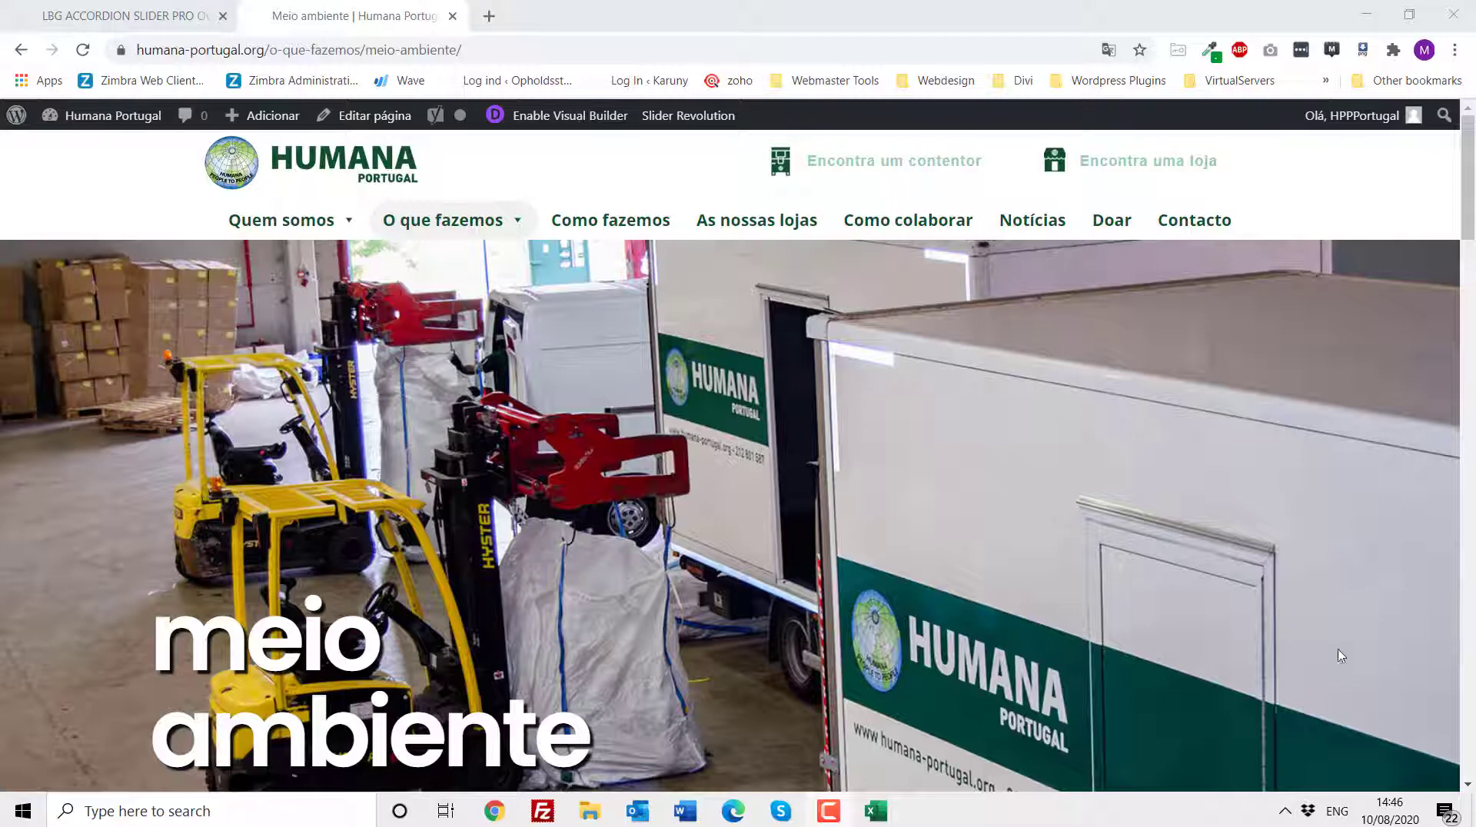
- Review the website editing task list in the Word document and return to the site admin
click(682, 809)
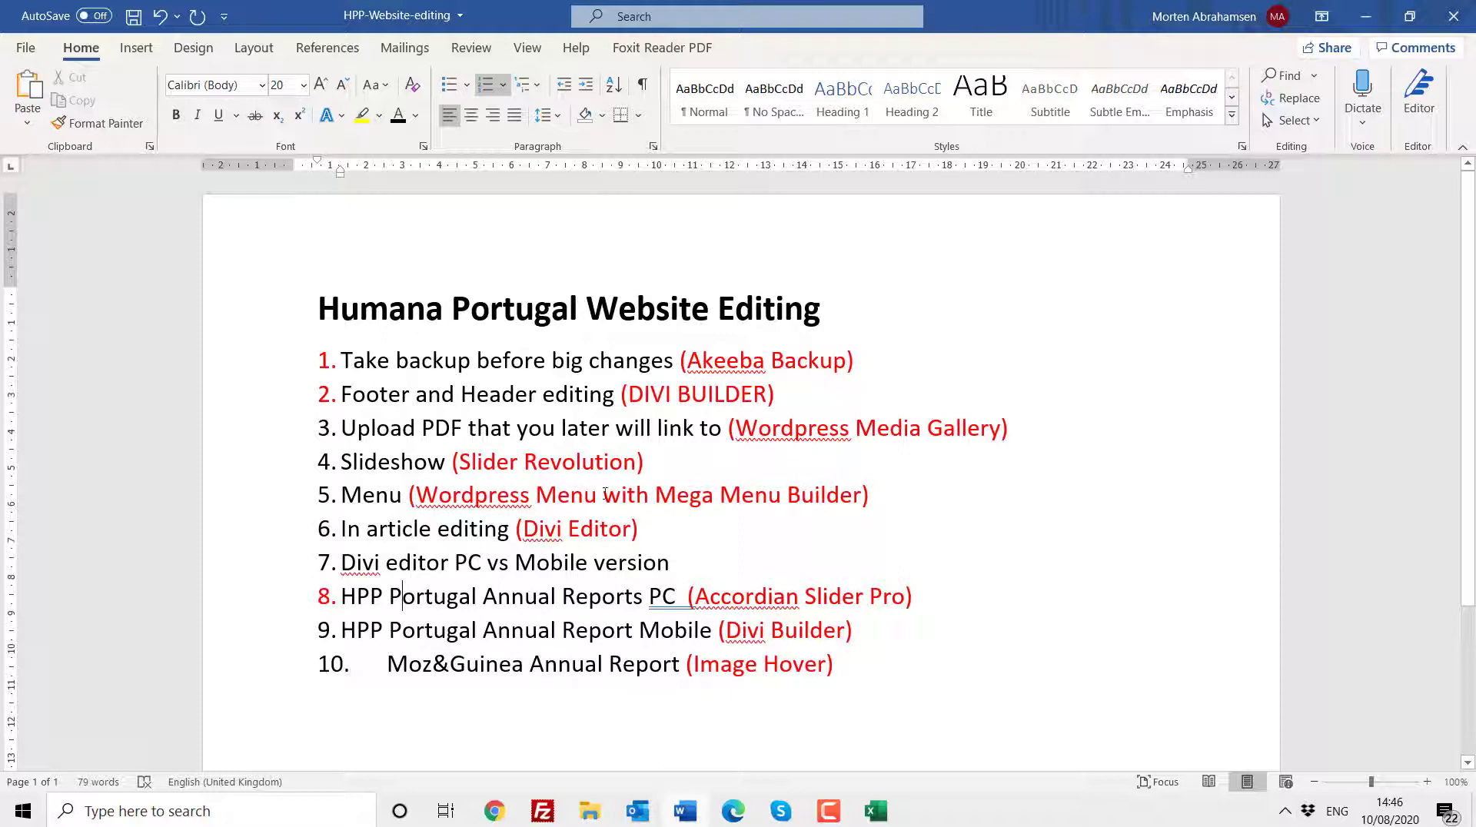
click(493, 813)
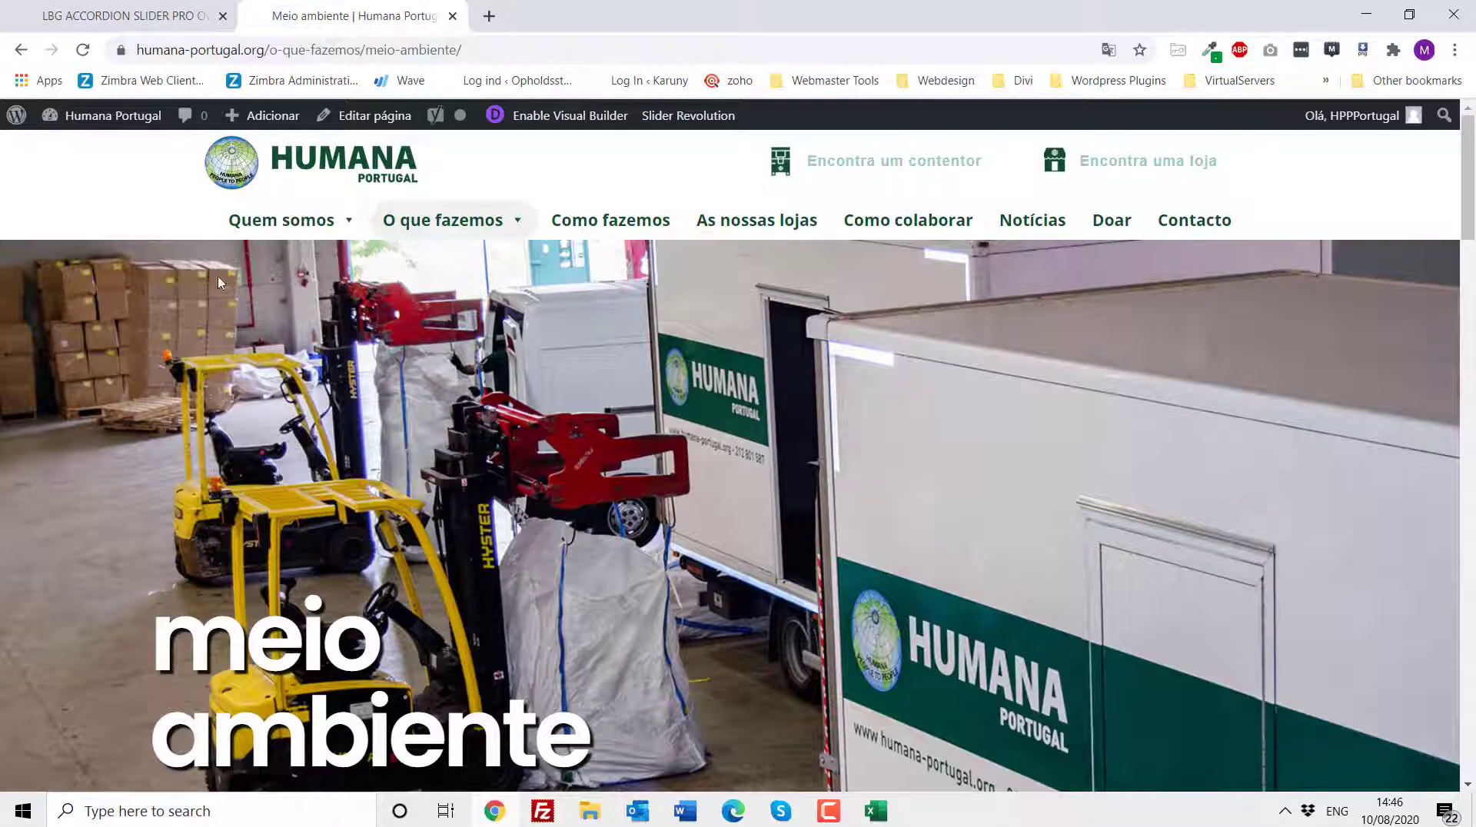
click(90, 16)
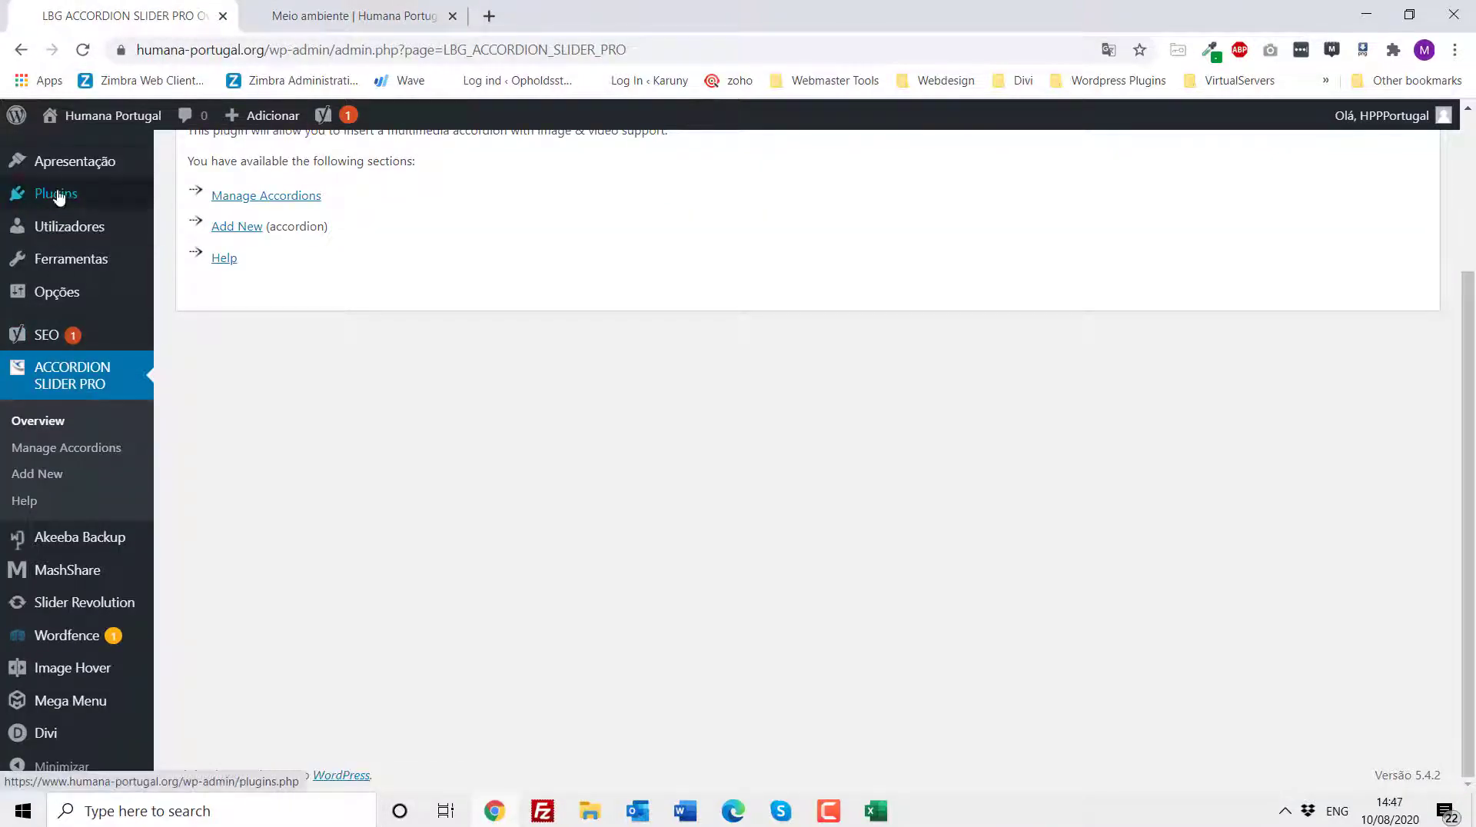
- Open the Akeeba Backup plugin from the WordPress admin dashboard
scroll(48, 192, up, 1)
scroll(46, 191, up, 3)
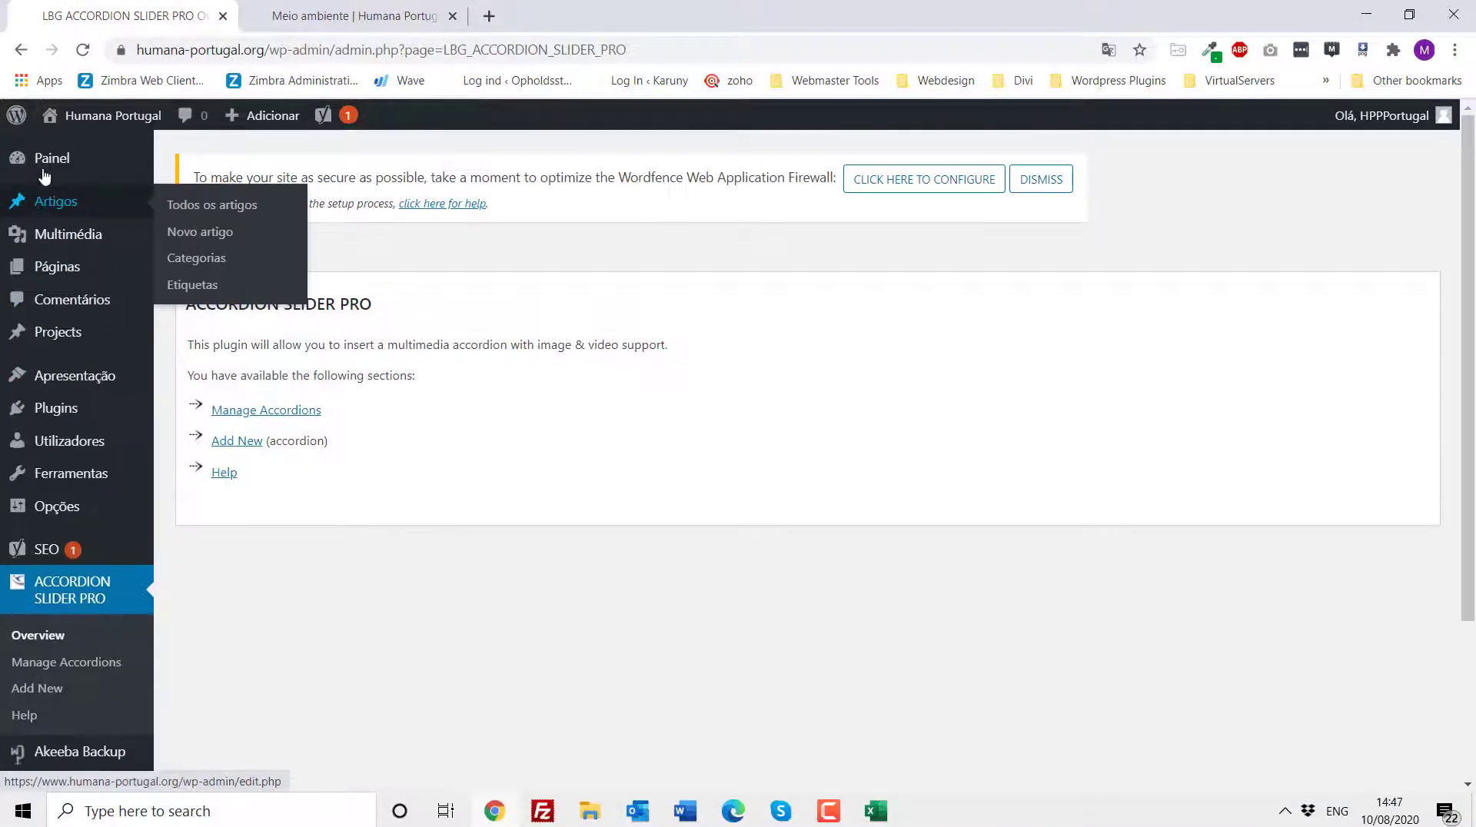
click(43, 163)
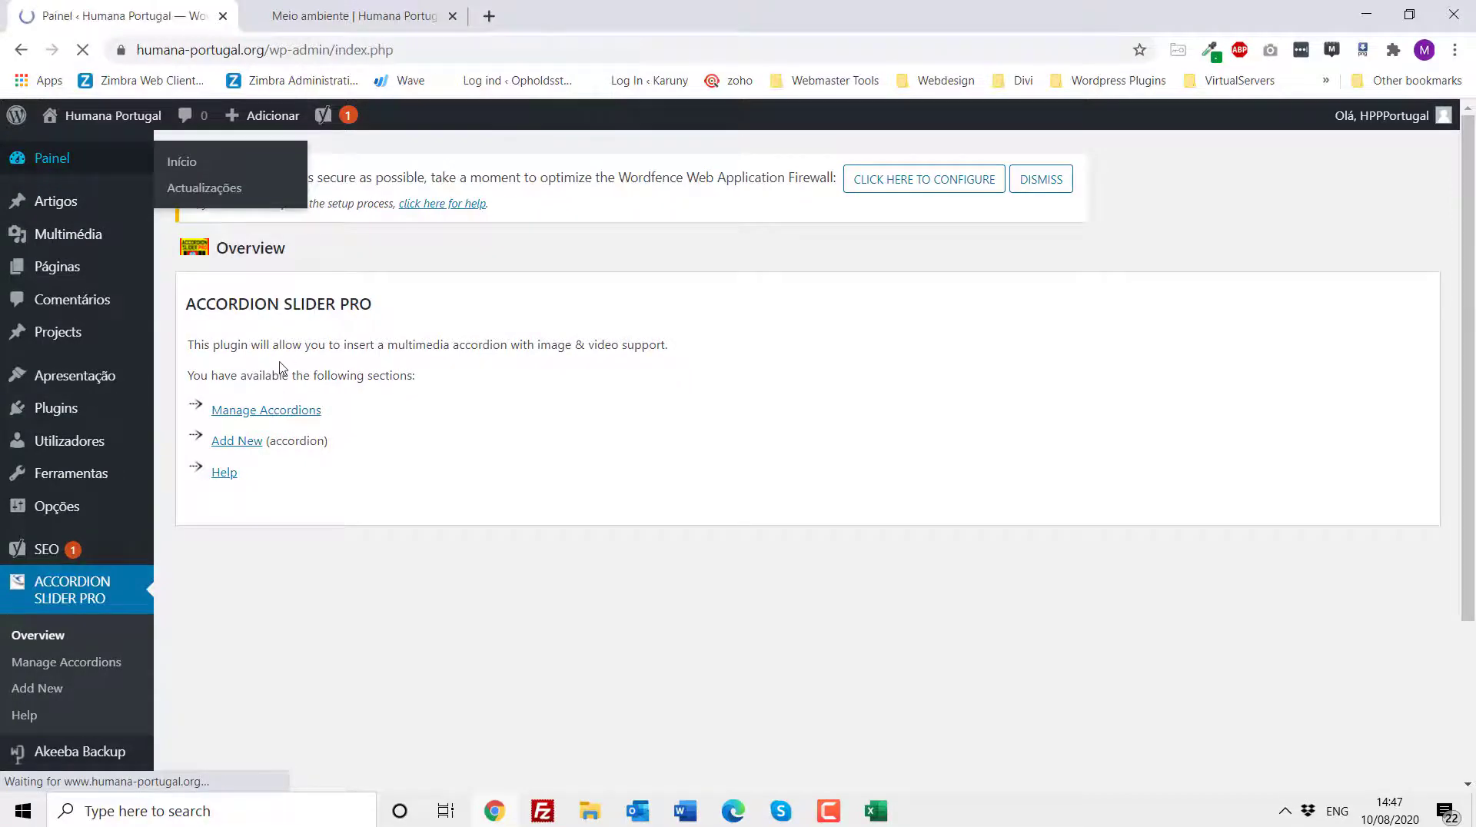
scroll(91, 495, down, 3)
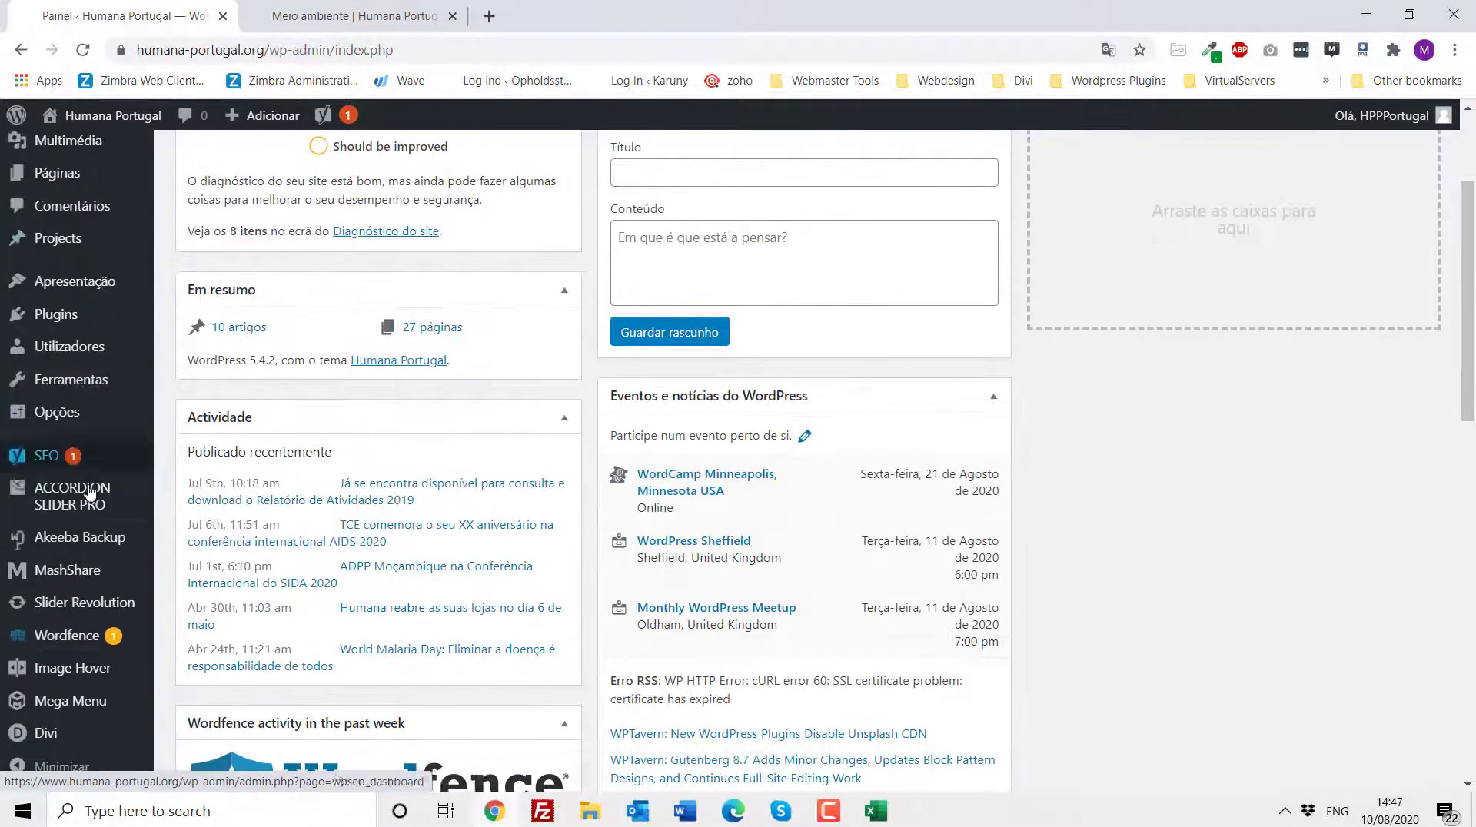
click(77, 539)
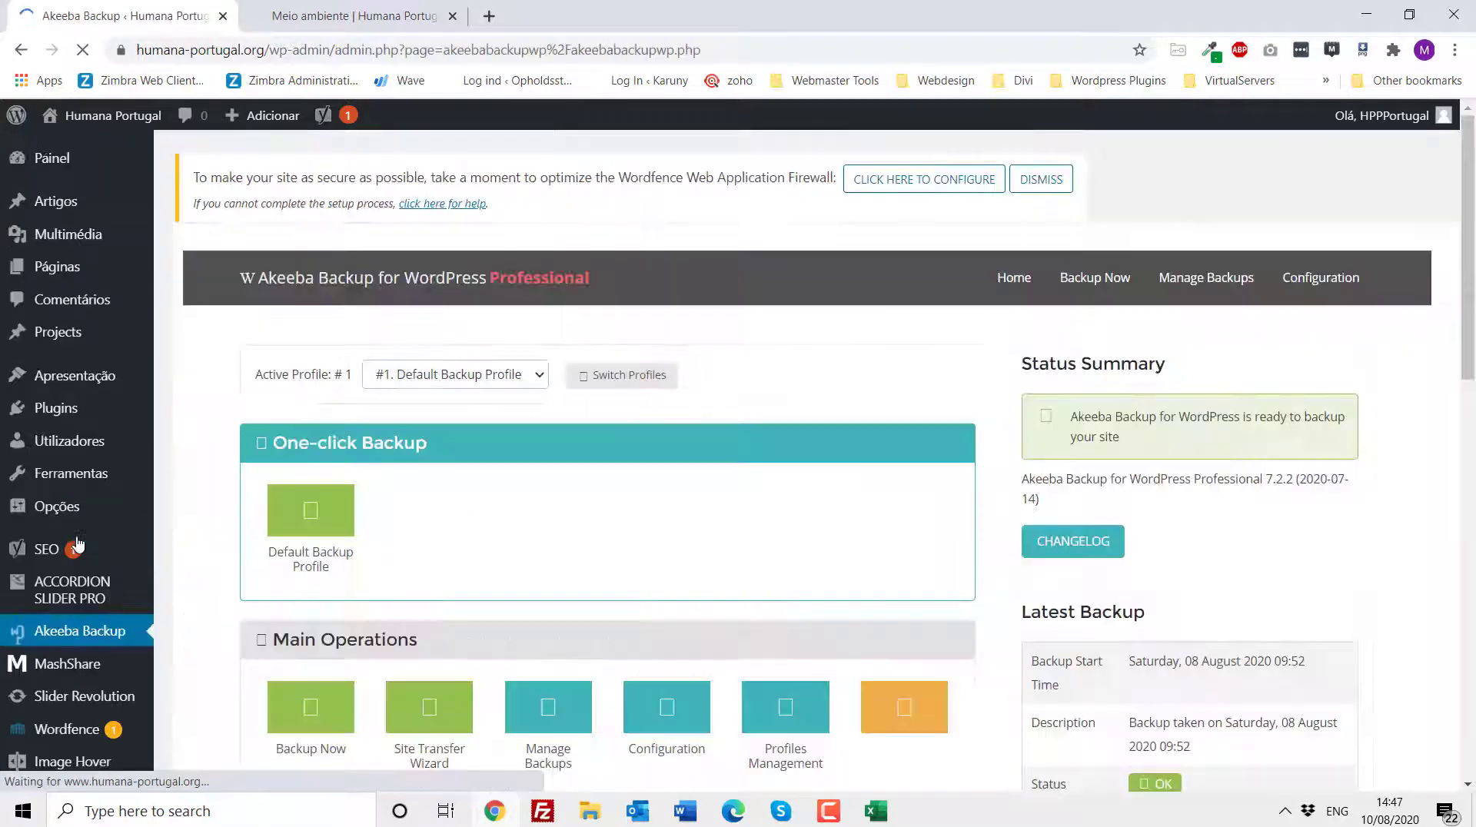
- Start a new backup of the site with the default backup profile
scroll(281, 567, down, 2)
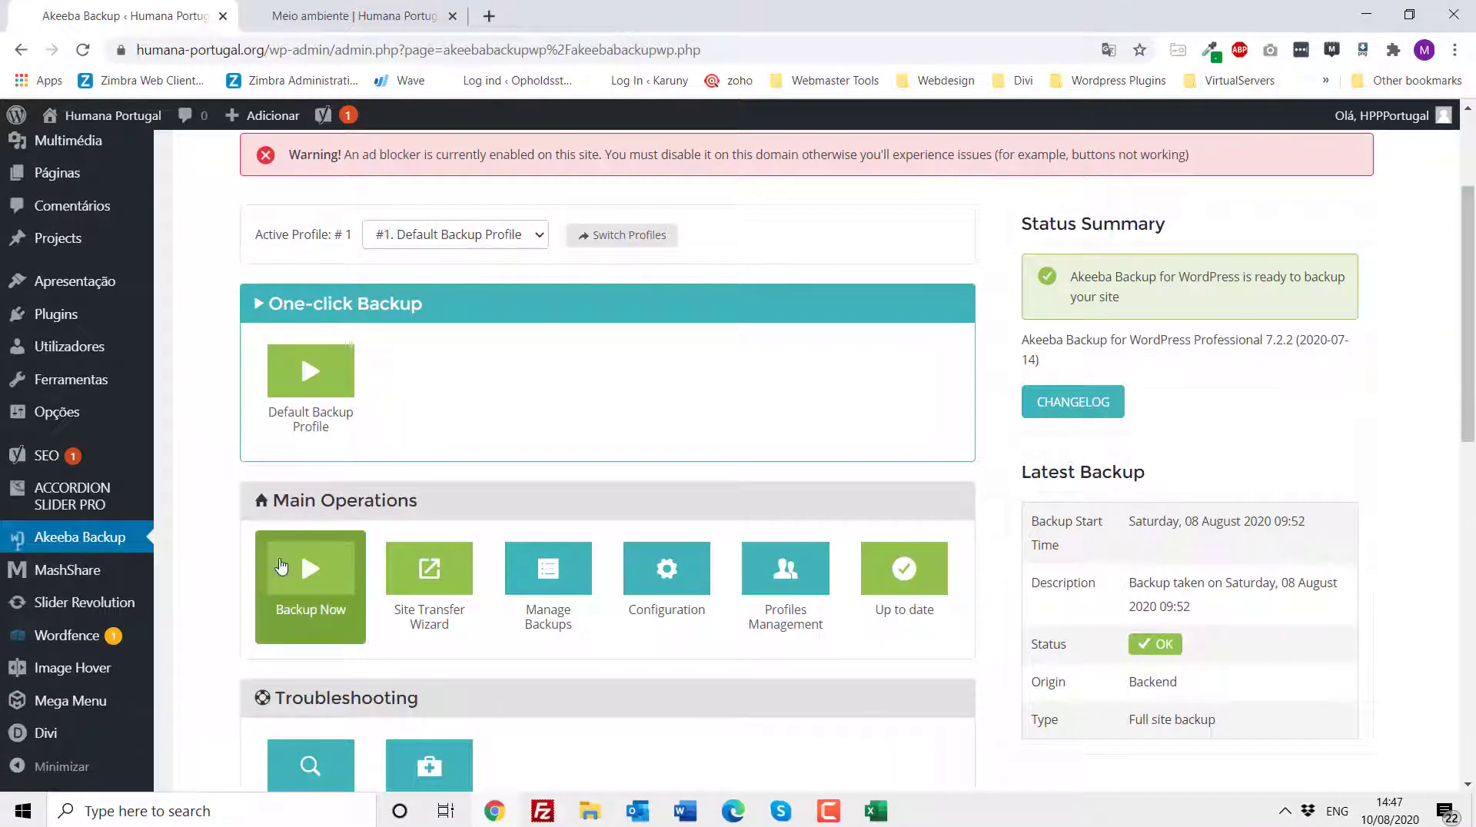
click(316, 570)
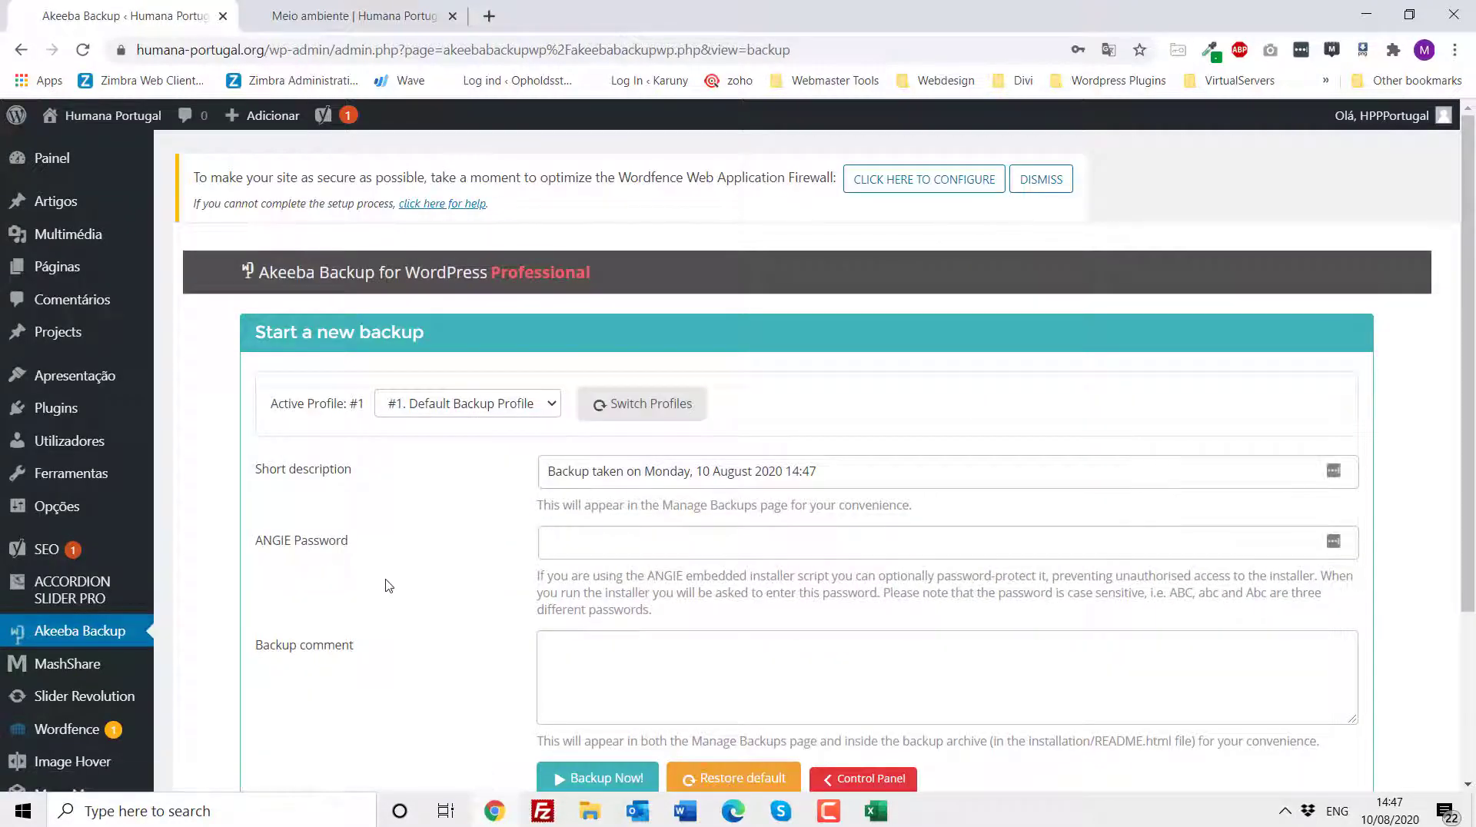
scroll(385, 587, down, 3)
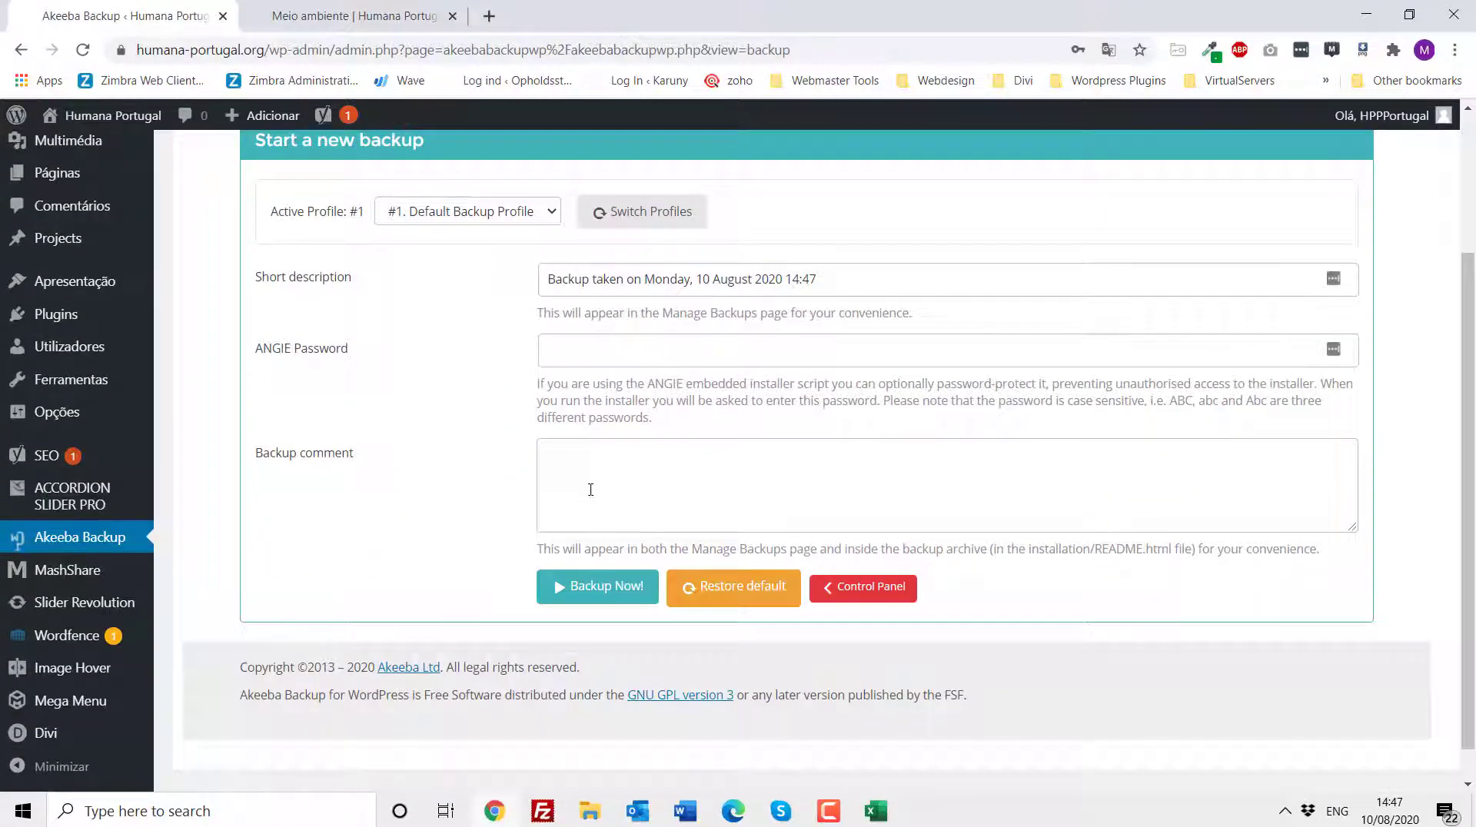
click(591, 483)
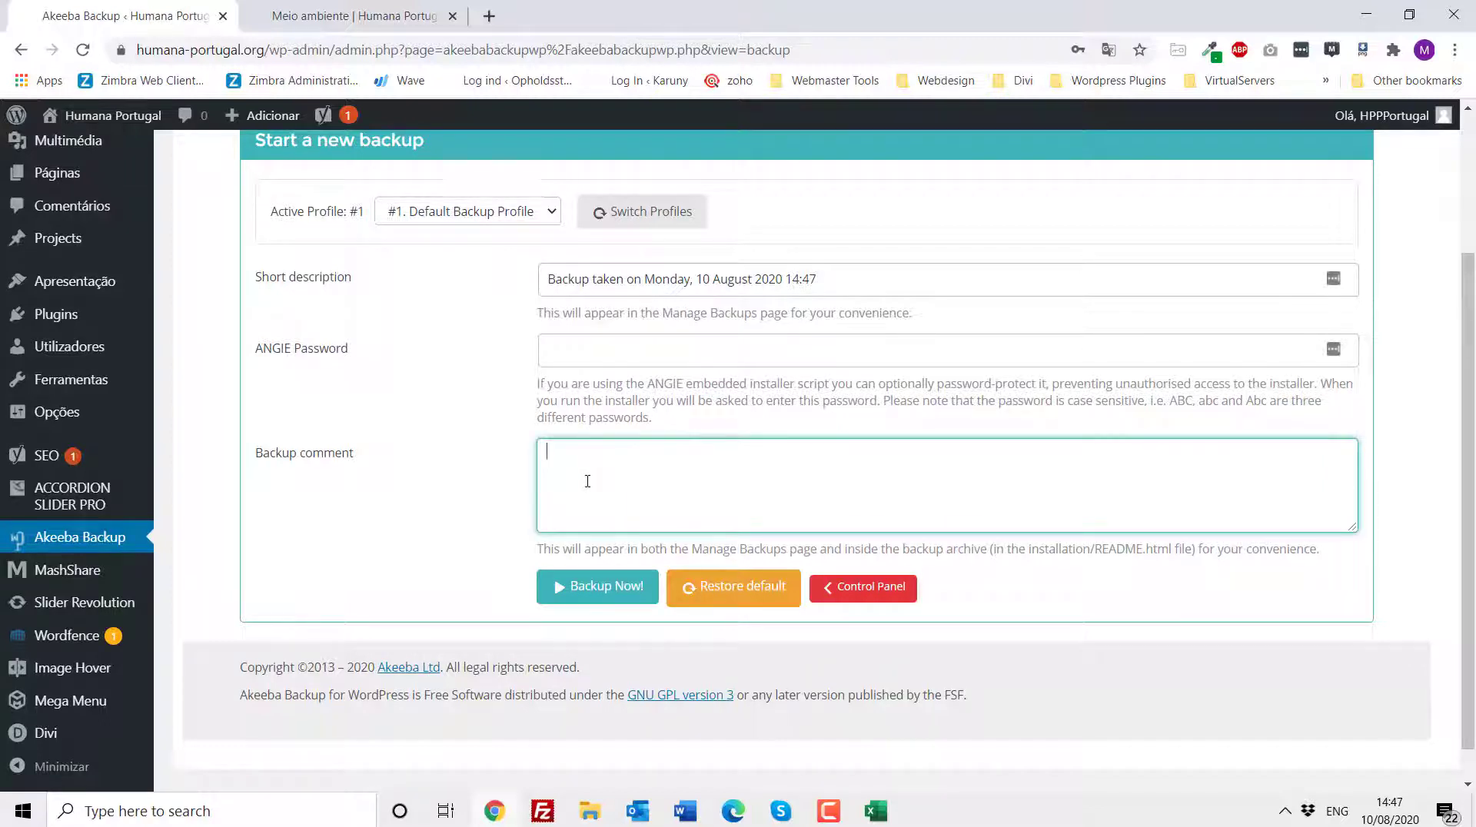
click(606, 586)
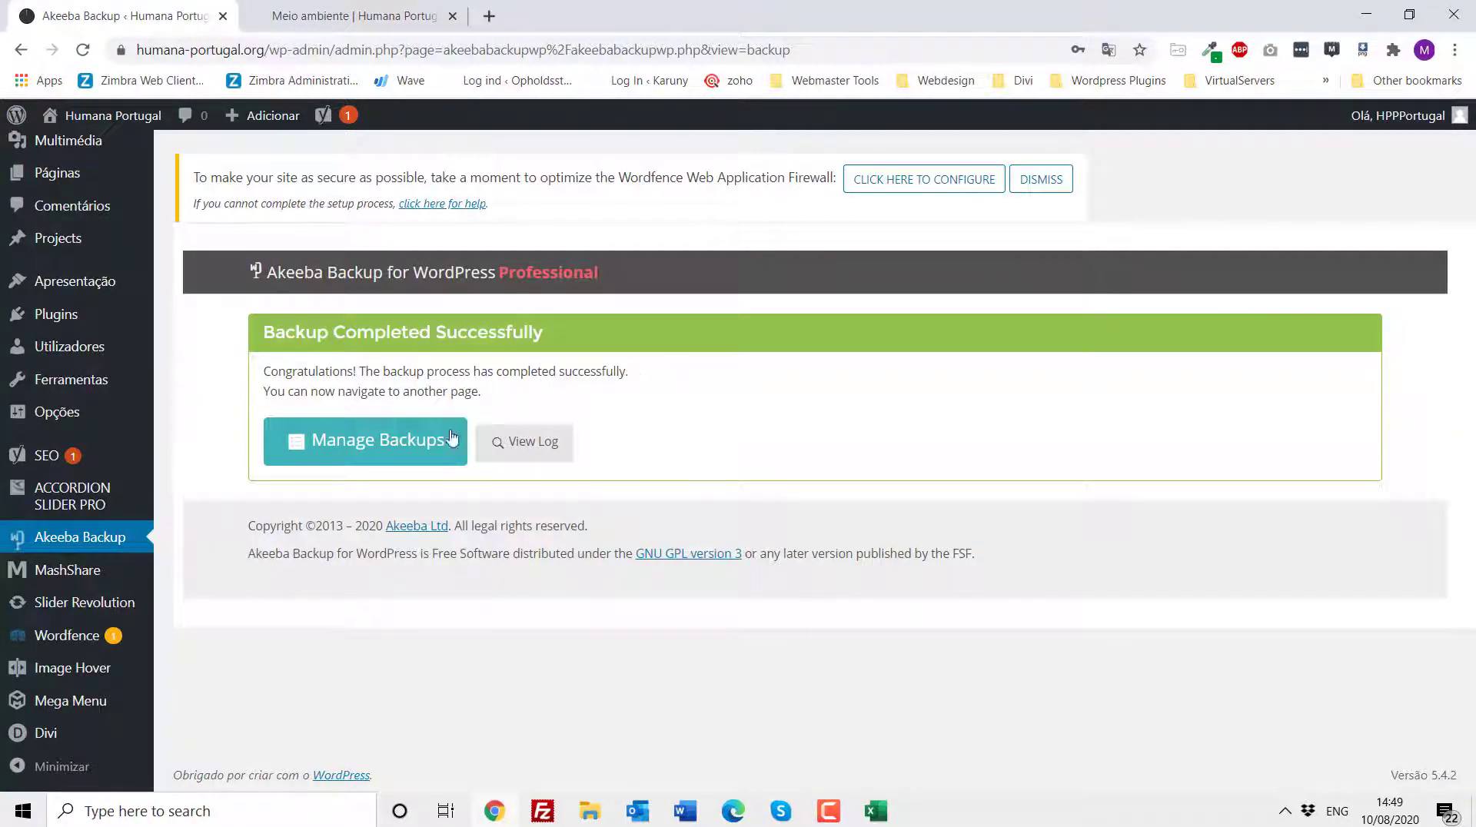
- Open Manage Backups and inspect the newest backup entry in the list
click(364, 446)
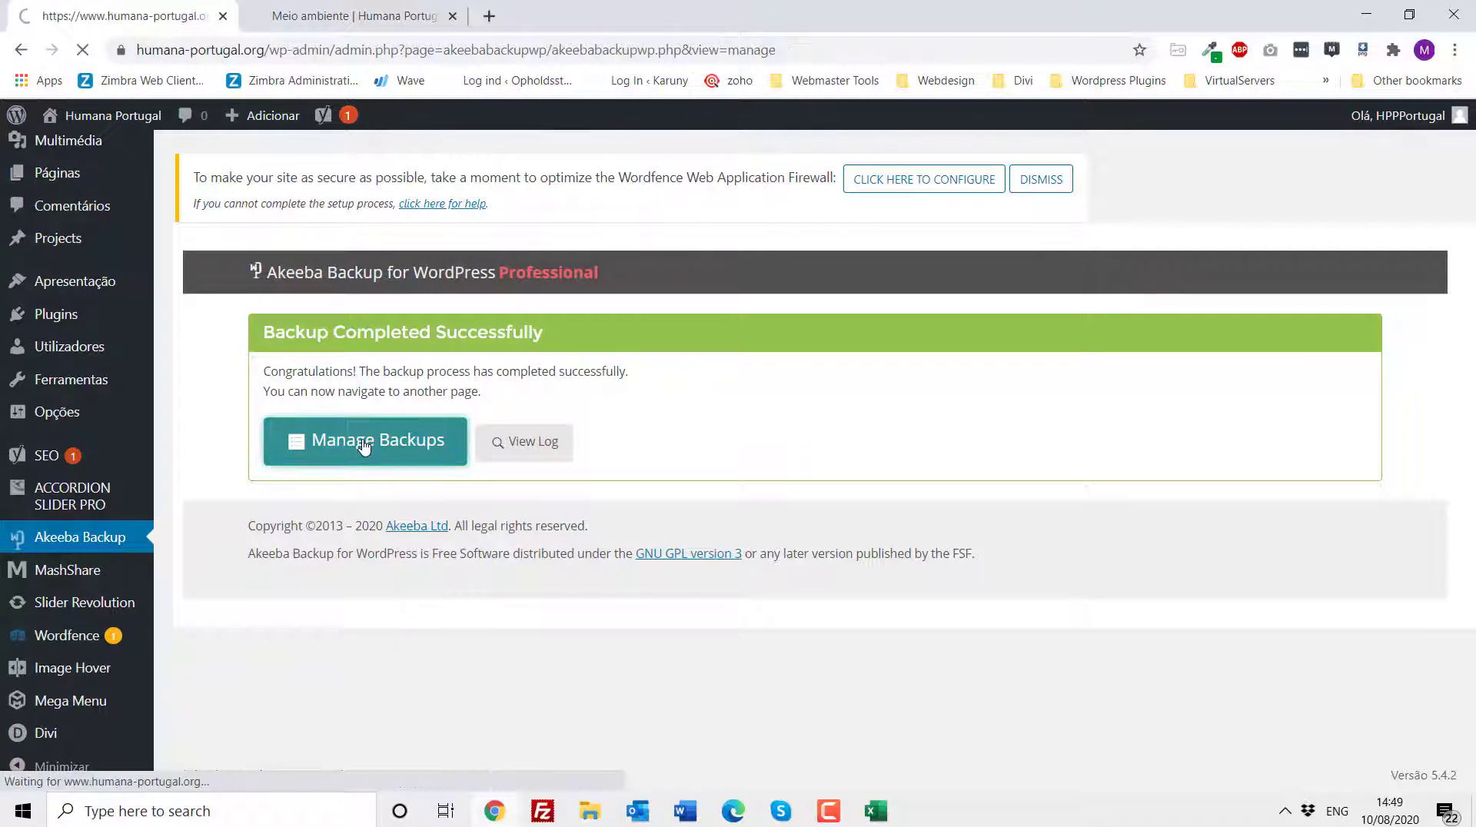
scroll(650, 525, down, 1)
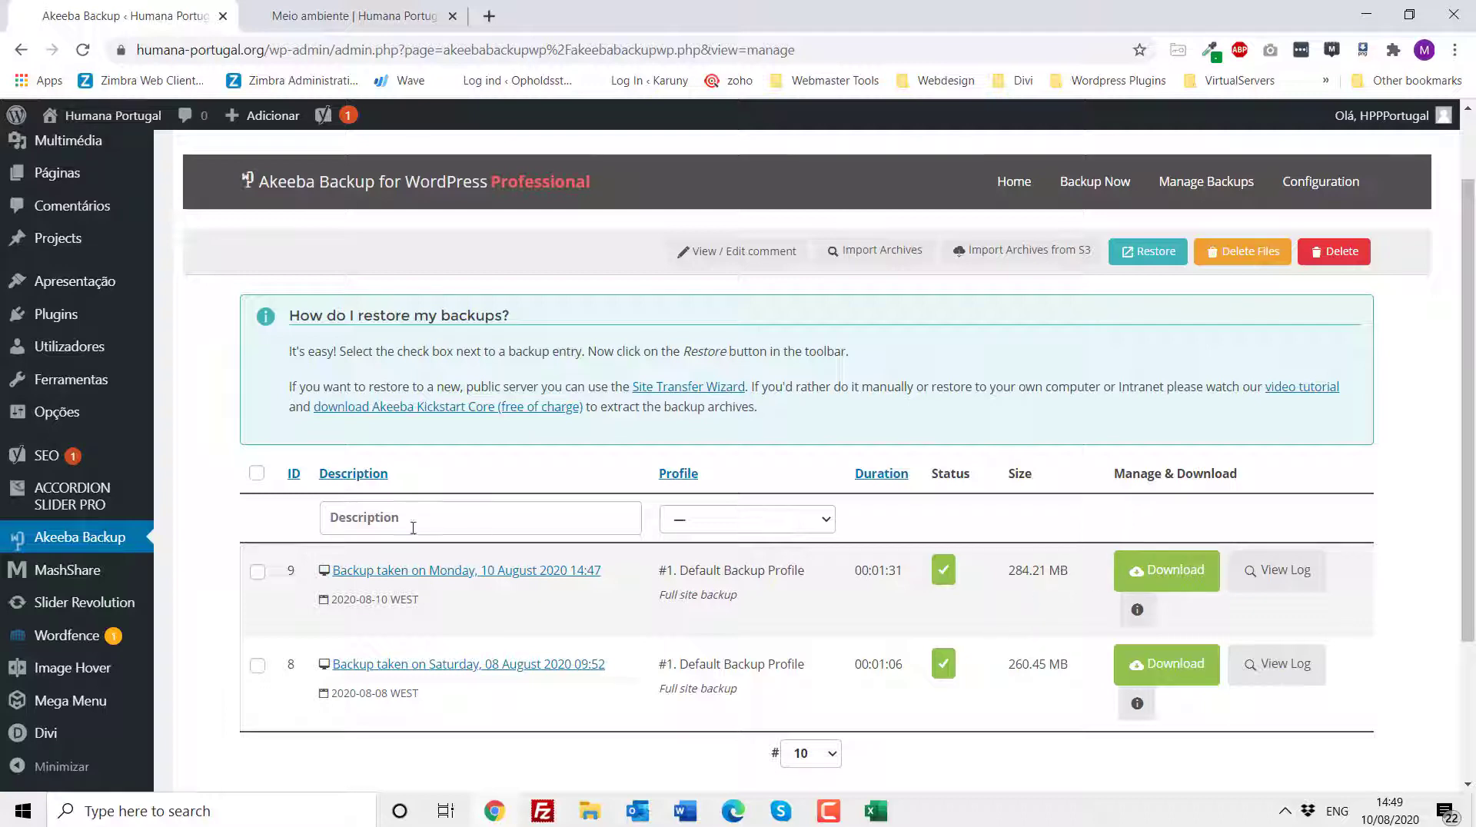
click(258, 572)
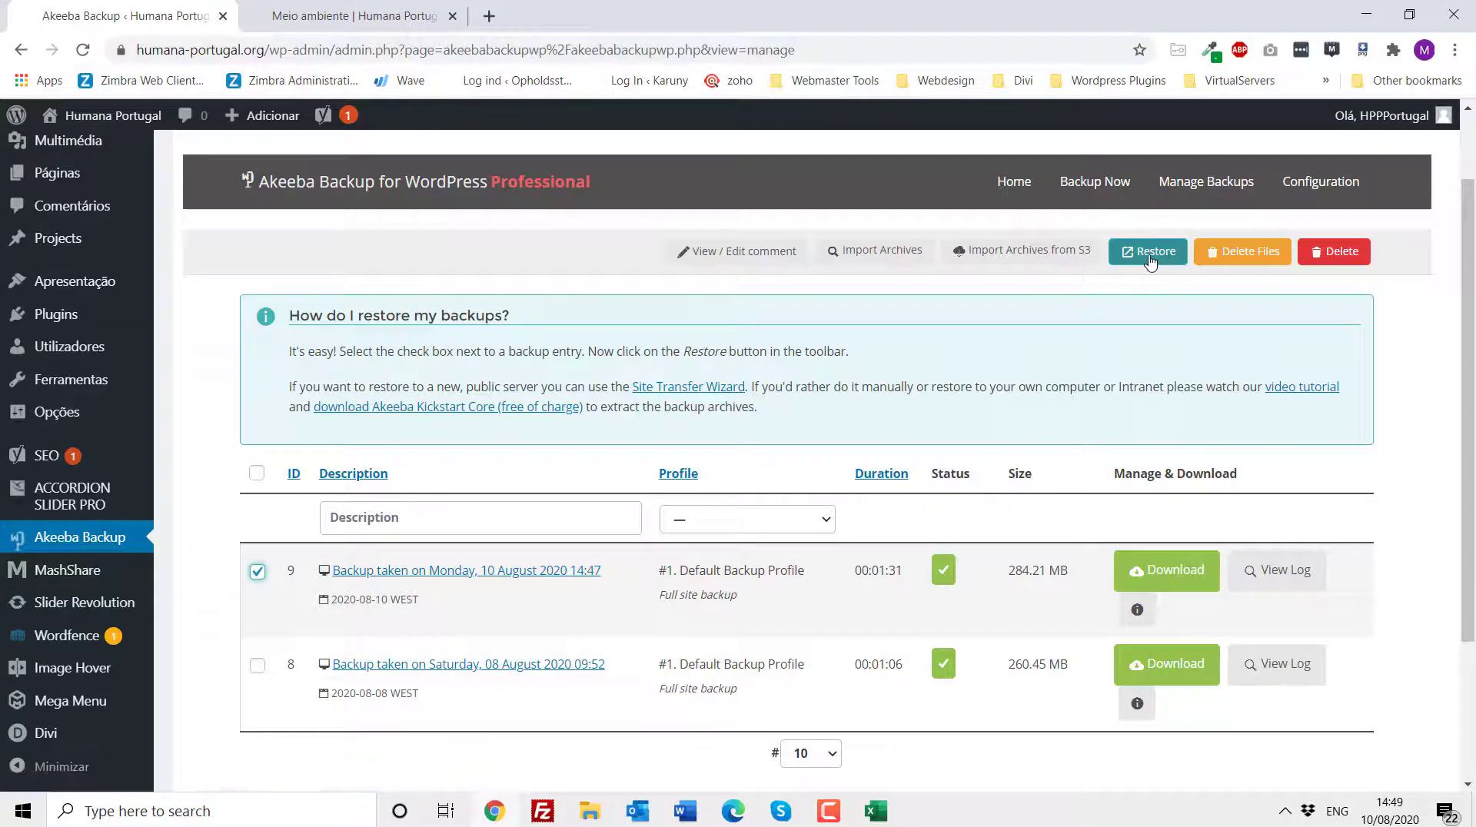
click(257, 572)
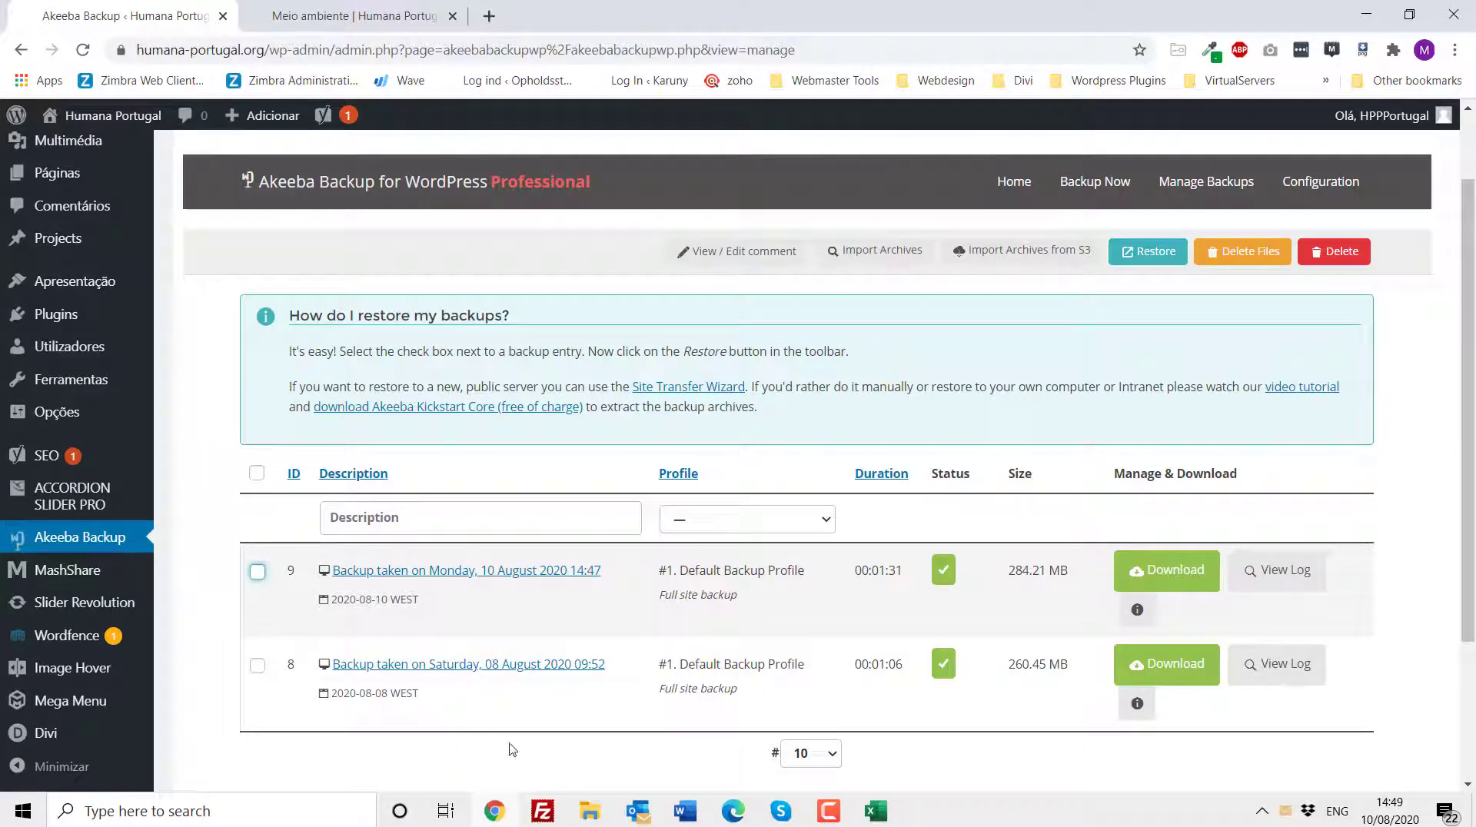
- Highlight the footer and header editing item in the task list document
click(685, 812)
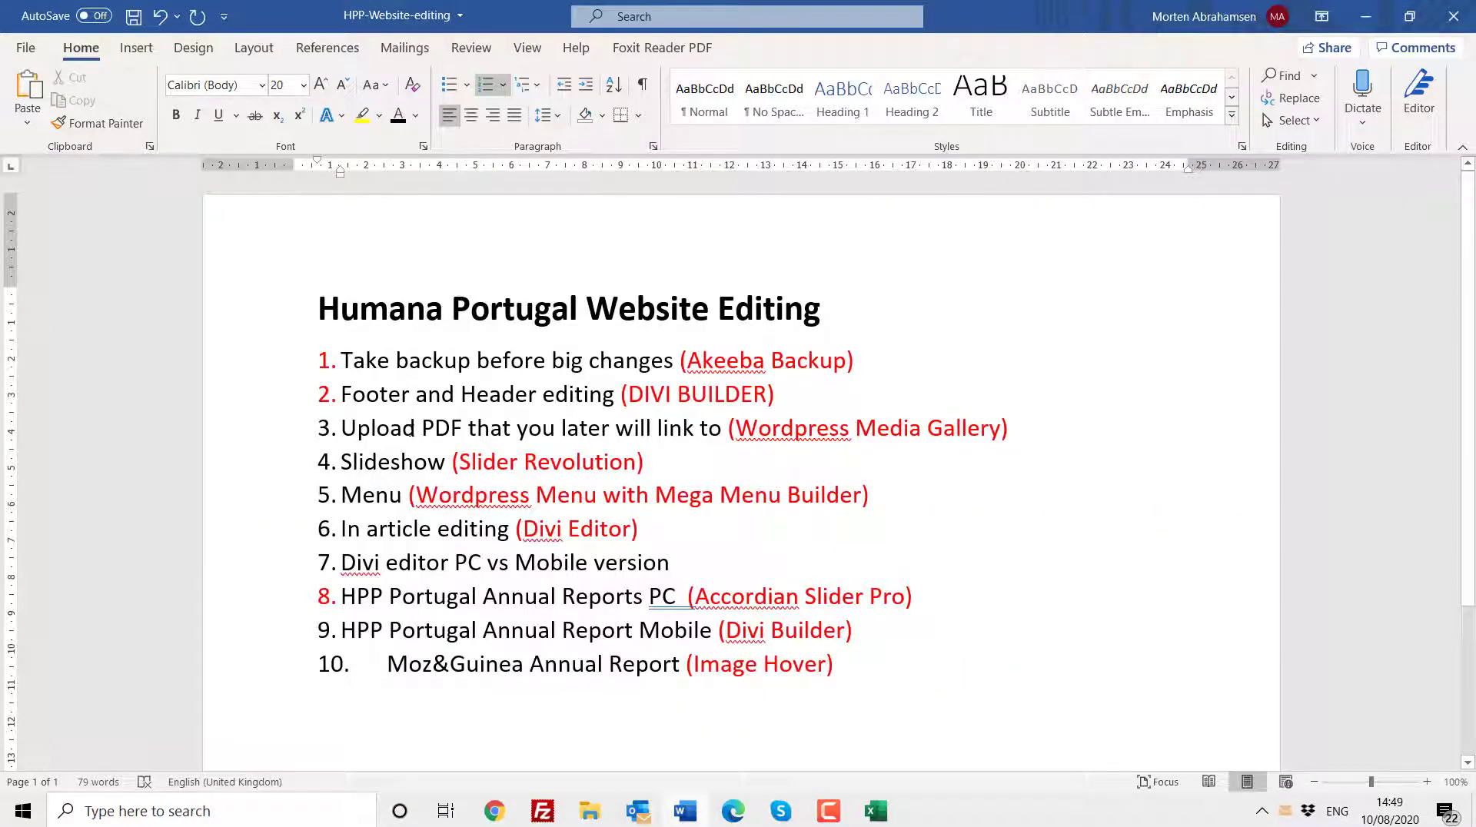
drag(341, 396, 459, 396)
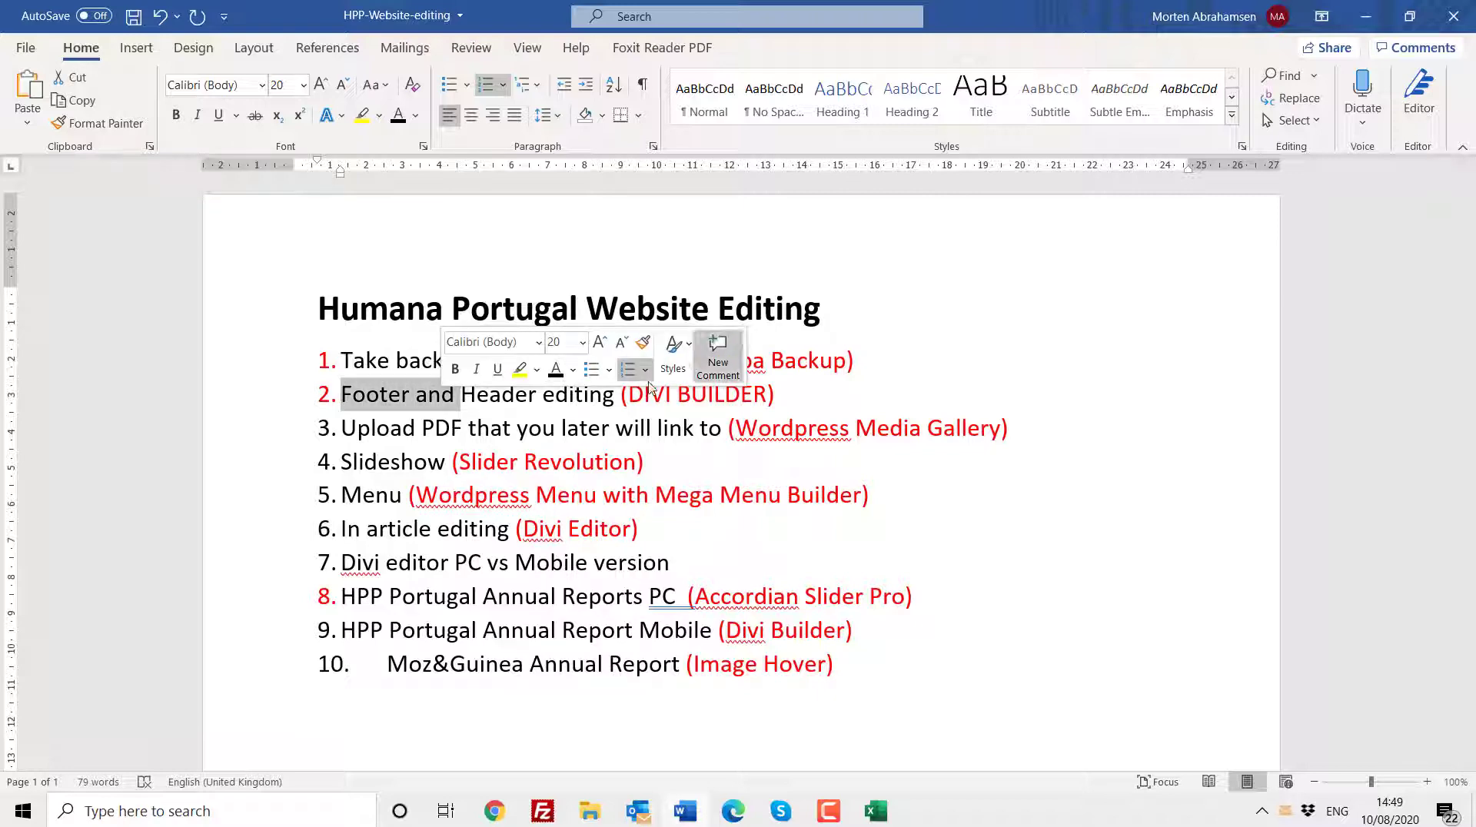
click(1367, 21)
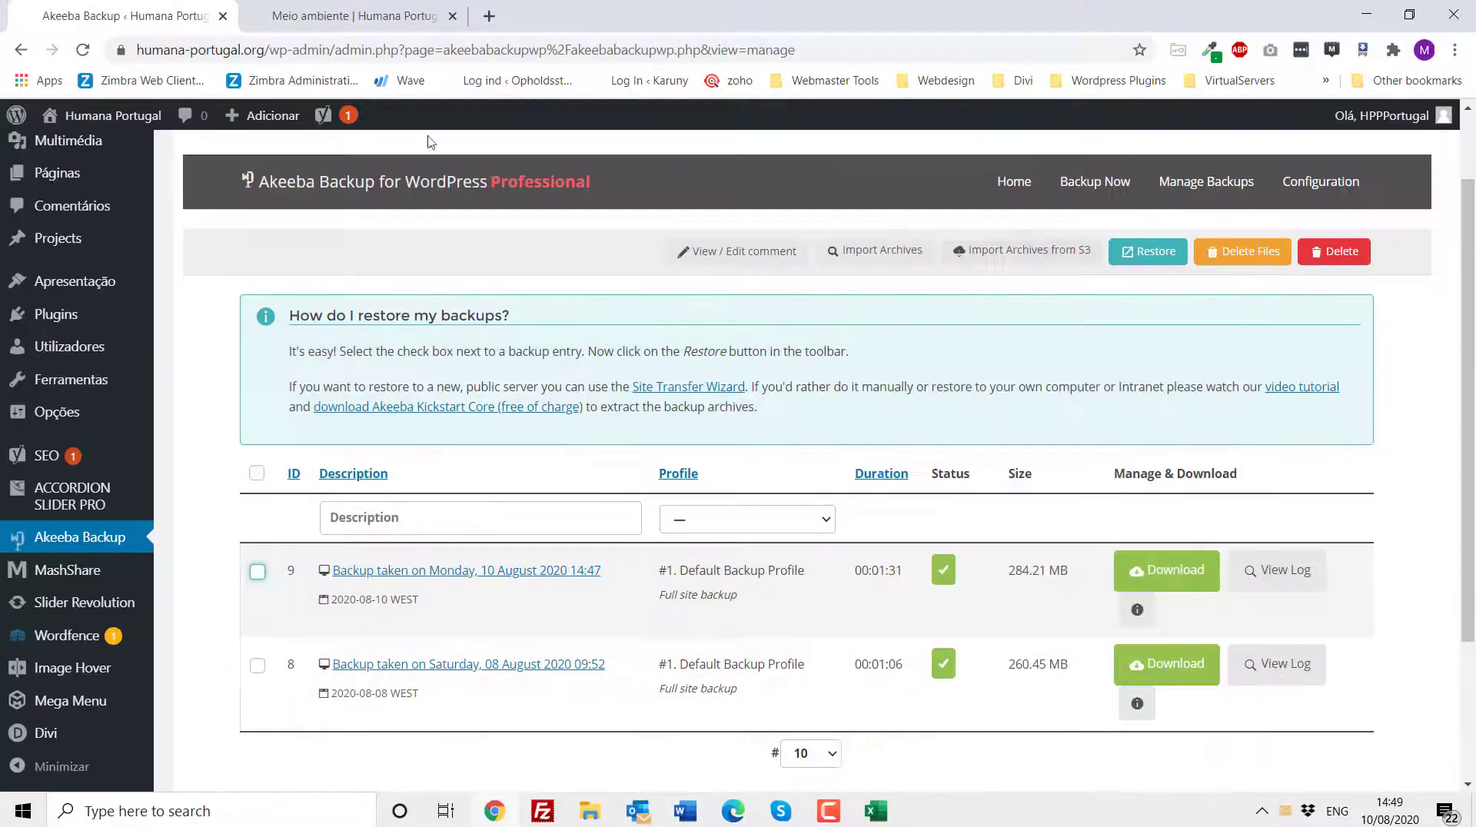
- Scroll down the public Meio ambiente page to examine the site footer
click(384, 25)
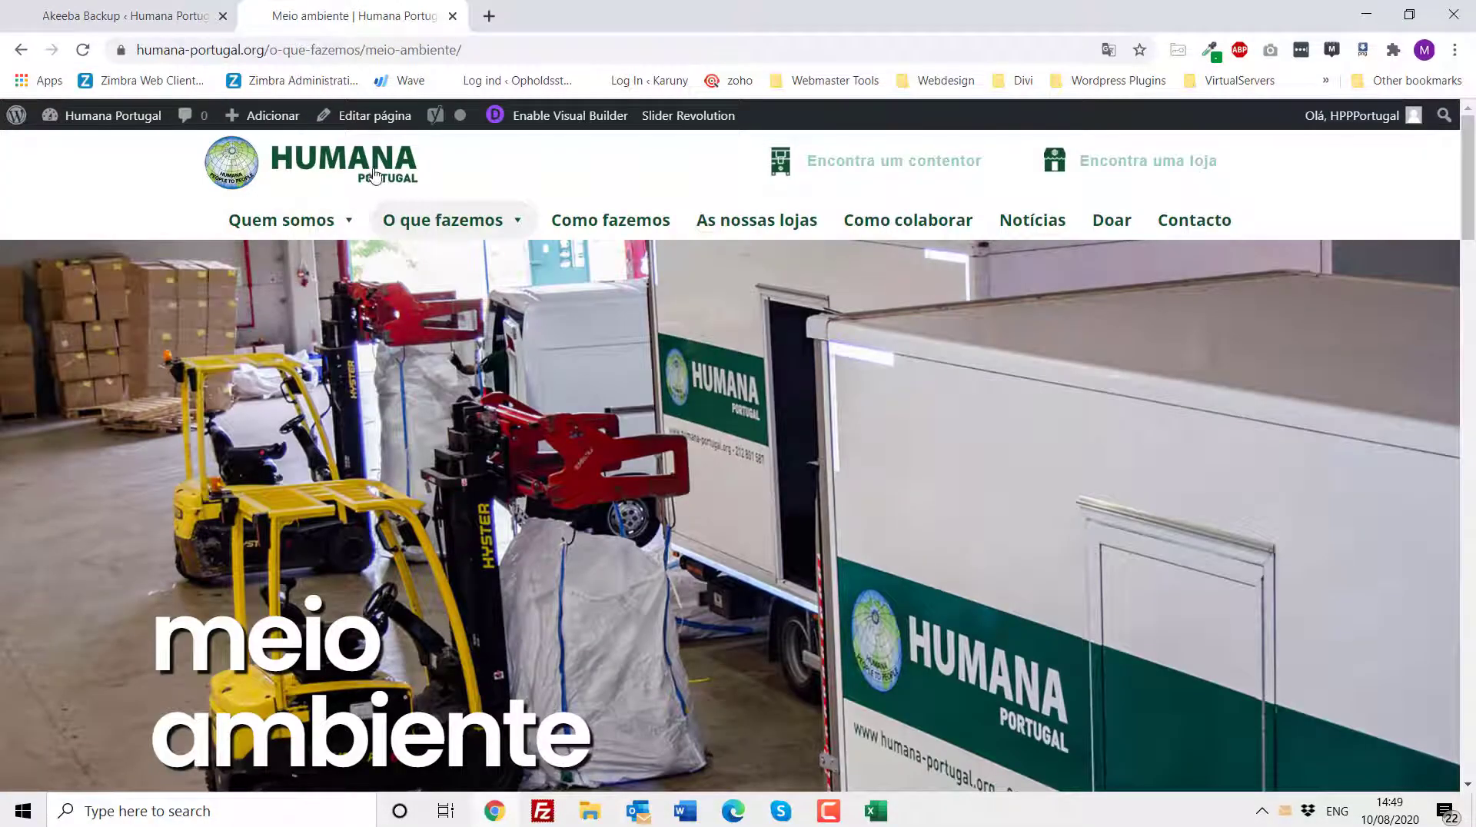
scroll(678, 419, down, 10)
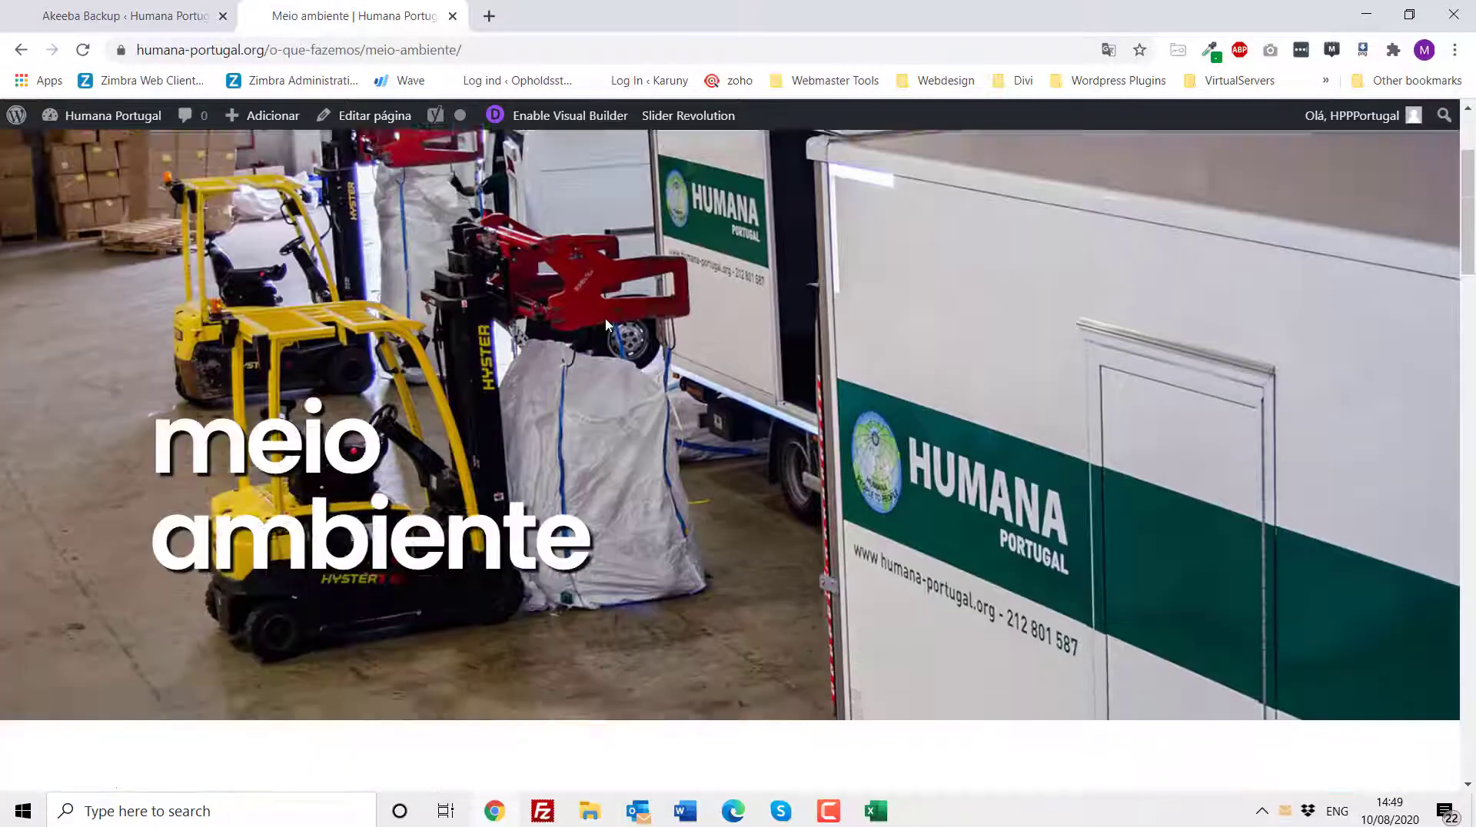
scroll(678, 419, down, 15)
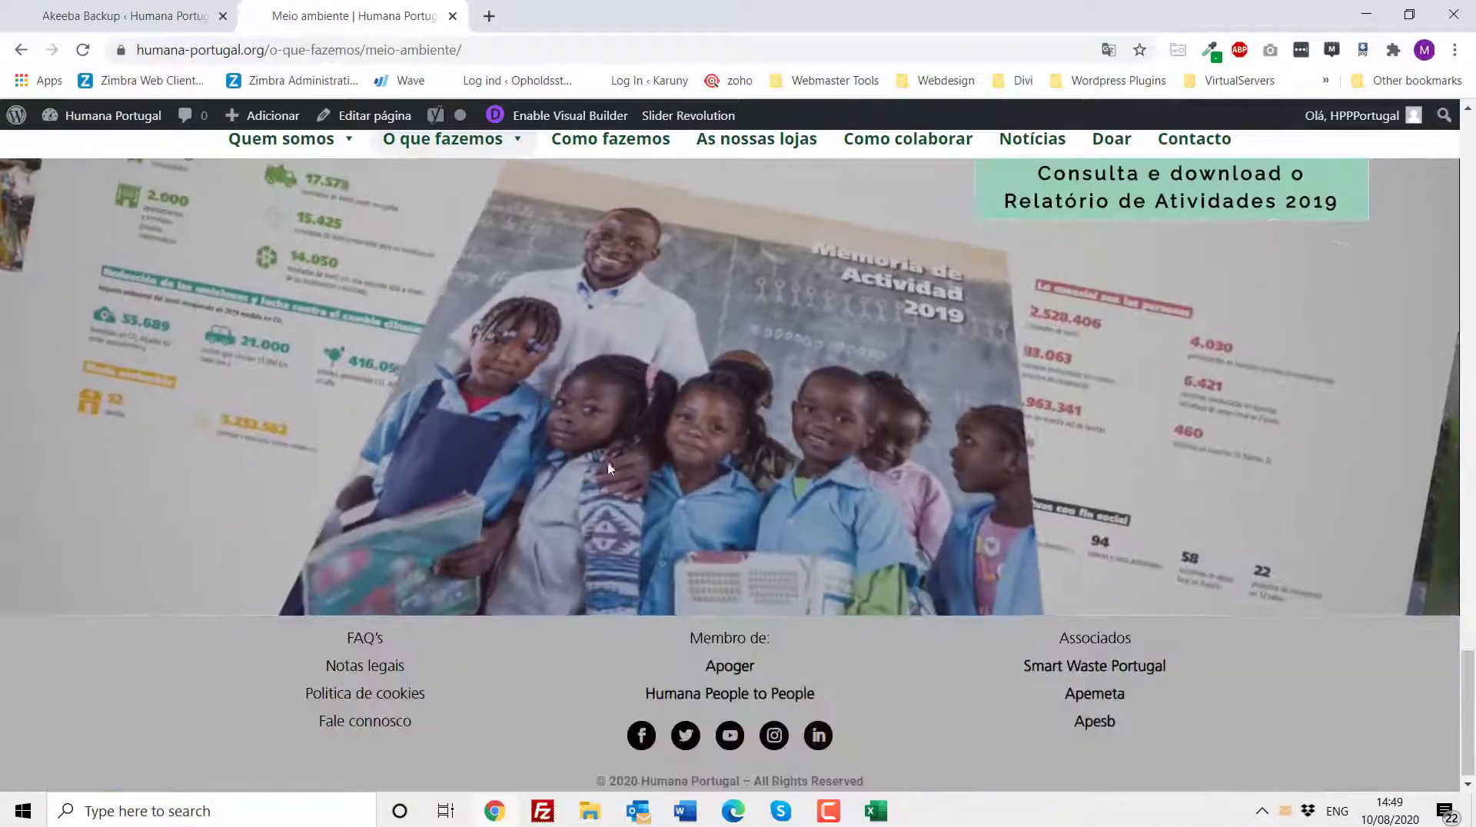
drag(325, 662, 400, 689)
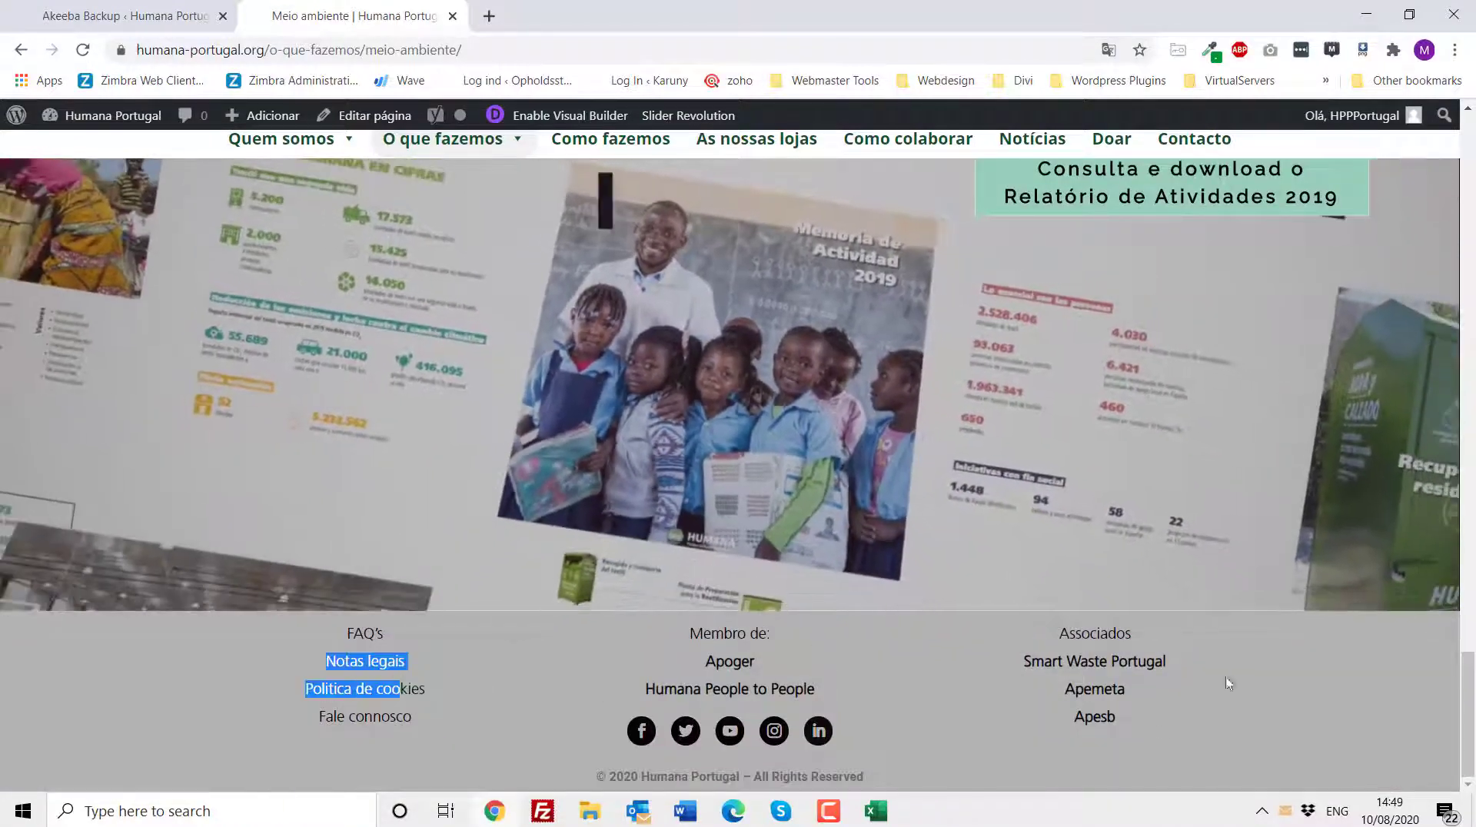
click(141, 21)
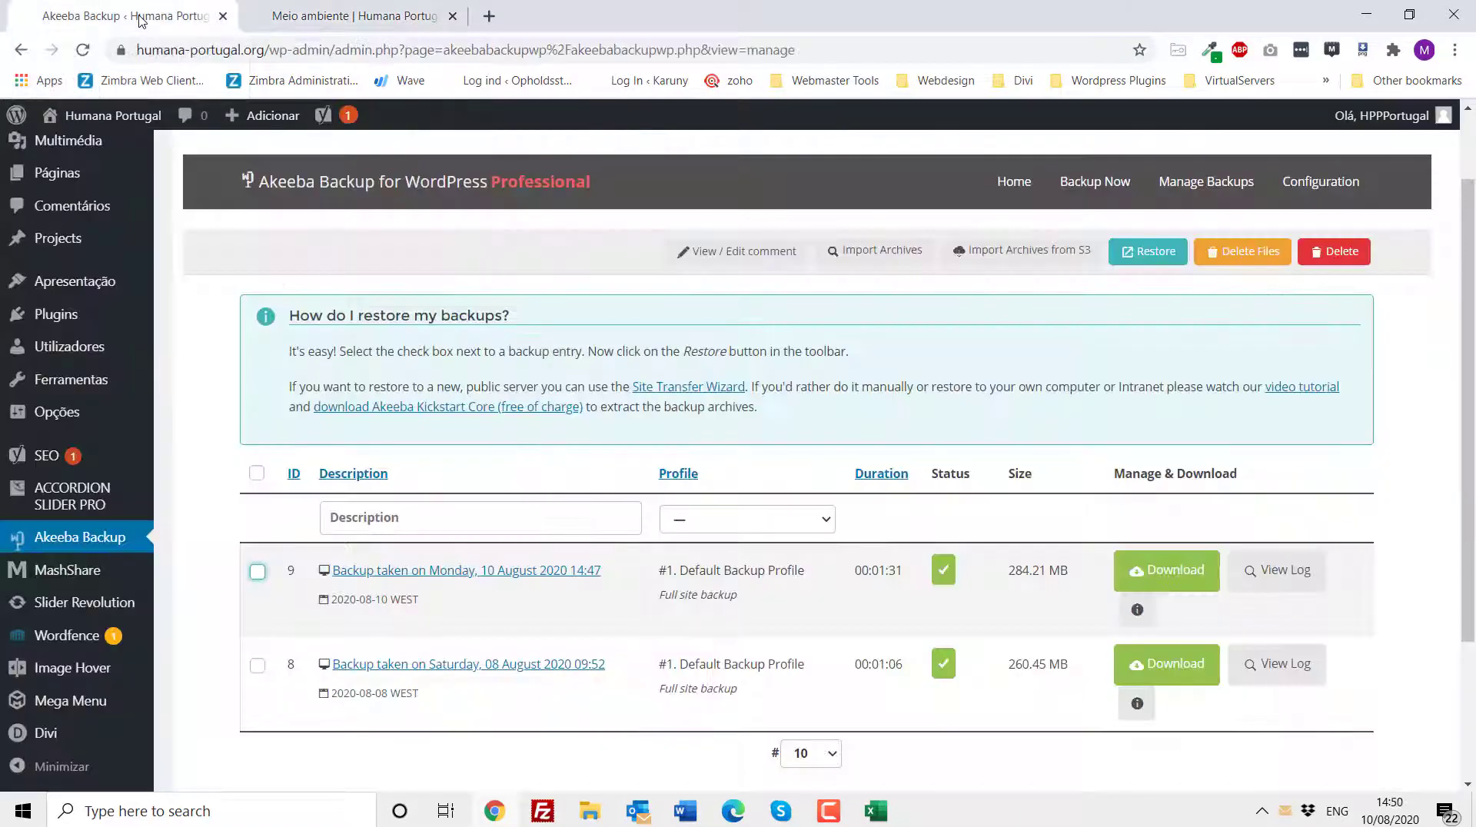
- Open the Divi Theme Builder and edit the Global Footer layout
scroll(83, 372, down, 3)
mouse_move(65, 736)
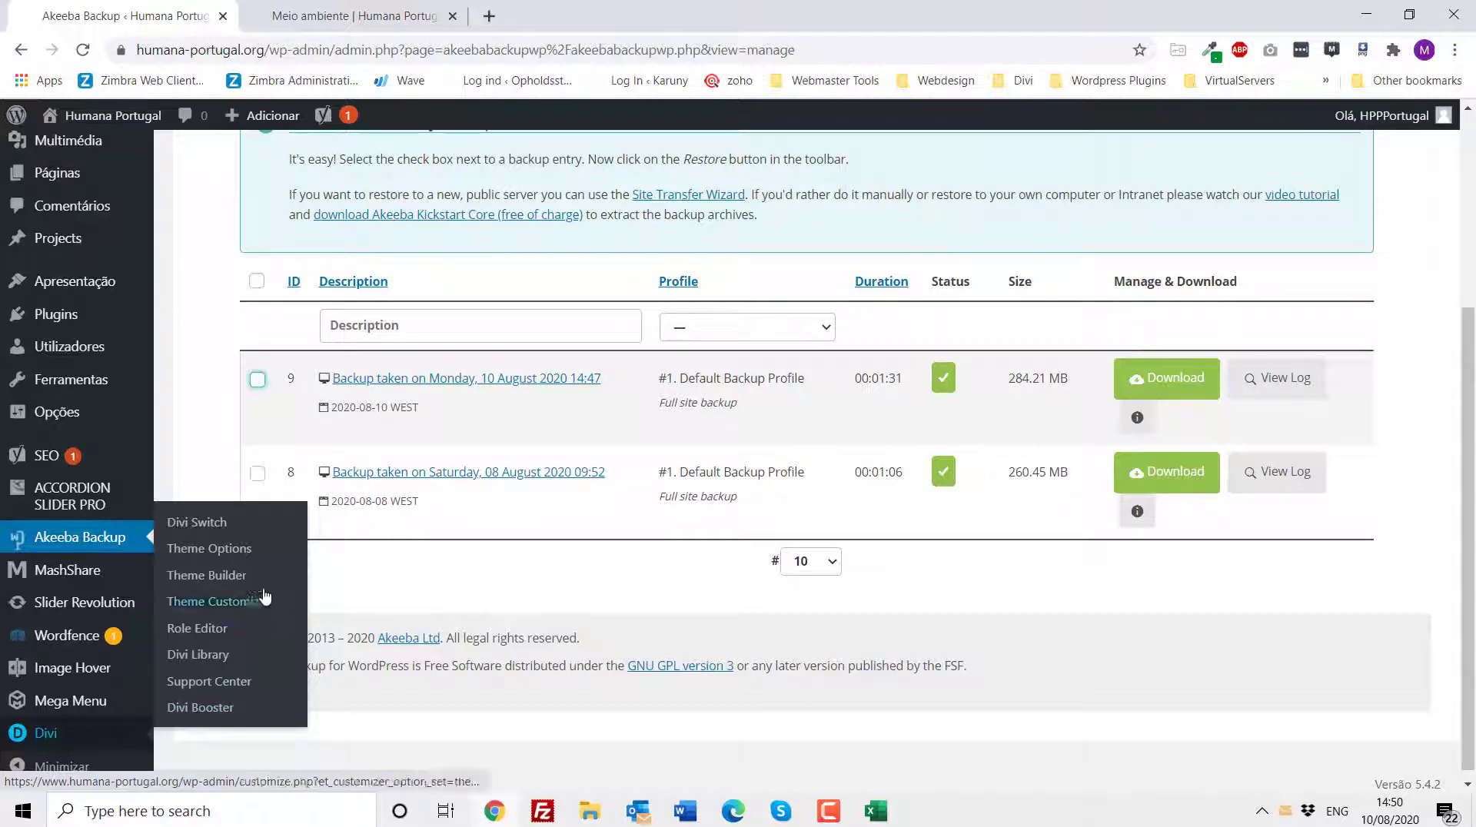
click(236, 578)
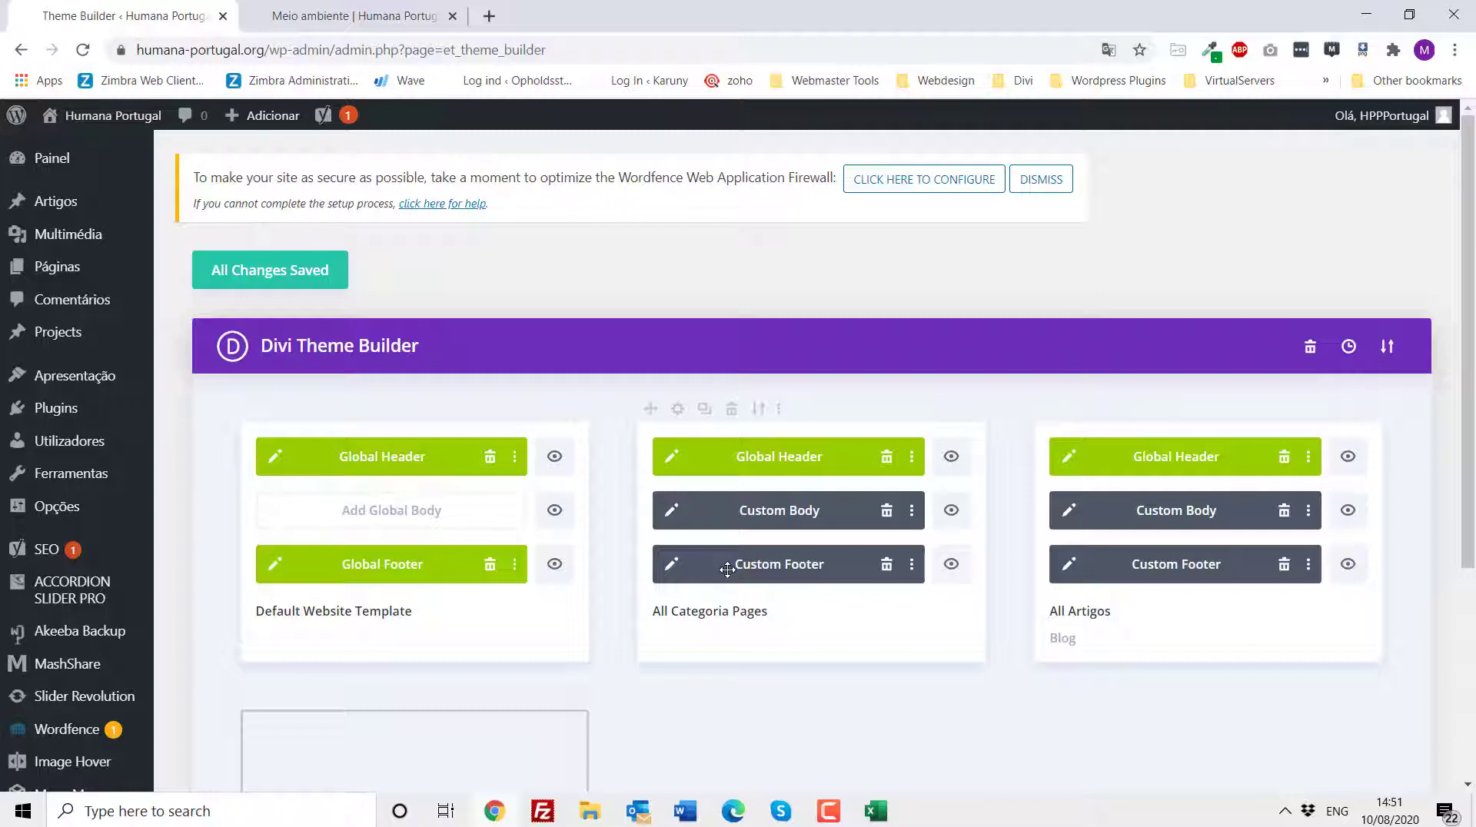
click(275, 568)
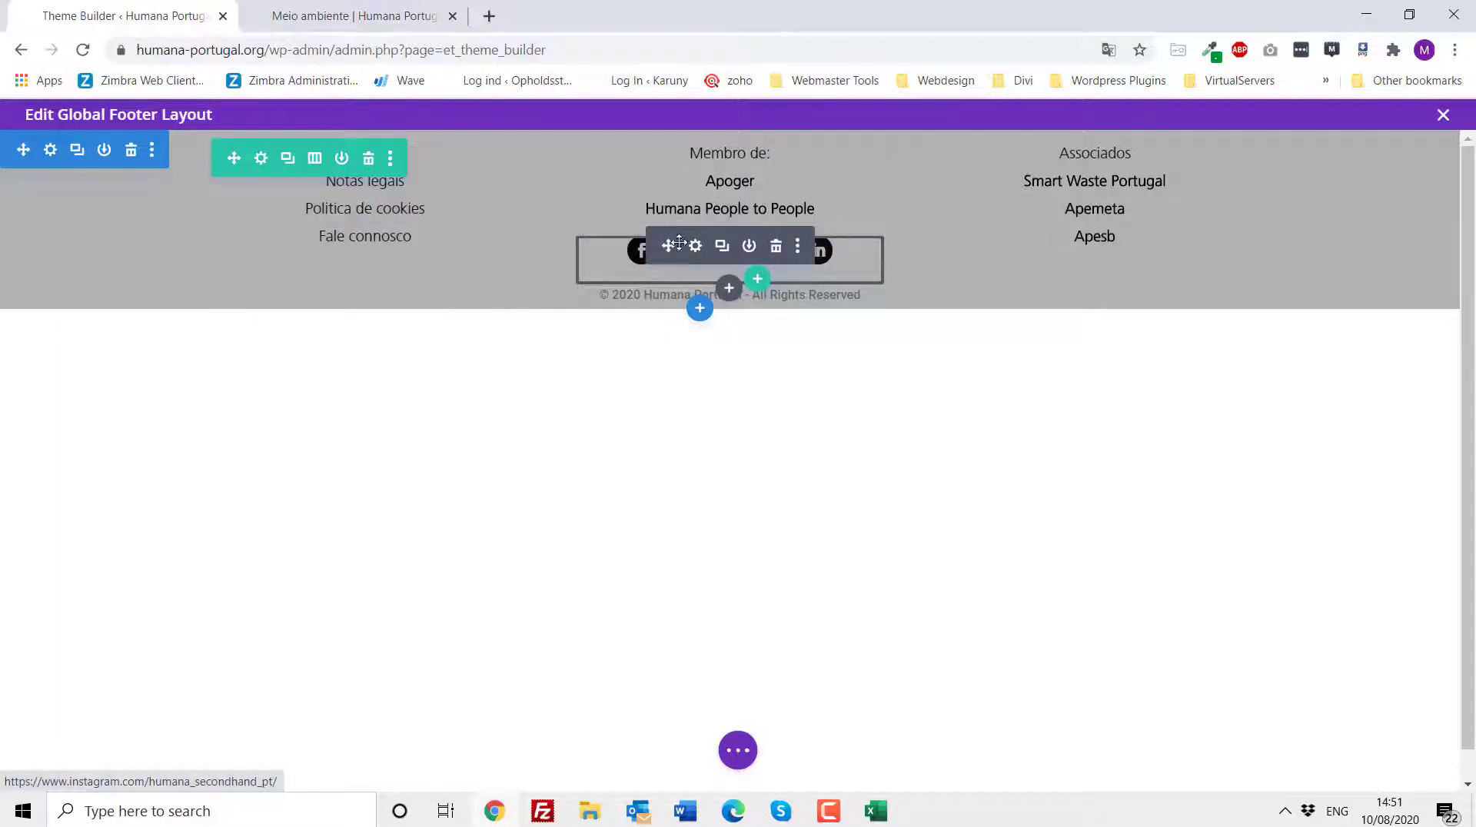
- Inspect the Facebook account link in the footer's social media follow module settings, then close them
click(695, 247)
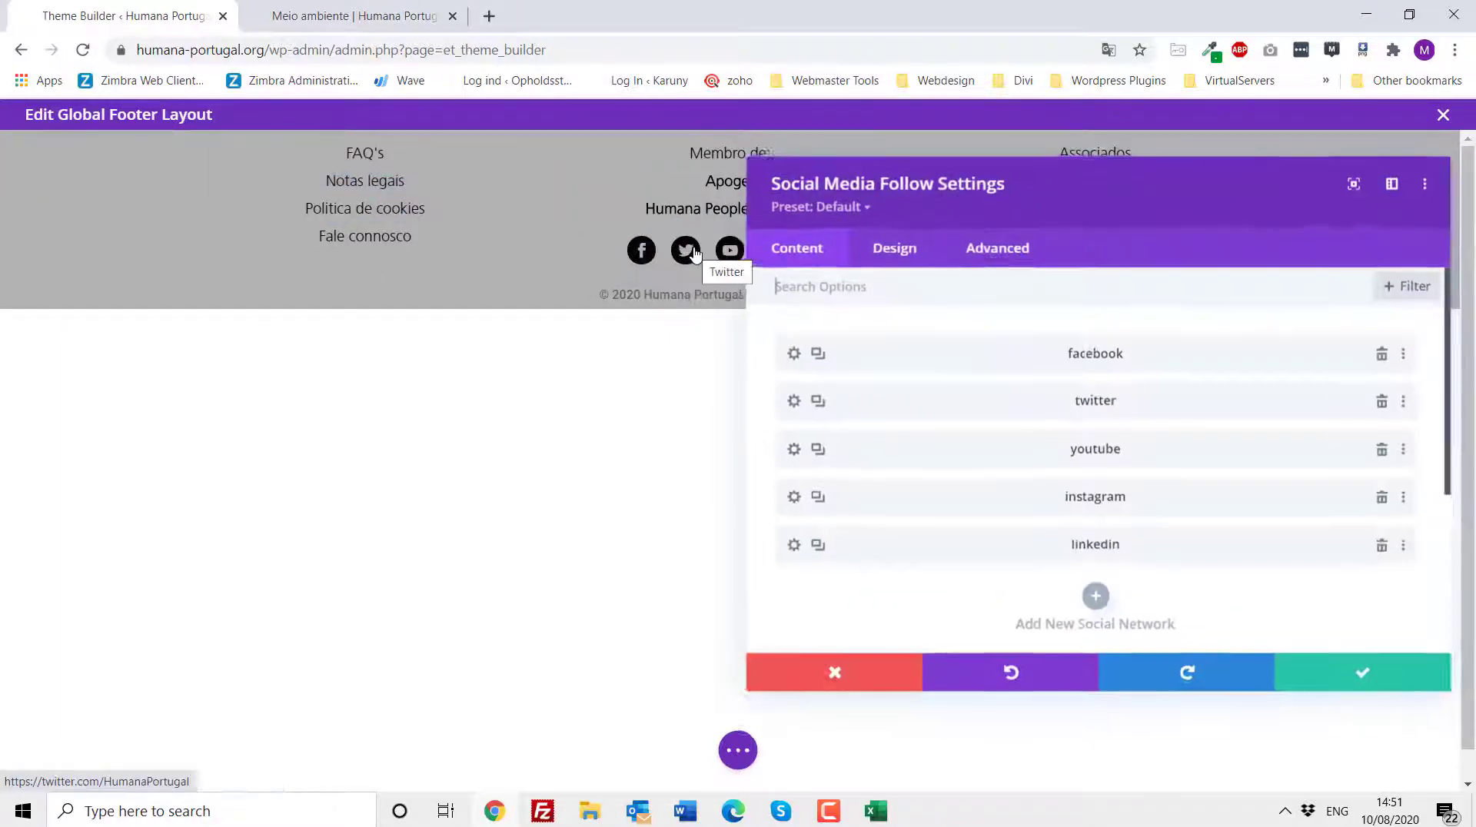
click(793, 353)
click(821, 478)
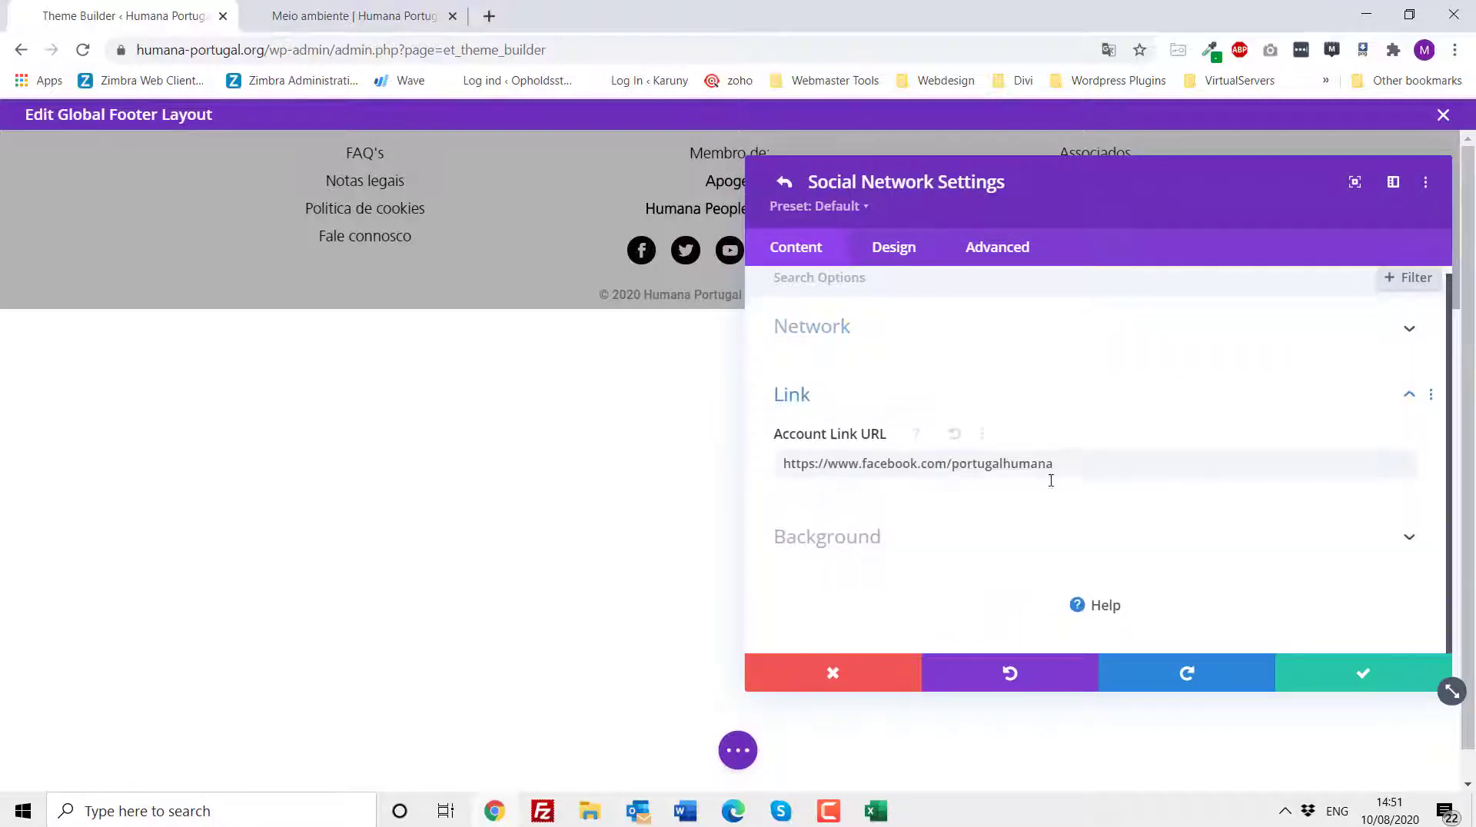
click(1323, 676)
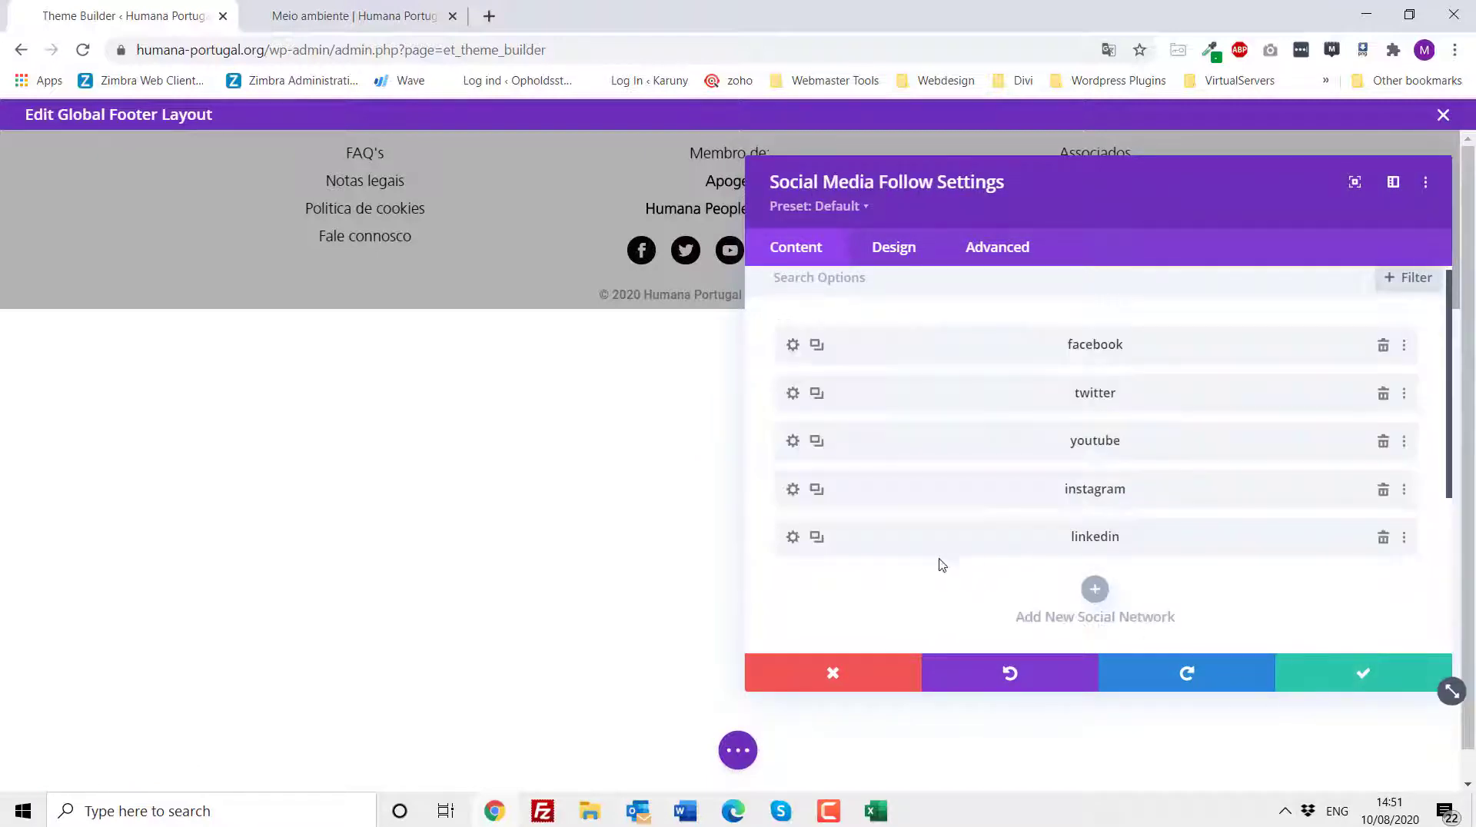
click(1349, 678)
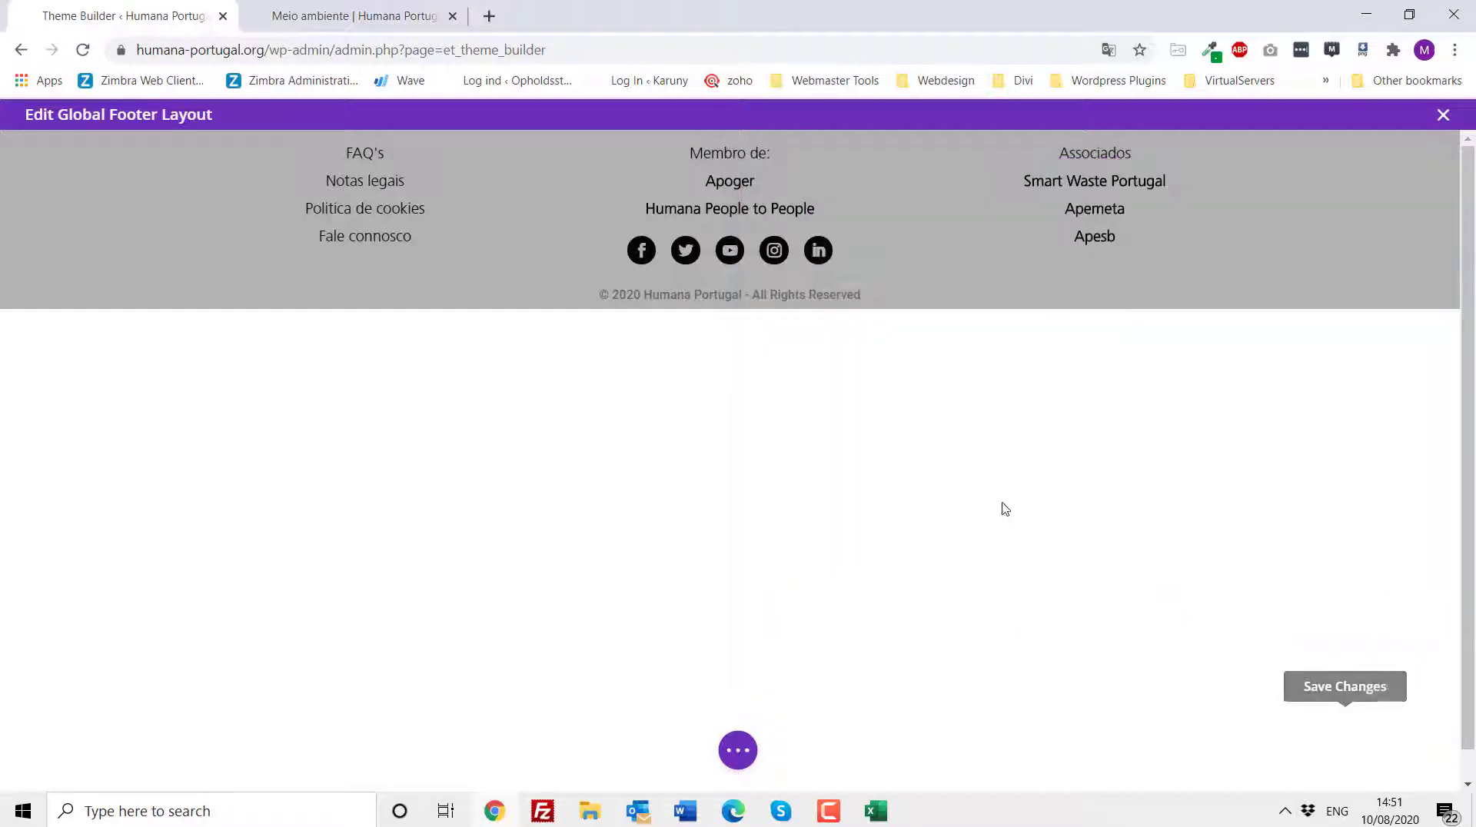
- Open the footer text module's settings and discard them without changes
mouse_move(369, 198)
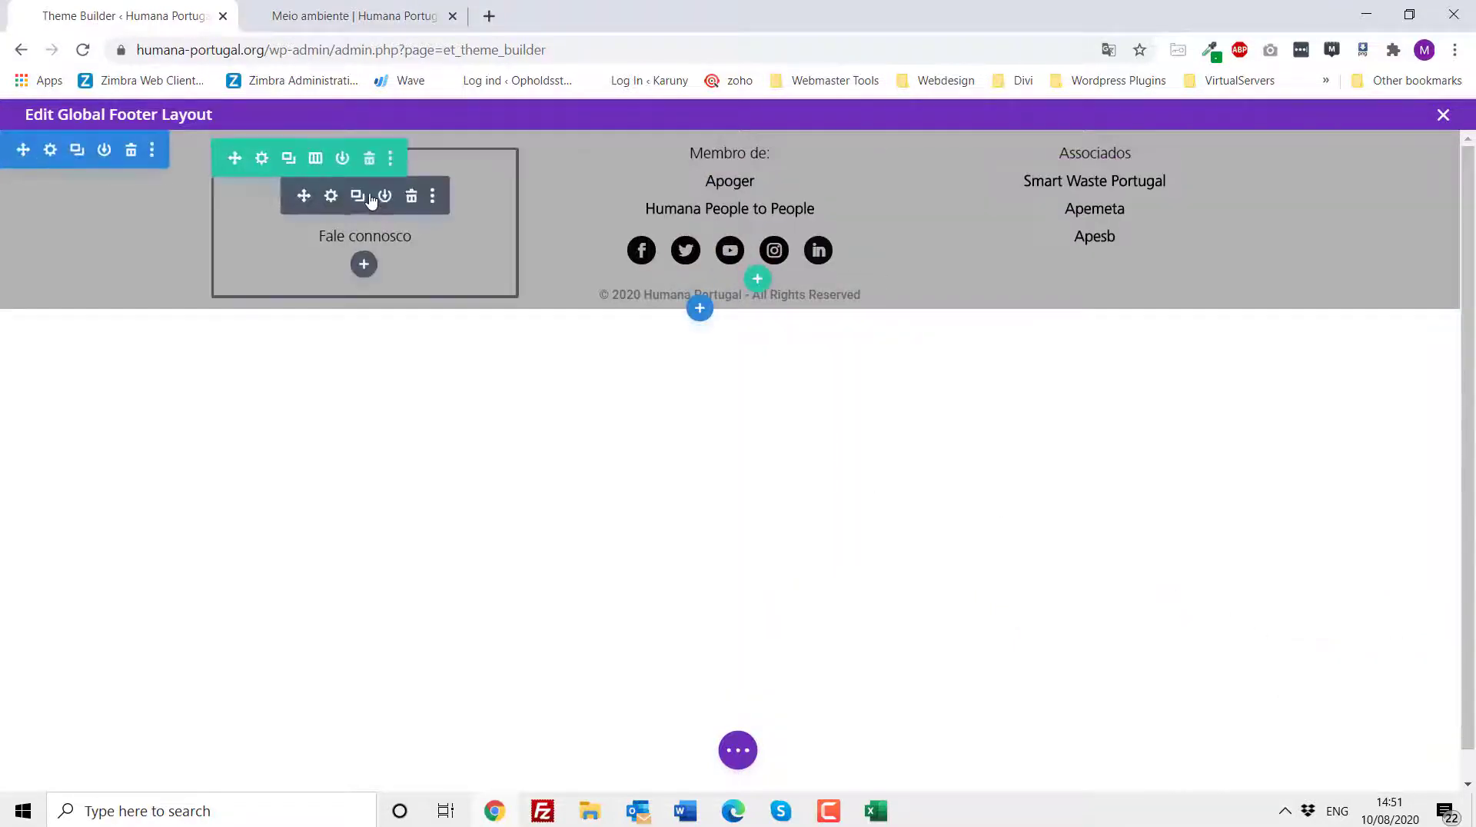
click(330, 198)
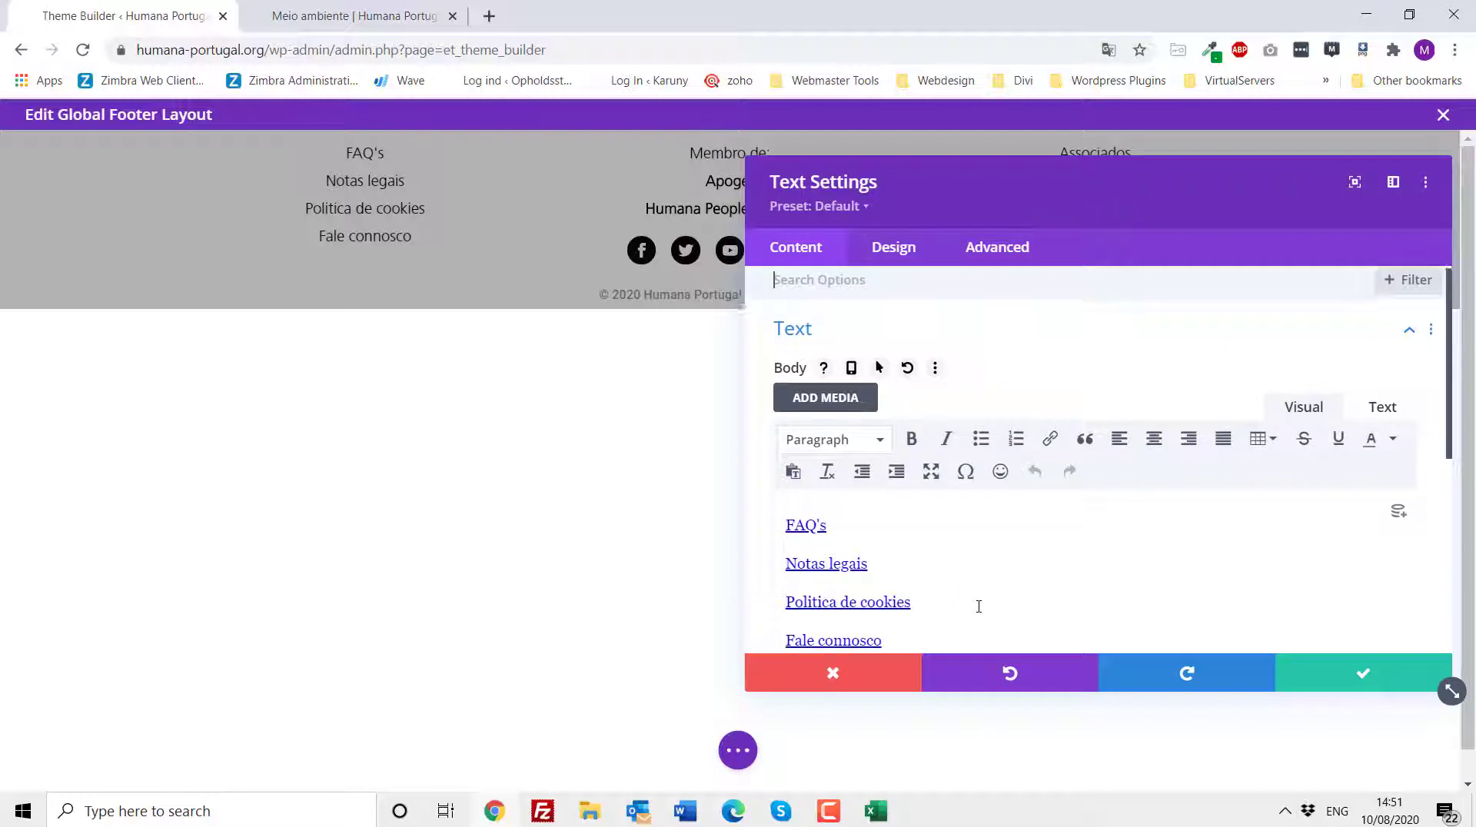
scroll(979, 605, down, 1)
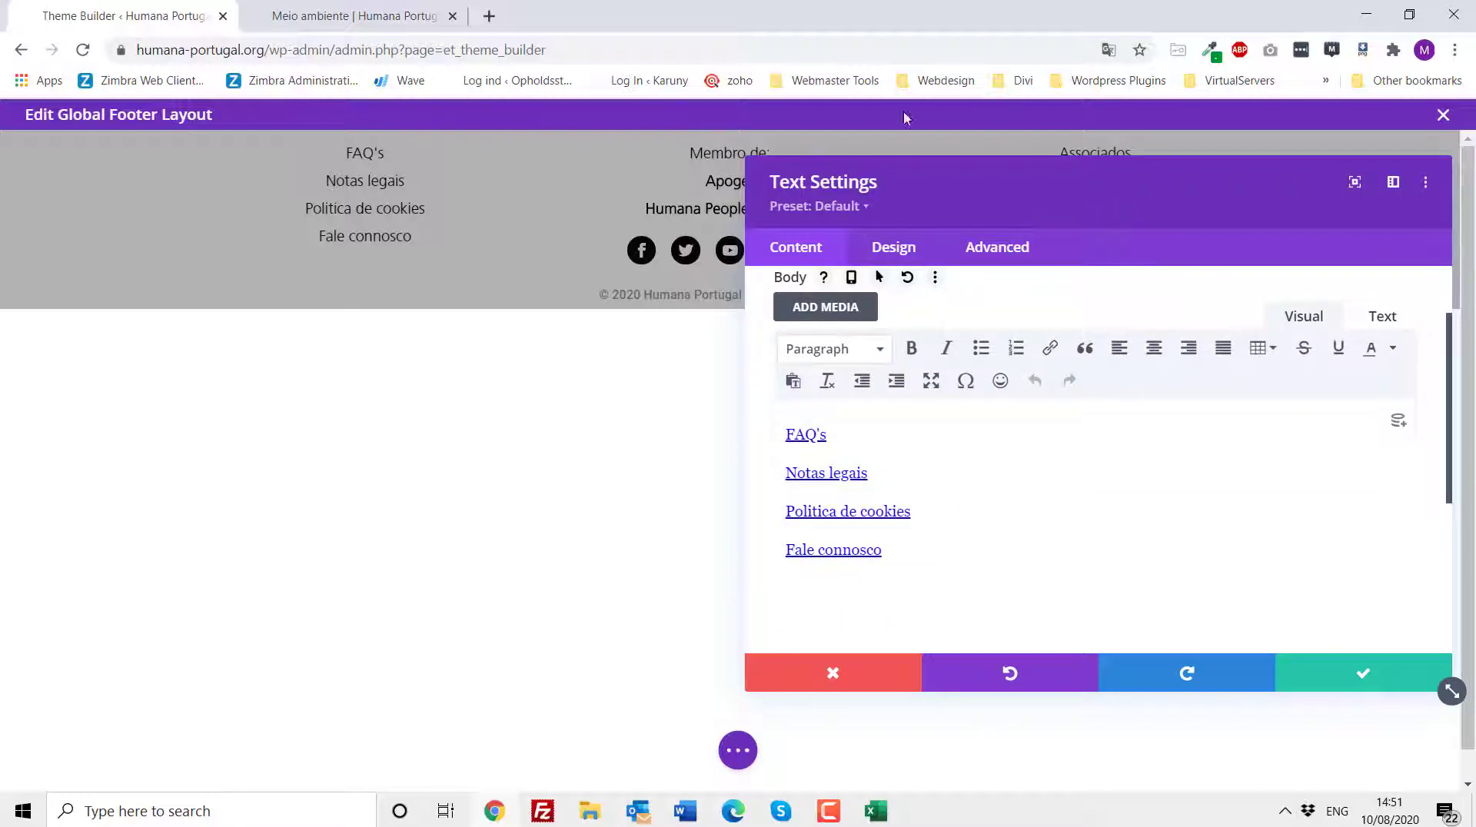
click(867, 677)
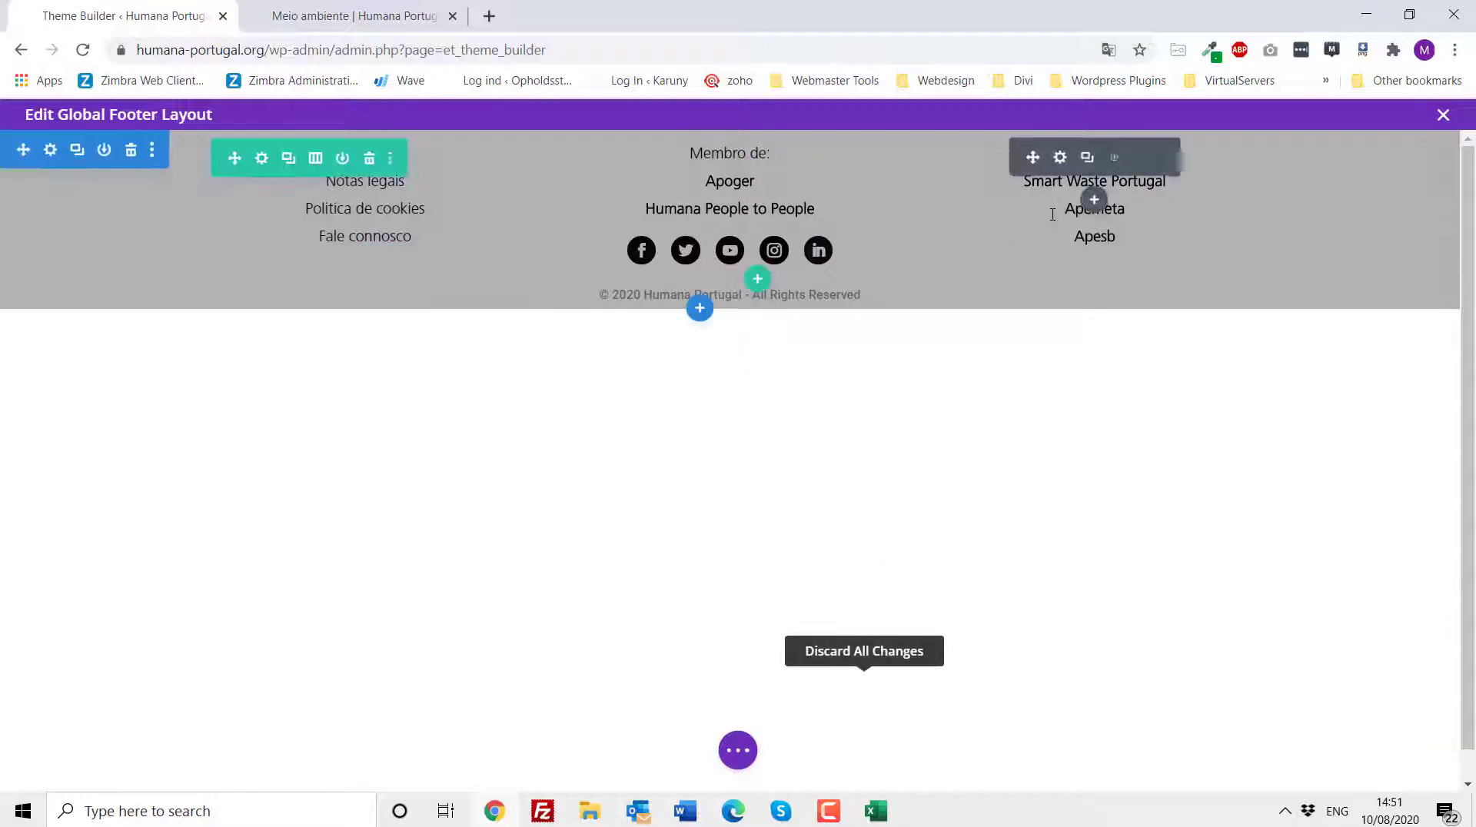
- Open the Associados text module's settings and the copyright text module's settings, closing each without changes
click(1061, 159)
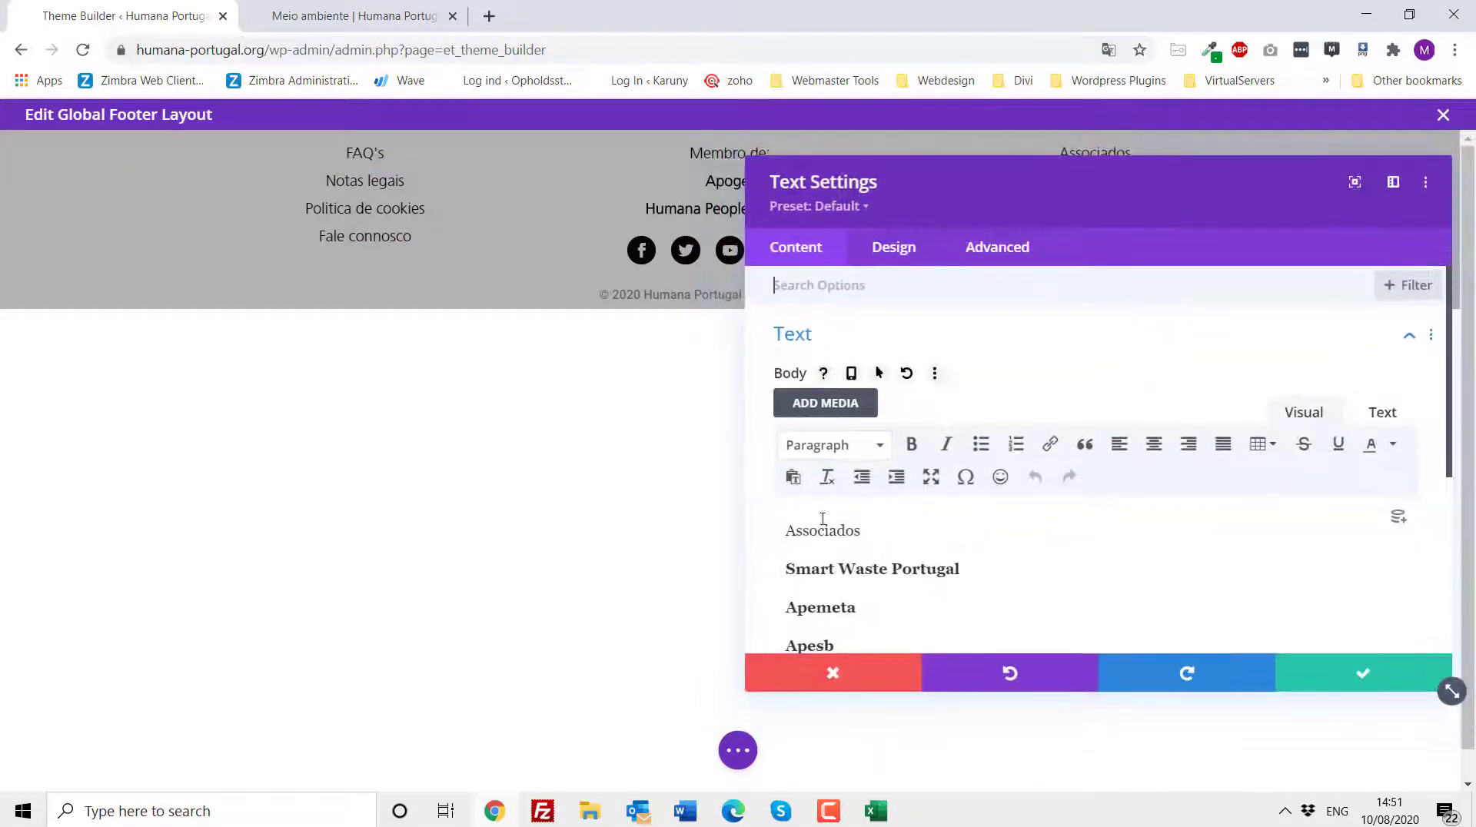
click(842, 680)
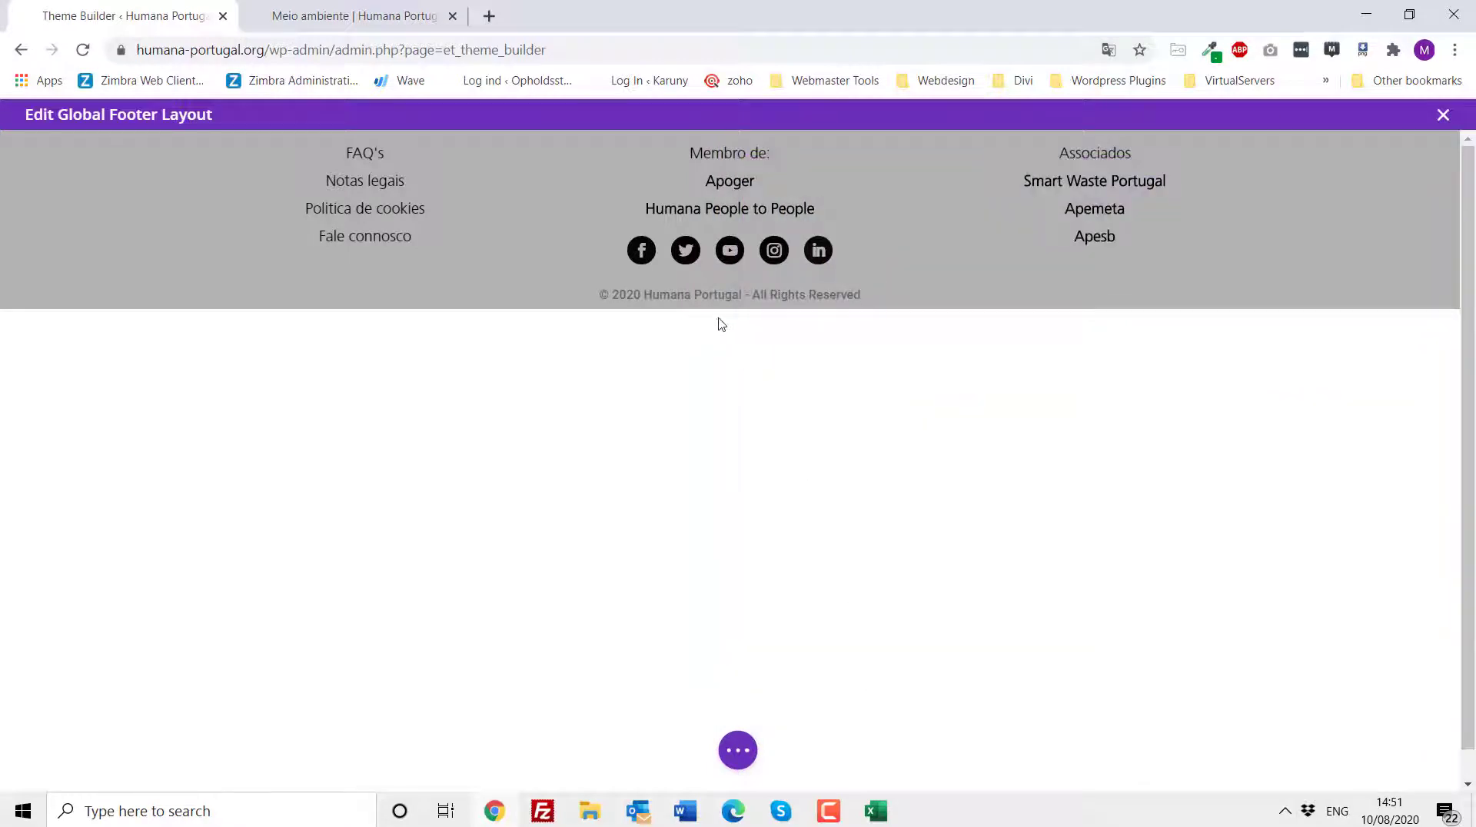
mouse_move(711, 299)
mouse_move(607, 299)
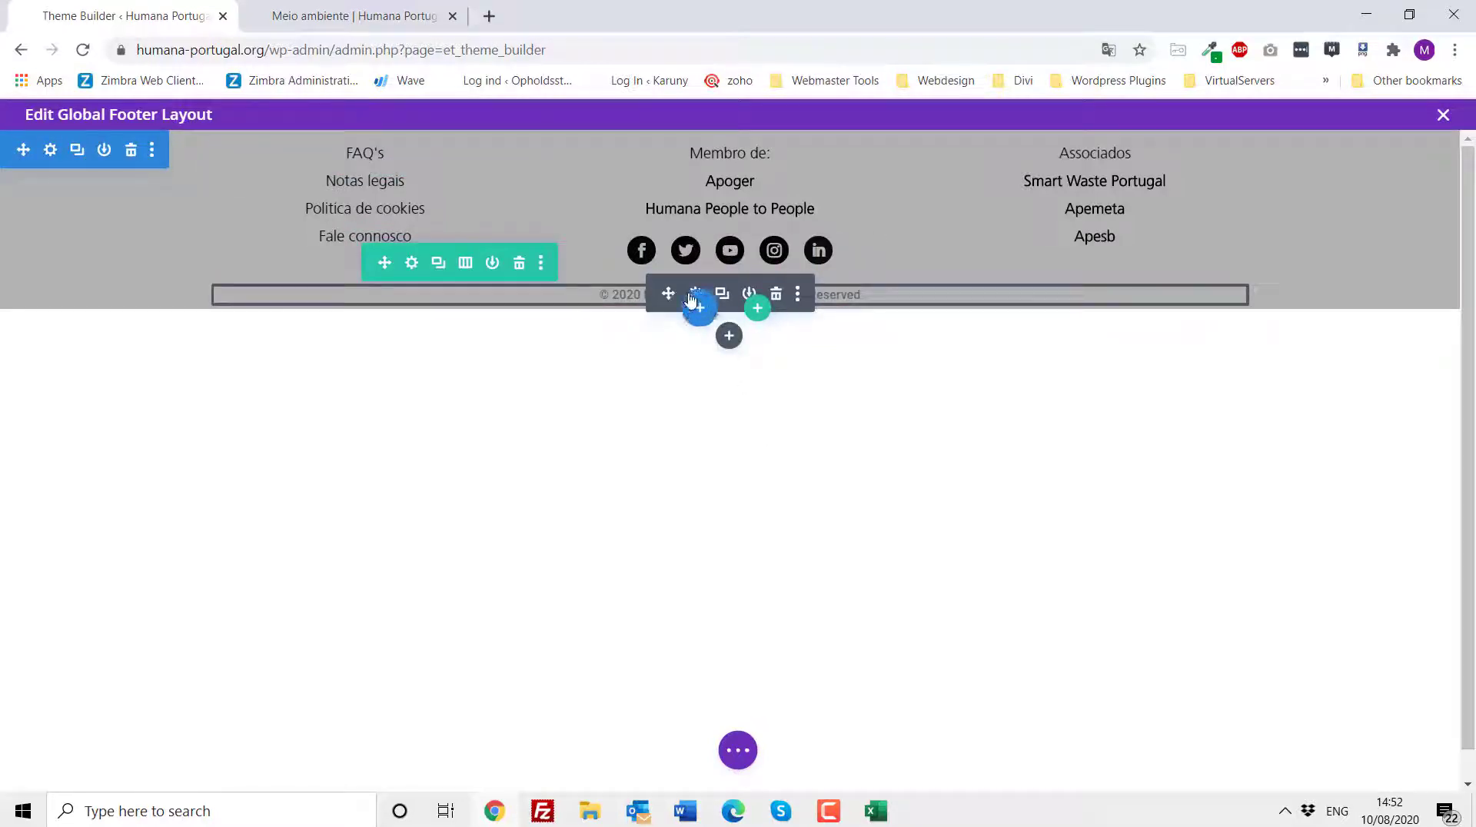
click(694, 294)
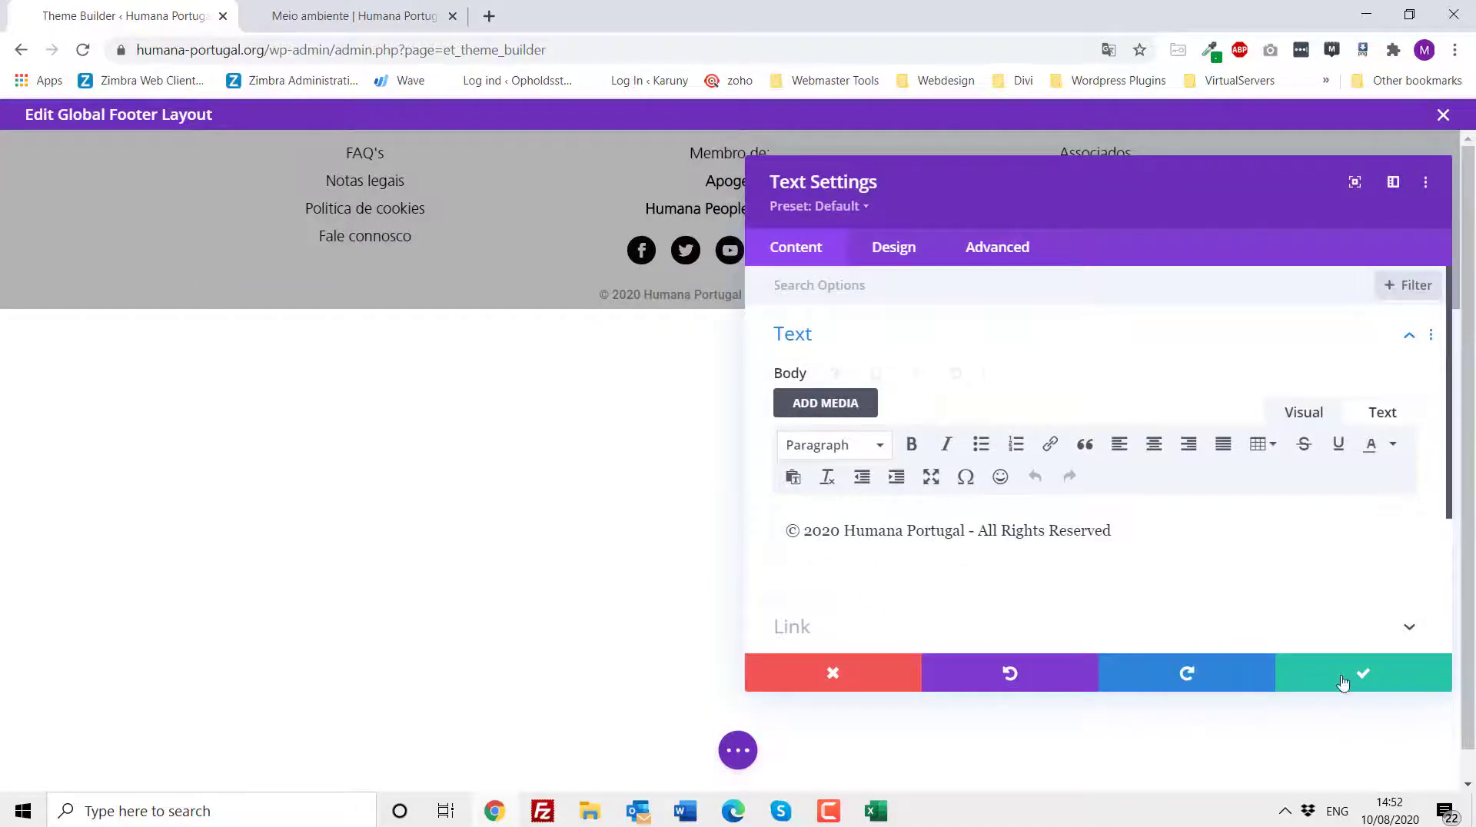
click(1345, 676)
- Open the footer section's settings, view its background options, and discard them
mouse_move(385, 192)
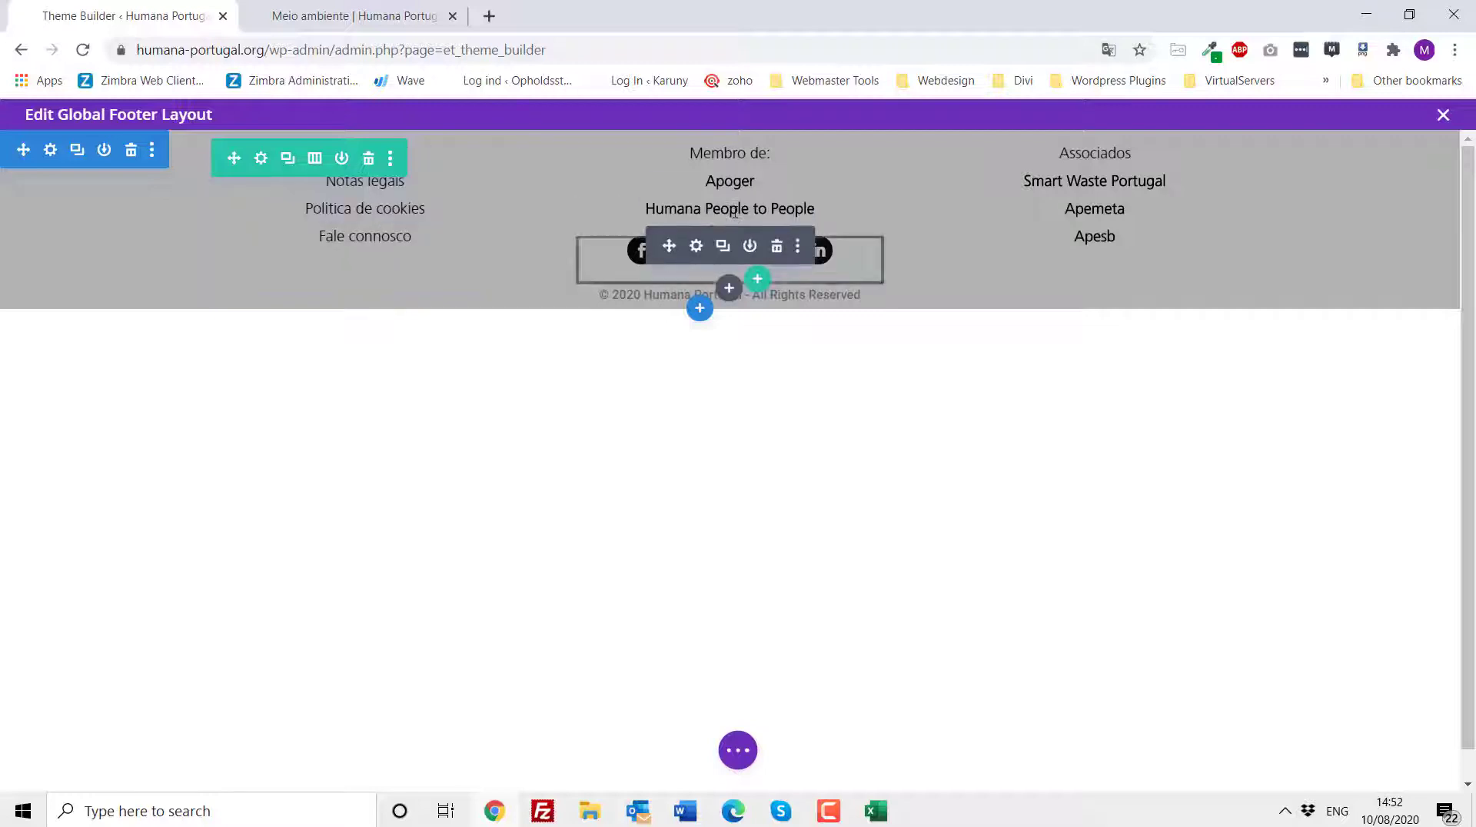
mouse_move(705, 210)
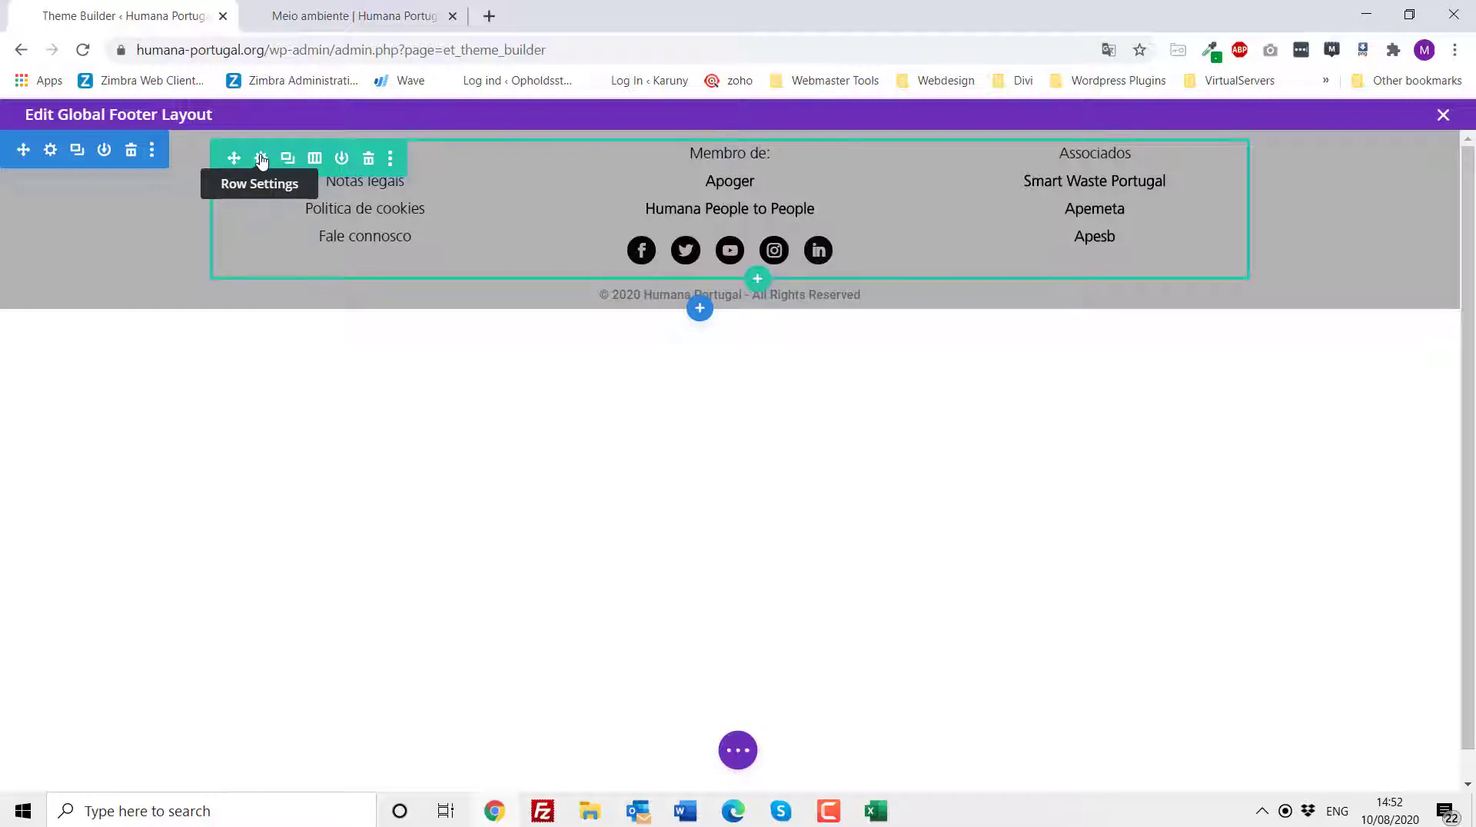
click(50, 151)
click(814, 396)
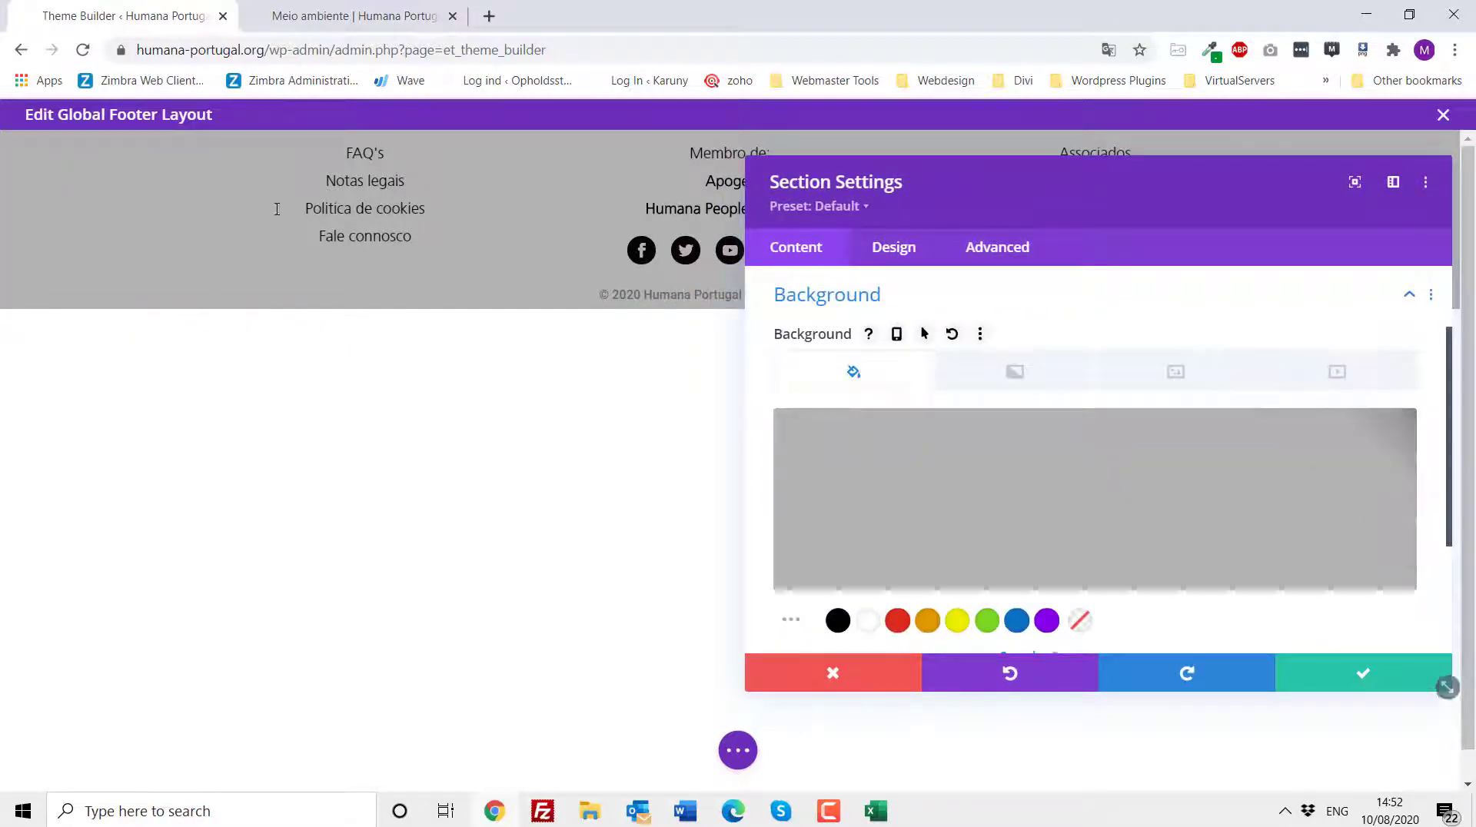
click(832, 684)
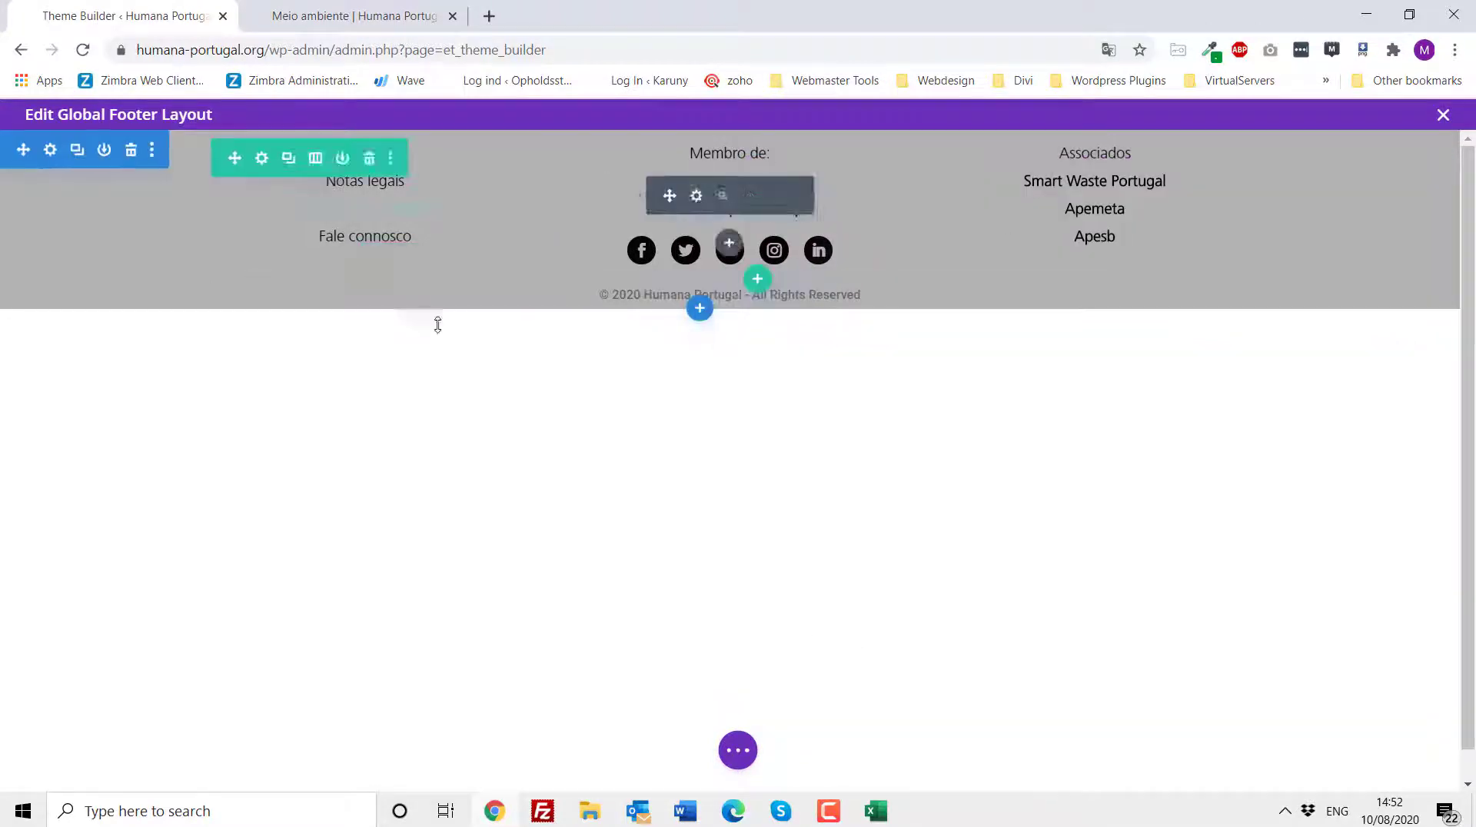
- Save the Global Footer layout and exit the footer builder
click(739, 752)
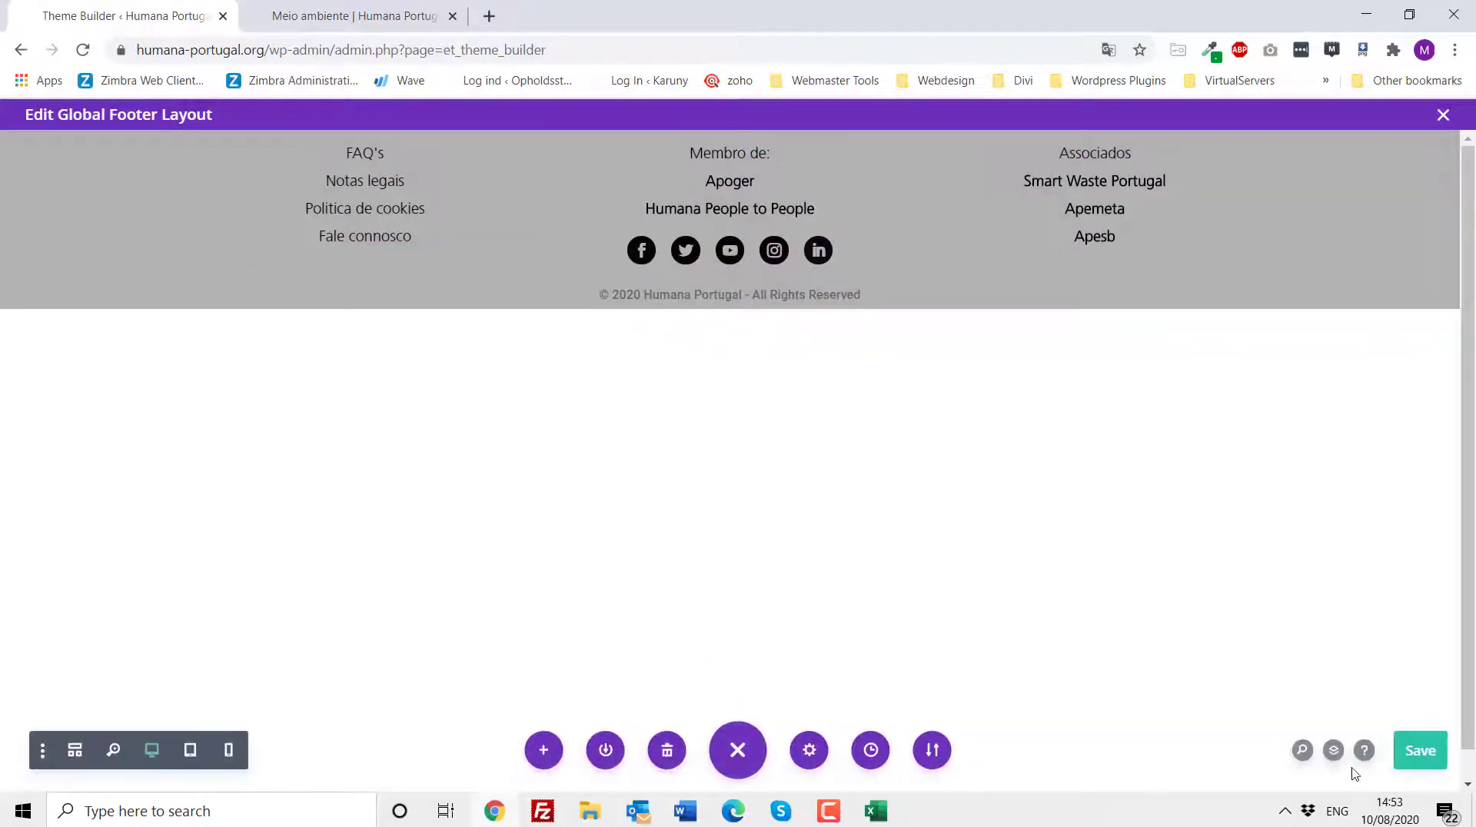
click(1416, 760)
click(1443, 117)
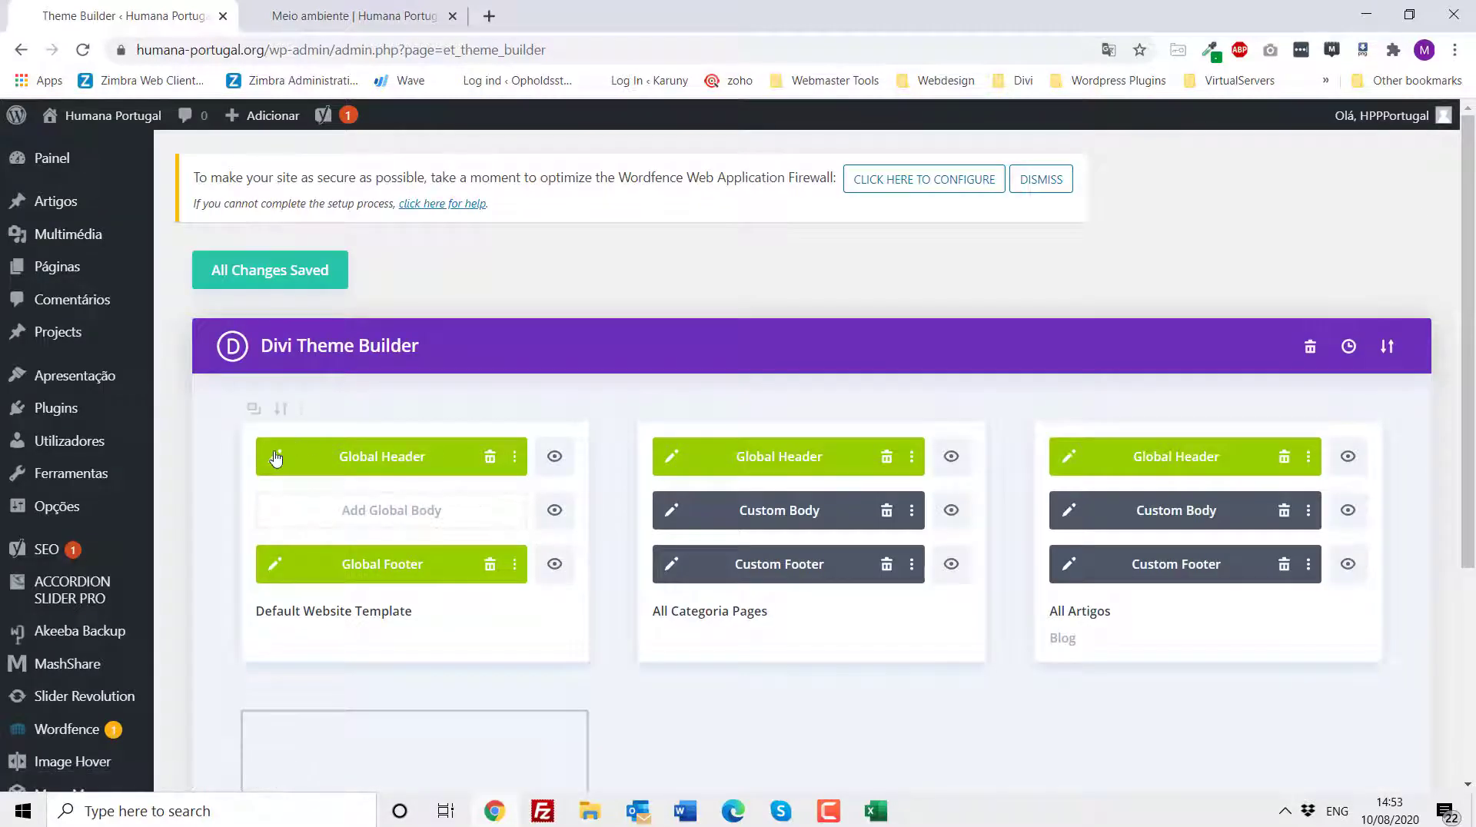
- Open the Global Header layout in the builder, review it, and exit without changes
click(276, 458)
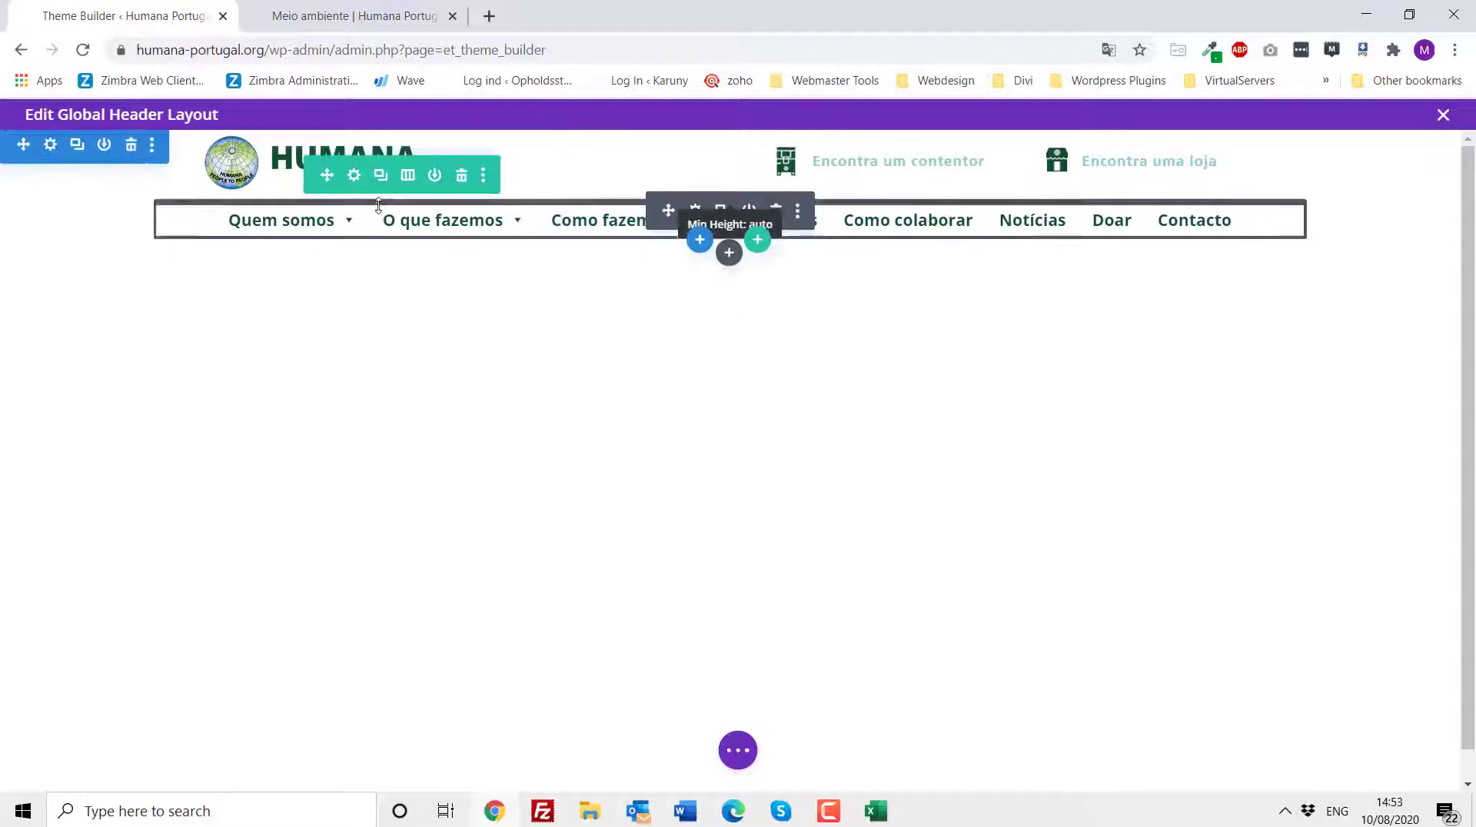
click(741, 755)
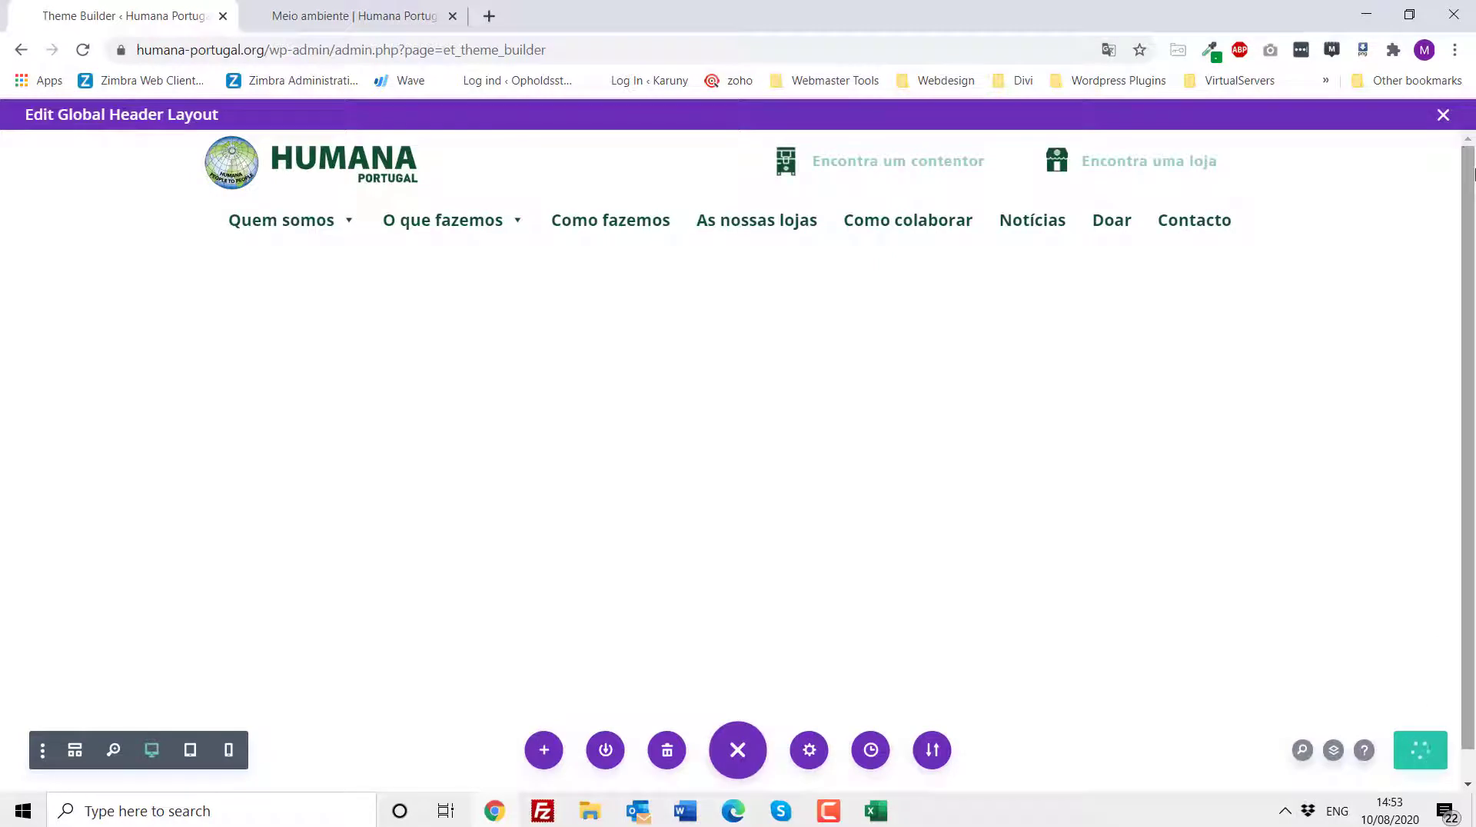
click(1444, 117)
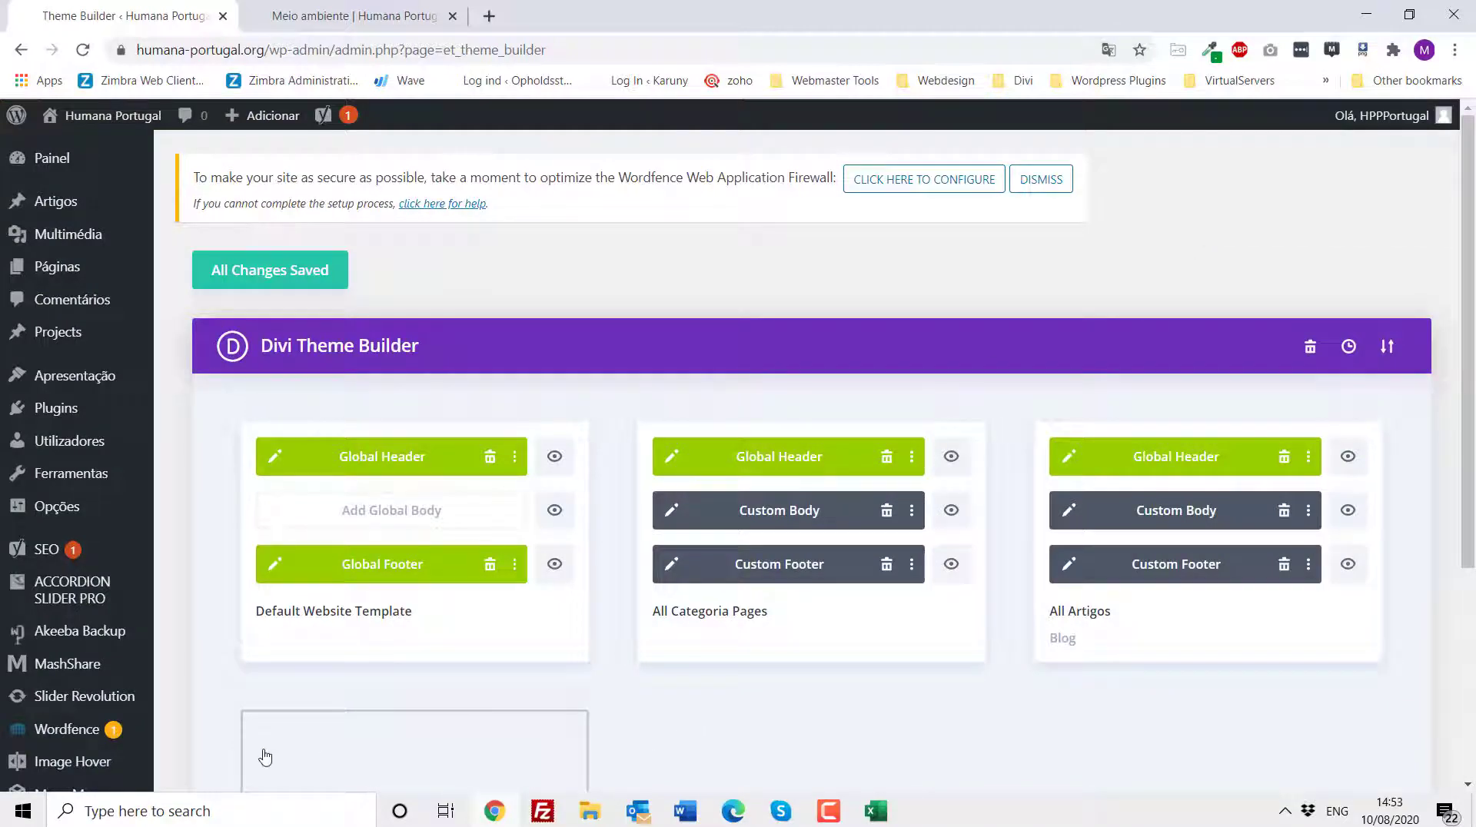
- Switch to the Word checklist, highlight item 3 about uploading a PDF to link to, and return to the browser
click(686, 812)
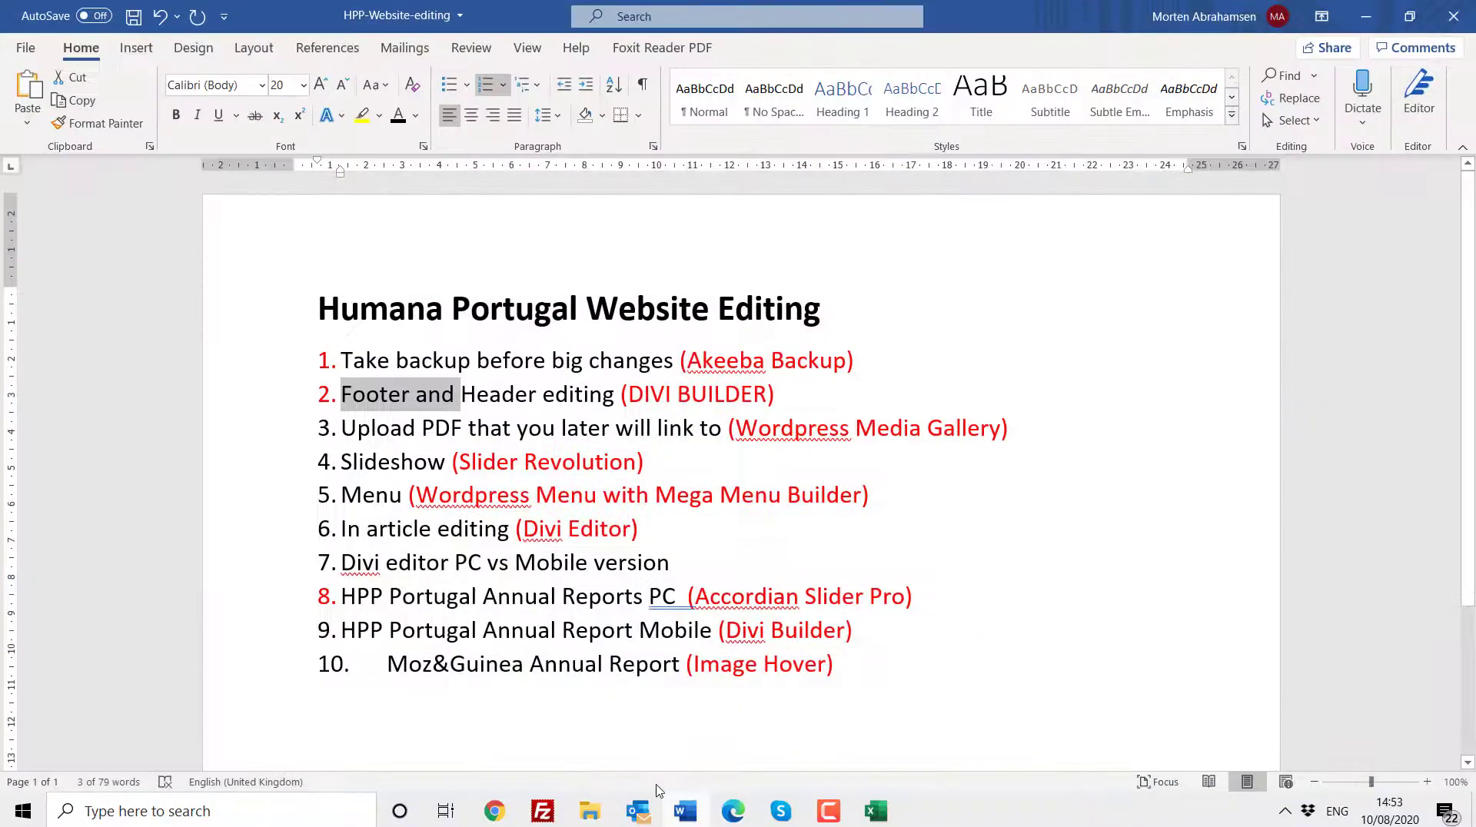
click(372, 428)
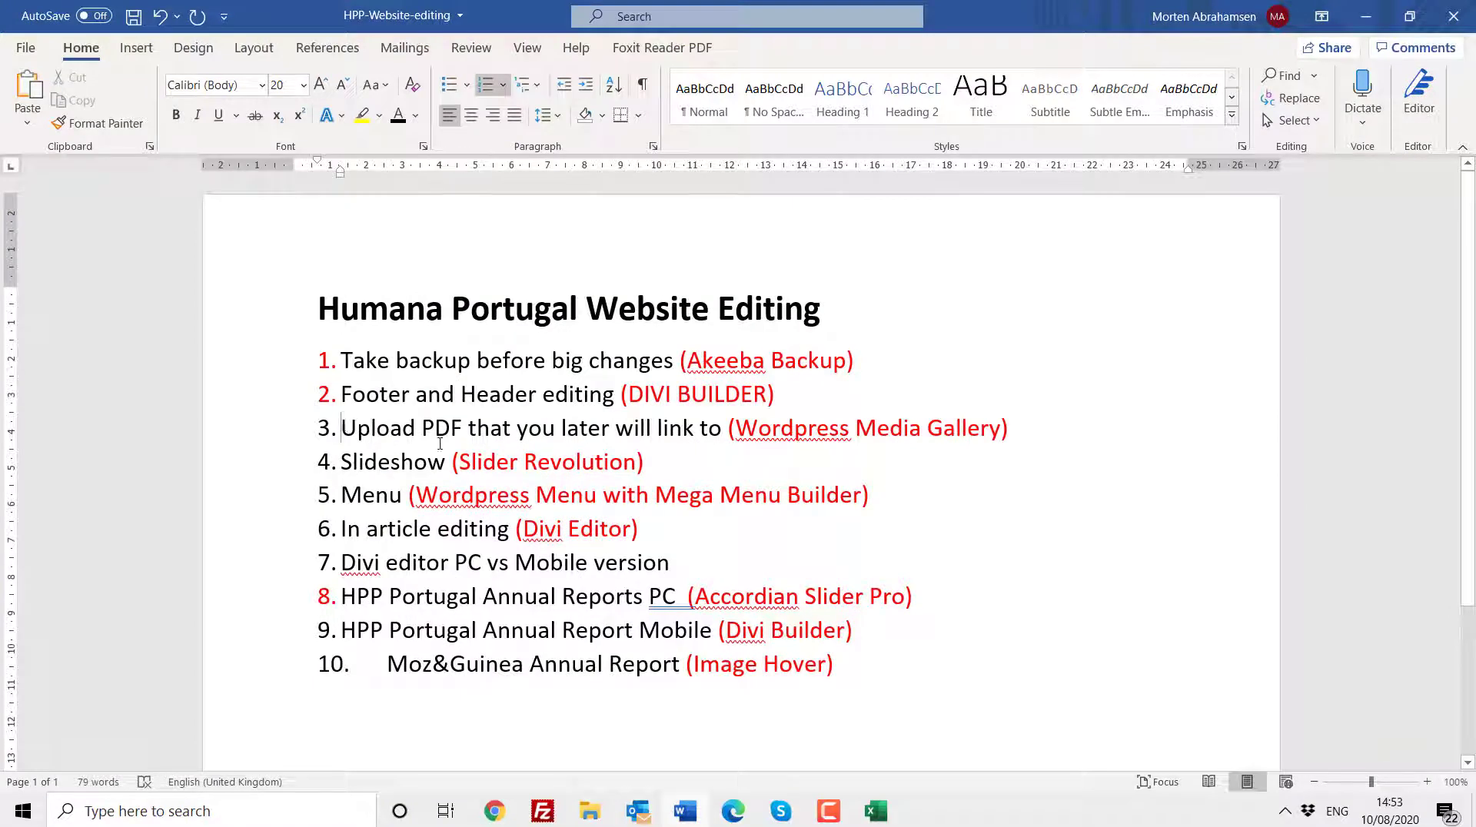
drag(440, 444, 656, 435)
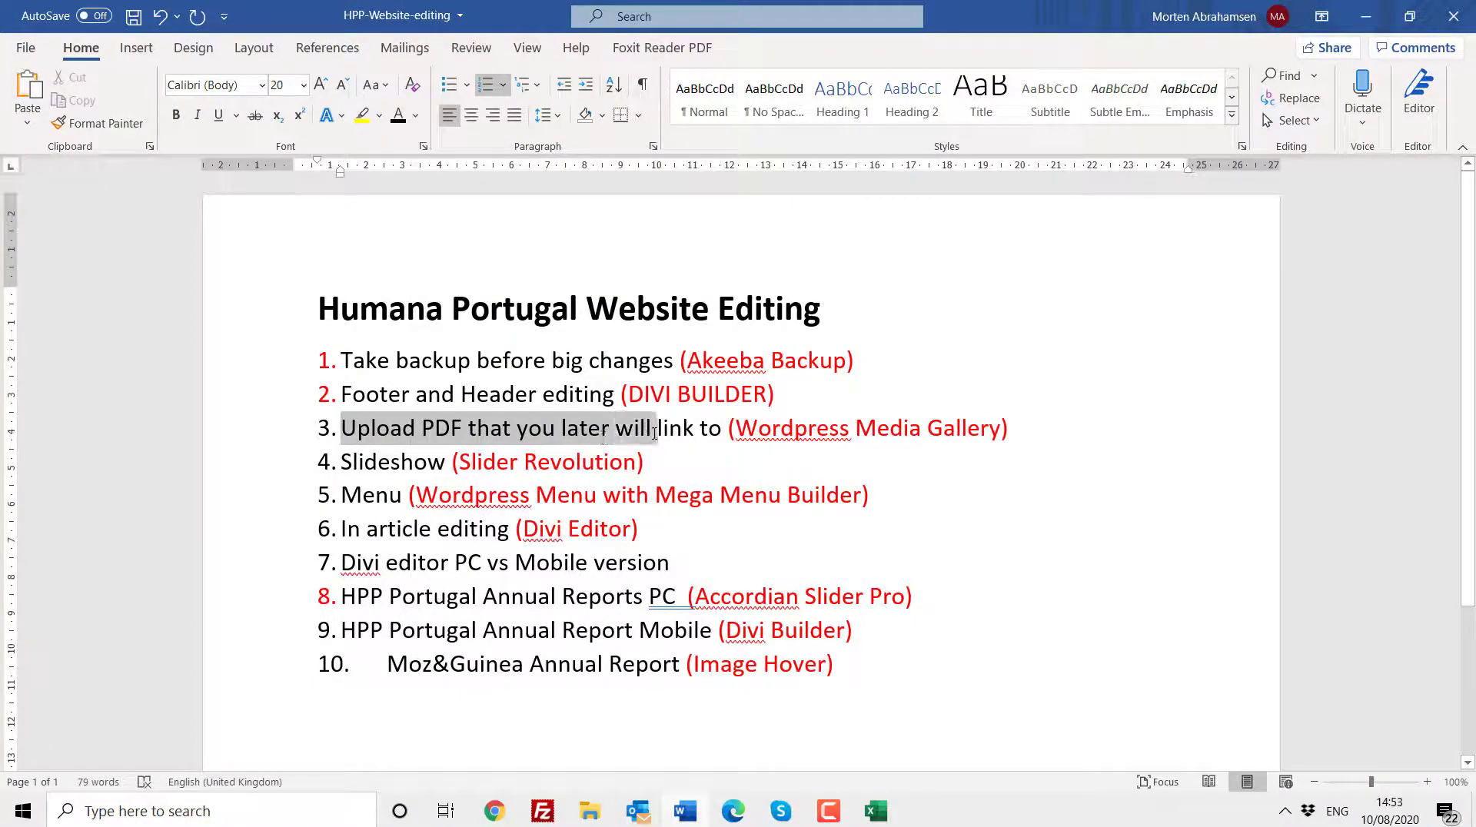
click(1365, 15)
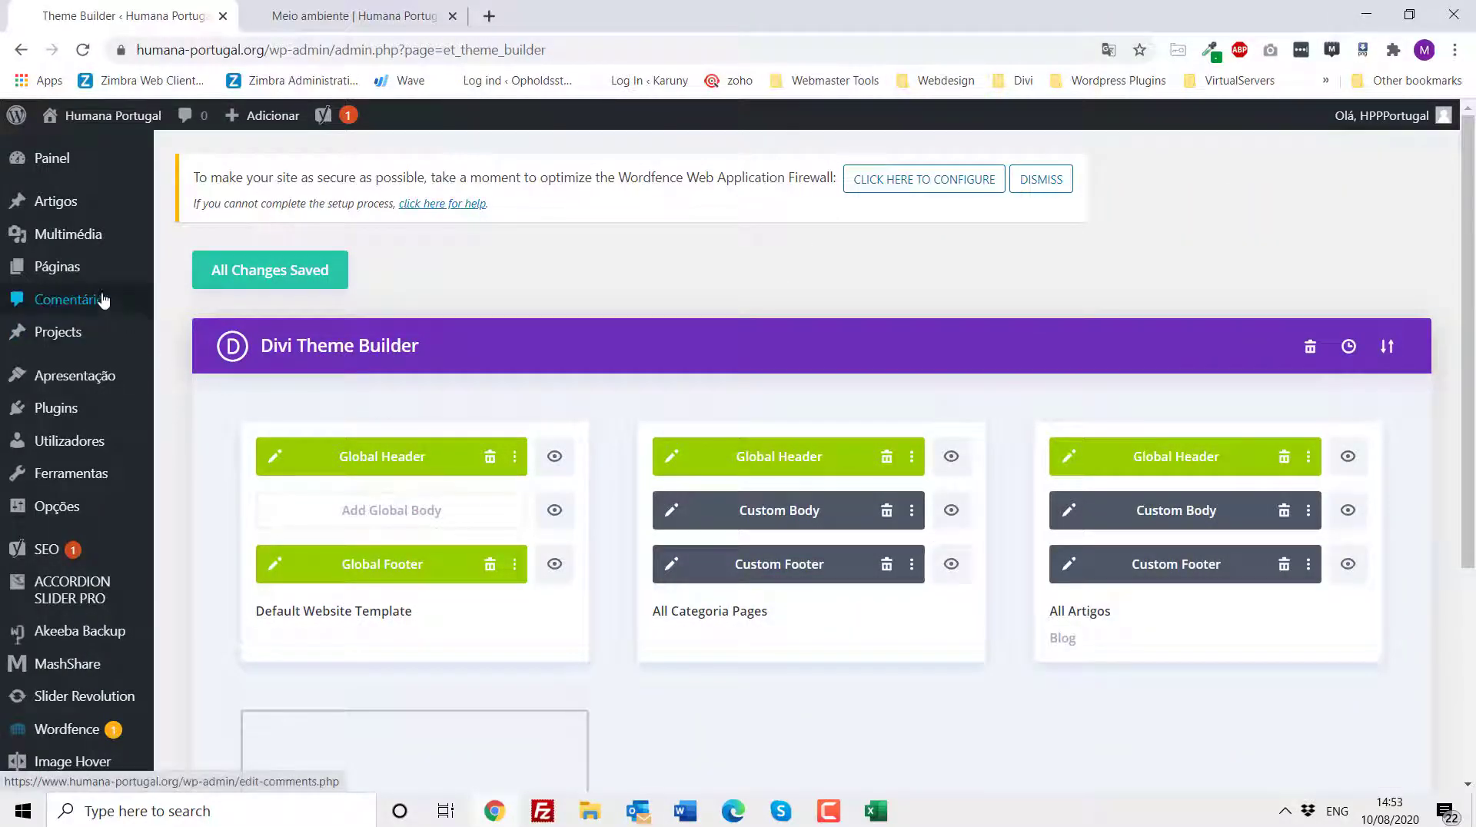
- Open the Media Library's Add file upload area and view the HUMANA_AUDITORIA-2017.pdf attachment details
mouse_move(71, 239)
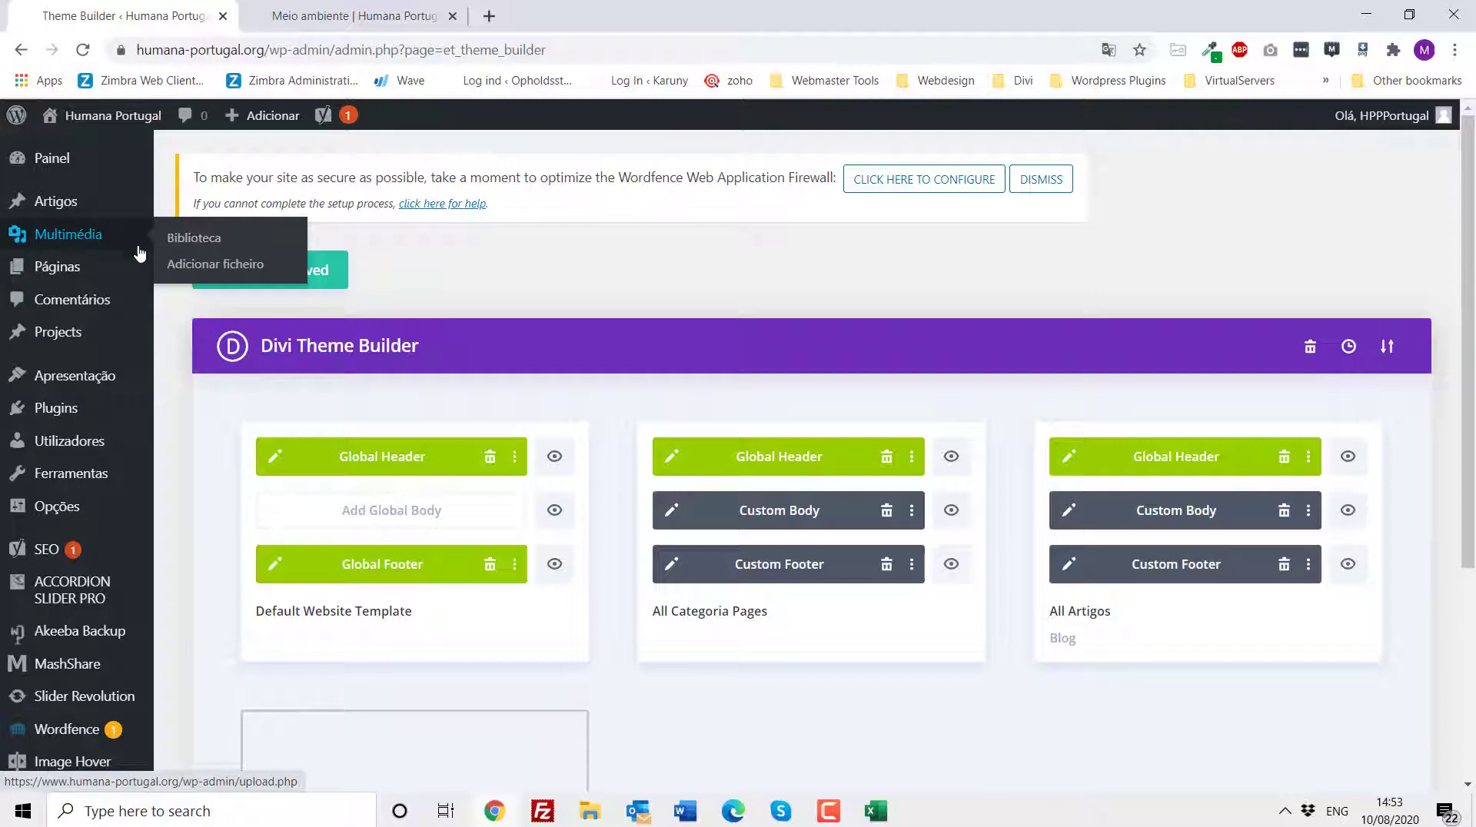
click(190, 245)
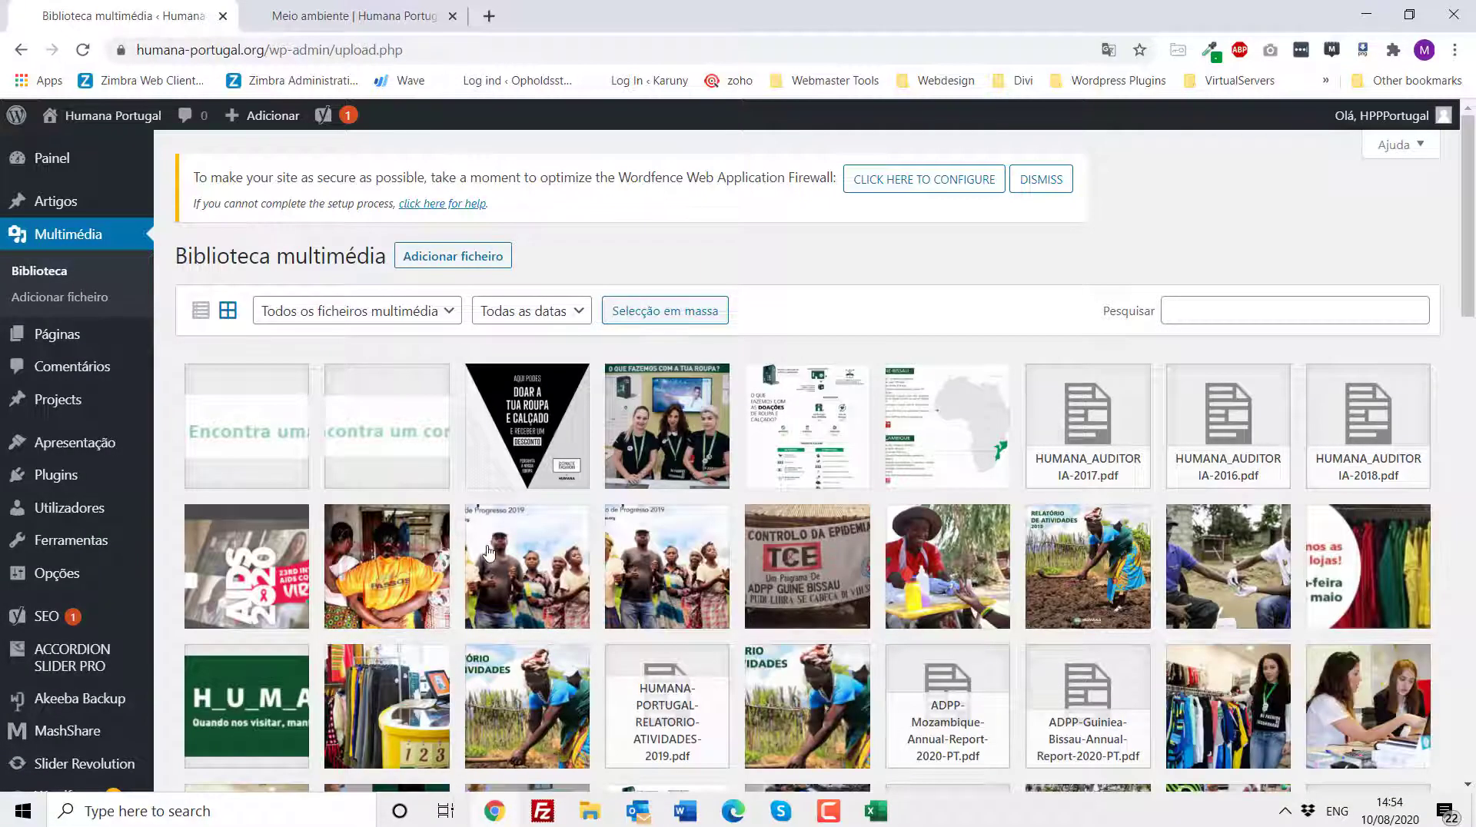
click(446, 260)
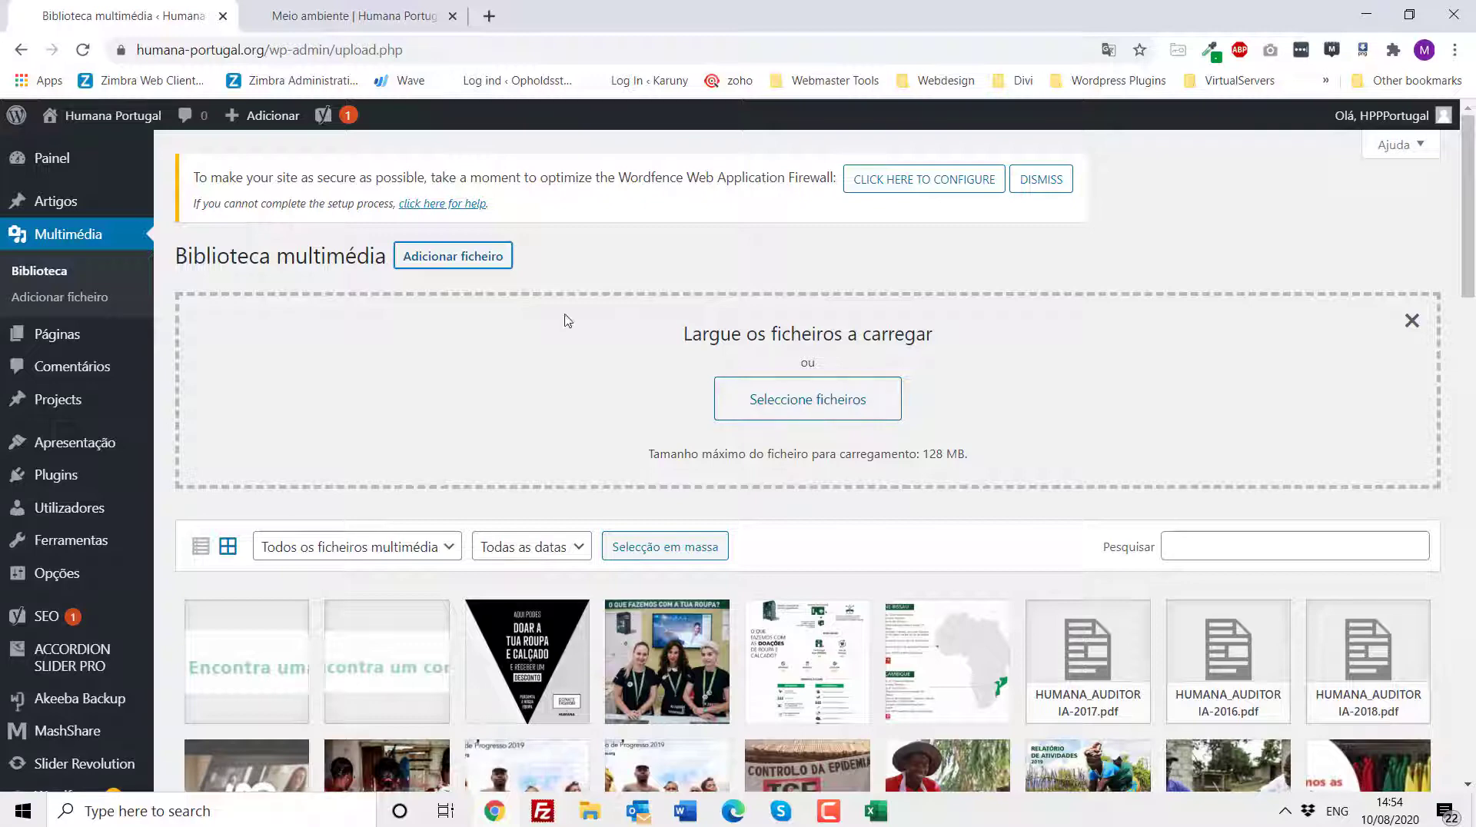
click(1090, 655)
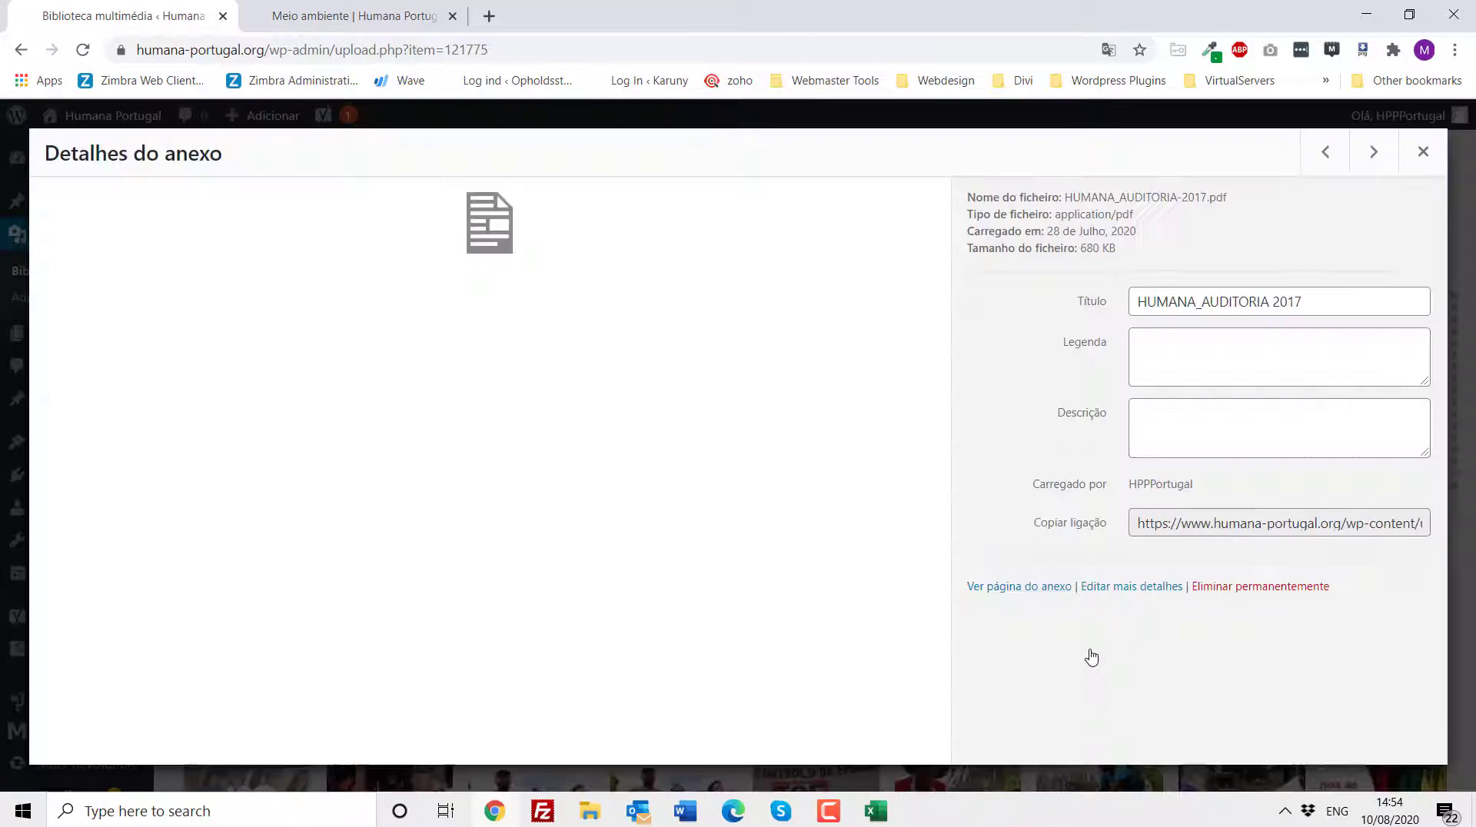
click(1422, 152)
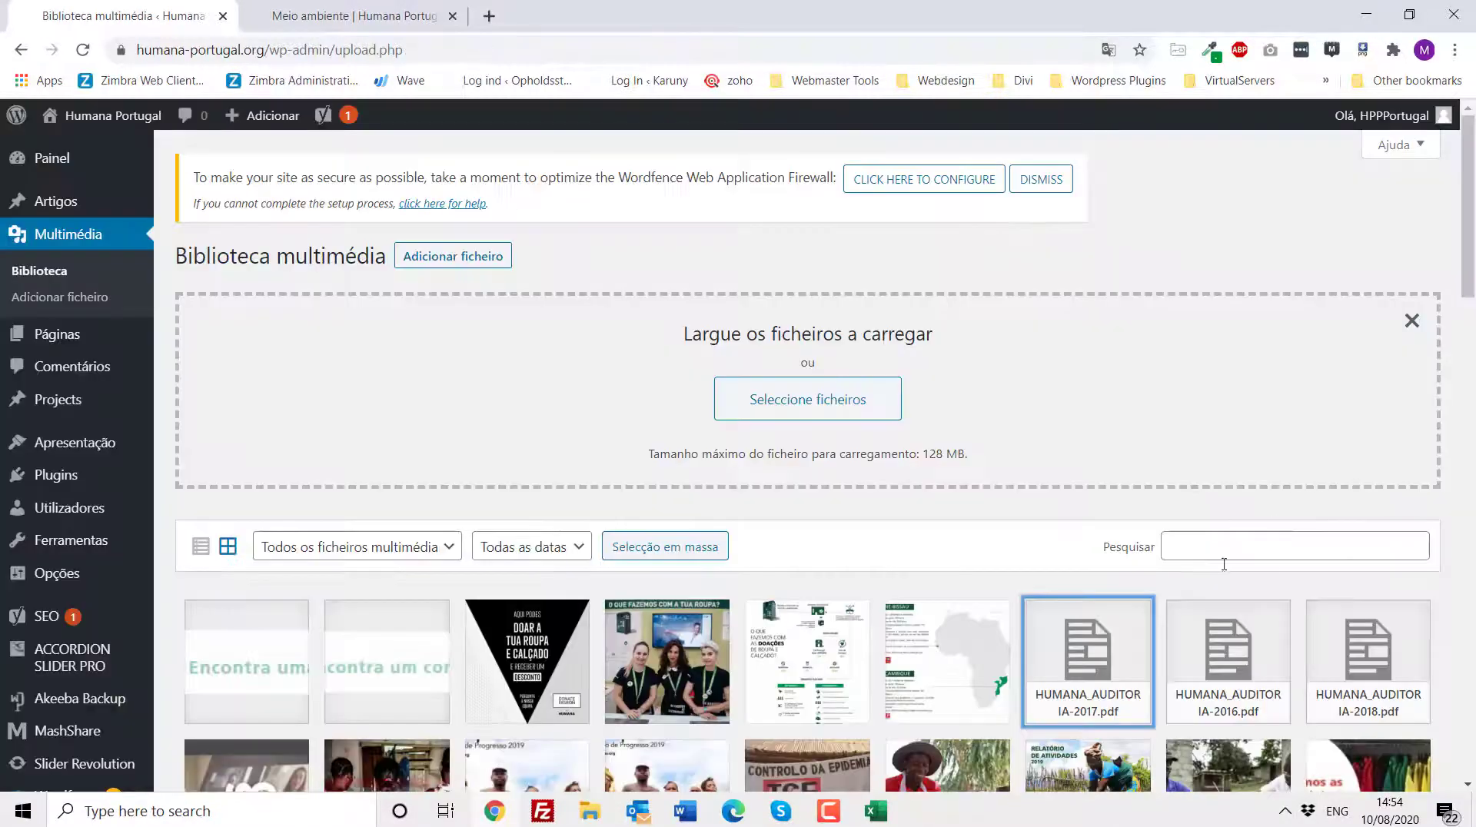
- Copy the HUMANA_AUDITORIA-2017.pdf file link and paste it into a new Notepad document
click(1079, 666)
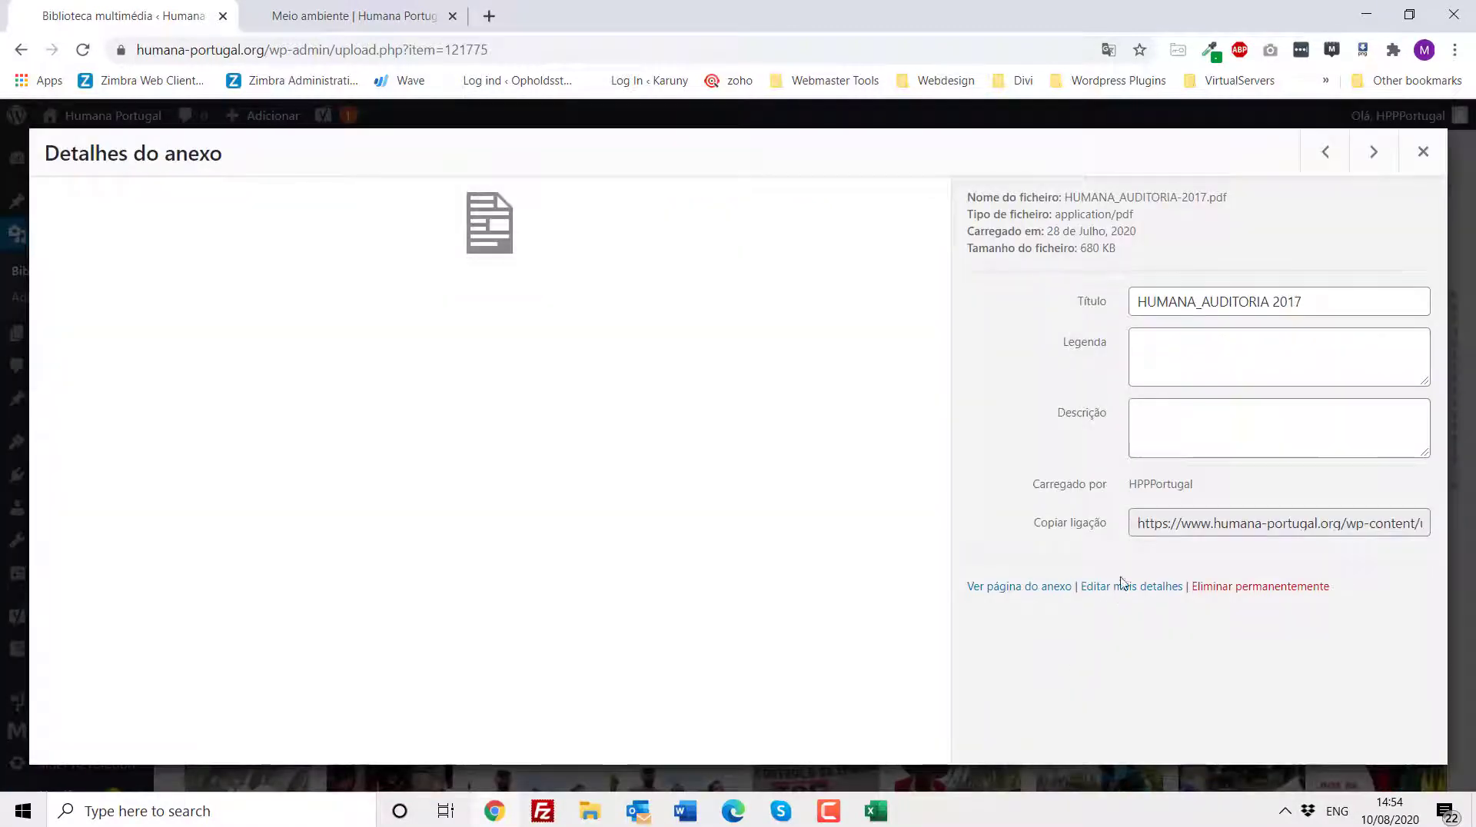
click(1166, 525)
key(ctrl+a)
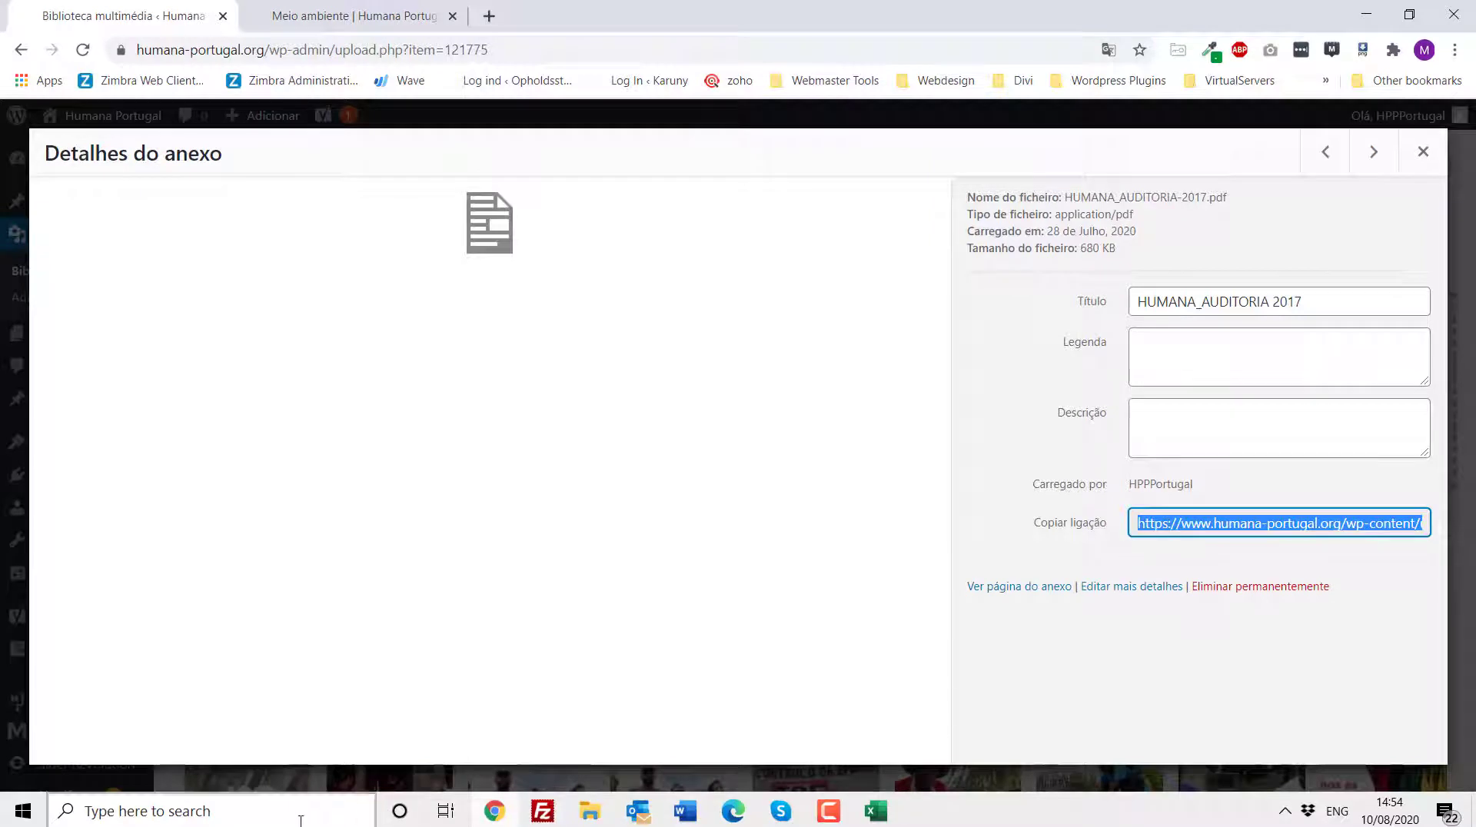
click(243, 811)
text(notepad)
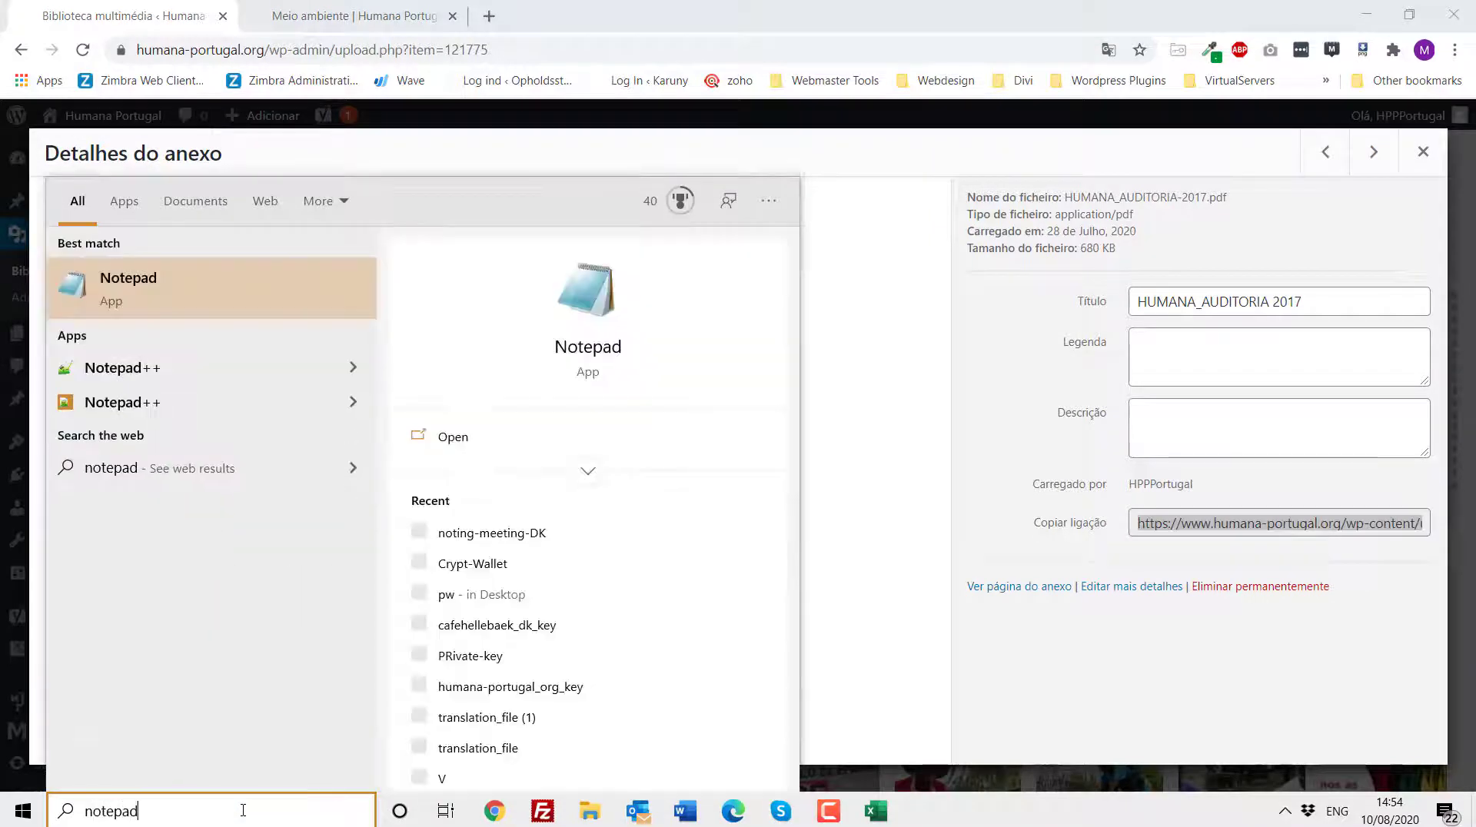
key(Return)
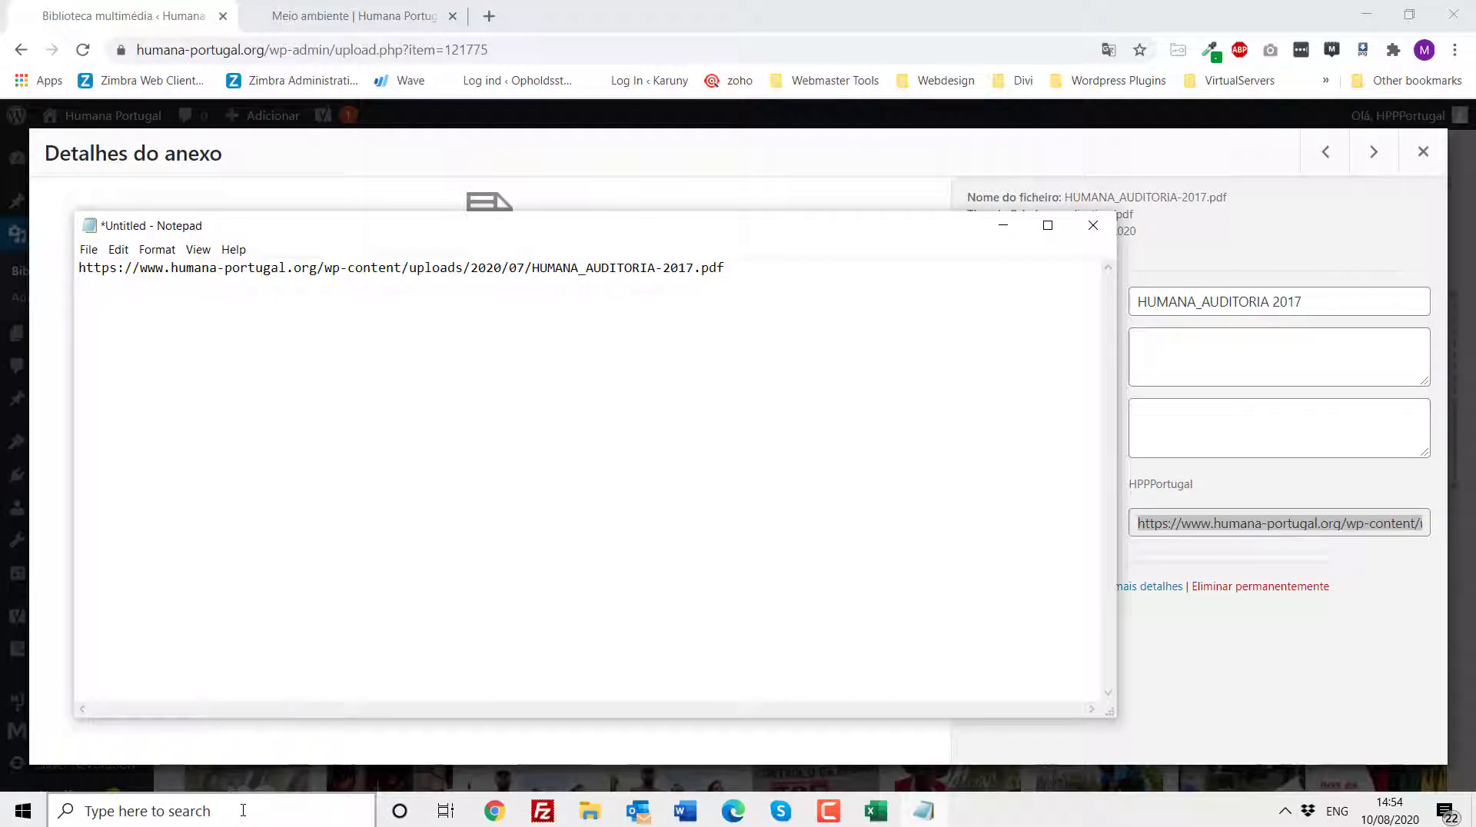
click(1003, 232)
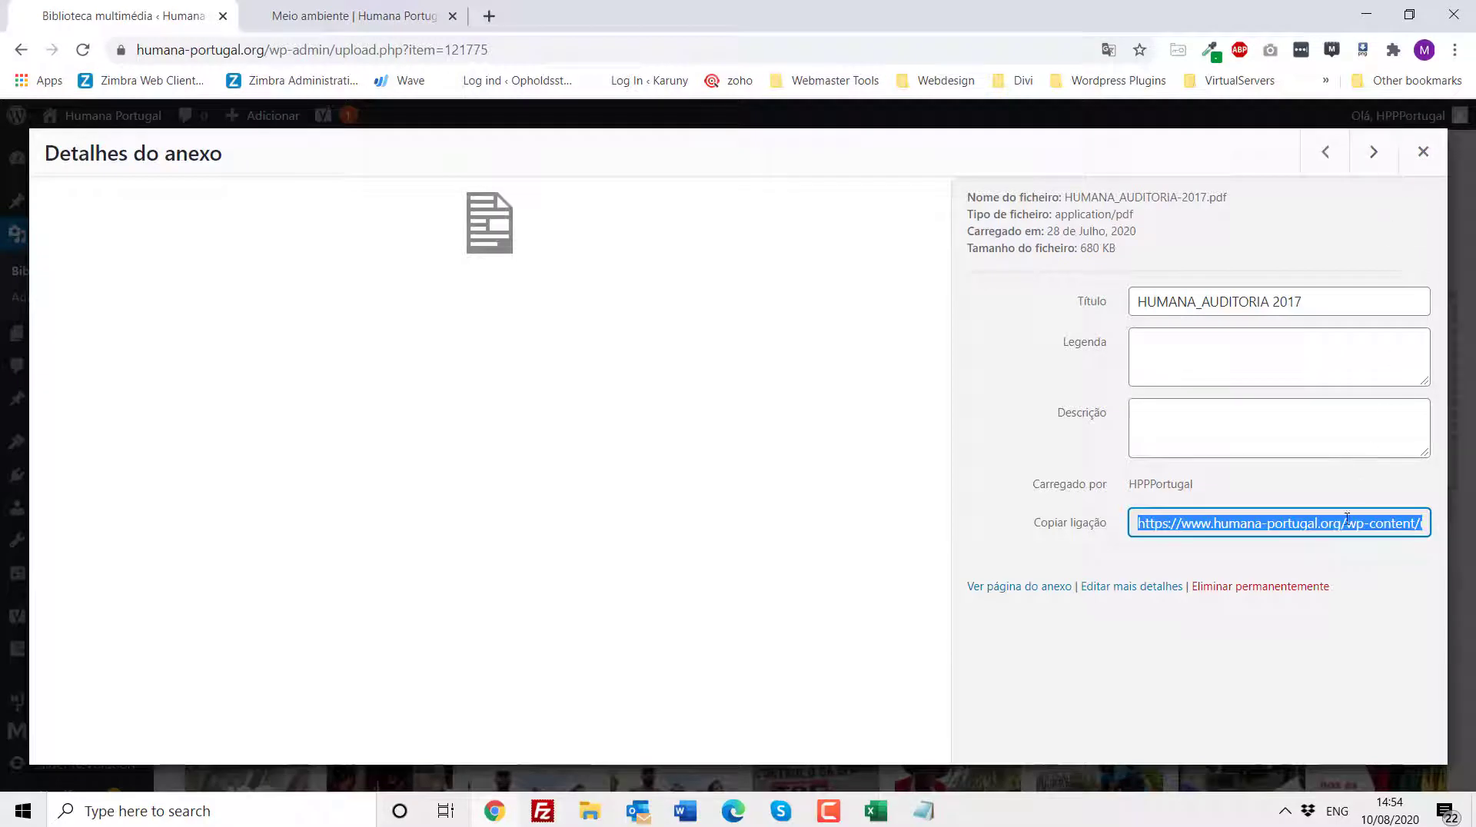
- Browse the media library and examine the shop_Humana_Portugal_900x600.jpg image details and the next attachment
click(1422, 154)
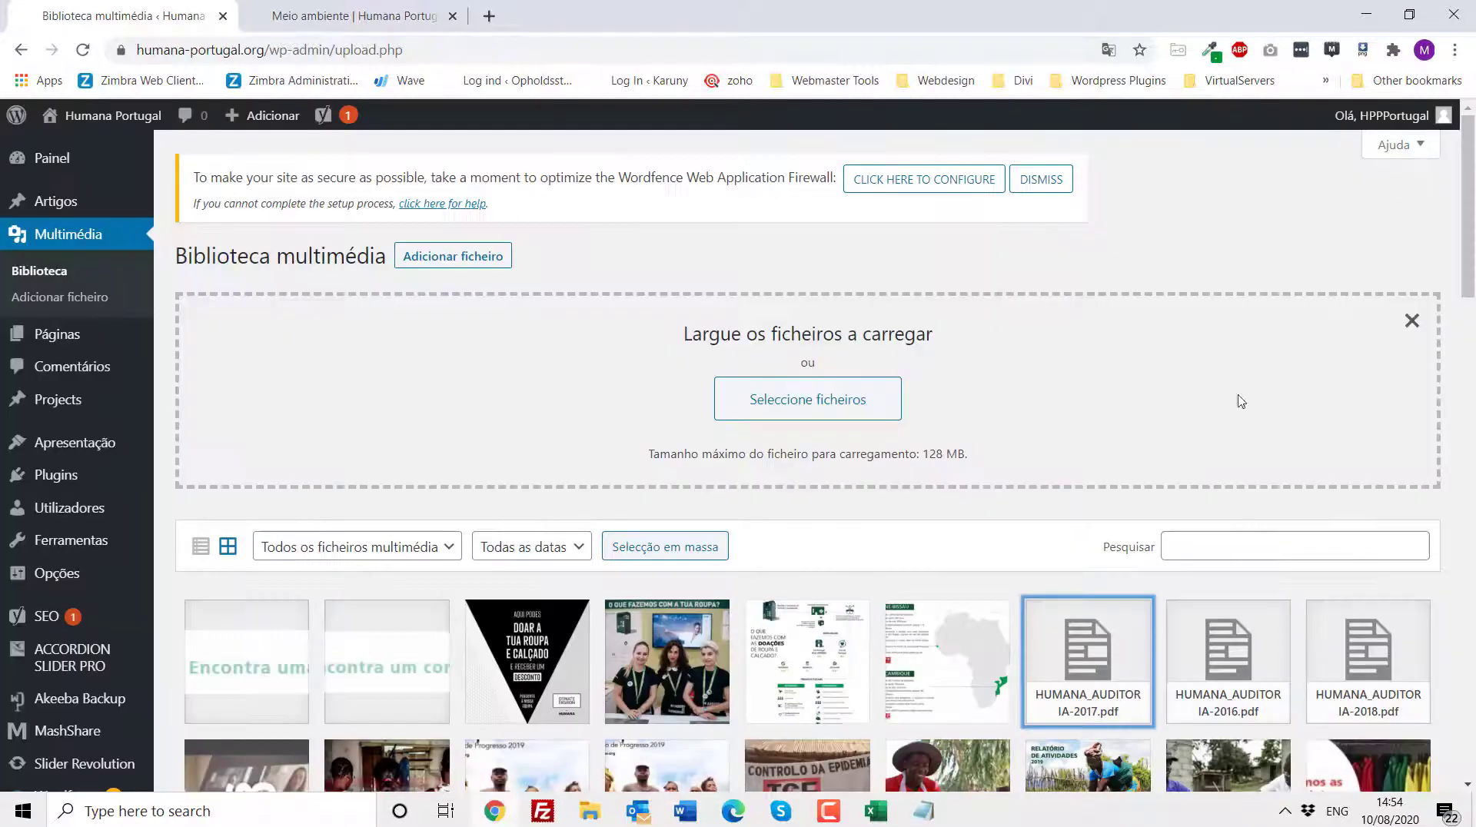
scroll(839, 507, down, 1)
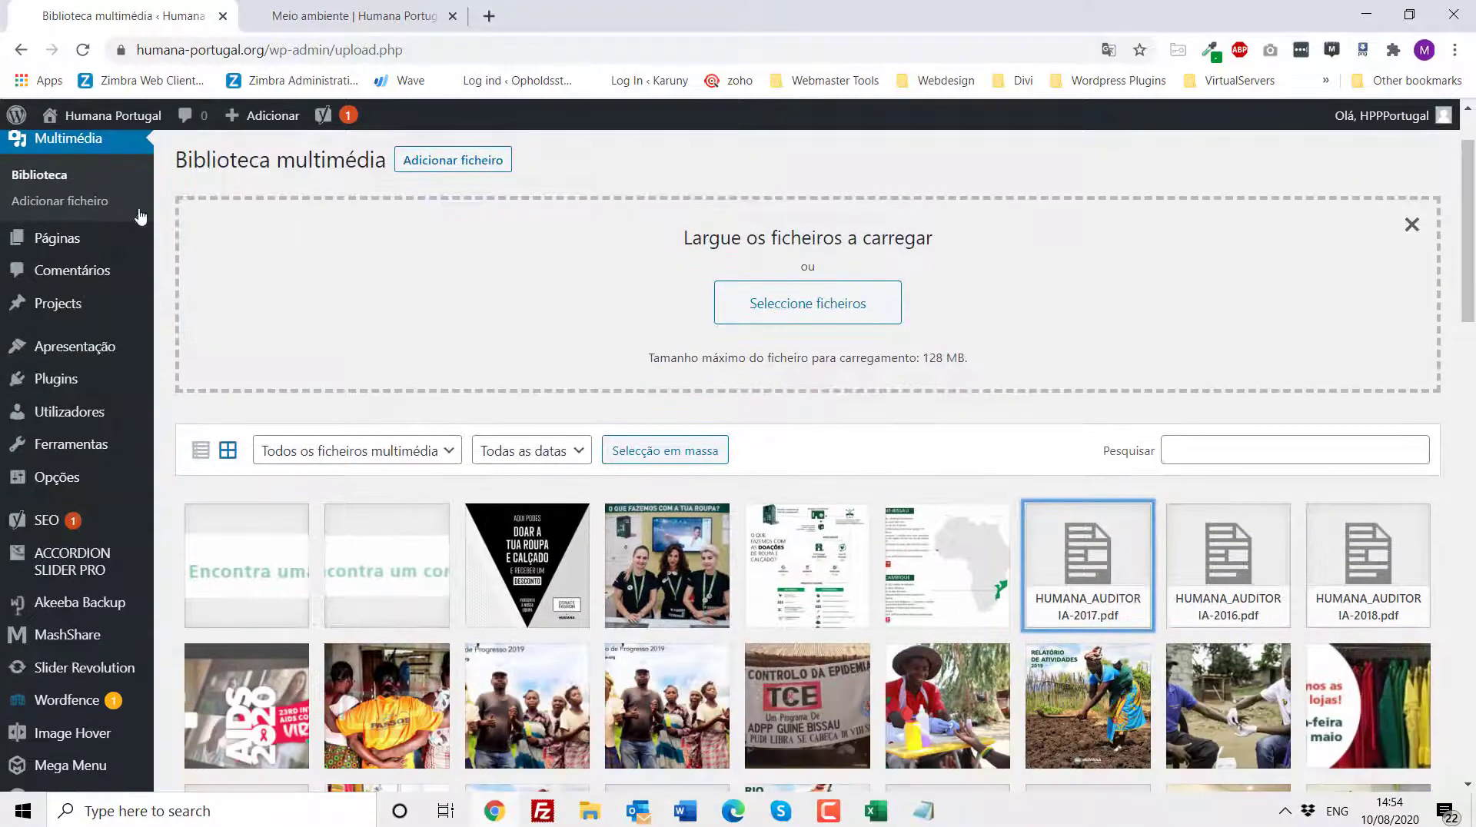
scroll(471, 450, down, 1)
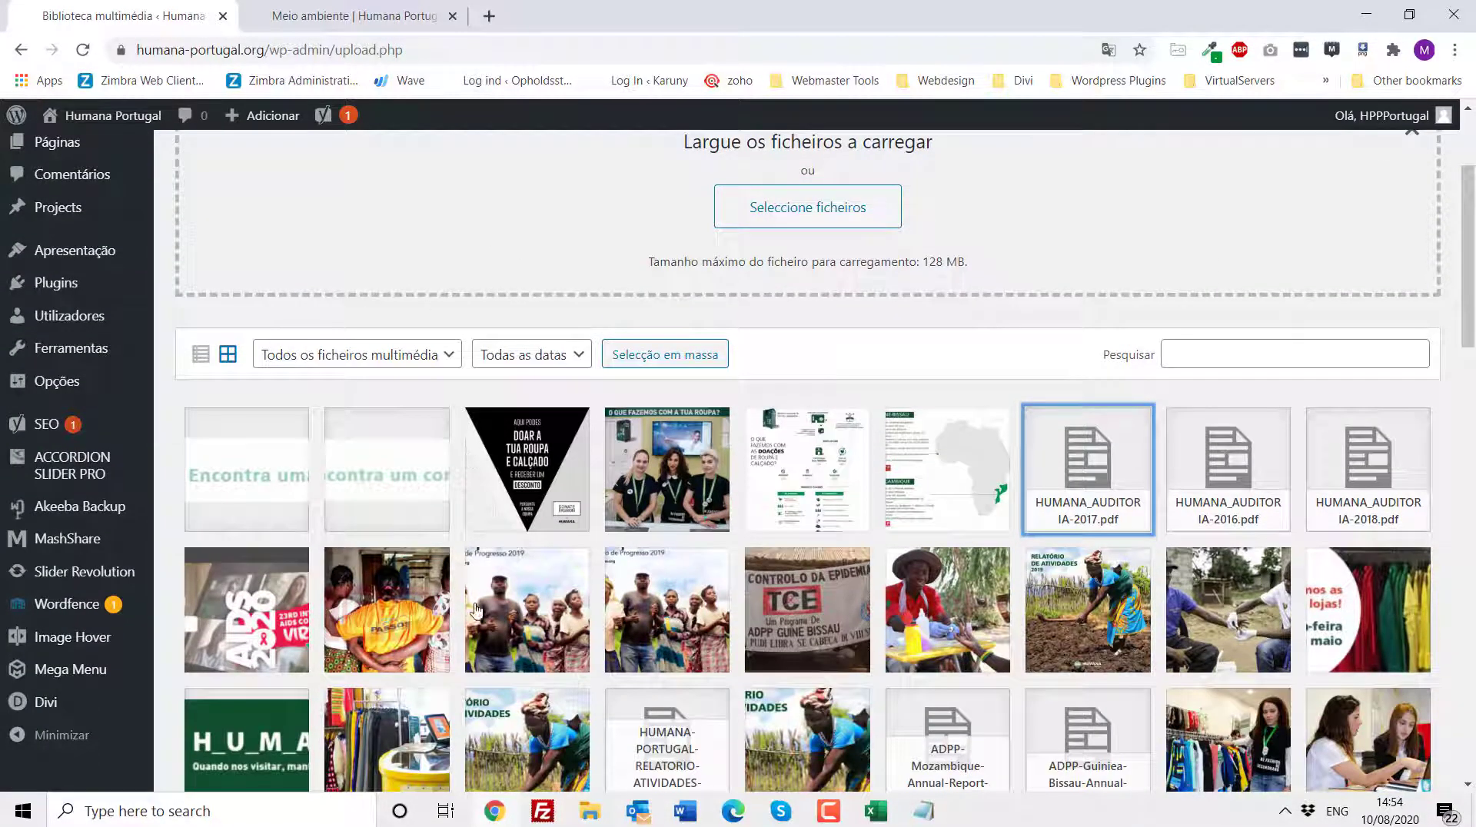
scroll(475, 610, down, 2)
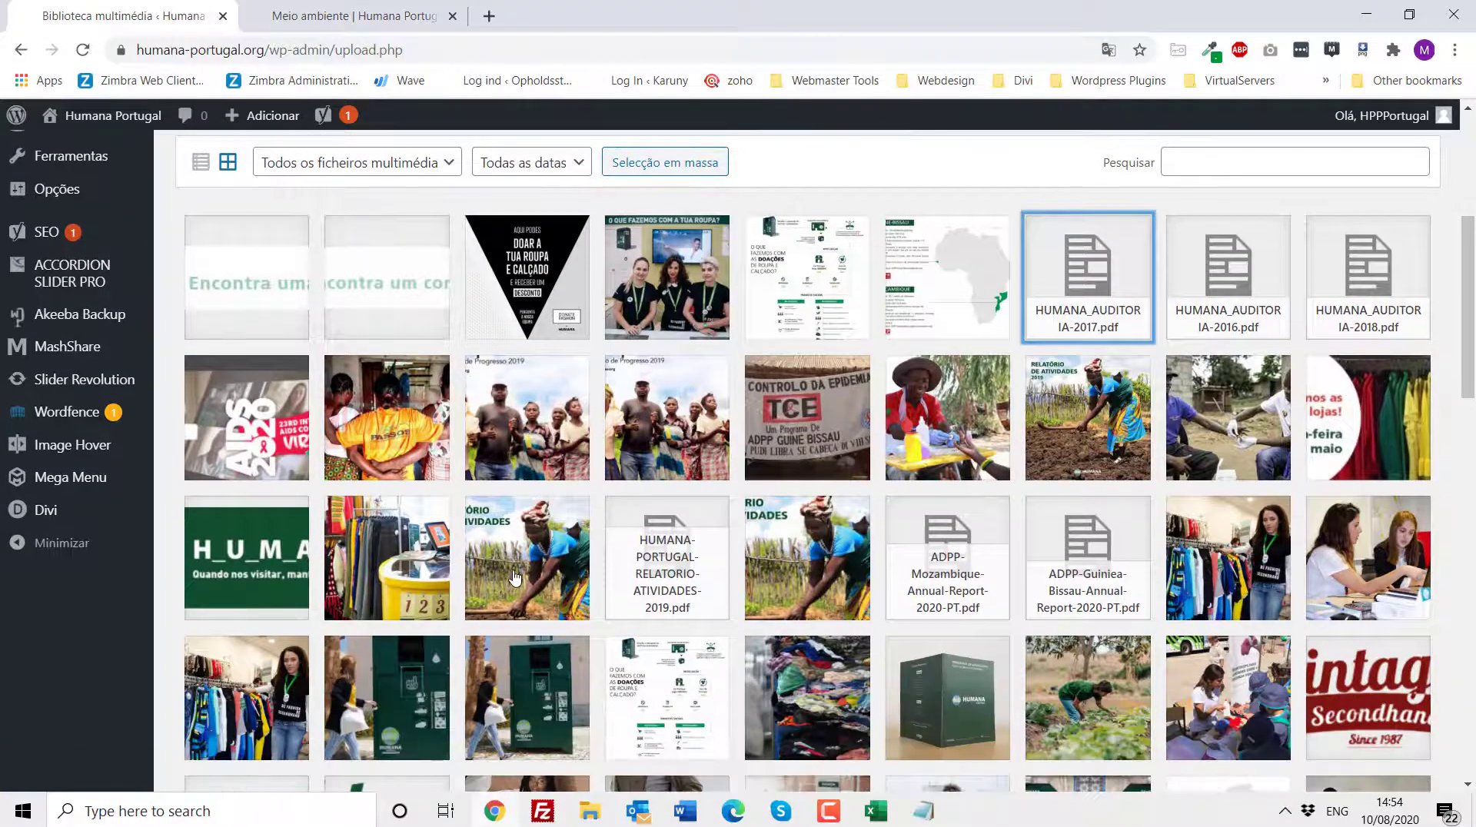
scroll(514, 577, down, 4)
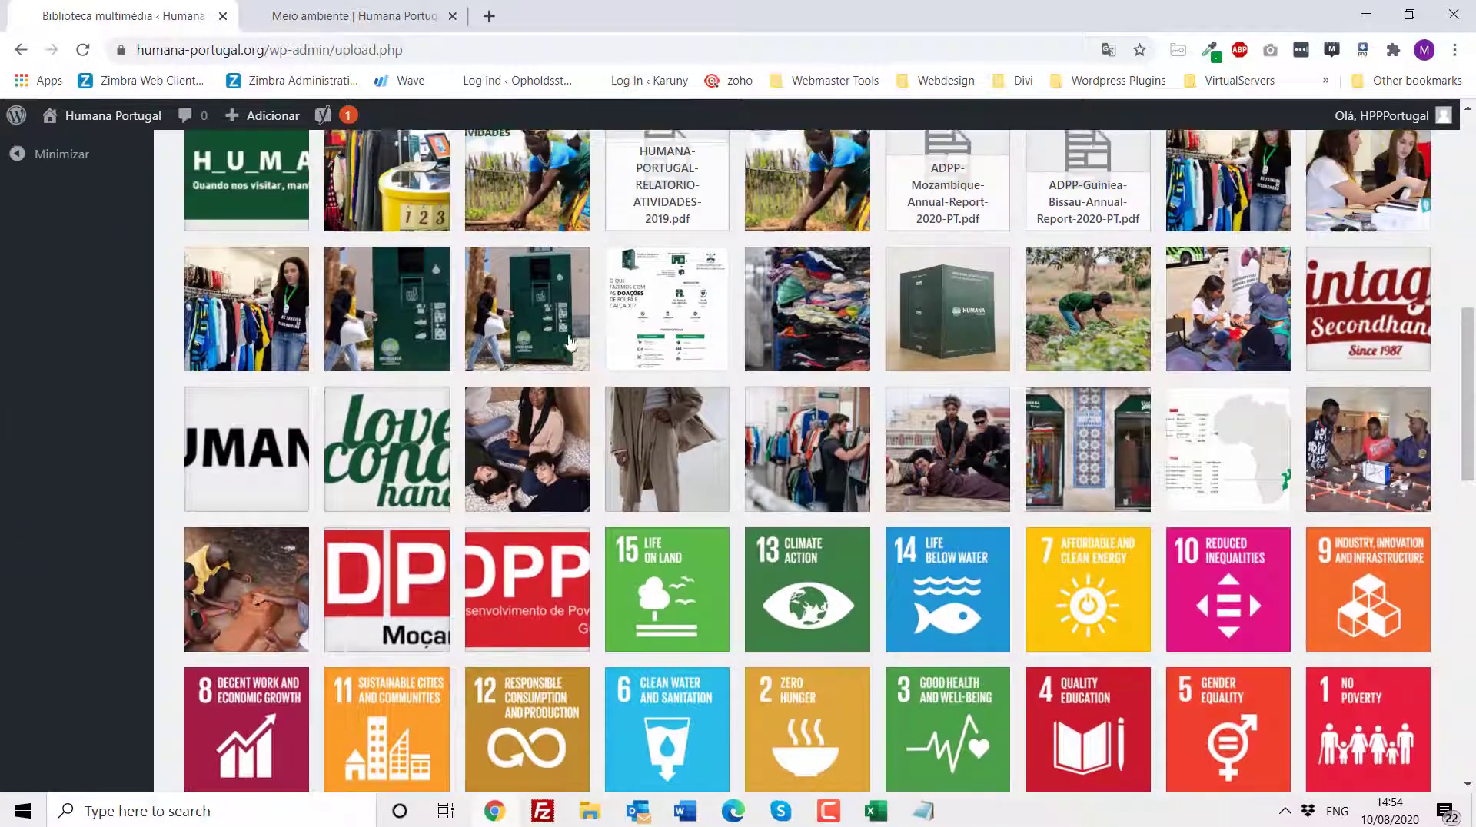
click(286, 324)
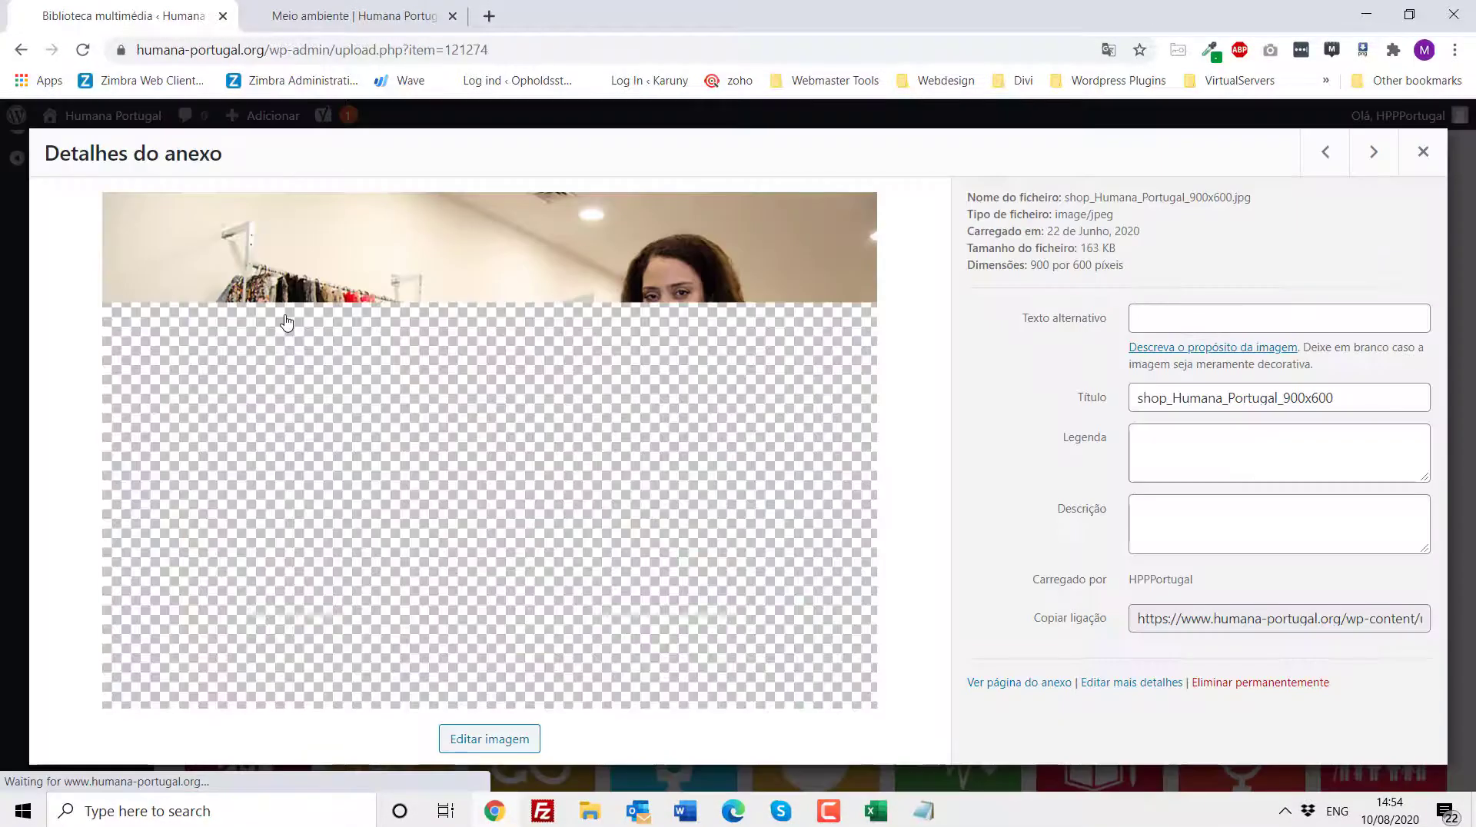
drag(1048, 265, 1118, 265)
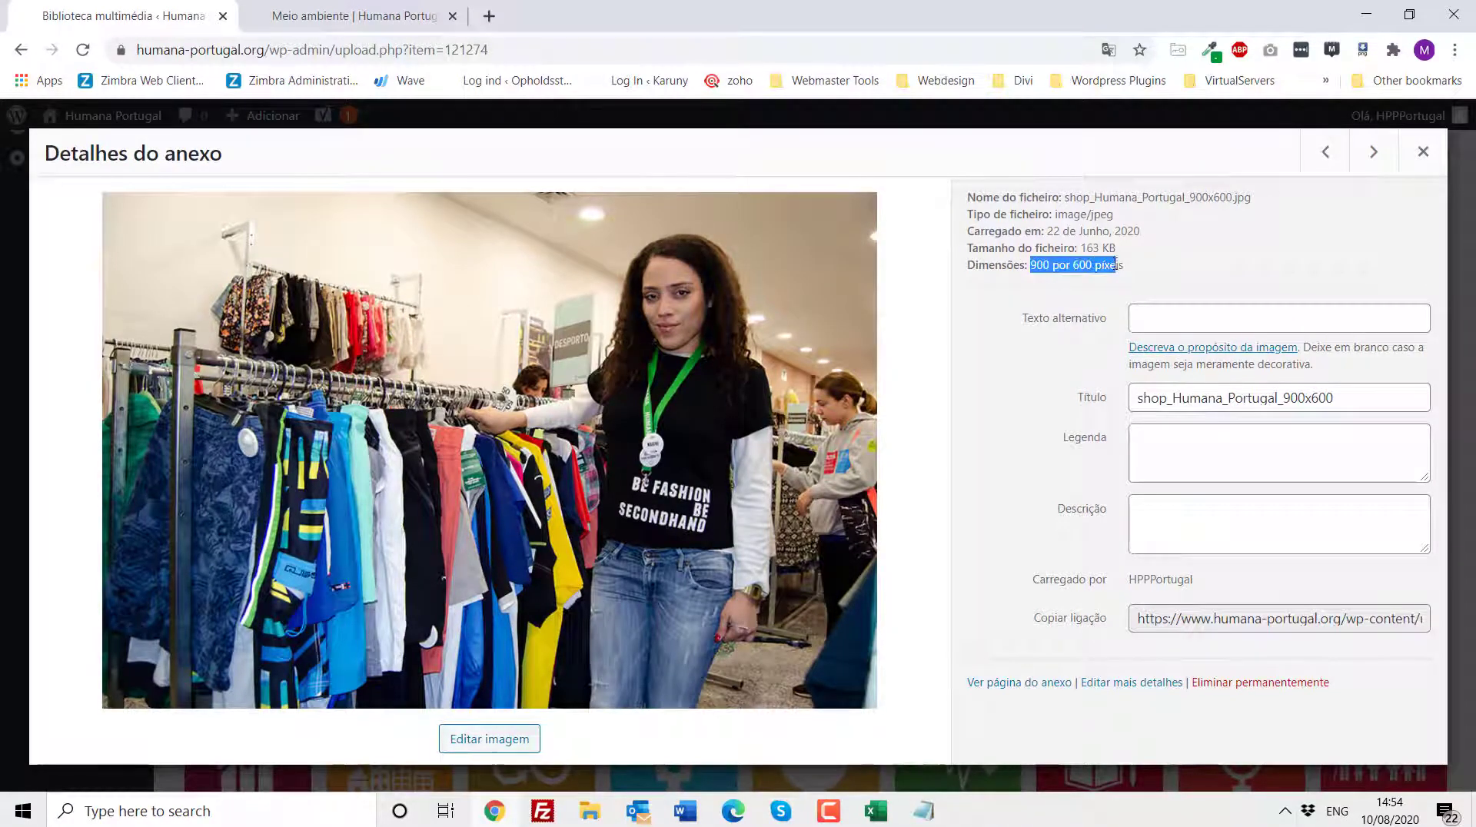
click(1374, 153)
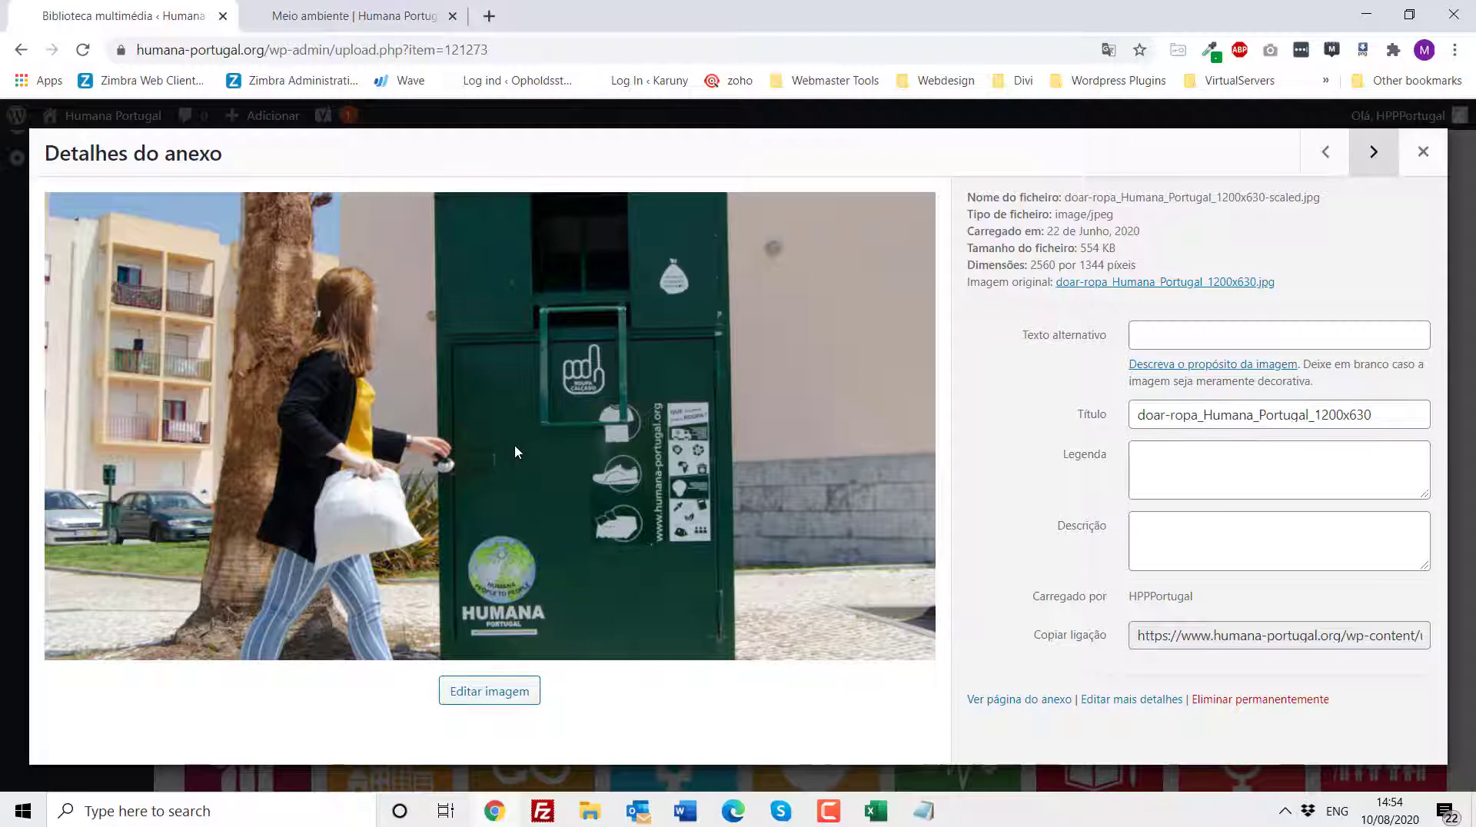
- Page through the next few attachments' details, then close the attachment details view
drag(1032, 267, 1157, 260)
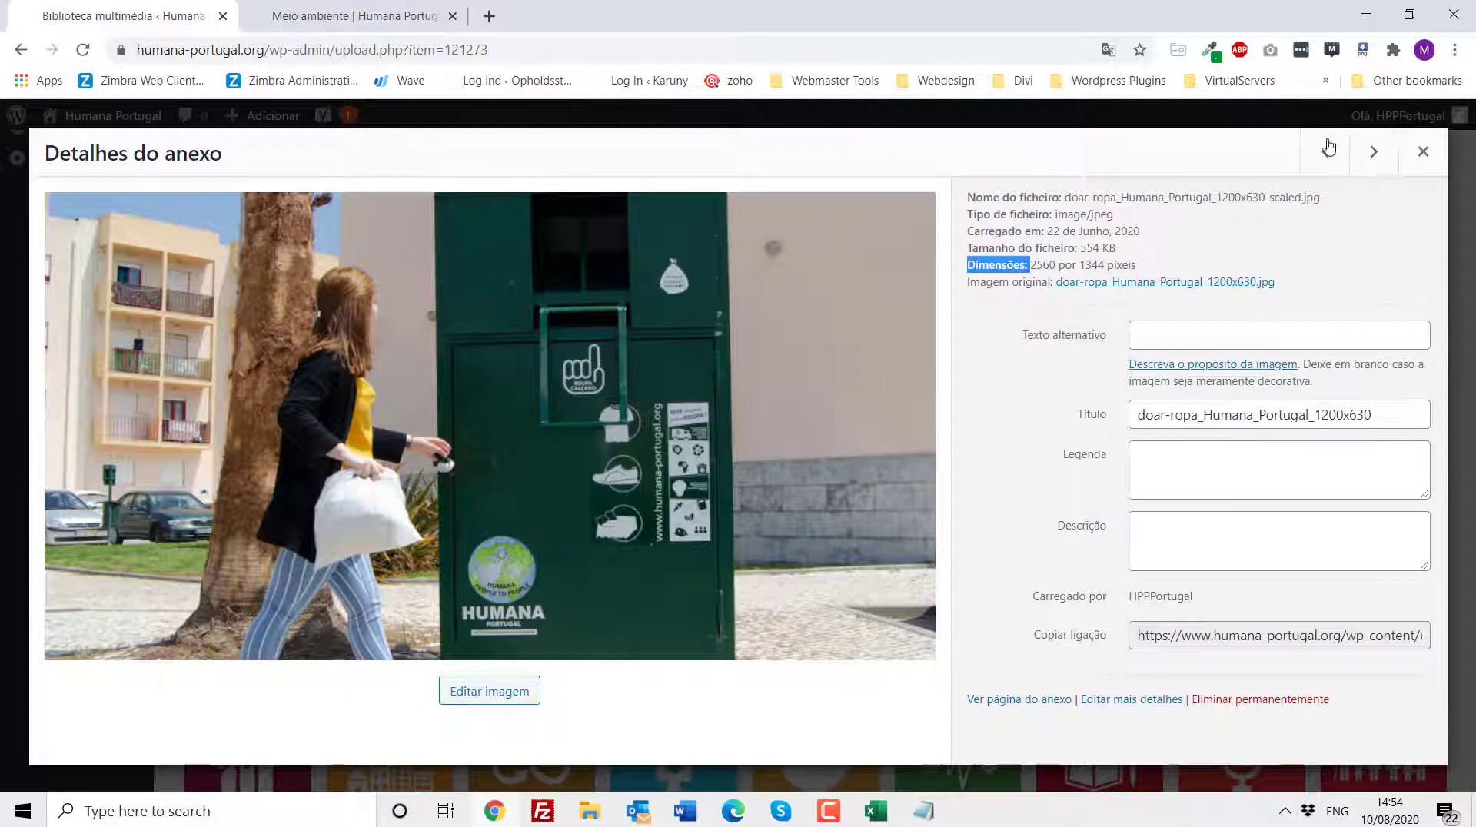
click(1361, 154)
click(1364, 156)
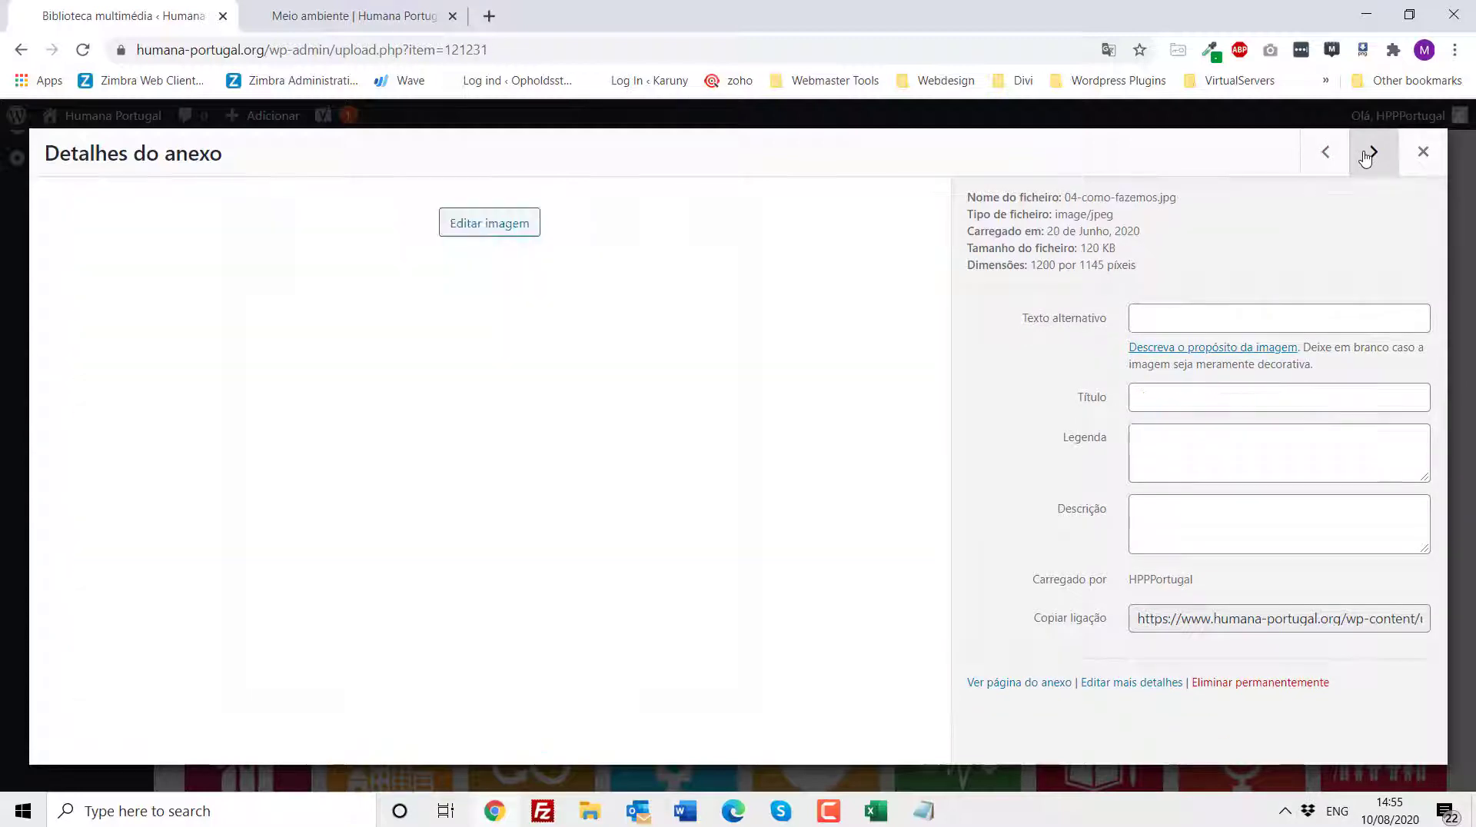
drag(1032, 267, 1208, 232)
click(1365, 153)
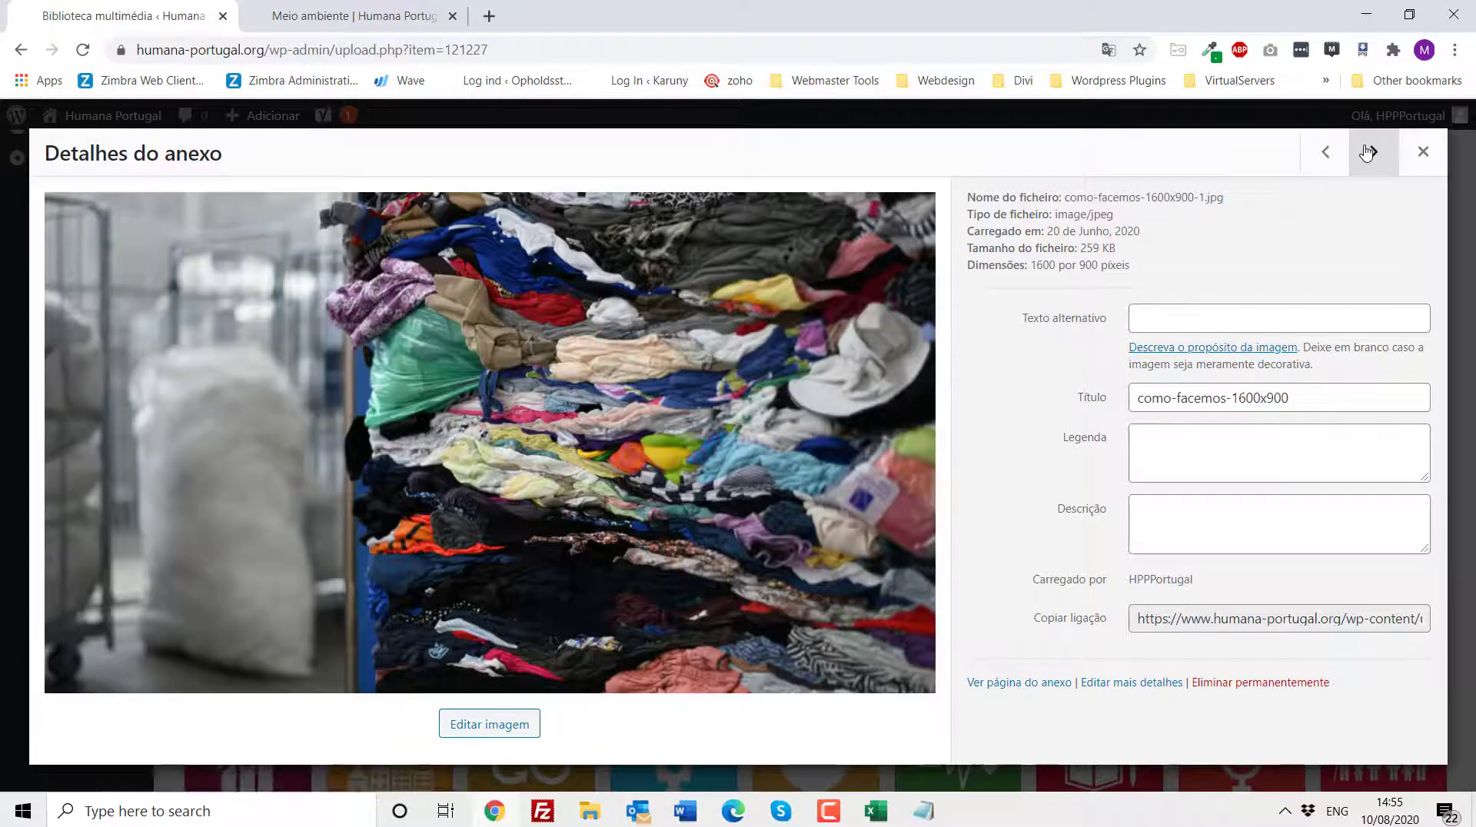
click(1371, 155)
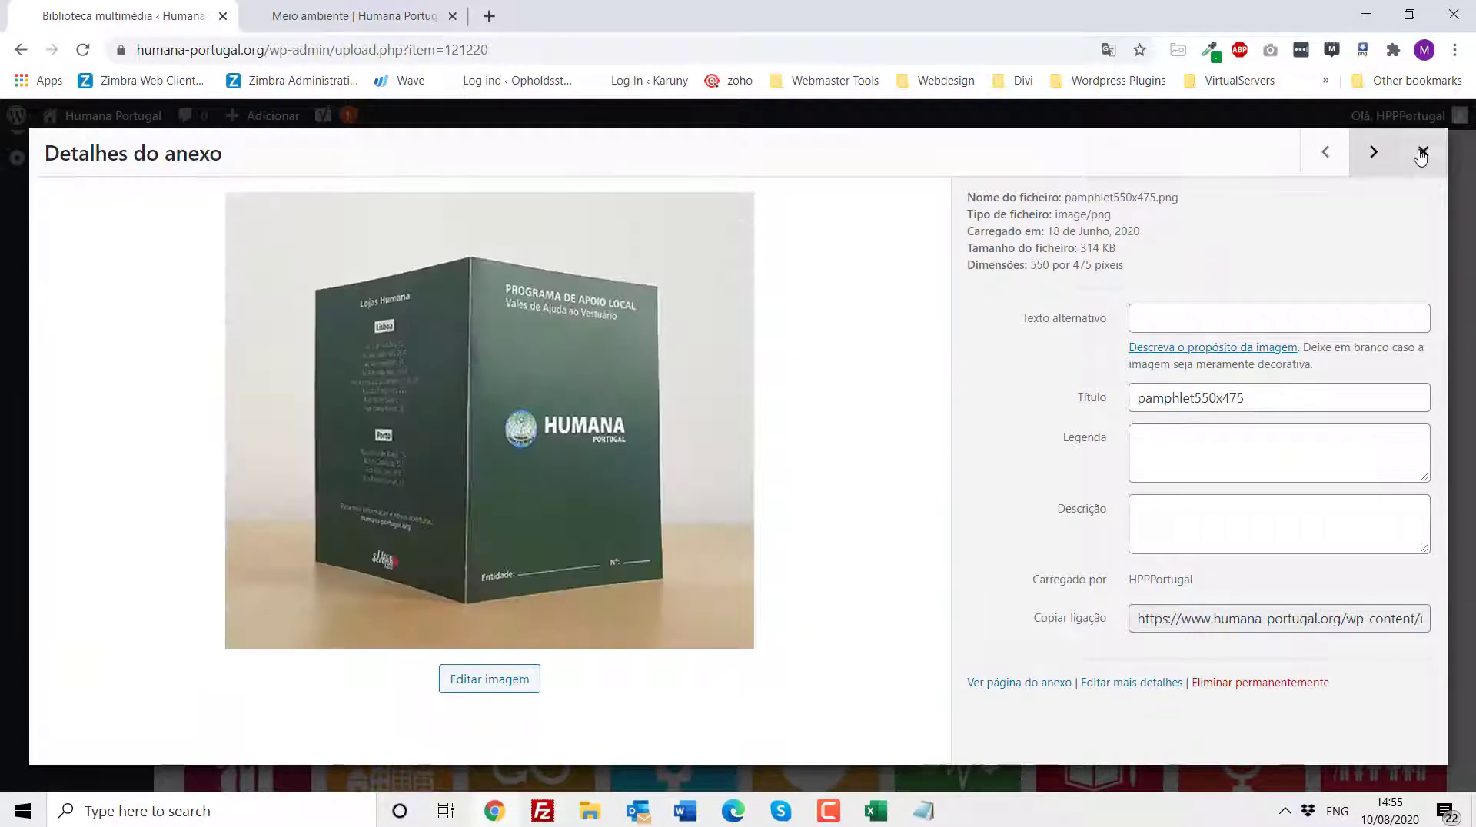
click(1423, 152)
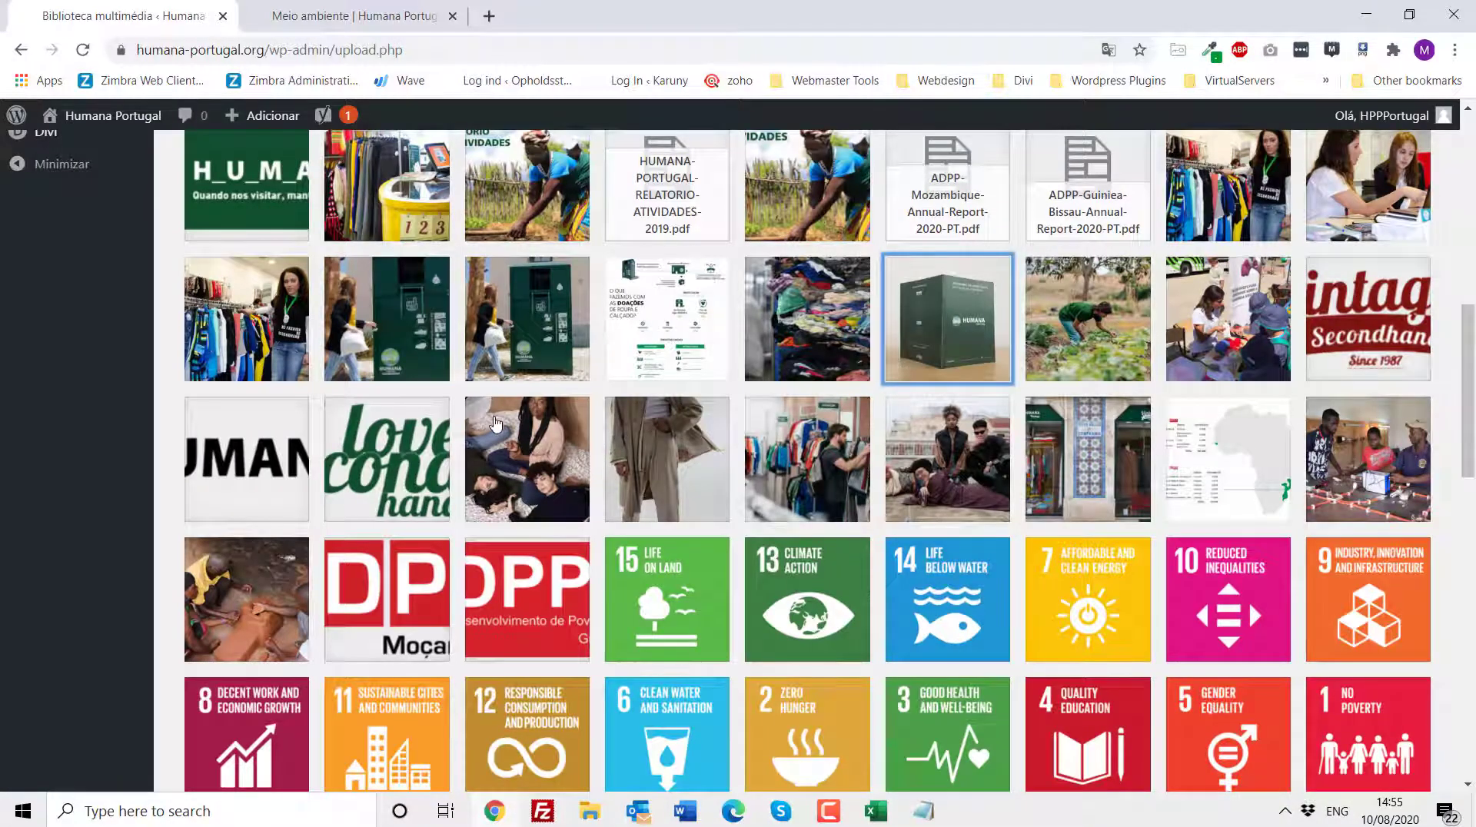
- Switch to the Word checklist, highlight item 4, Slideshow, and return to the browser
scroll(492, 426, up, 4)
scroll(490, 422, up, 4)
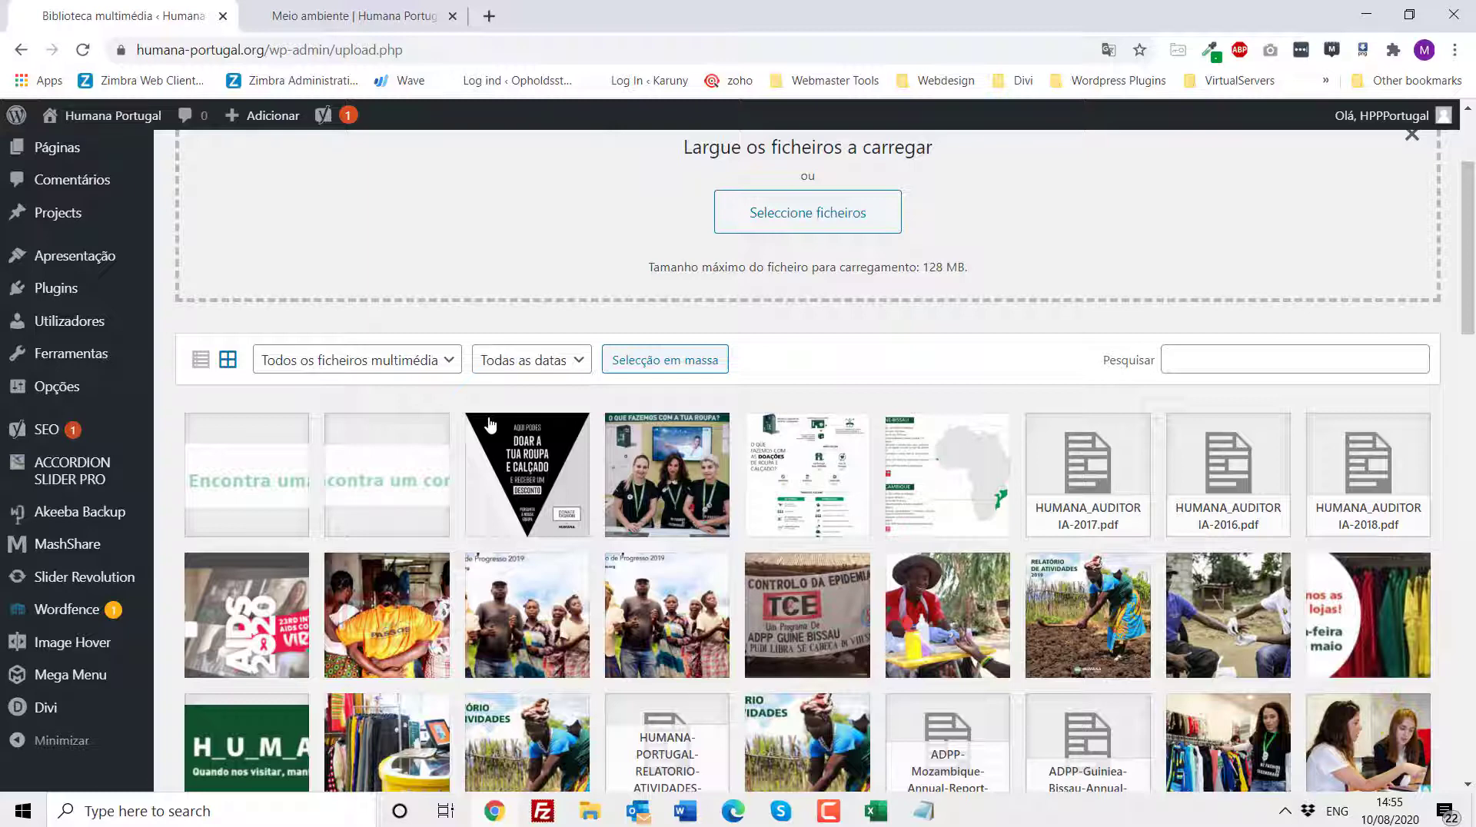
scroll(418, 438, up, 3)
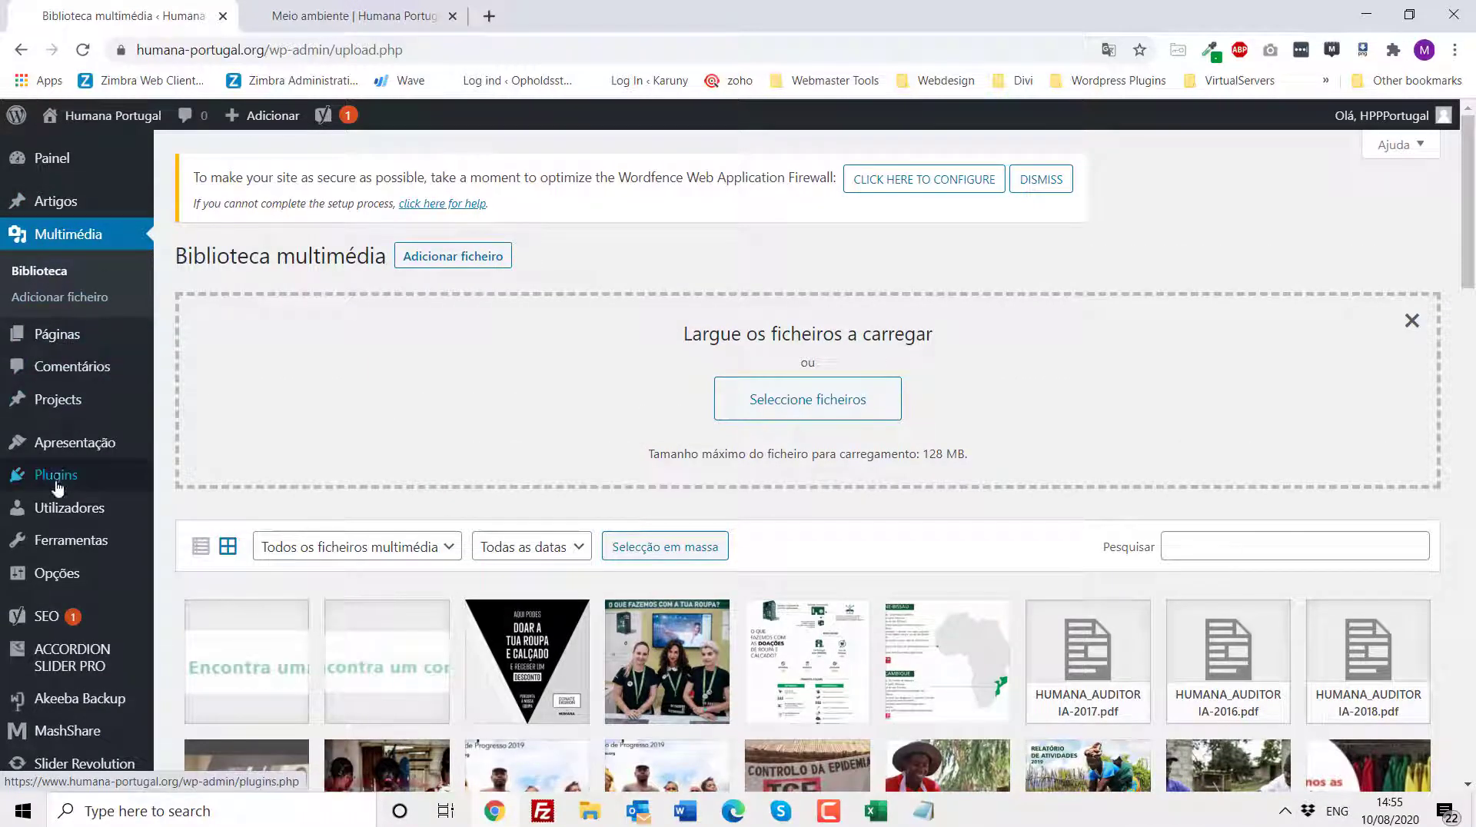
mouse_move(55, 478)
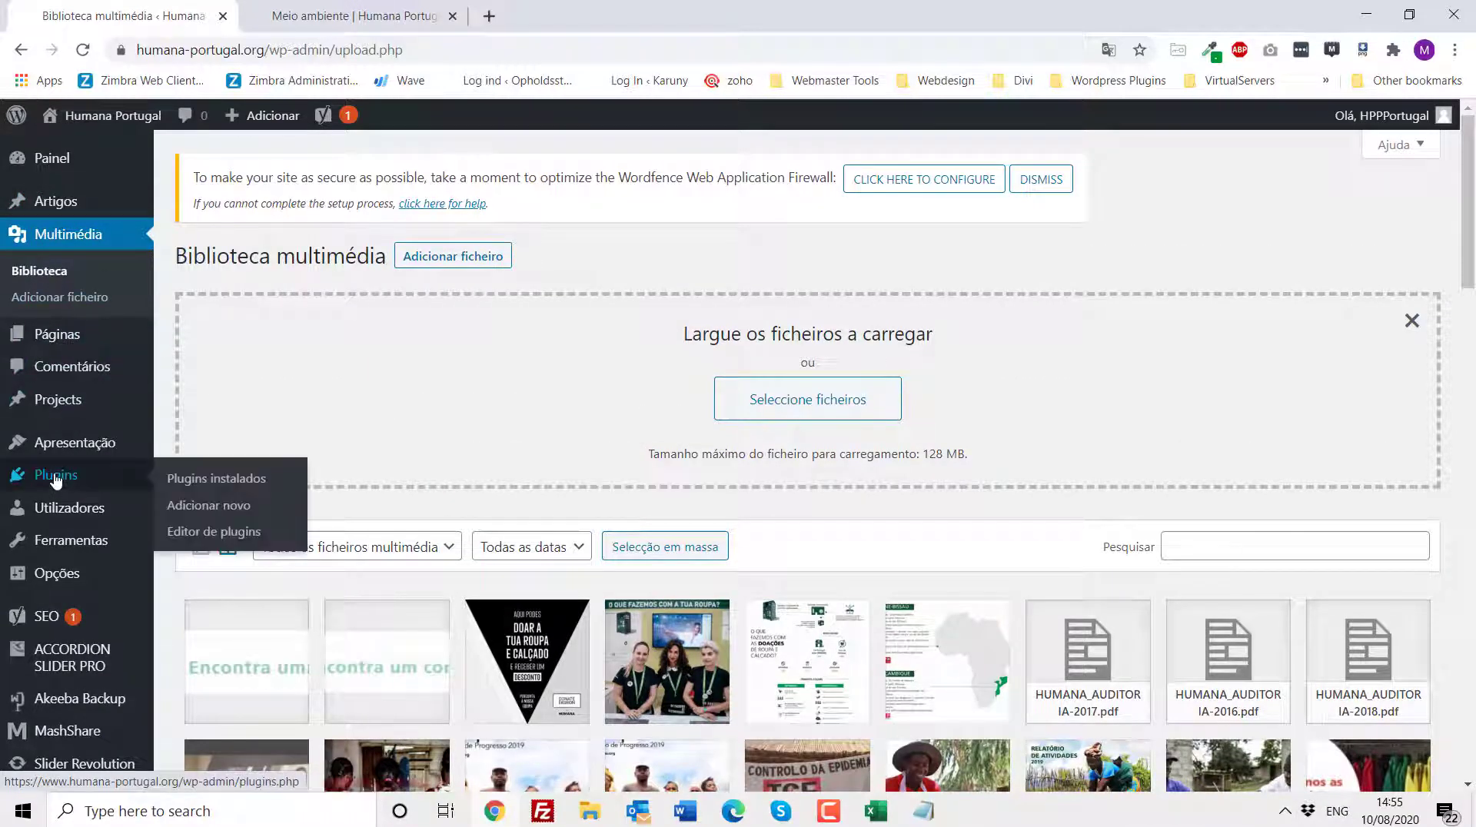
click(685, 811)
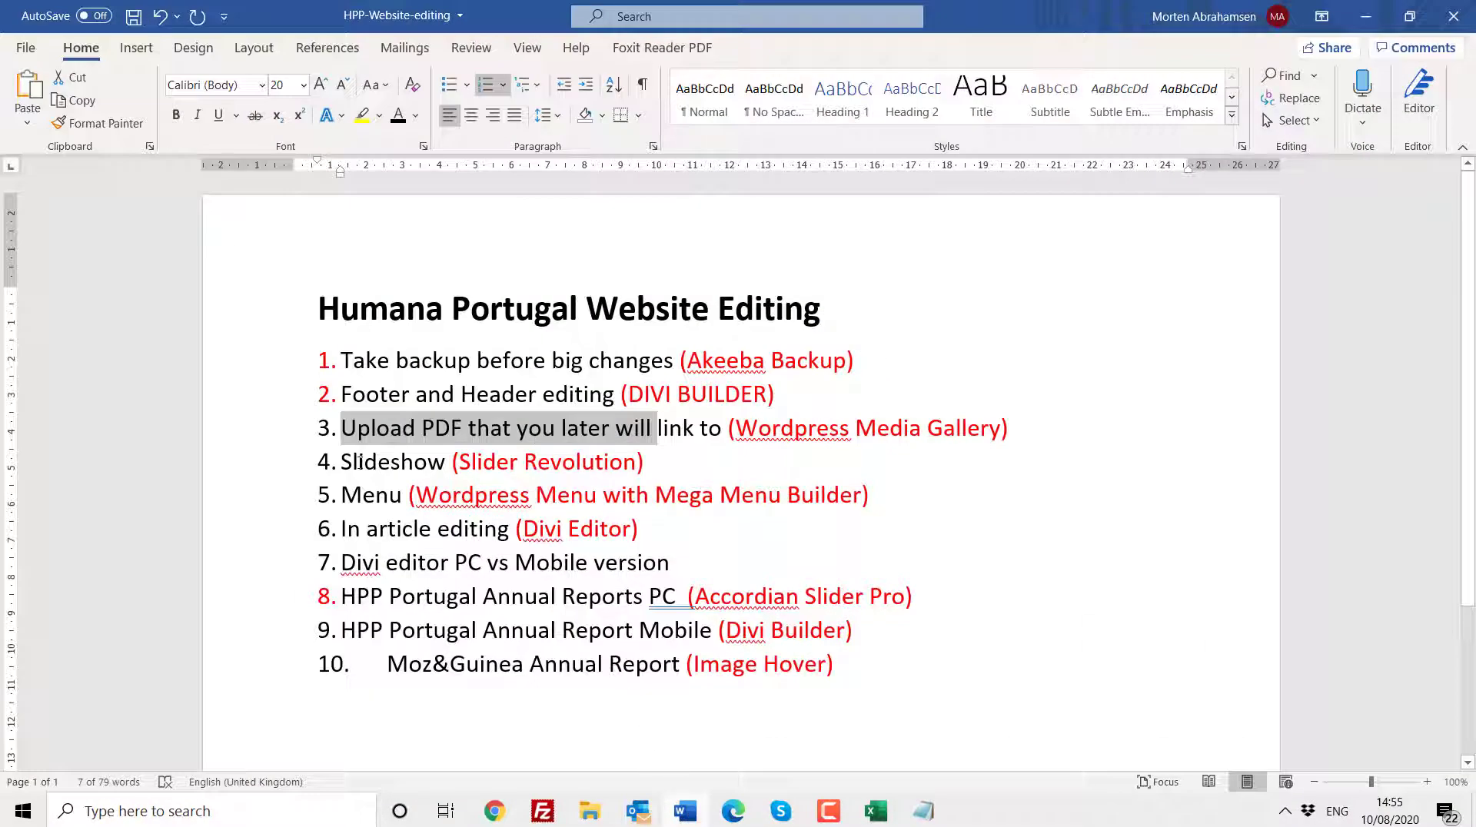
drag(349, 461, 444, 457)
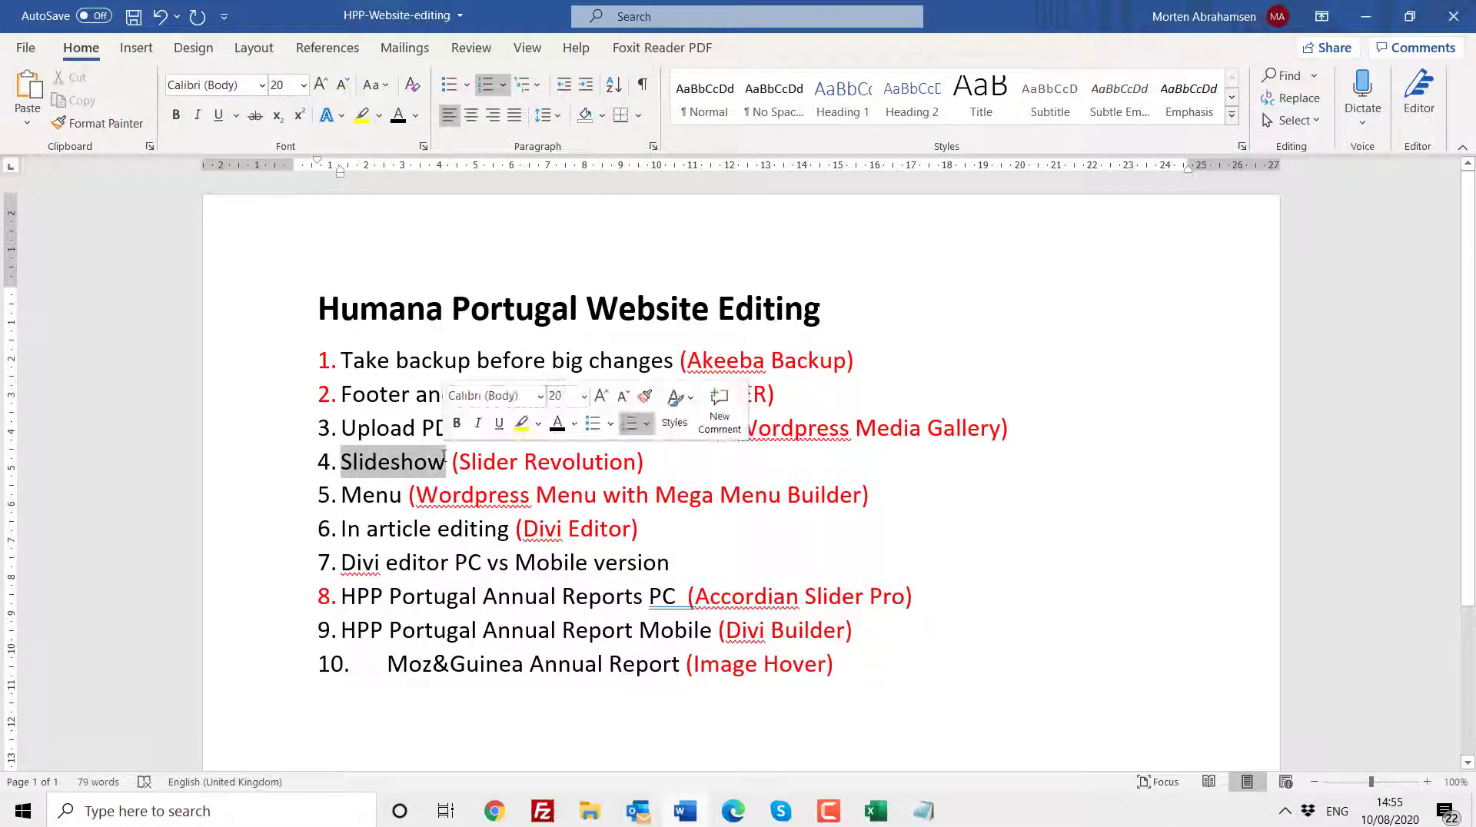
click(496, 814)
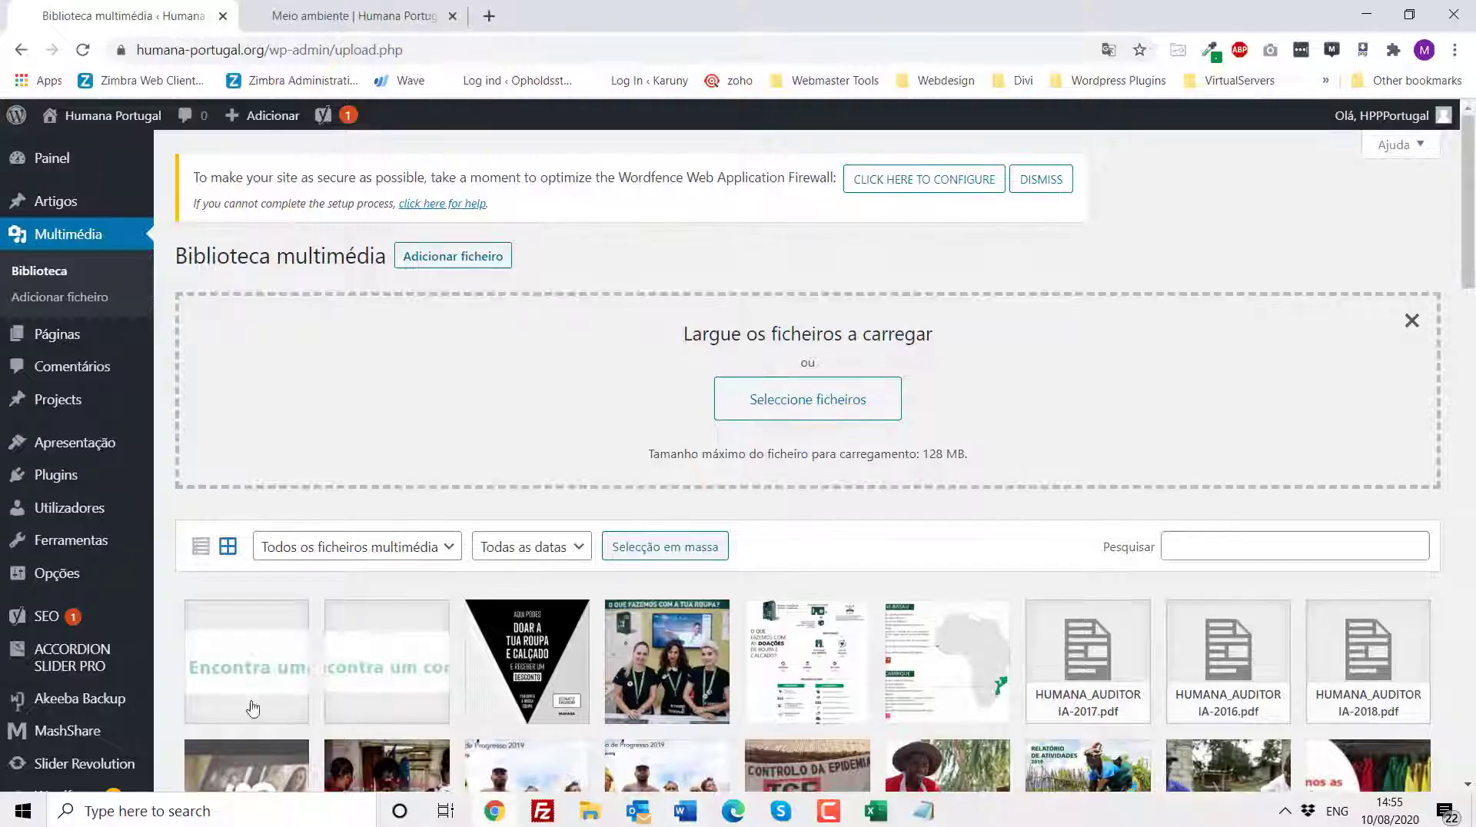
- Open Slider Revolution and set the module list to show 16 per page
scroll(252, 708, down, 3)
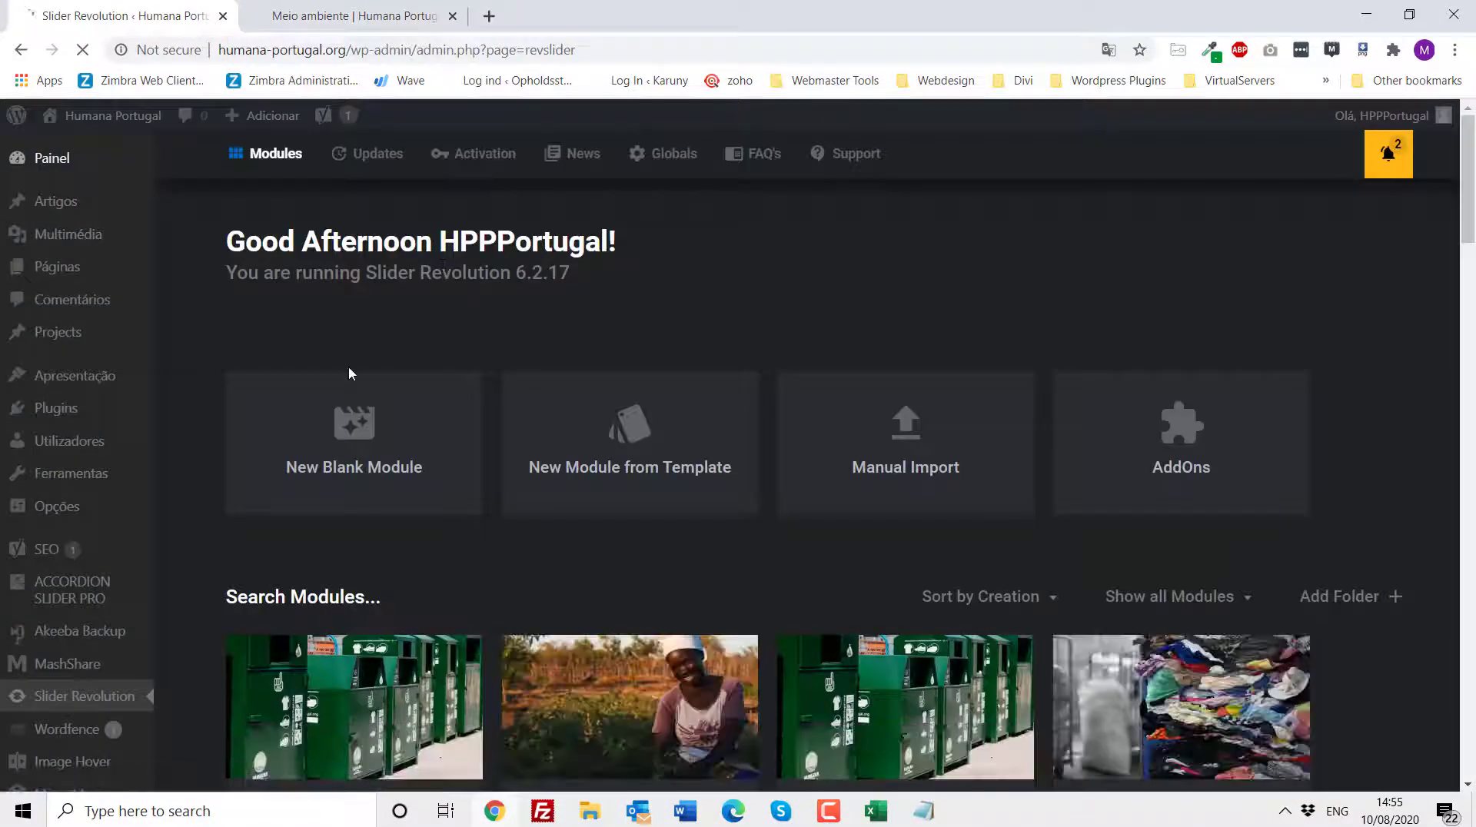
scroll(224, 320, down, 4)
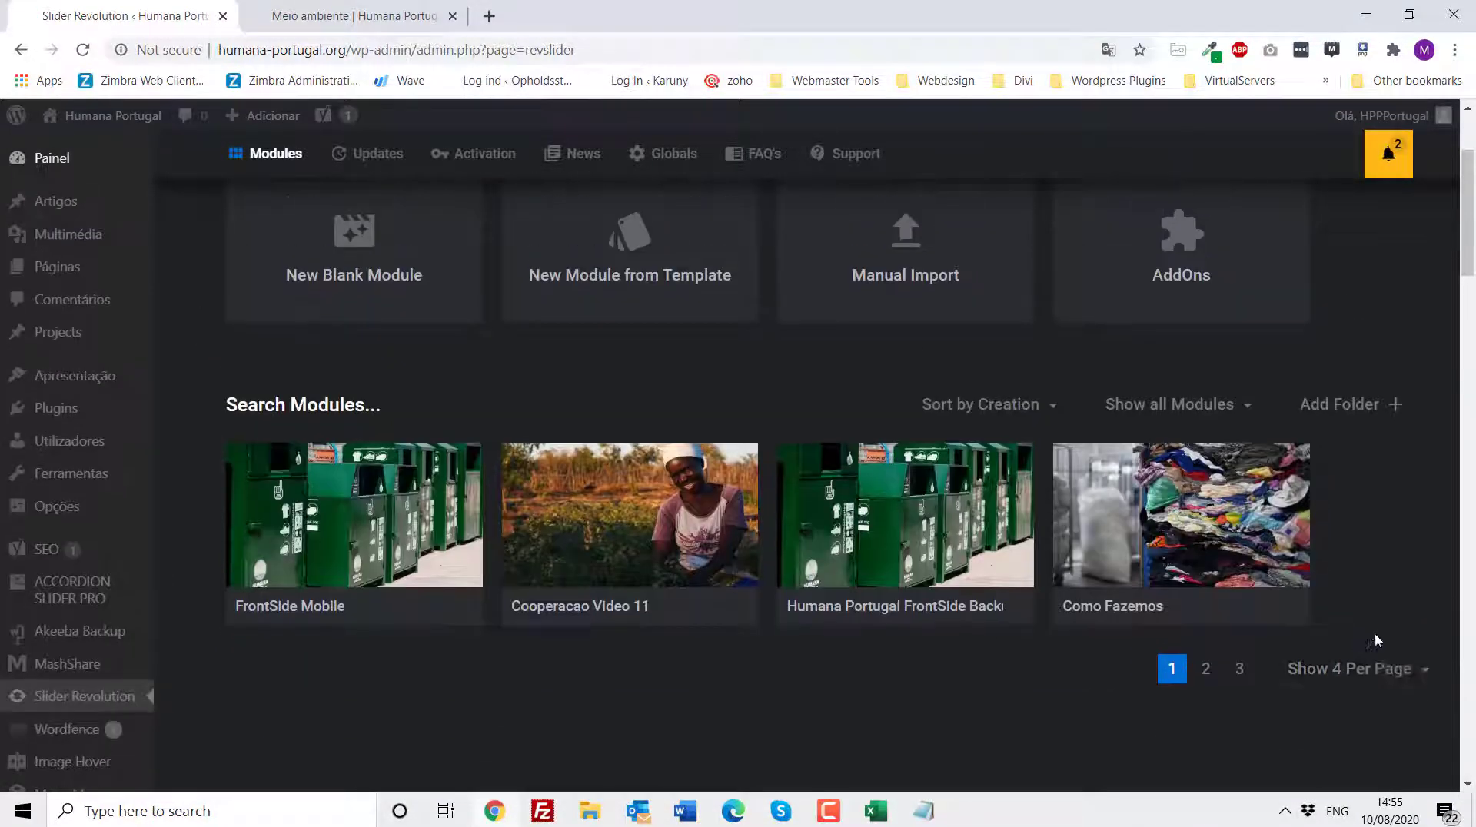
scroll(1374, 636, up, 1)
click(1388, 681)
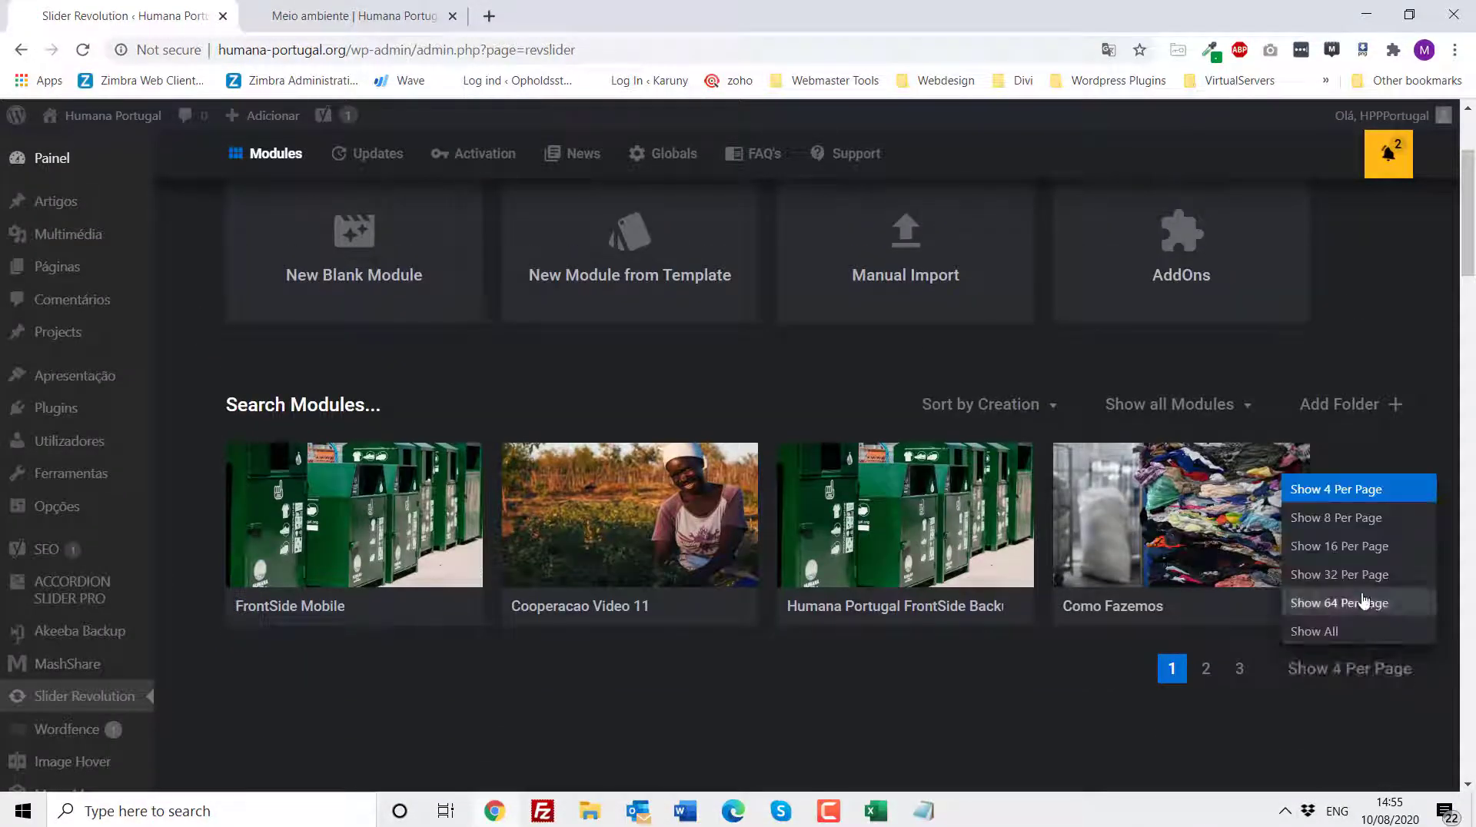
click(1362, 546)
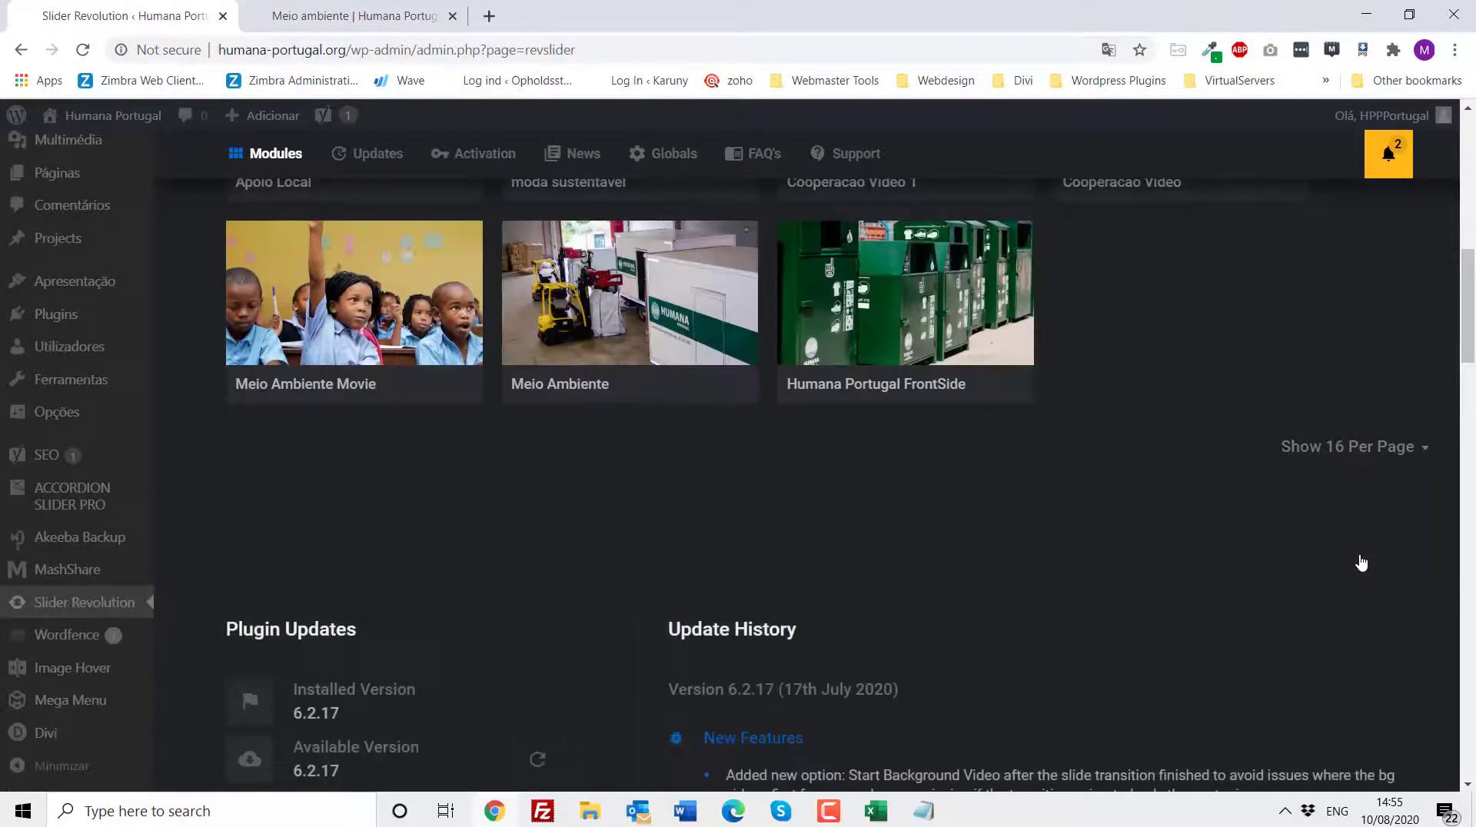
- Browse the module list and open the Humana Portugal FrontSide module in the editor
scroll(1231, 616, up, 5)
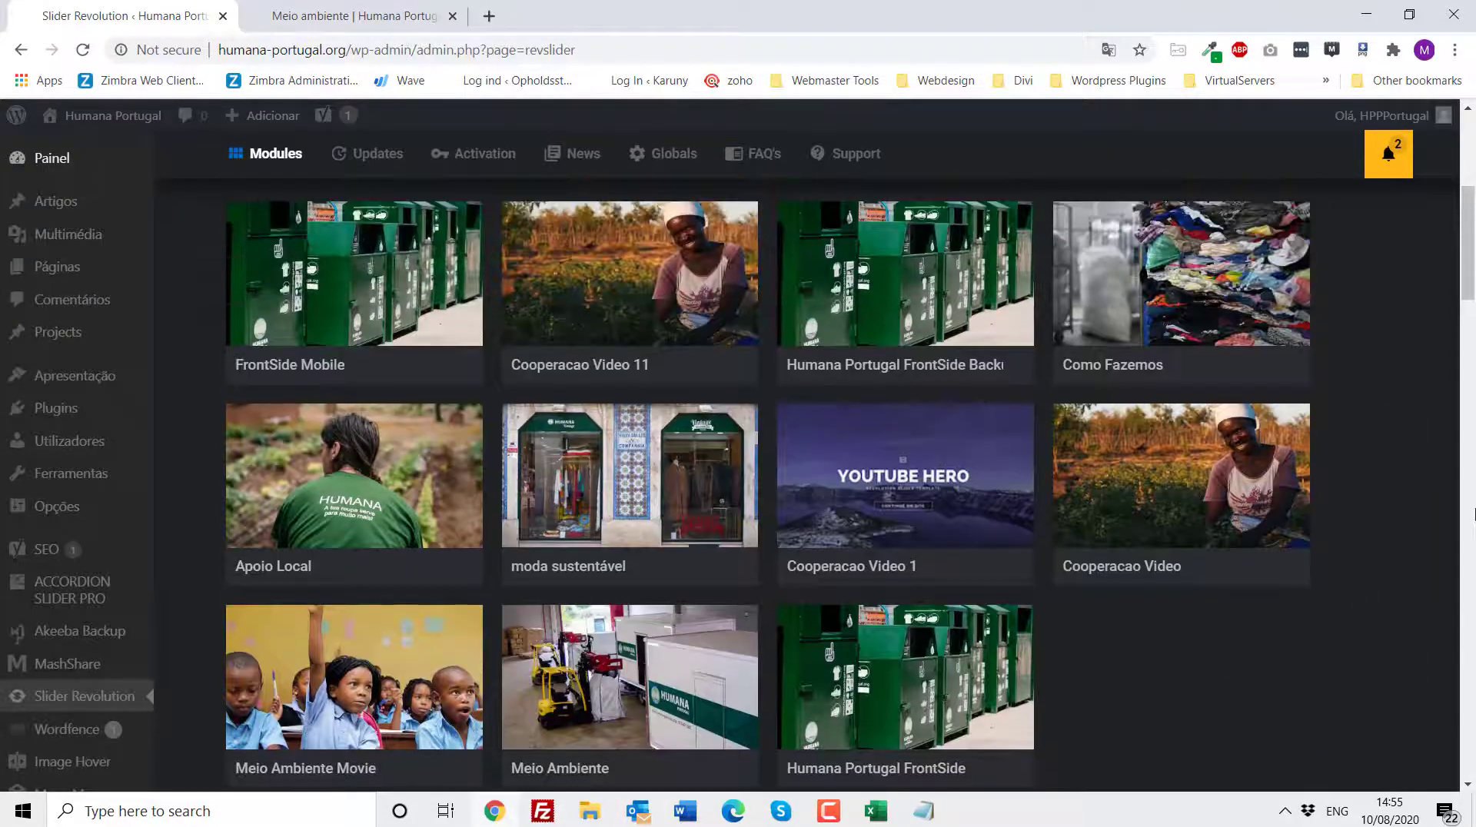
scroll(1469, 238, up, 1)
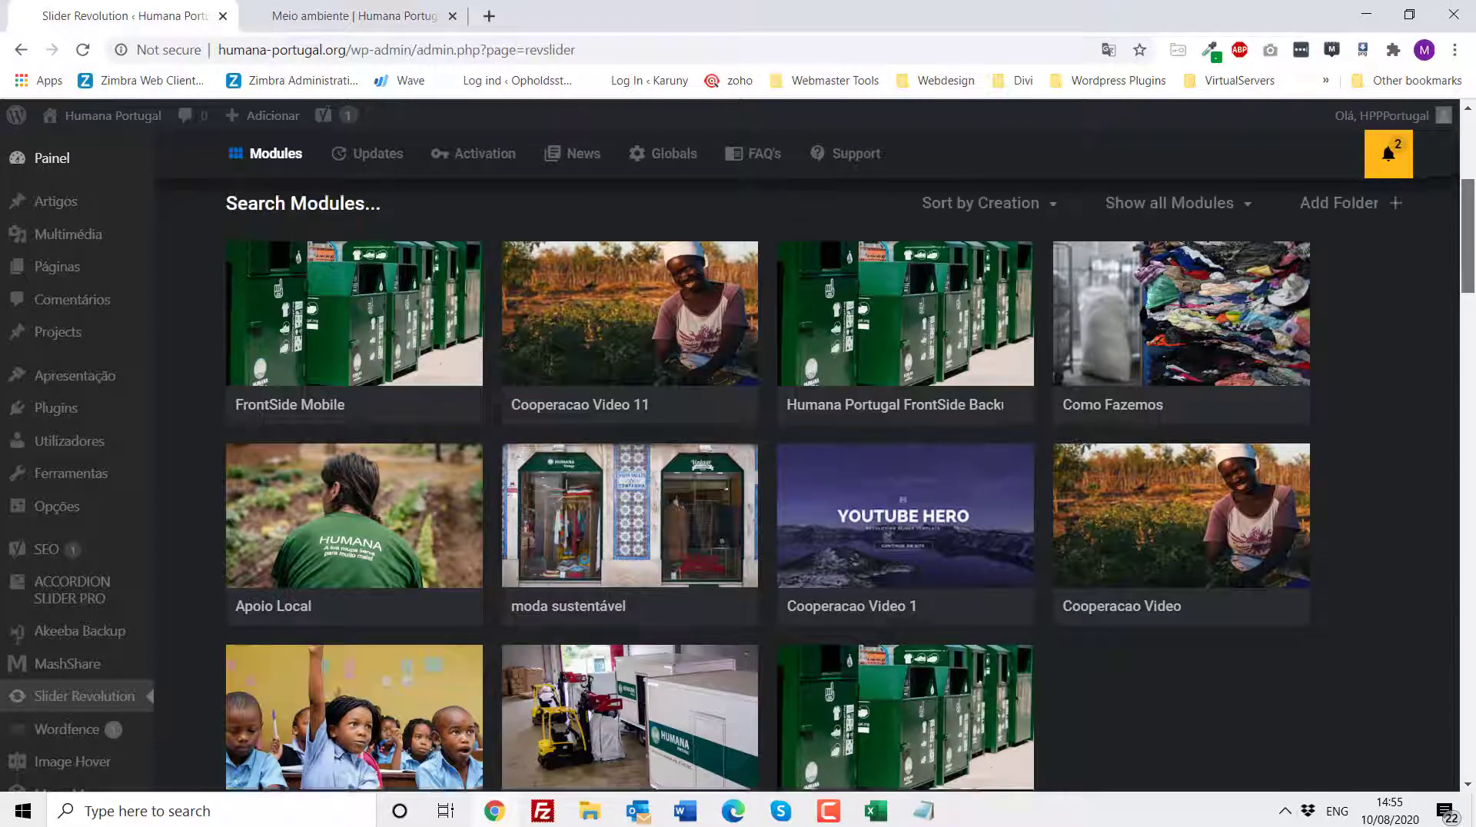
mouse_move(1468, 236)
mouse_down()
mouse_move(1469, 207)
mouse_move(1469, 225)
mouse_up()
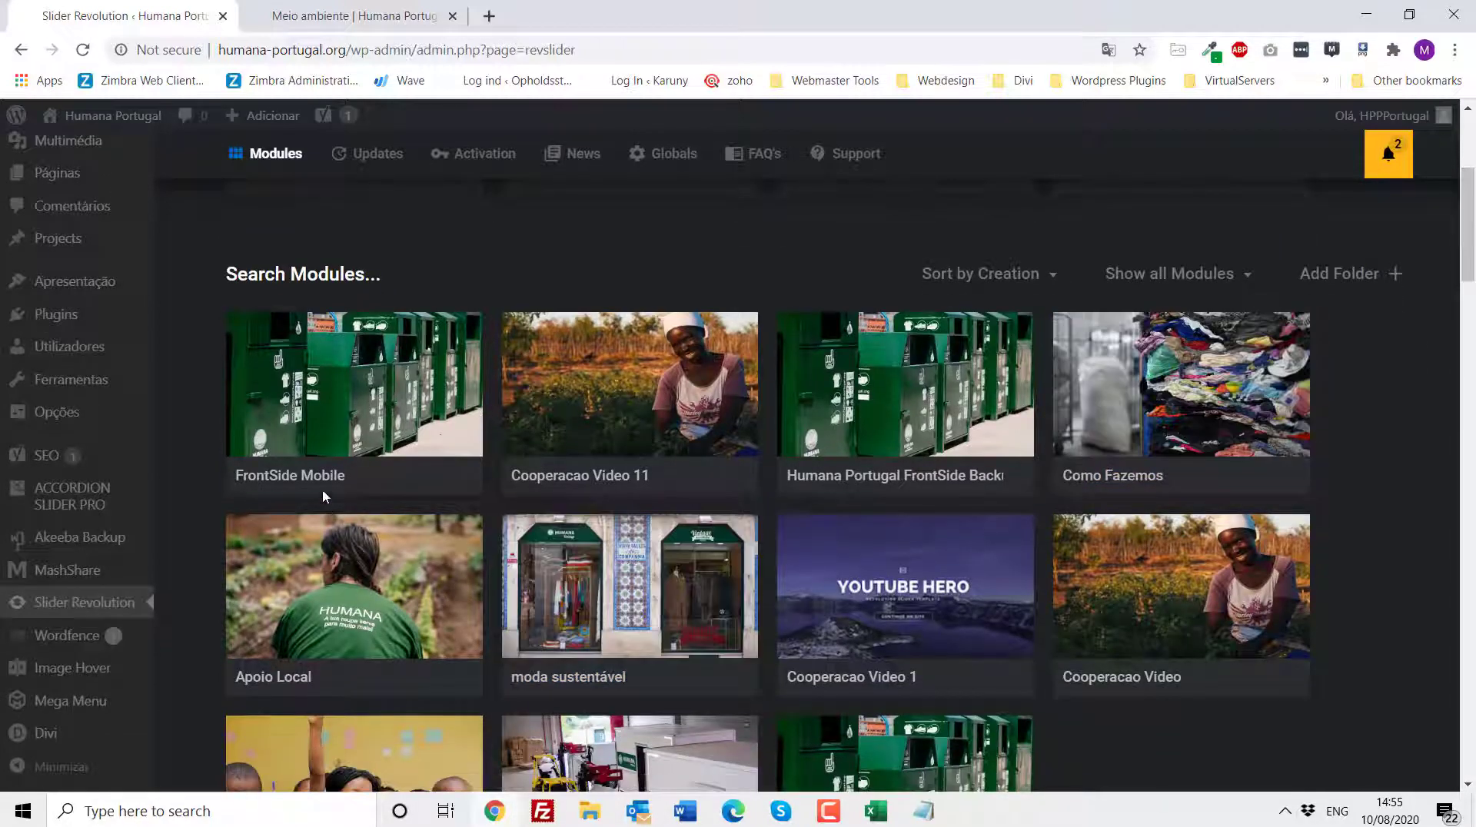
mouse_move(311, 482)
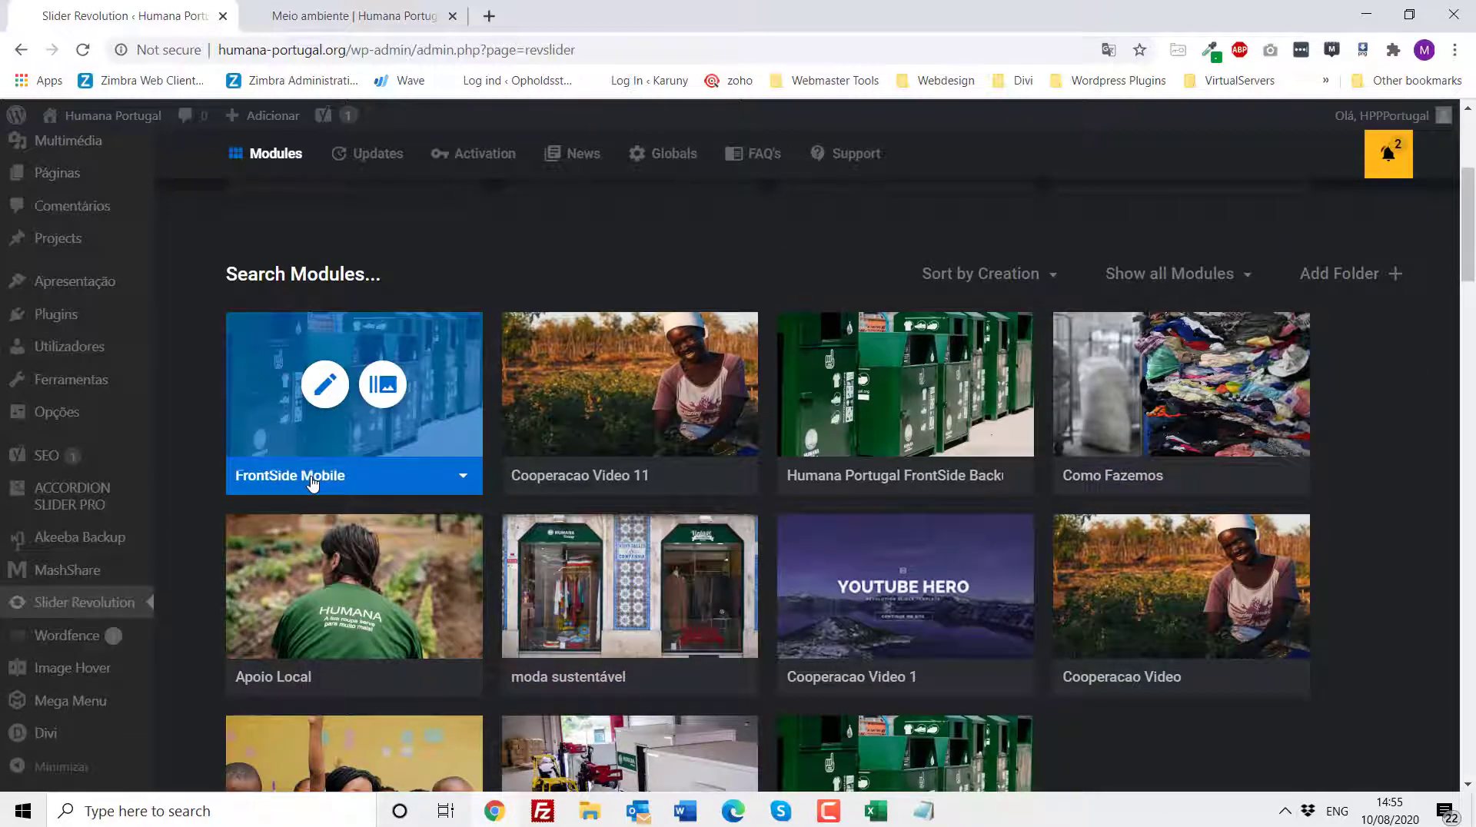
scroll(312, 482, down, 3)
mouse_move(896, 608)
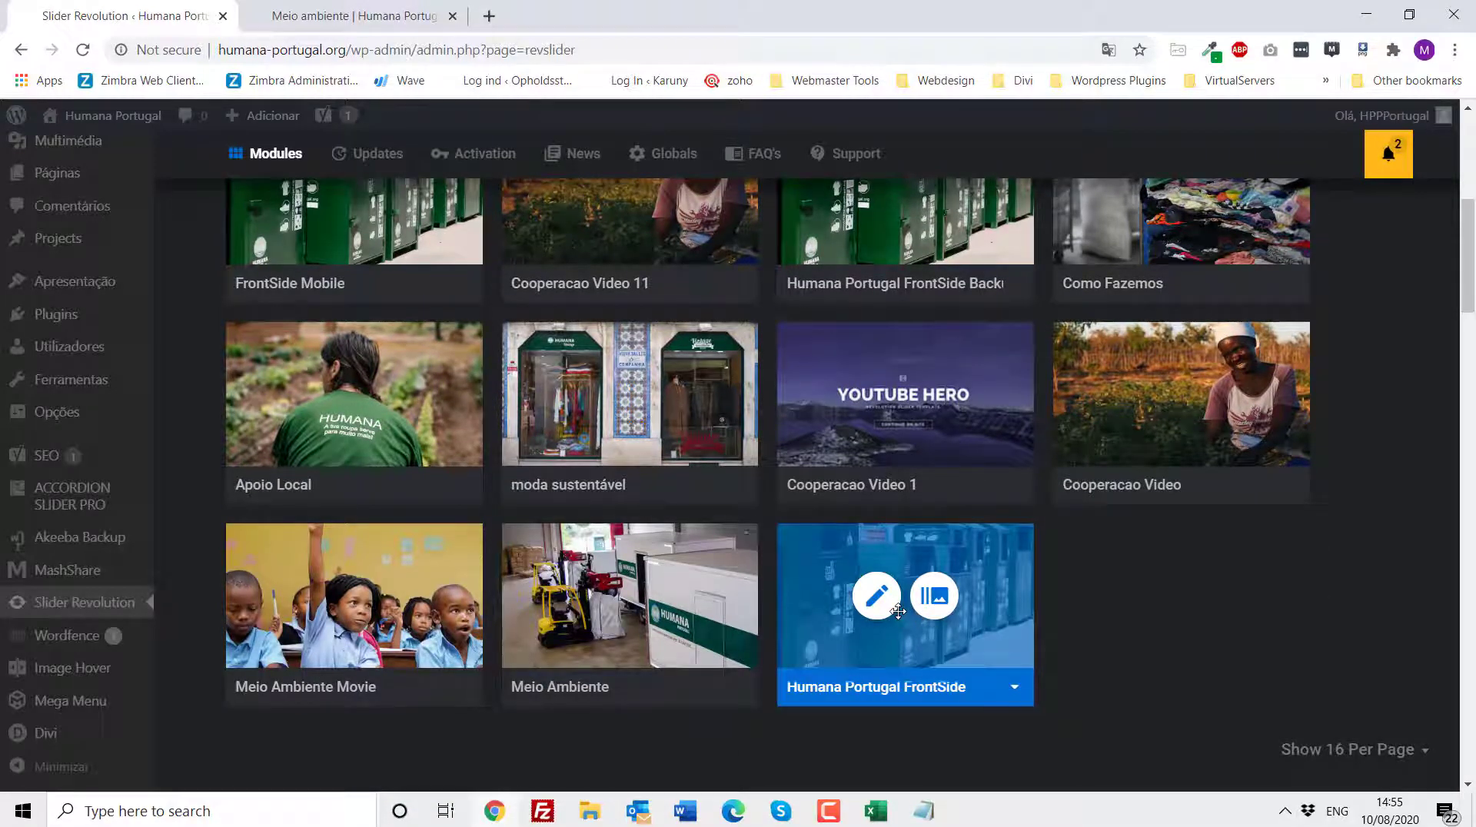
scroll(898, 611, up, 1)
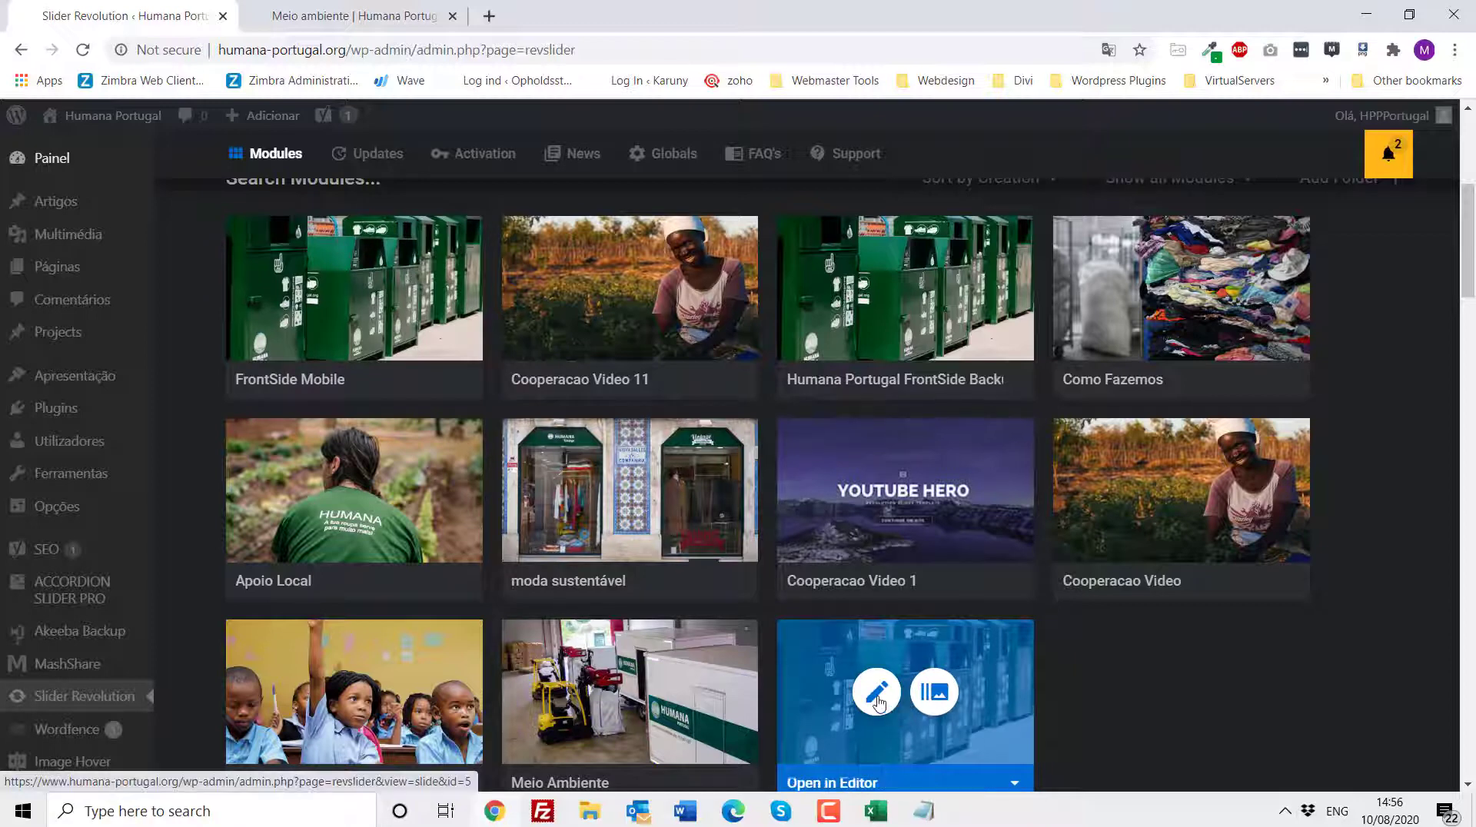
scroll(879, 702, down, 1)
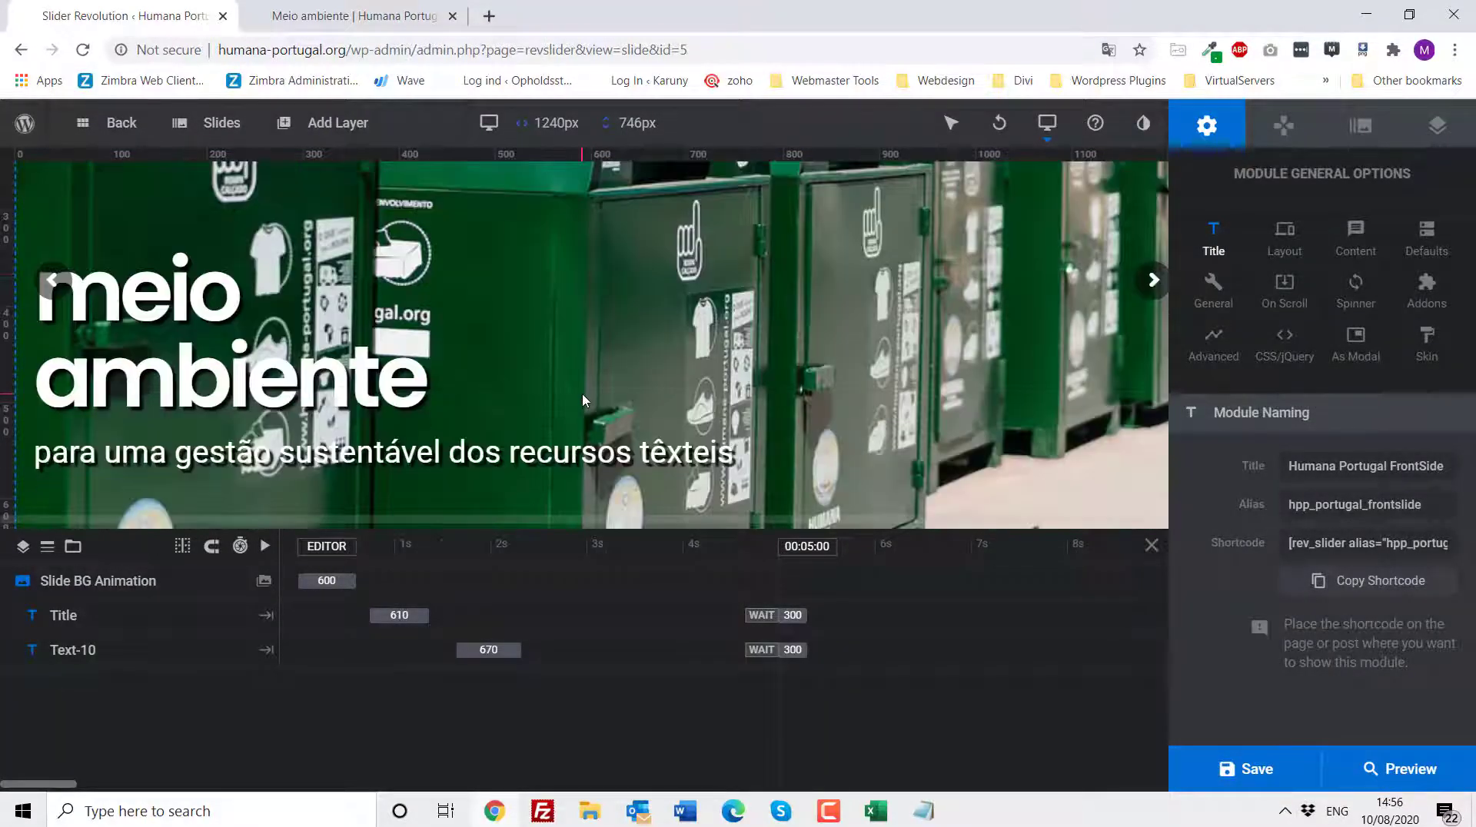
- Inspect the slide's subtitle, title and background layers, then go back to the module list
click(264, 458)
click(206, 376)
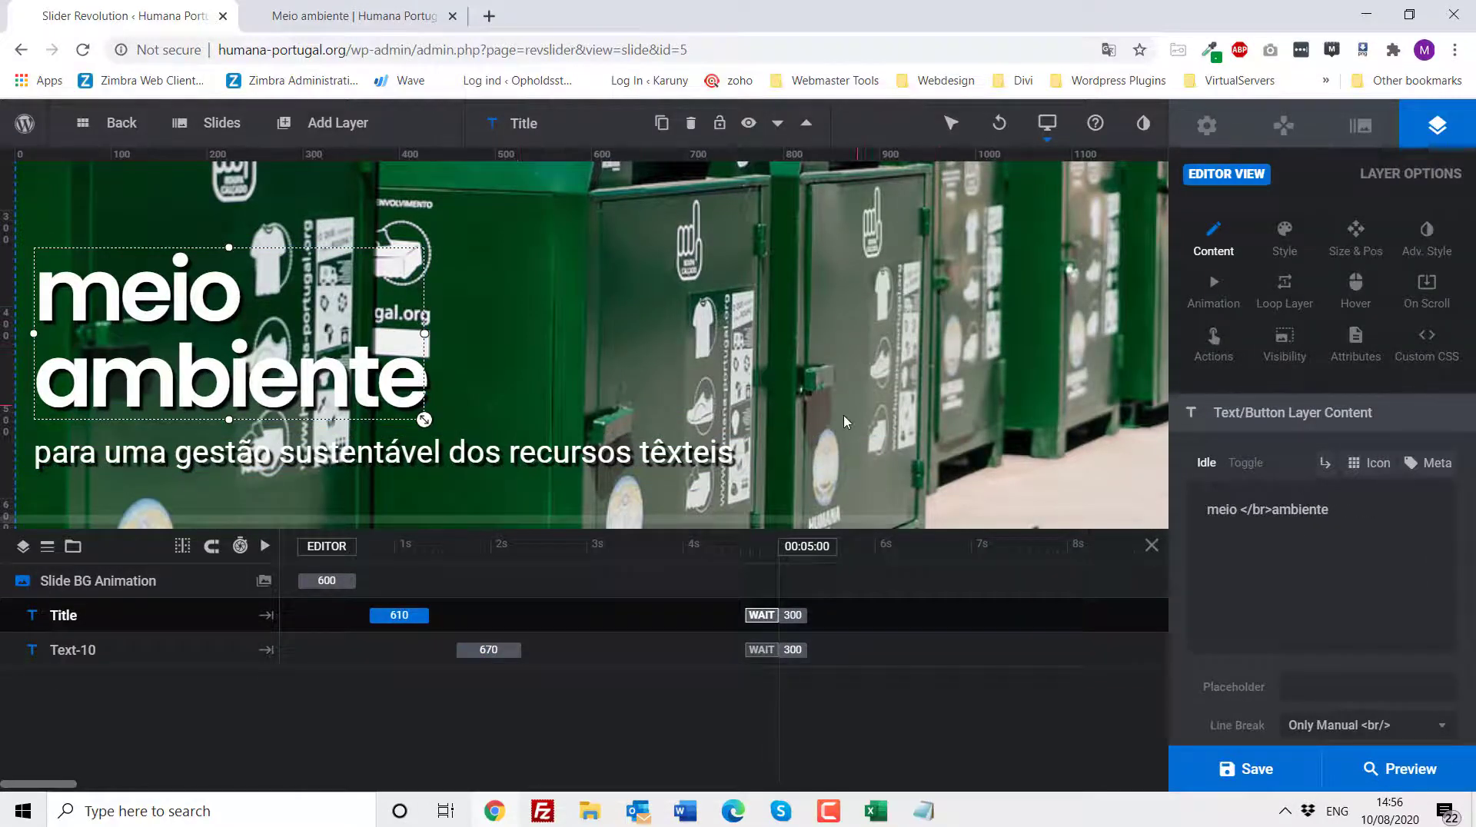
scroll(846, 422, up, 2)
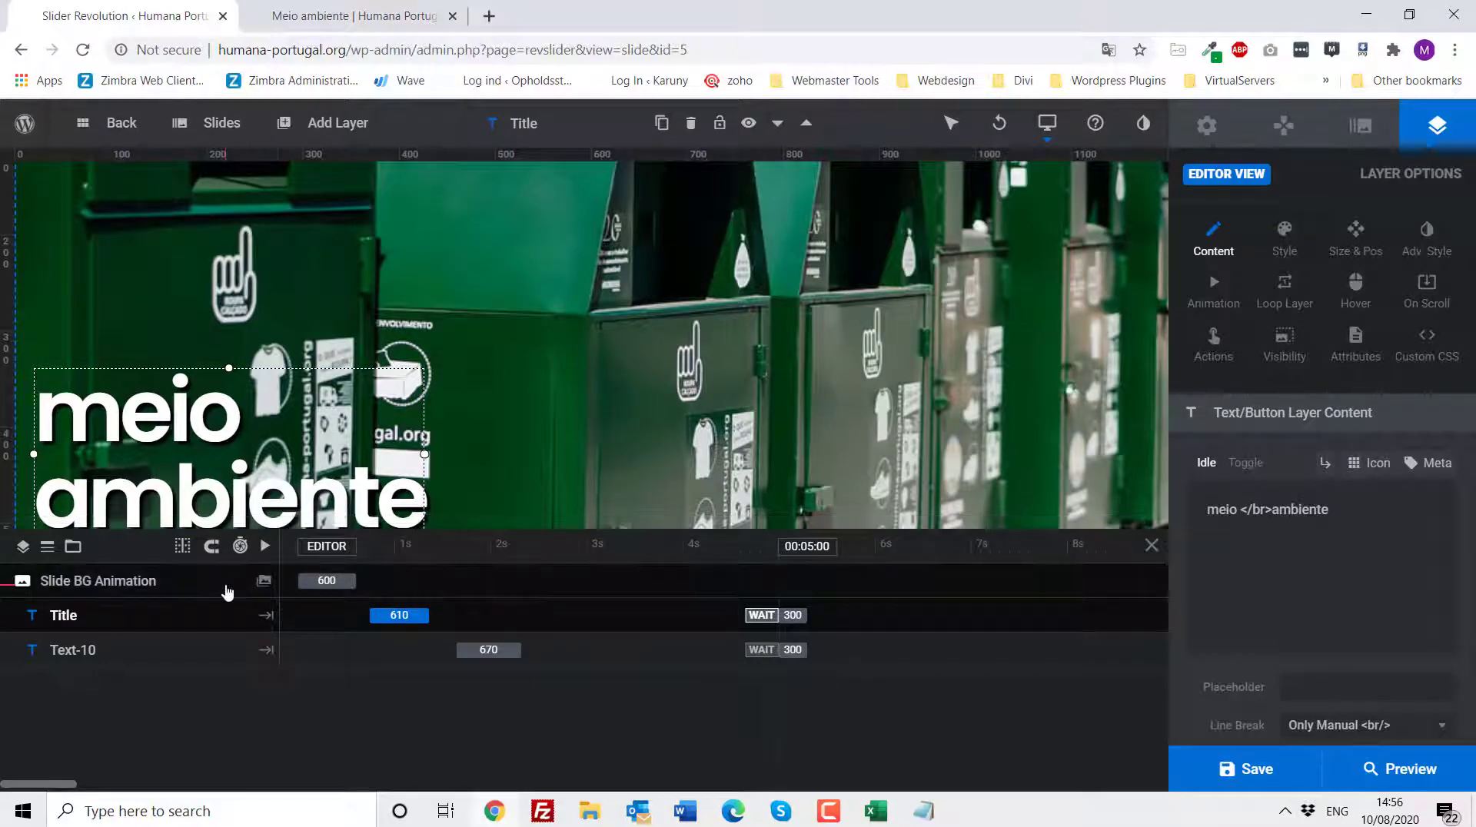
click(264, 580)
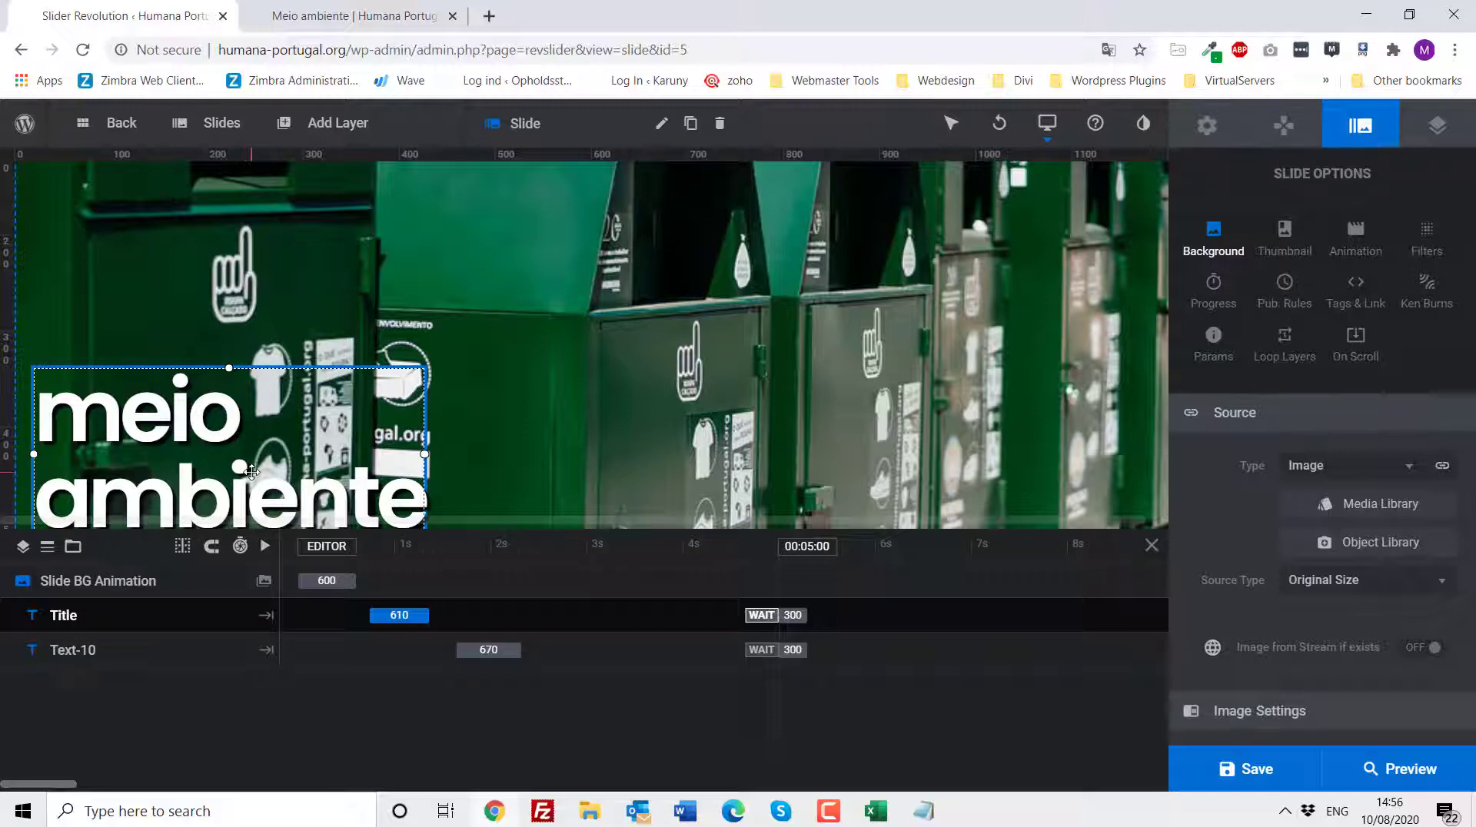
scroll(244, 459, down, 2)
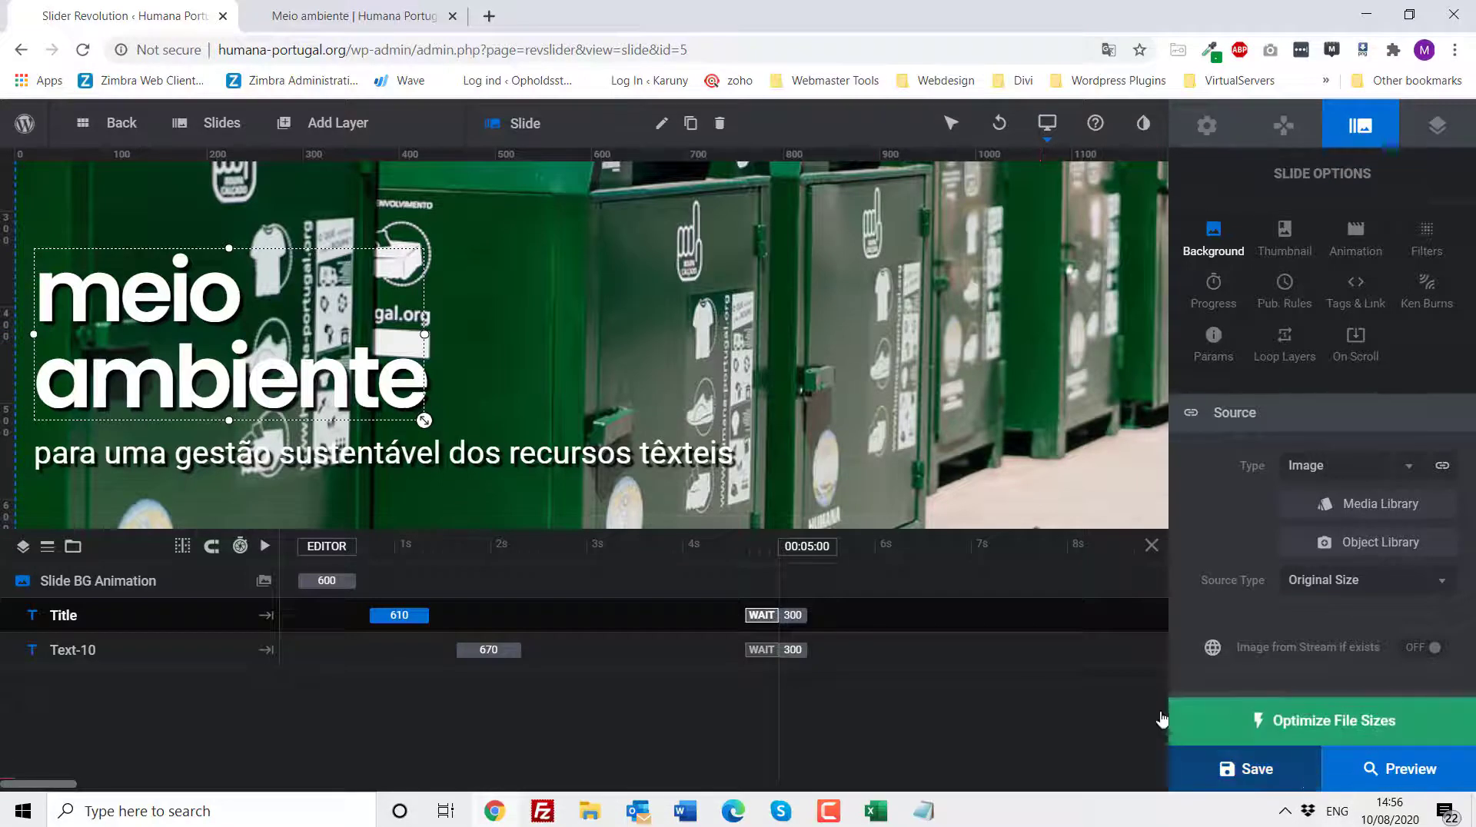
click(115, 128)
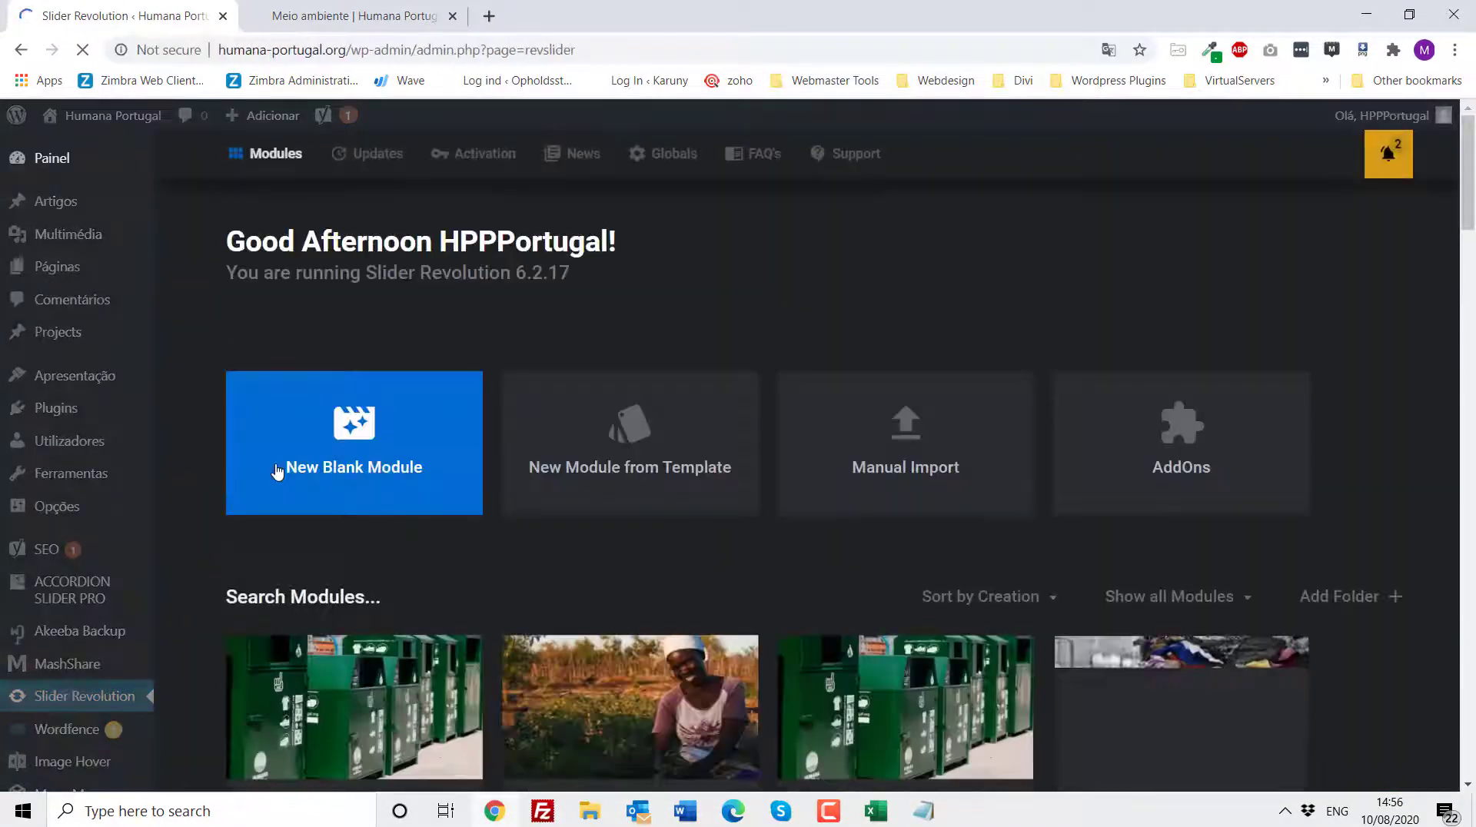
- Duplicate the Meio Ambiente Movie module
scroll(277, 471, down, 1)
scroll(278, 472, down, 2)
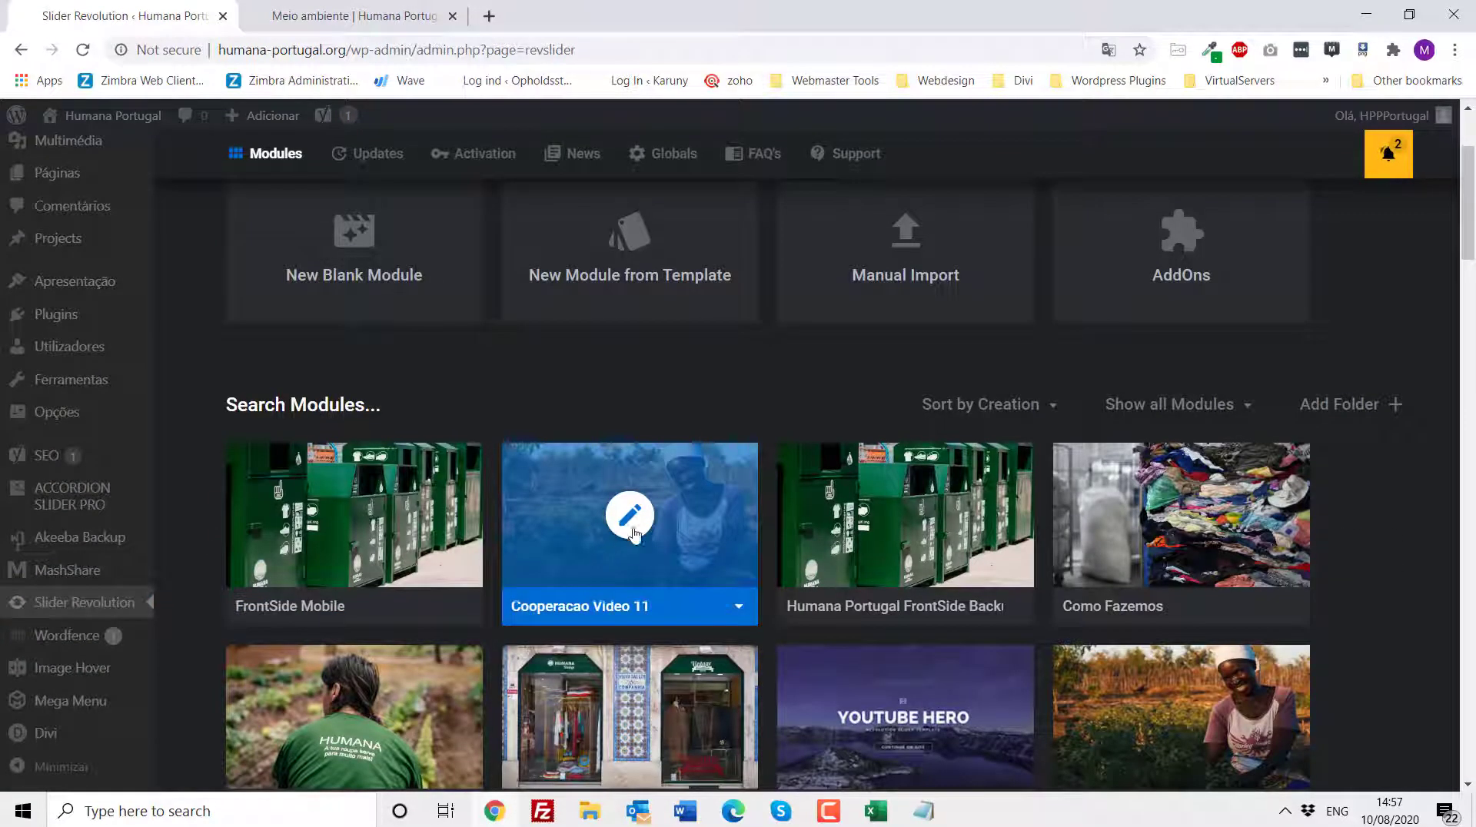
scroll(1115, 515, down, 2)
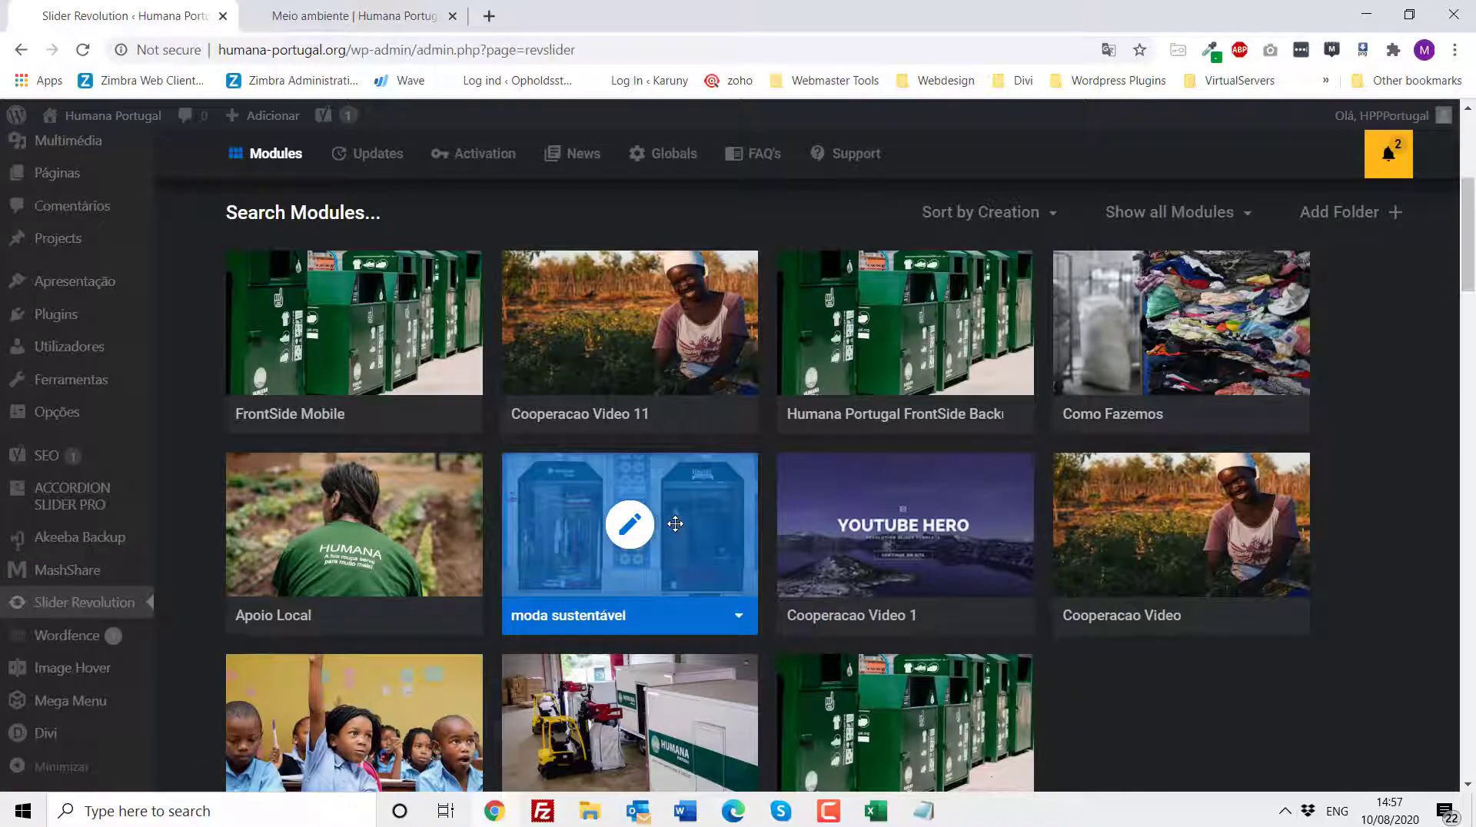
scroll(675, 523, down, 3)
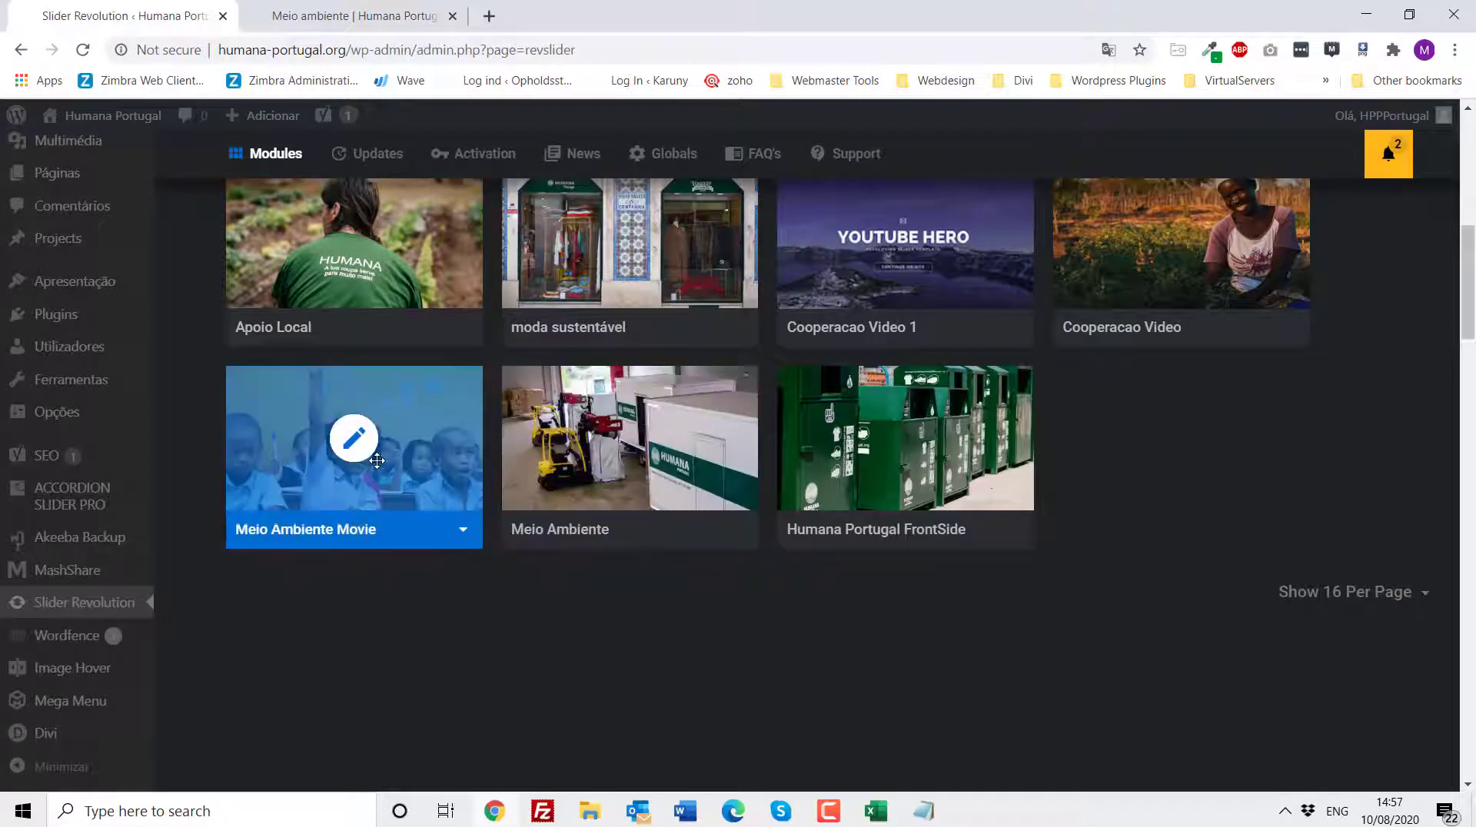
click(461, 531)
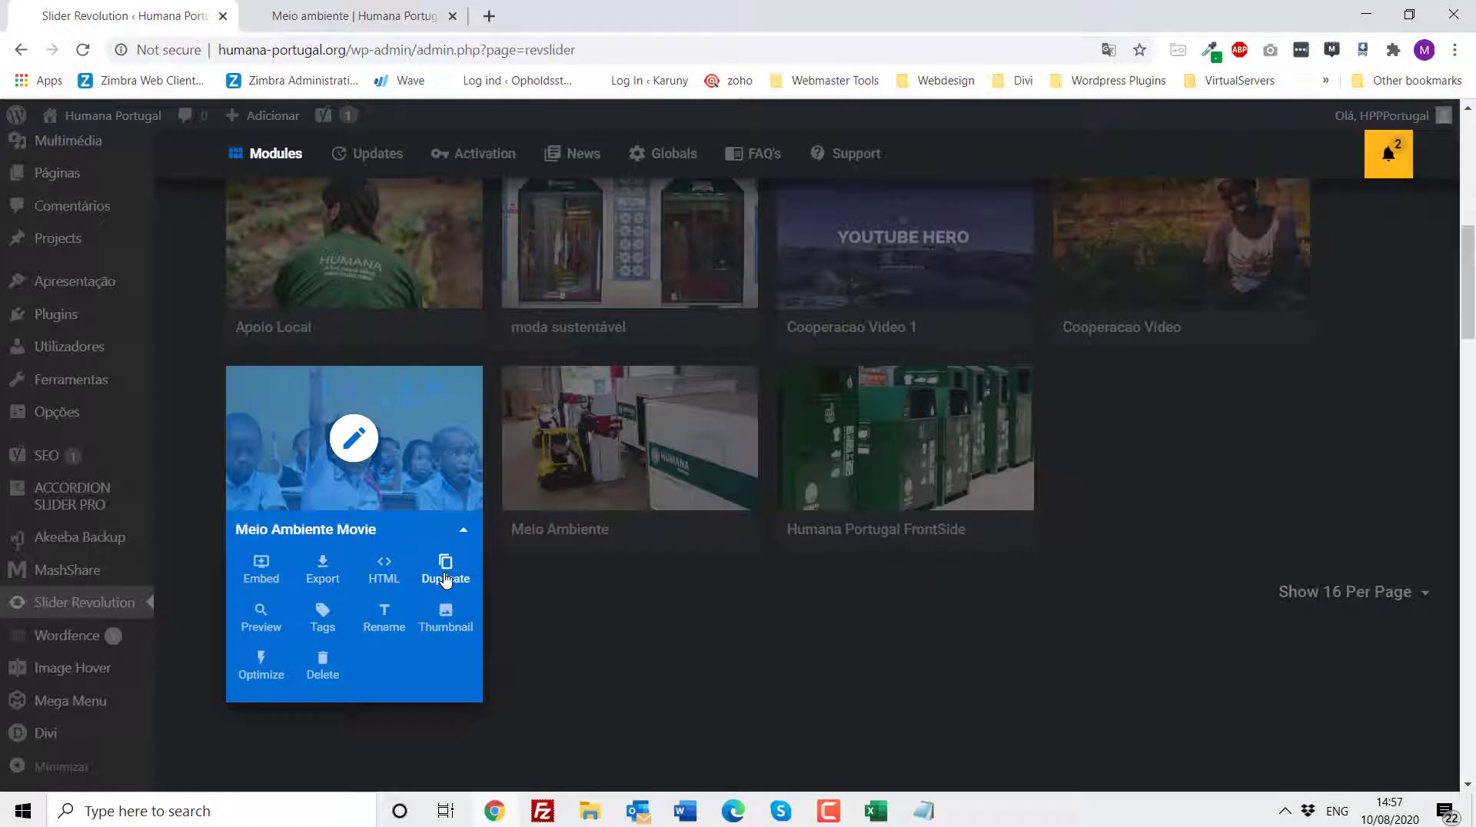
click(446, 575)
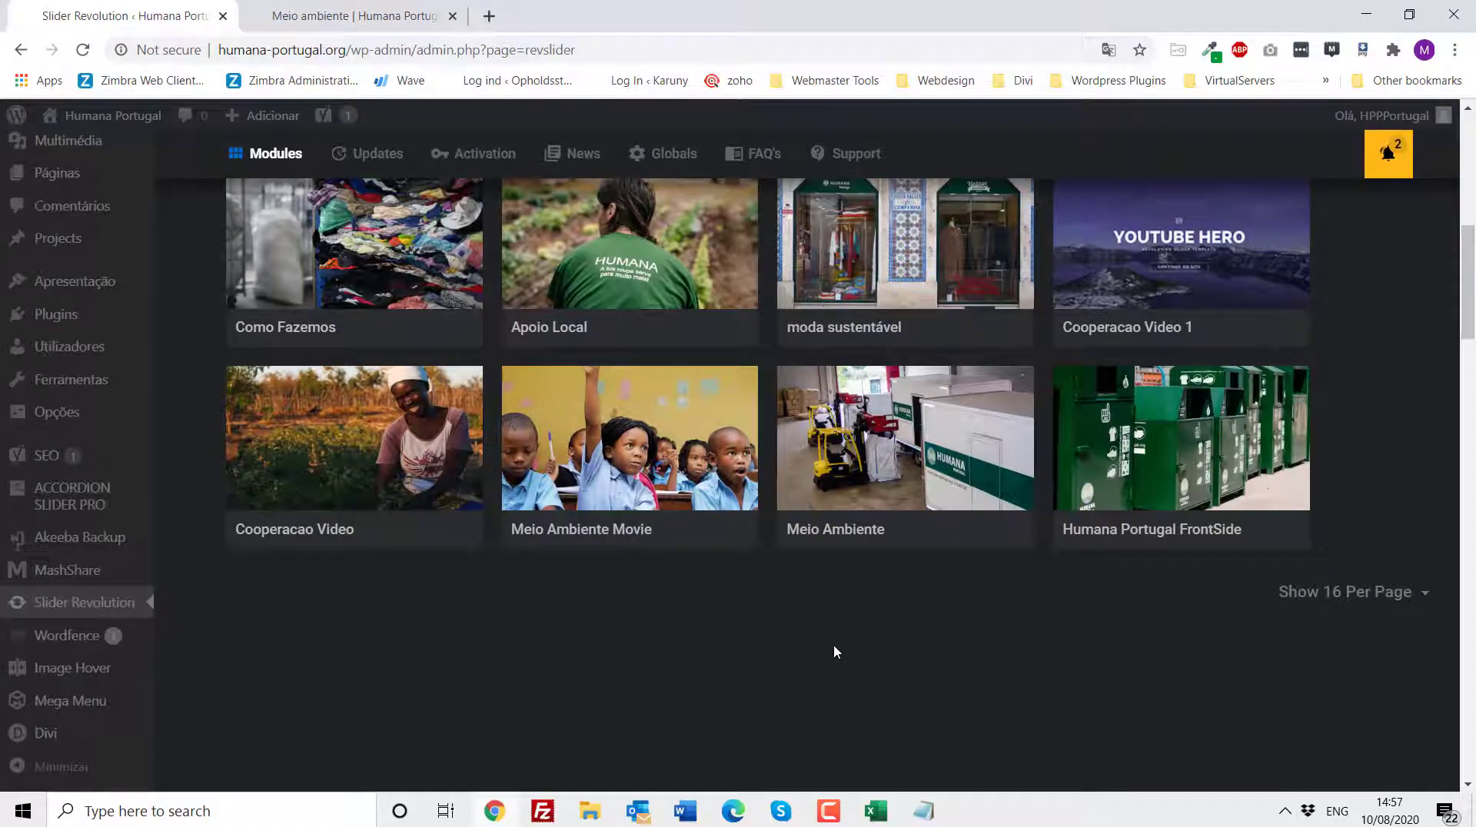
- Locate the duplicated Meio Ambiente Movie 1 module at the start of the list
scroll(833, 643, up, 1)
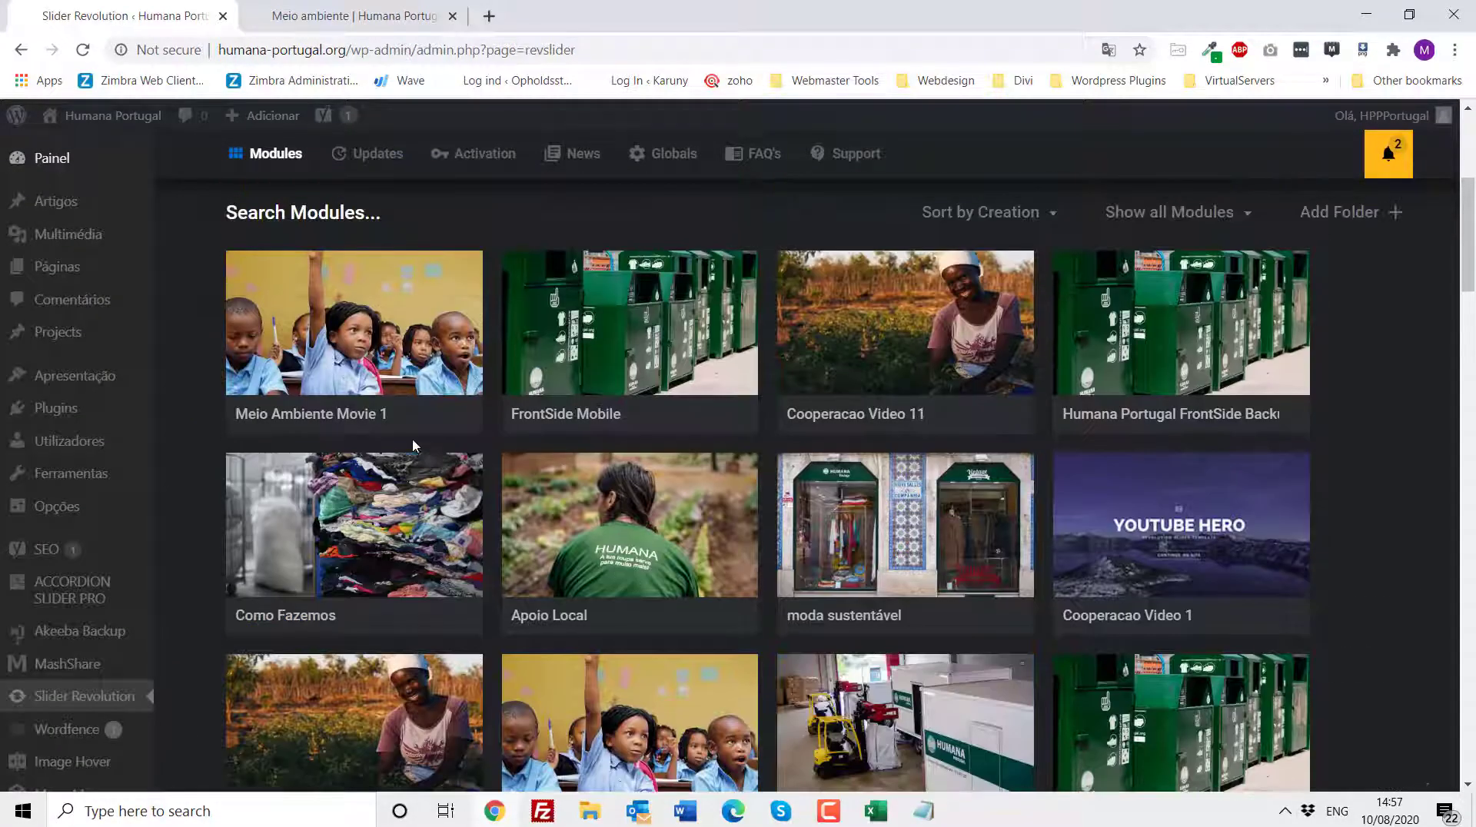
mouse_move(343, 425)
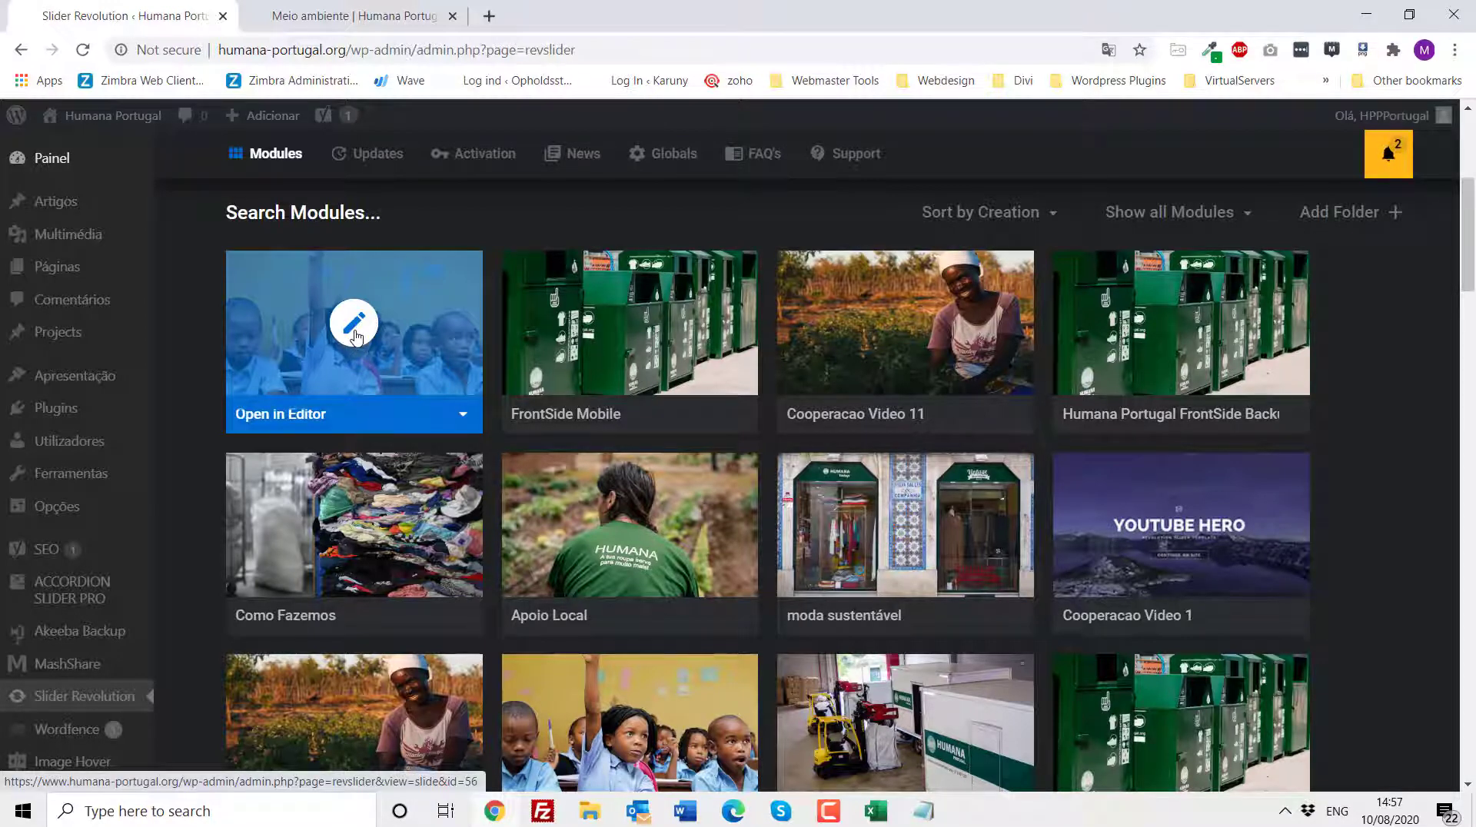
scroll(355, 337, down, 1)
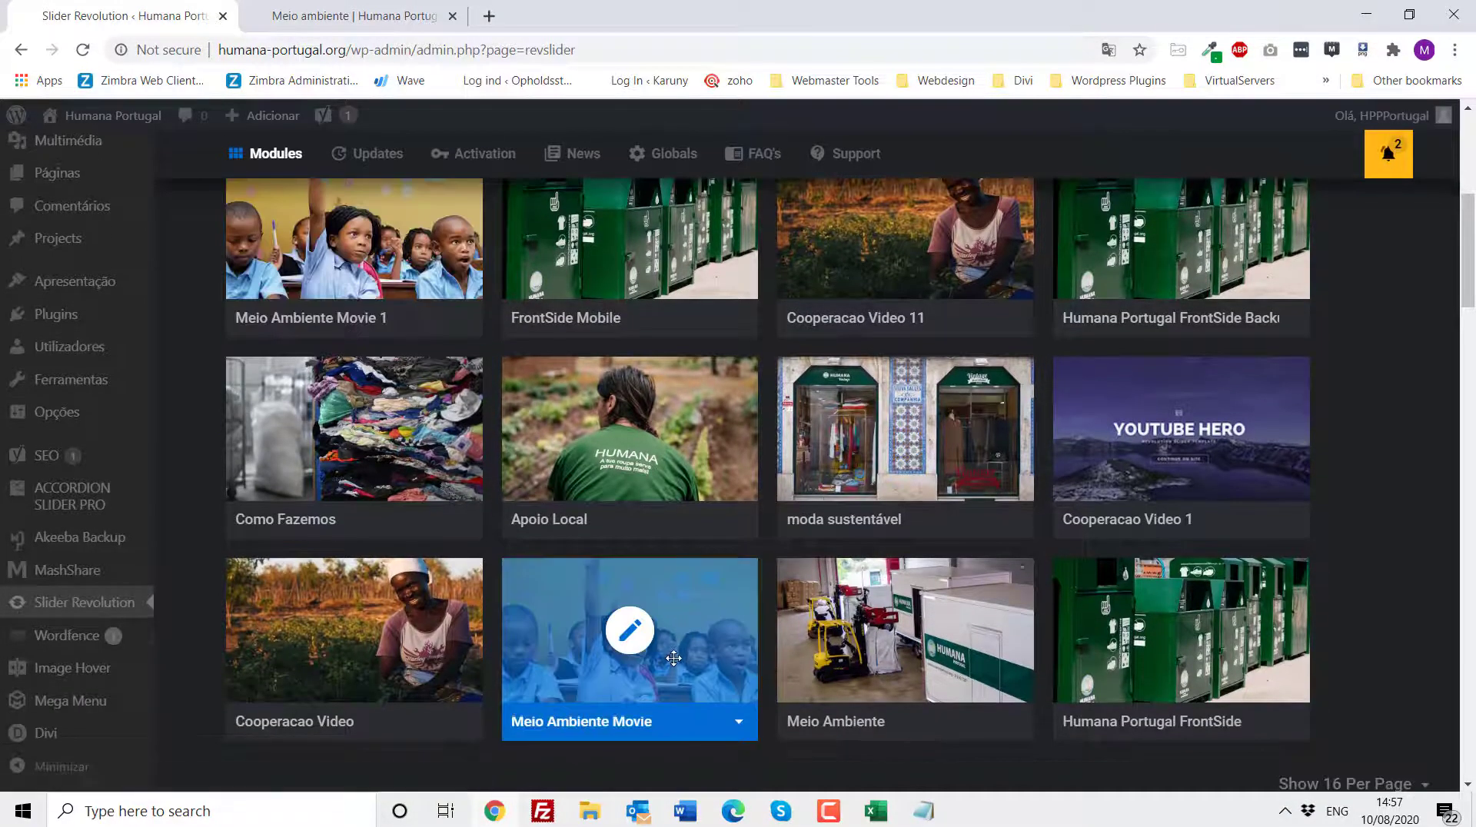
- Delete the duplicated Meio Ambiente Movie 1 module, confirming the deletion
click(462, 318)
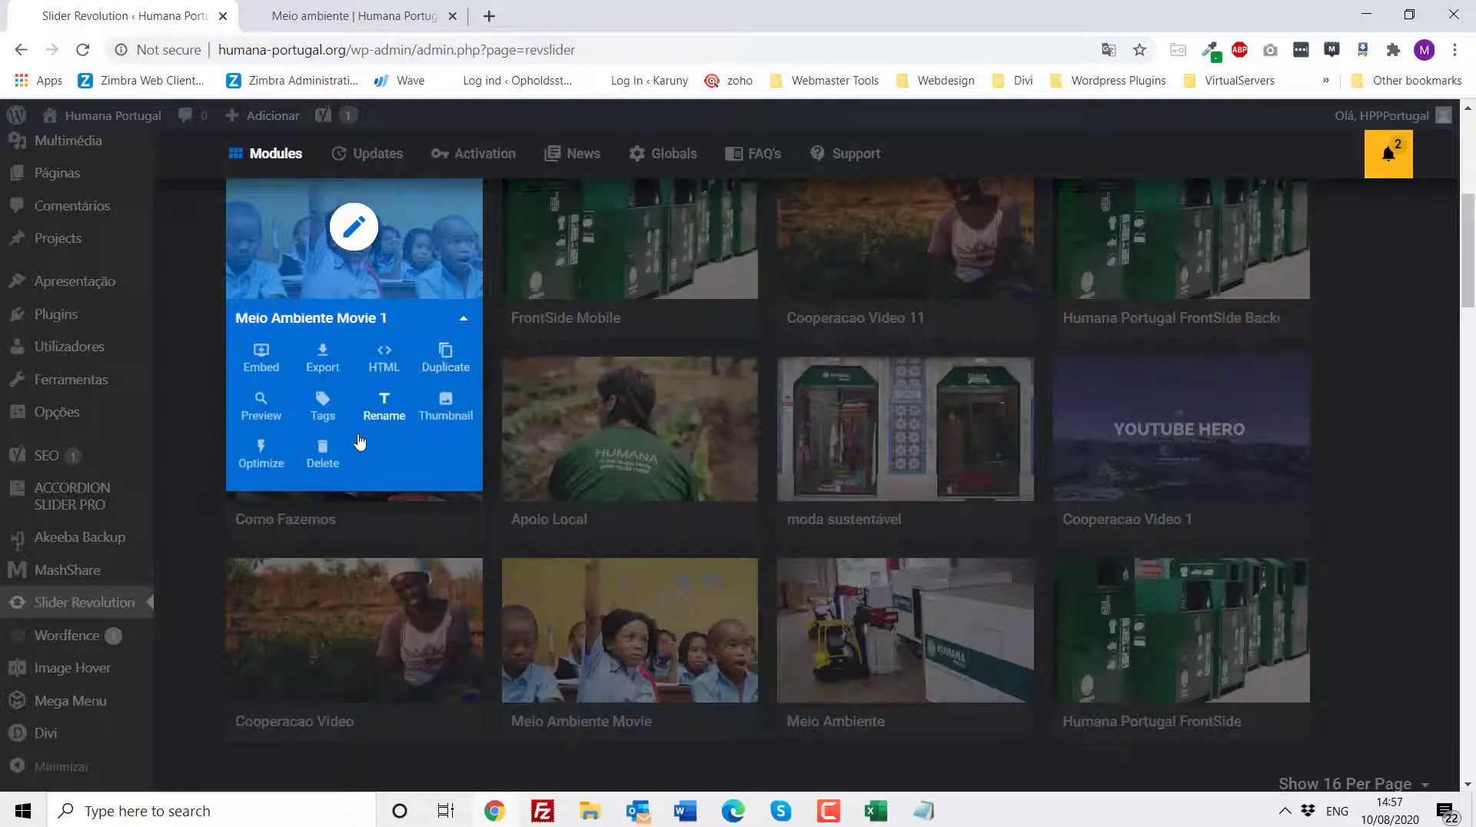
click(323, 456)
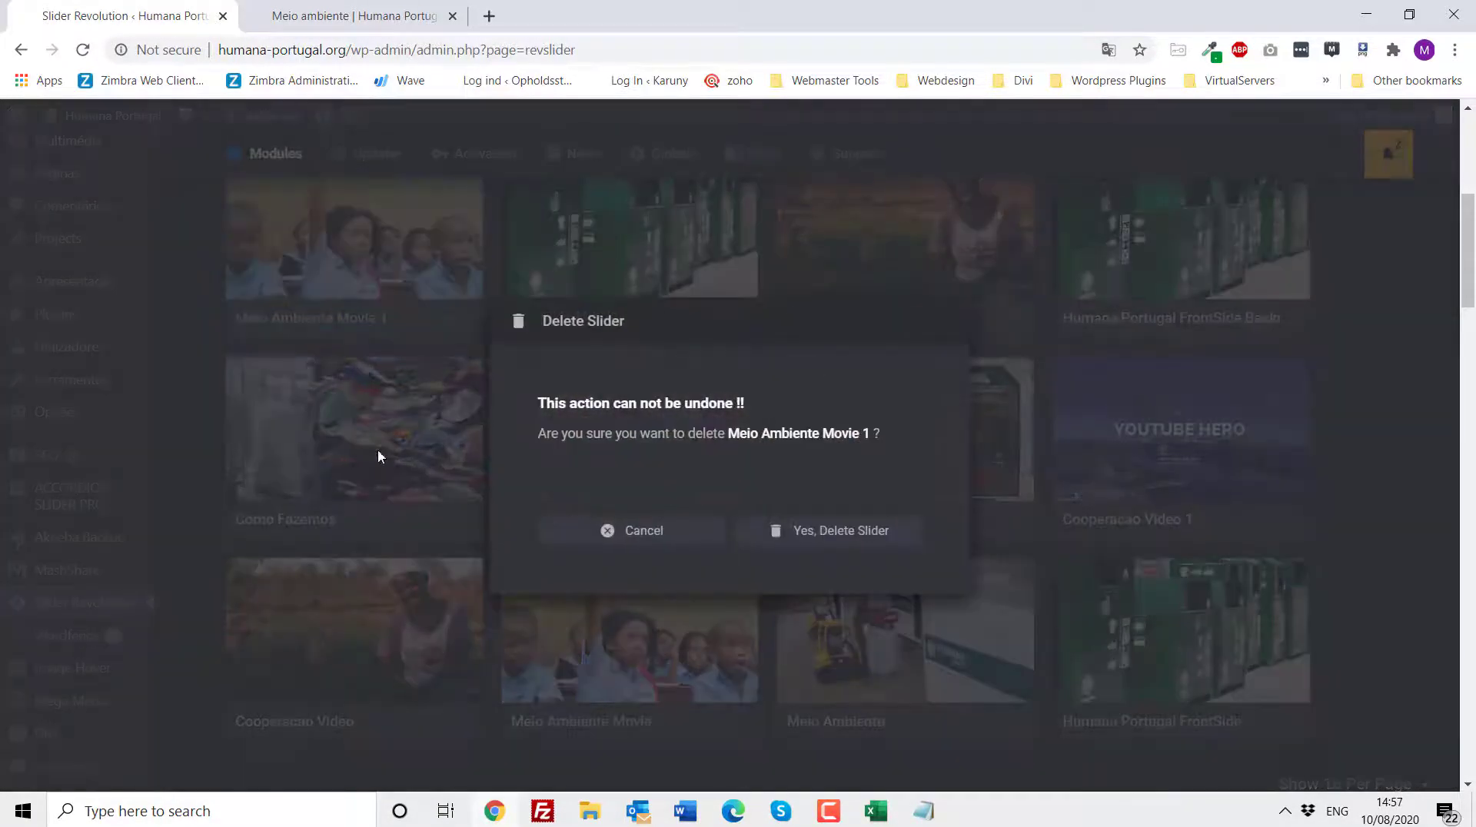
click(810, 537)
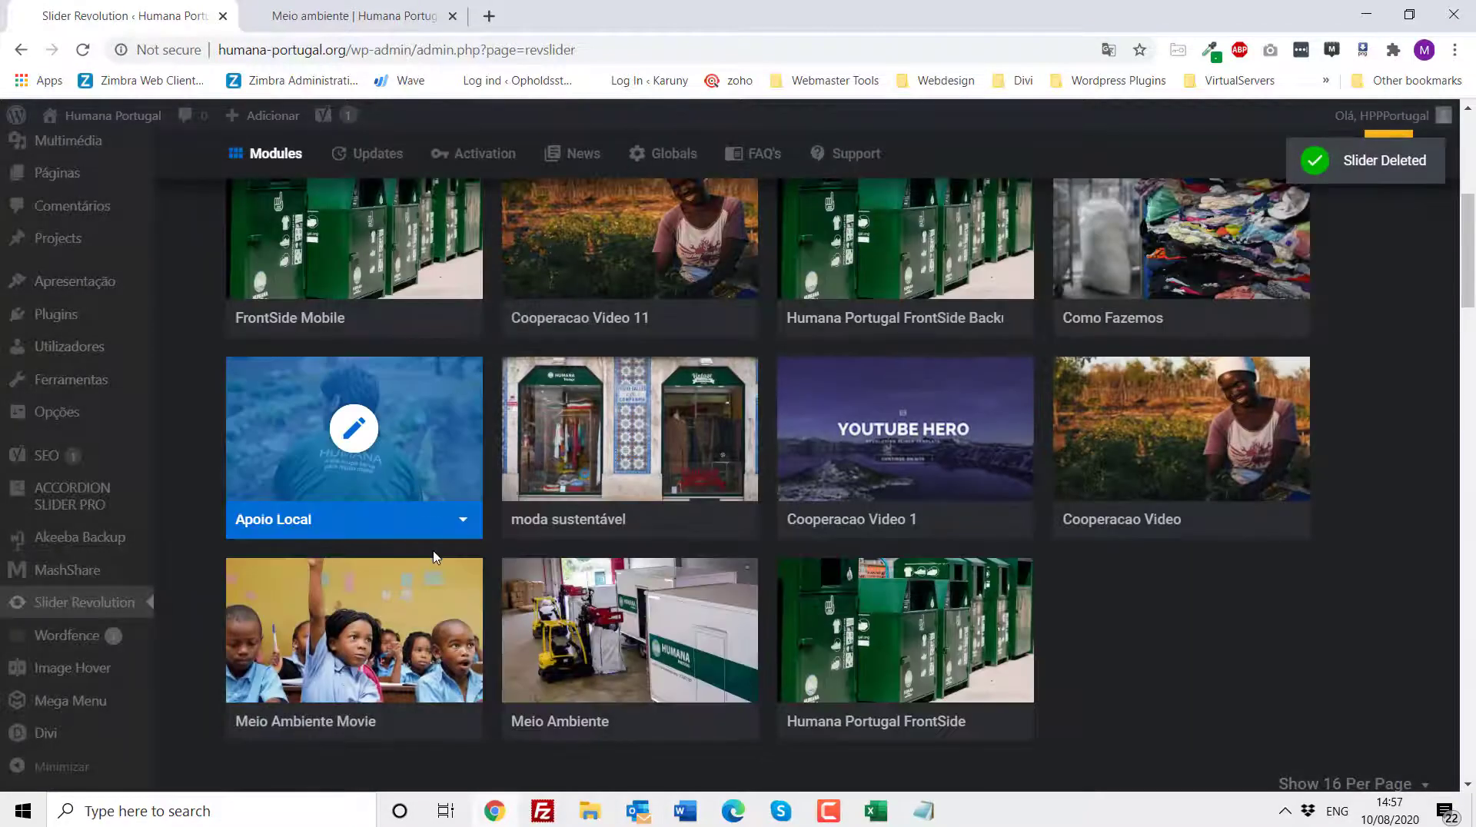
- Switch to the Word checklist, highlight the Menu item, and return to the browser
scroll(435, 558, down, 1)
scroll(434, 557, down, 2)
scroll(751, 631, up, 1)
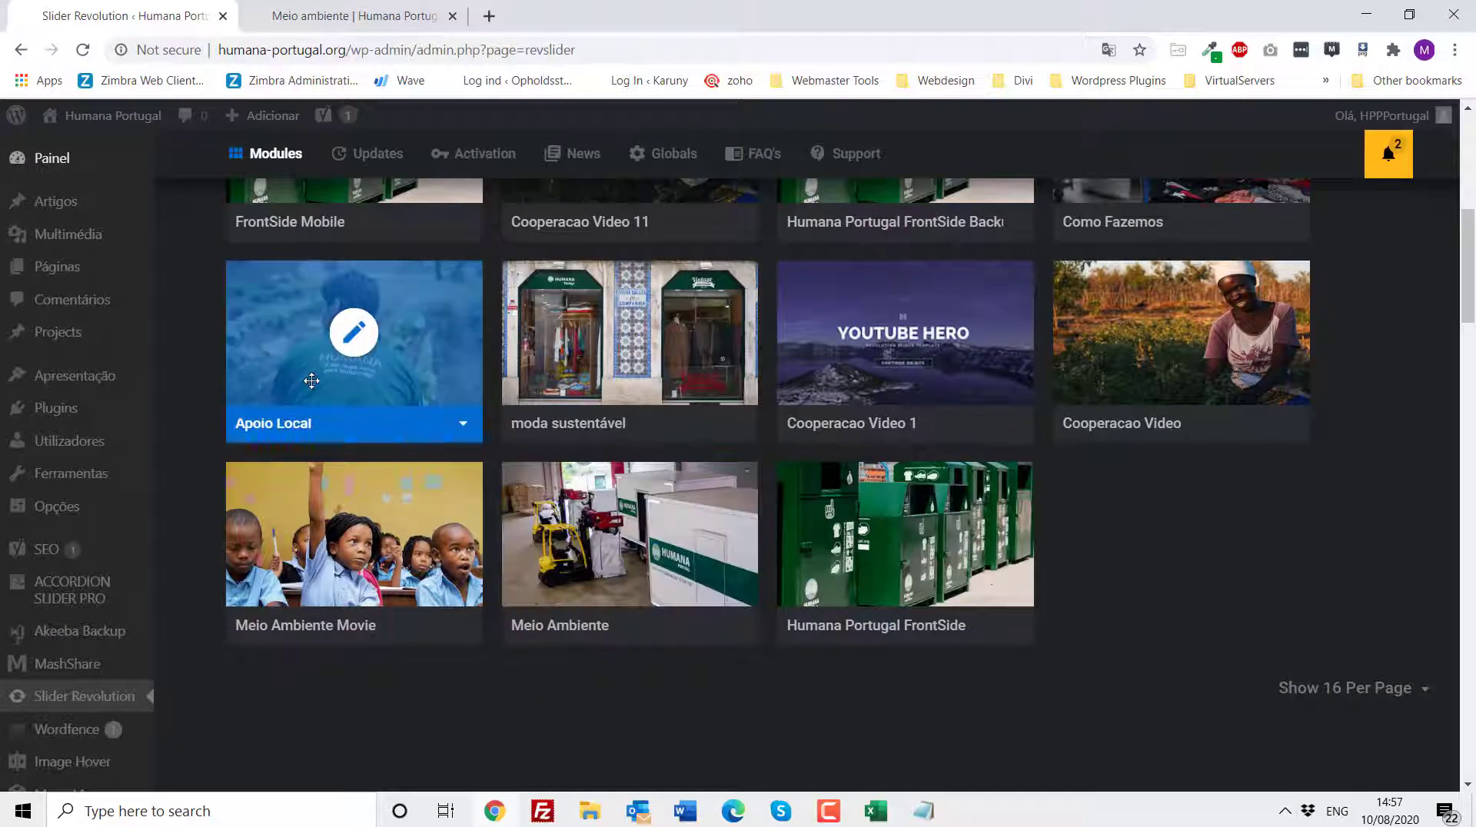
click(686, 818)
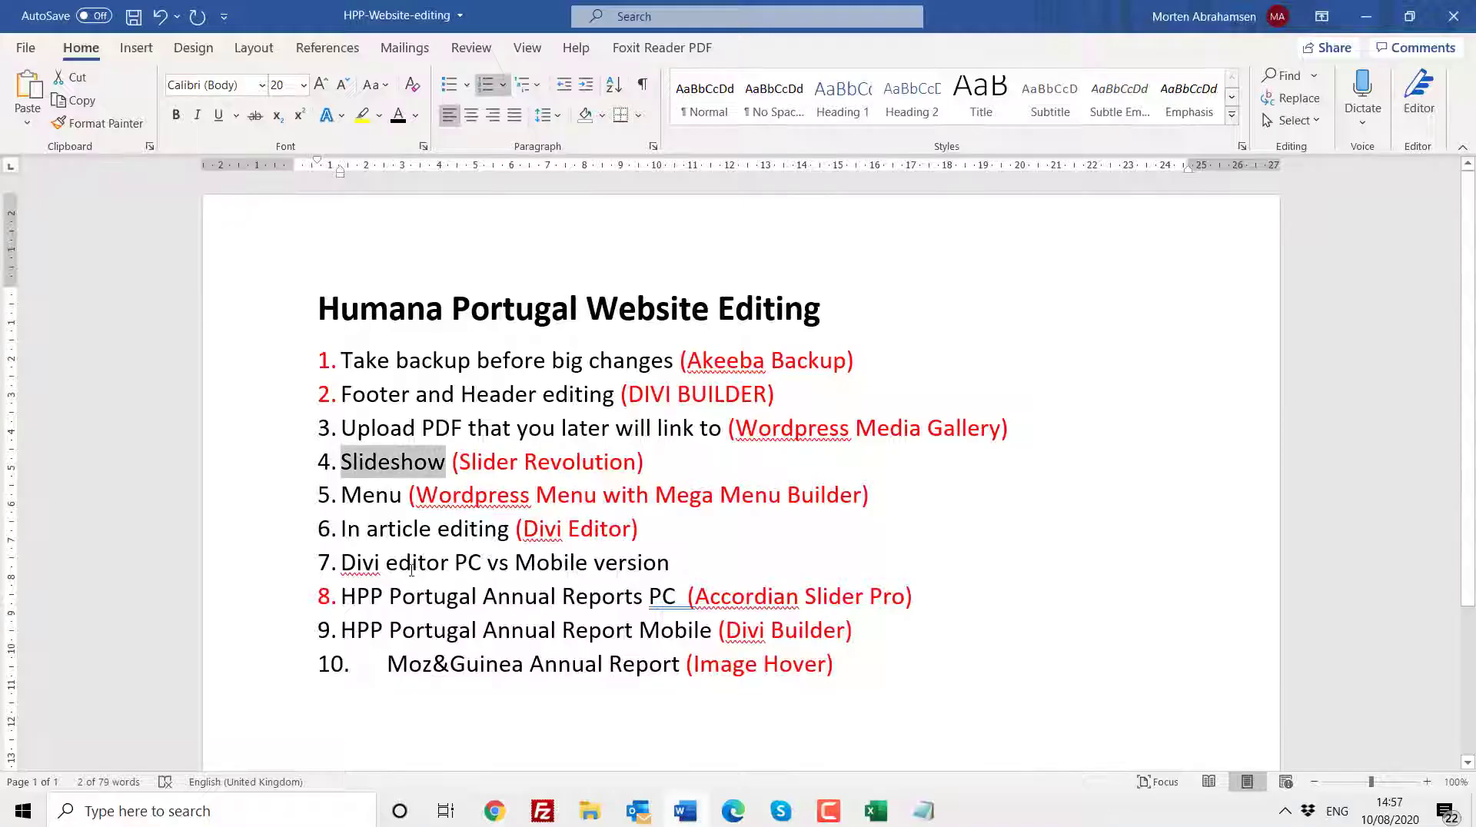
drag(342, 496, 402, 496)
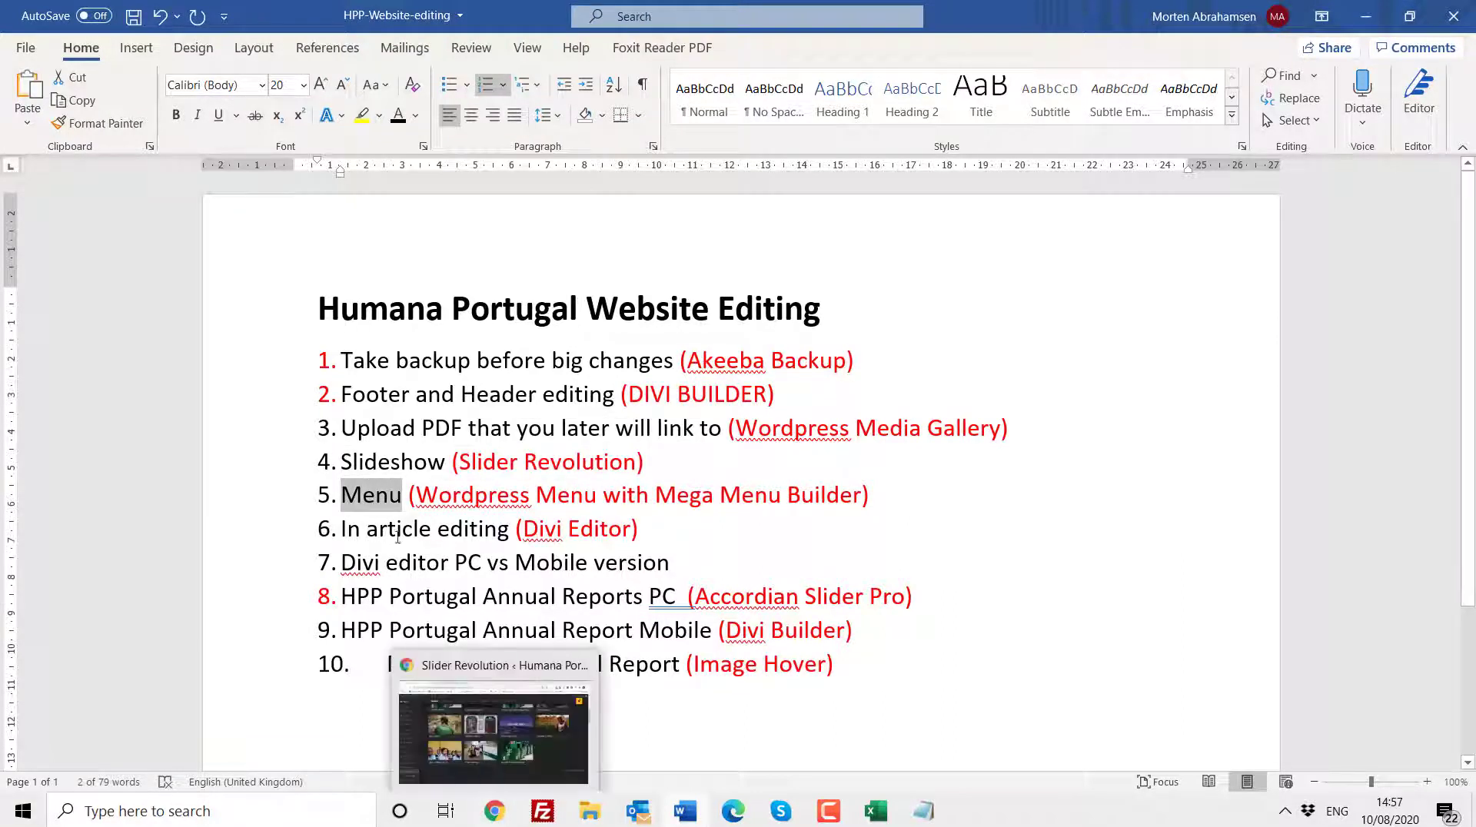
click(498, 813)
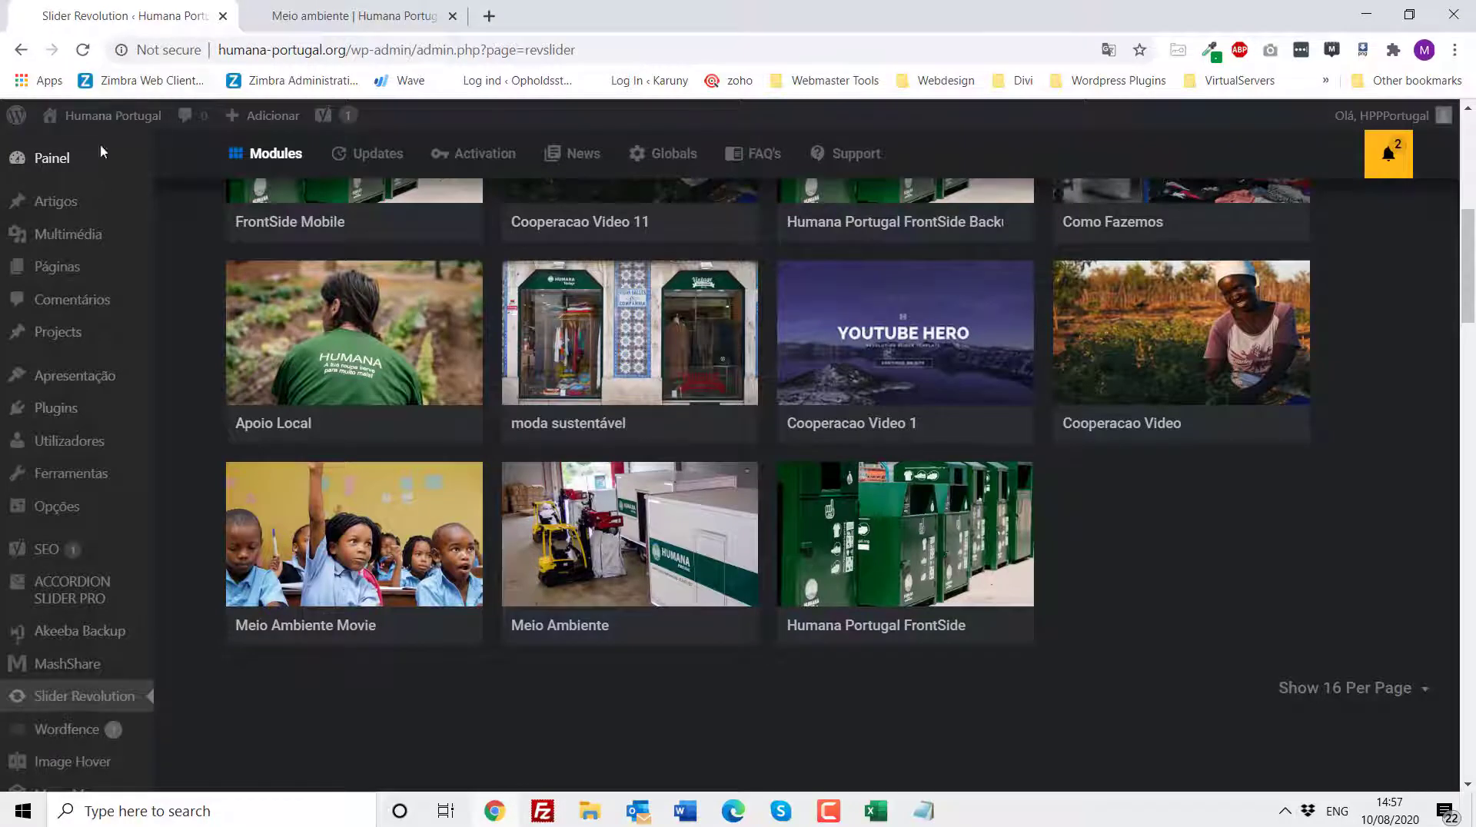
- Open the Appearance Menus page and scroll through the Main Menu structure
mouse_move(89, 347)
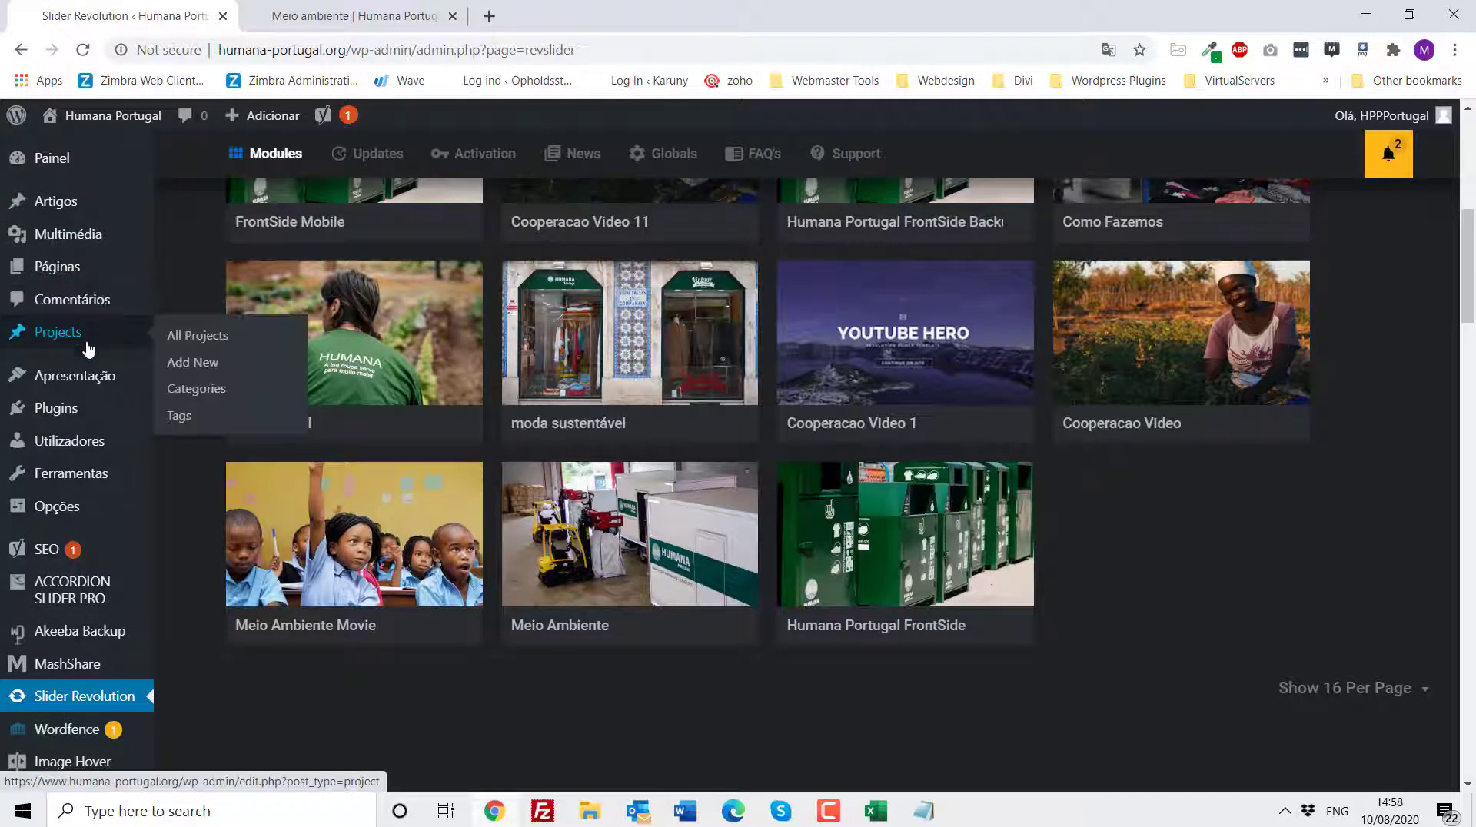
mouse_move(85, 384)
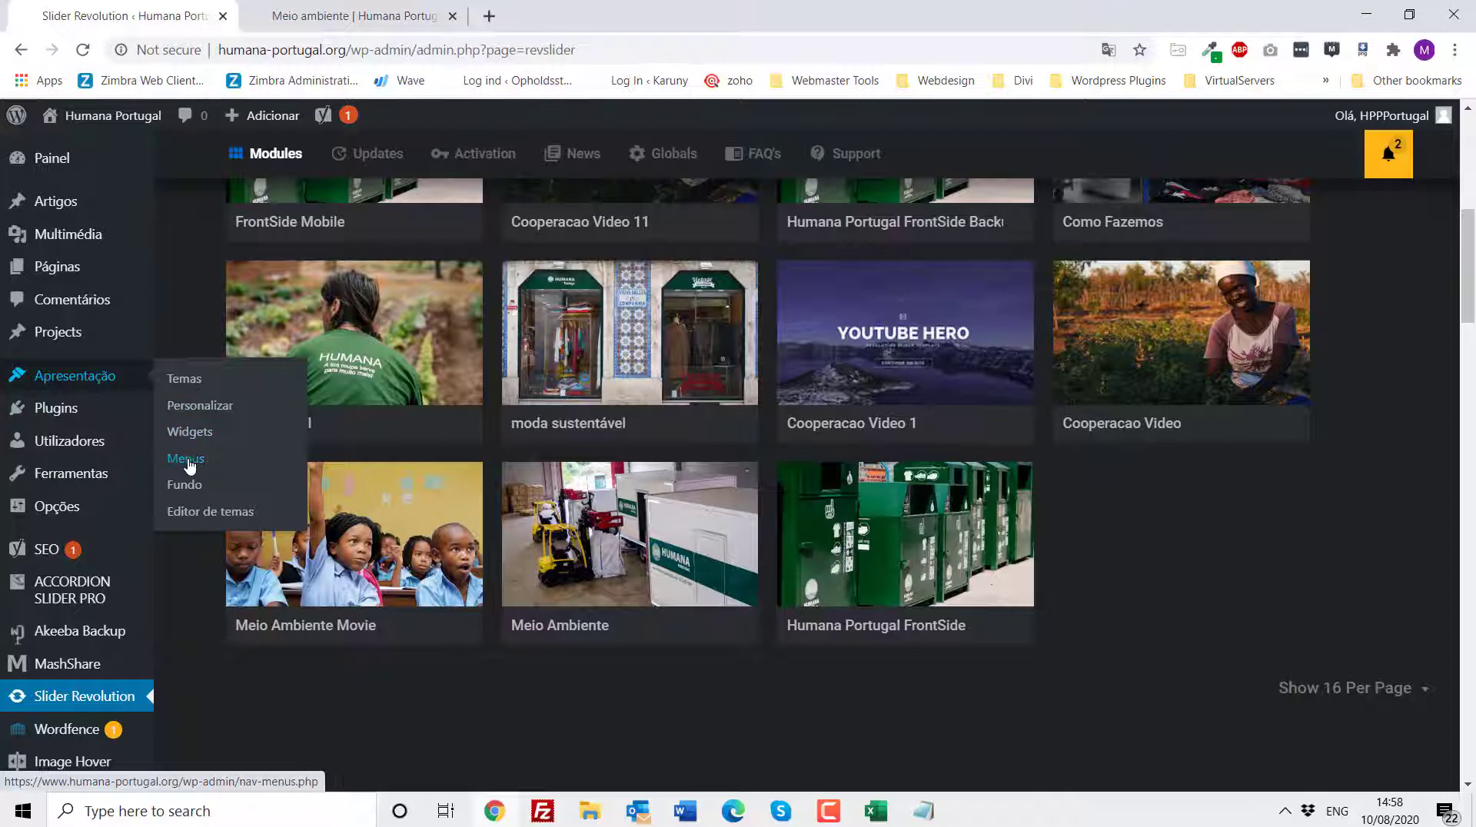
click(187, 459)
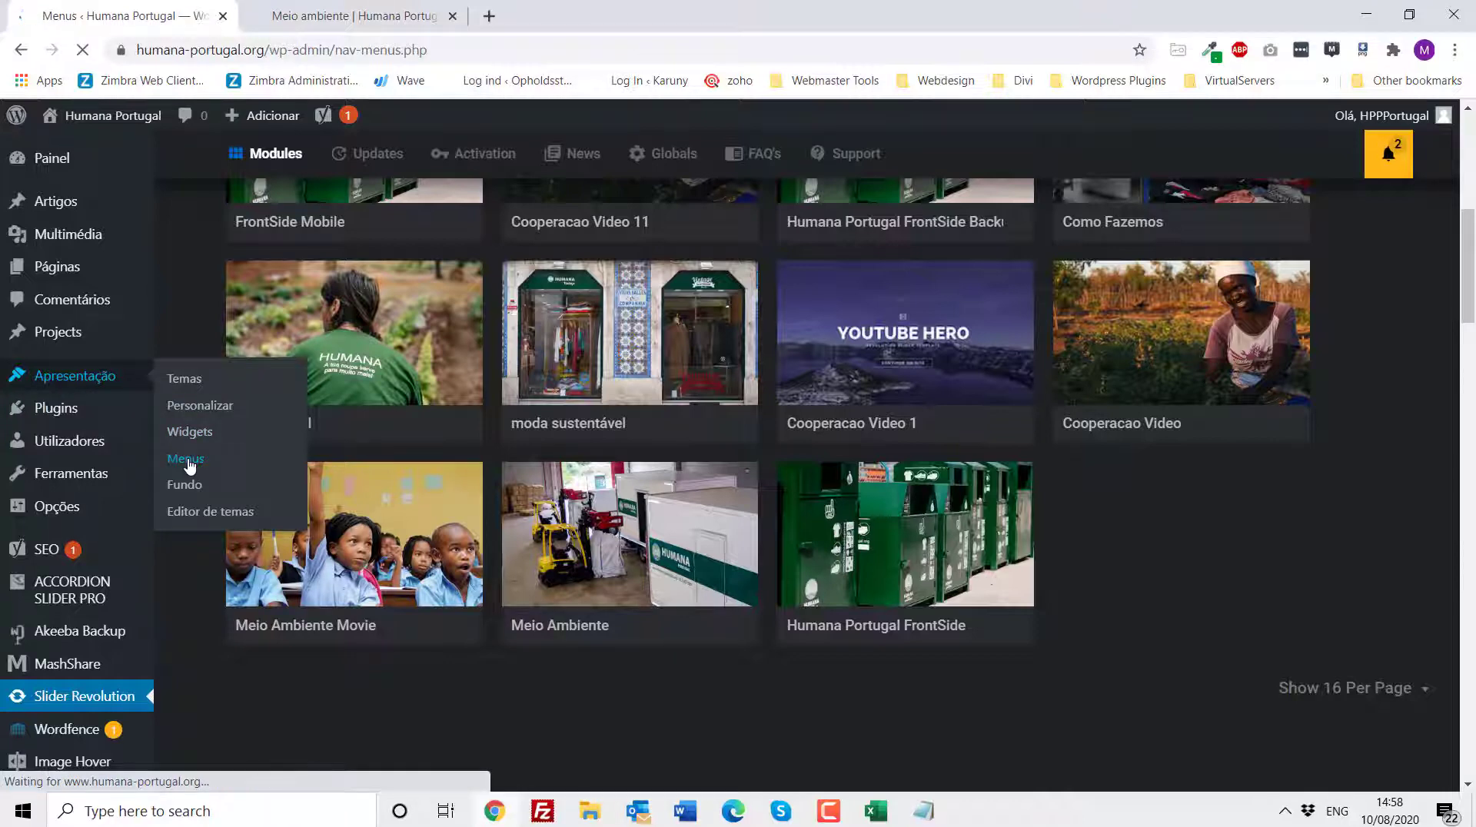
scroll(538, 382, down, 1)
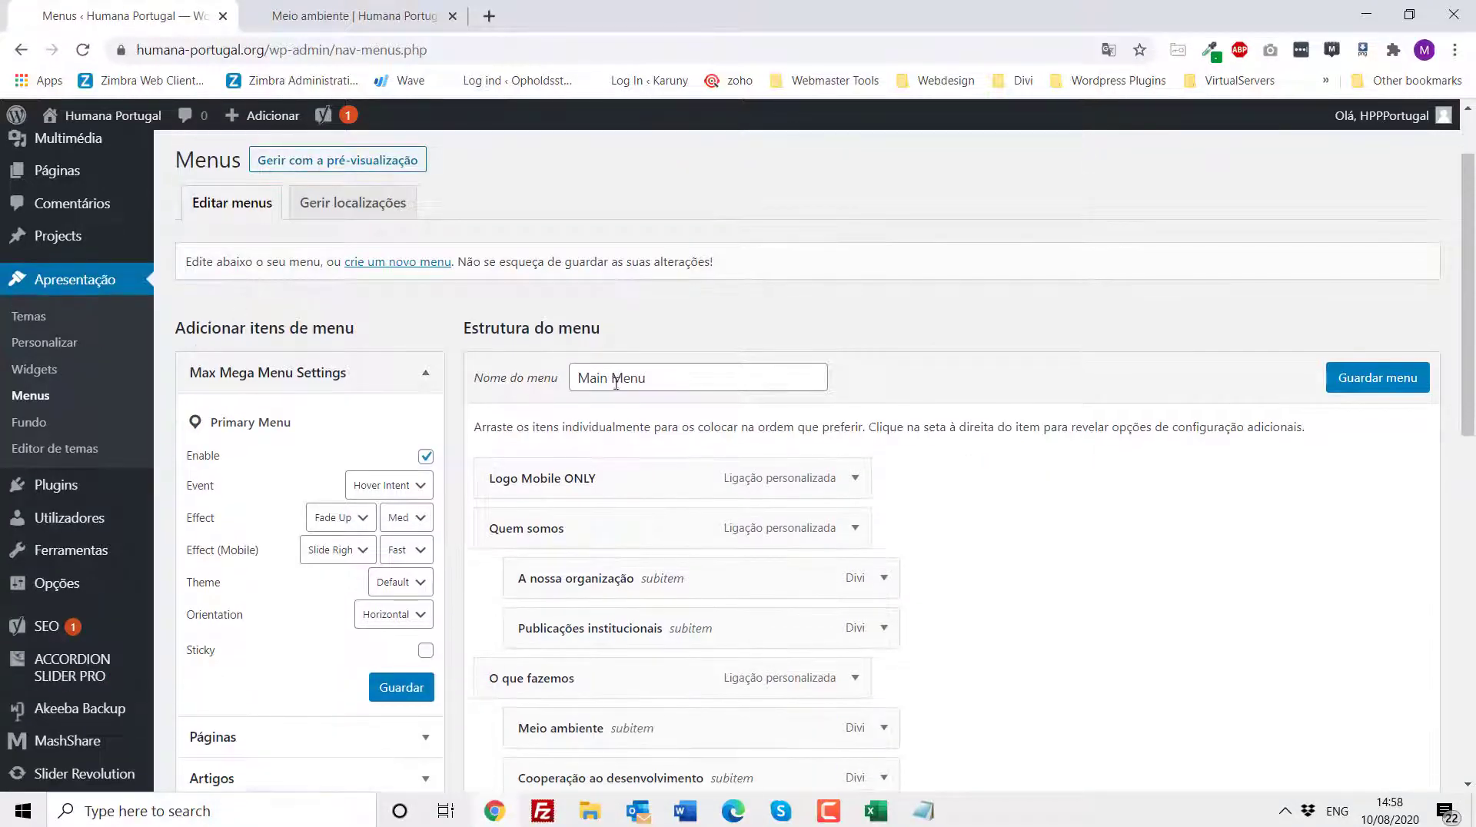
scroll(836, 478, down, 2)
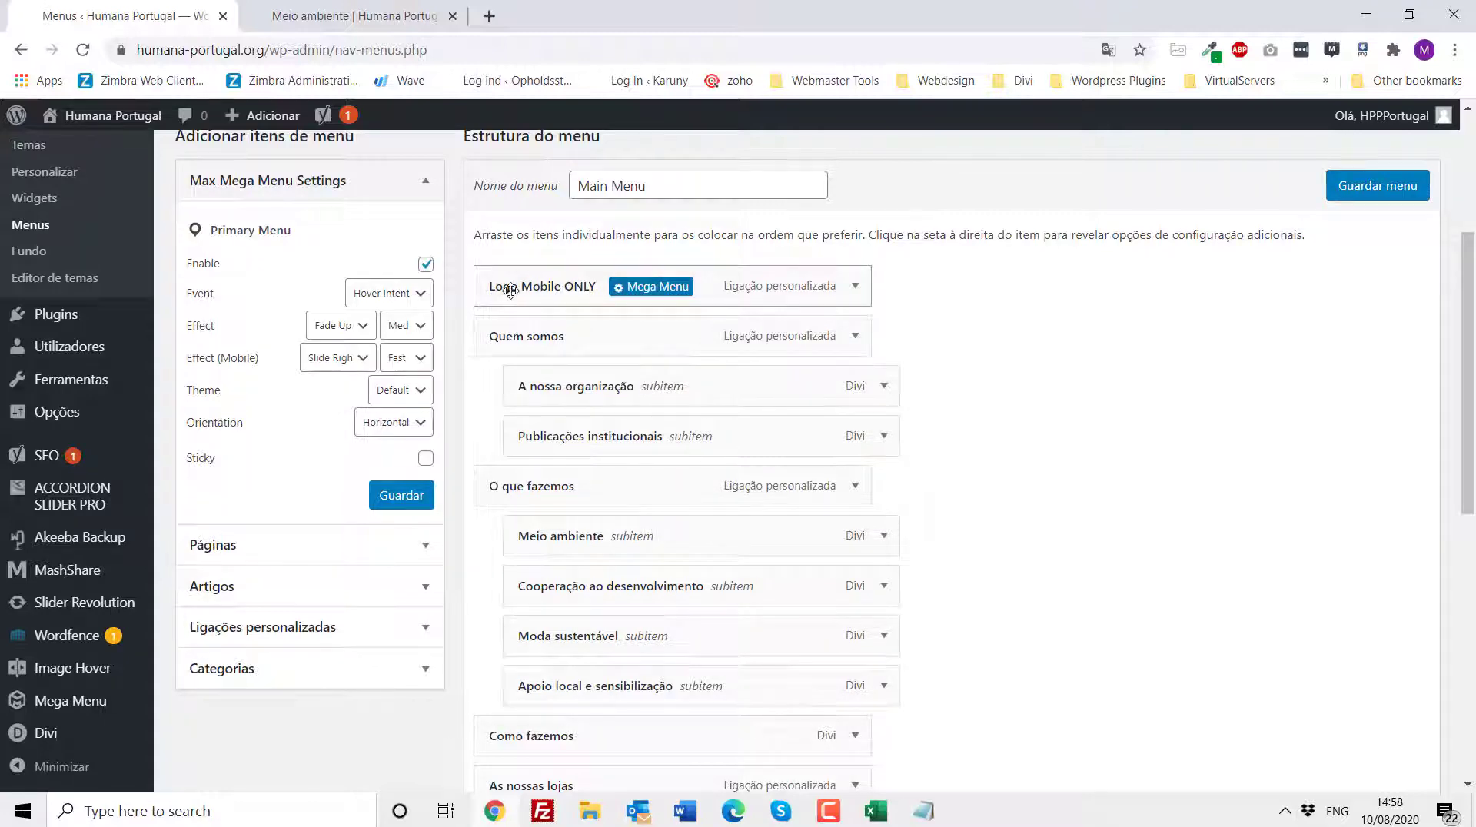
- Narrow the Meio ambiente page window to mobile width and open its hamburger menu, then restore the window and return to Menus
click(356, 17)
click(1407, 23)
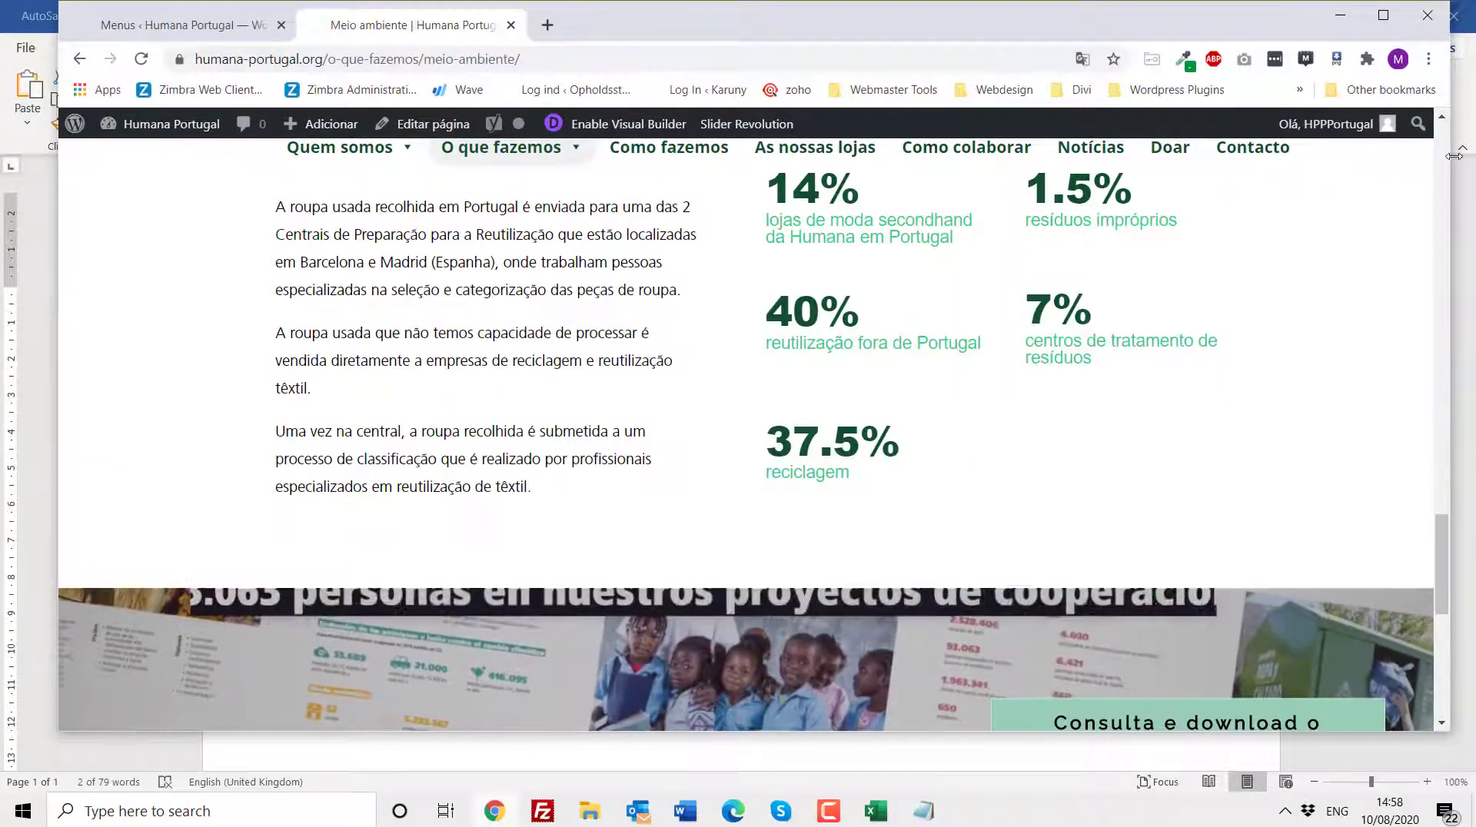
drag(1454, 156, 612, 156)
scroll(521, 436, up, 20)
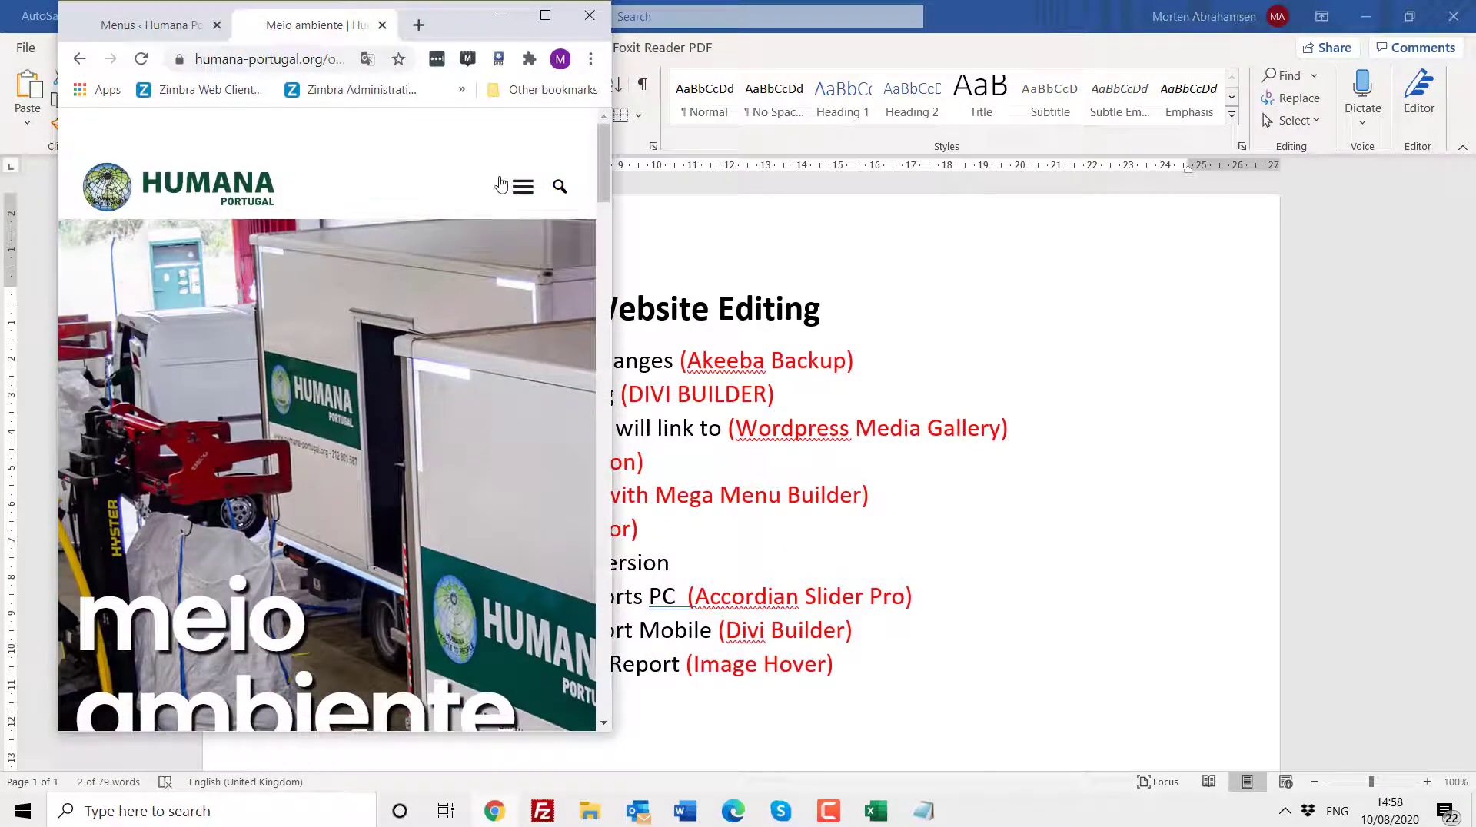
click(522, 186)
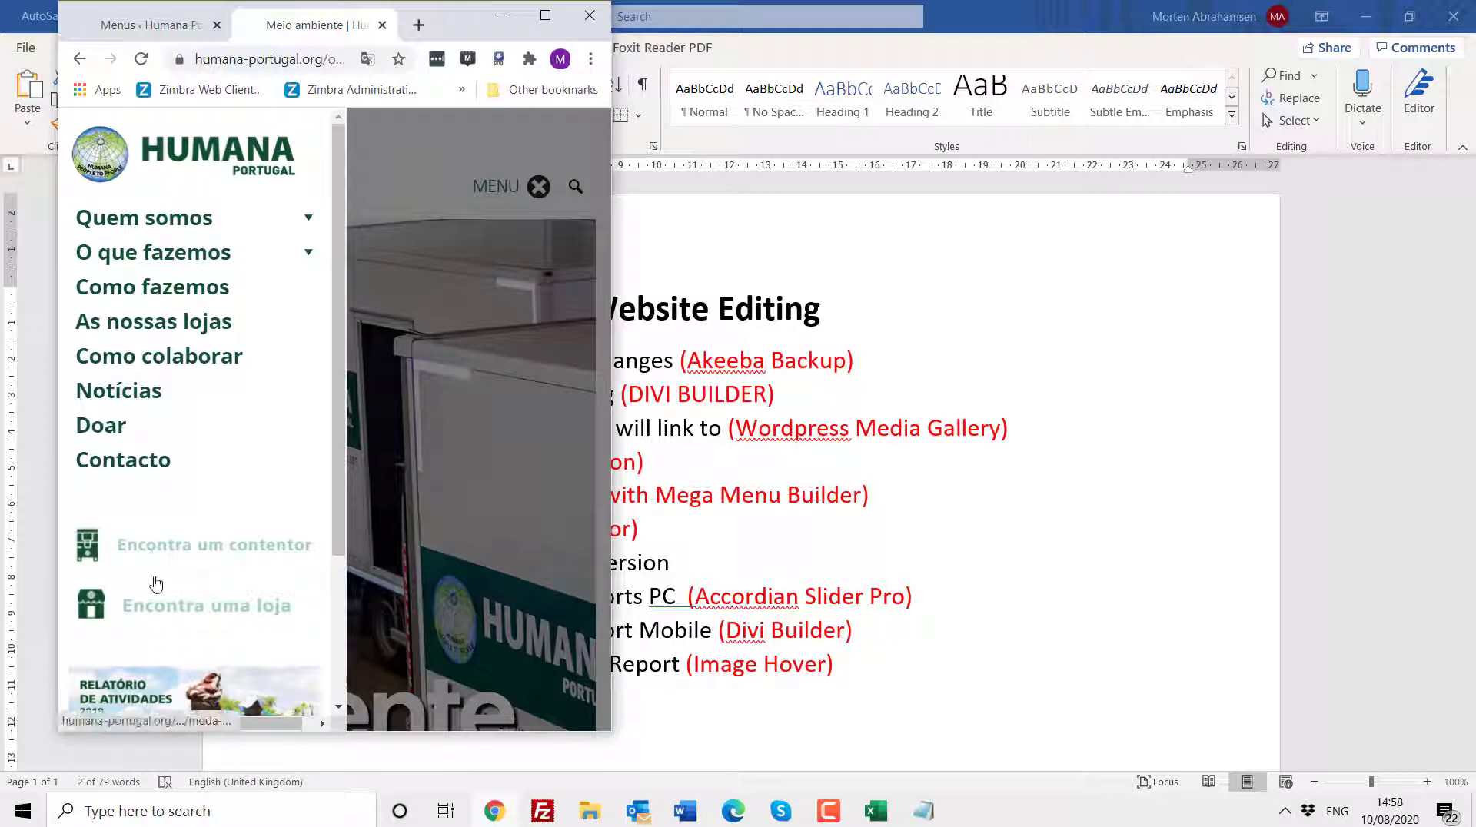
scroll(163, 615, down, 1)
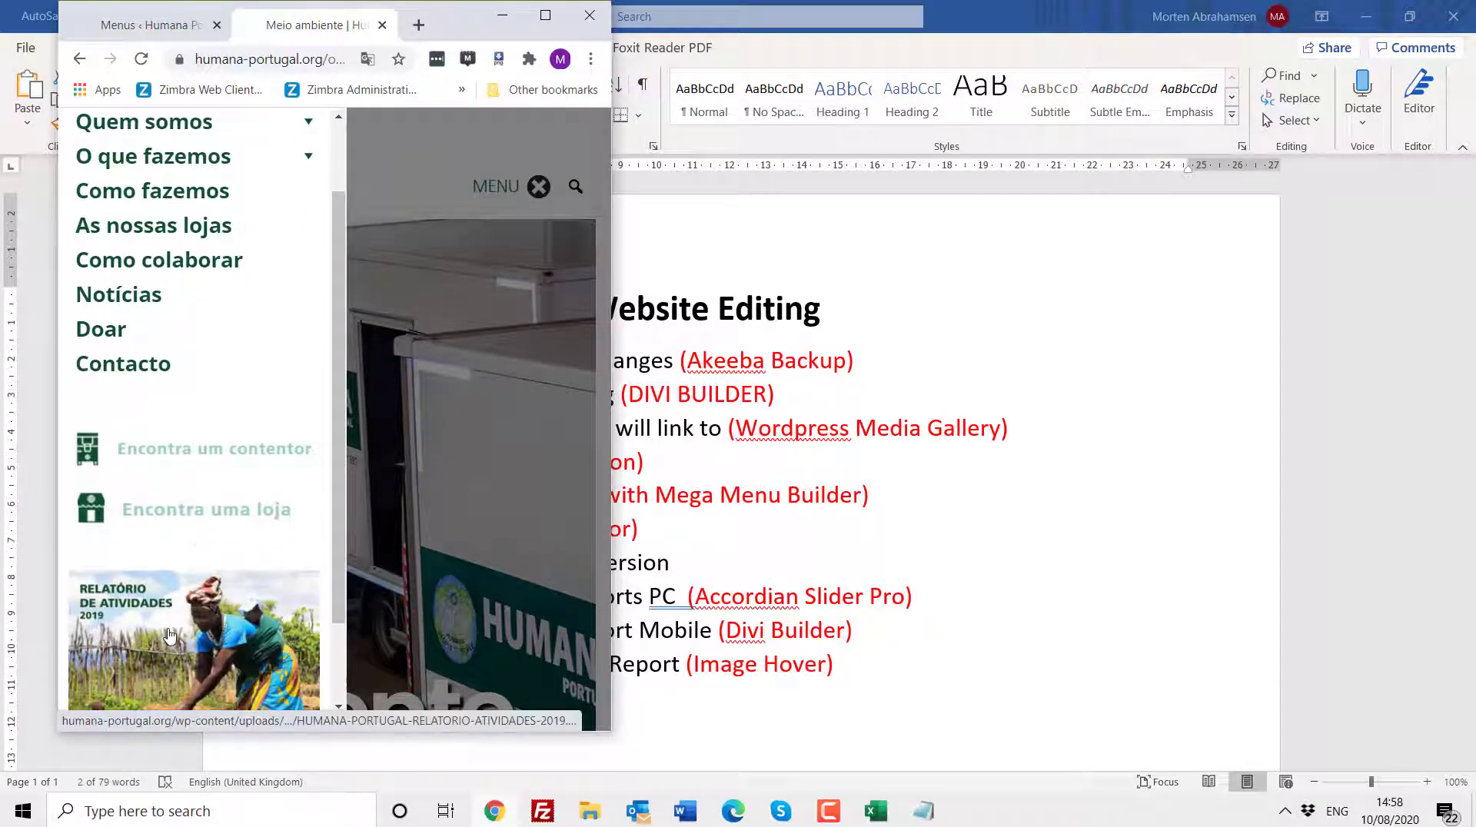
click(545, 17)
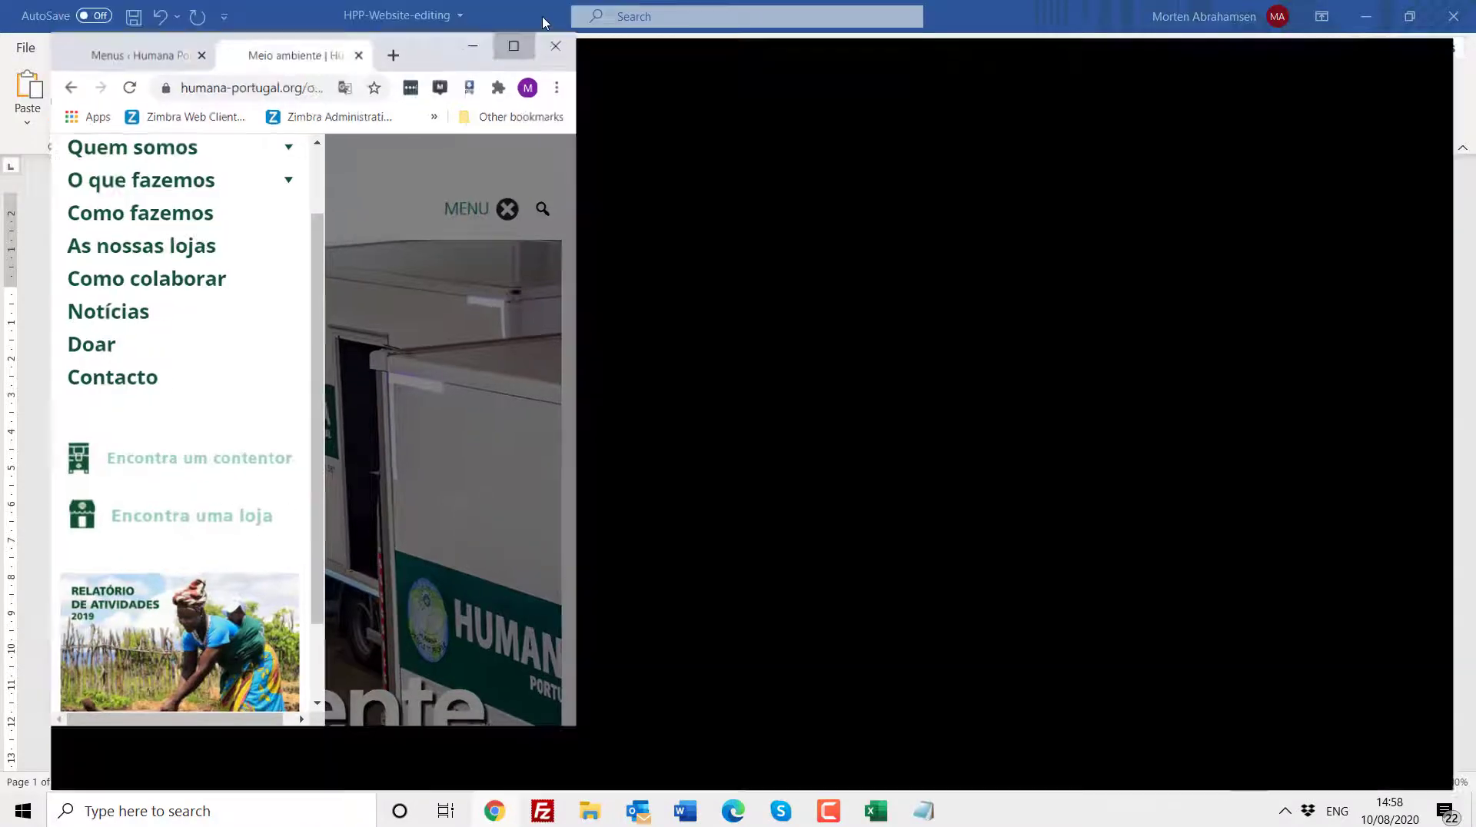
click(129, 17)
- Inspect the Logo Mobile ONLY item's Mega Menu settings and replacement HTML, then close the dialog
mouse_move(562, 288)
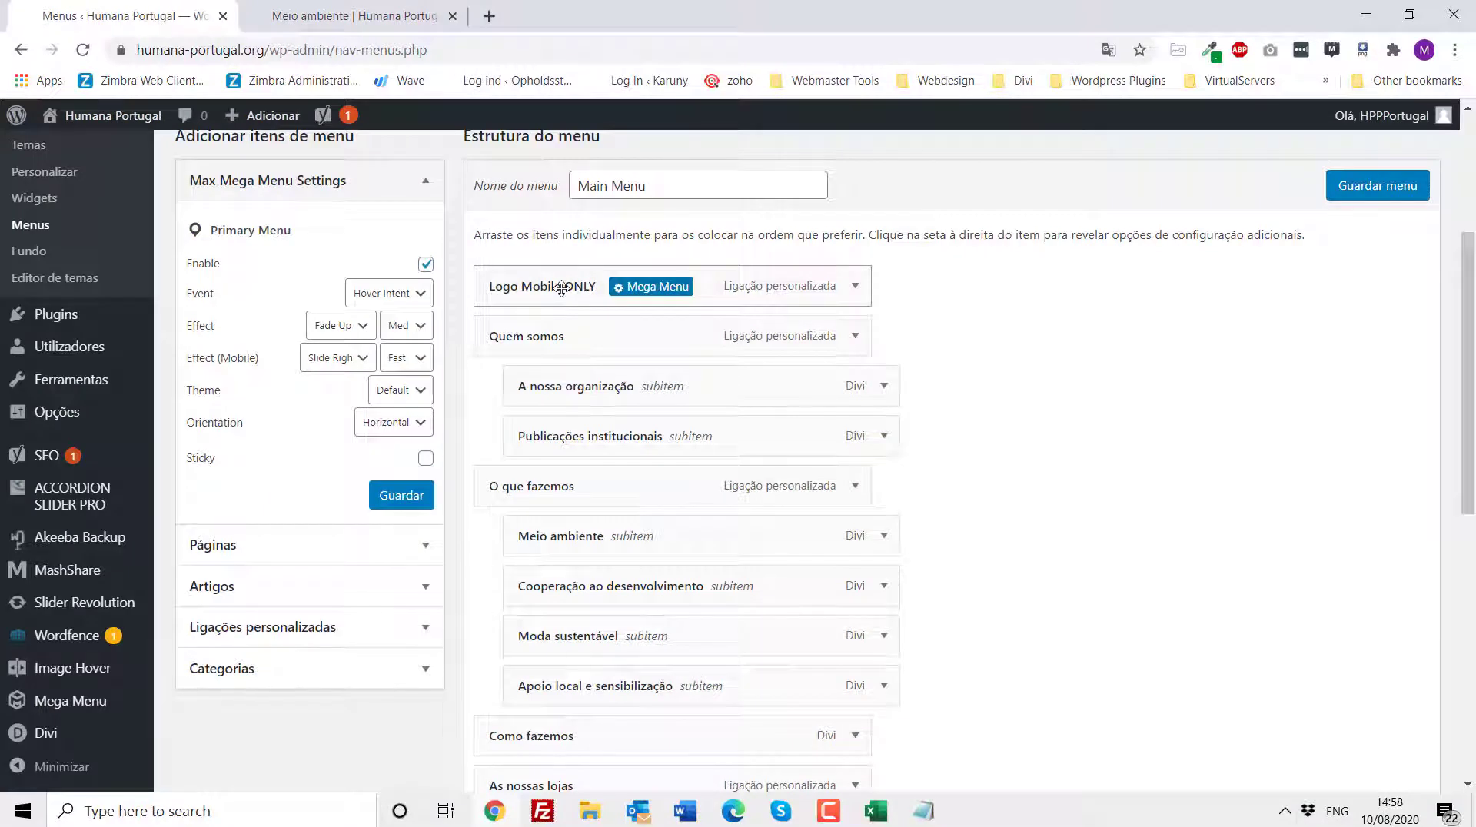
click(654, 293)
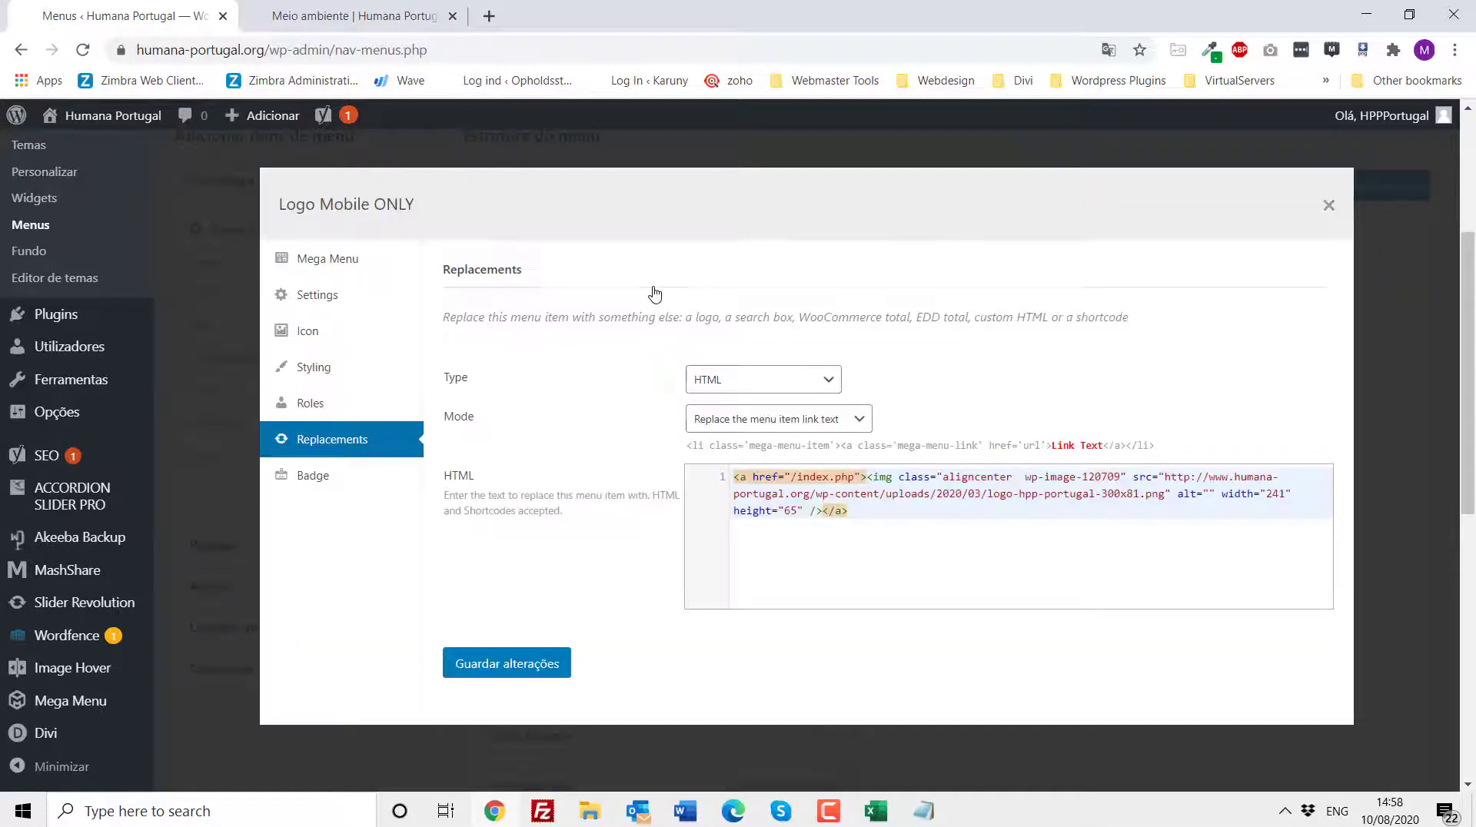
click(331, 305)
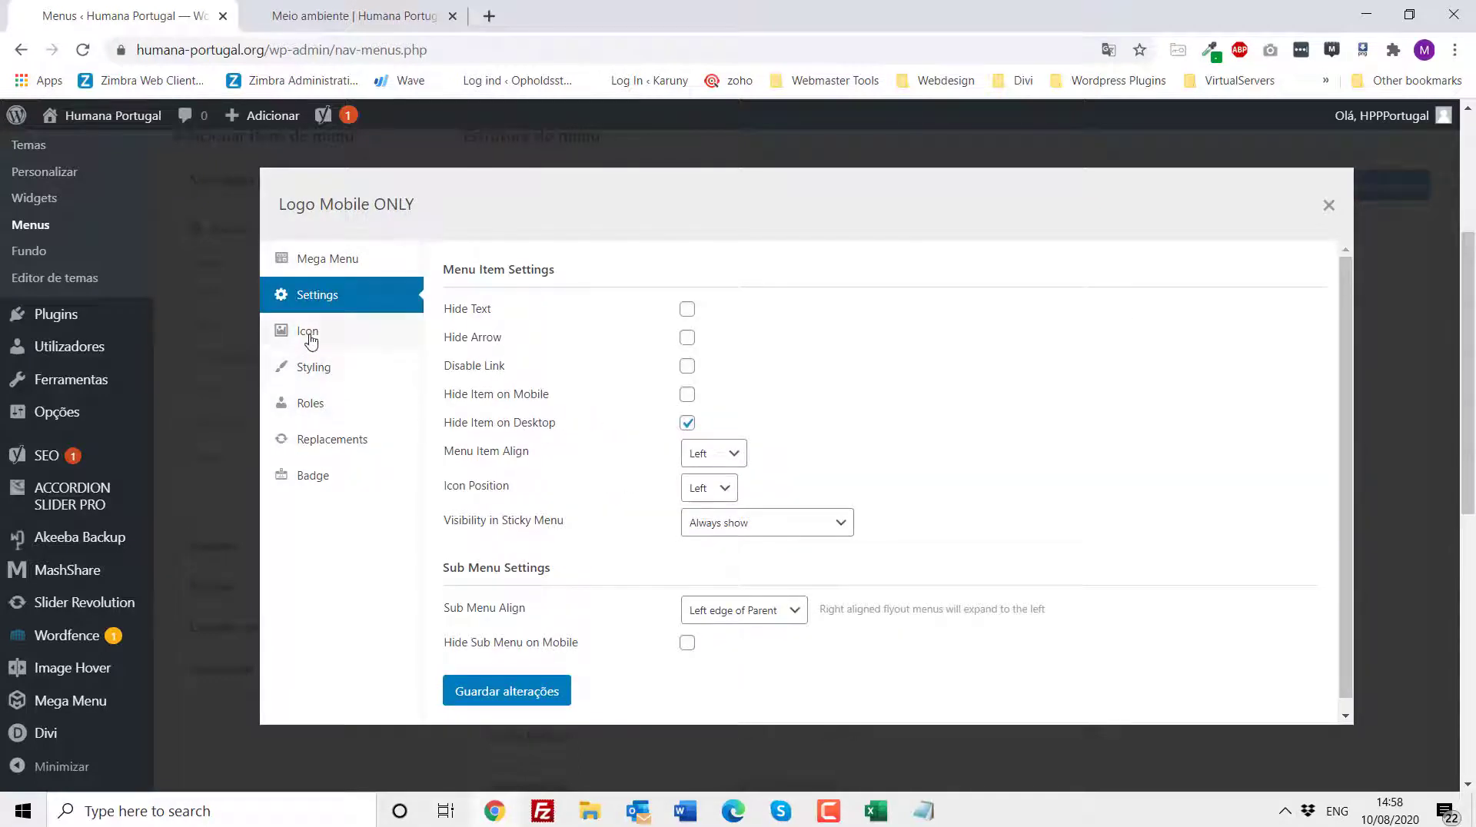
click(332, 446)
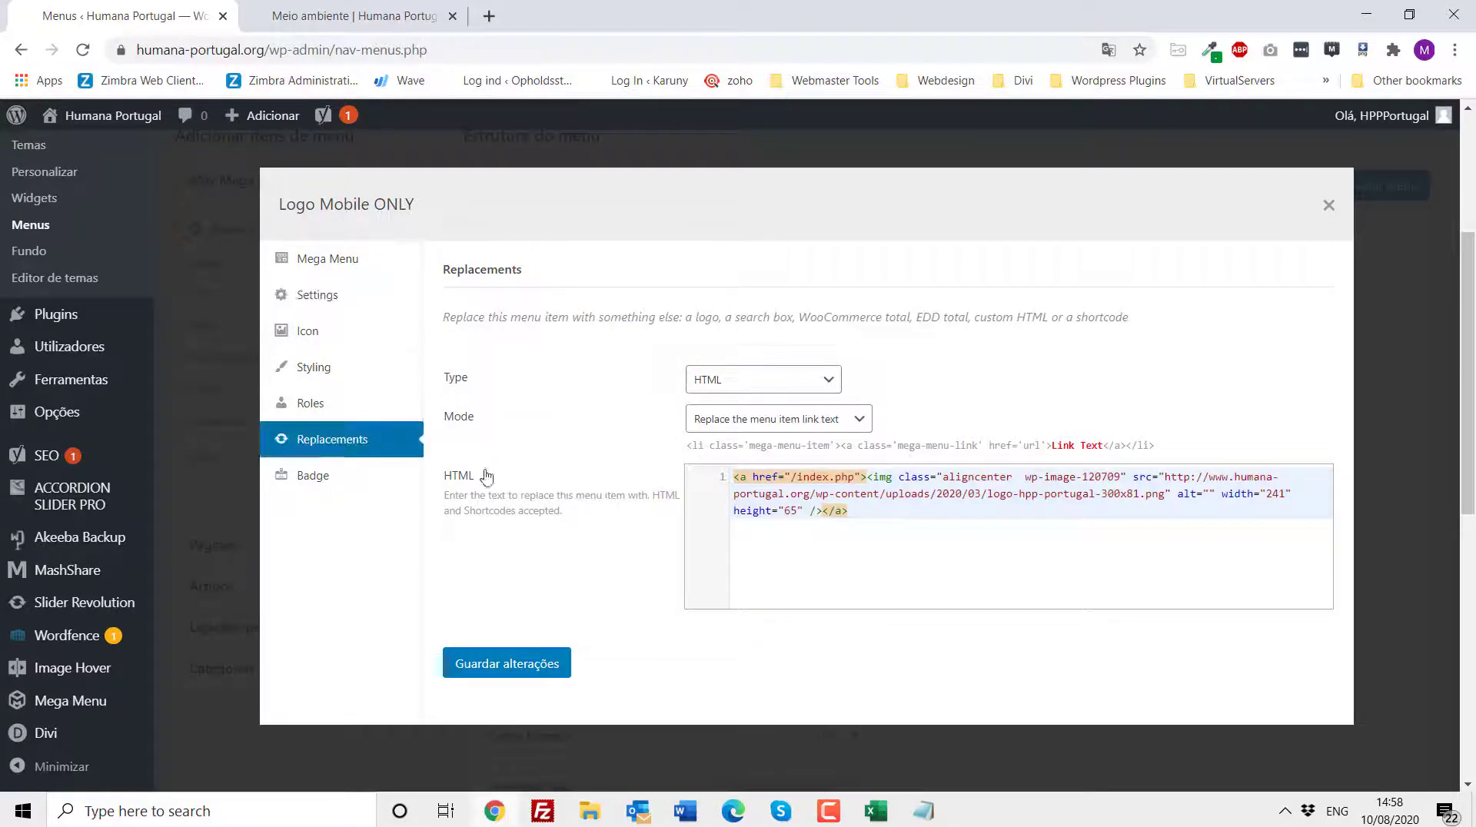
click(873, 519)
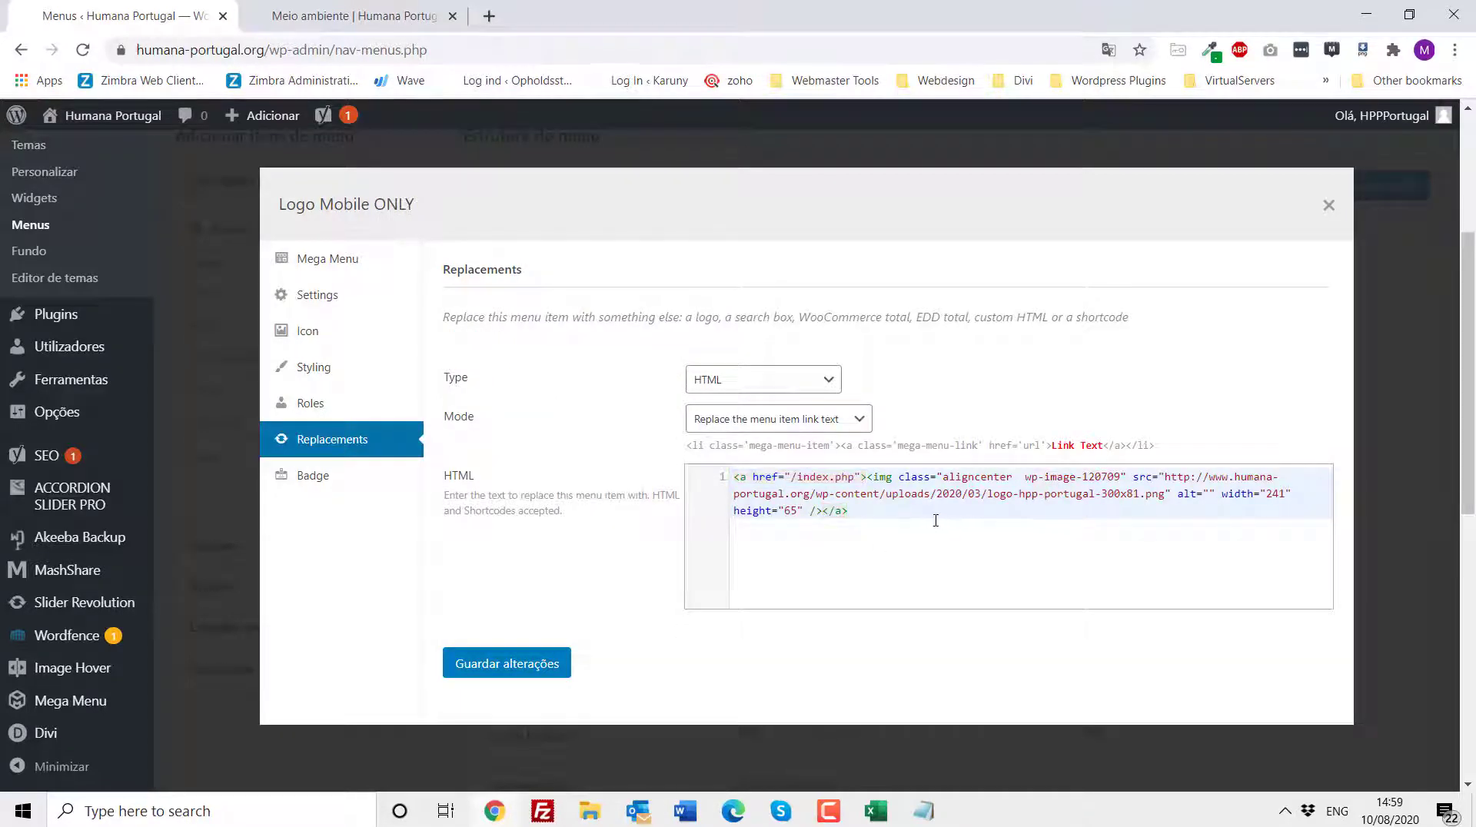
key(ctrl+a)
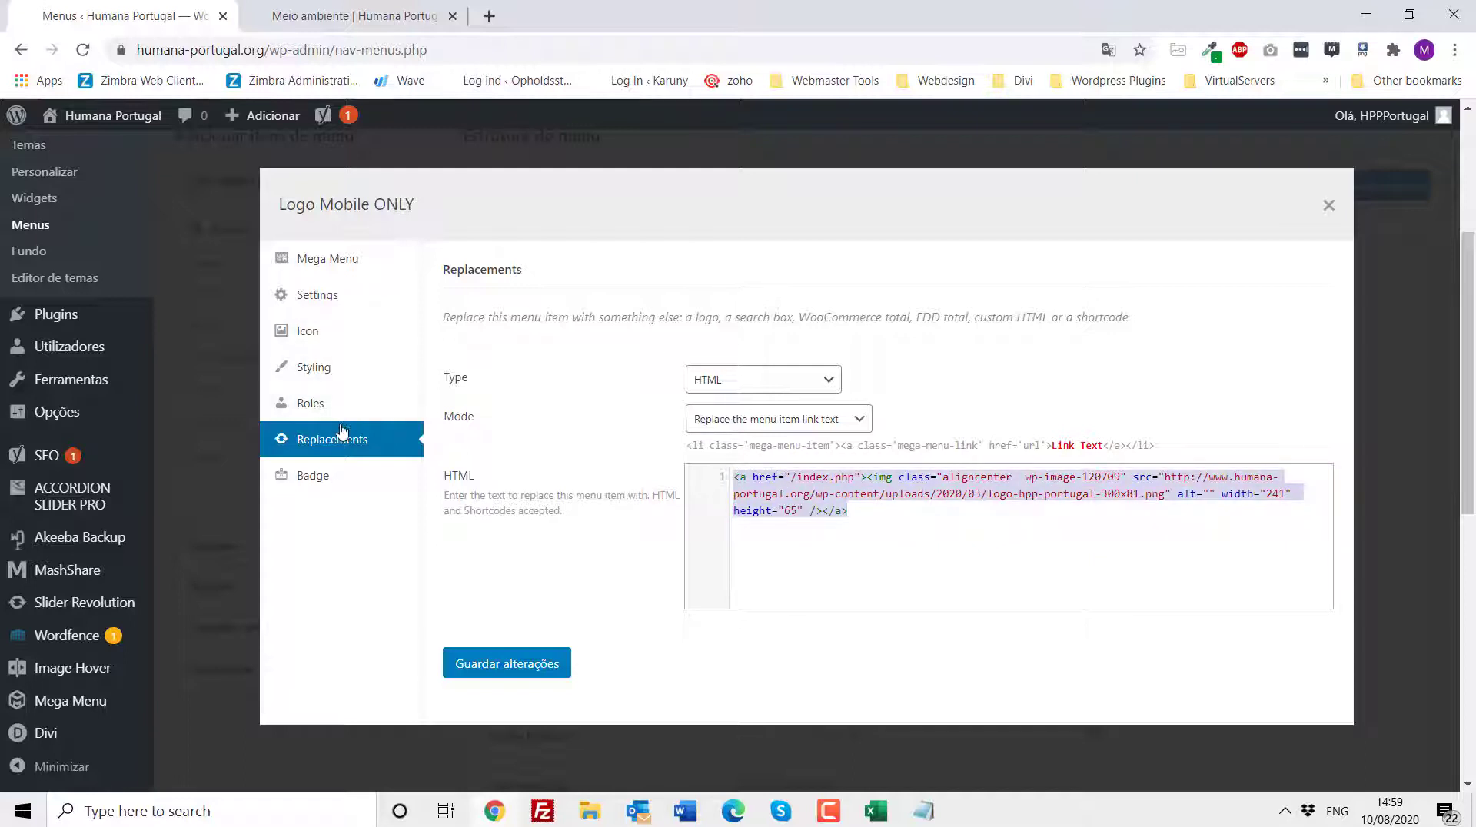
click(957, 495)
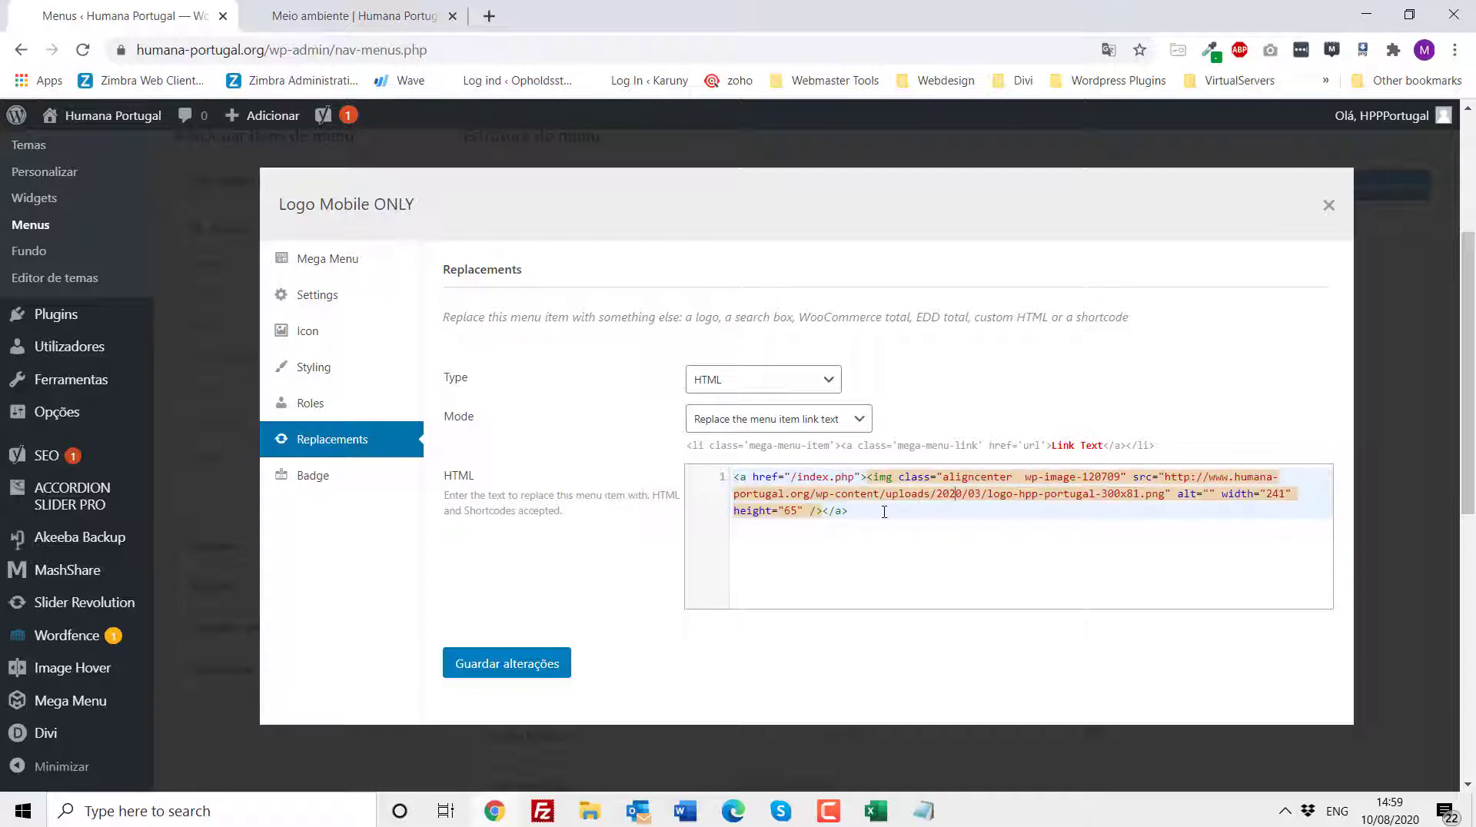
click(1321, 209)
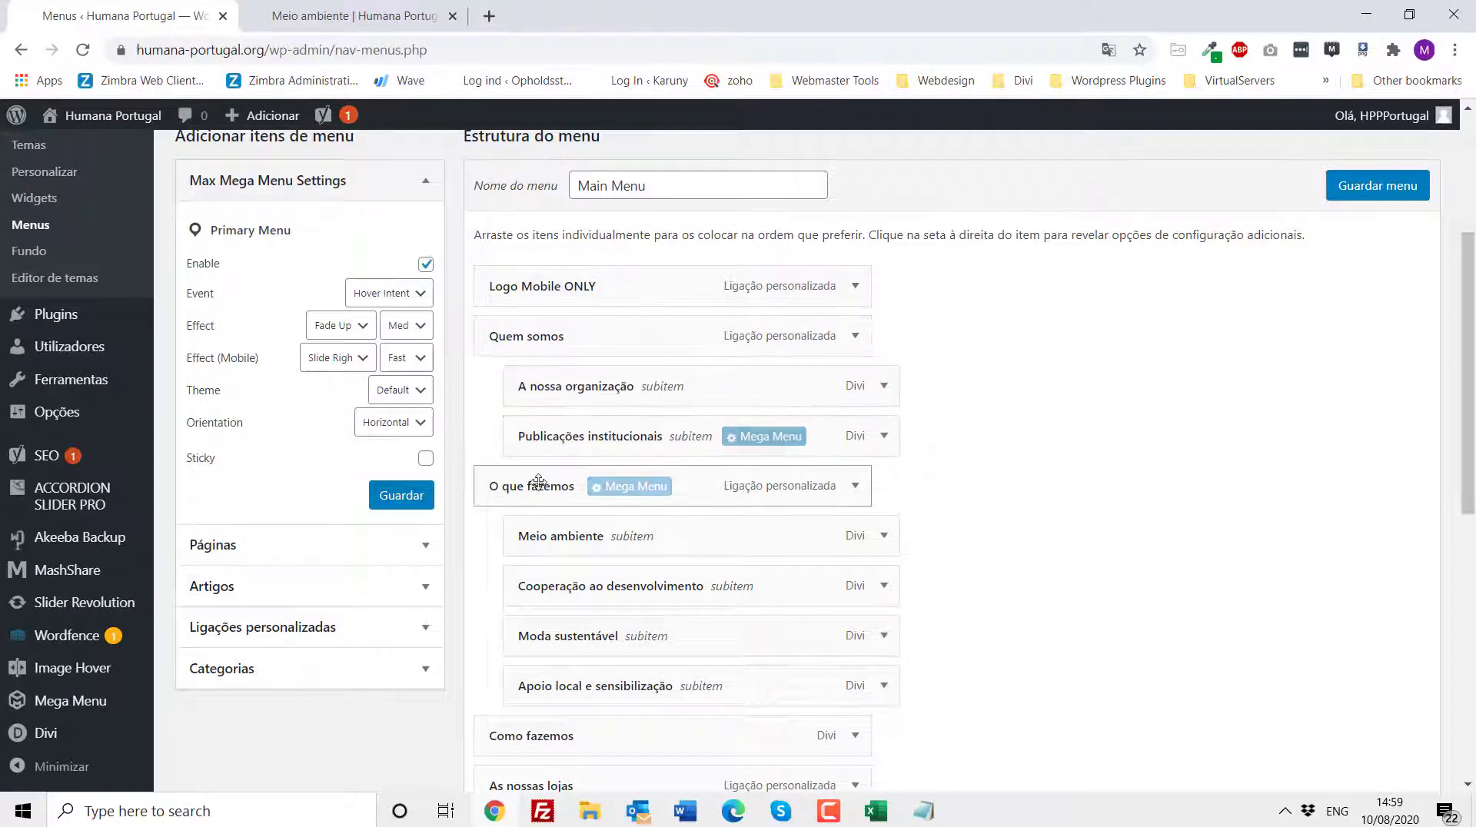
- Scroll through the remaining menu items down to the menu options and back up
scroll(541, 476, down, 4)
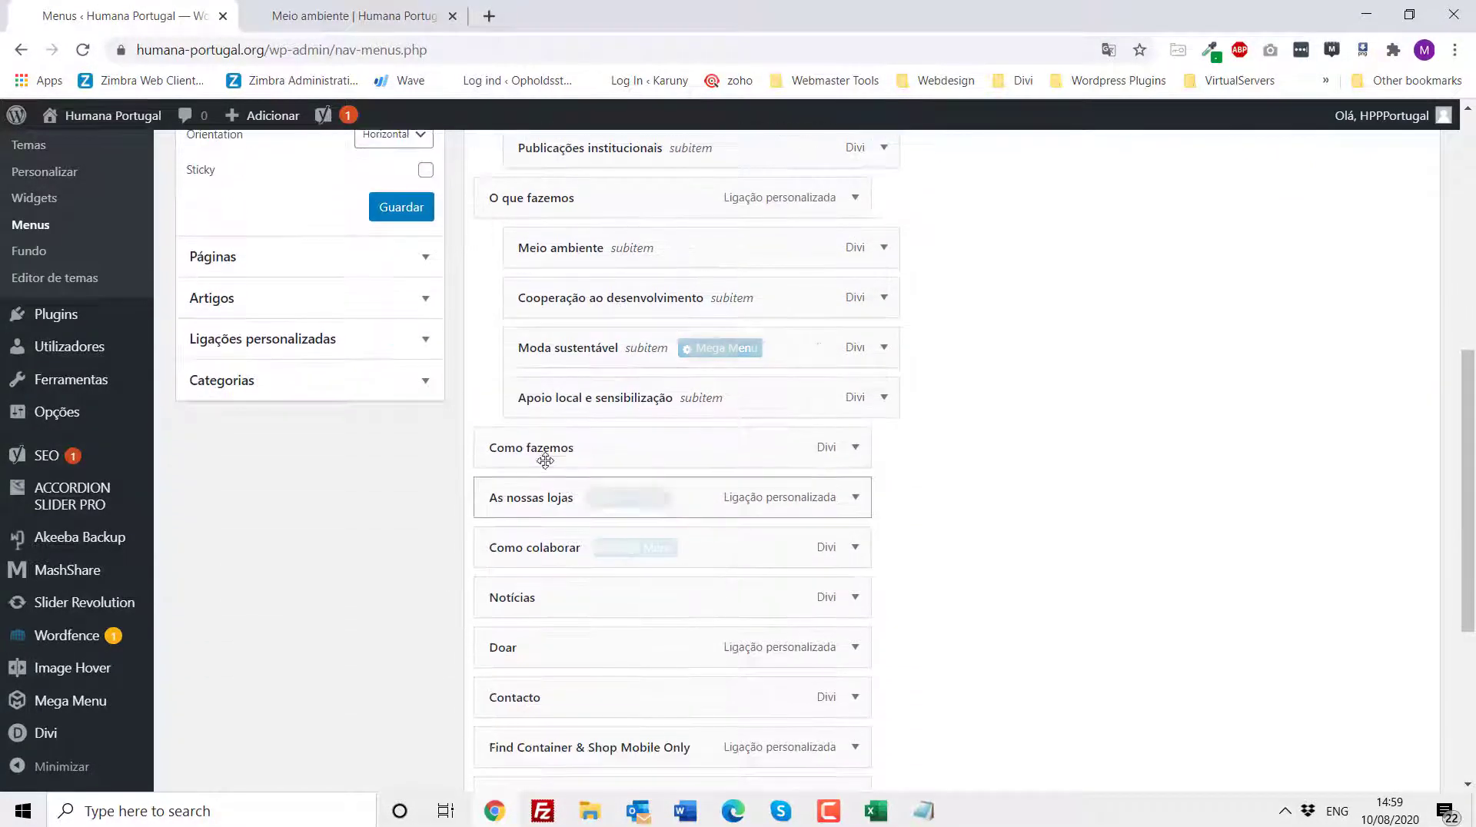
scroll(542, 600, down, 4)
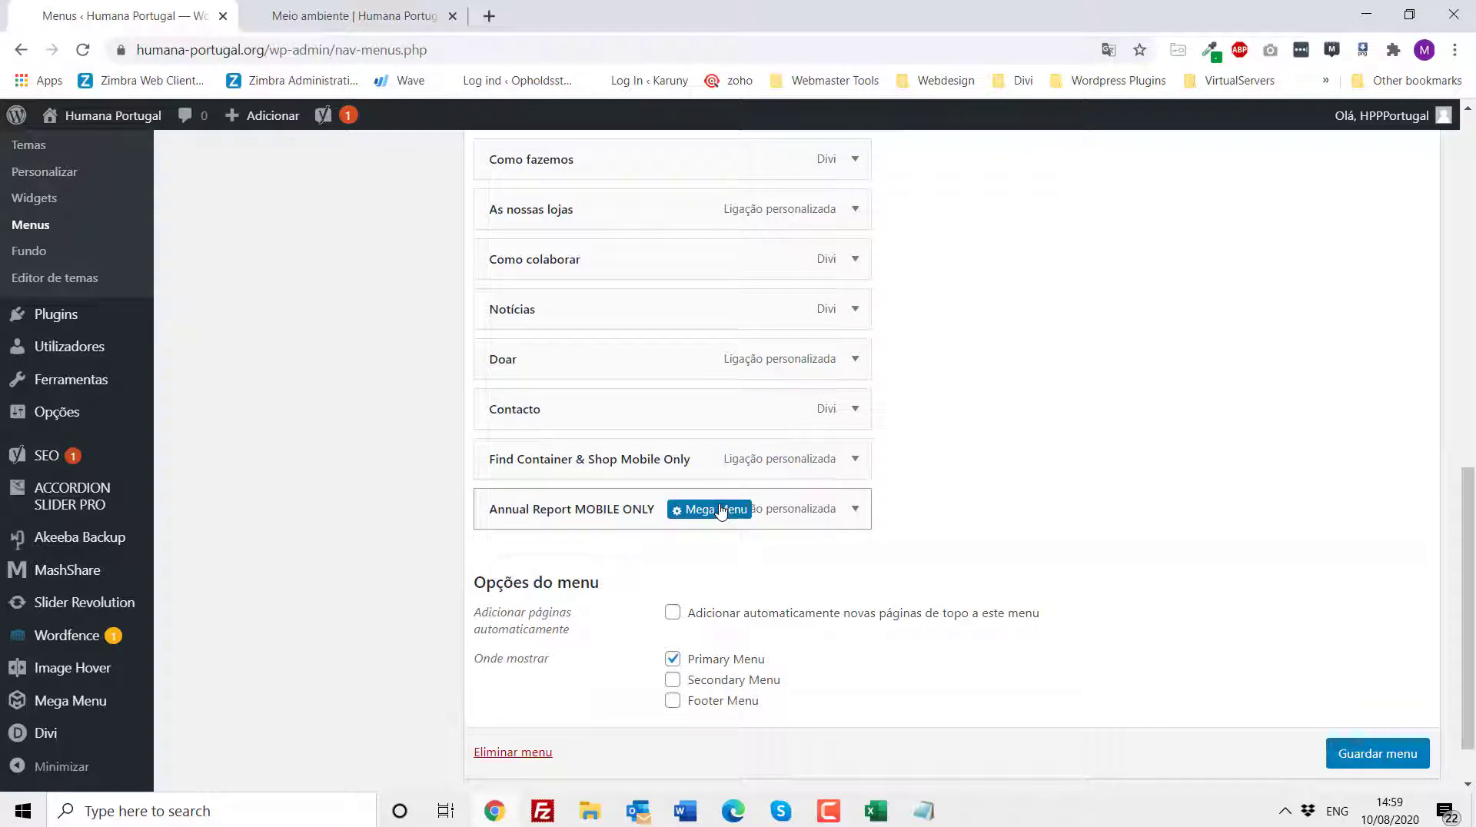
scroll(361, 523, up, 6)
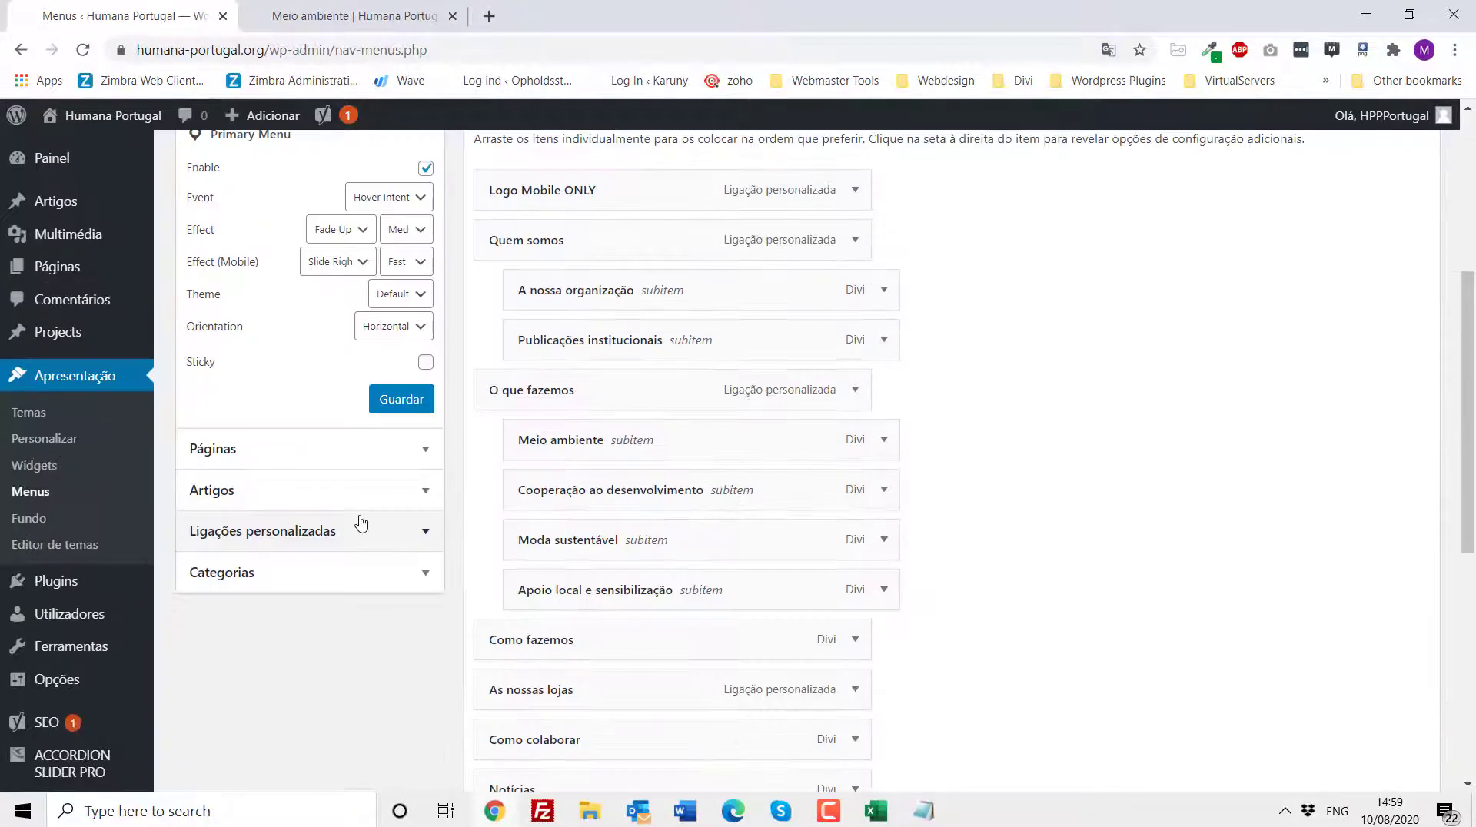
scroll(361, 523, up, 5)
scroll(305, 502, down, 3)
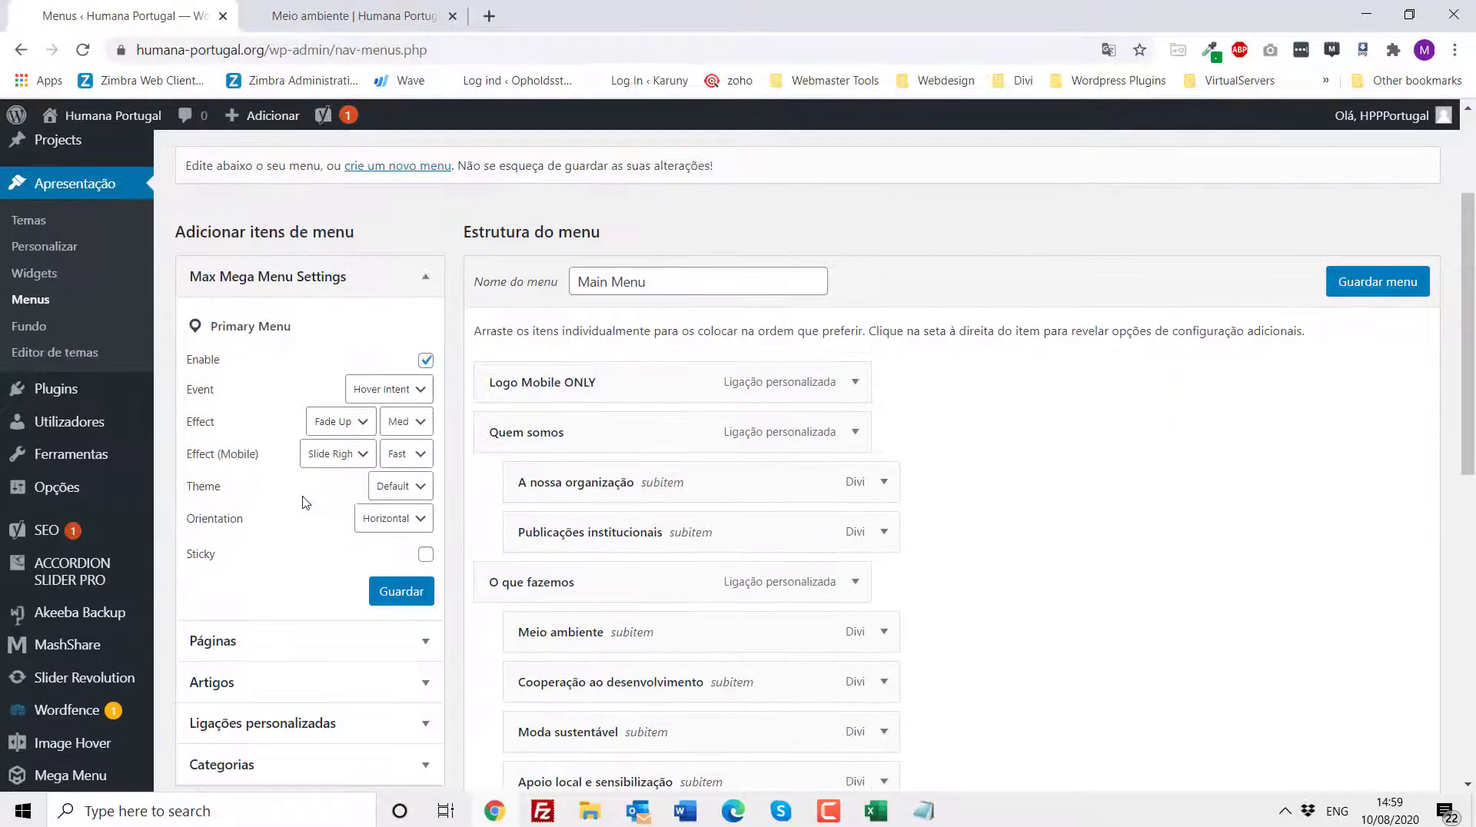
scroll(306, 502, down, 3)
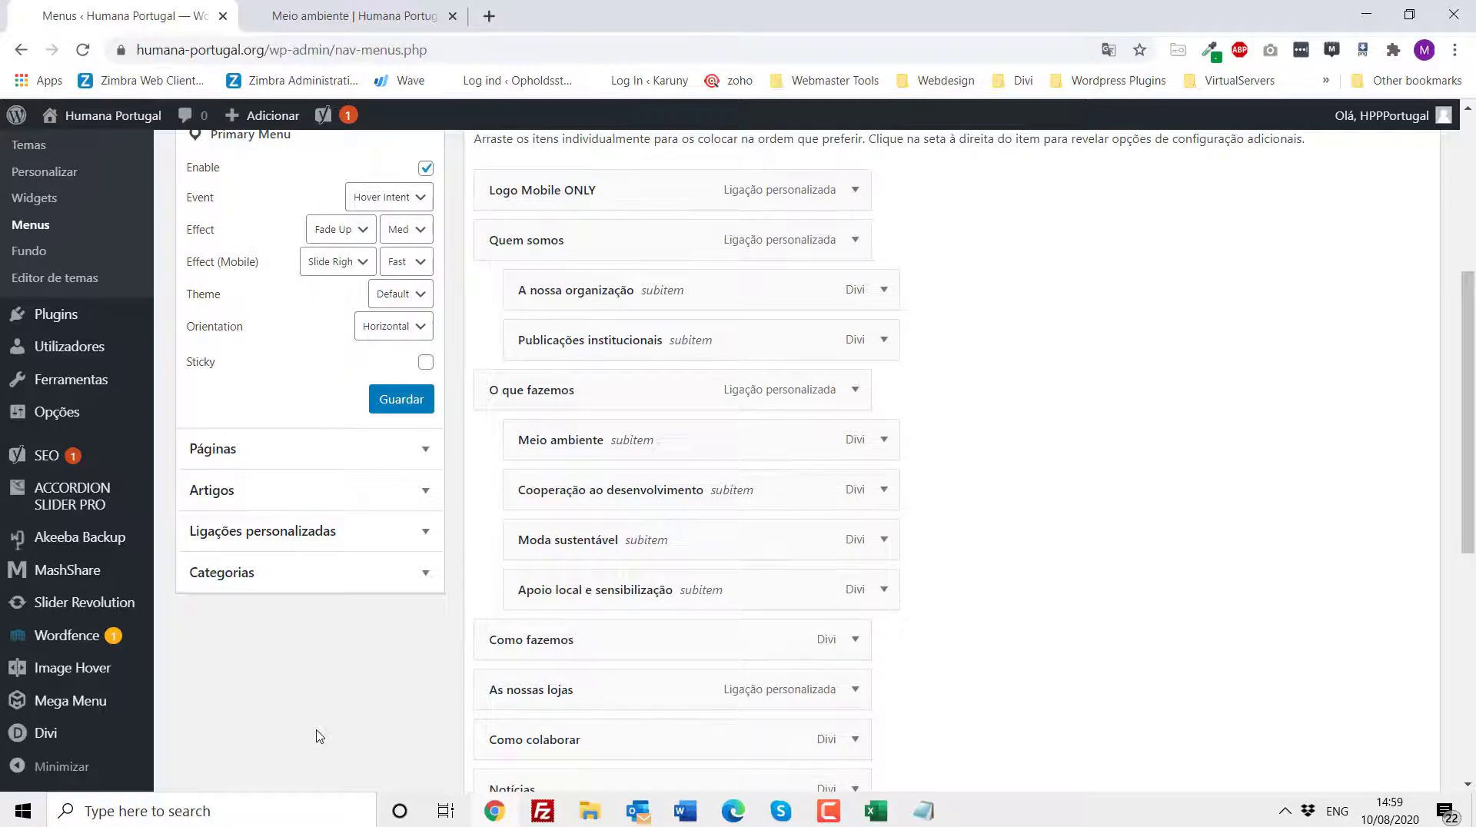
scroll(320, 736, up, 5)
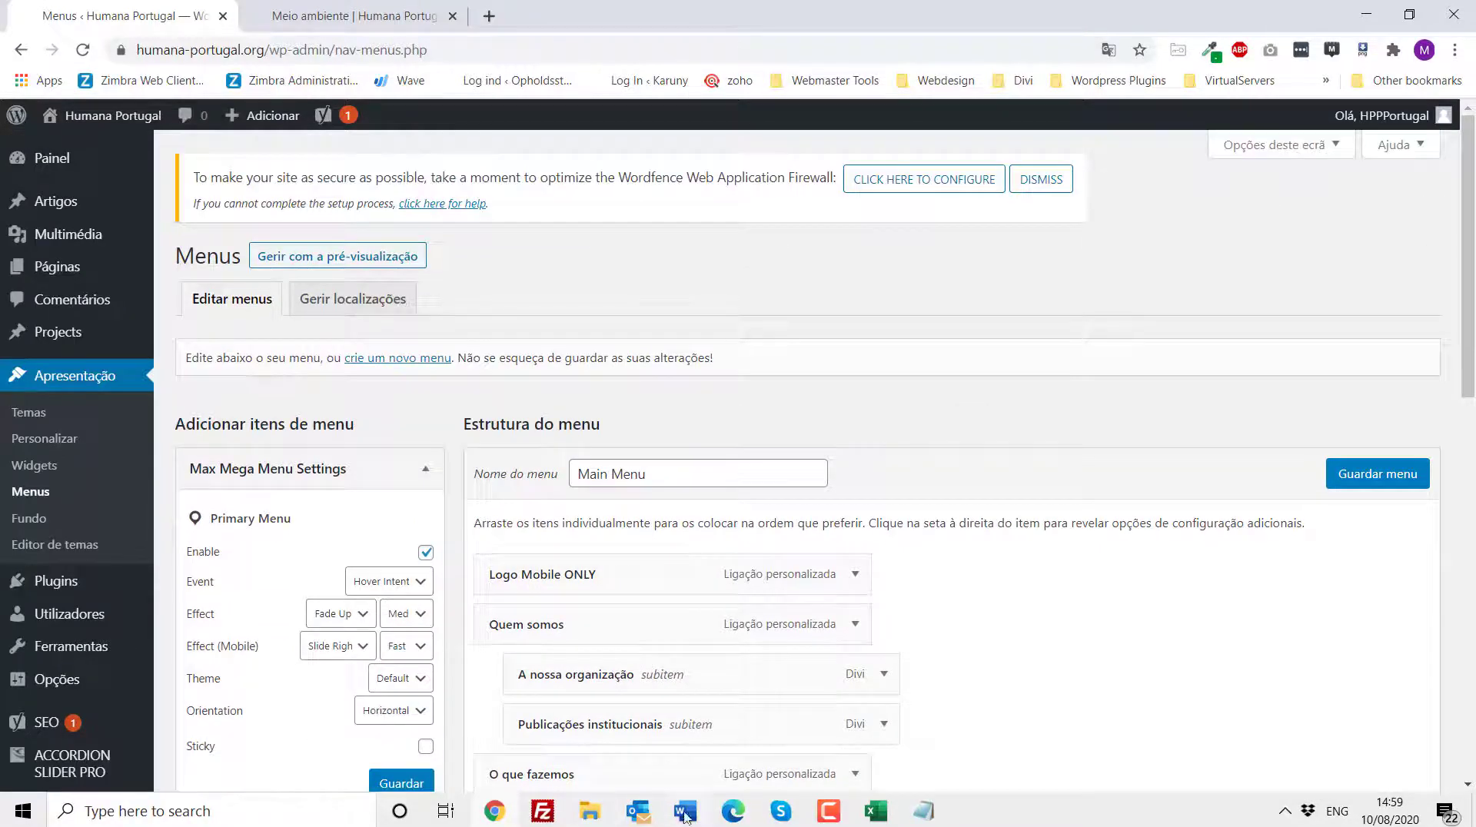
- Highlight the In article editing item in the Word checklist, then open the Posts list in WordPress
click(685, 813)
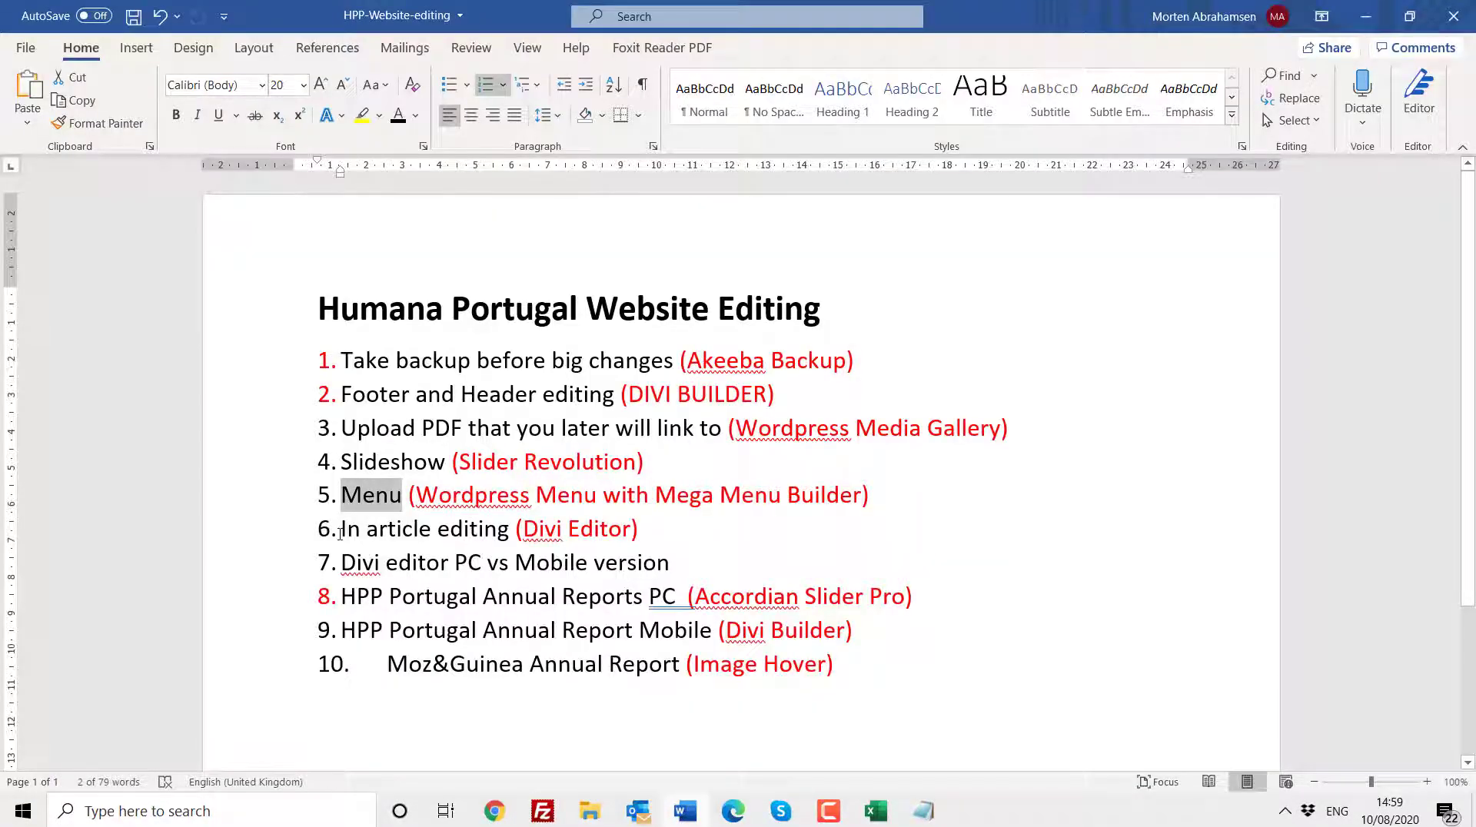
drag(341, 530, 480, 541)
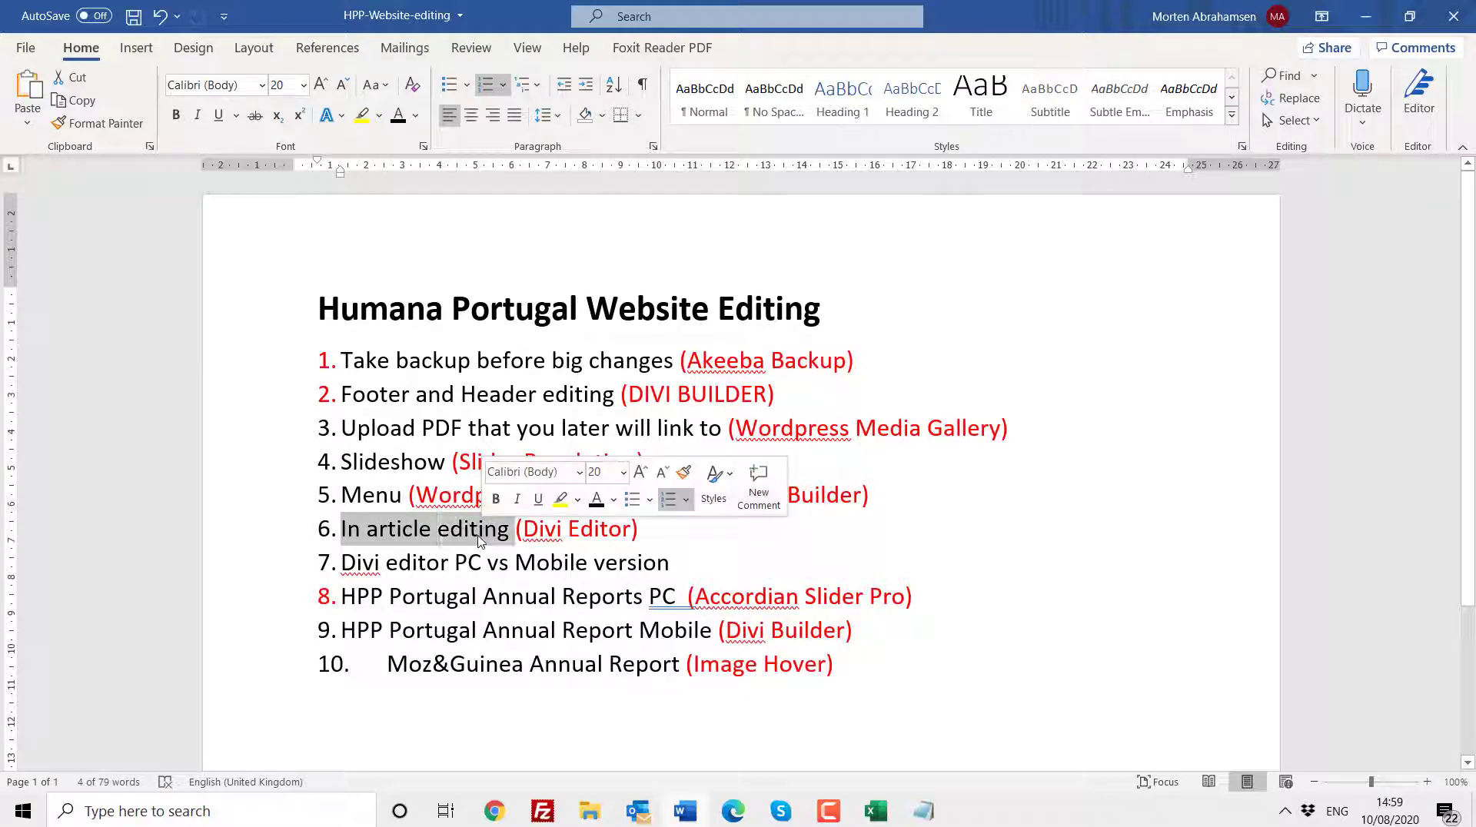
click(494, 811)
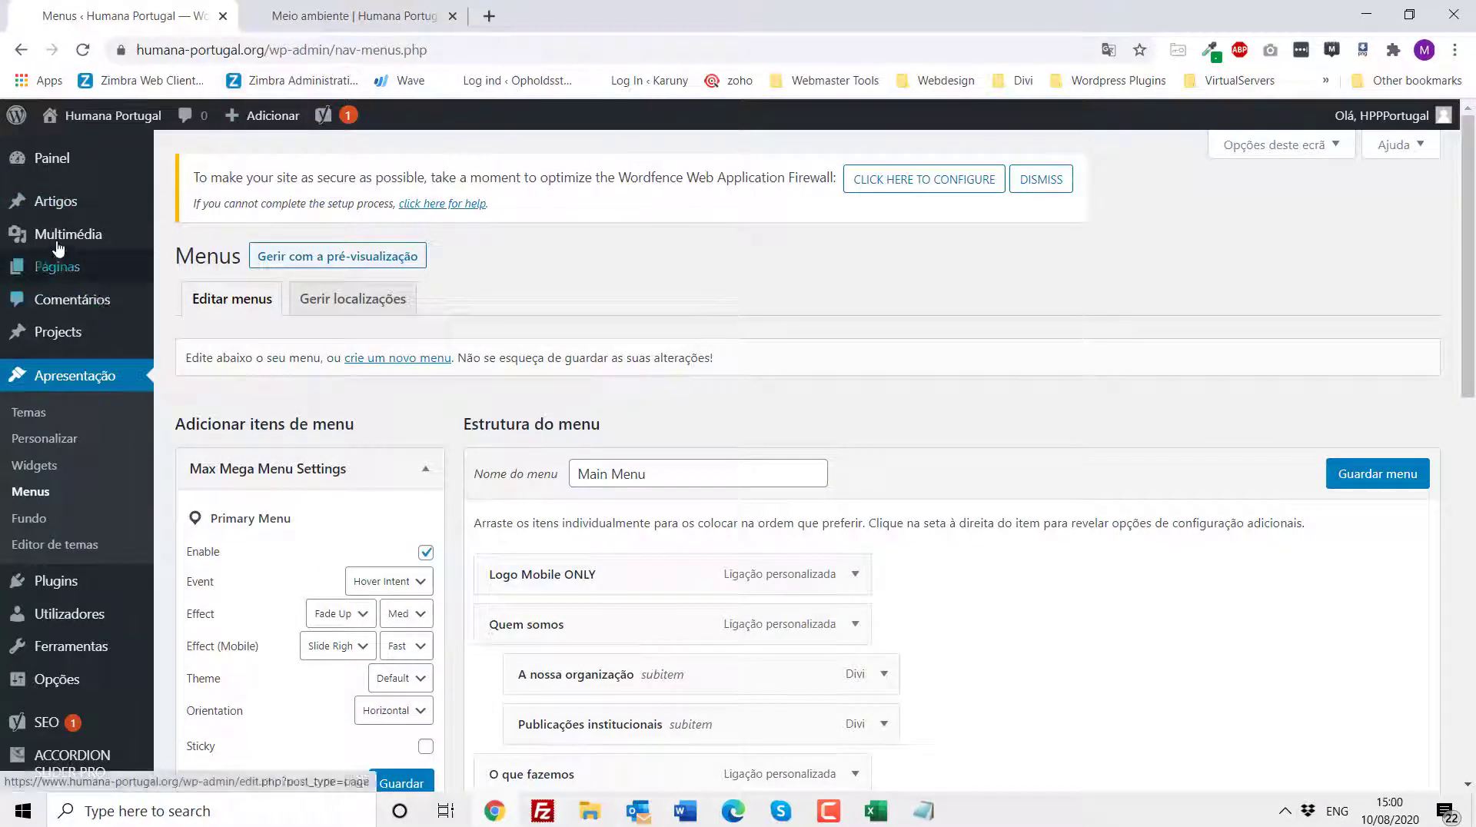
click(54, 209)
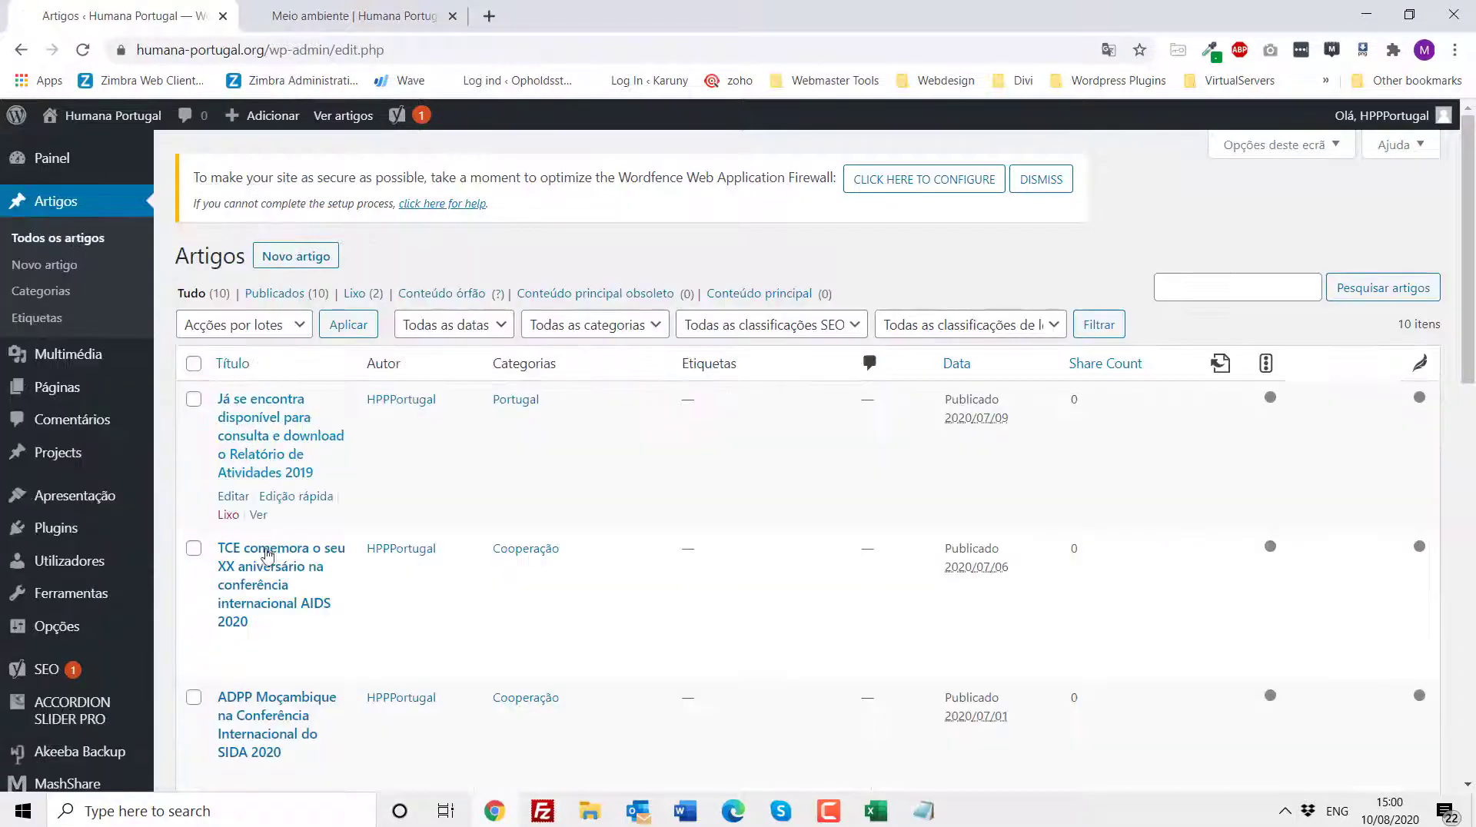
- Switch to the site tab, open the A nossa organização page from the Quem somos menu and enable the Visual Builder
scroll(320, 634, down, 10)
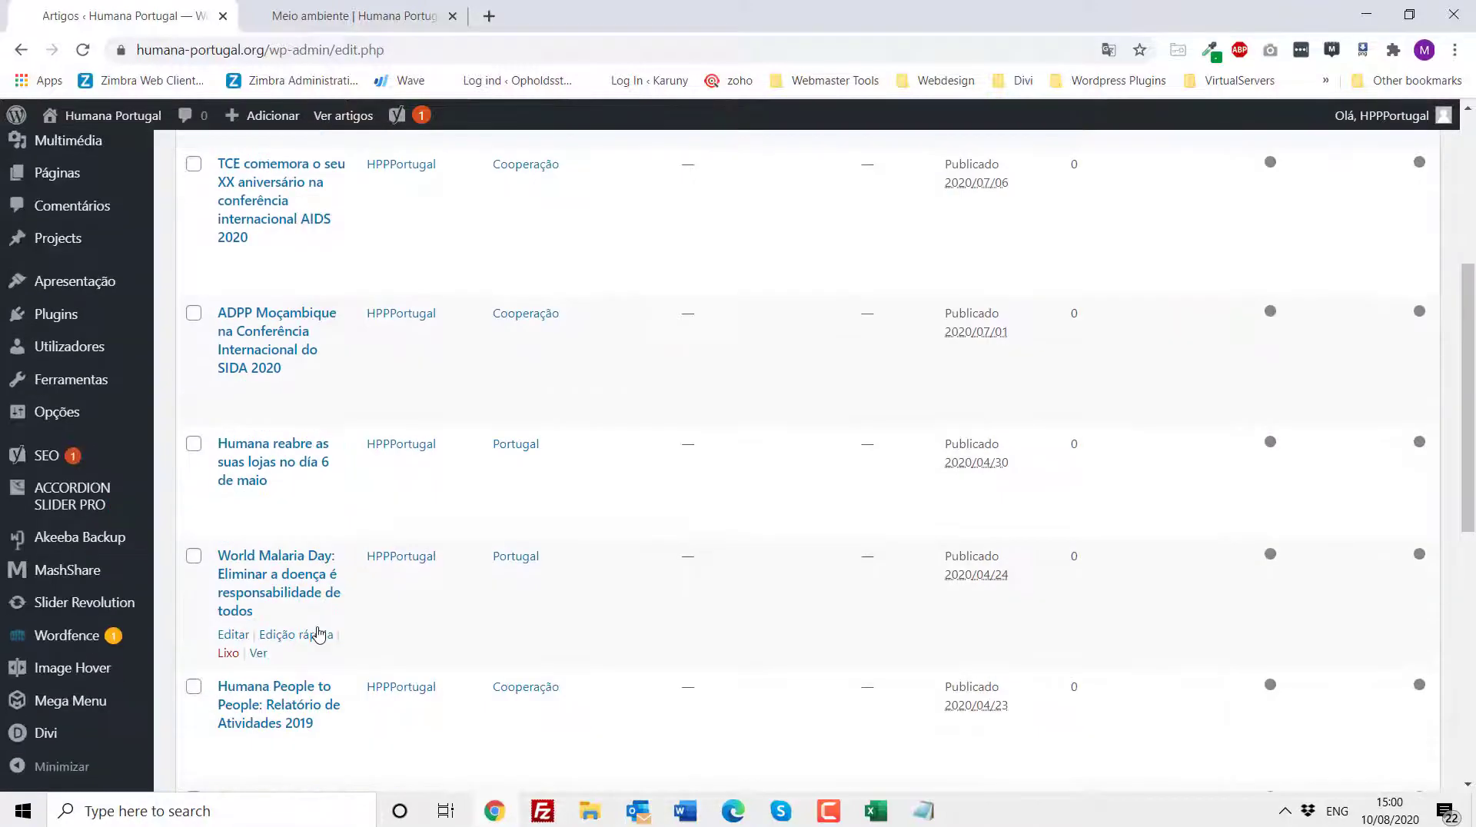
scroll(307, 619, up, 10)
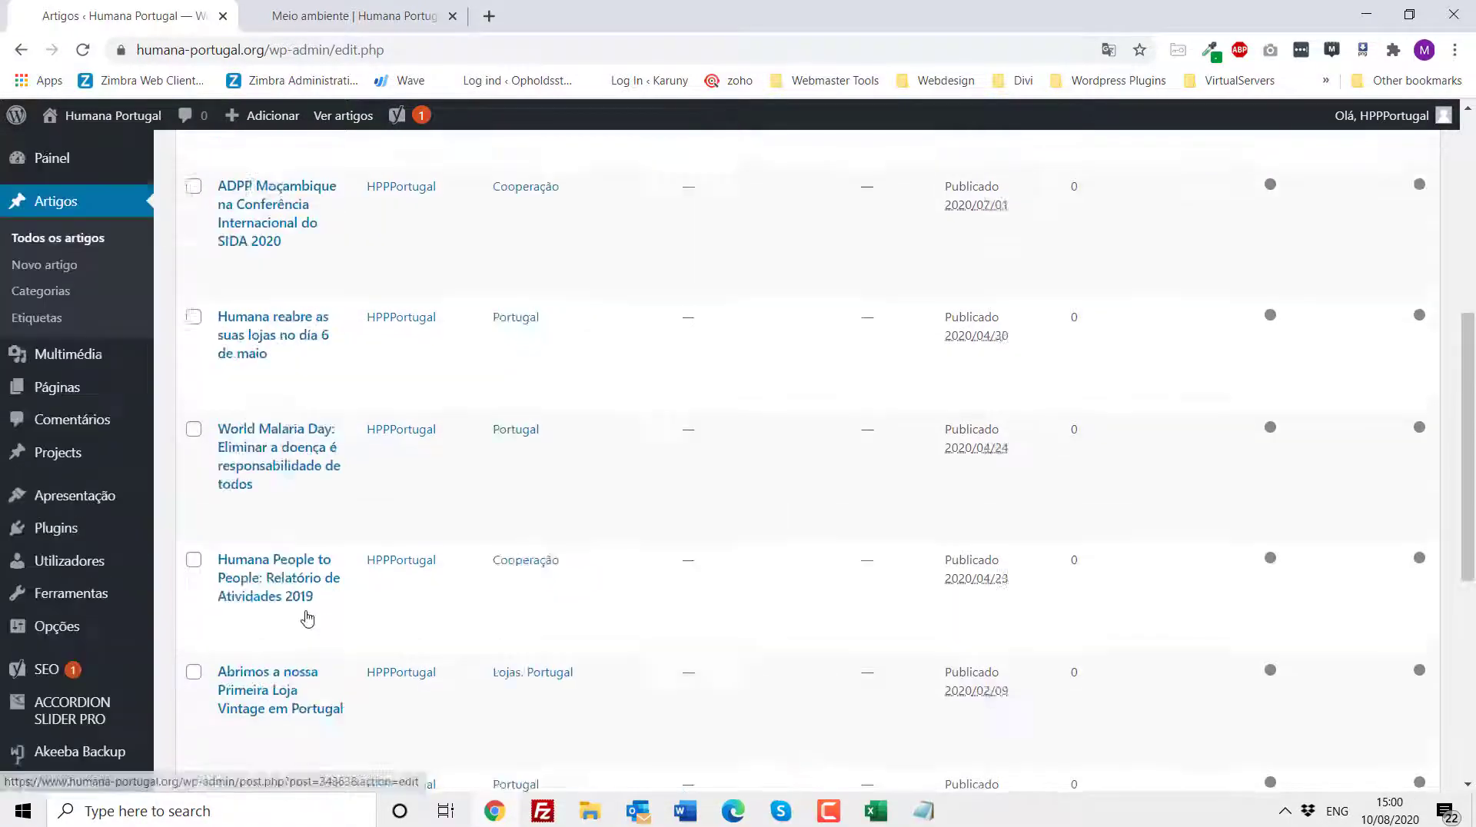
click(317, 17)
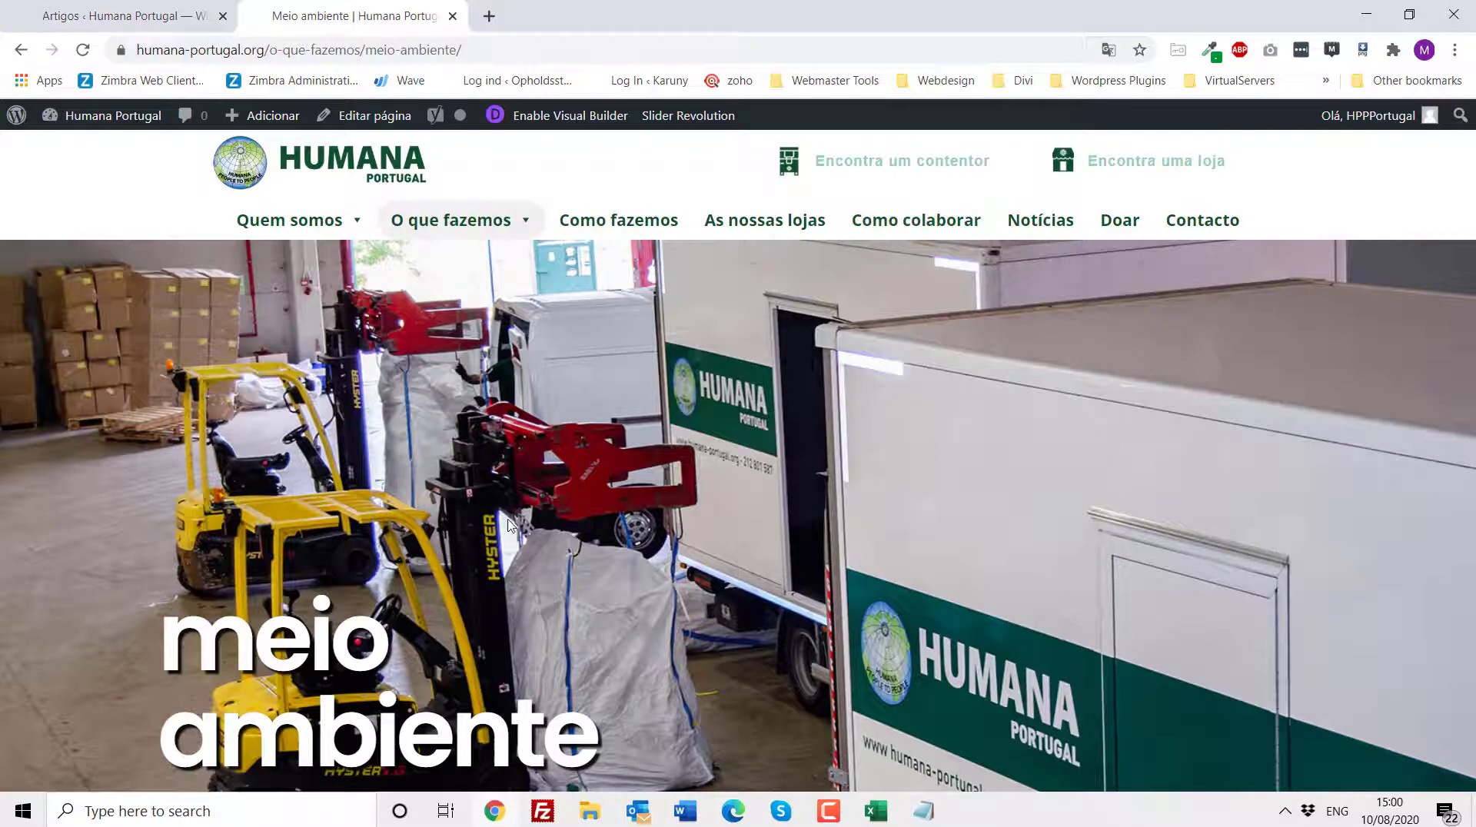
mouse_move(312, 223)
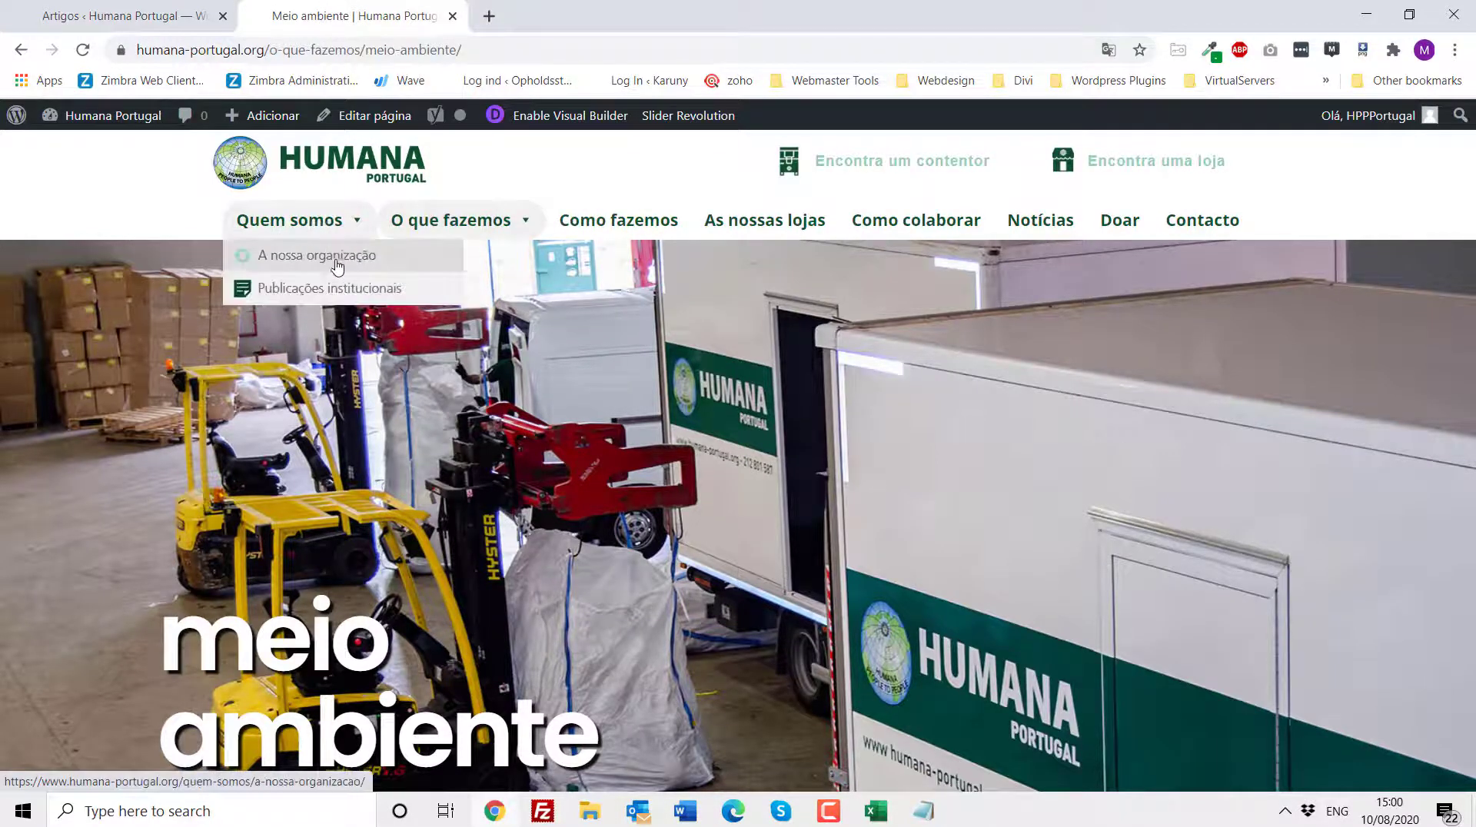
click(343, 260)
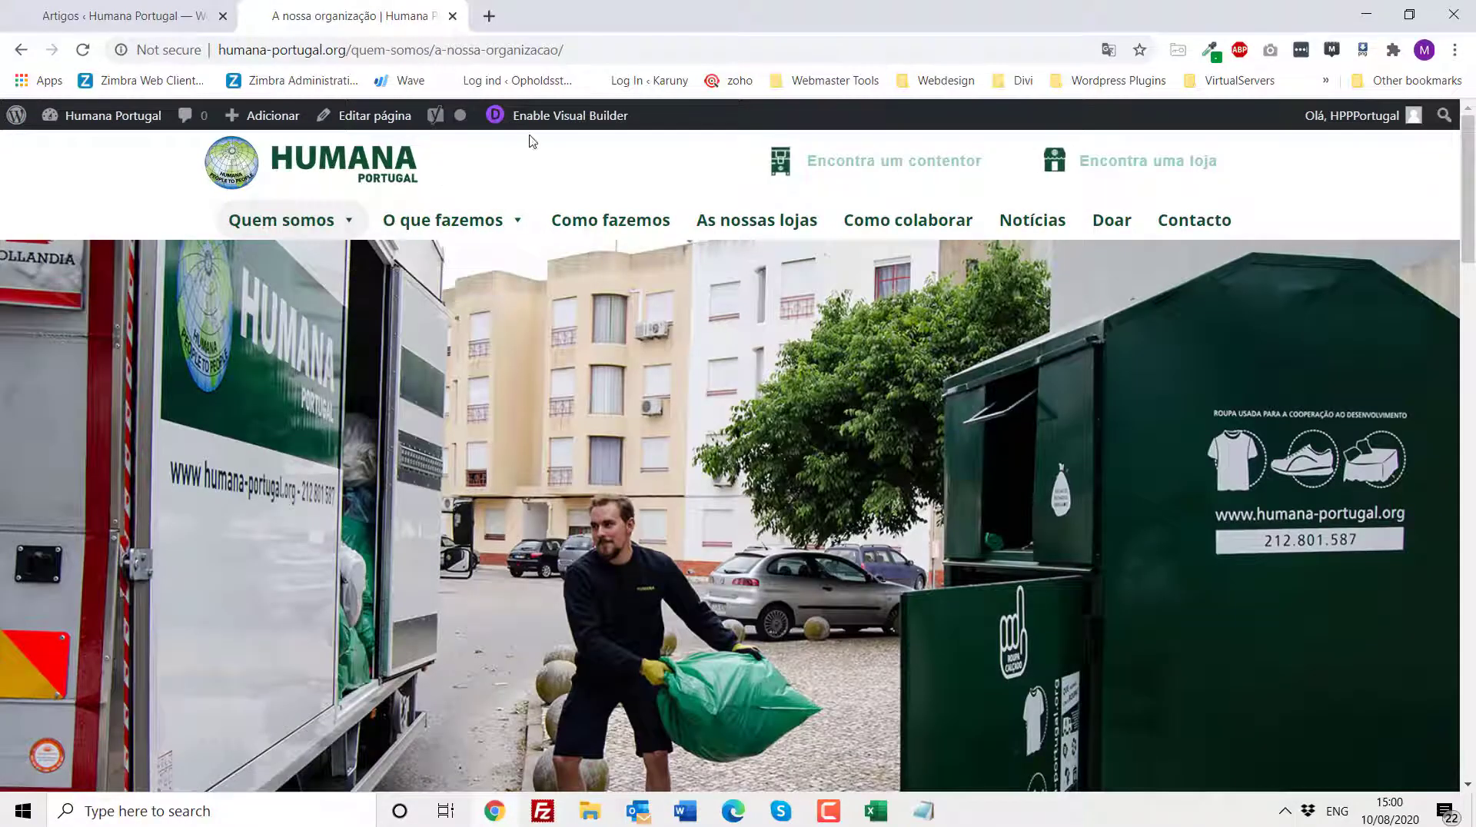
click(565, 117)
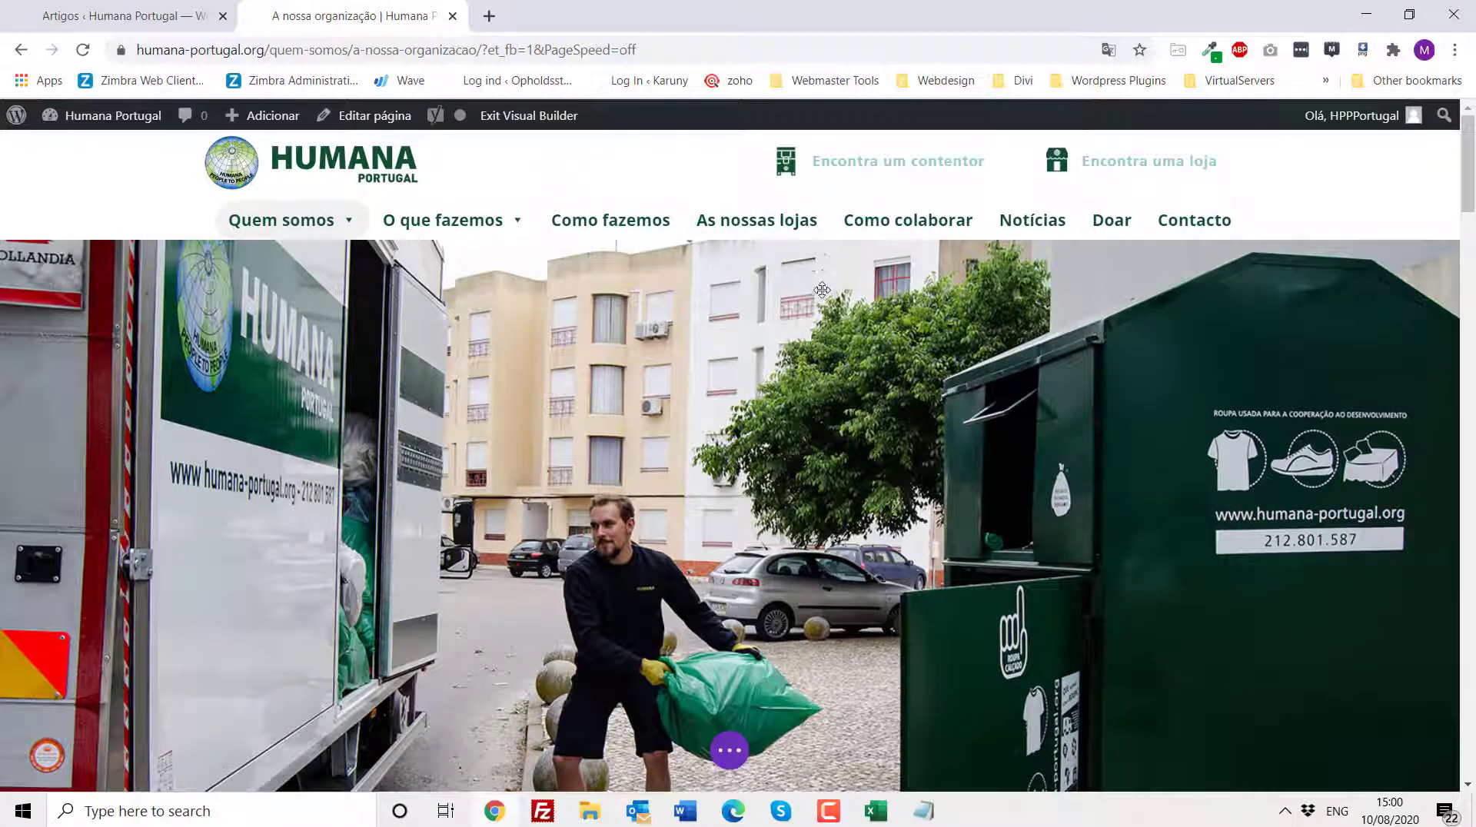
- Open the fullwidth image's settings and its image chooser, then close both without changing the image
scroll(694, 373, down, 1)
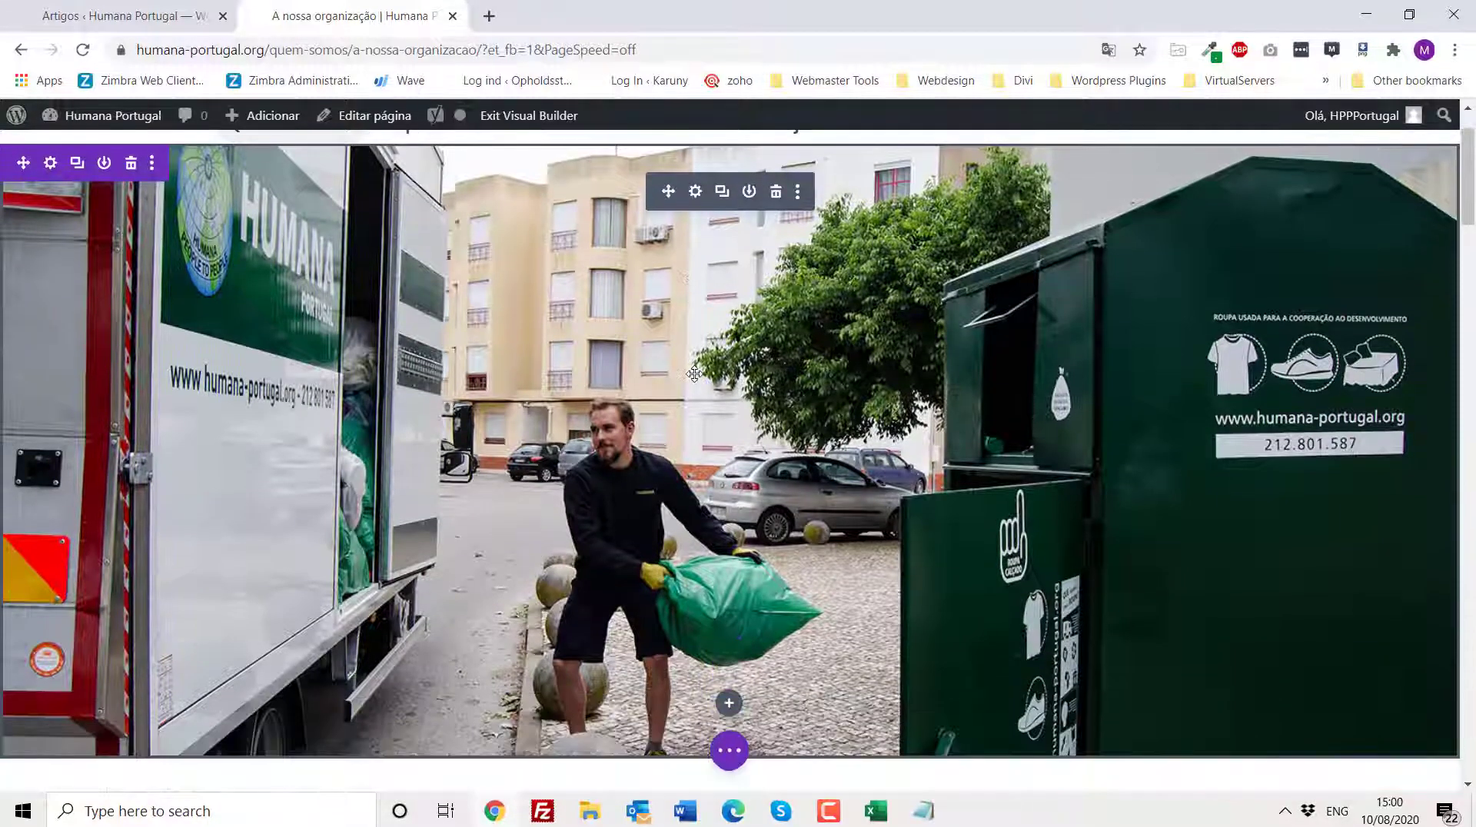
click(694, 193)
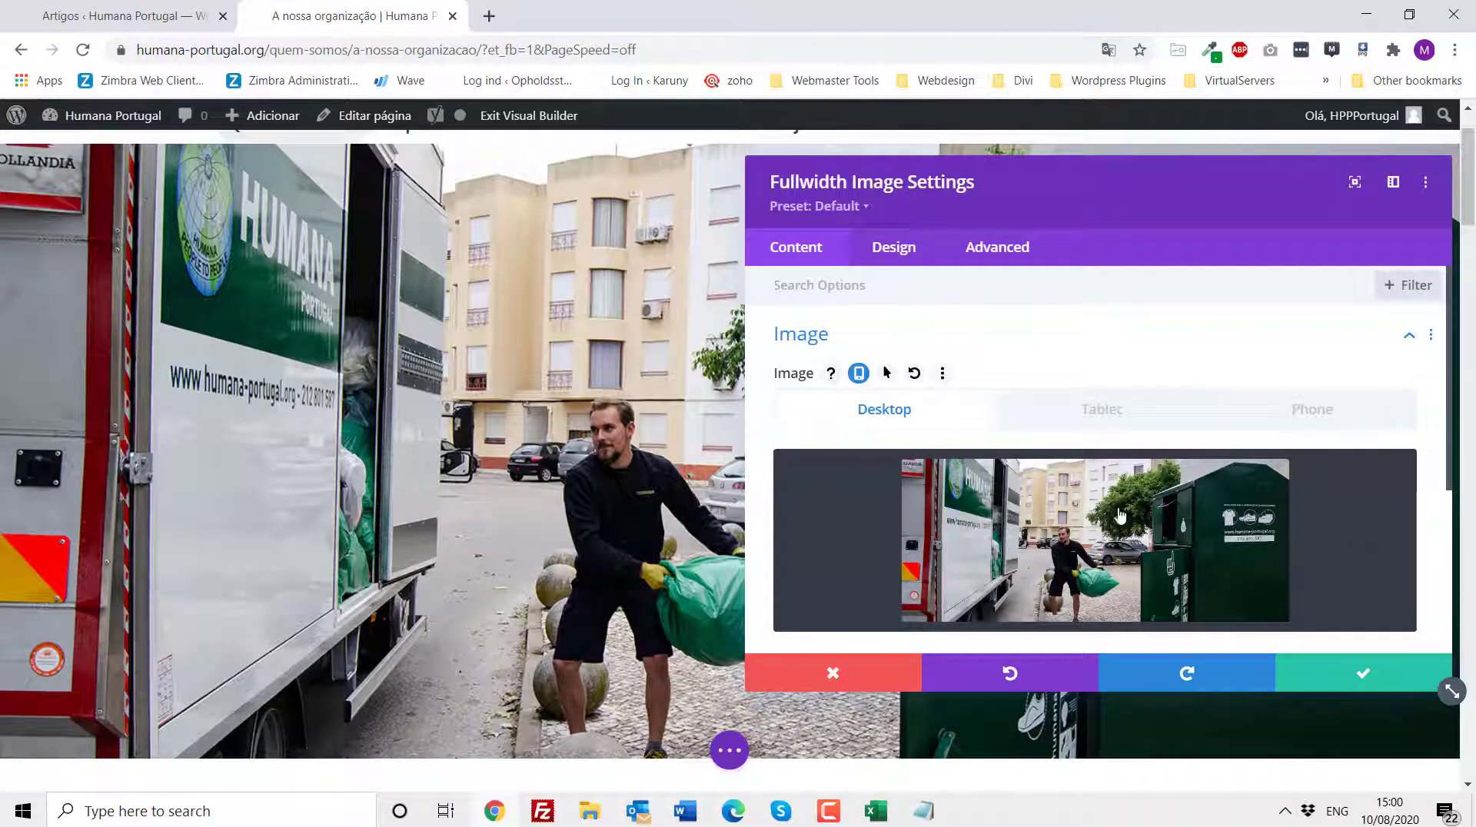
click(1075, 564)
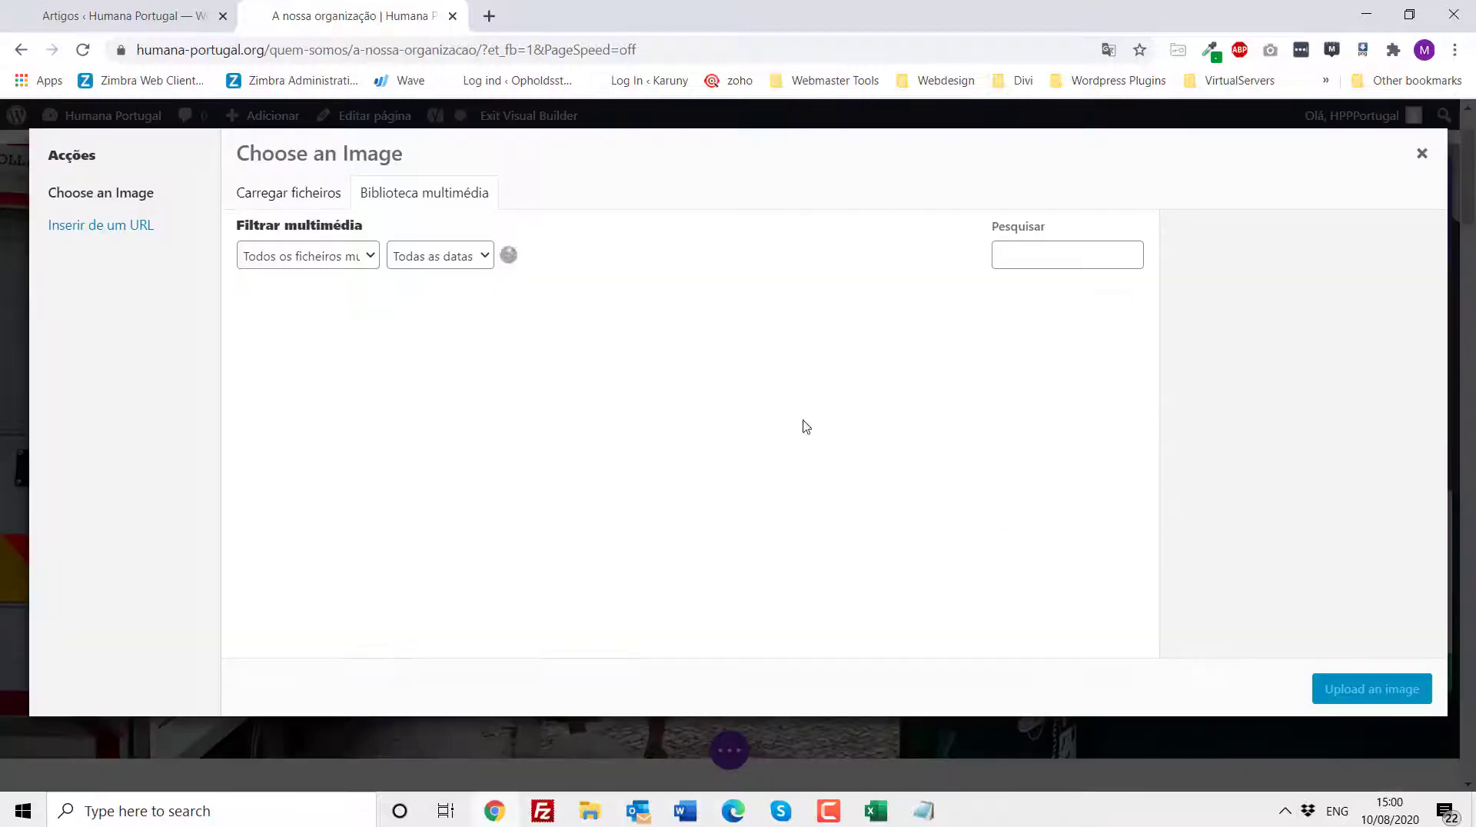
click(289, 192)
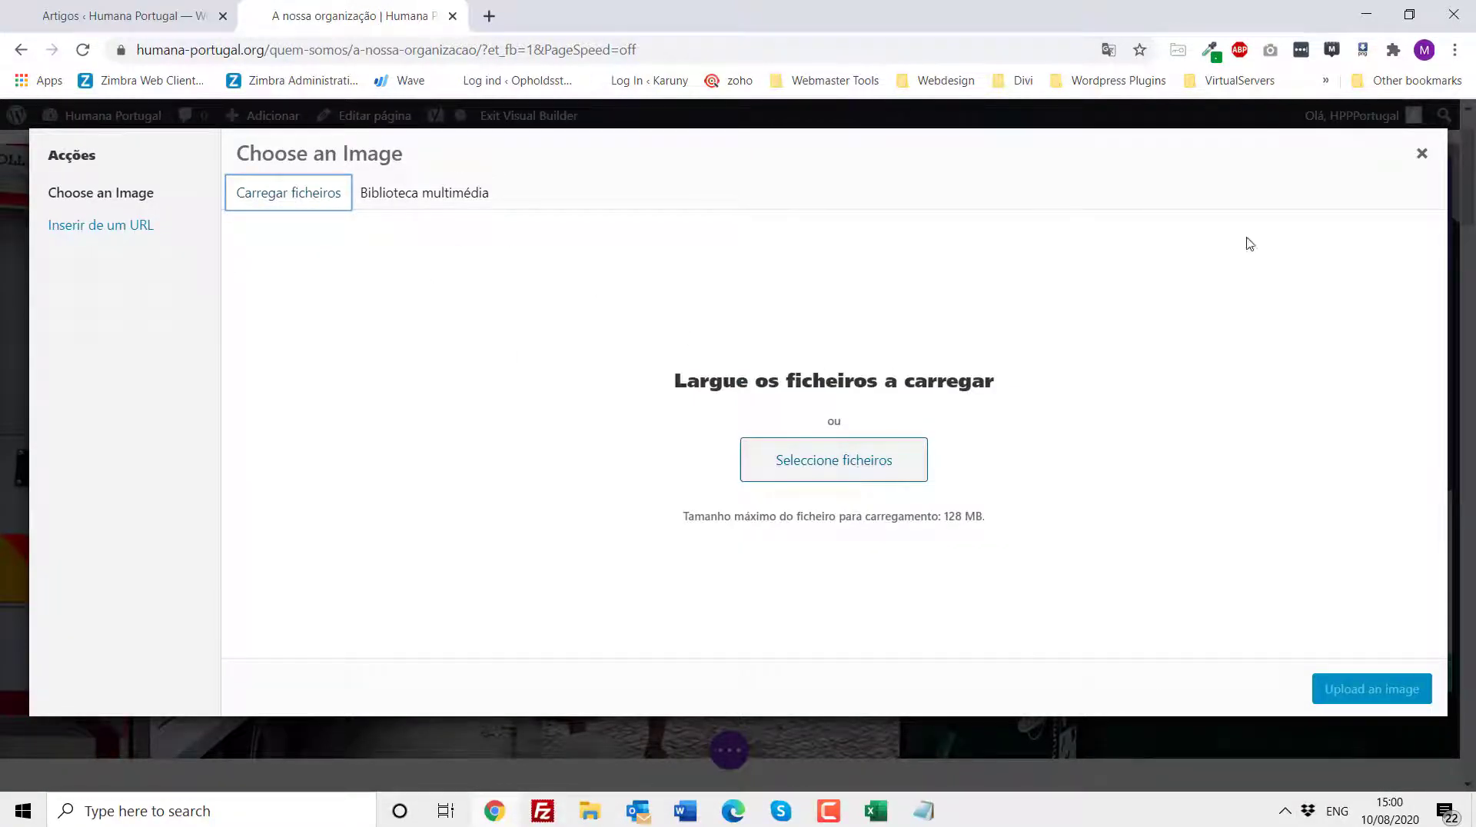
click(1420, 160)
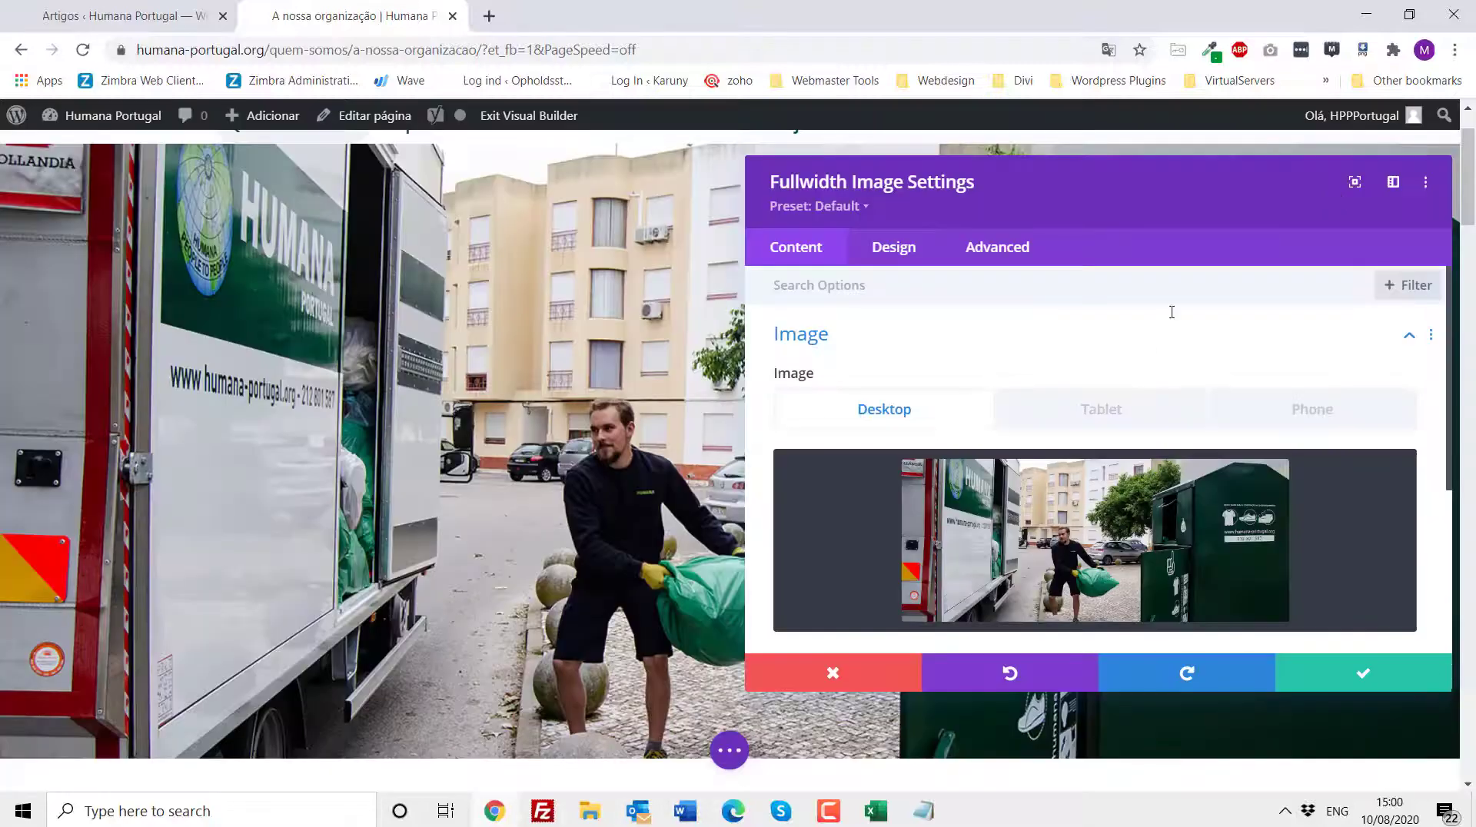
click(846, 682)
- Enter inline editing of the right-hand text module in the A nossa Organização section and leave it
scroll(830, 394, down, 3)
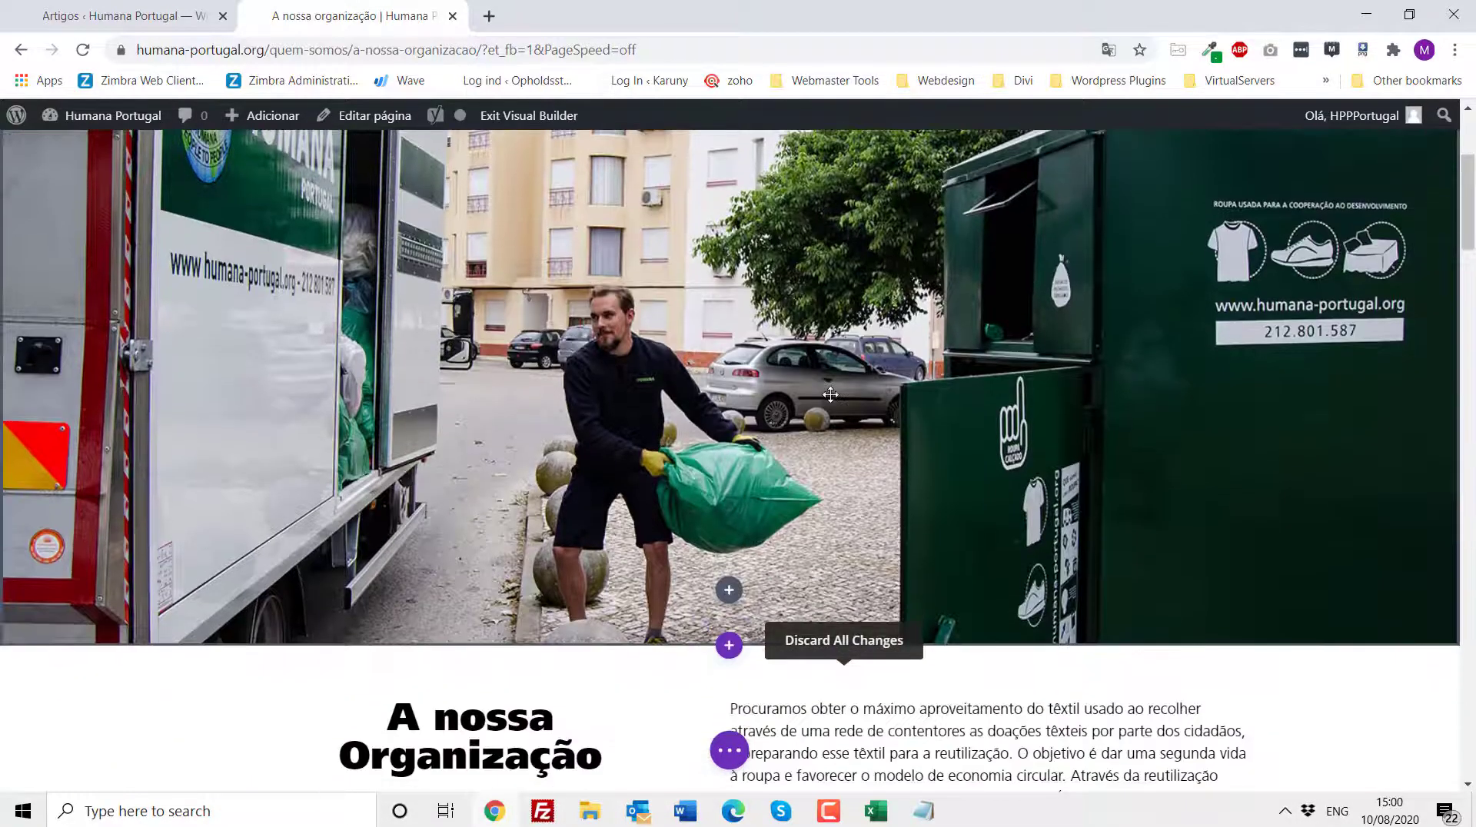
scroll(830, 393, down, 2)
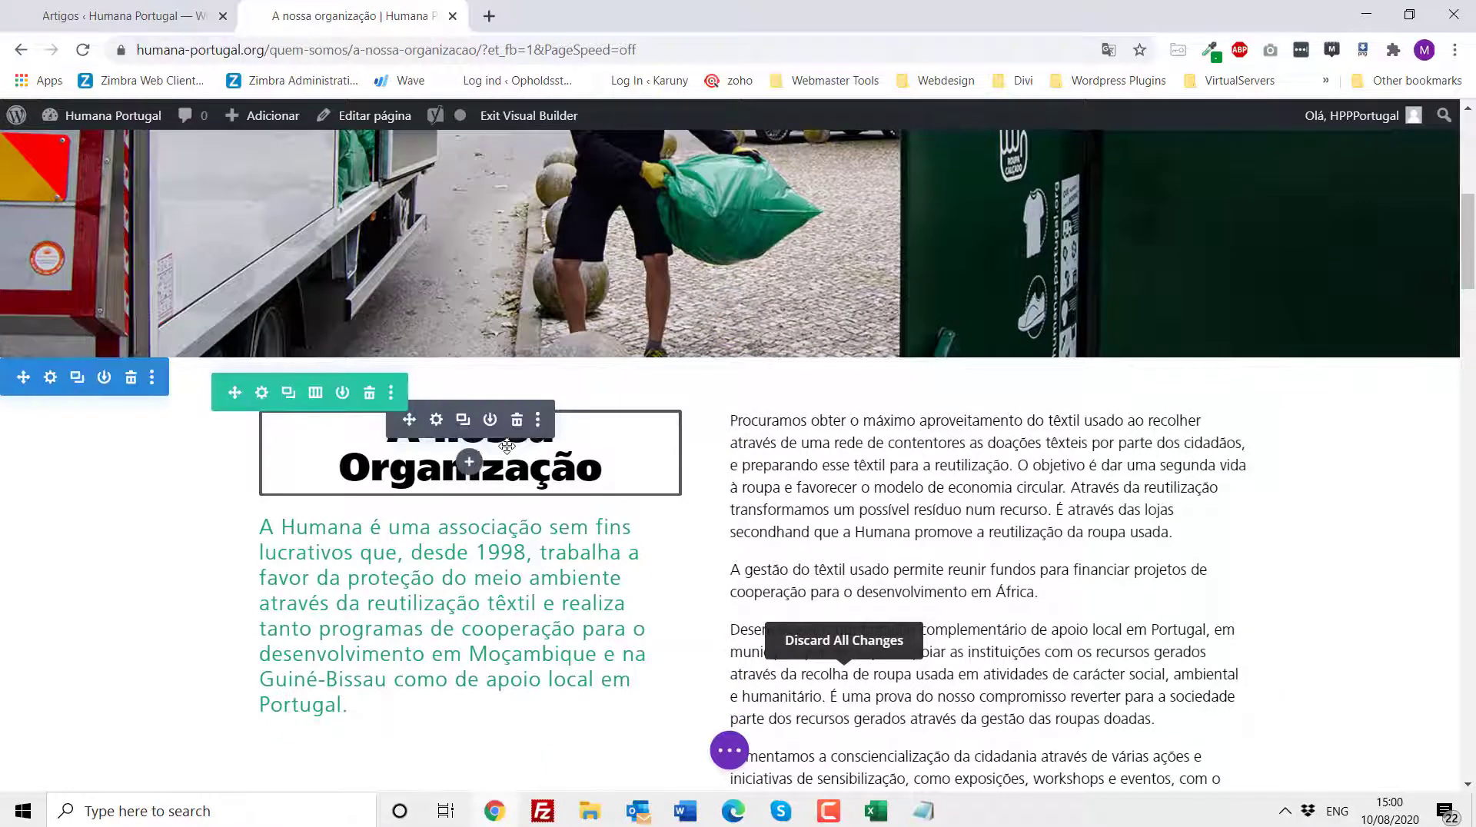
scroll(509, 448, down, 1)
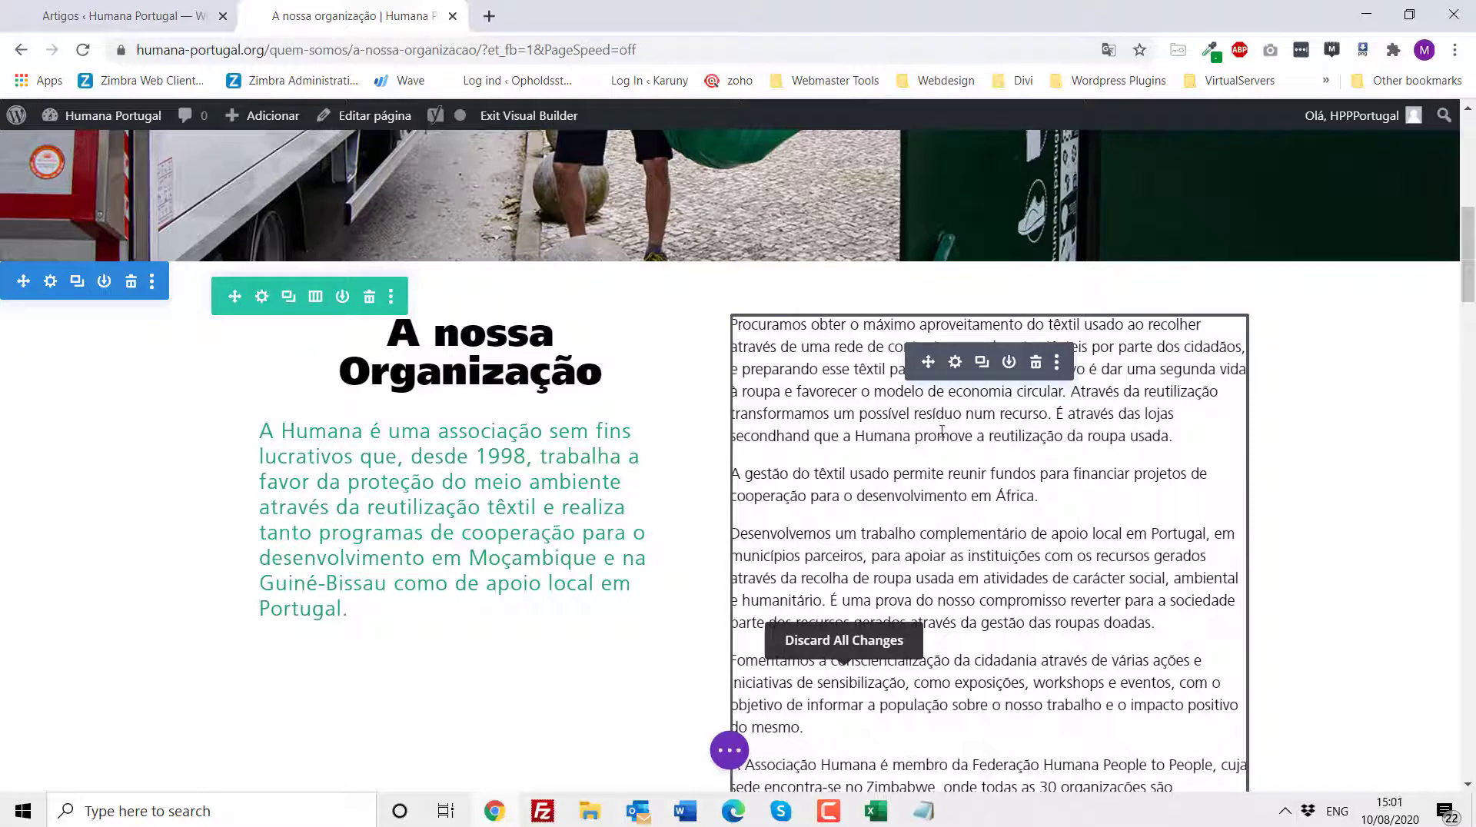
click(1040, 498)
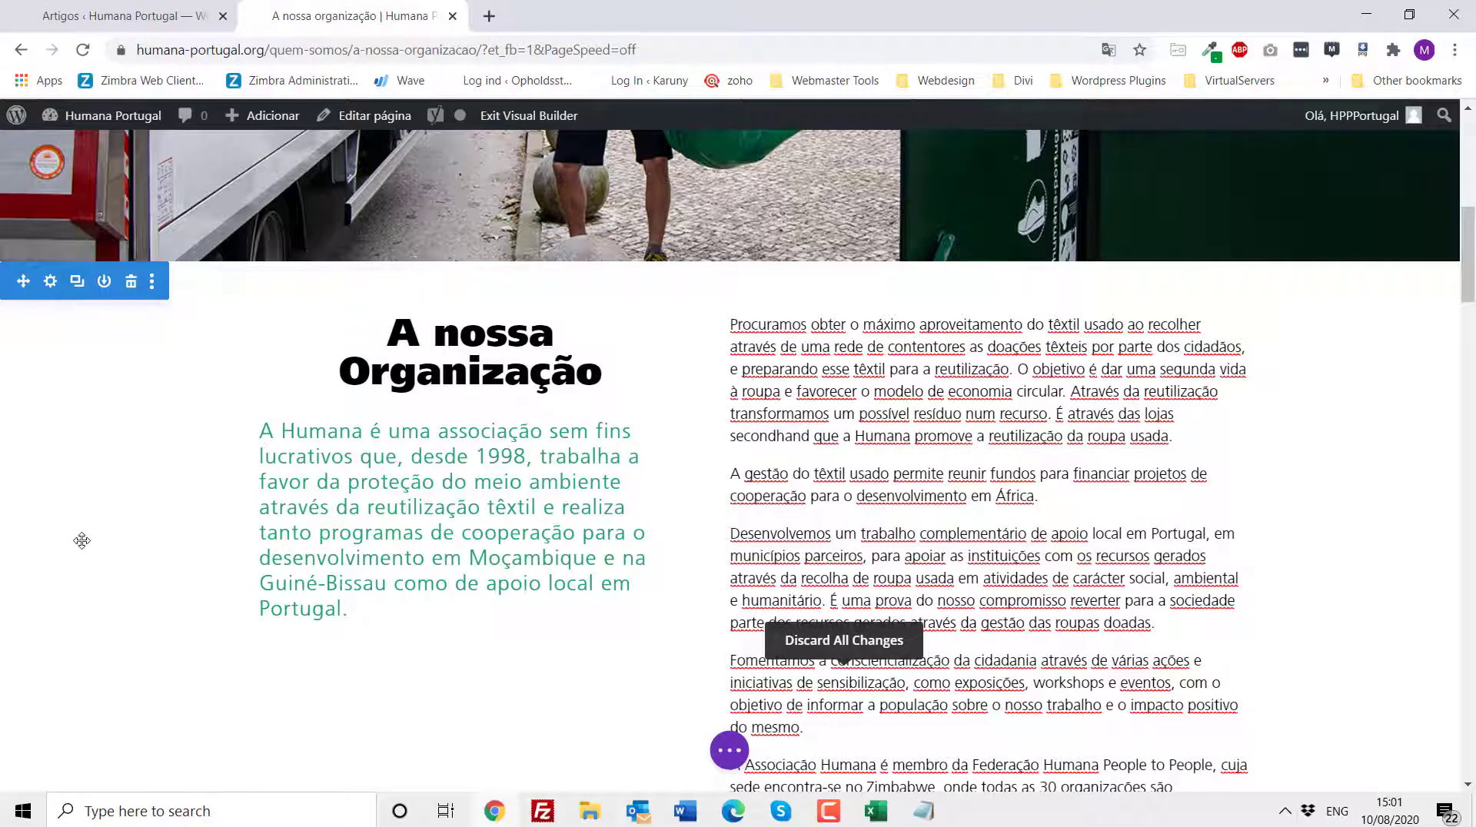
click(81, 492)
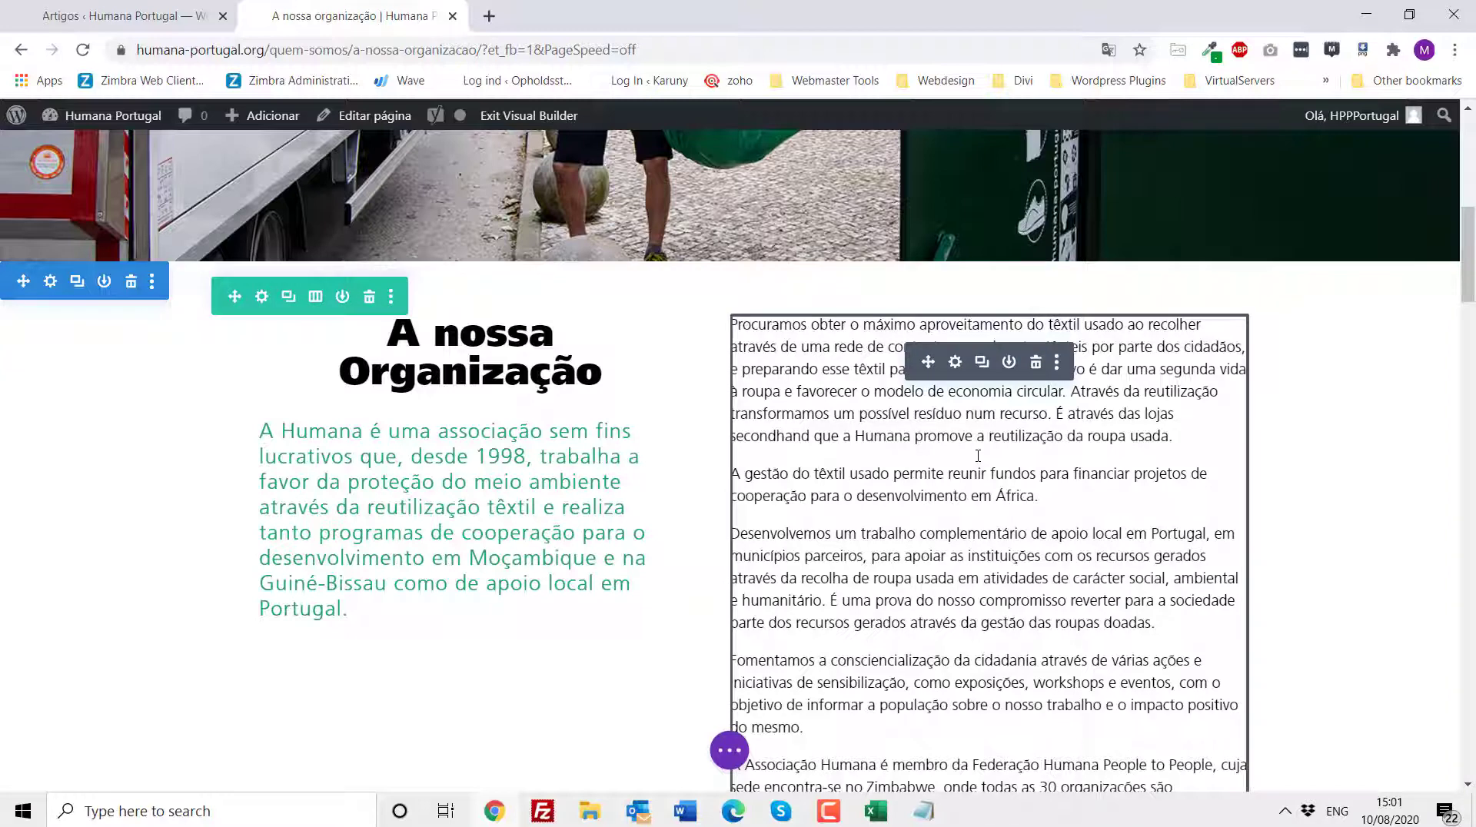
- Open the right-hand text module's settings, move and resize the panel, and scroll through its body text
click(955, 364)
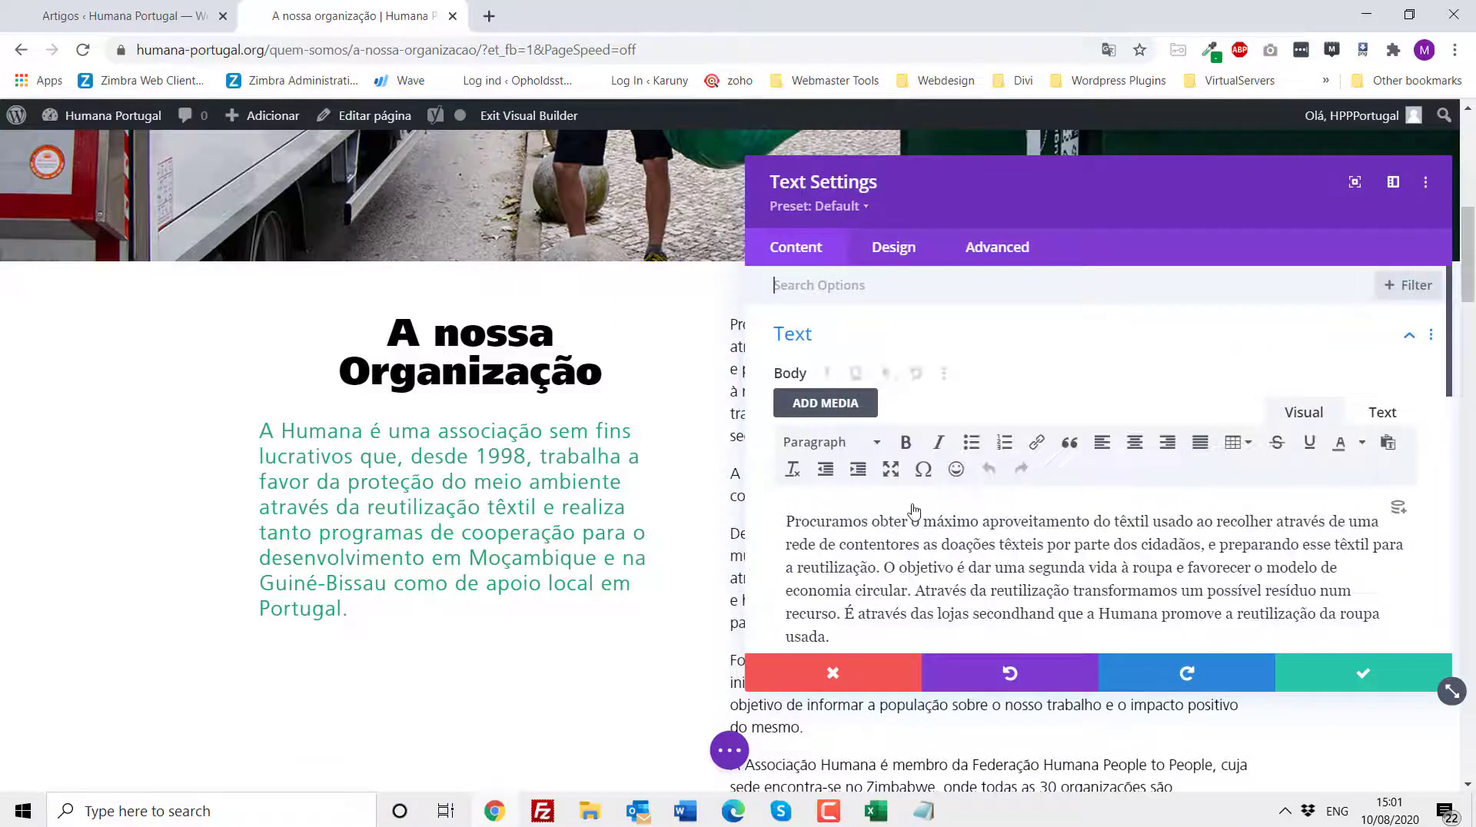
scroll(922, 523, down, 5)
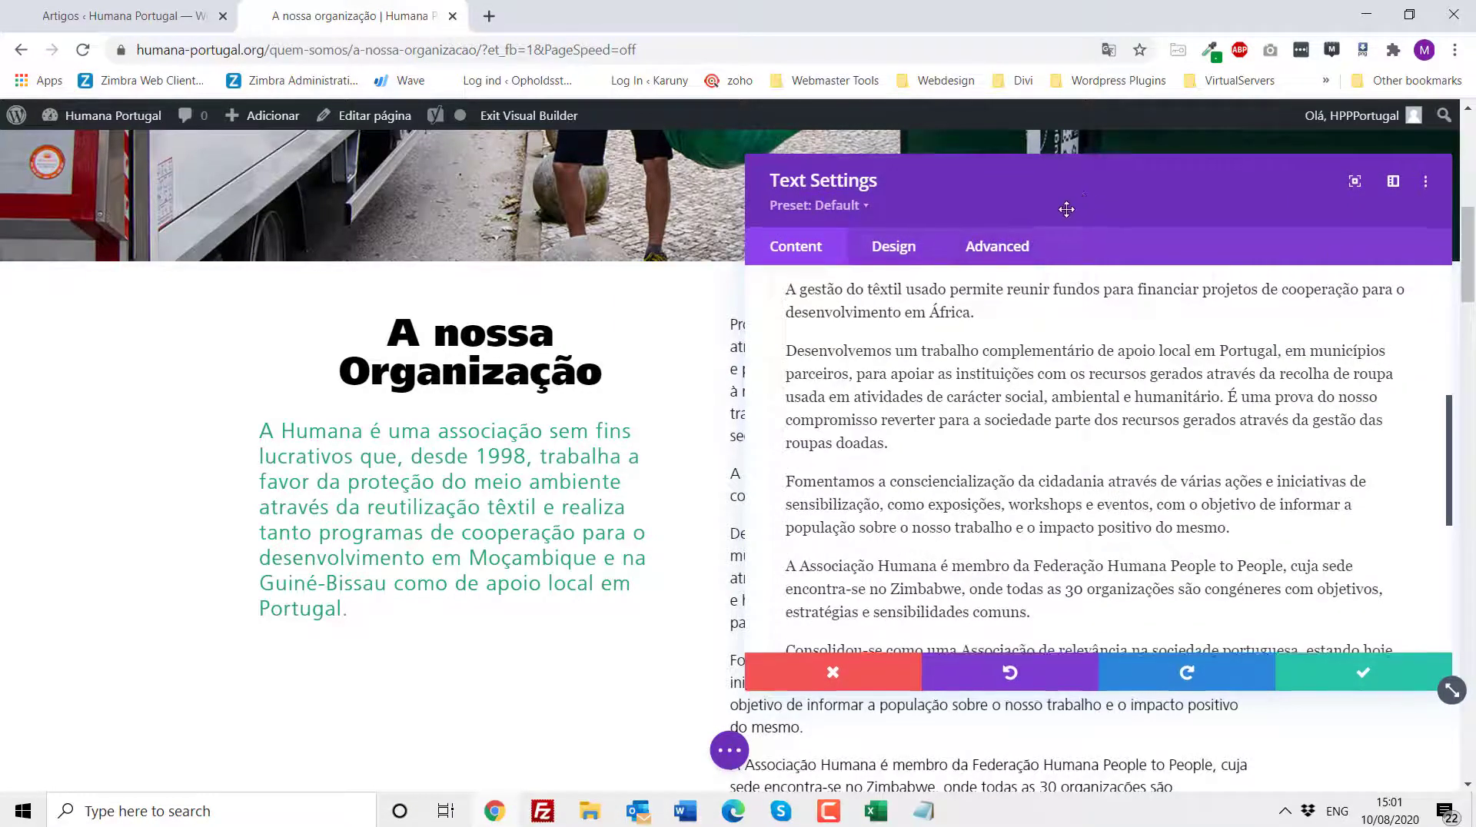
drag(1080, 207, 347, 211)
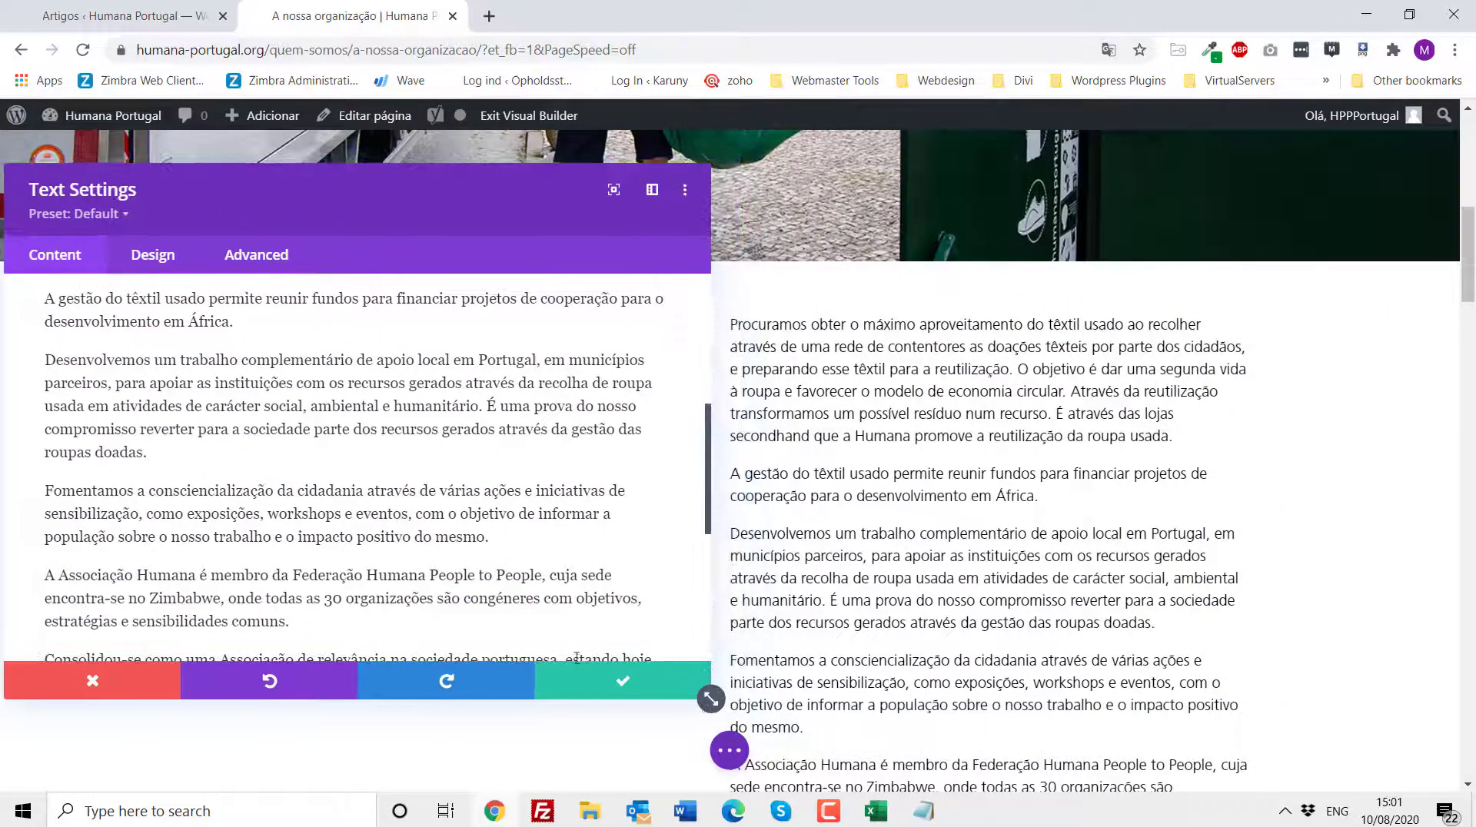
drag(711, 700, 591, 723)
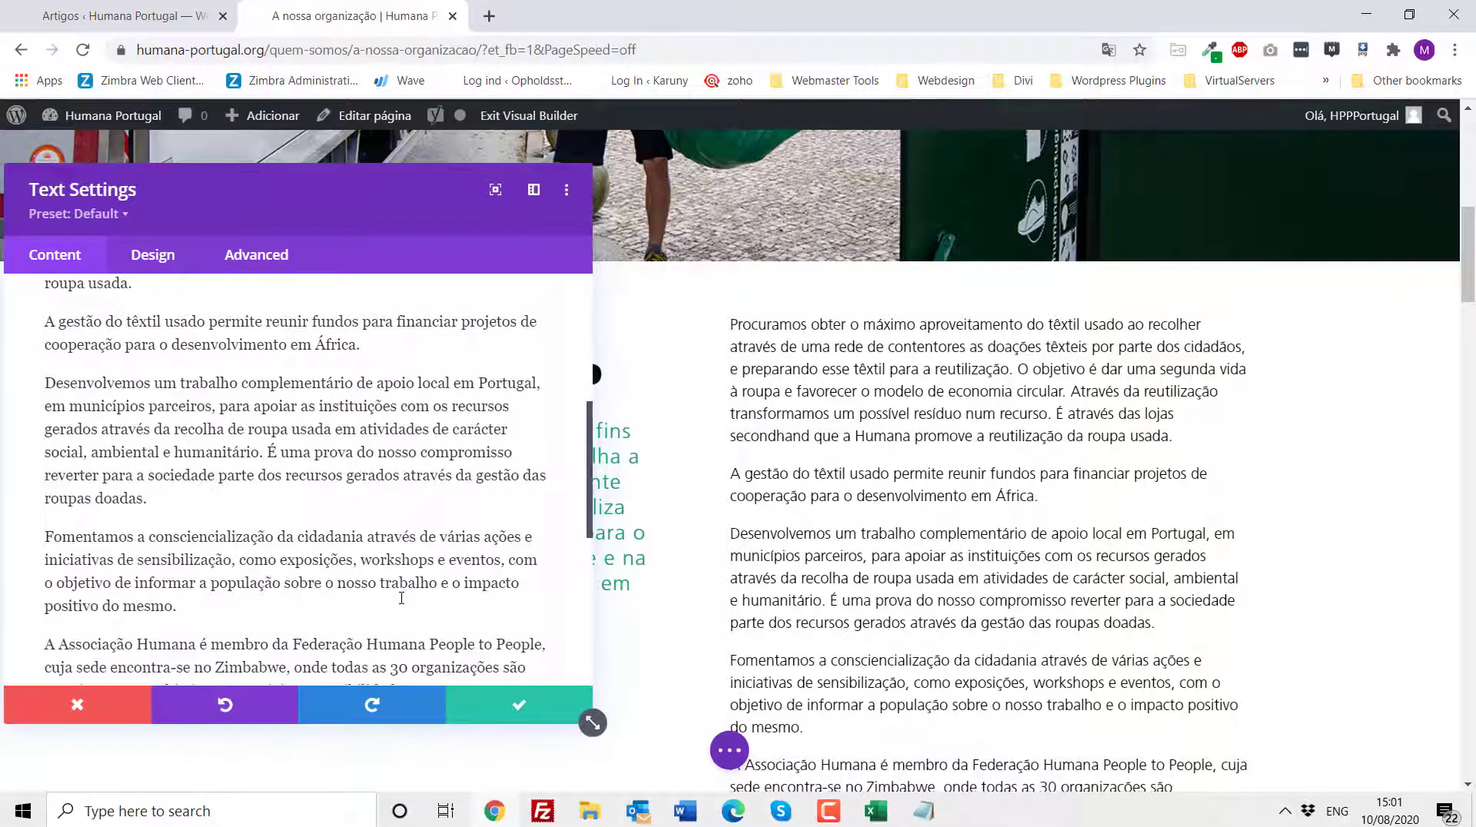
scroll(401, 598, down, 3)
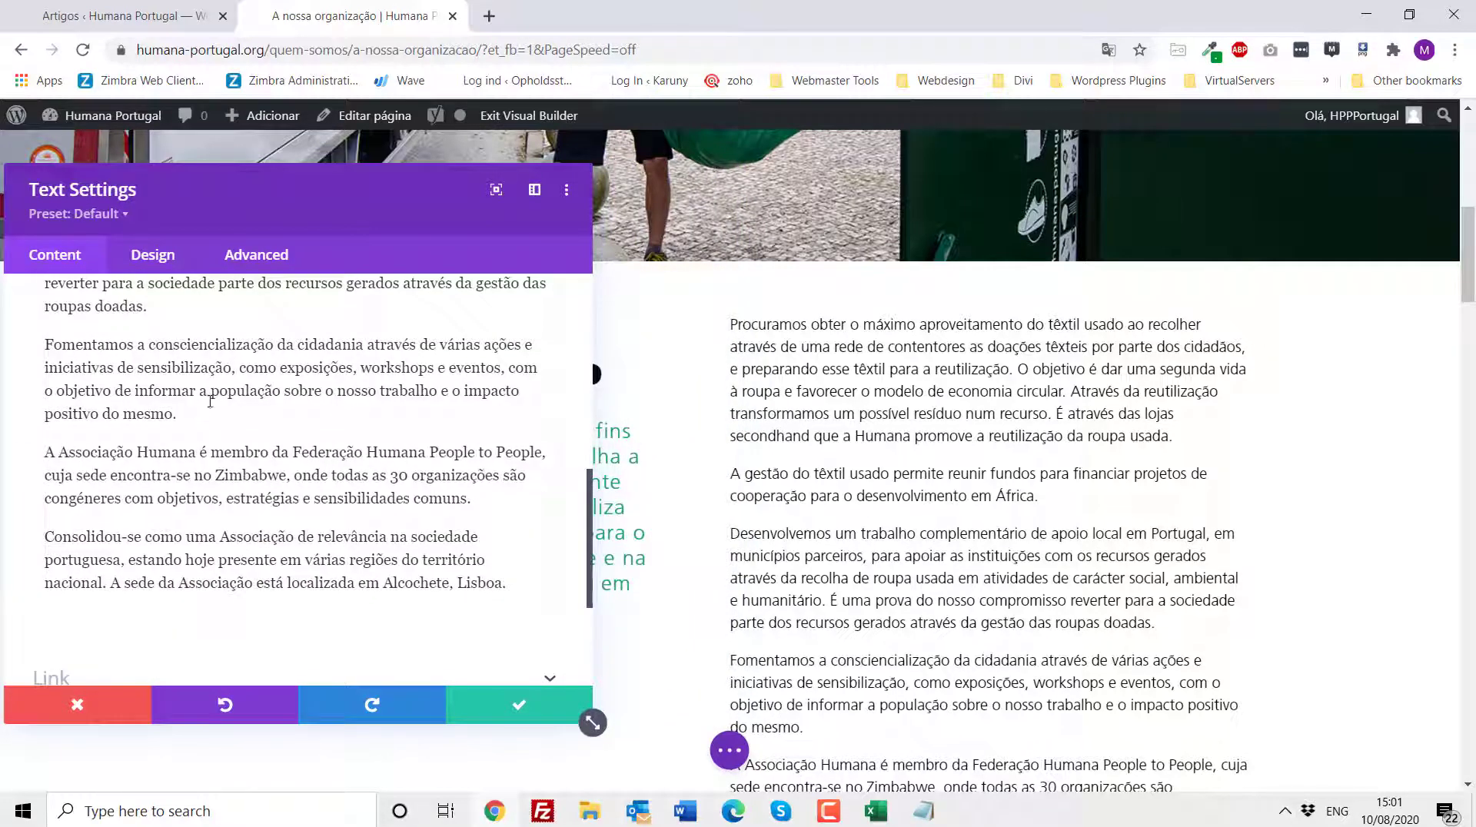
key(Return)
key(BackSpace)
- Select the word usada. in the first paragraph, toggle bold on and off, and close the text settings
scroll(132, 351, up, 8)
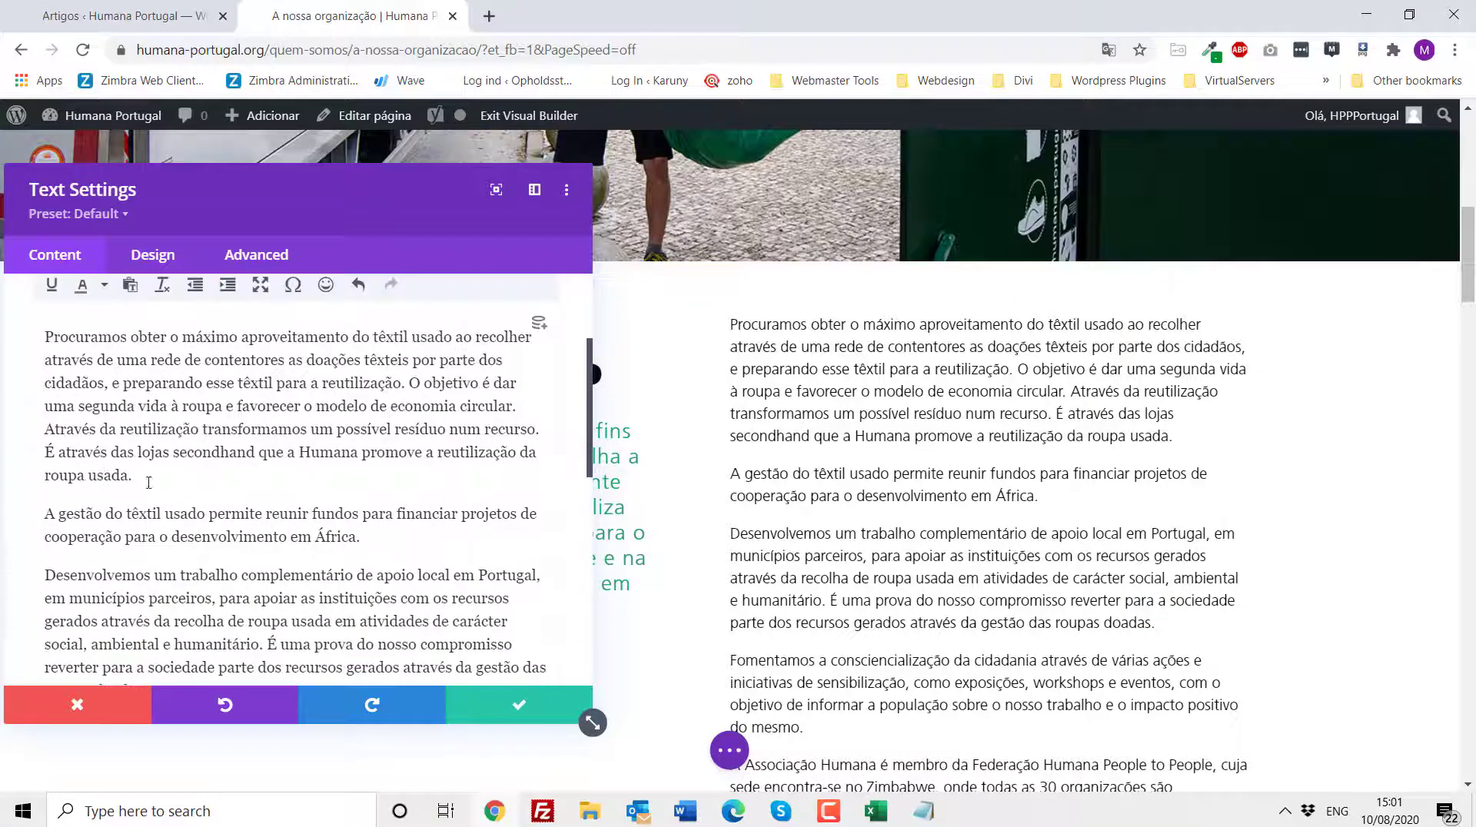
drag(148, 482, 93, 477)
scroll(58, 346, up, 1)
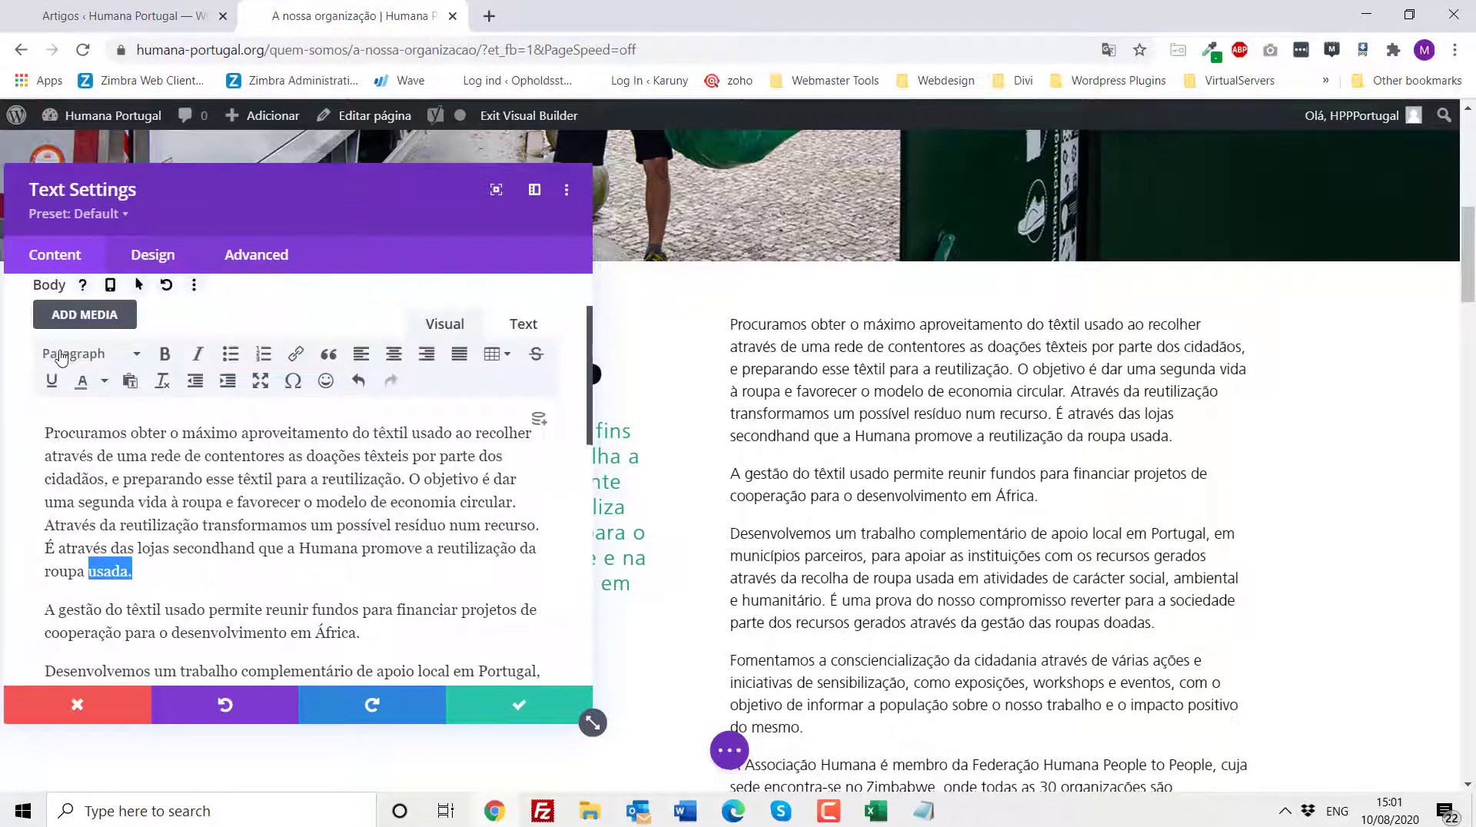
click(164, 355)
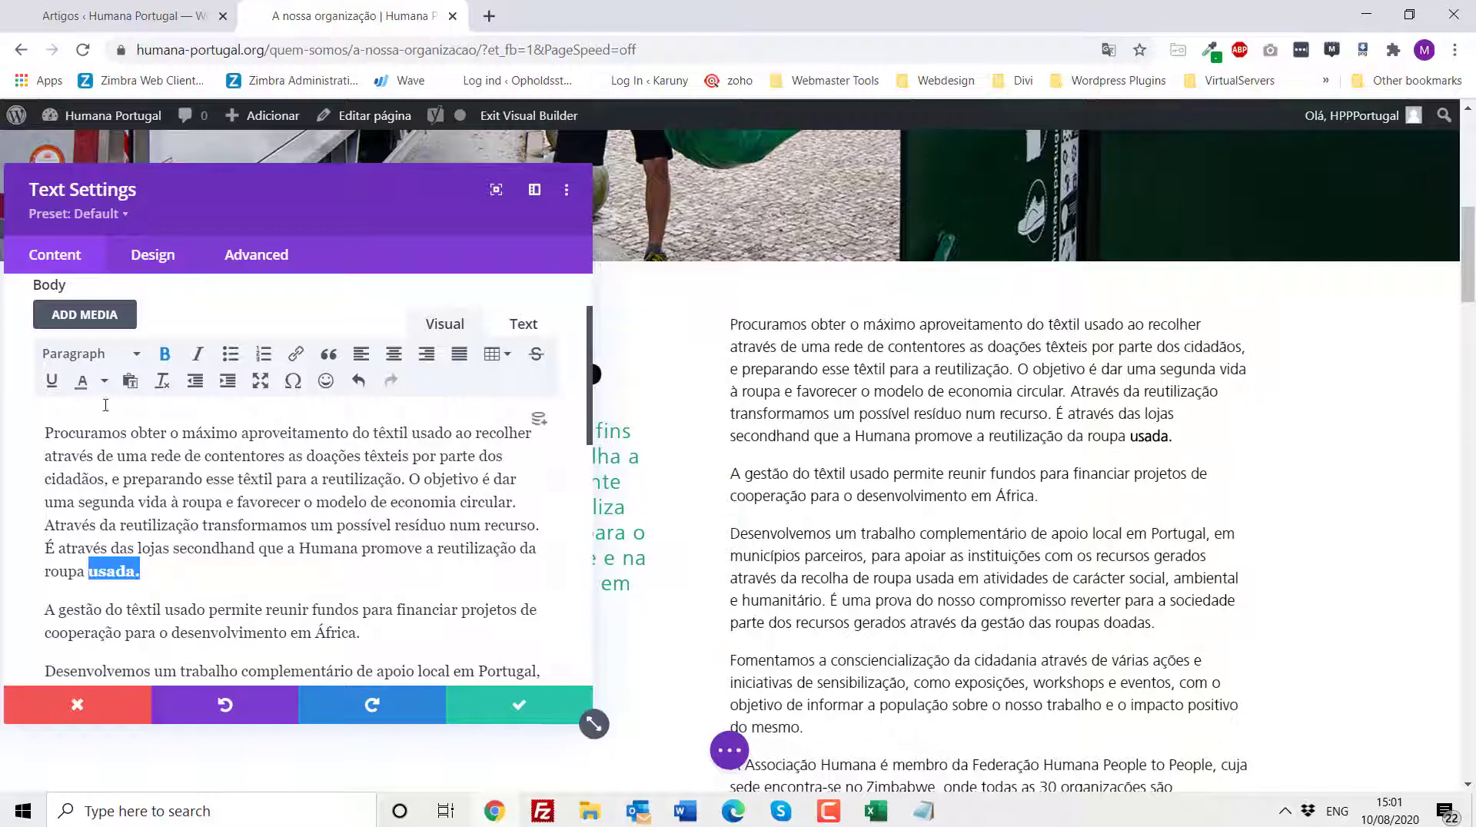
click(164, 355)
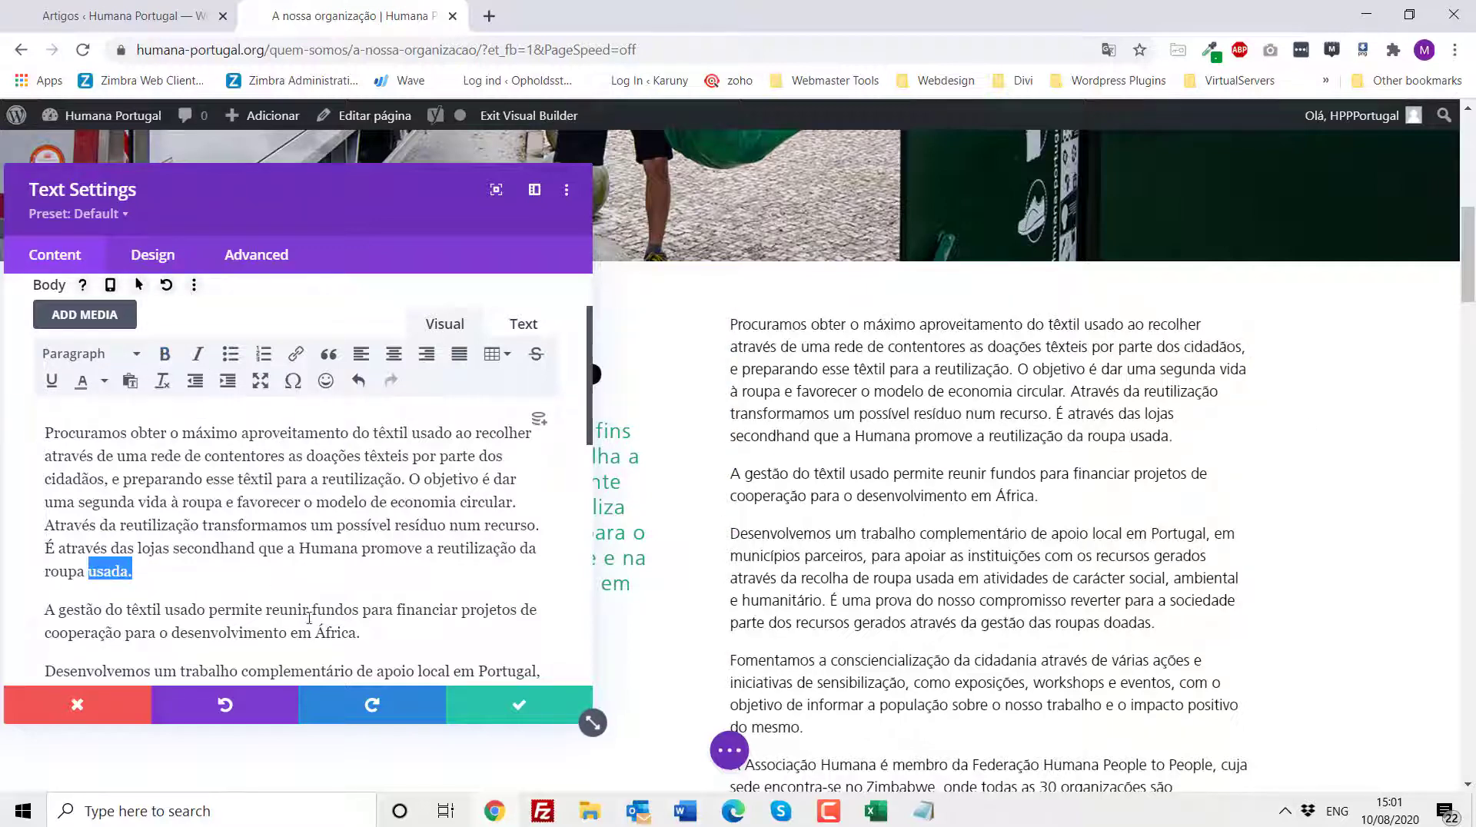
click(516, 705)
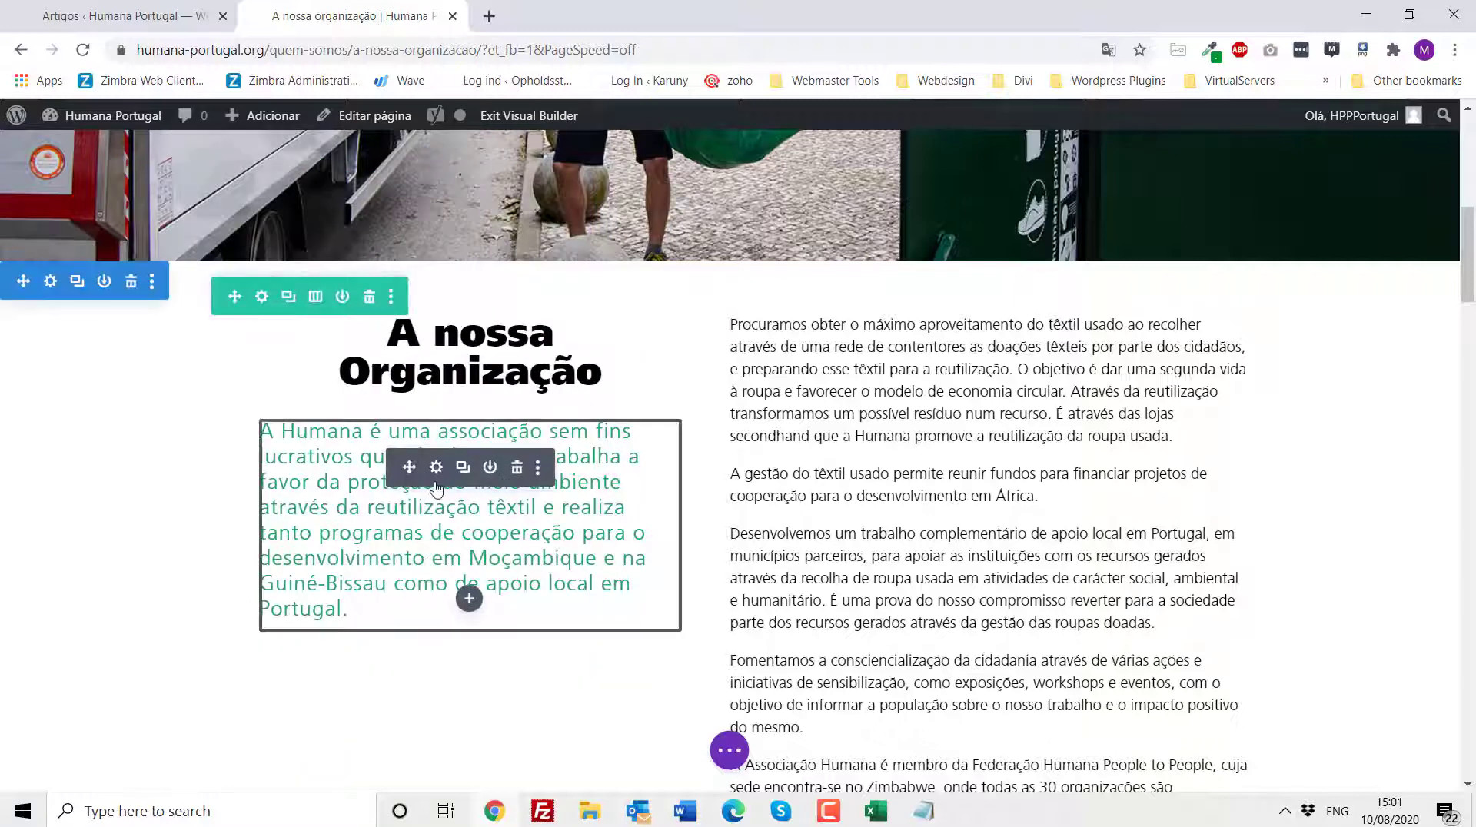
- Open the settings of the green intro text and the A nossa Organização heading, closing each without changes
click(436, 483)
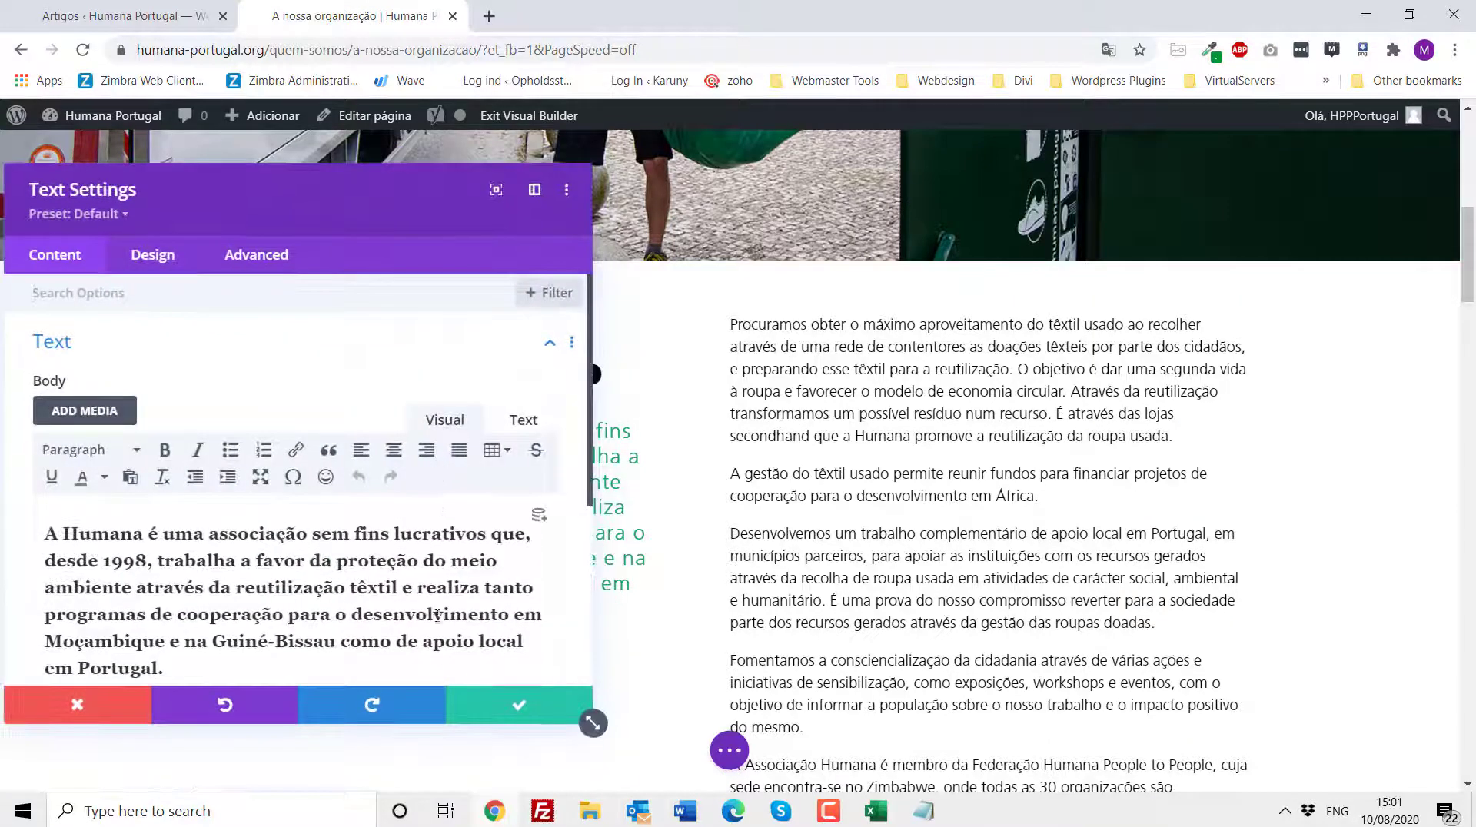
click(100, 707)
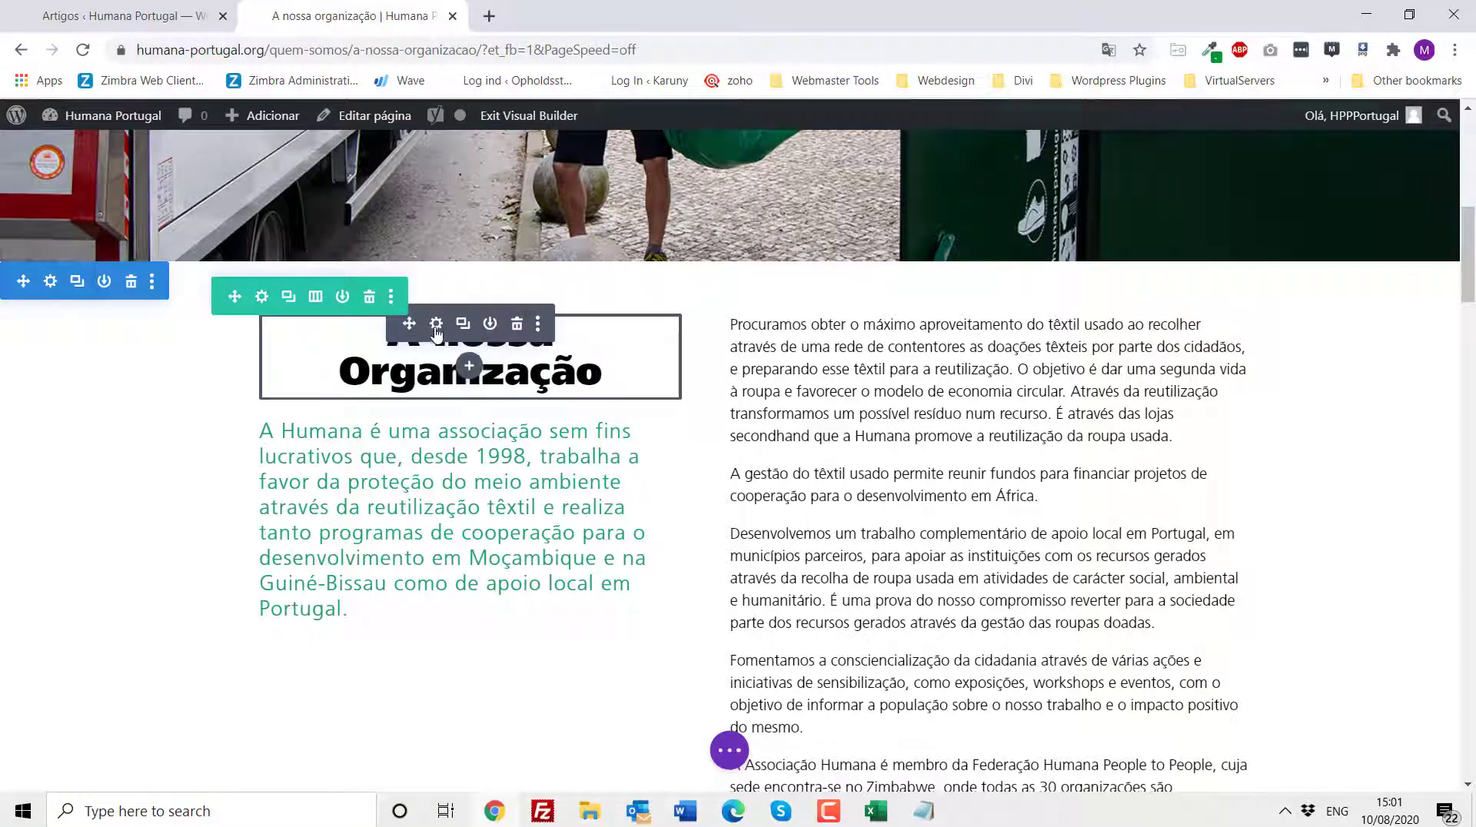
click(436, 326)
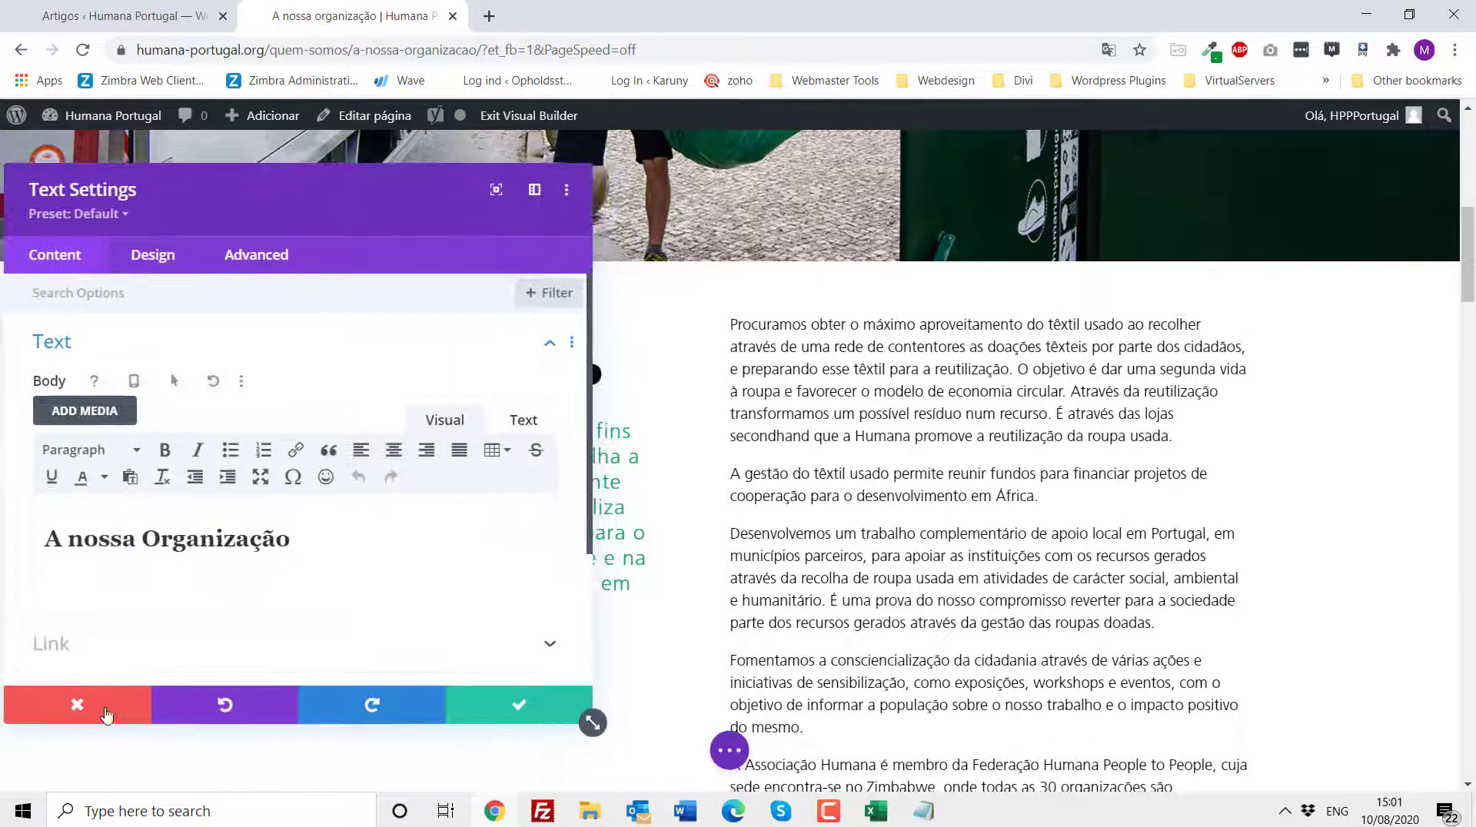
click(571, 702)
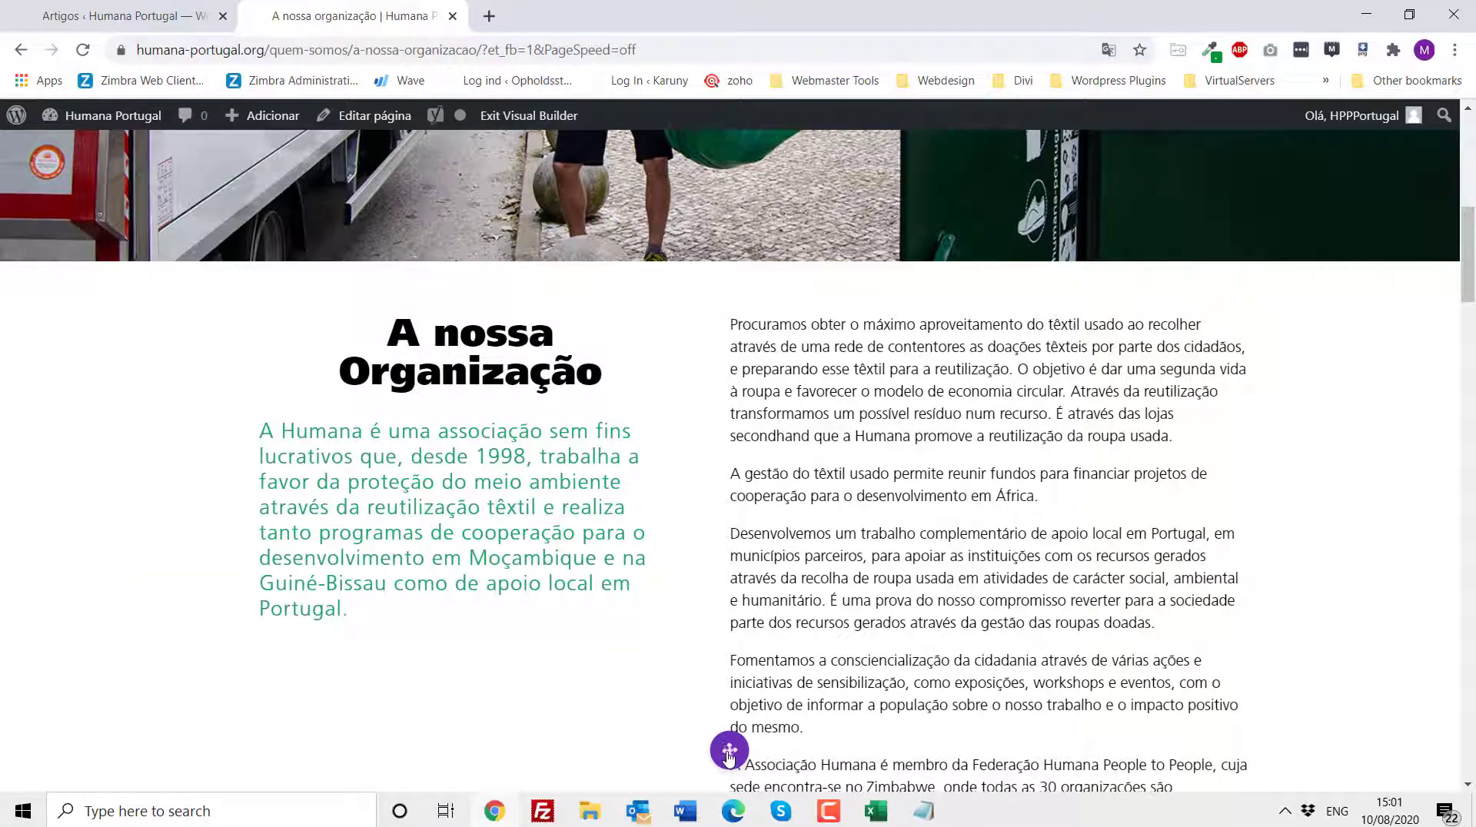
- Save the page and scroll down to review the Certificações e transparência and Missão sections
click(729, 751)
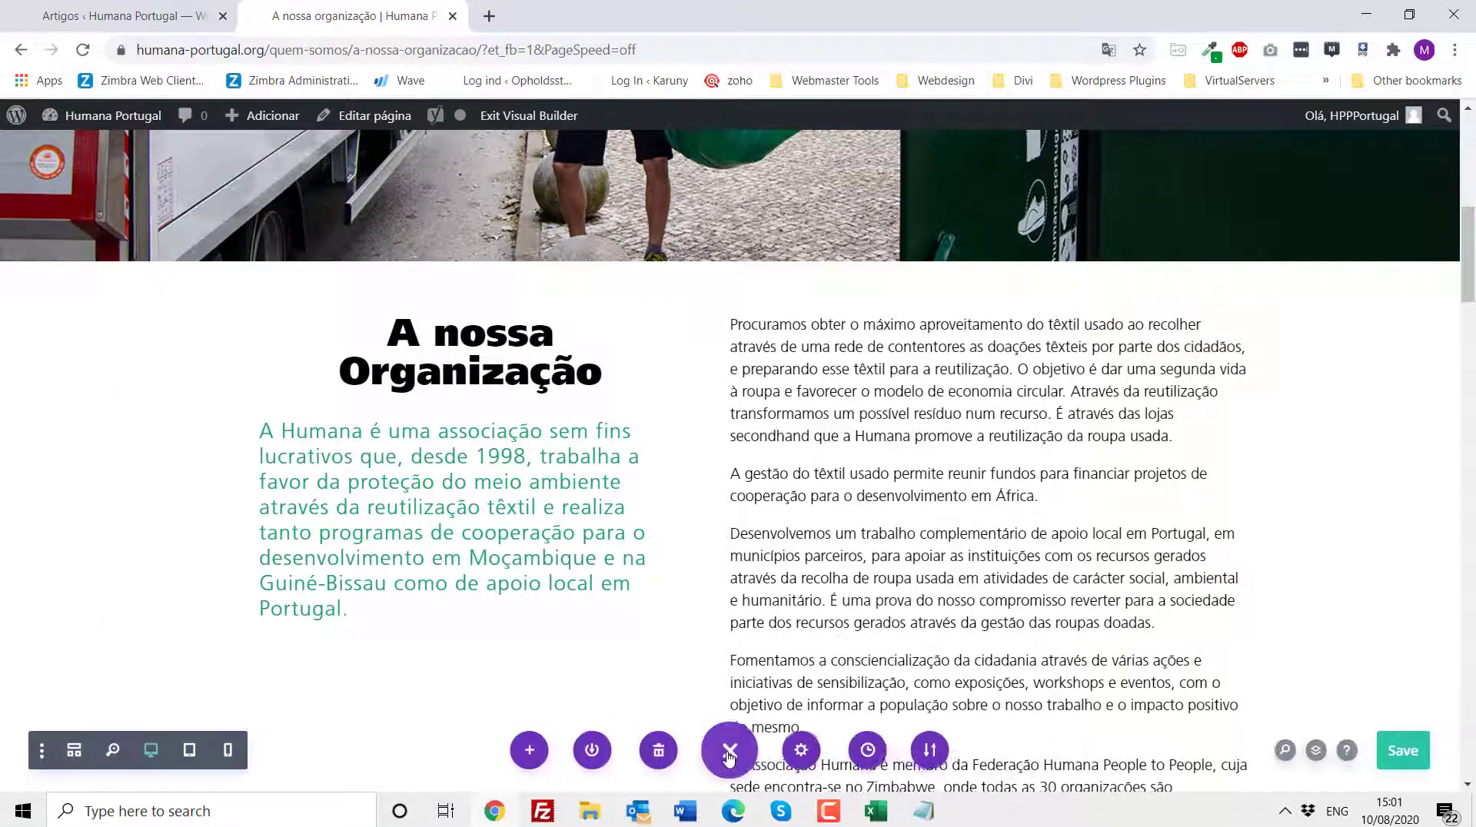
click(1401, 760)
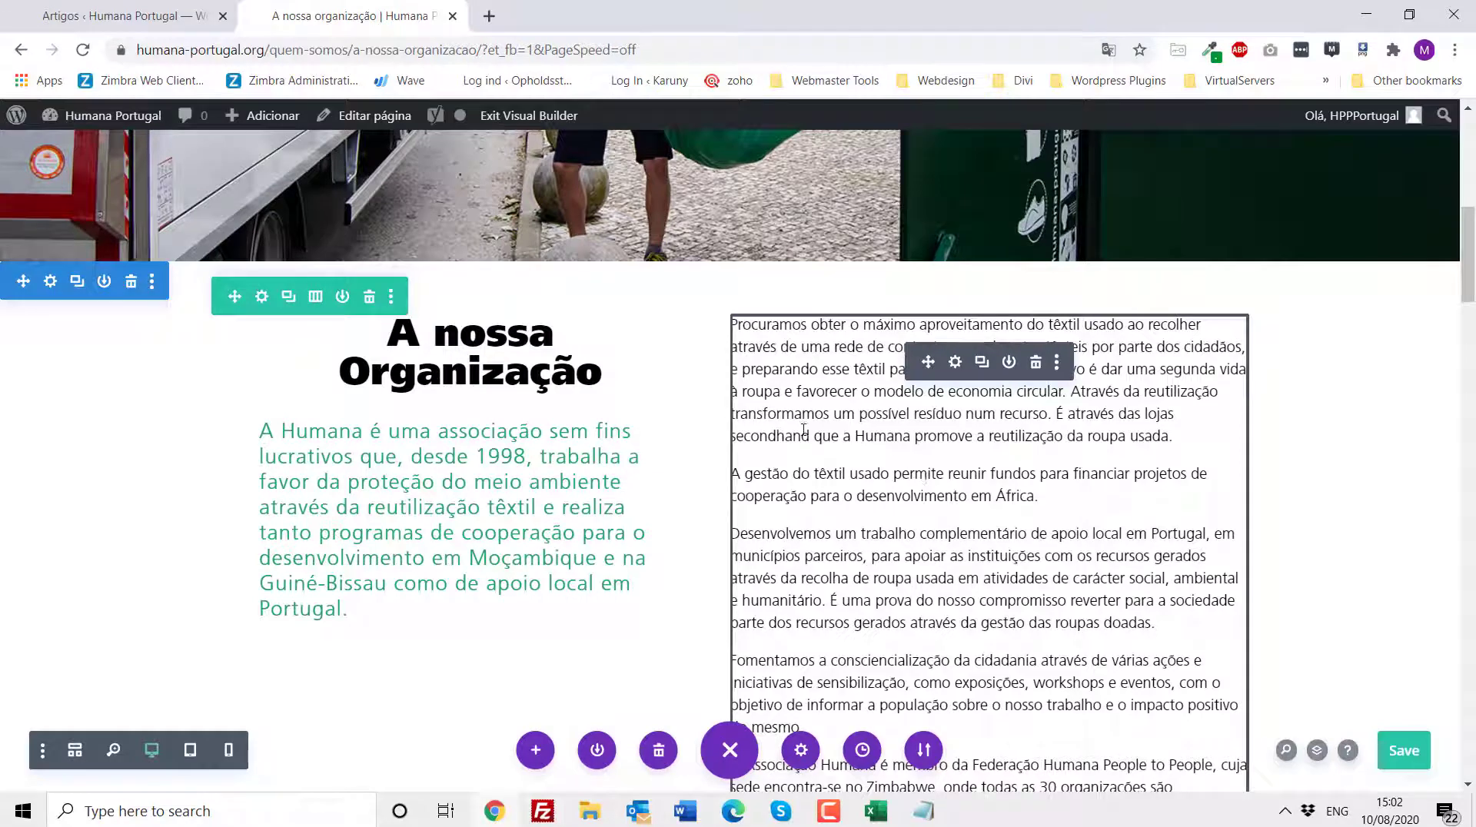
drag(1469, 283, 1472, 377)
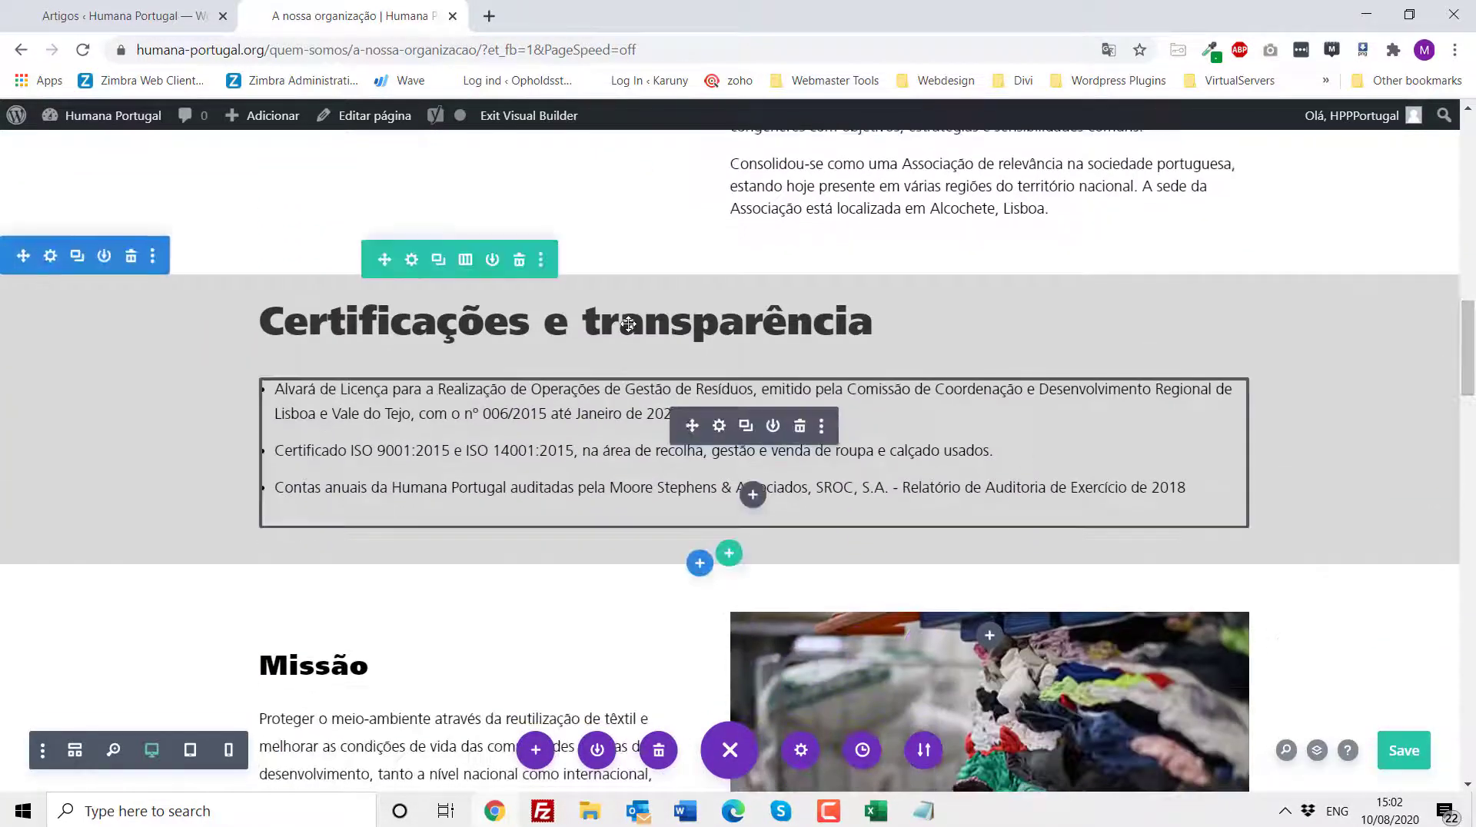
scroll(691, 430, down, 2)
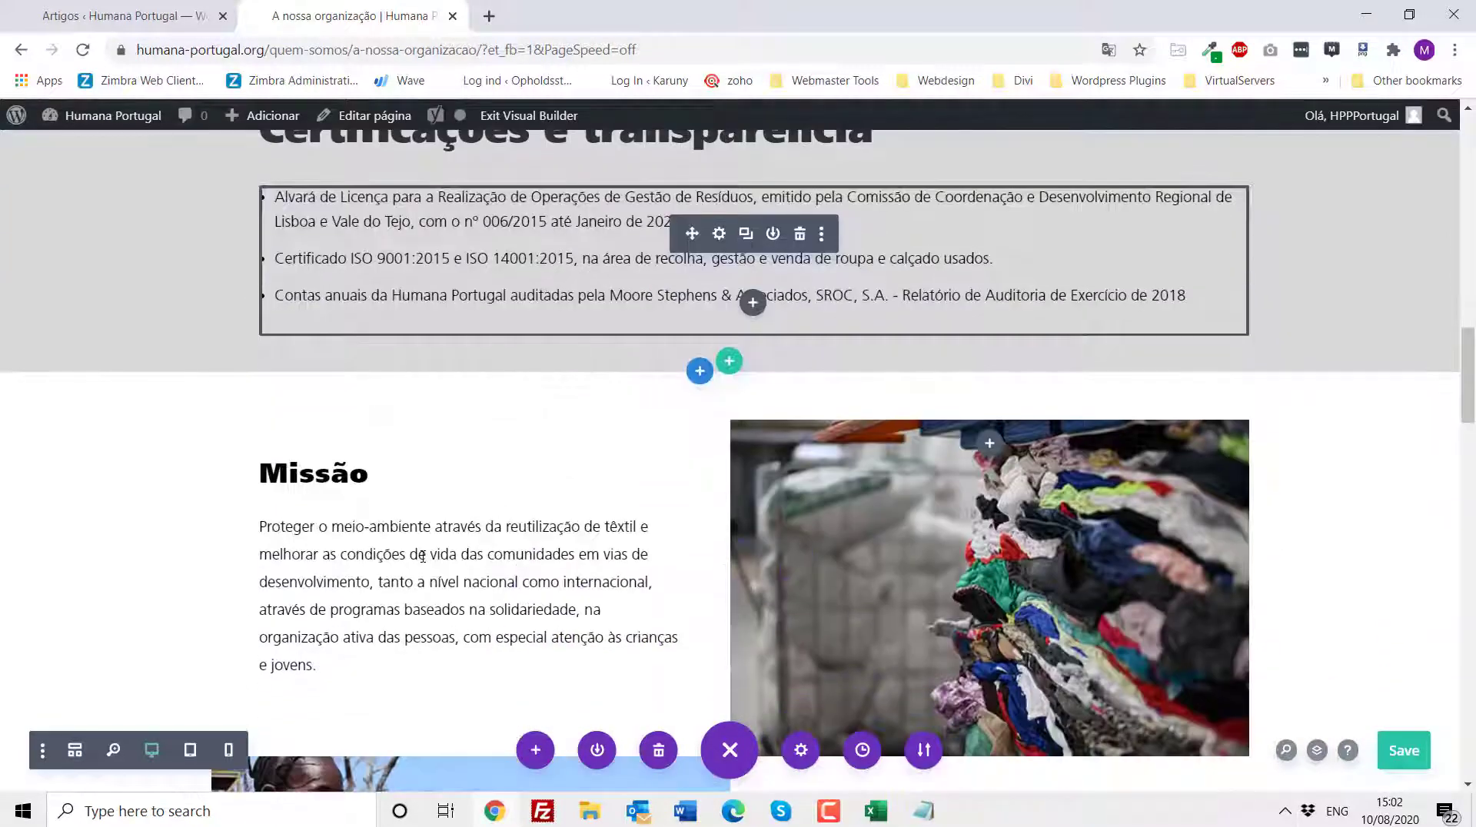
scroll(664, 529, down, 1)
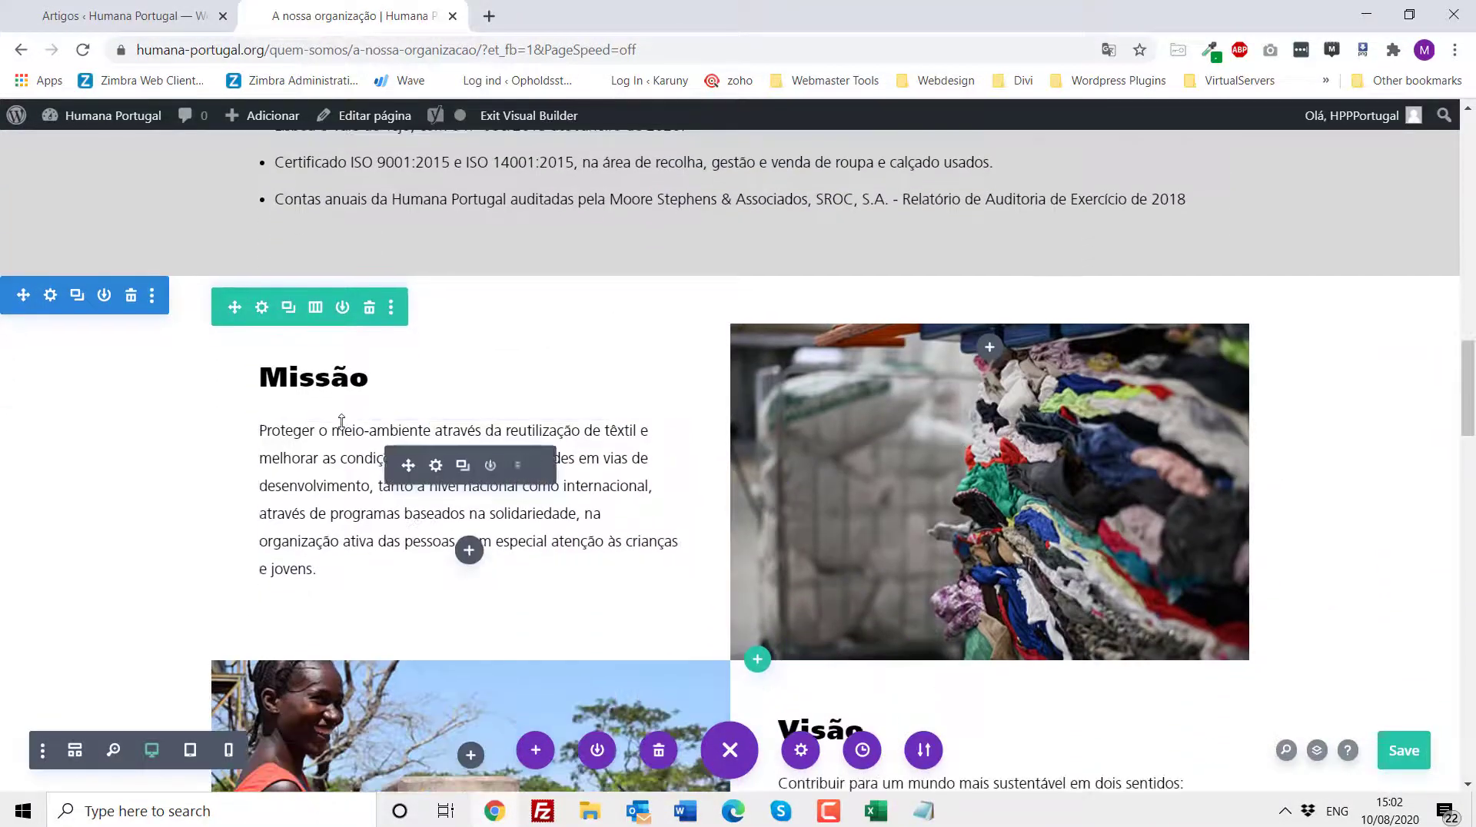
- Open the Missão row's settings and inspect the background image of its second column, then close the row settings
scroll(342, 424, down, 1)
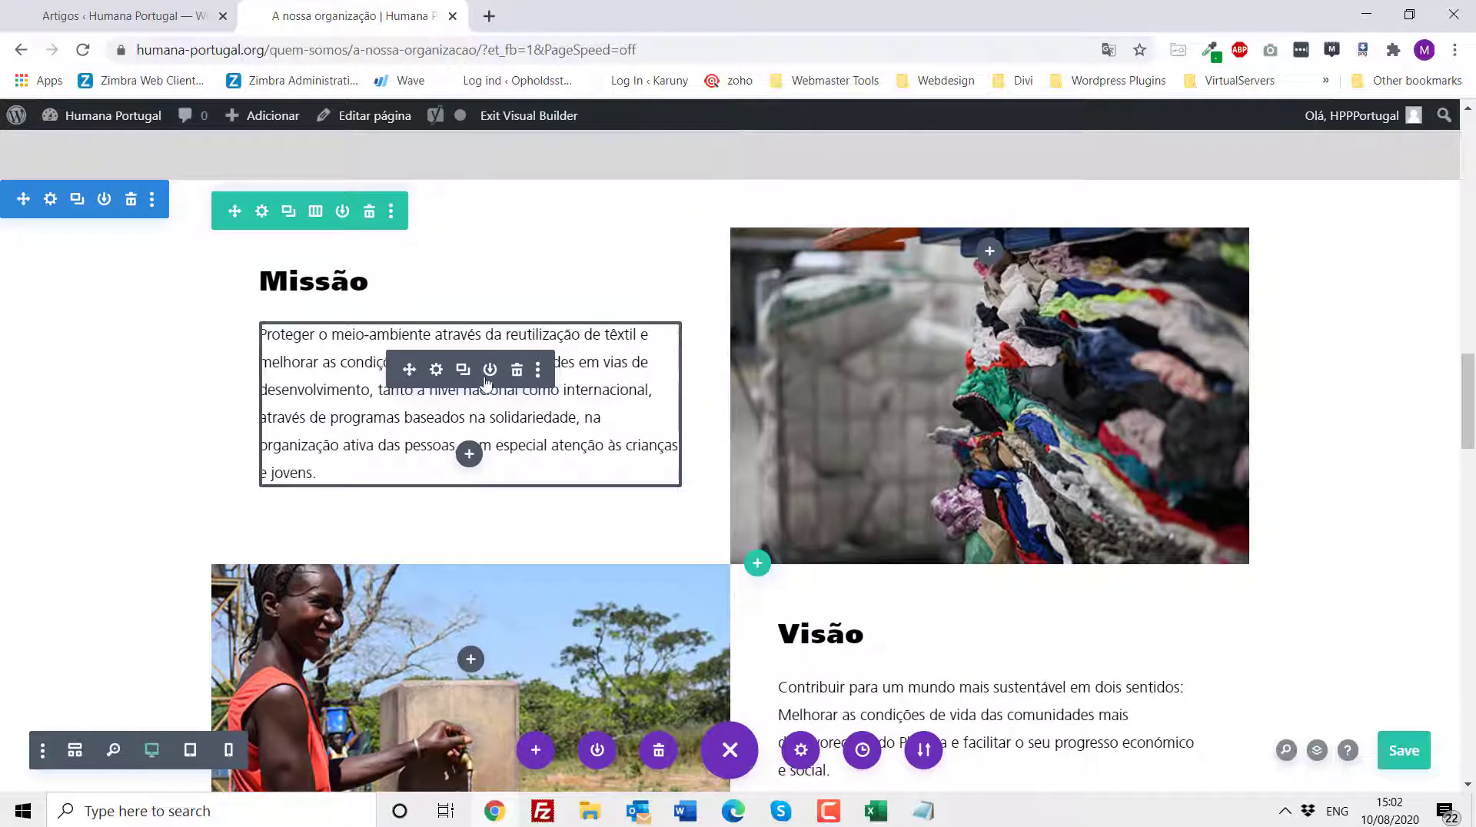
scroll(677, 446, down, 1)
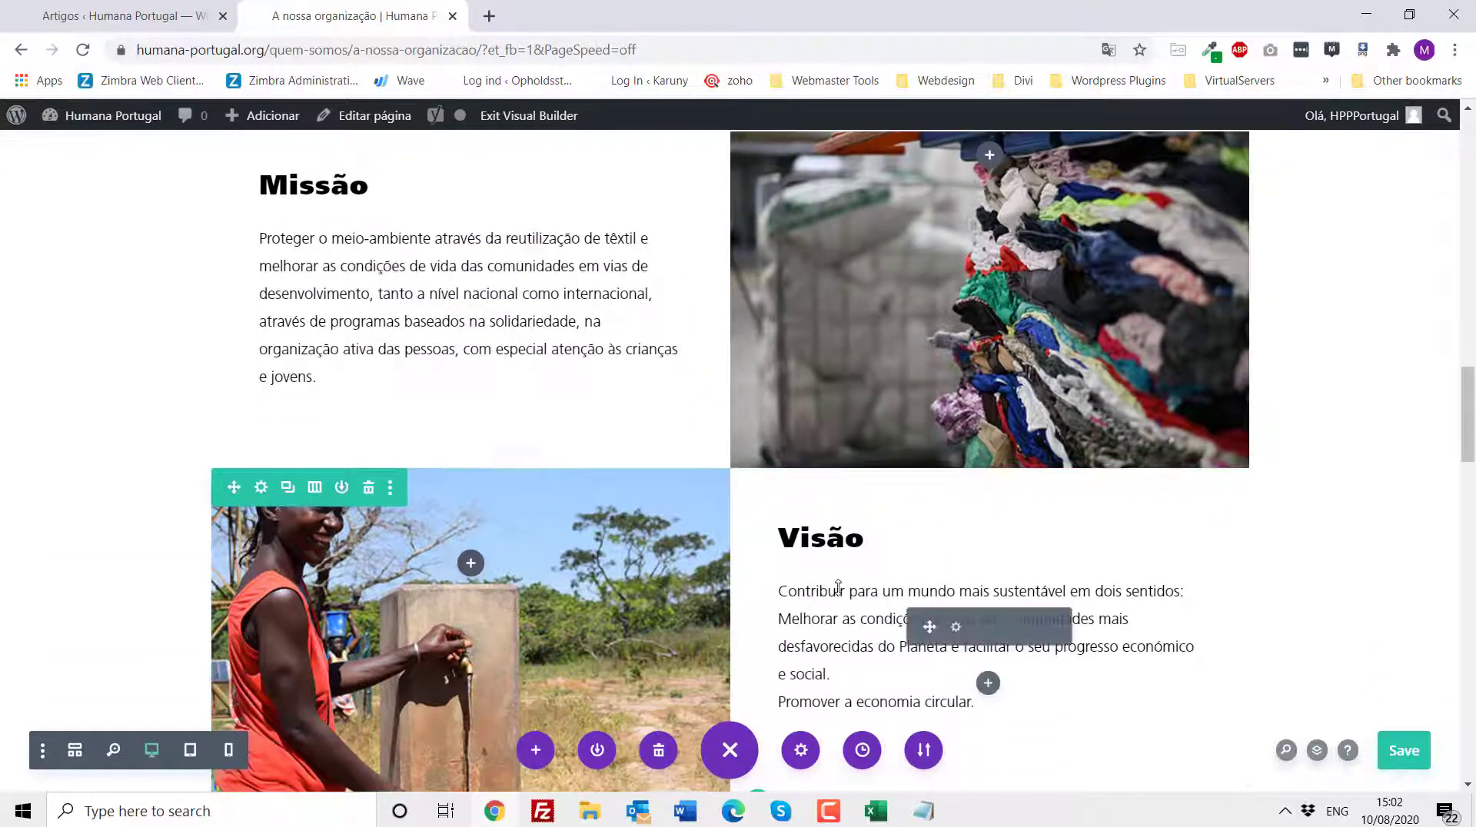
scroll(677, 446, up, 2)
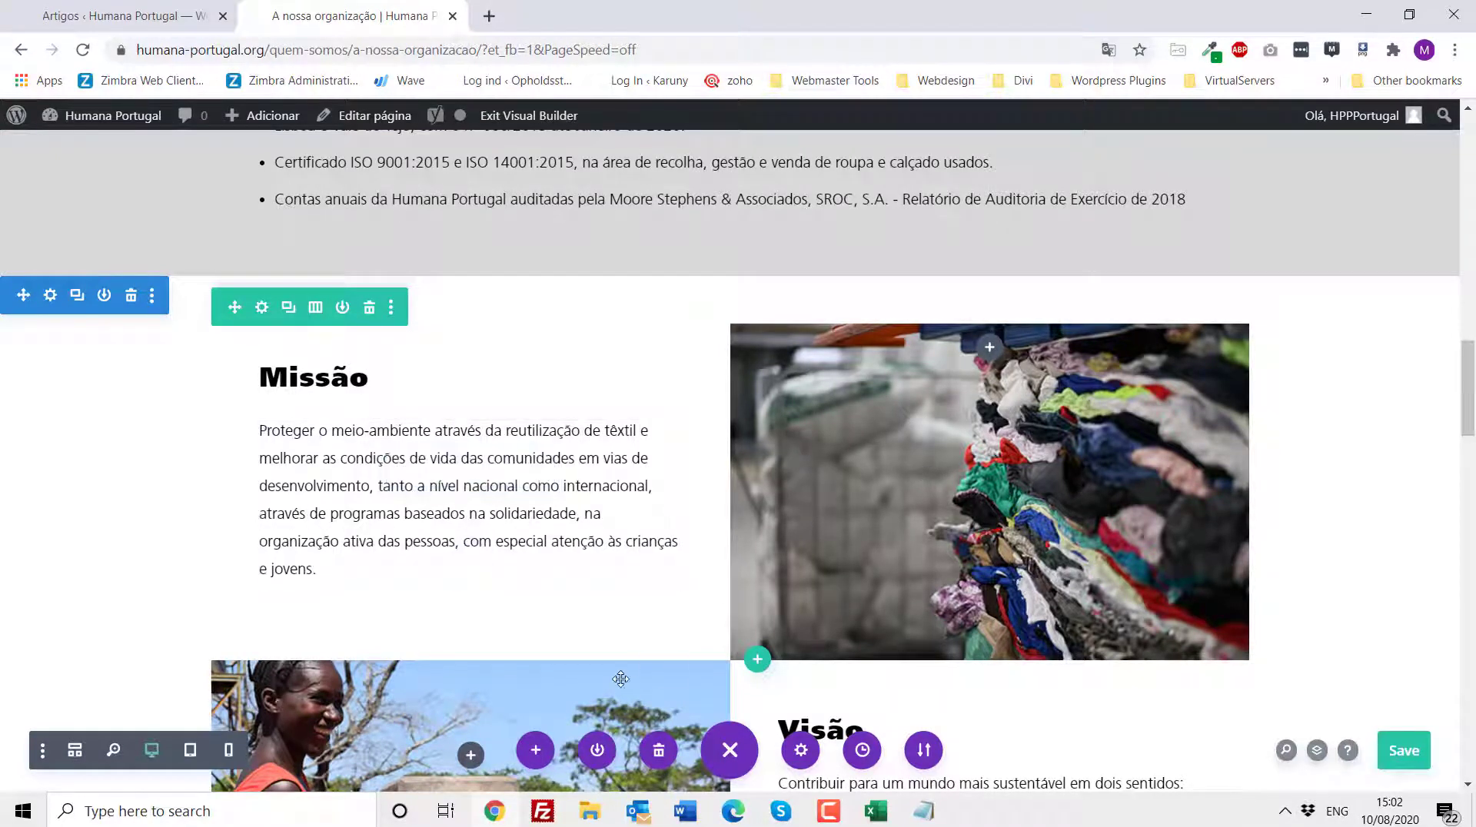
click(261, 308)
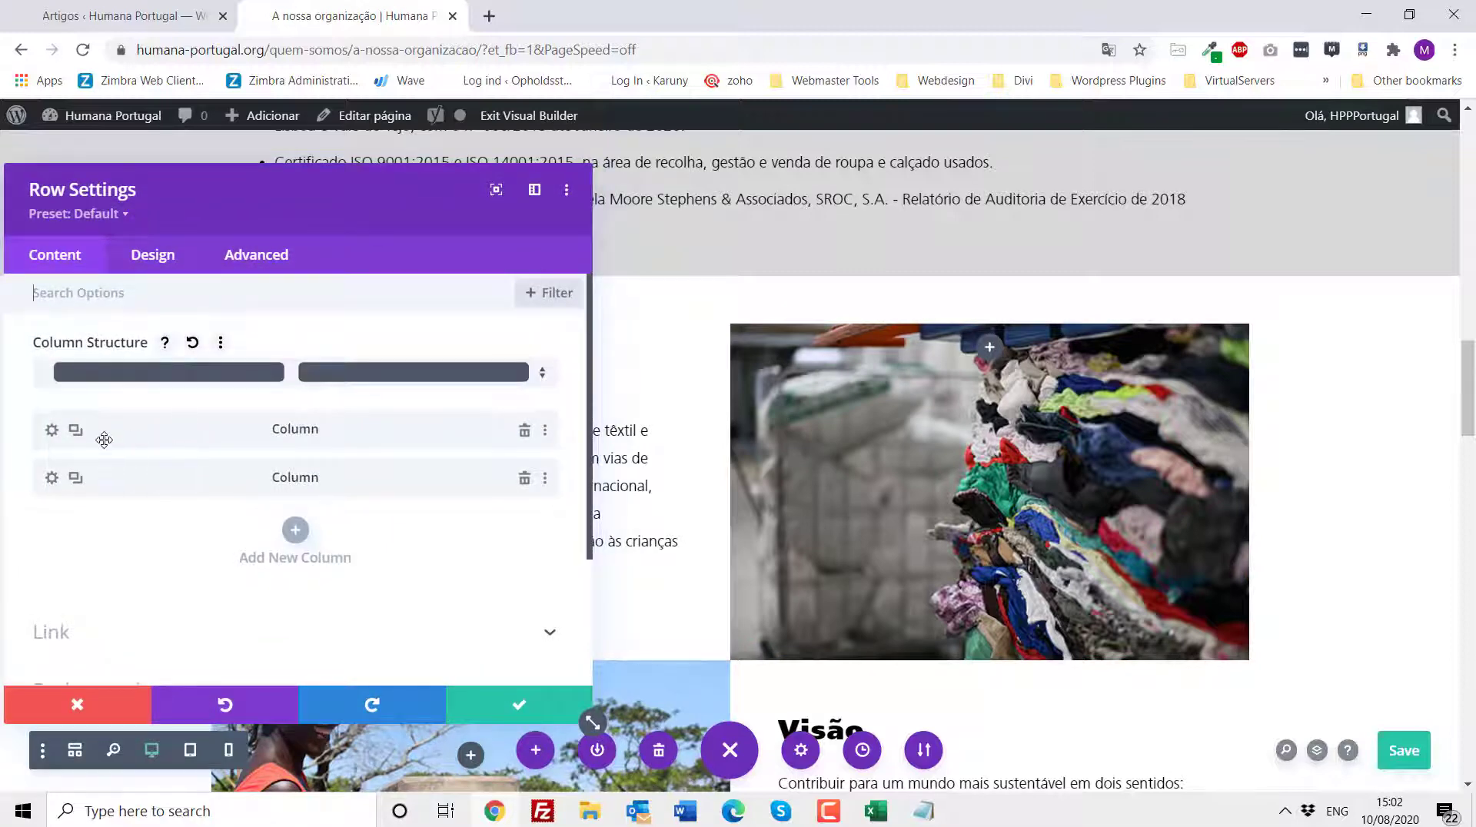
click(52, 478)
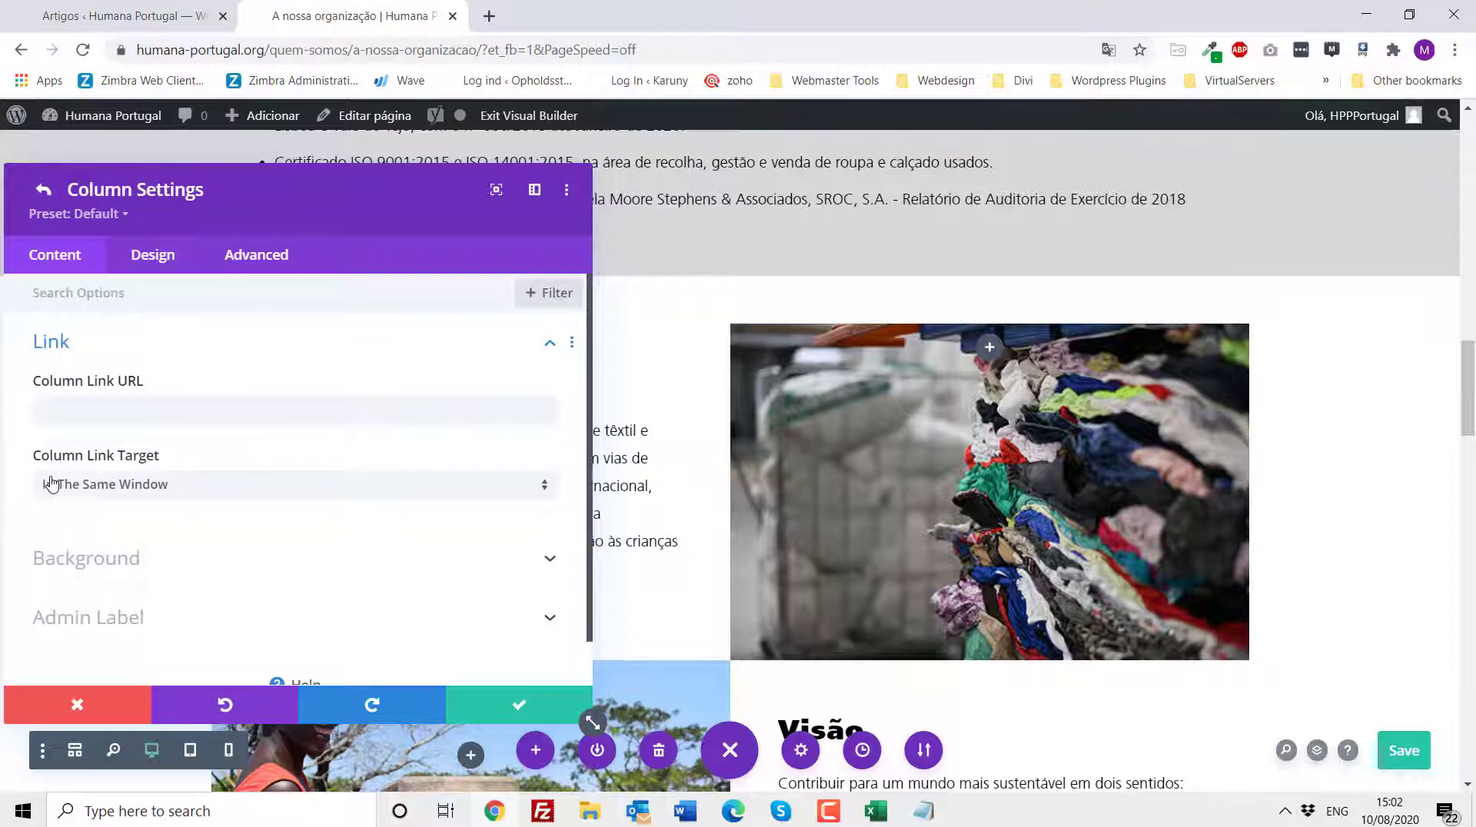
click(95, 567)
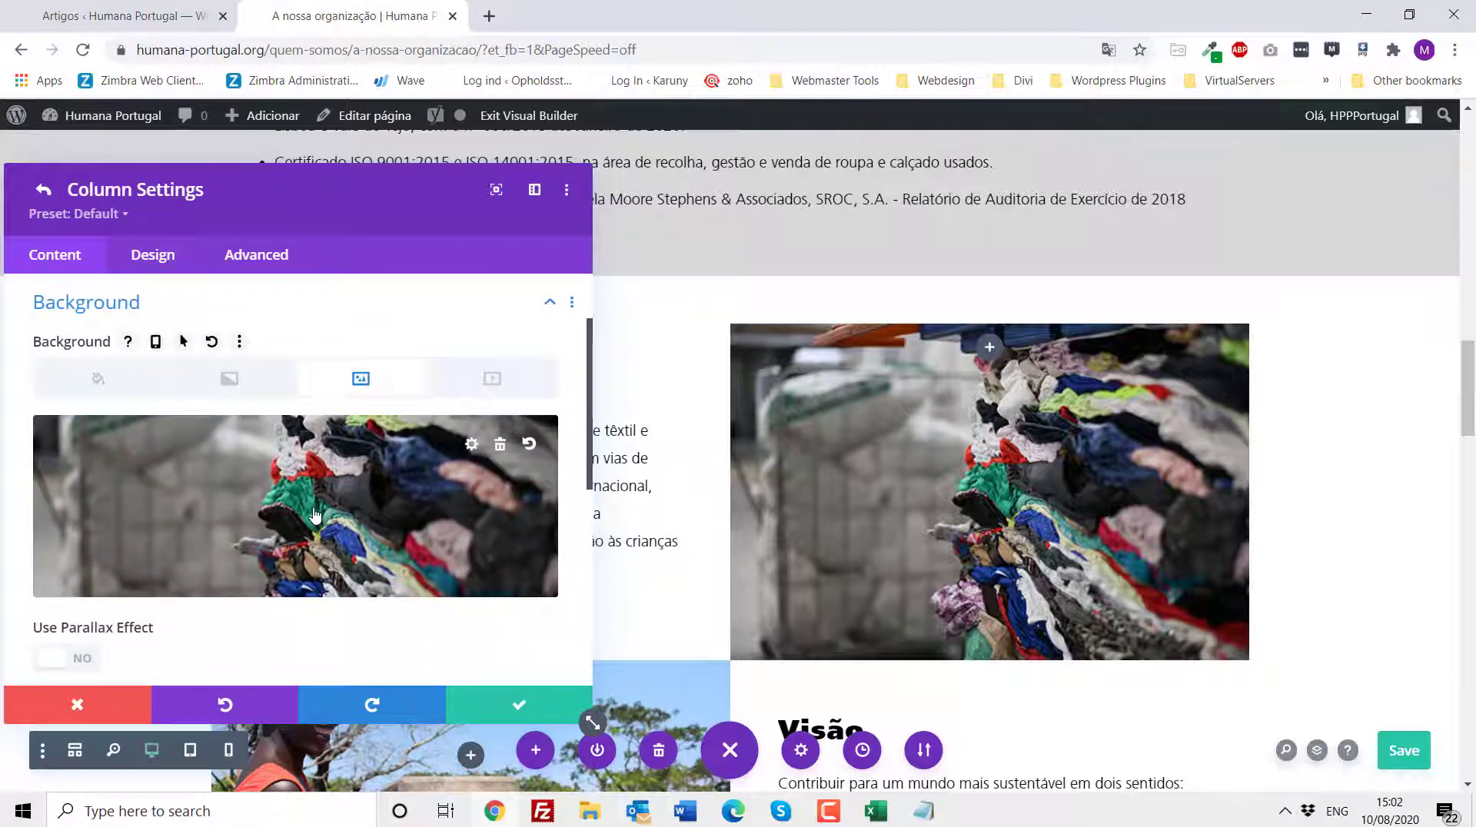
scroll(231, 461, up, 2)
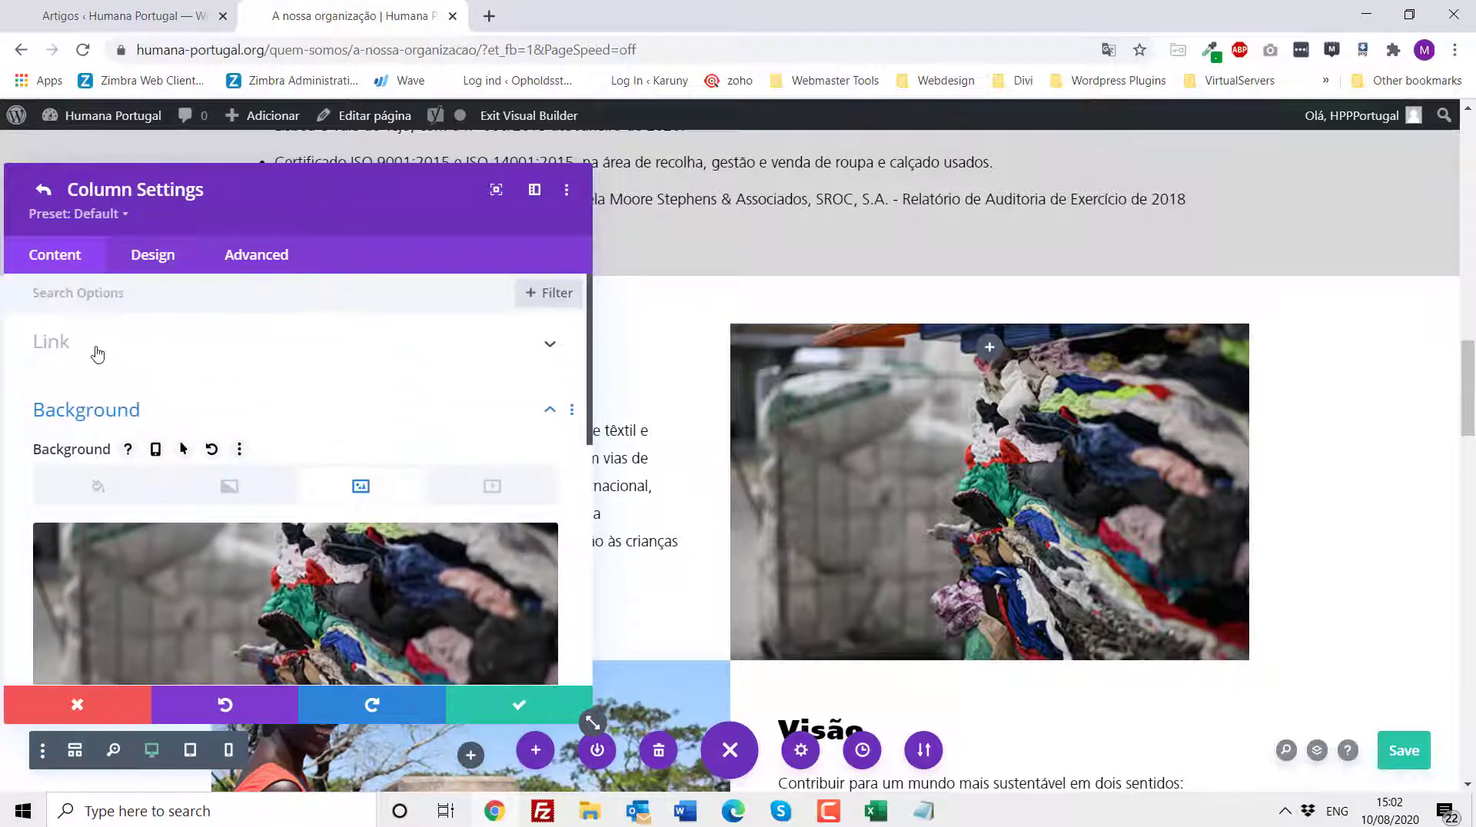
click(109, 708)
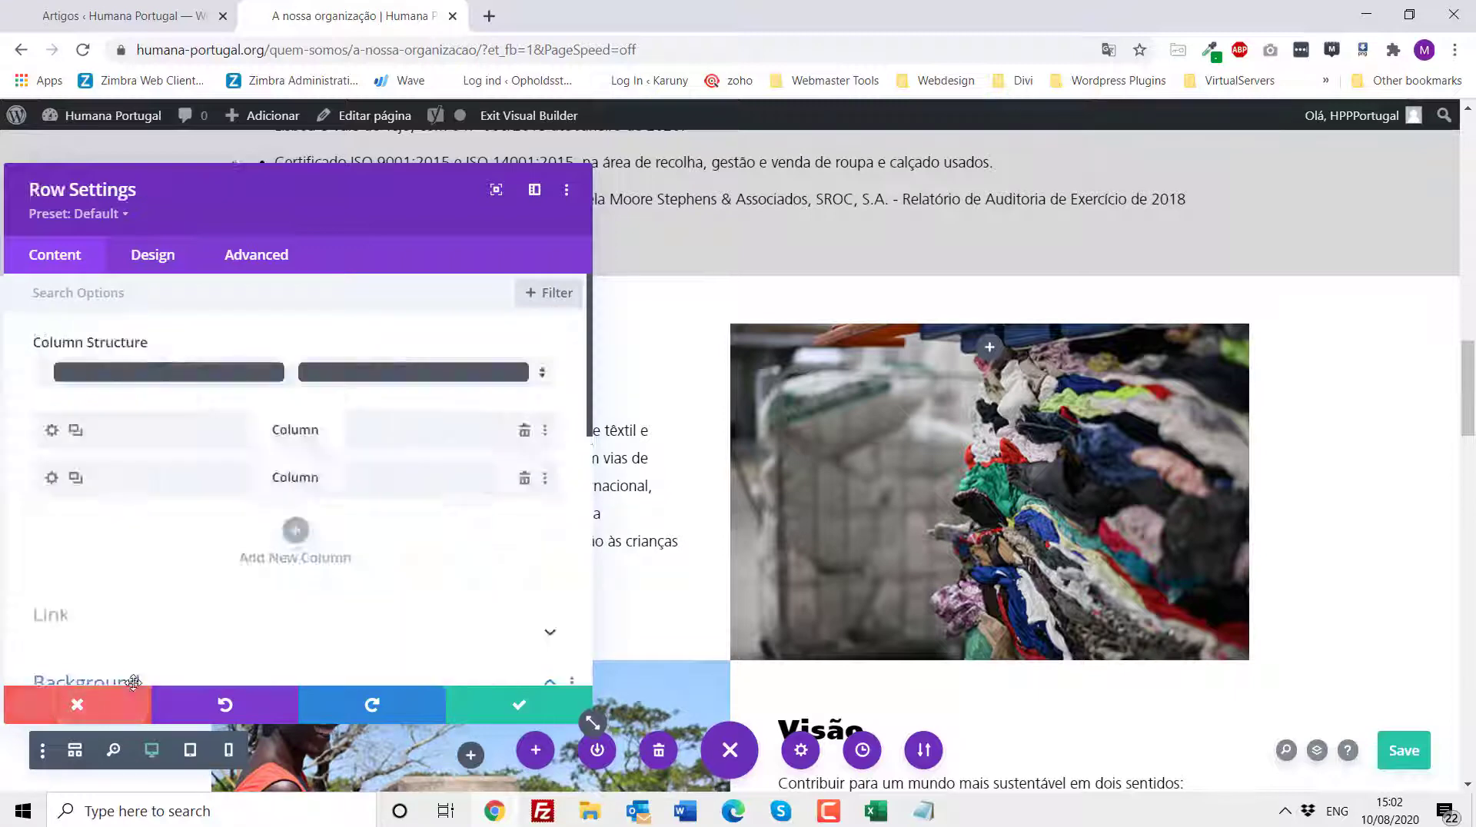
click(109, 708)
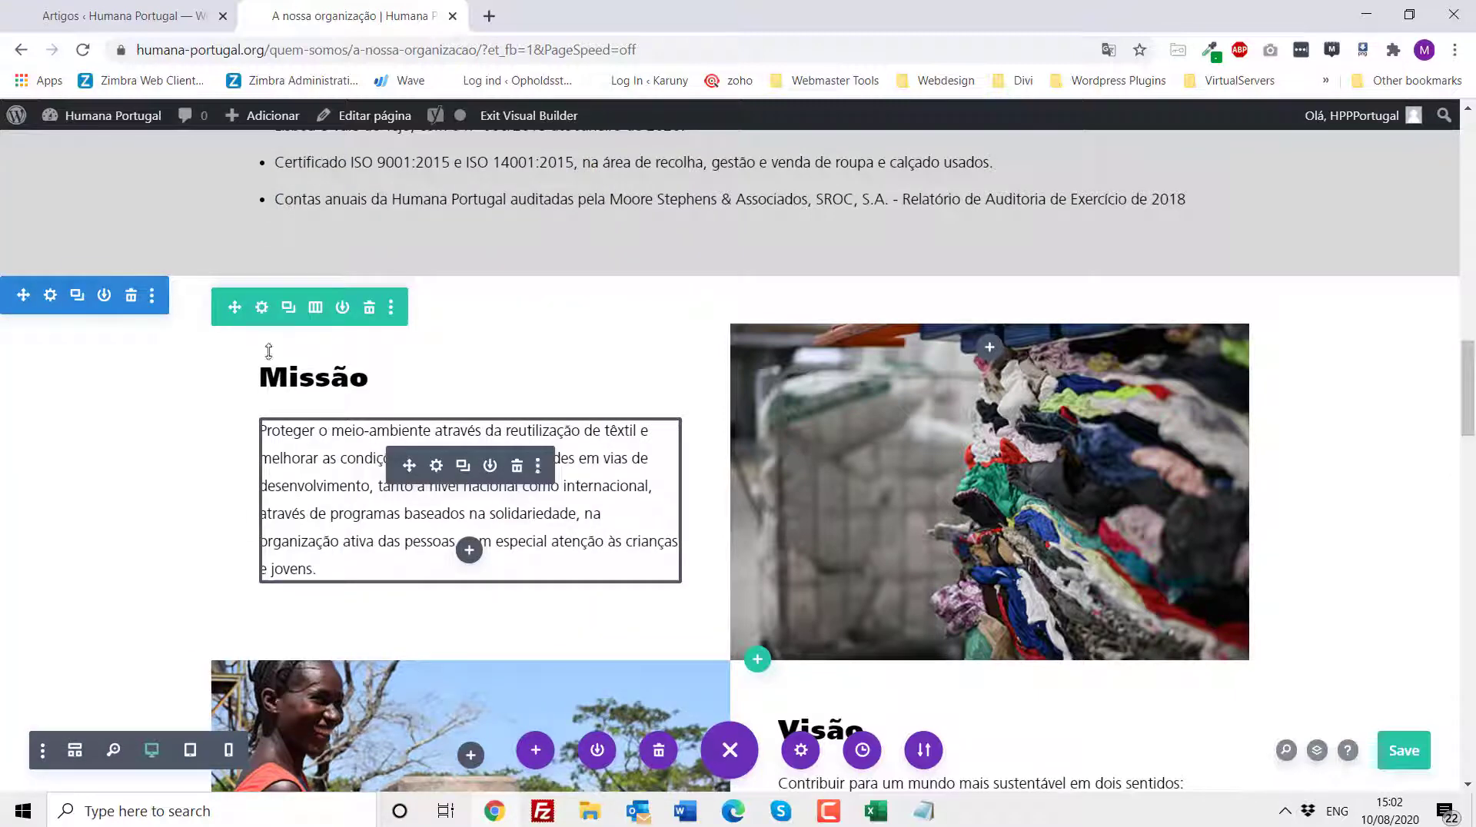
- Open the Missão row's first column settings, inspect its background options, and close them
click(262, 307)
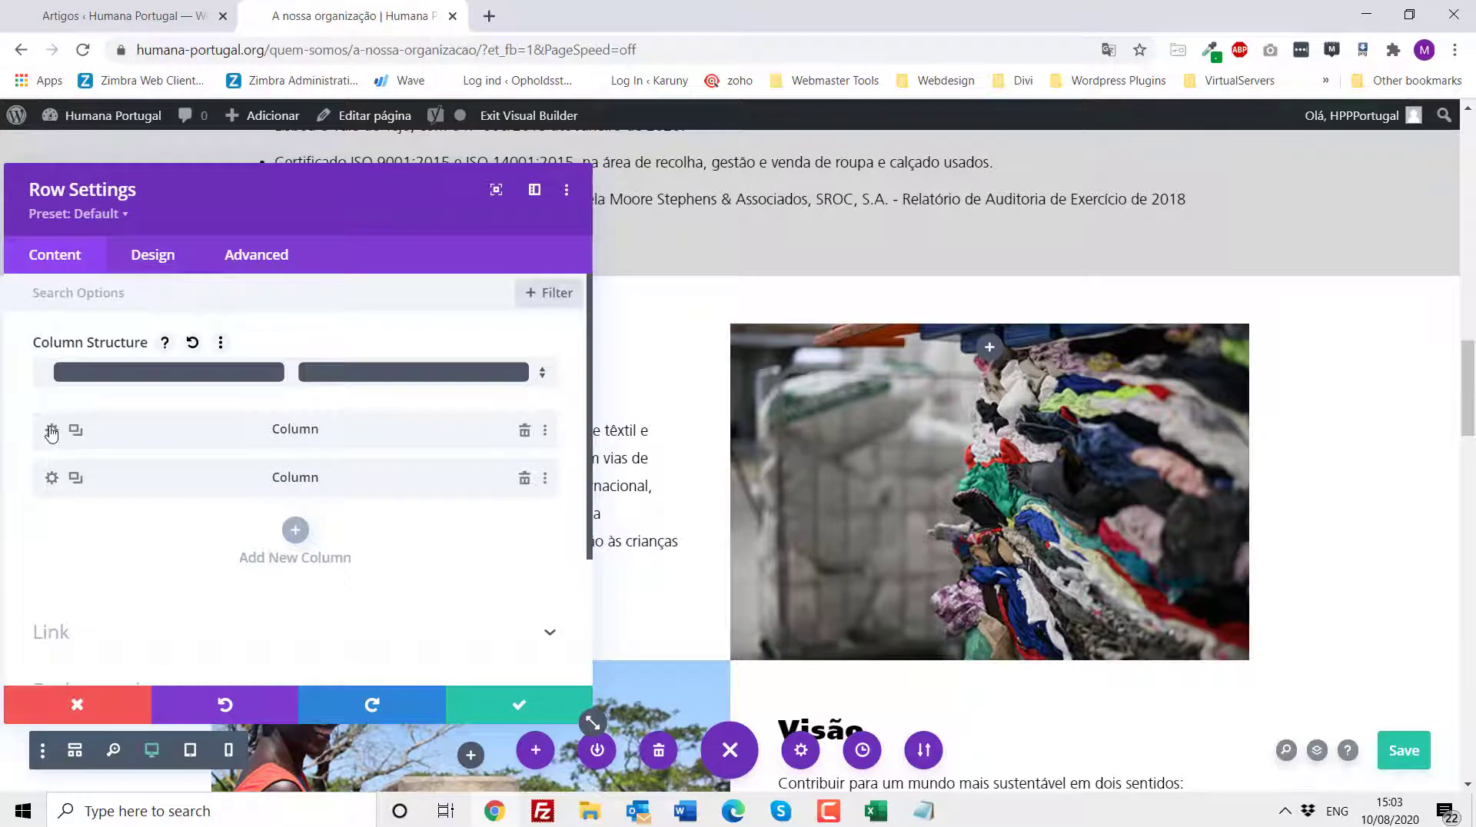
click(51, 429)
click(189, 572)
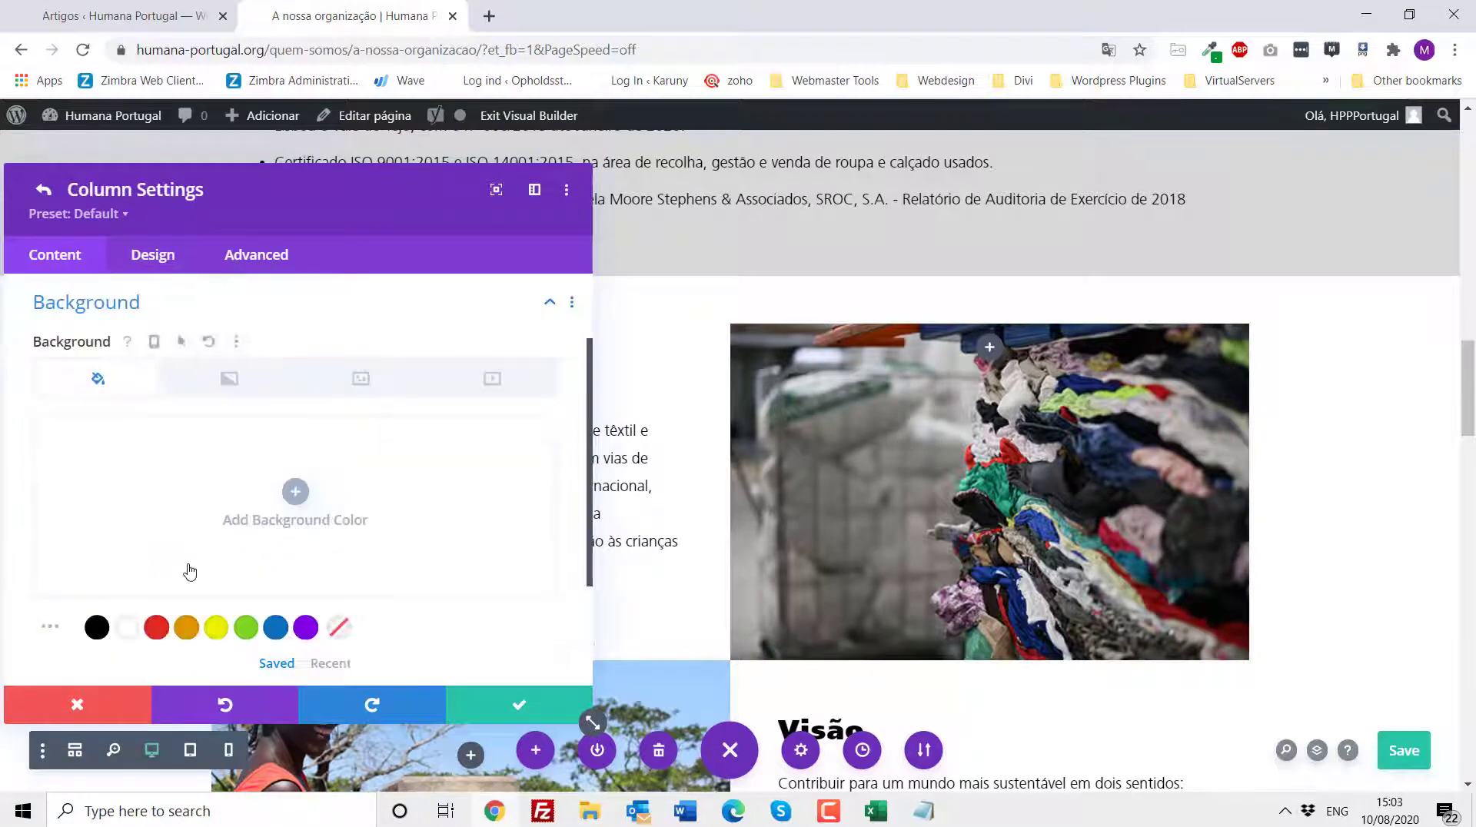
click(100, 704)
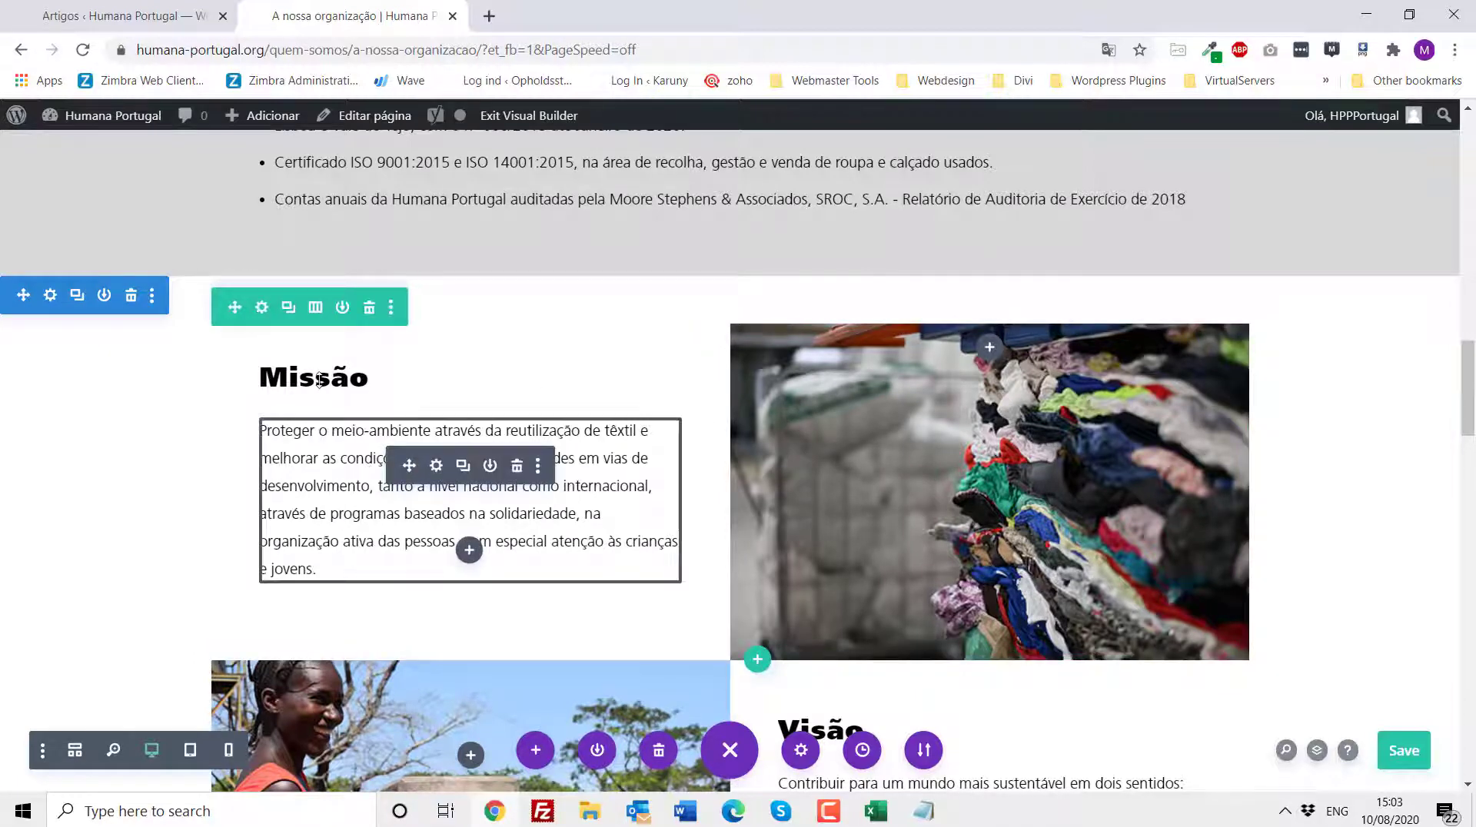
- Open the settings of the Missão heading and paragraph text modules, closing each without changes
click(435, 377)
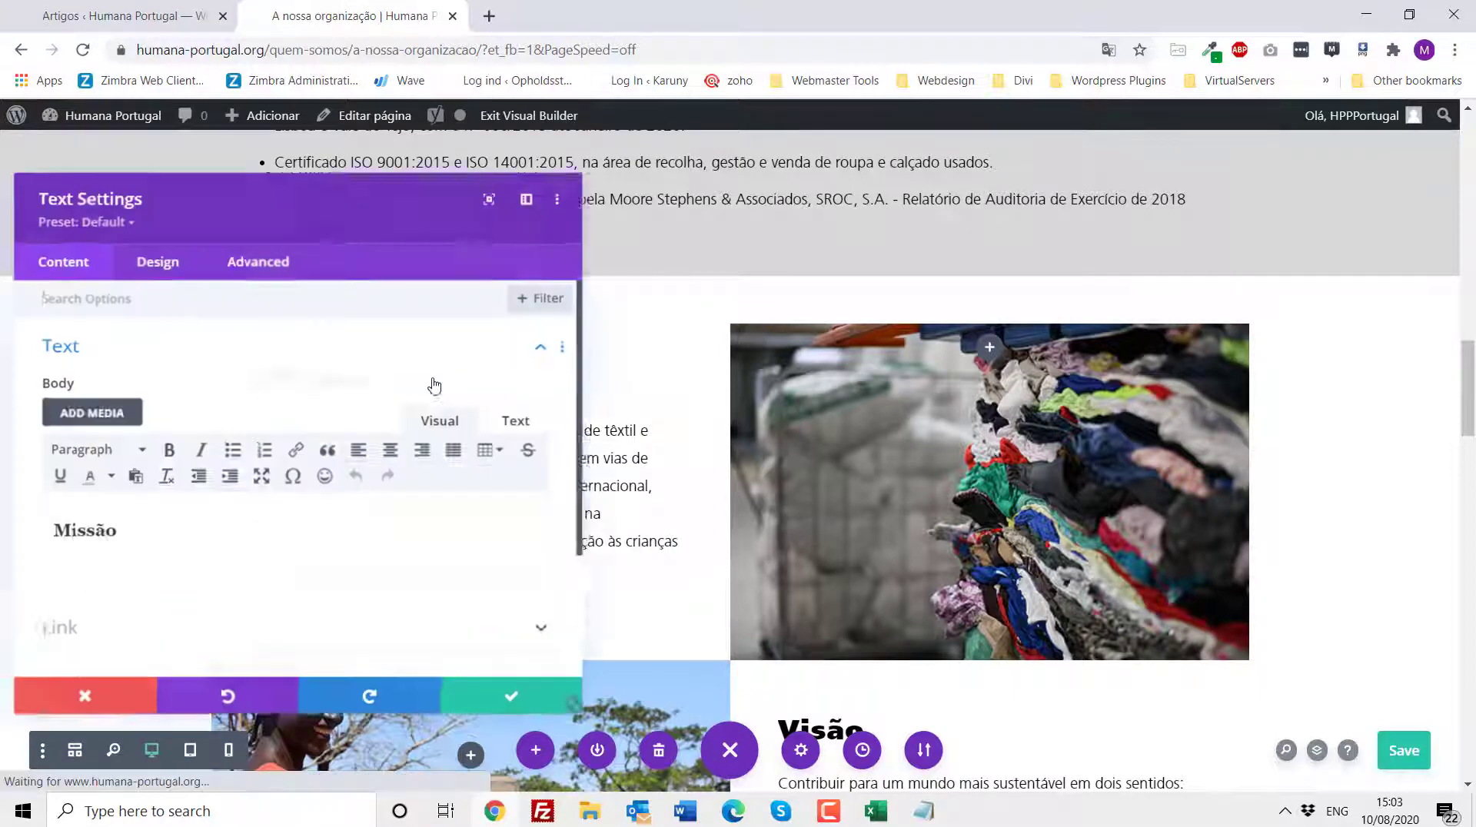
click(110, 705)
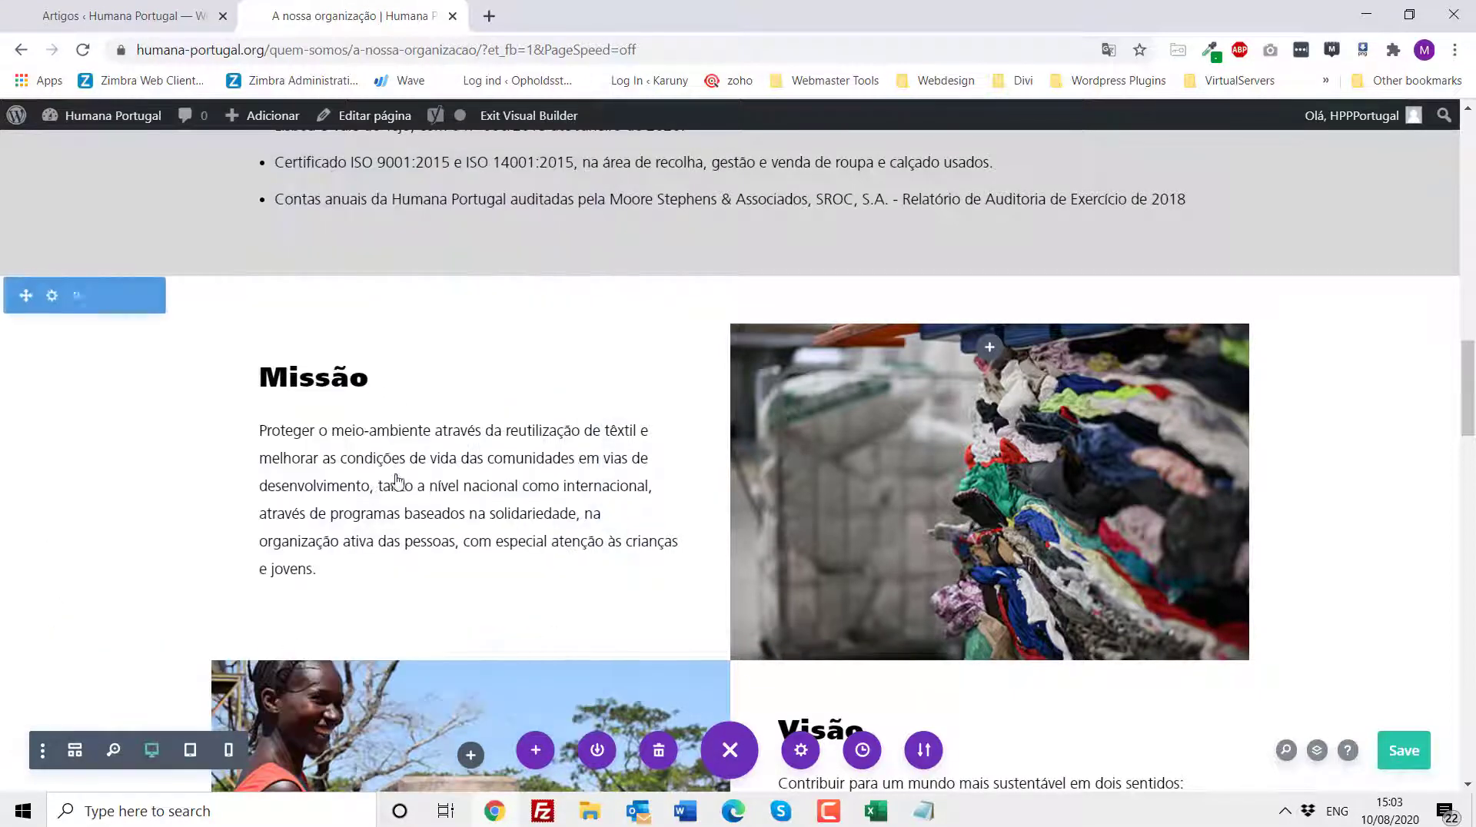
click(436, 466)
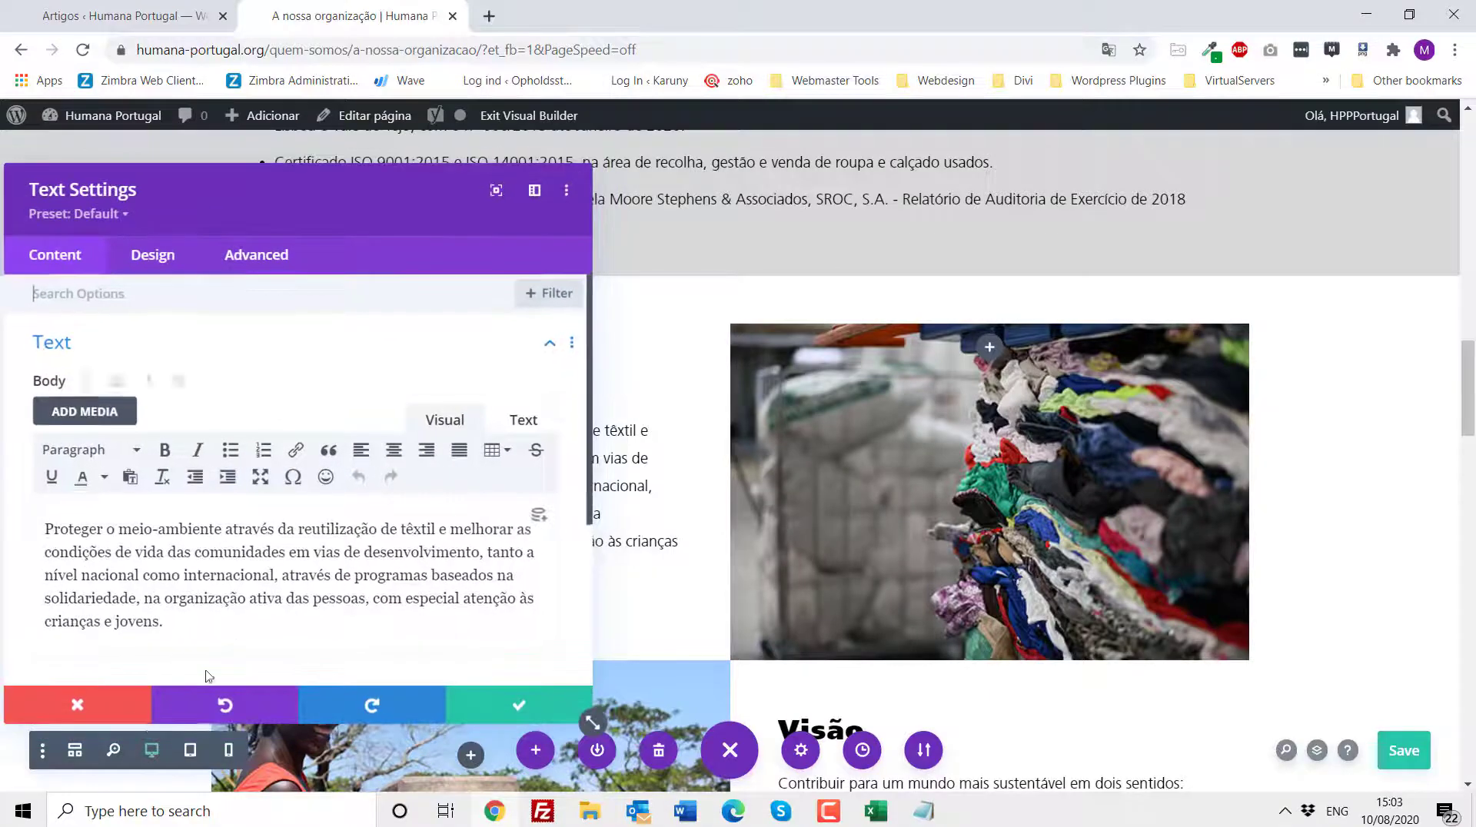
click(77, 703)
- Inspect the Visão row's first column background image, then open and close the Visão text settings
scroll(561, 501, down, 3)
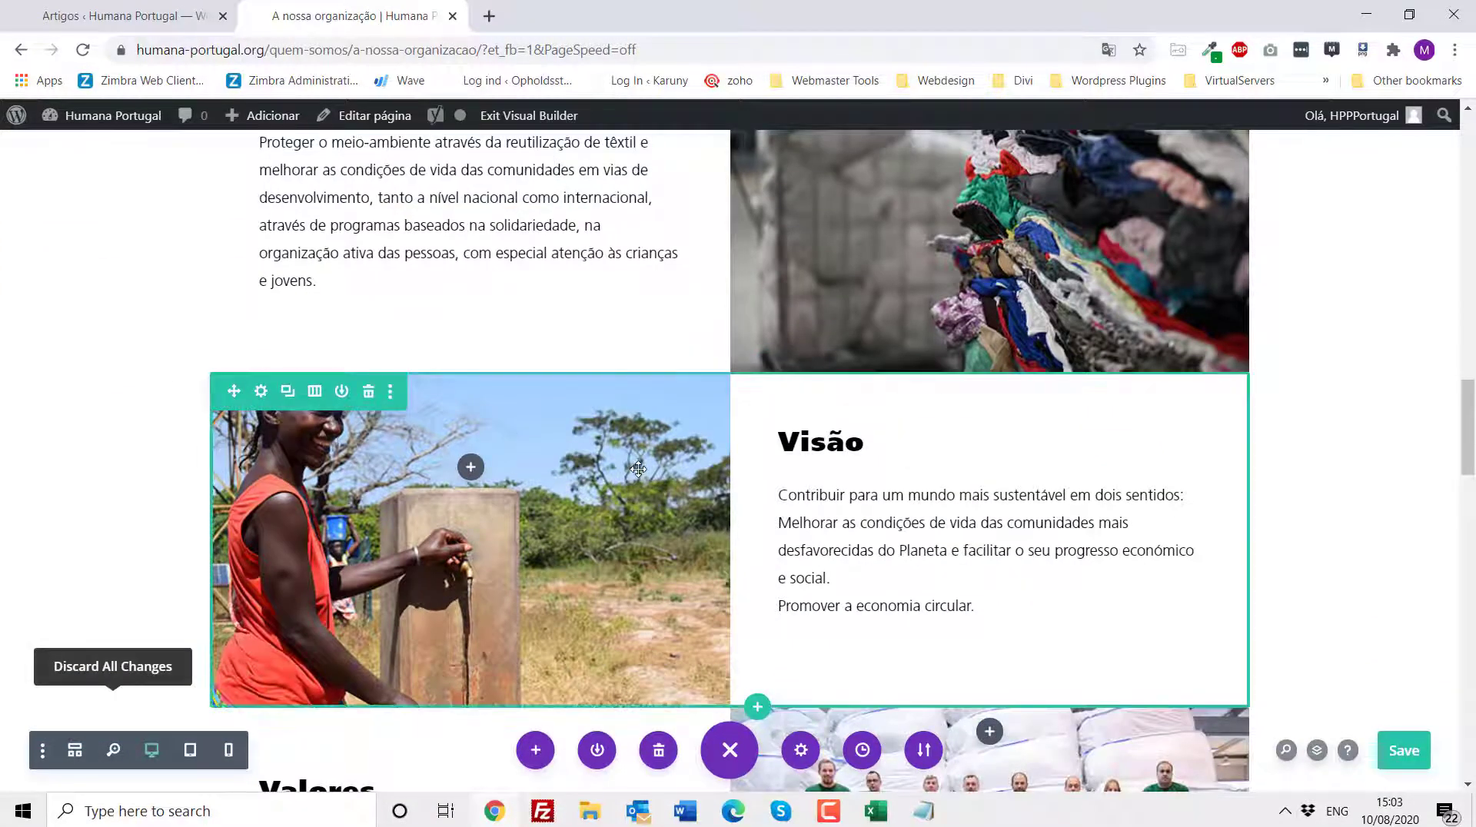
click(261, 392)
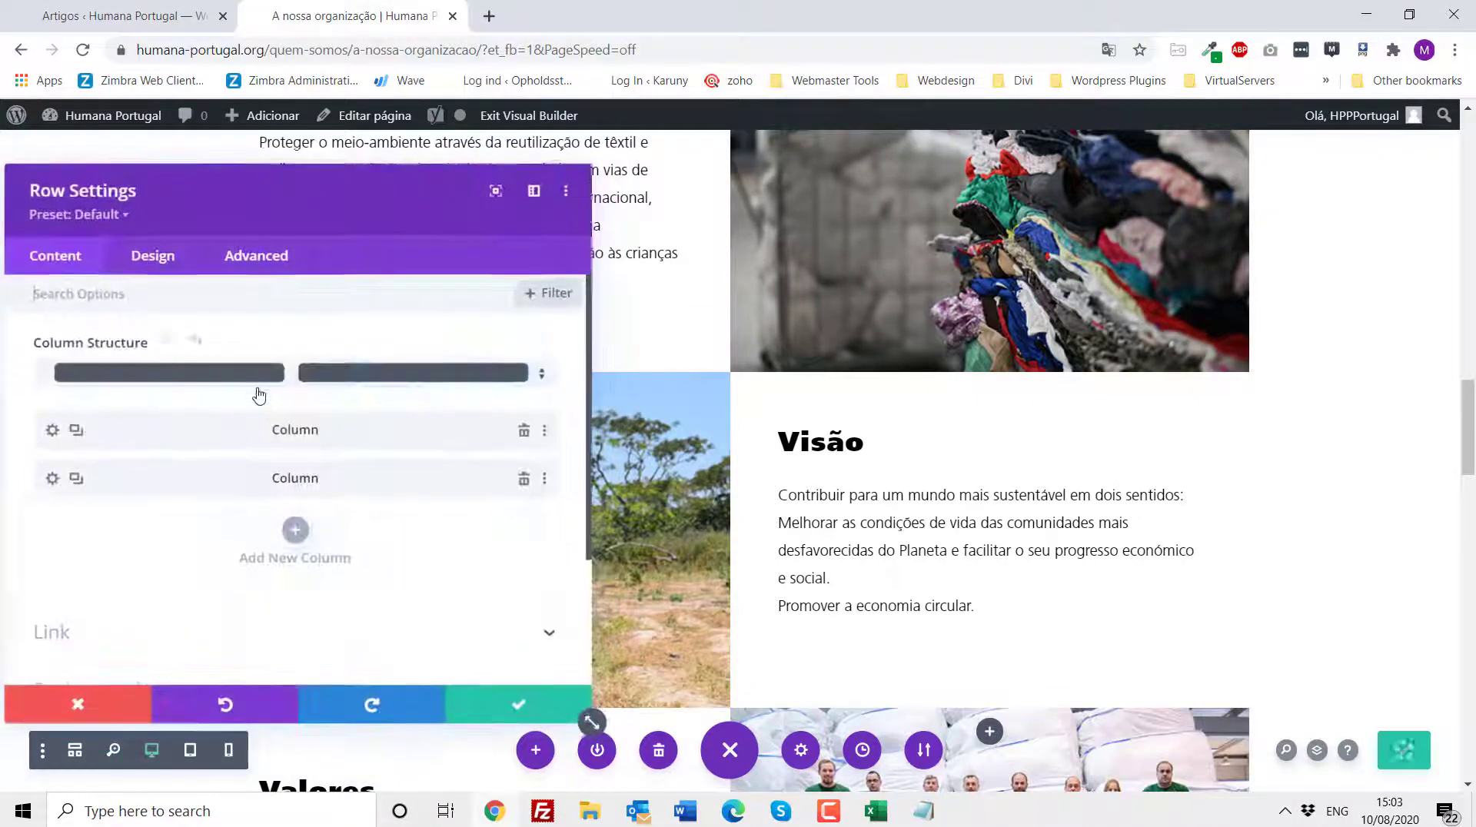
click(50, 432)
click(111, 572)
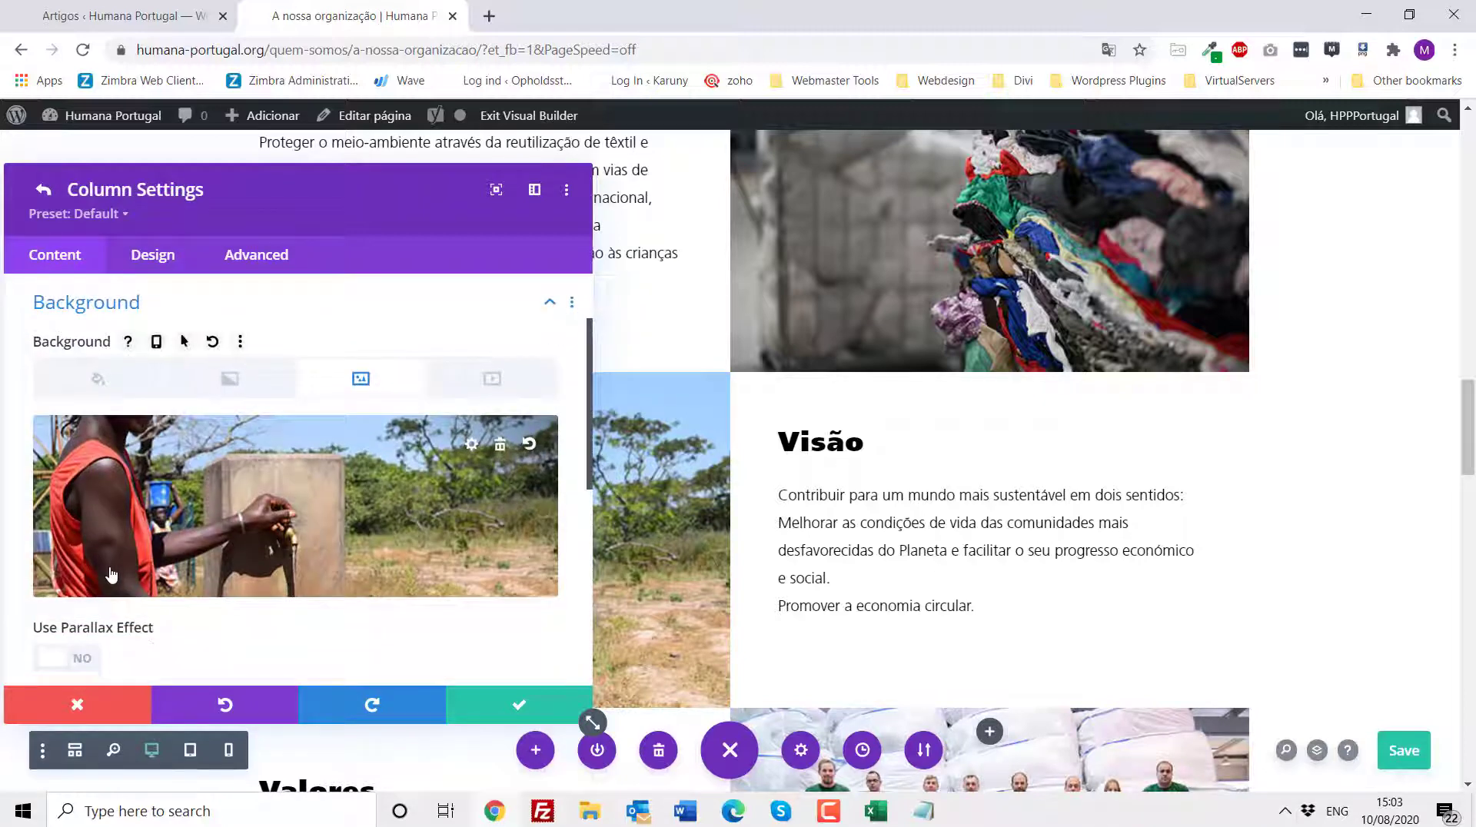
click(75, 702)
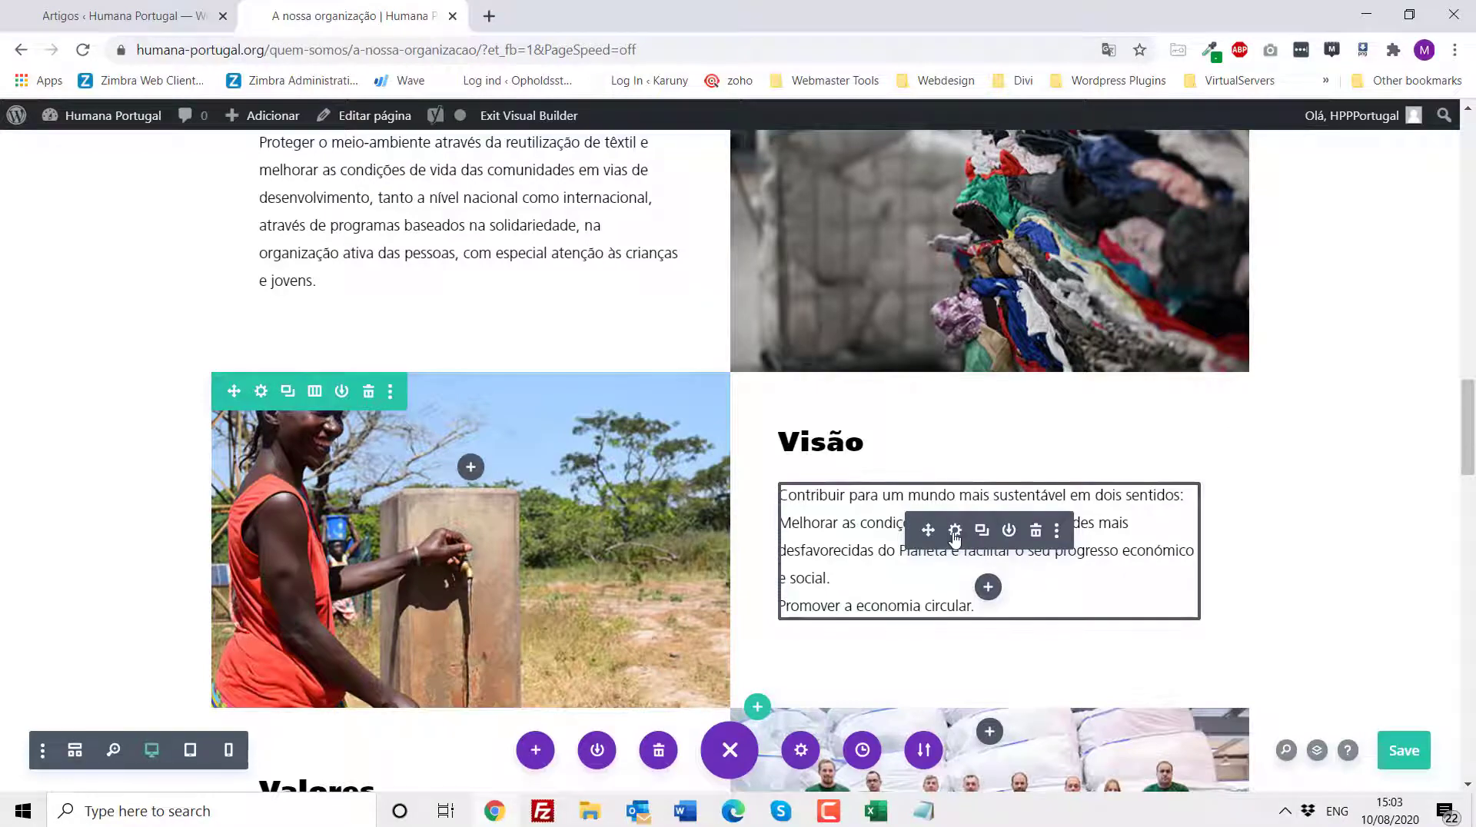
click(955, 533)
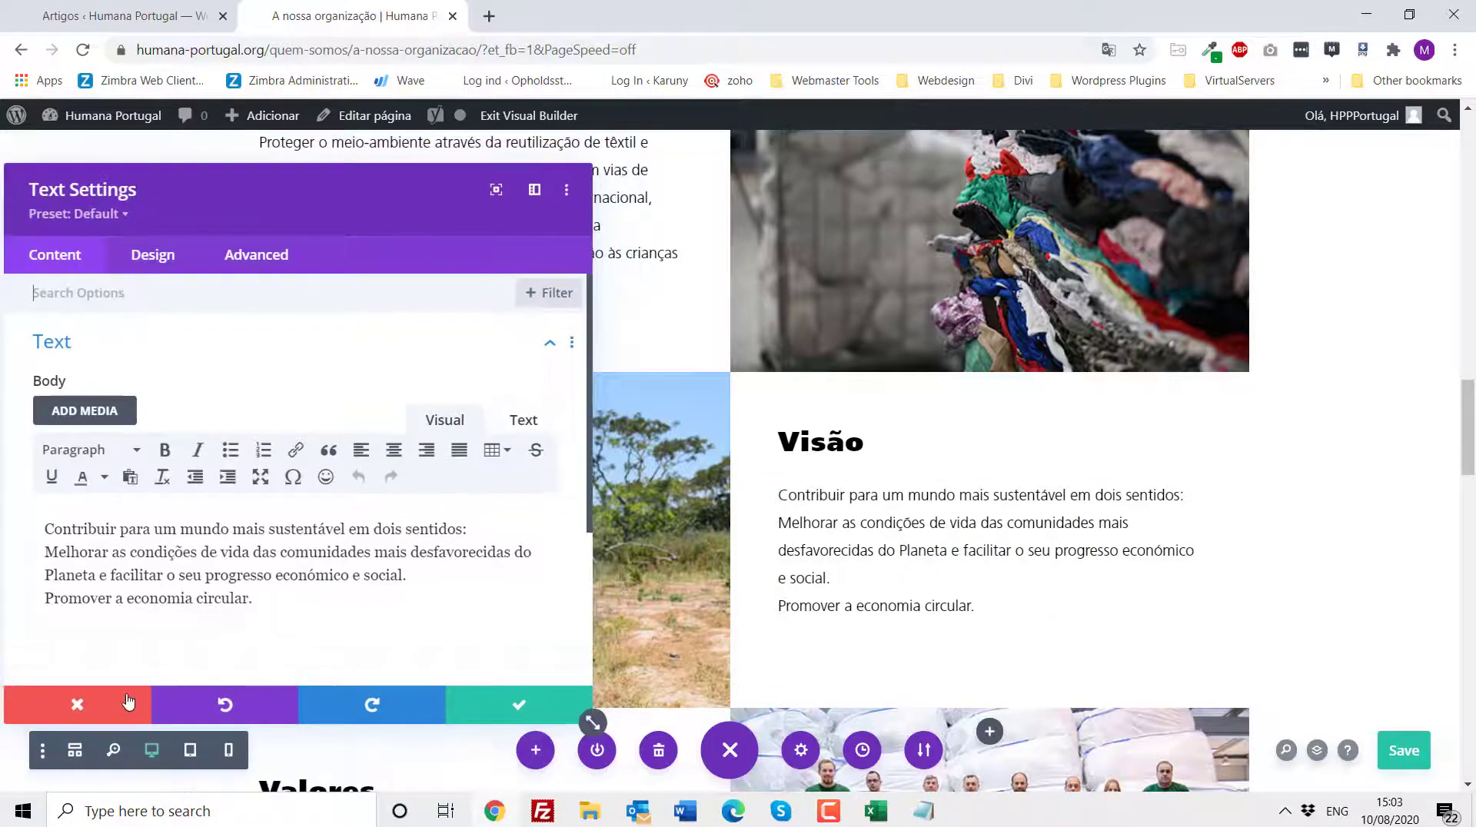
click(127, 704)
- Scroll down past Valores to examine the greyed-out section with the Missão image and text
scroll(621, 519, down, 1)
scroll(622, 518, down, 8)
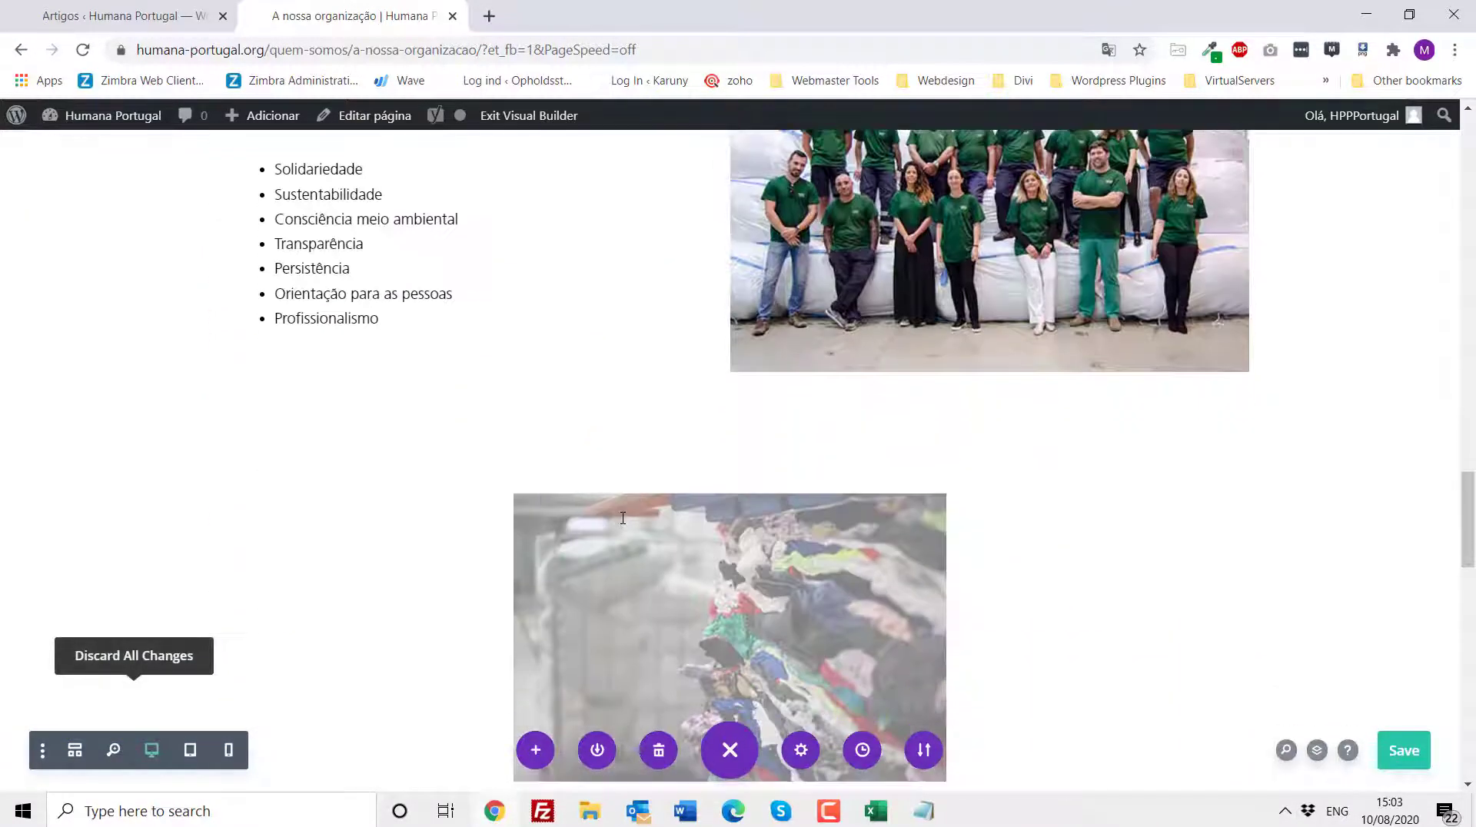
scroll(530, 470, down, 3)
scroll(530, 471, down, 1)
scroll(538, 453, up, 4)
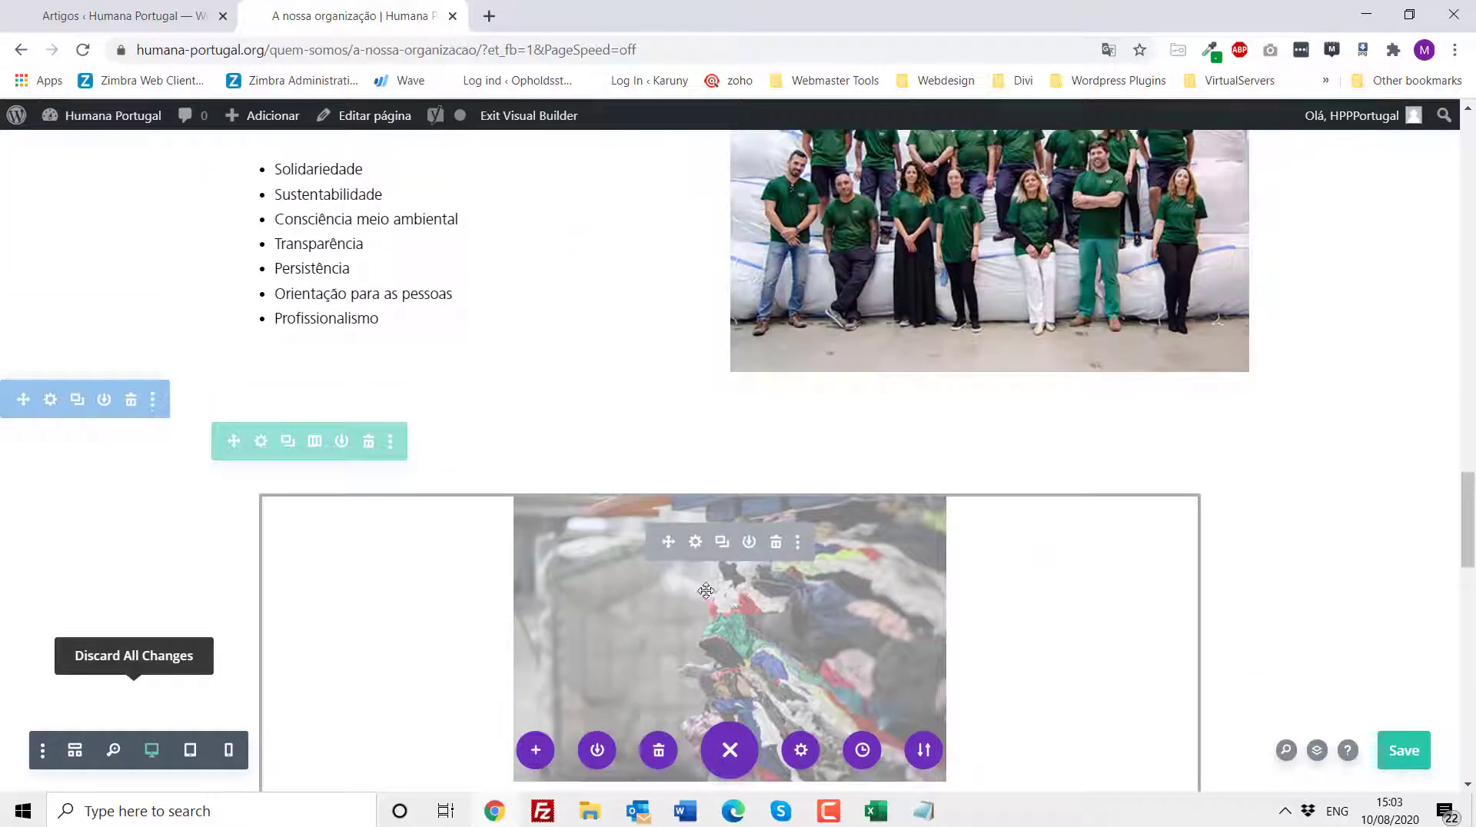
scroll(645, 559, down, 2)
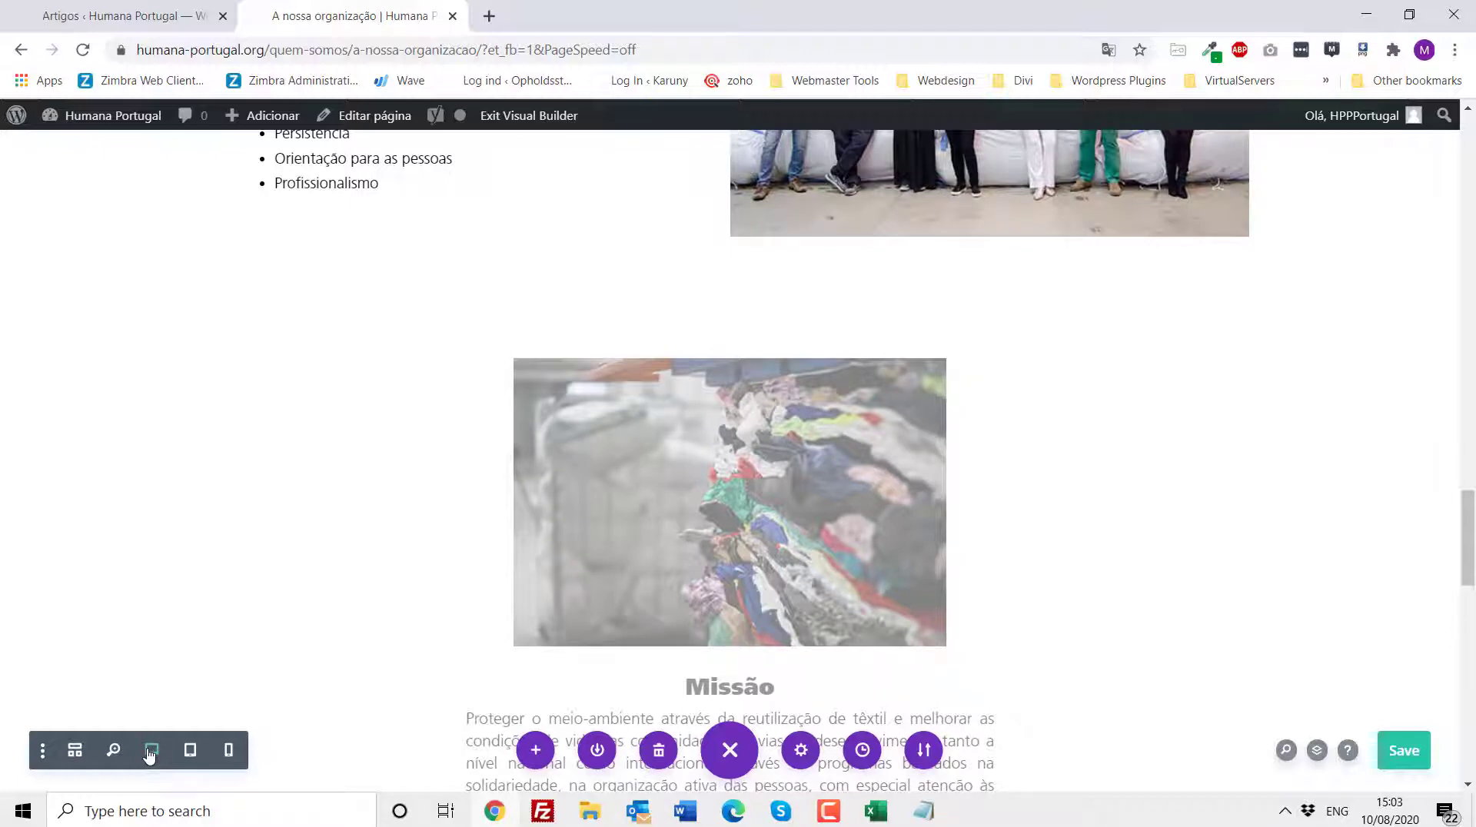
scroll(838, 410, up, 4)
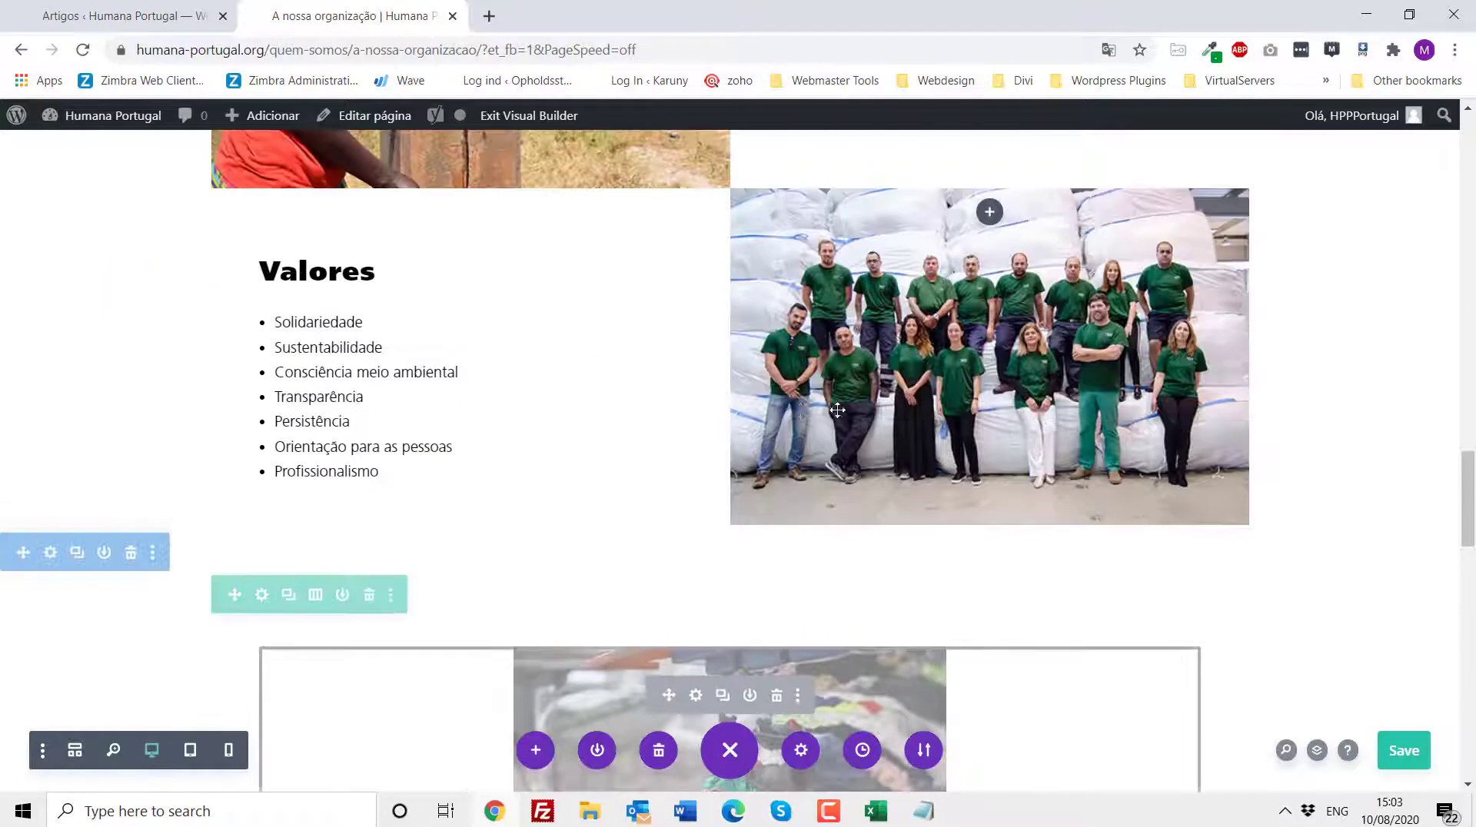
scroll(477, 500, down, 2)
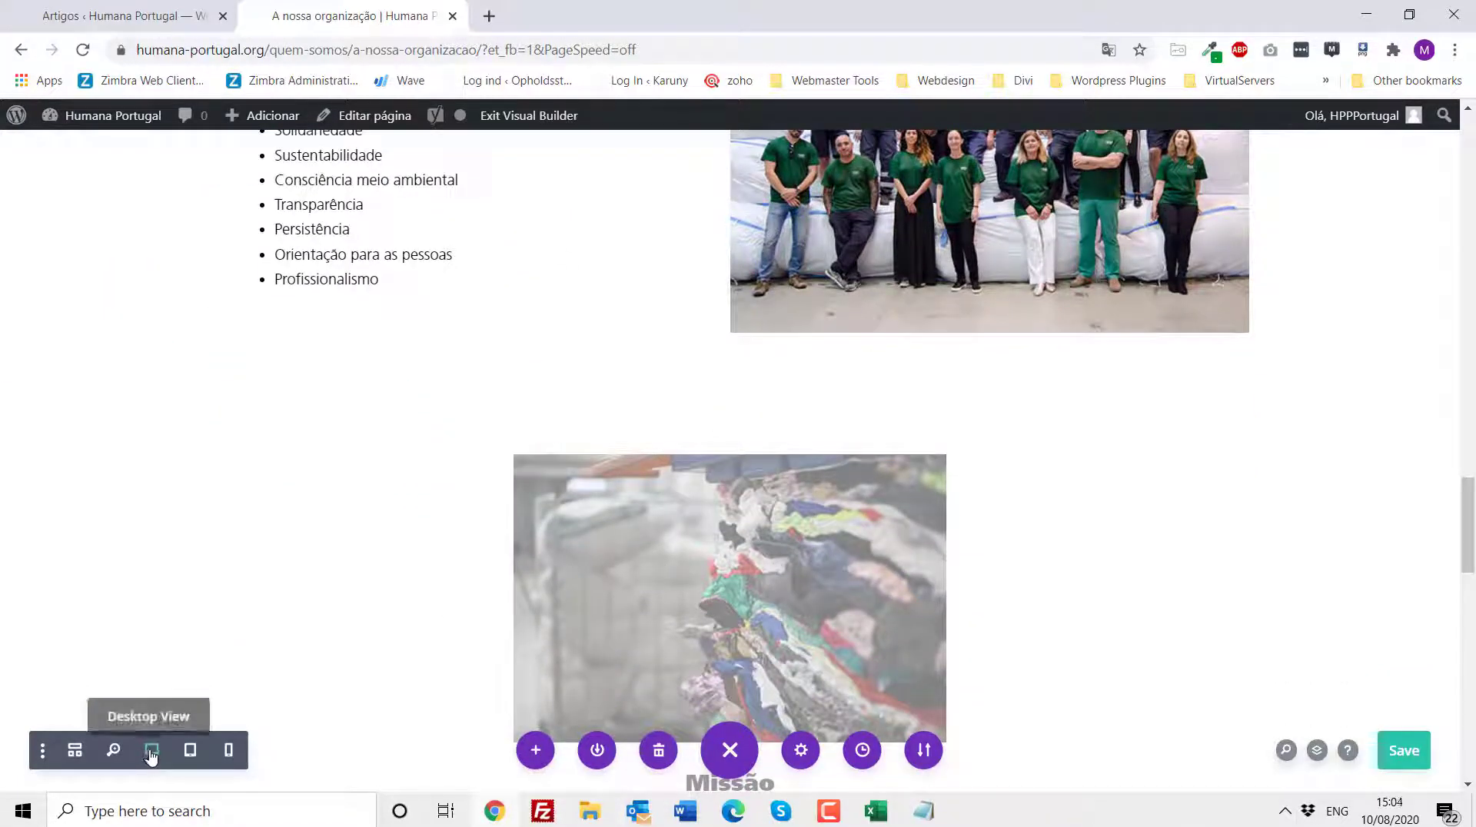
scroll(746, 532, down, 3)
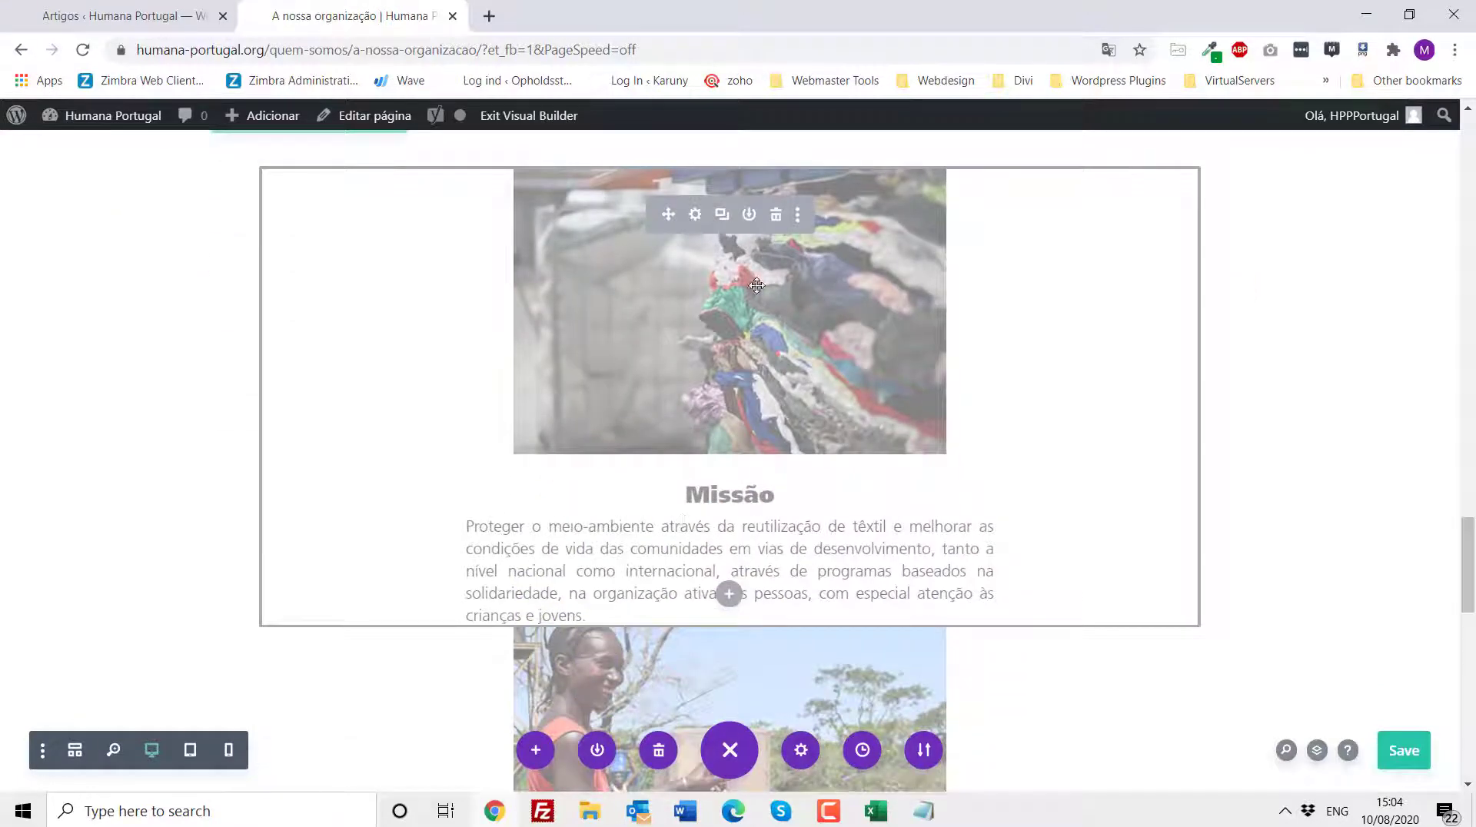
- Open the greyed-out Missão blurb's settings, review its title, body and Image & Icon options, and close them
click(695, 215)
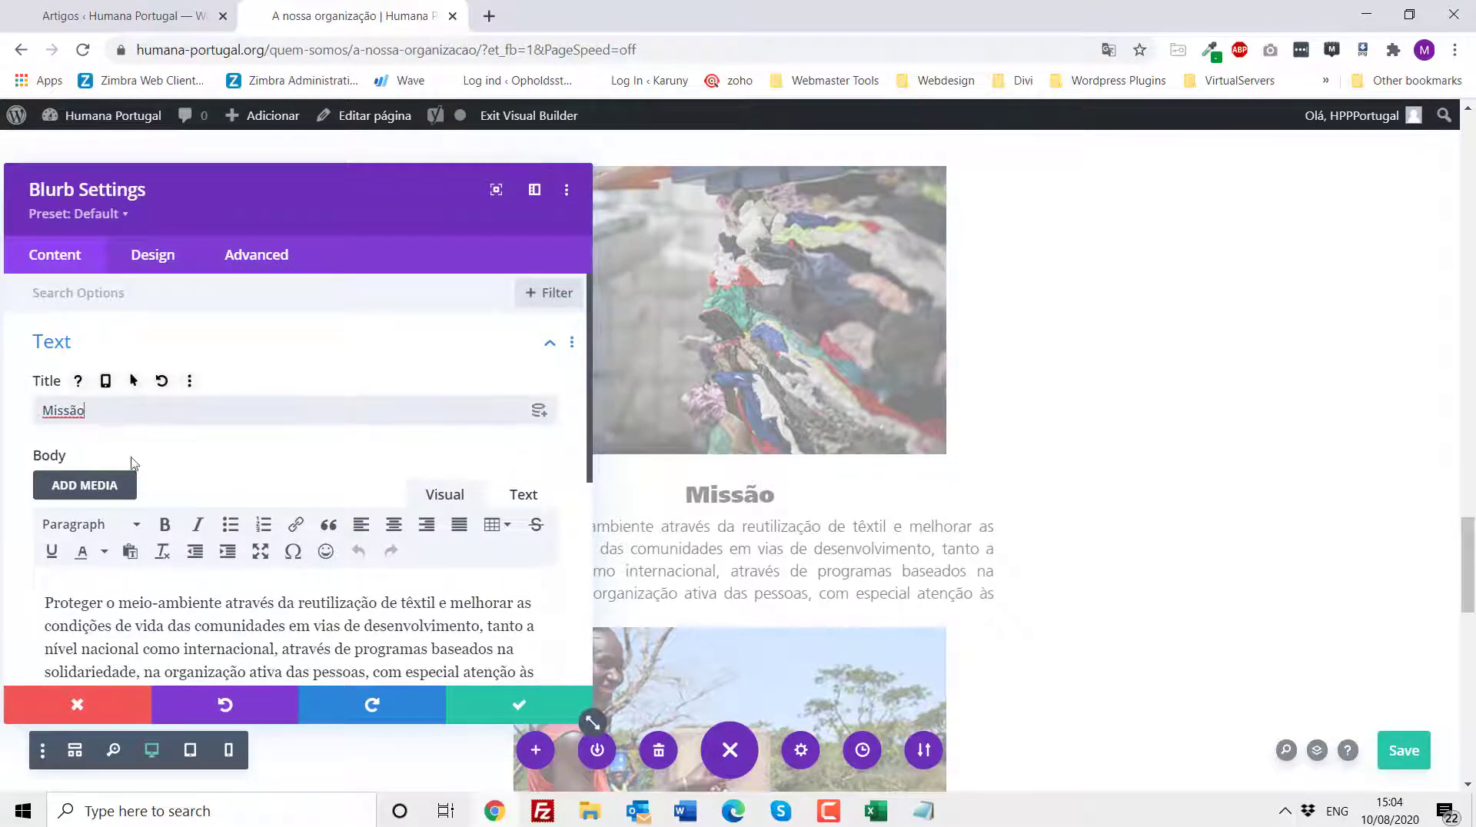
scroll(166, 605, down, 1)
scroll(166, 605, down, 3)
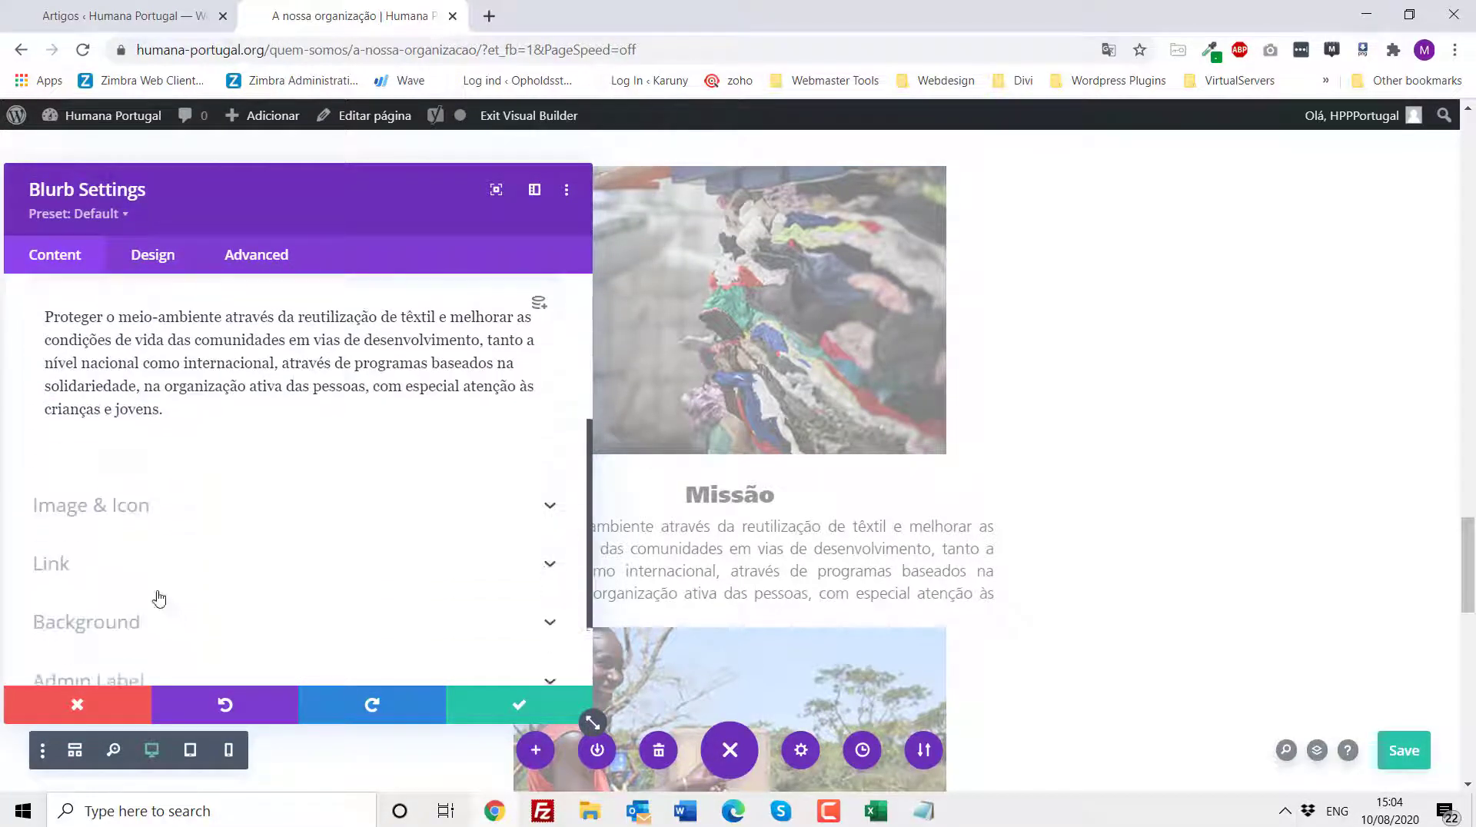
click(146, 512)
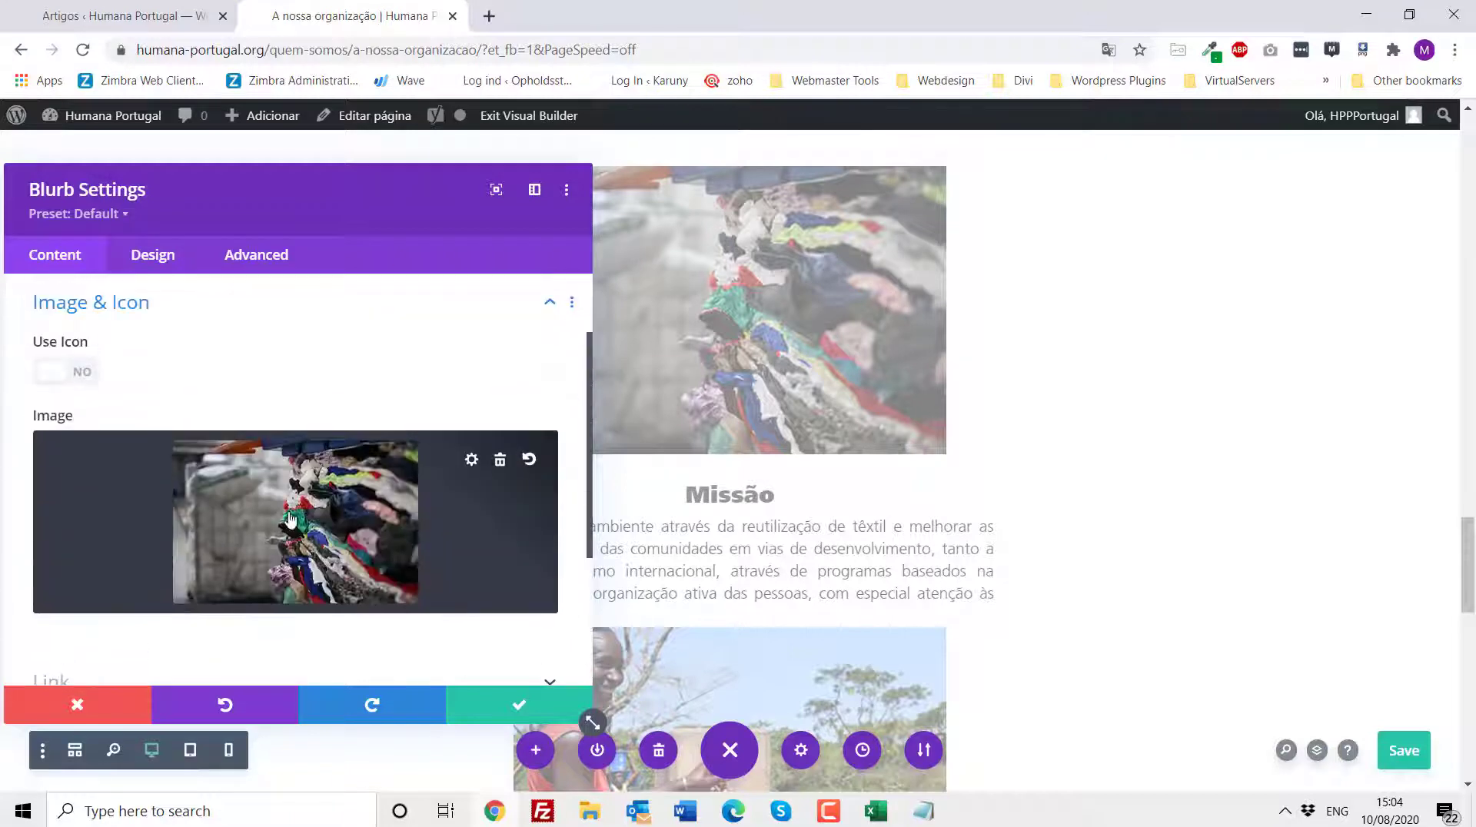
scroll(290, 521, up, 2)
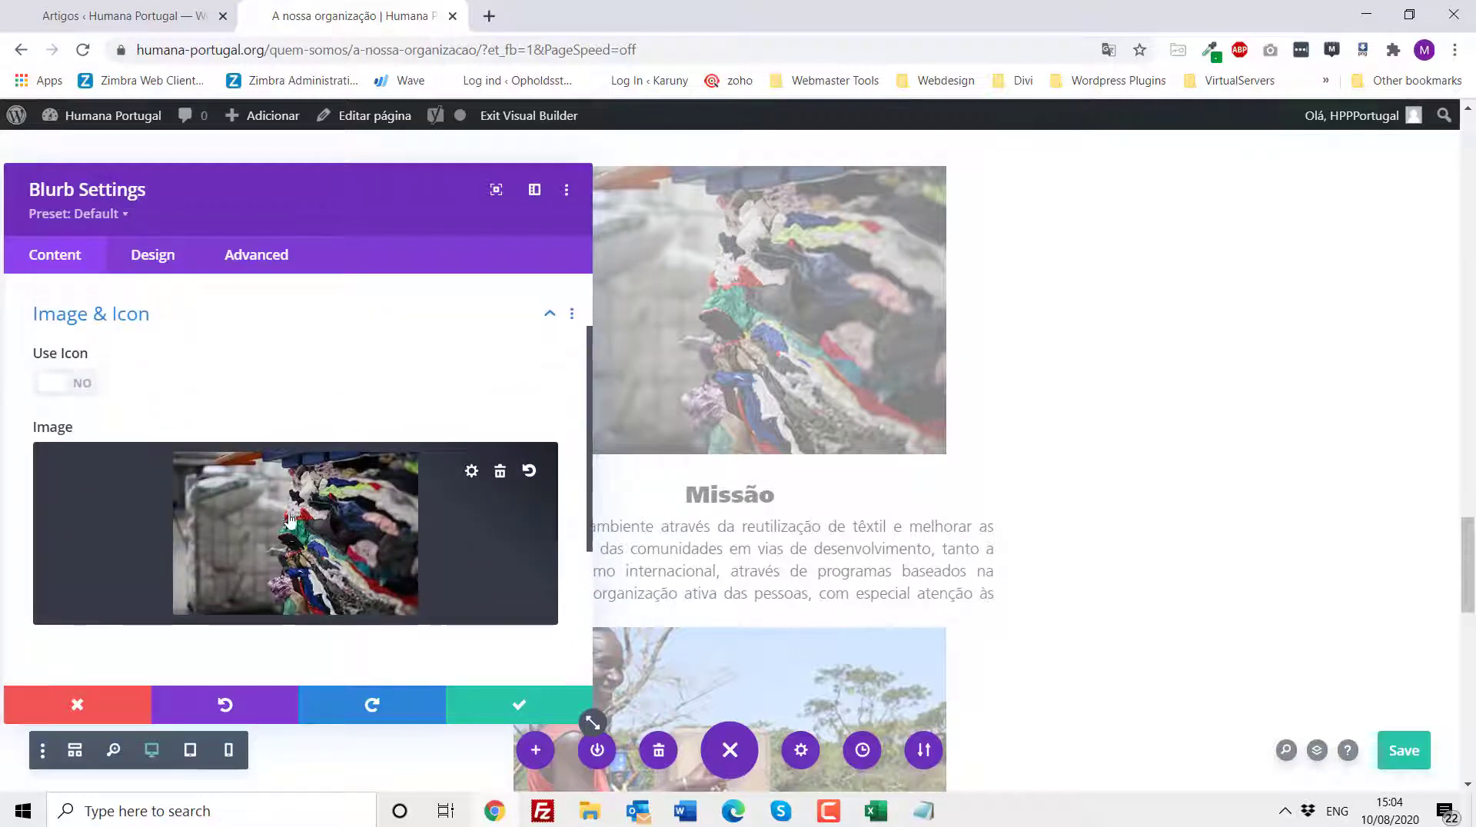
click(69, 345)
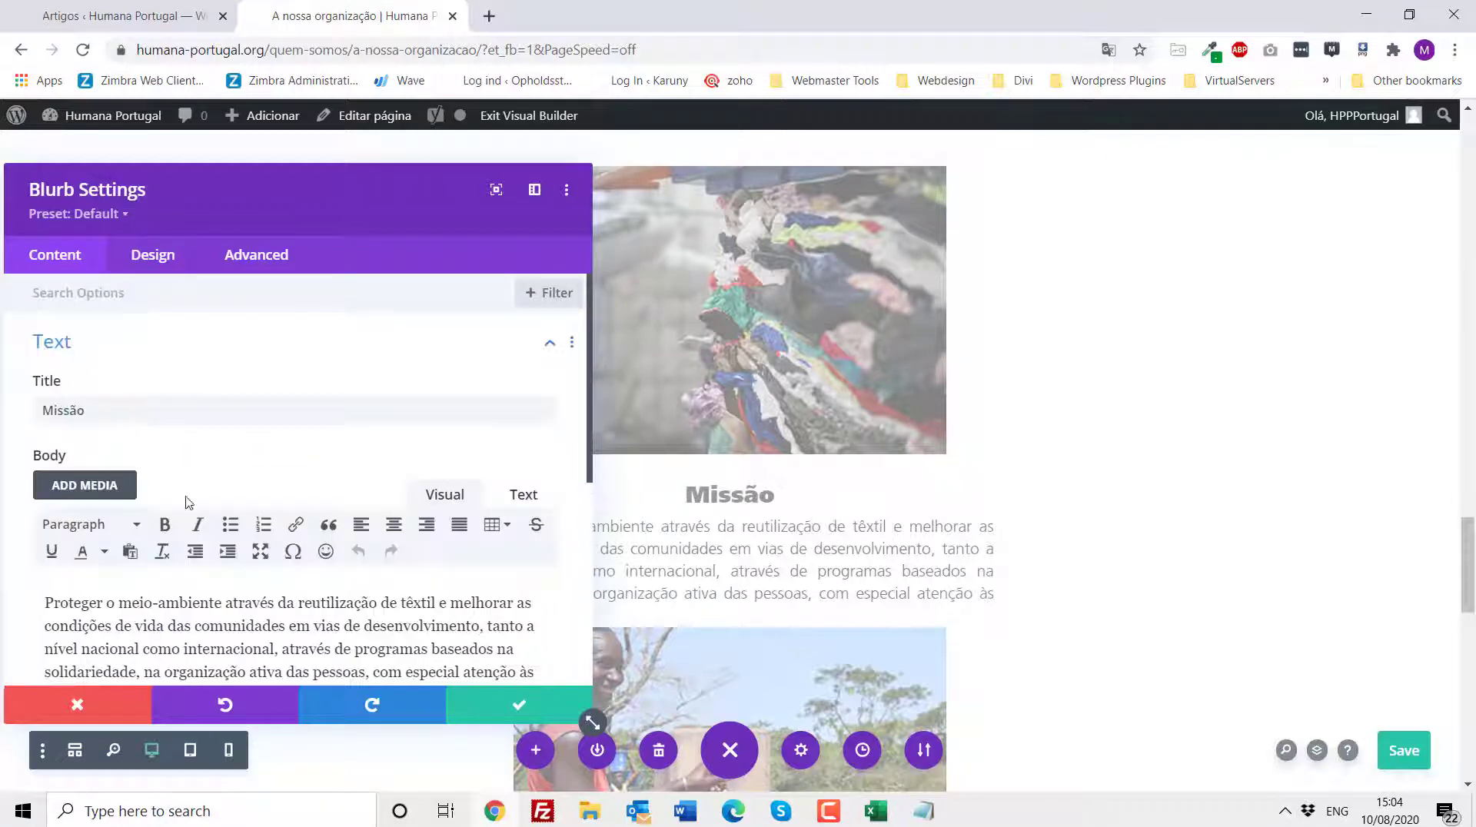
click(77, 705)
- Open the greyed-out Visão blurb's settings and review its title, body and Background options
scroll(781, 572, down, 3)
scroll(780, 572, down, 1)
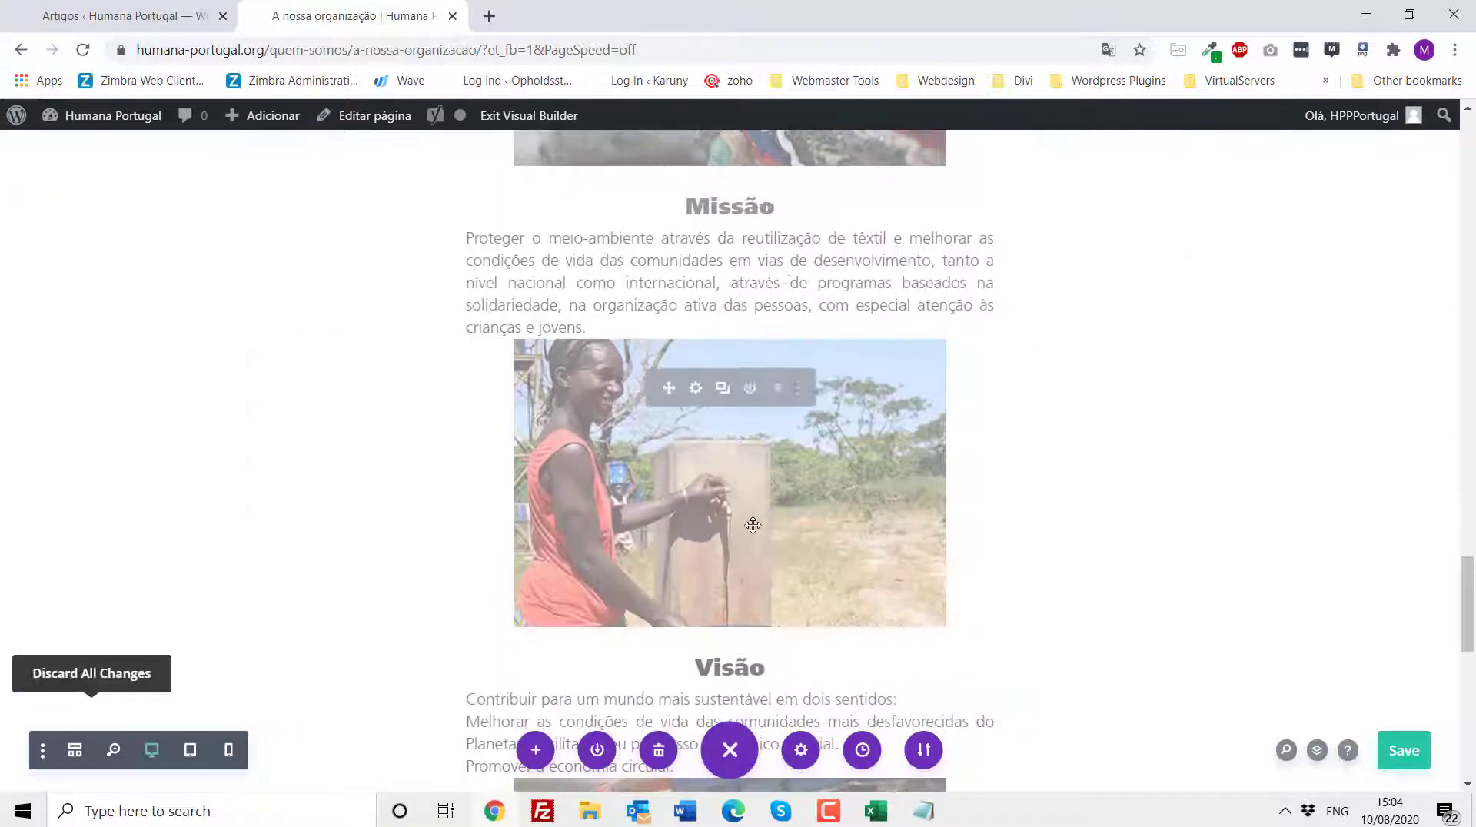
click(695, 390)
click(94, 412)
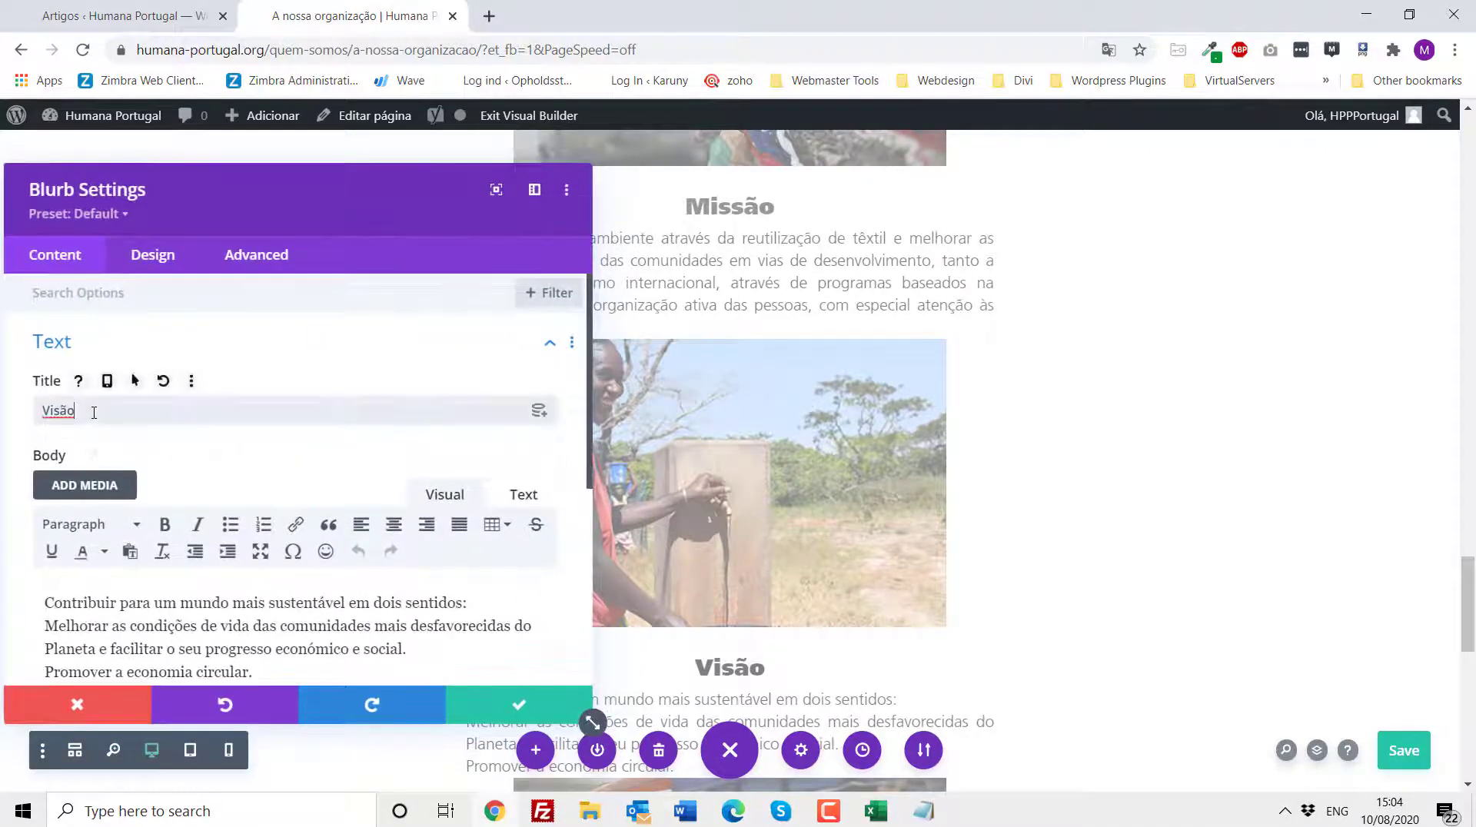
scroll(132, 525, down, 4)
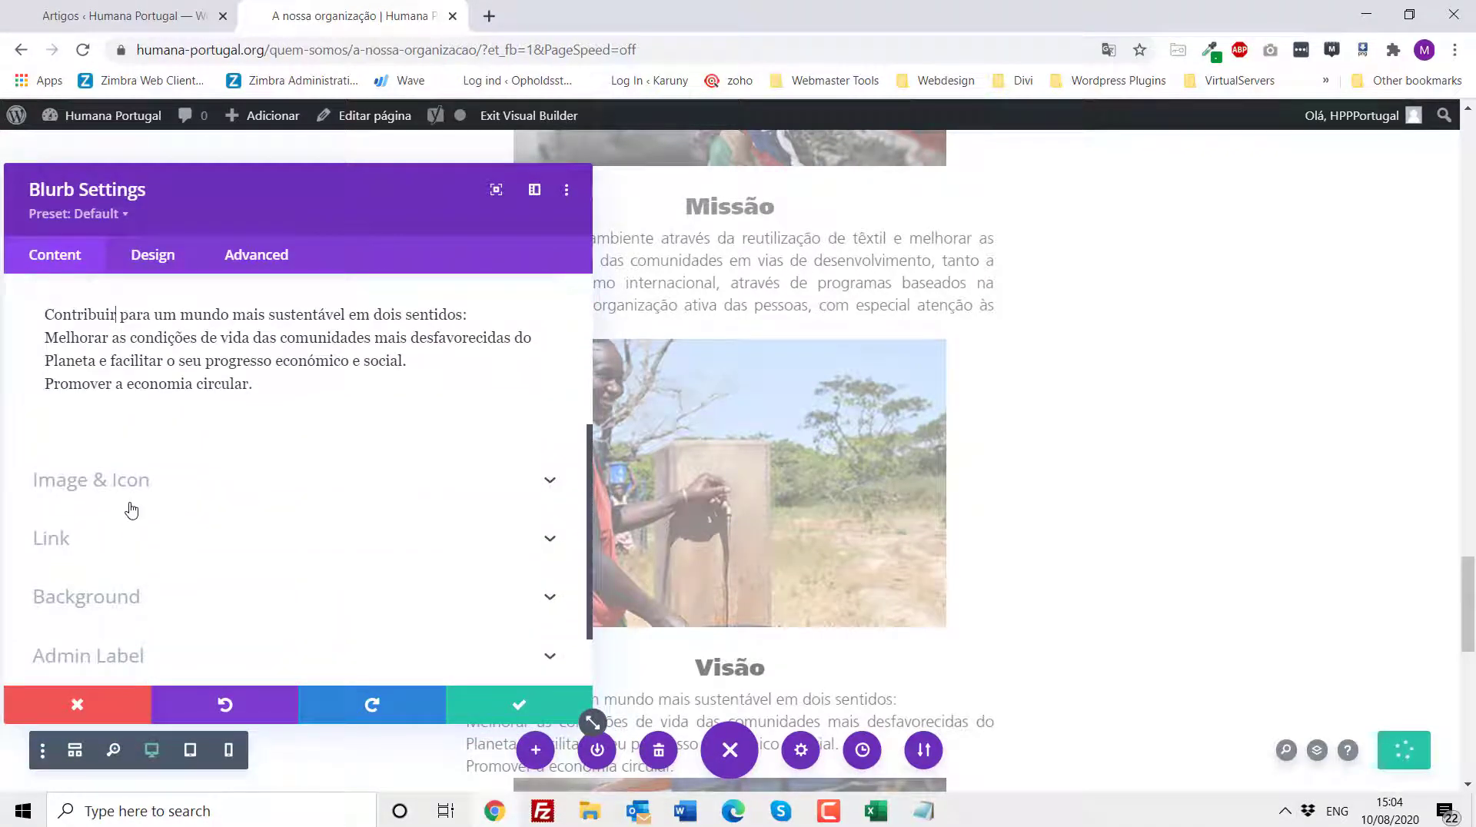
click(130, 598)
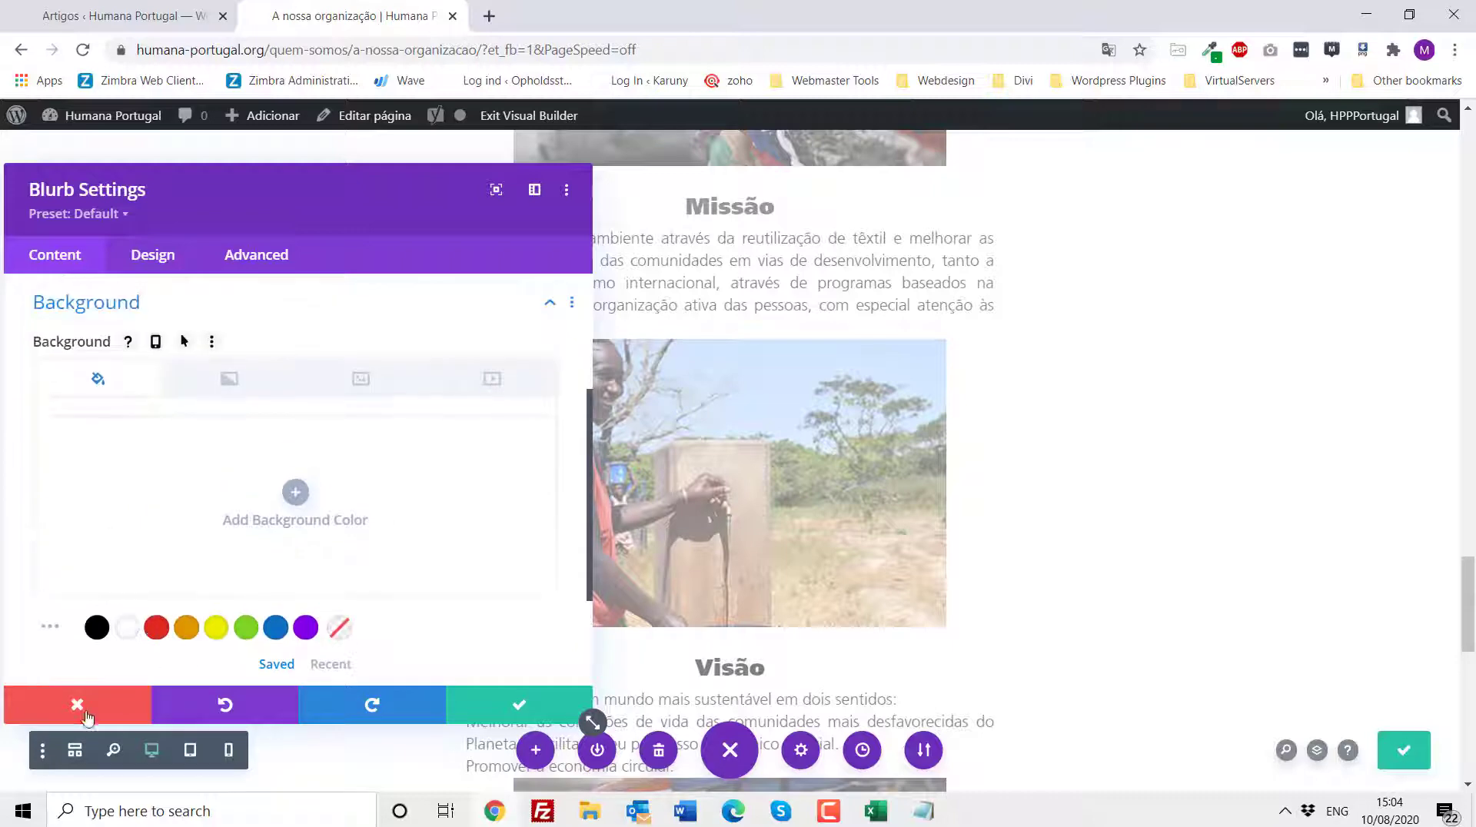
- Review the Visão blurb's Image & Icon options, then close its settings without saving
scroll(115, 454, up, 1)
click(110, 399)
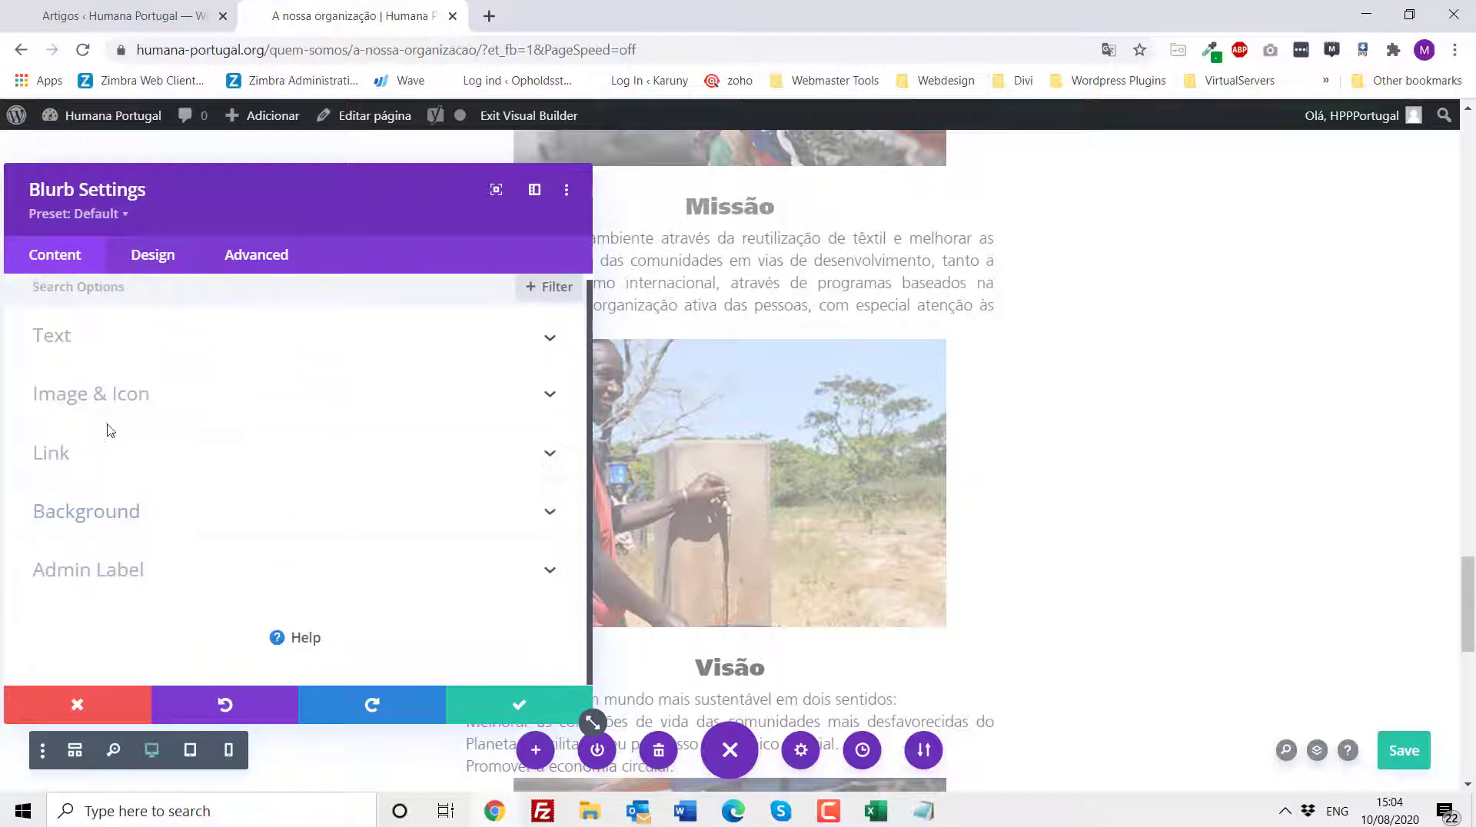
click(96, 402)
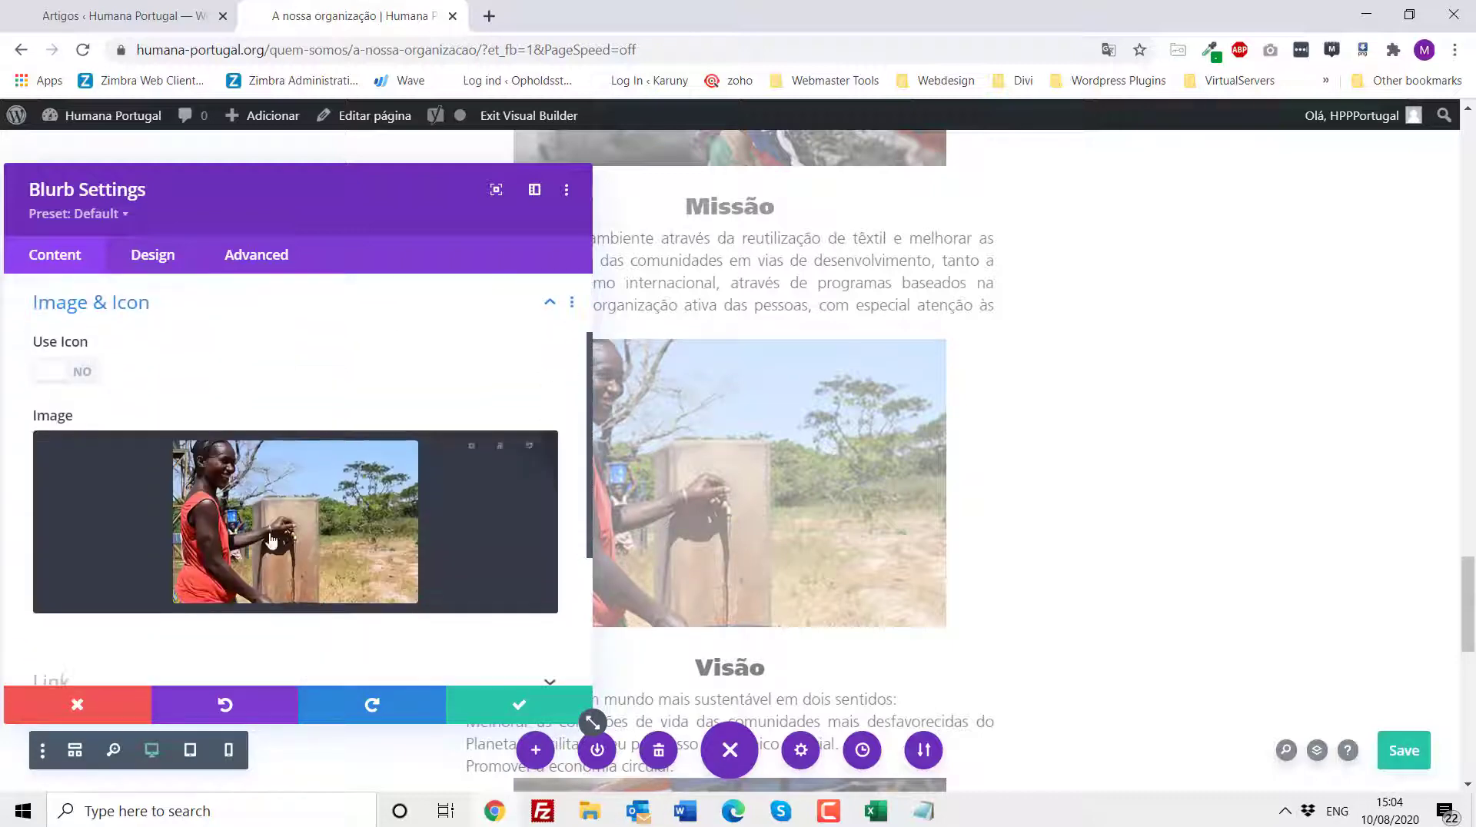
click(77, 704)
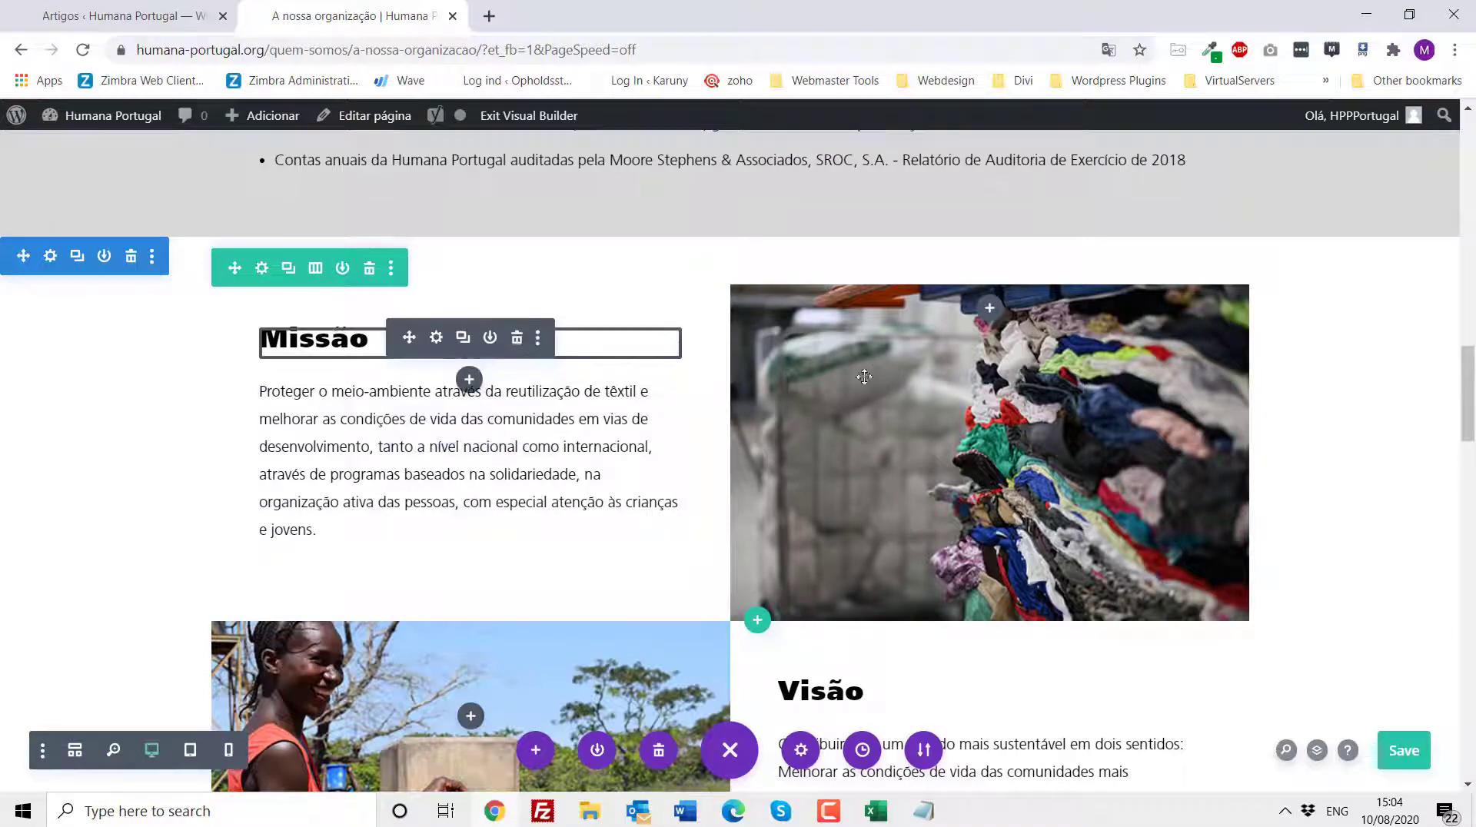
- Preview the Missão and Visão section in the phone view, then return to the desktop view
scroll(593, 545, down, 7)
scroll(595, 548, down, 2)
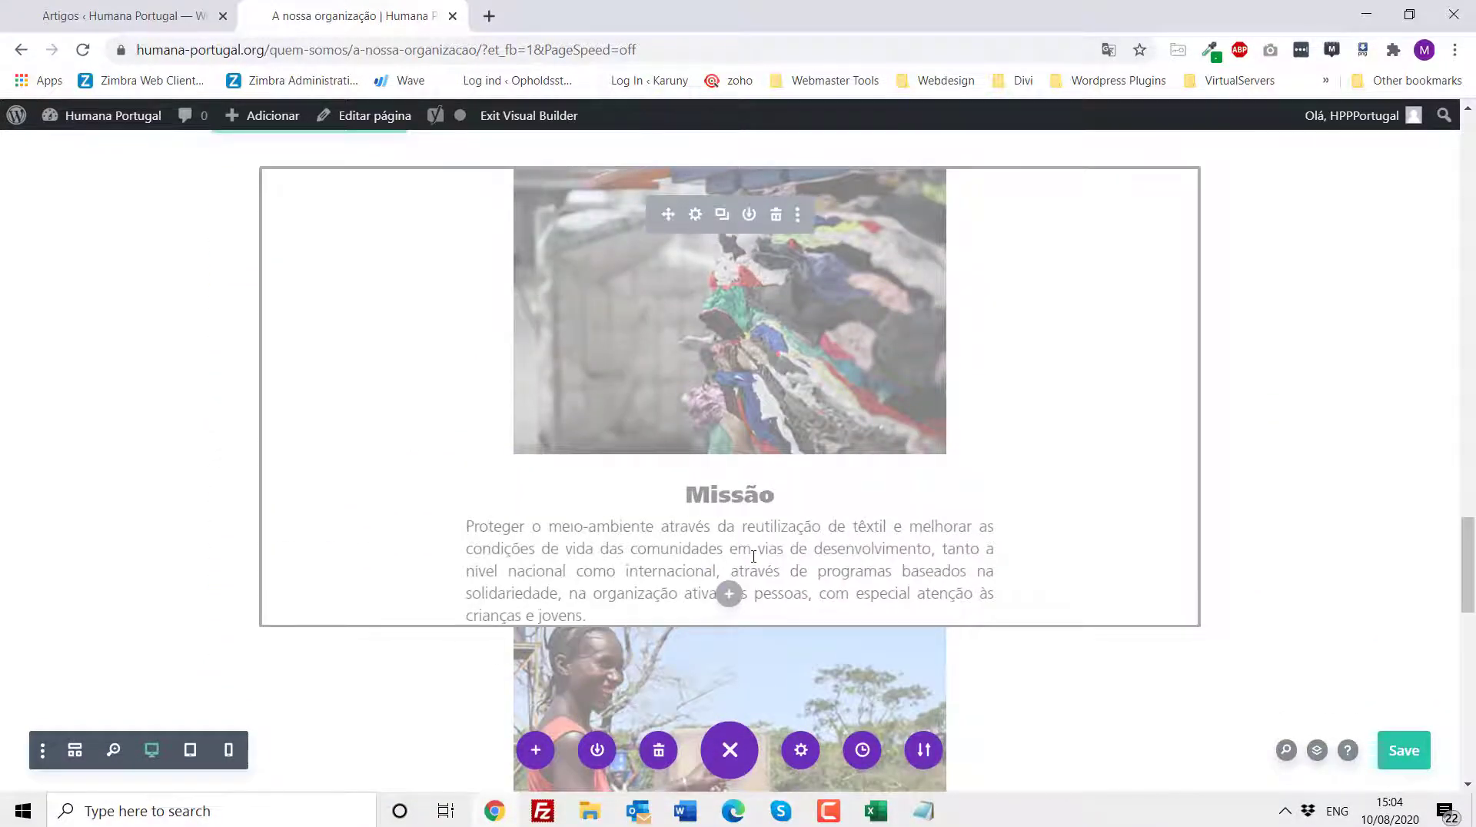
scroll(753, 556, down, 4)
scroll(976, 607, up, 4)
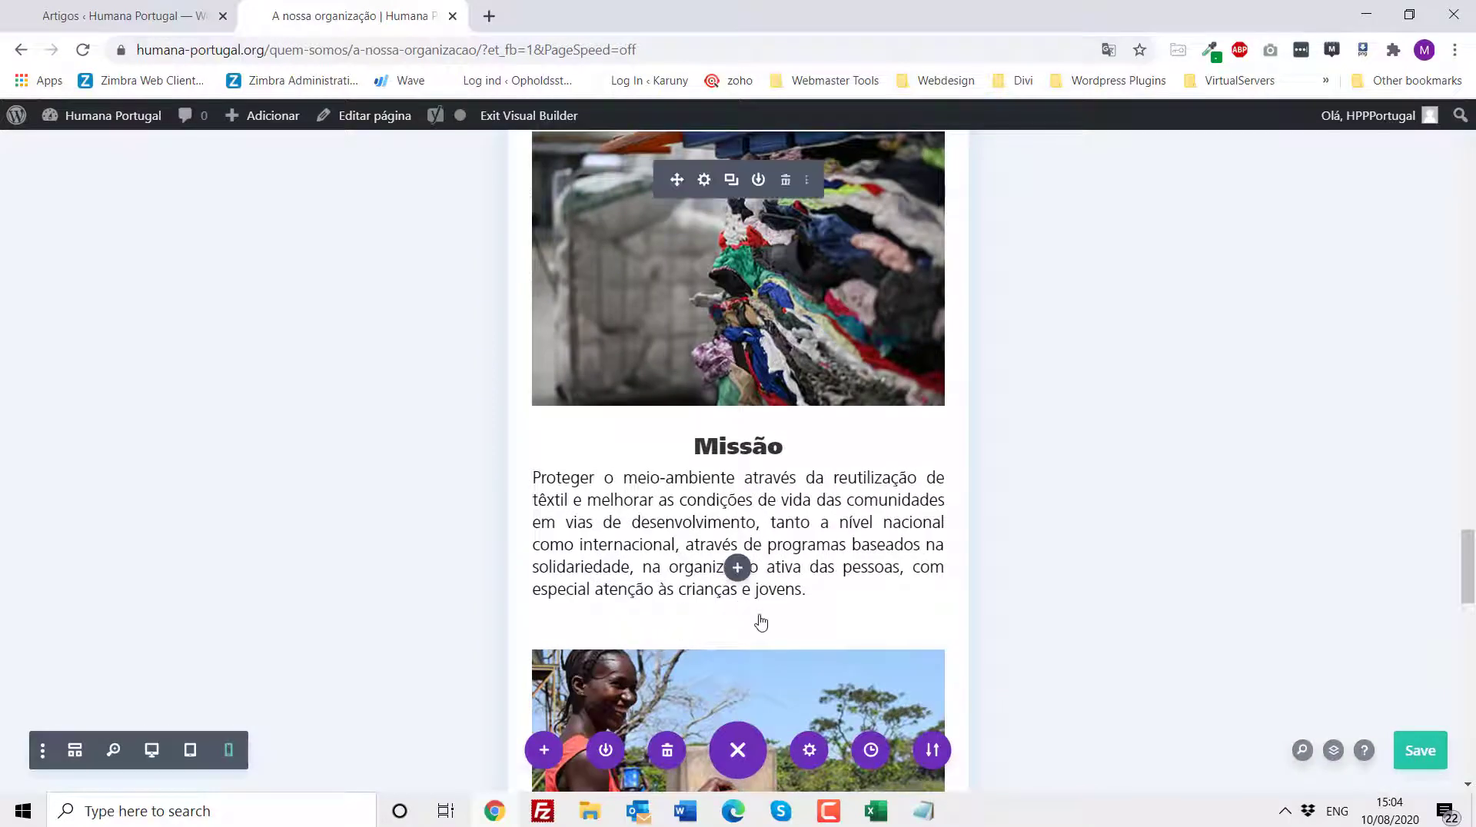
scroll(762, 621, up, 4)
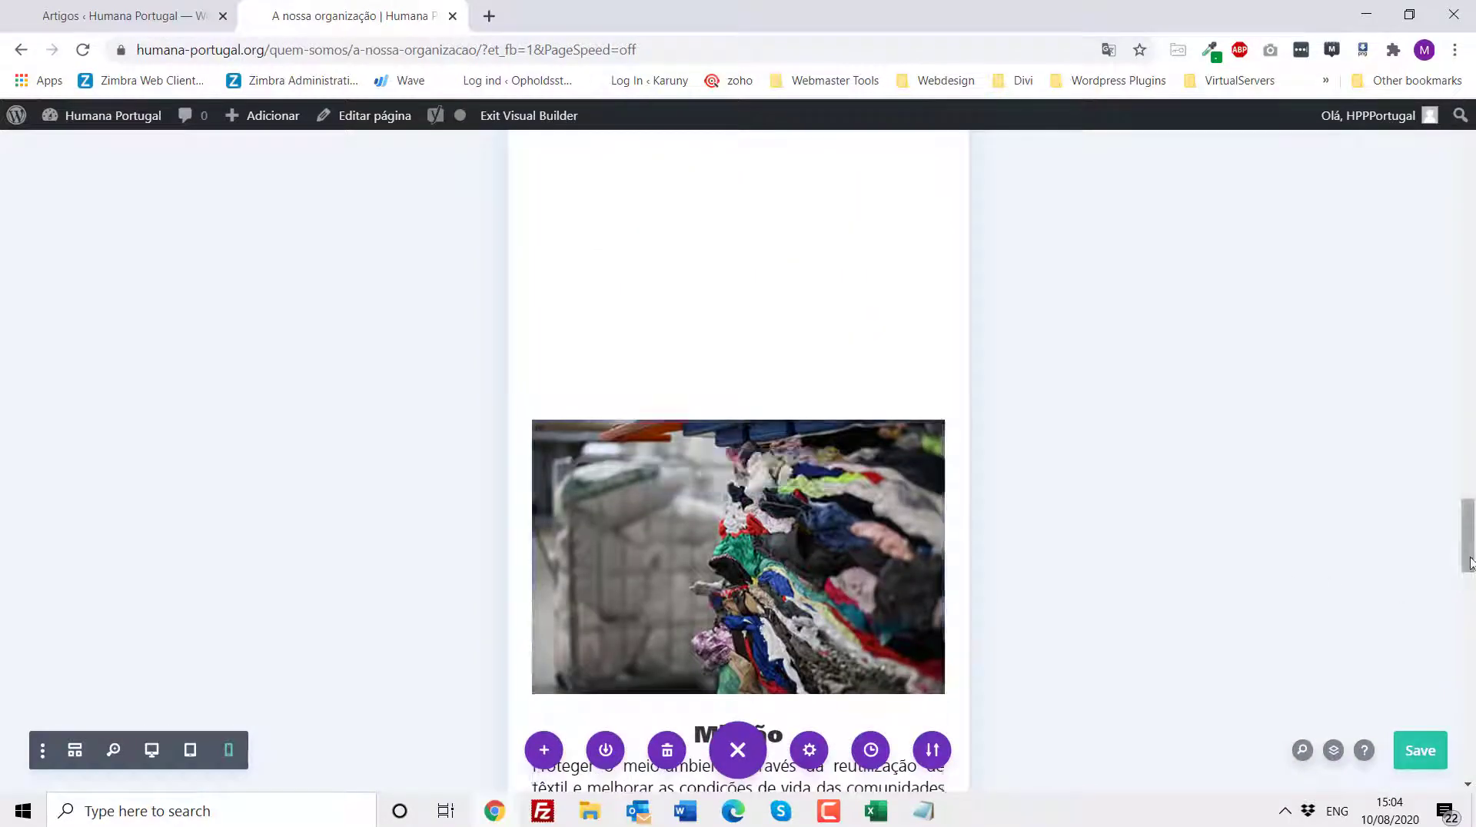
drag(1469, 567, 1469, 499)
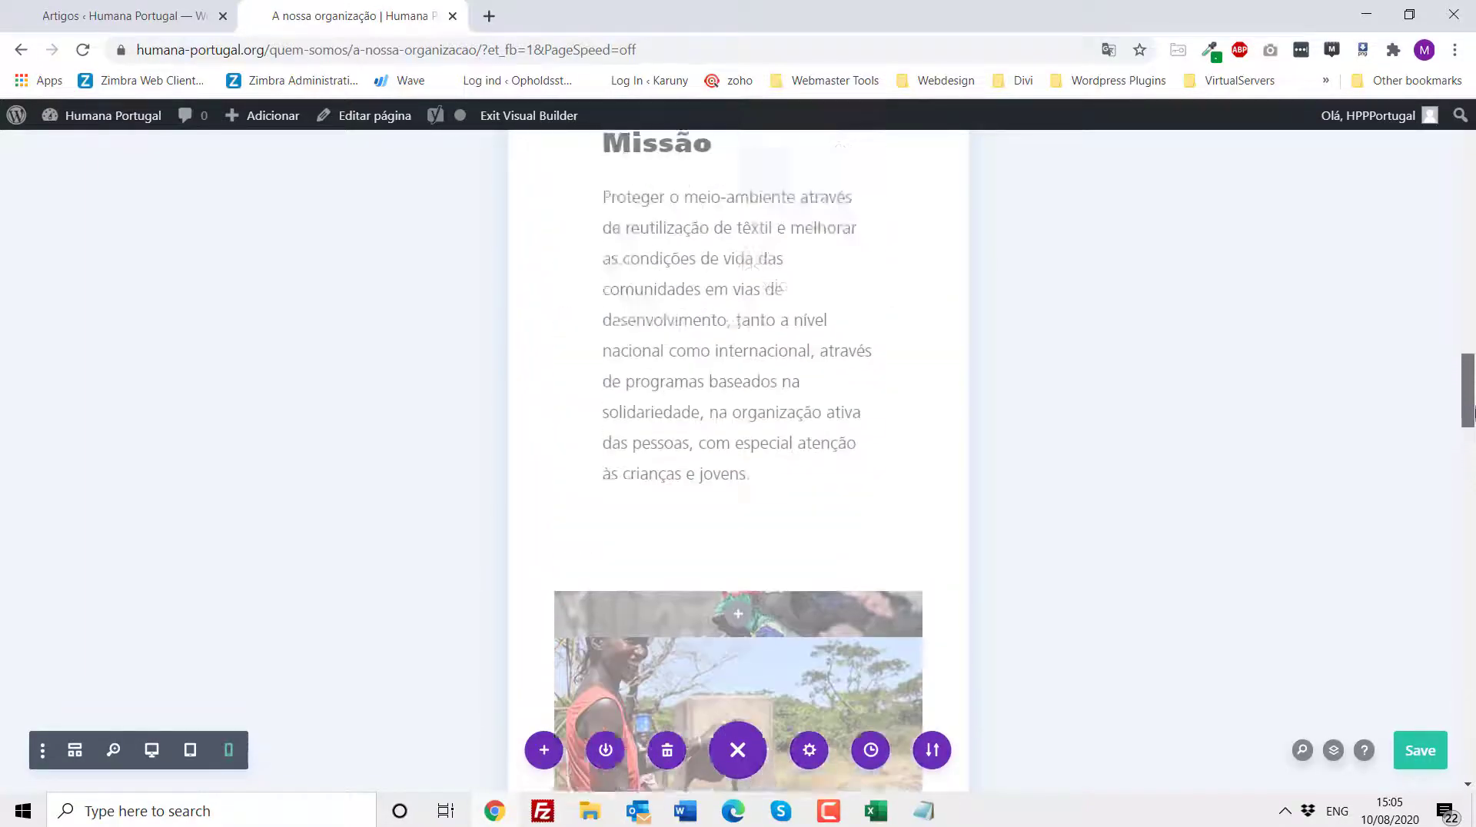
drag(1469, 416, 1410, 413)
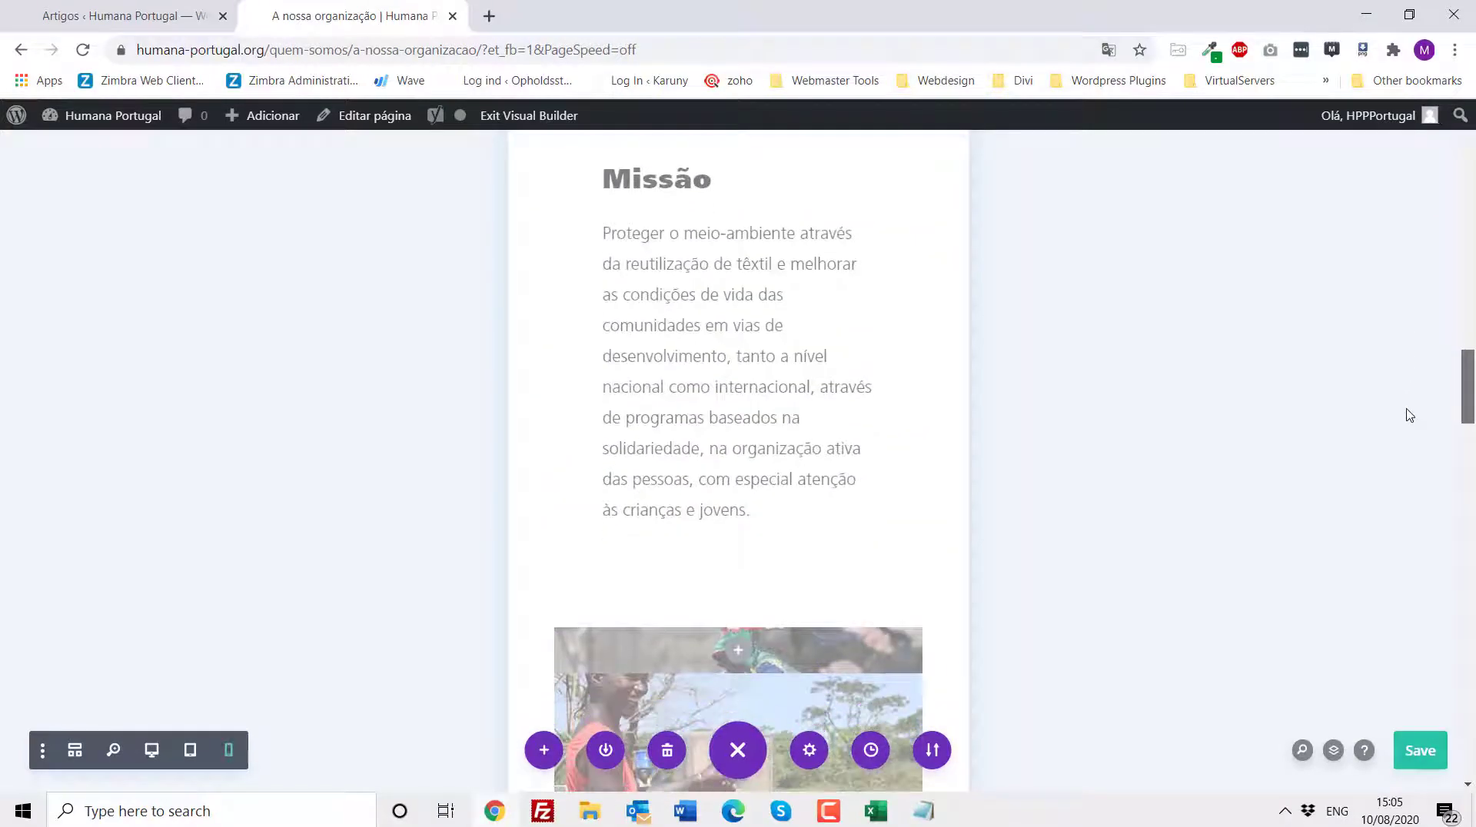
drag(1410, 525, 1376, 367)
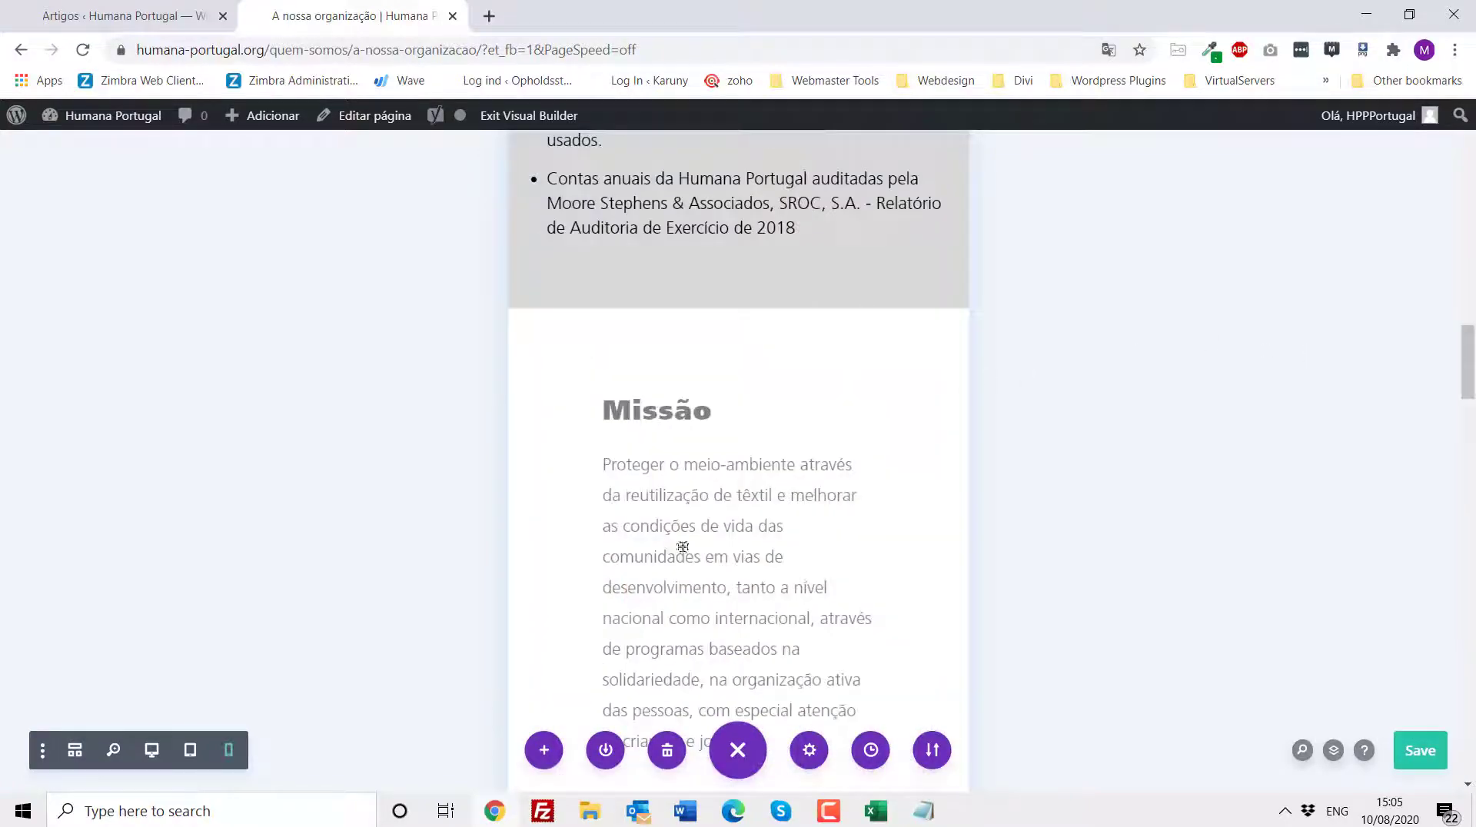
click(152, 752)
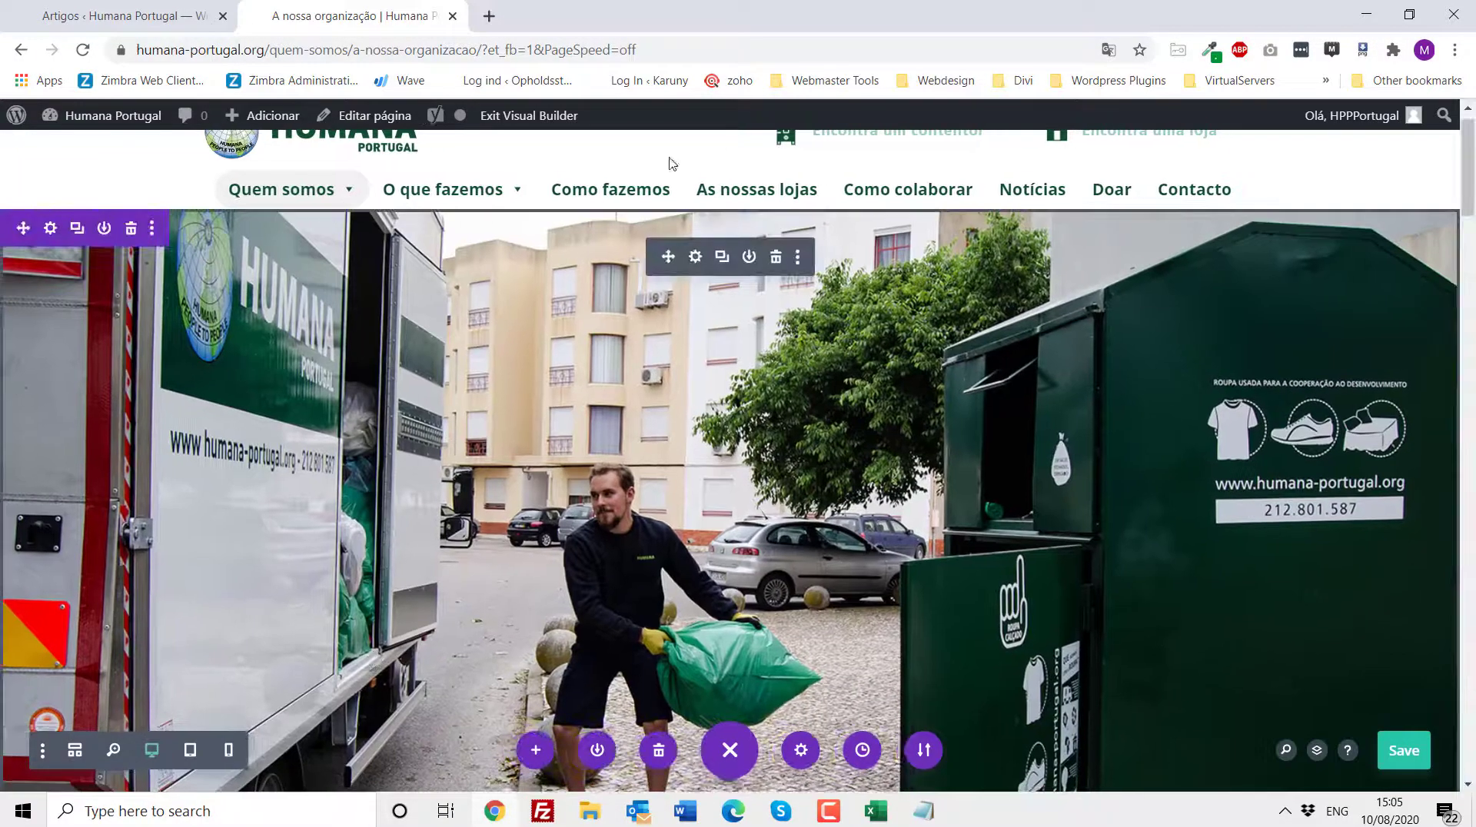
- Exit the Visual Builder, saving the page changes
click(542, 119)
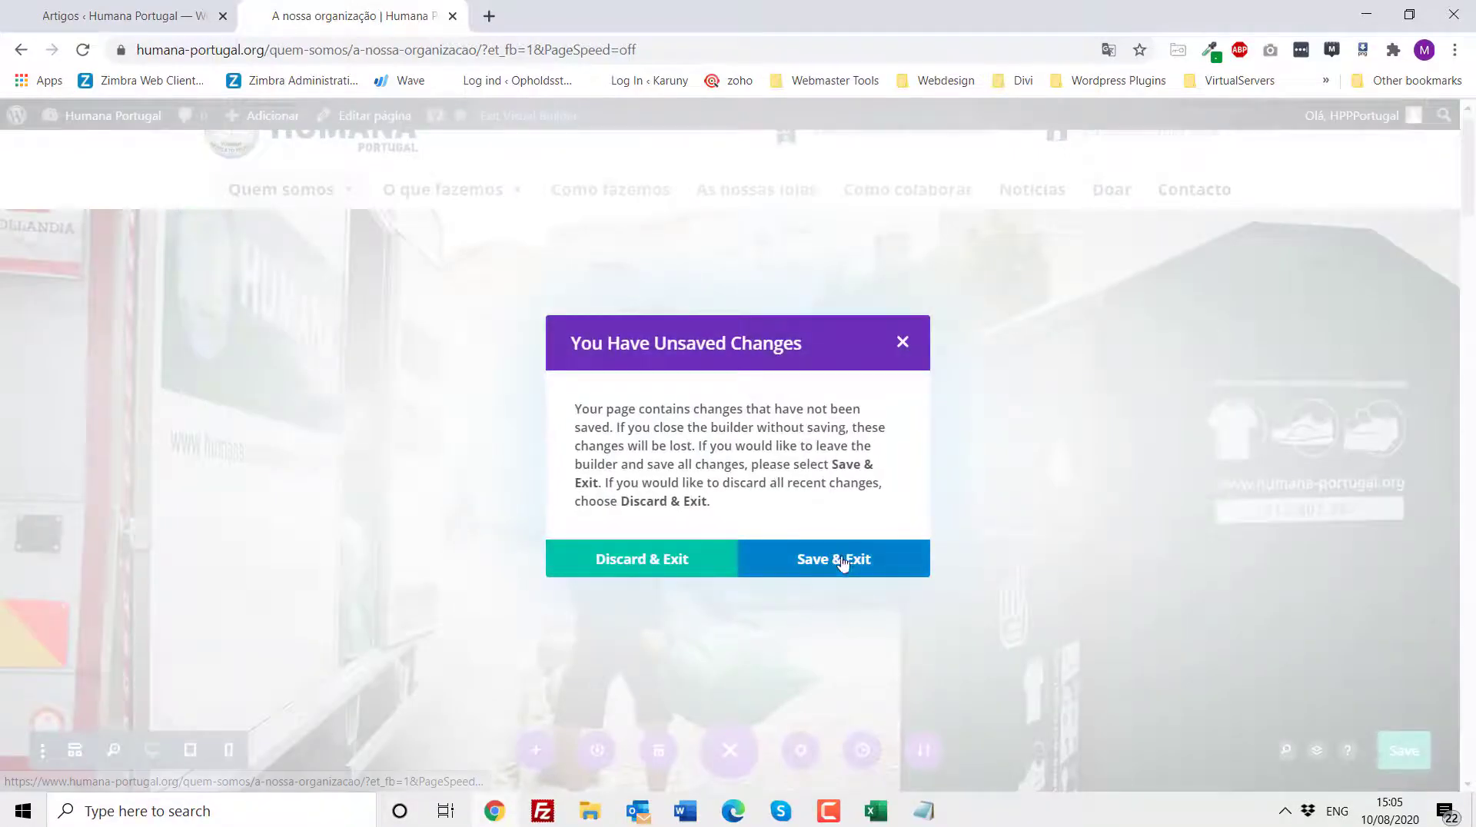
click(844, 562)
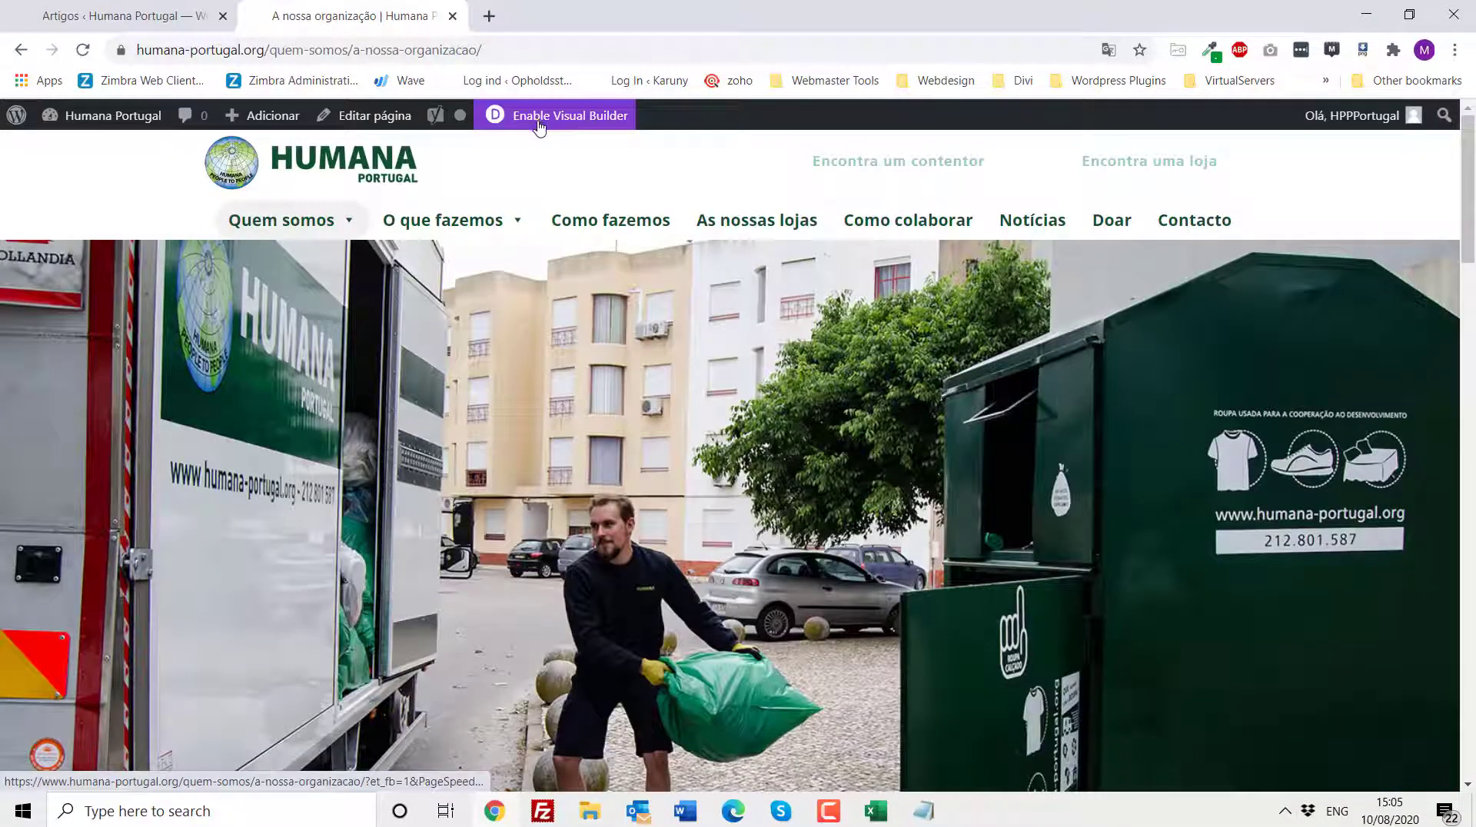
- Open the Publicações institucionais page from the Quem somos menu and scroll down through its sections to Auditorias
mouse_move(429, 229)
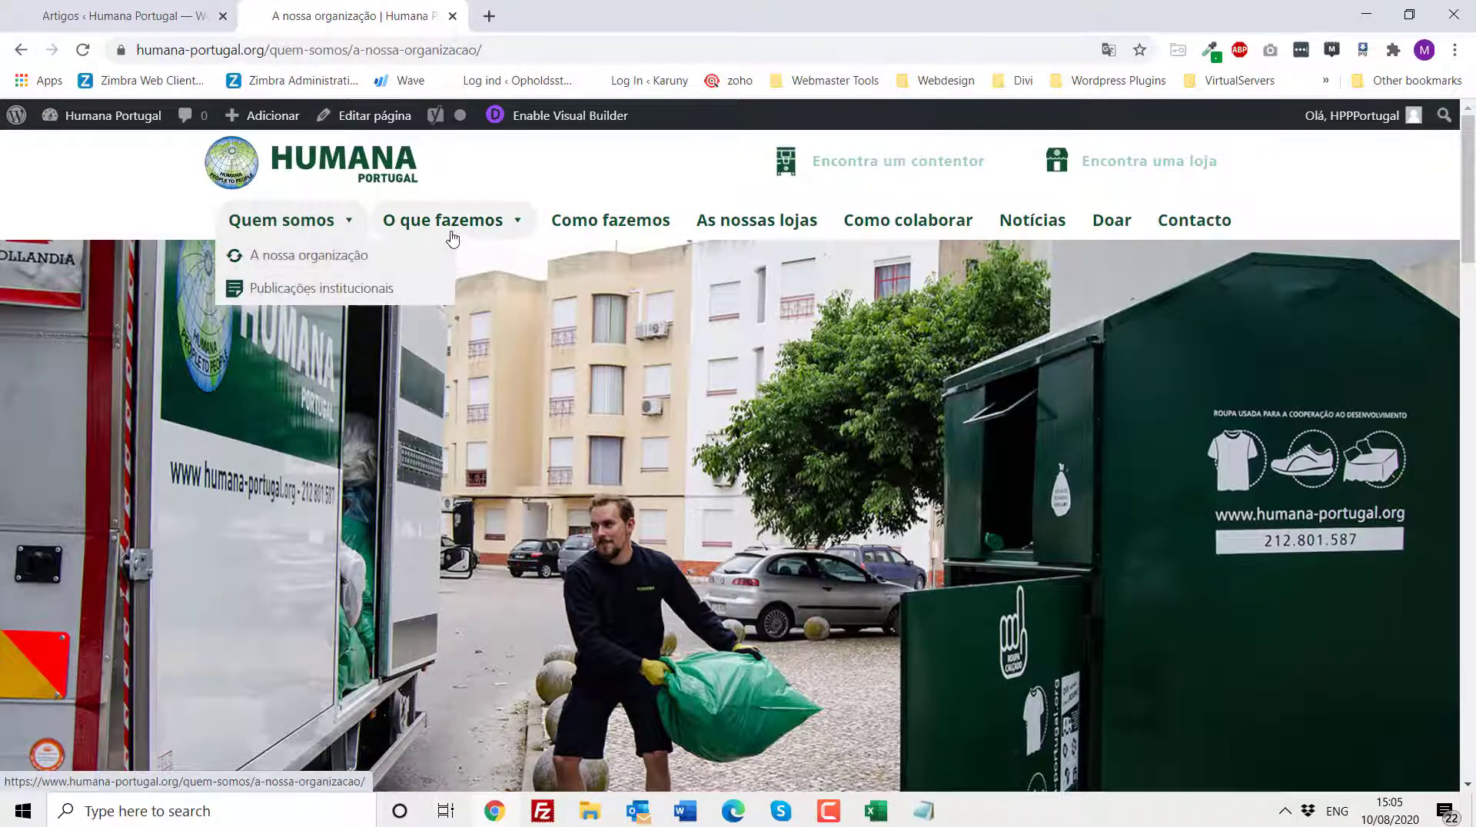
click(292, 299)
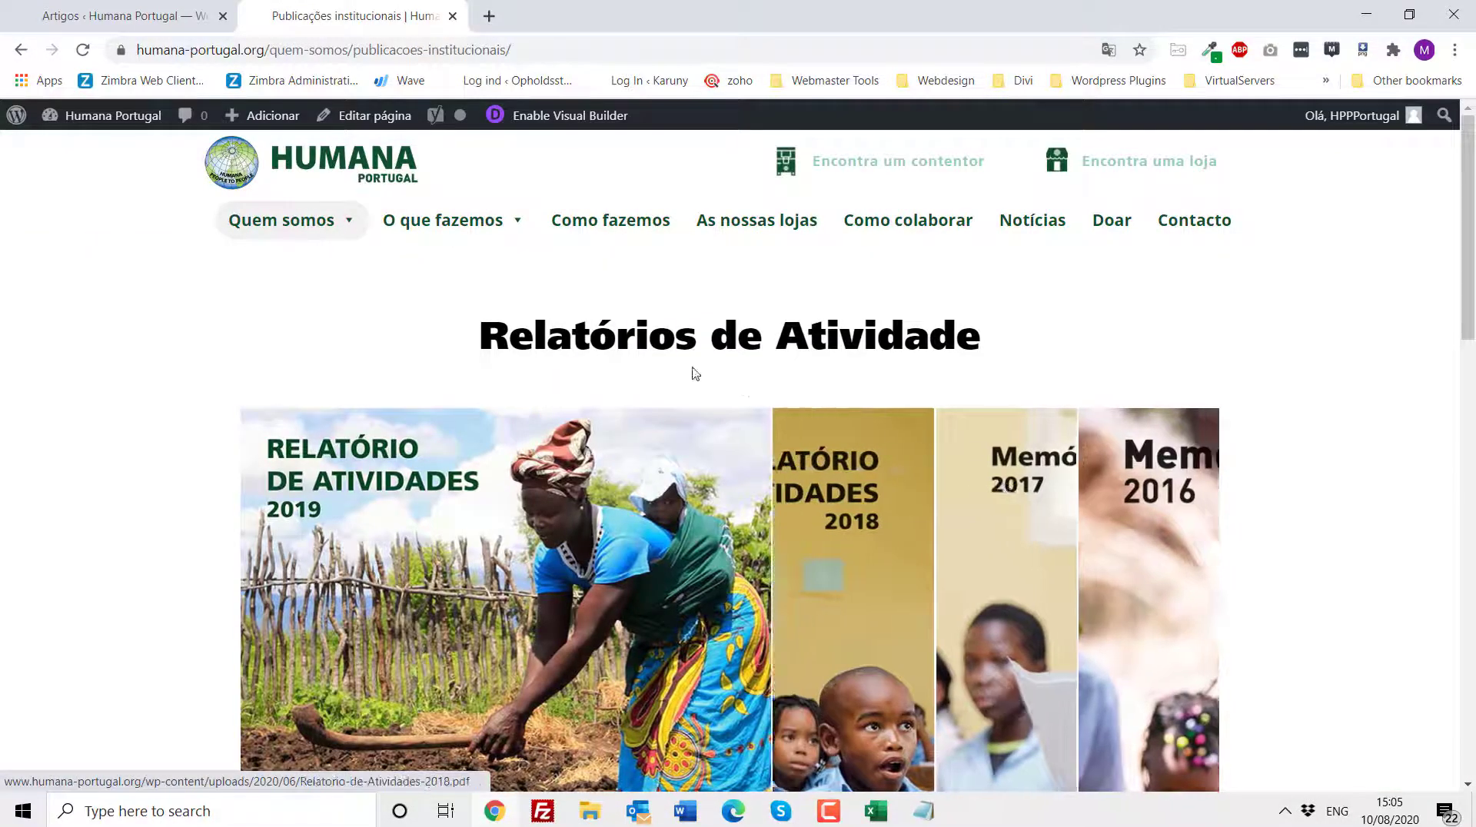
scroll(573, 338, down, 2)
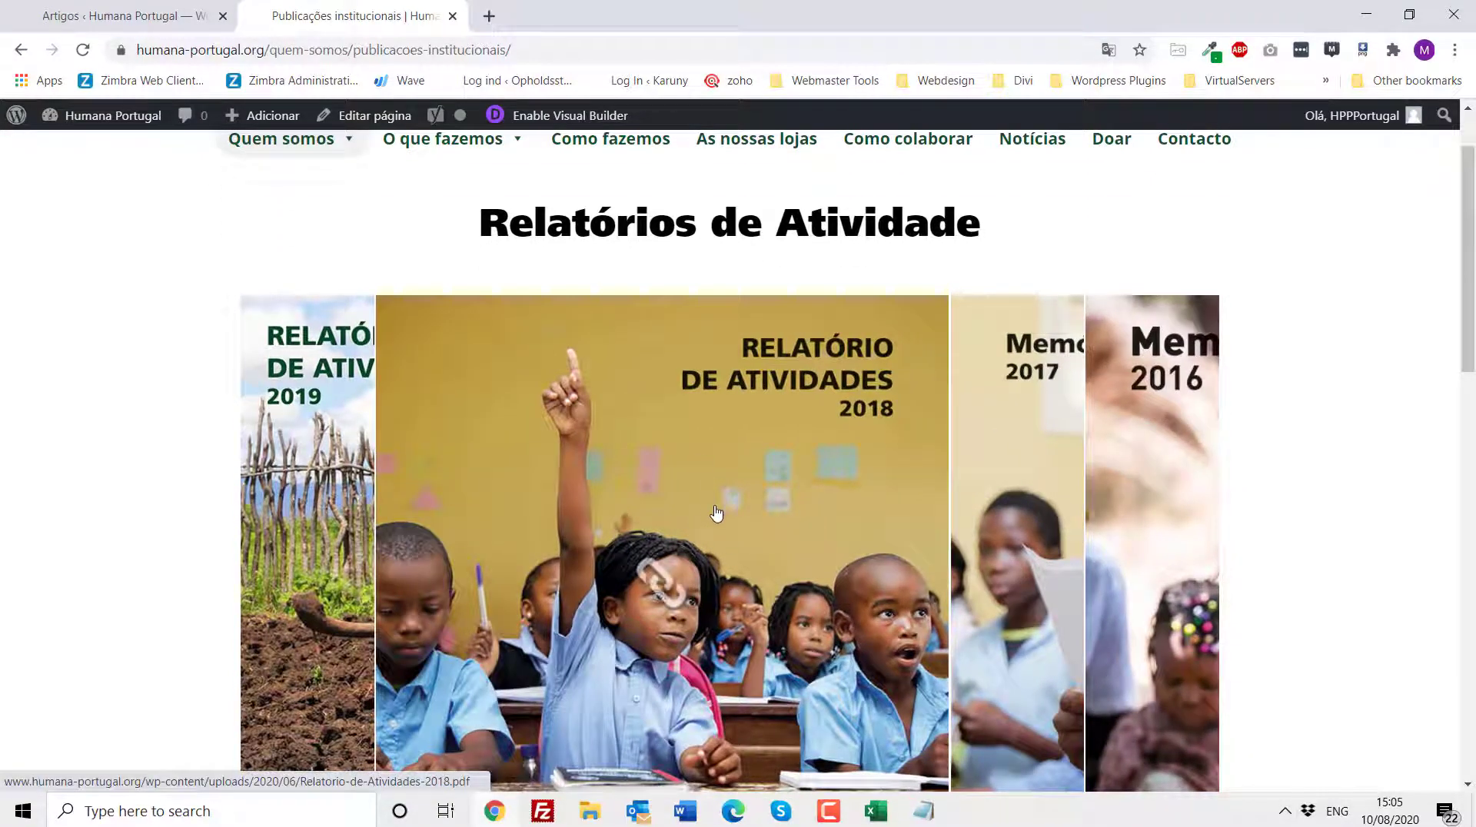
scroll(588, 352, down, 12)
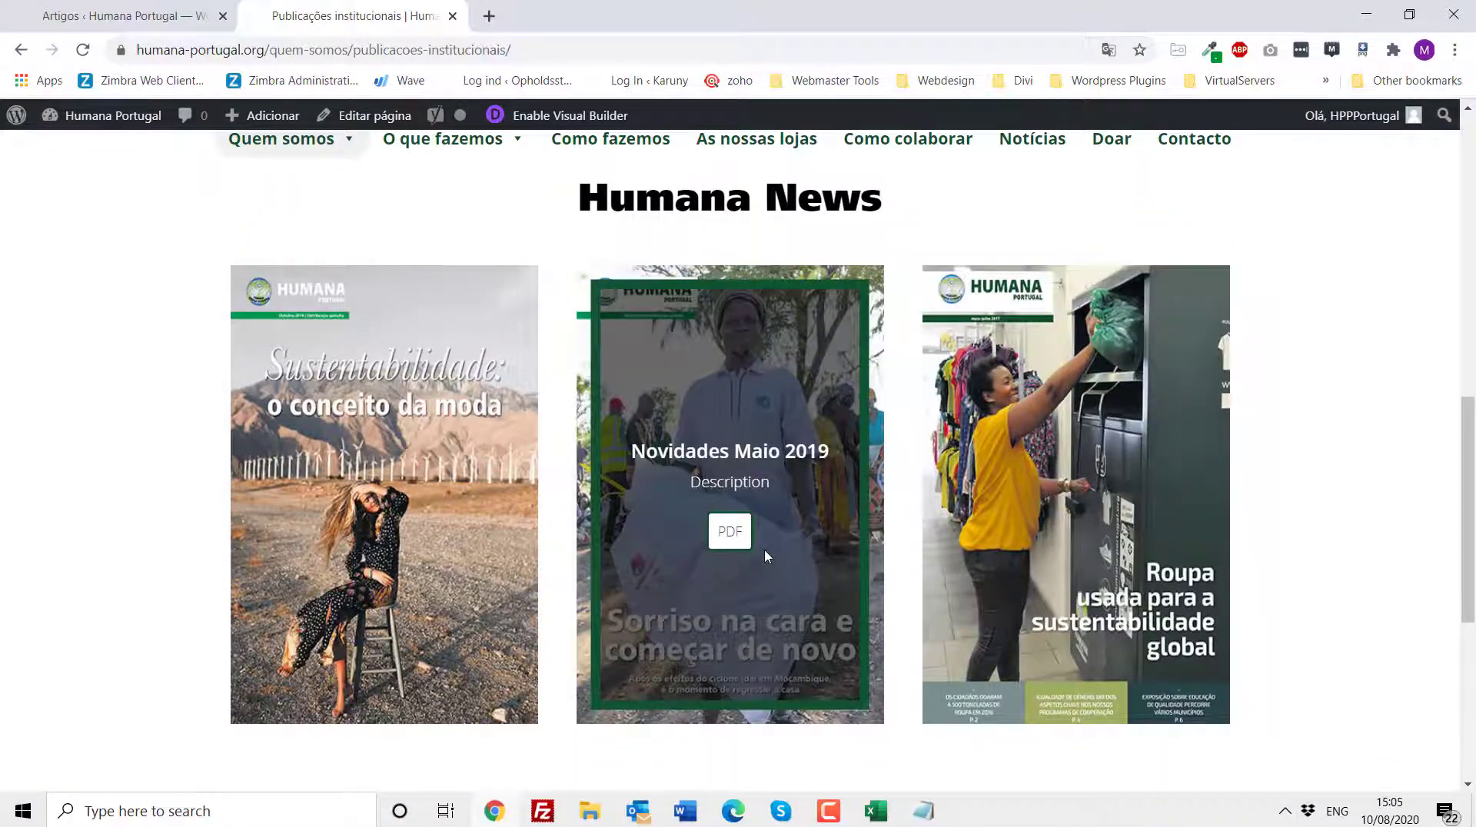
scroll(761, 553, down, 6)
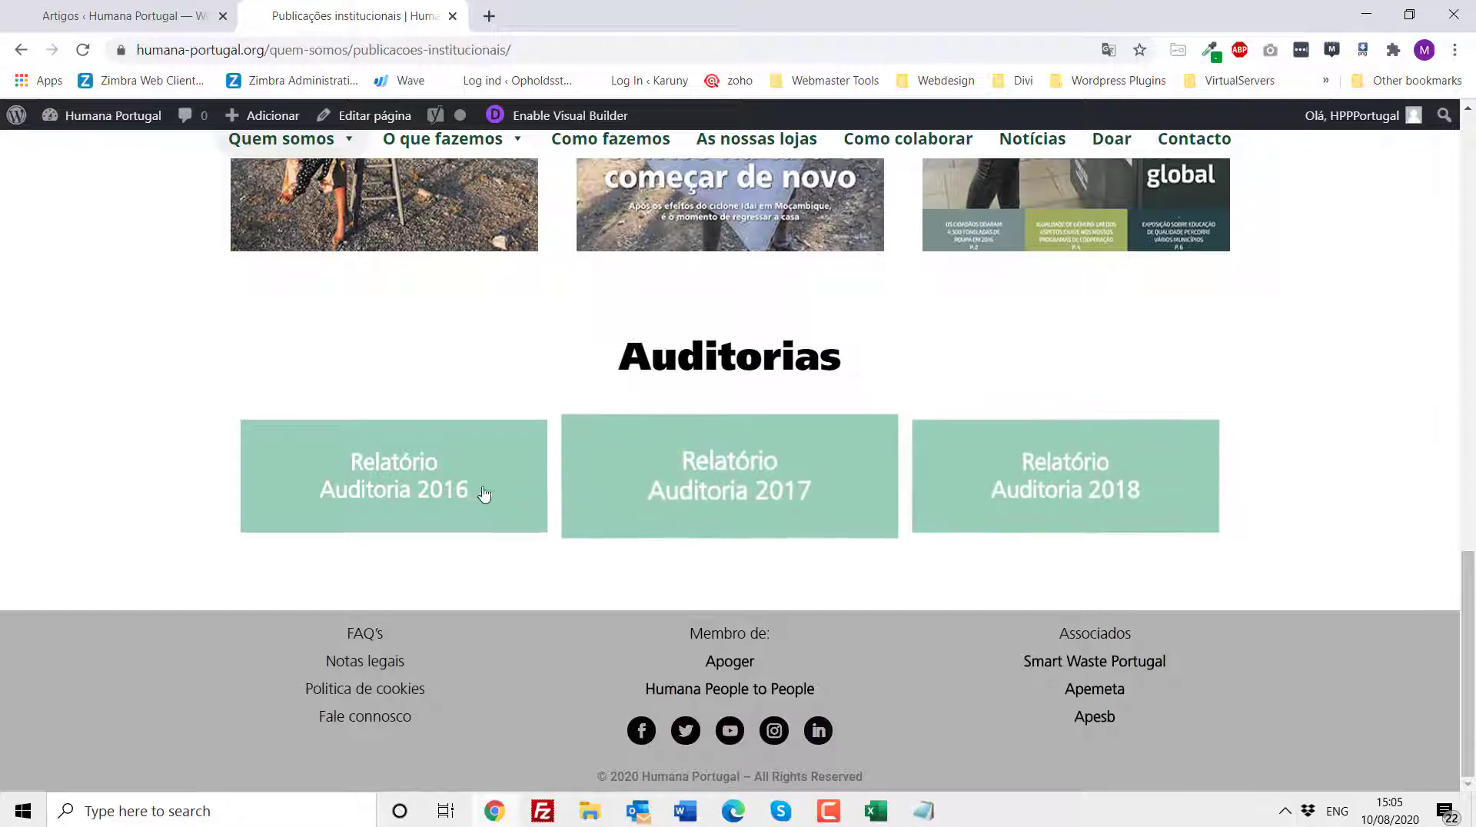
- Enable the Visual Builder on the Publicações institucionais page
click(562, 115)
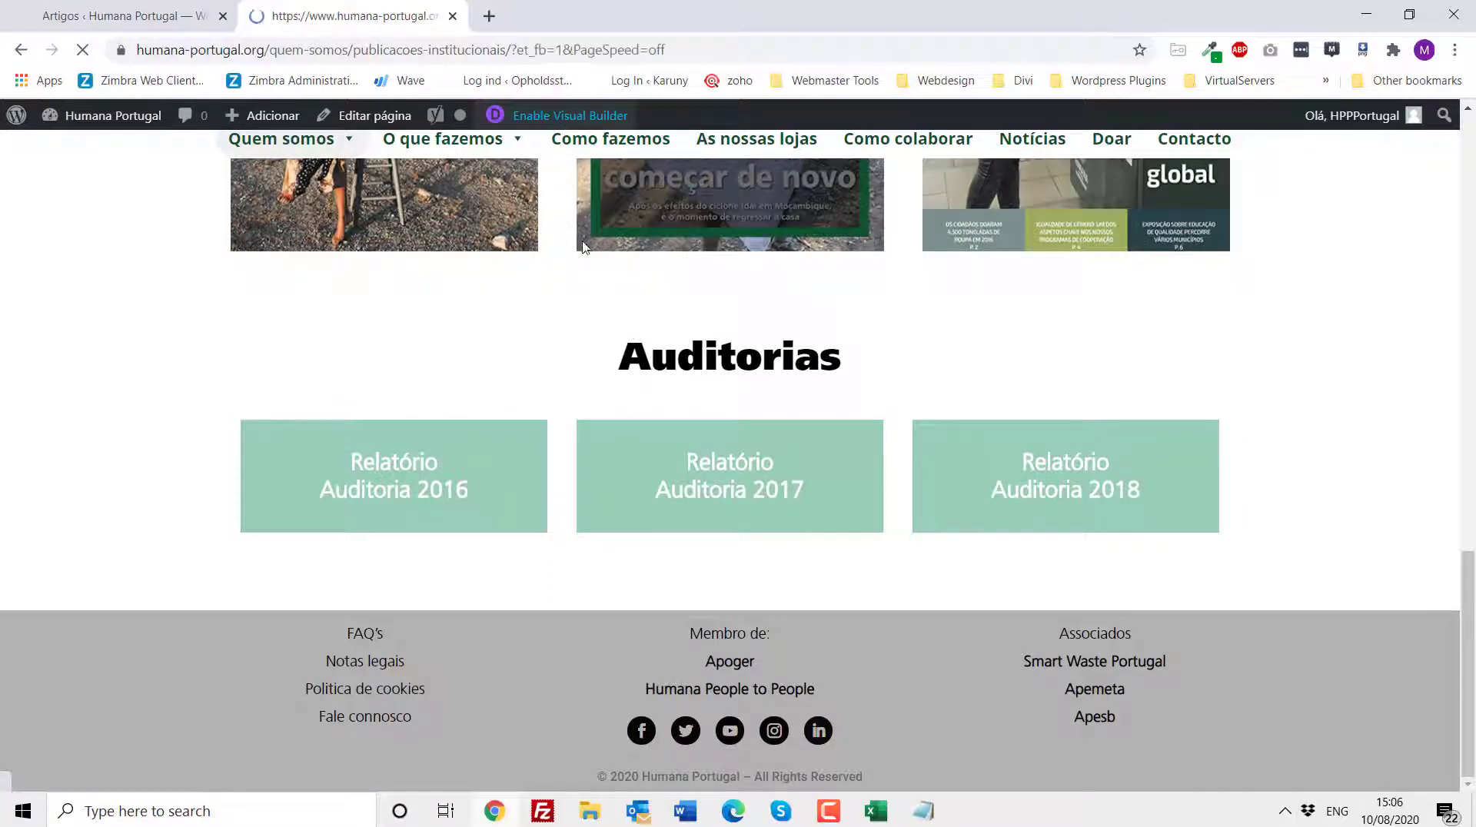
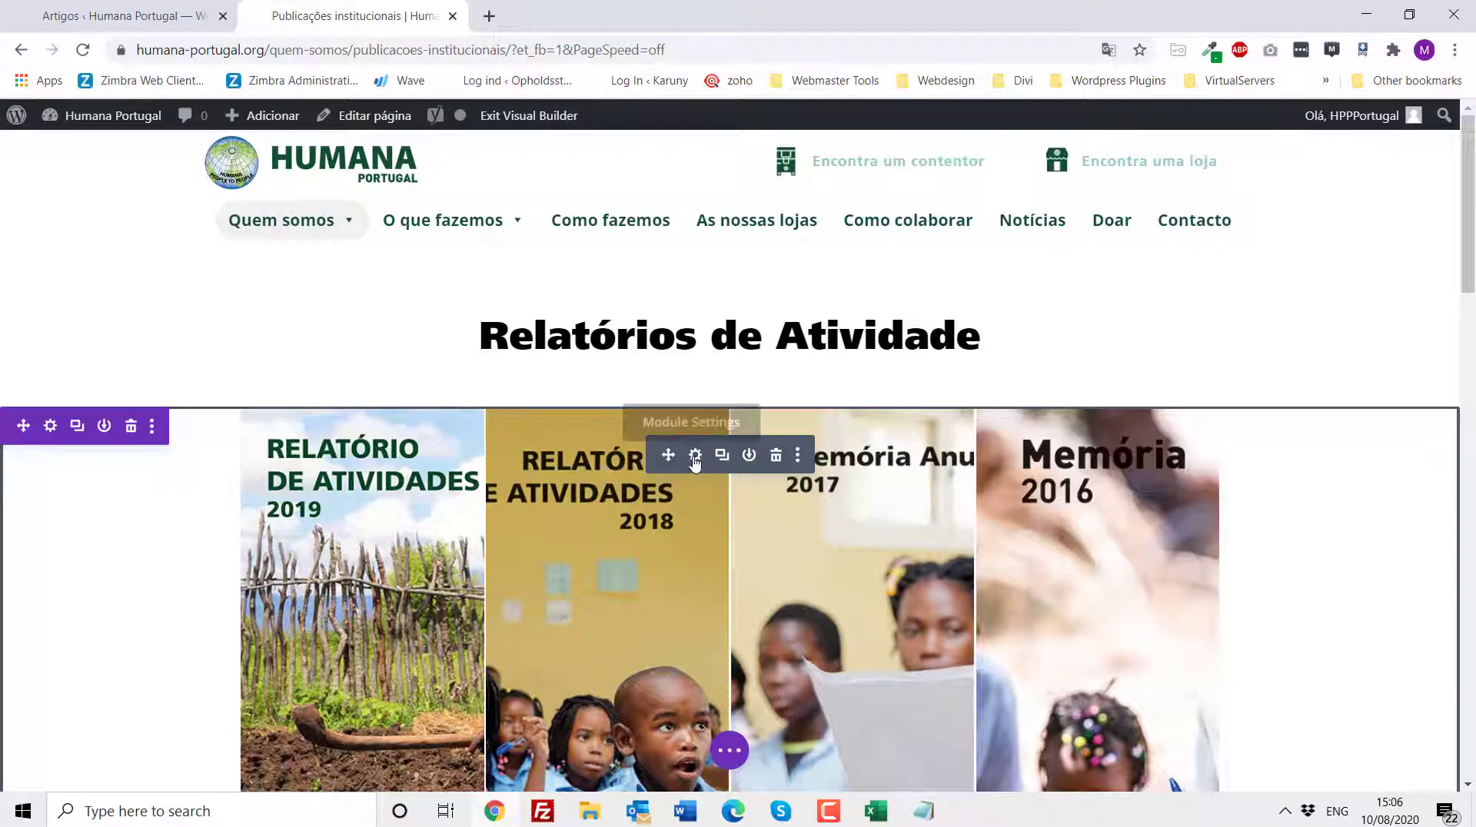
- Inspect the shortcode in the Relatórios de Atividade accordion code module and close its settings
click(695, 456)
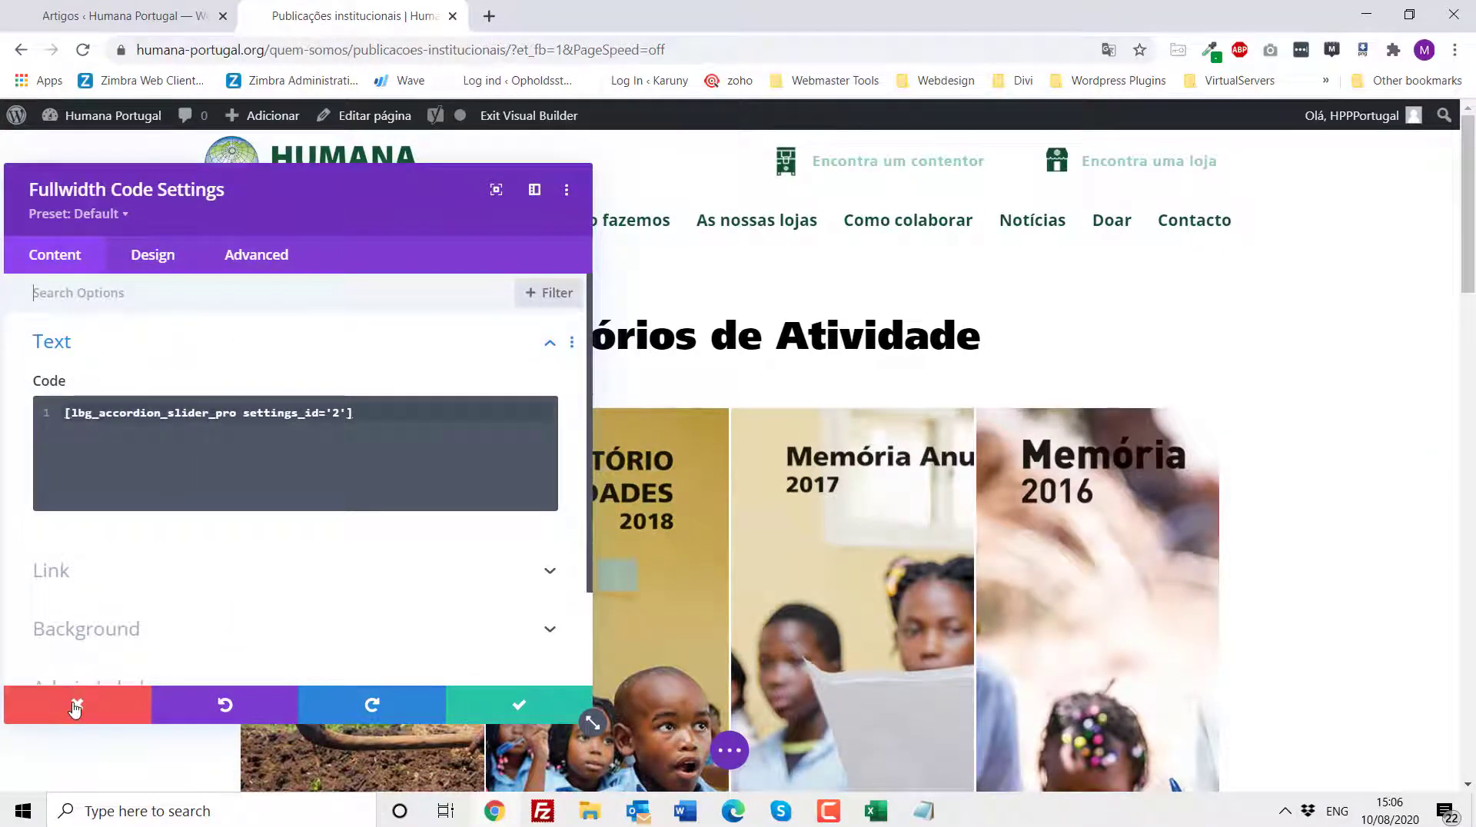
click(75, 707)
- In the site admin, open the Annual Reports accordion in Accordion Slider Pro and examine the Annual Report 2019 record's image and external link
click(91, 17)
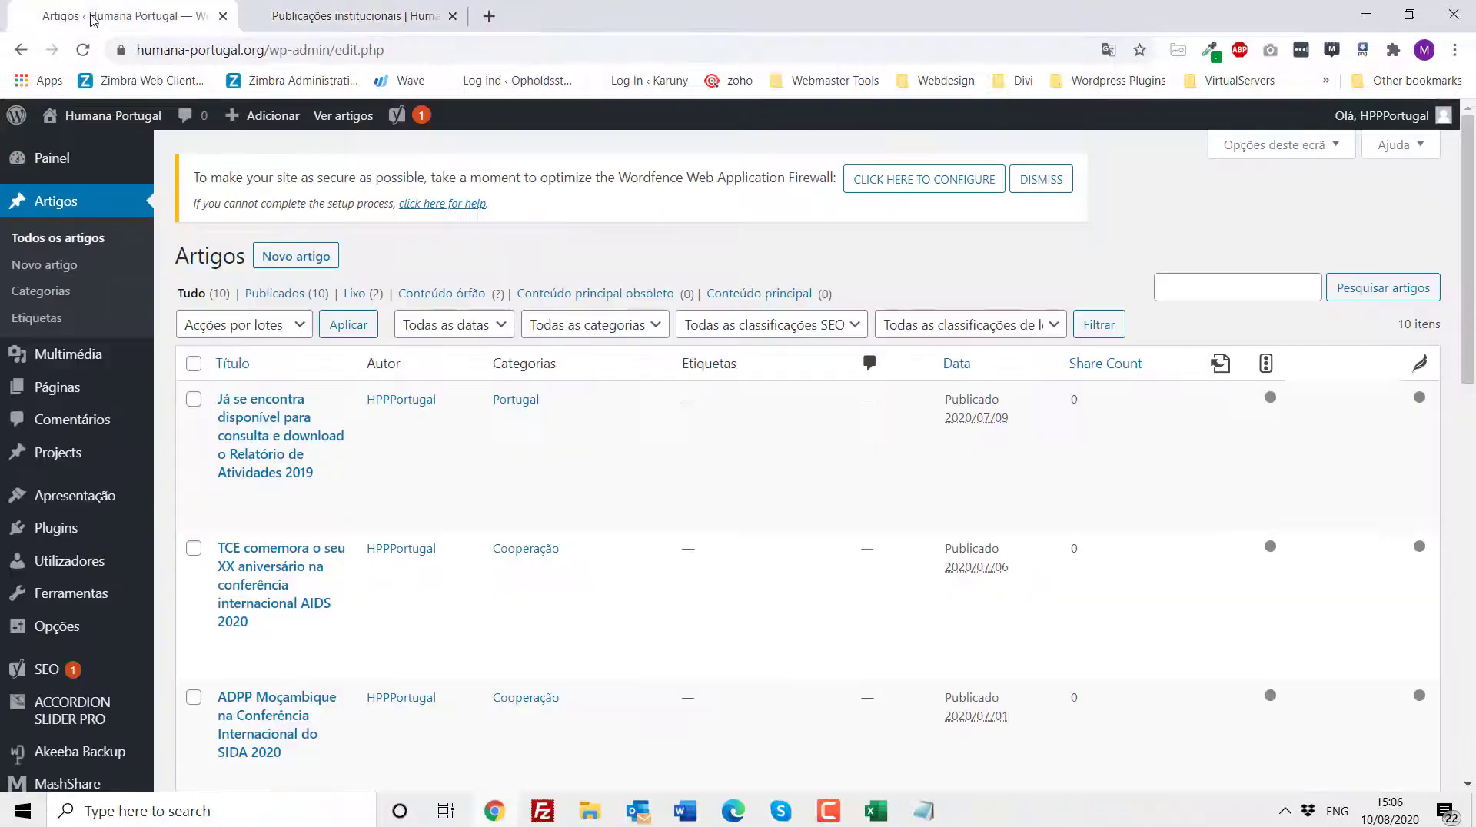
click(65, 709)
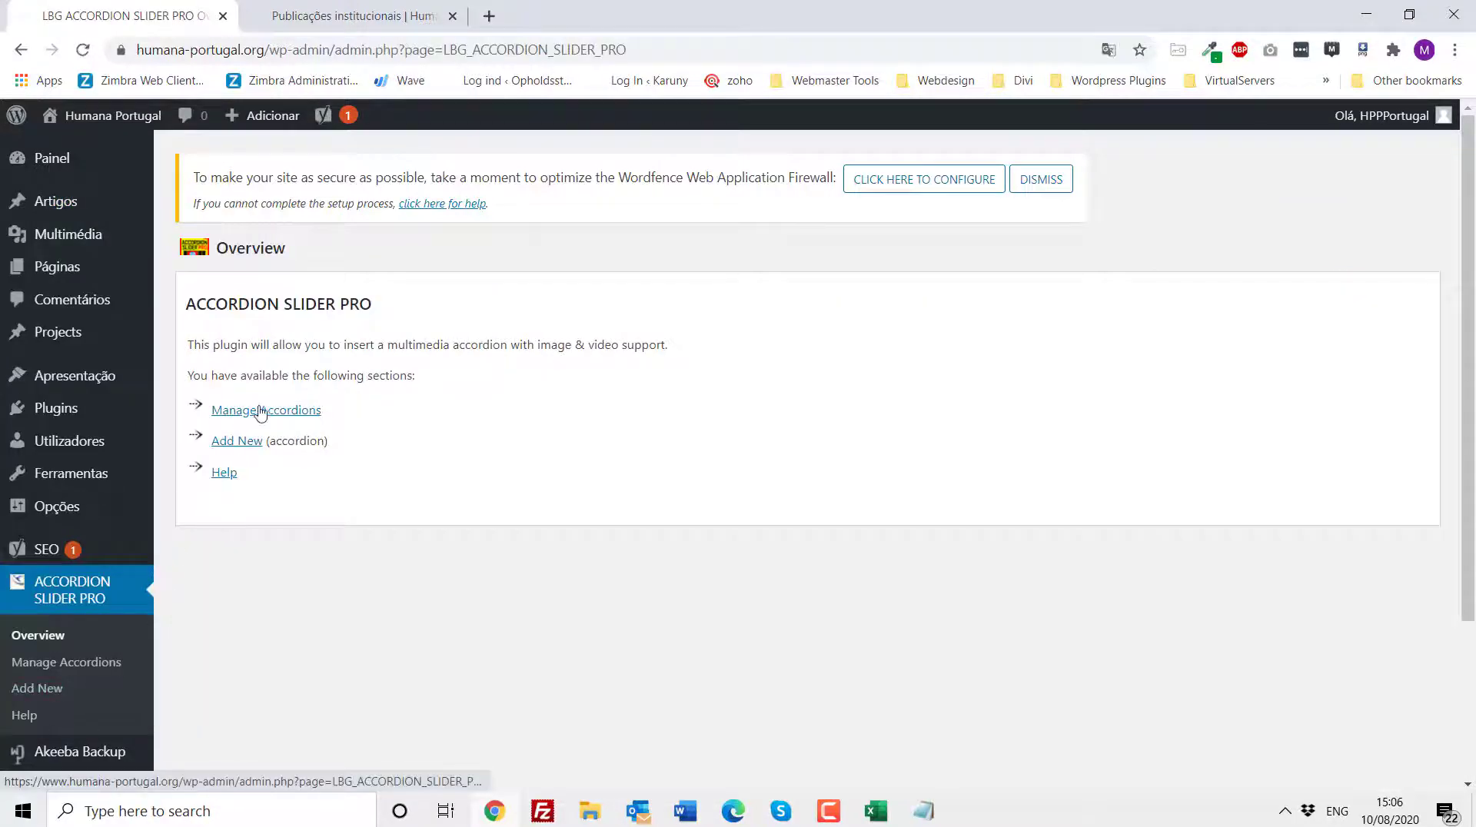
click(261, 413)
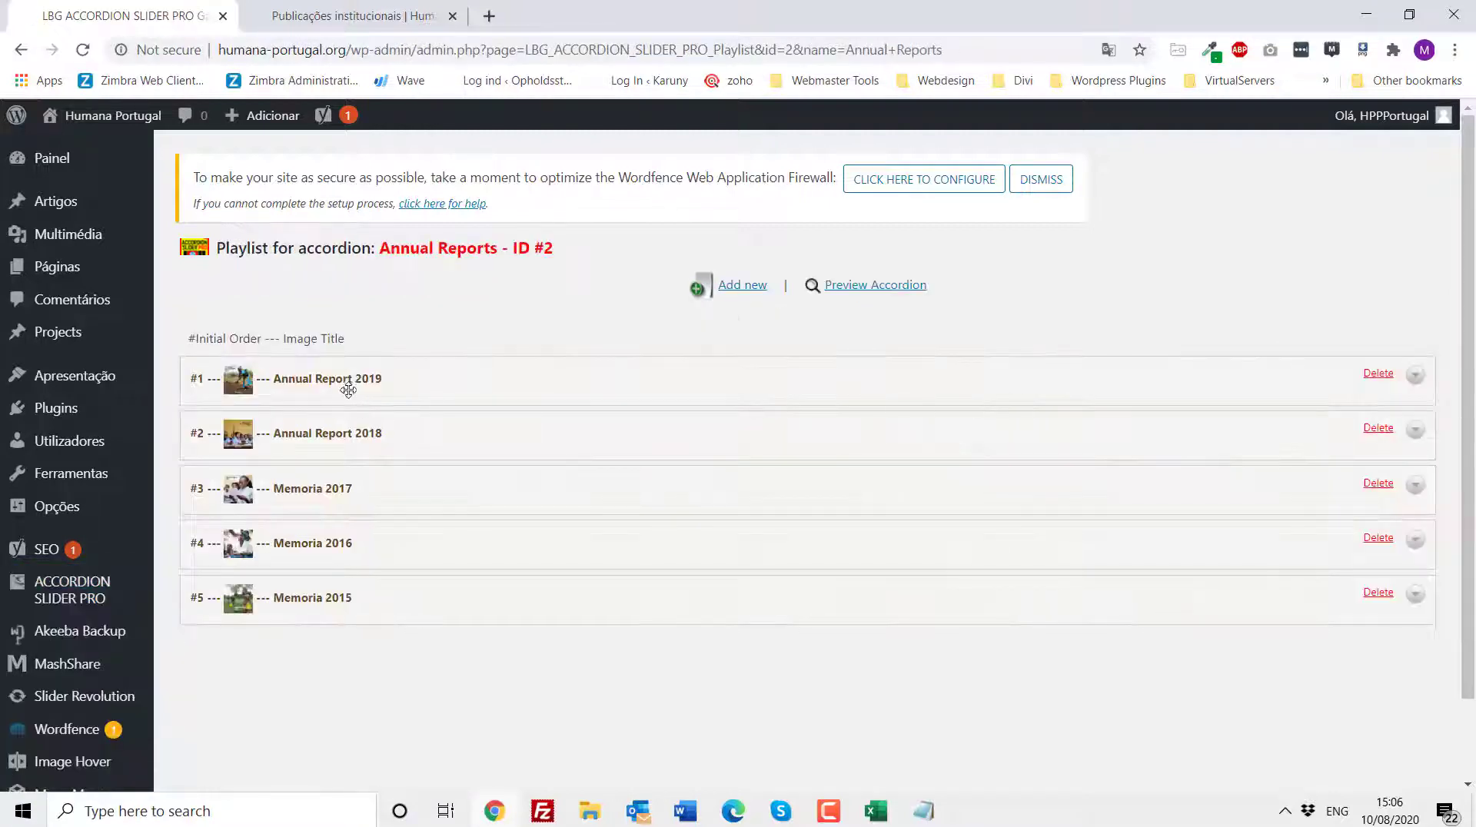
click(1415, 377)
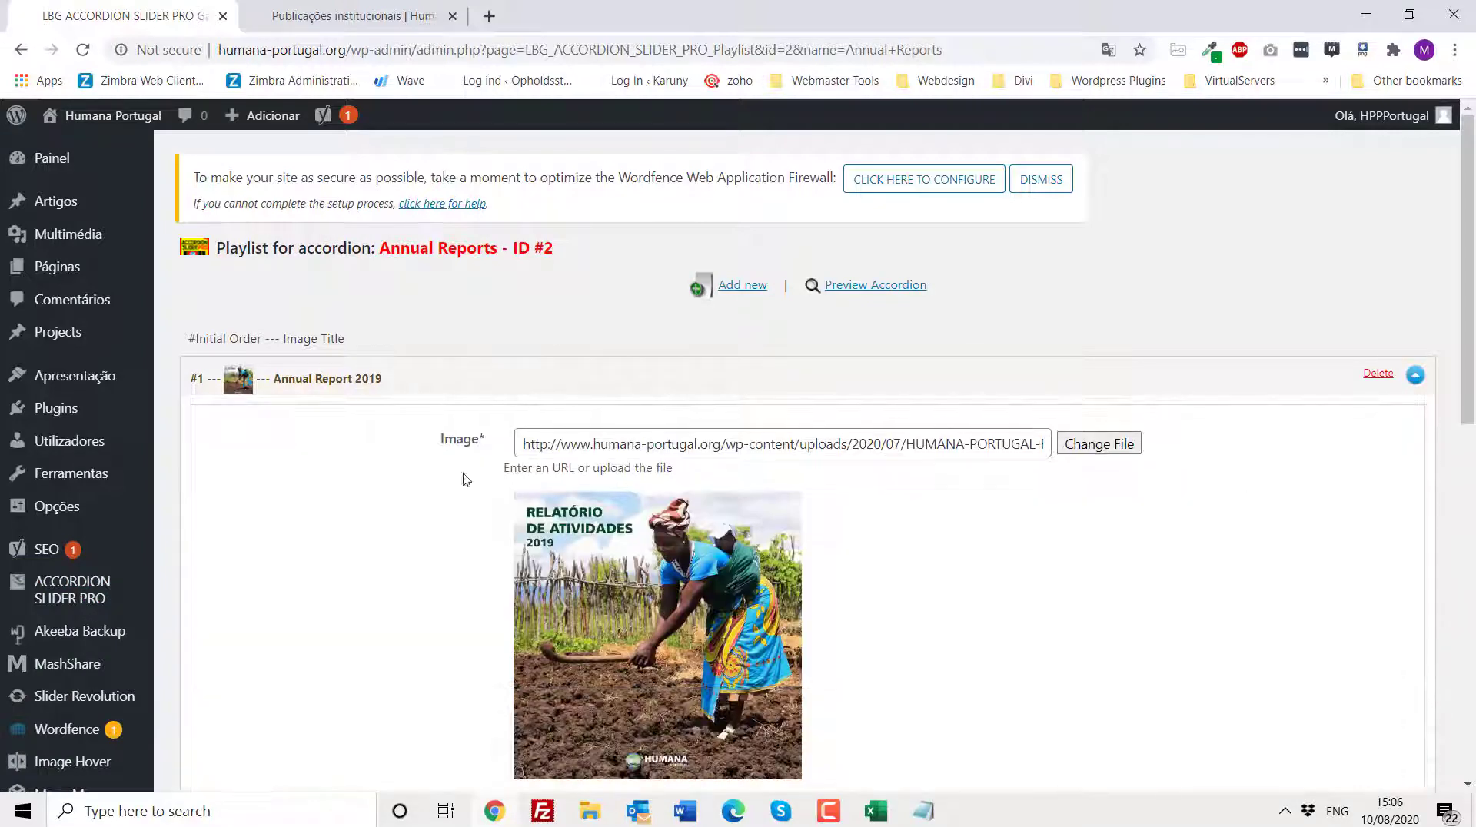
scroll(750, 531, down, 3)
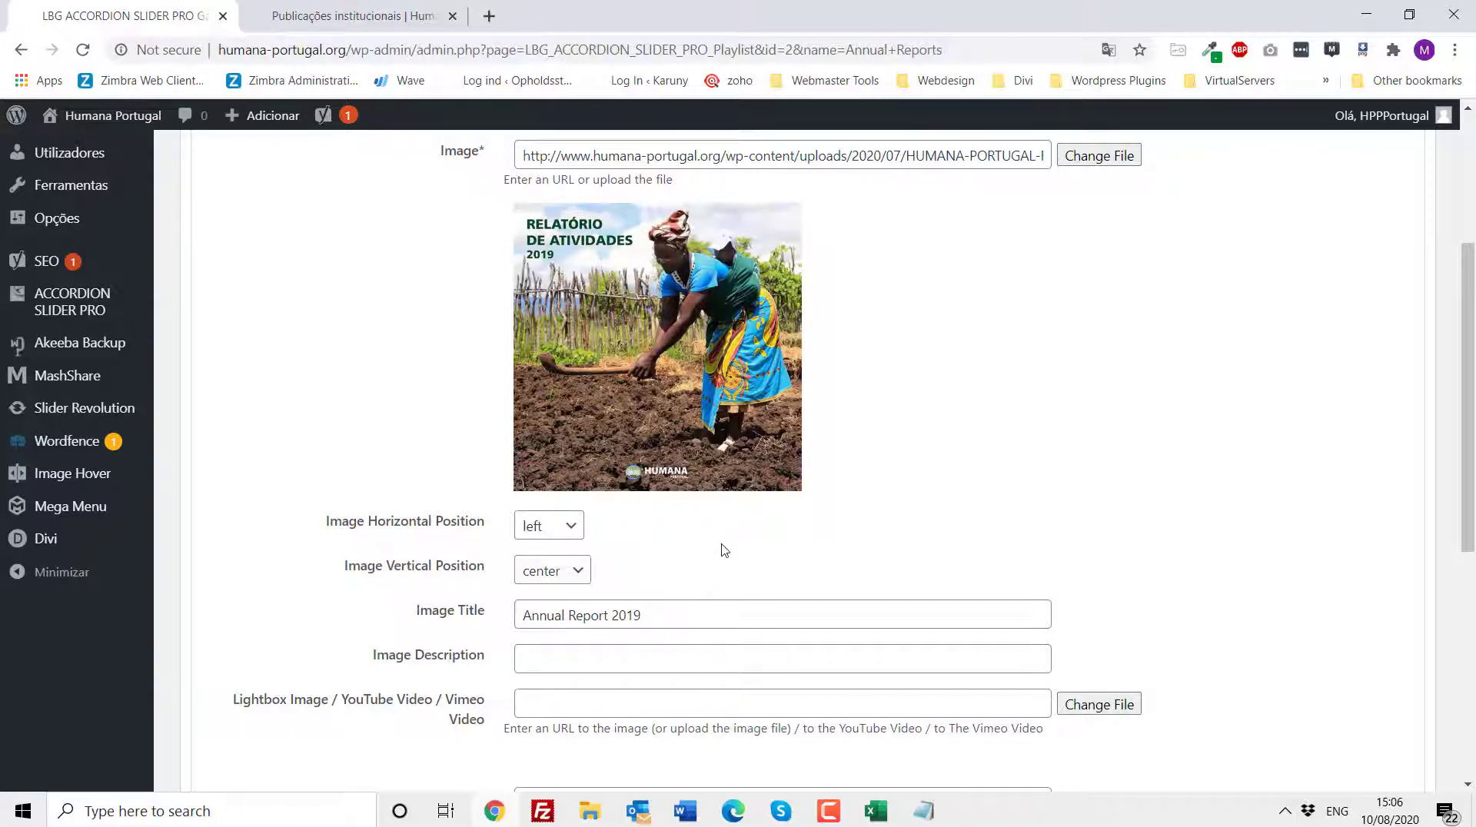
scroll(724, 550, down, 2)
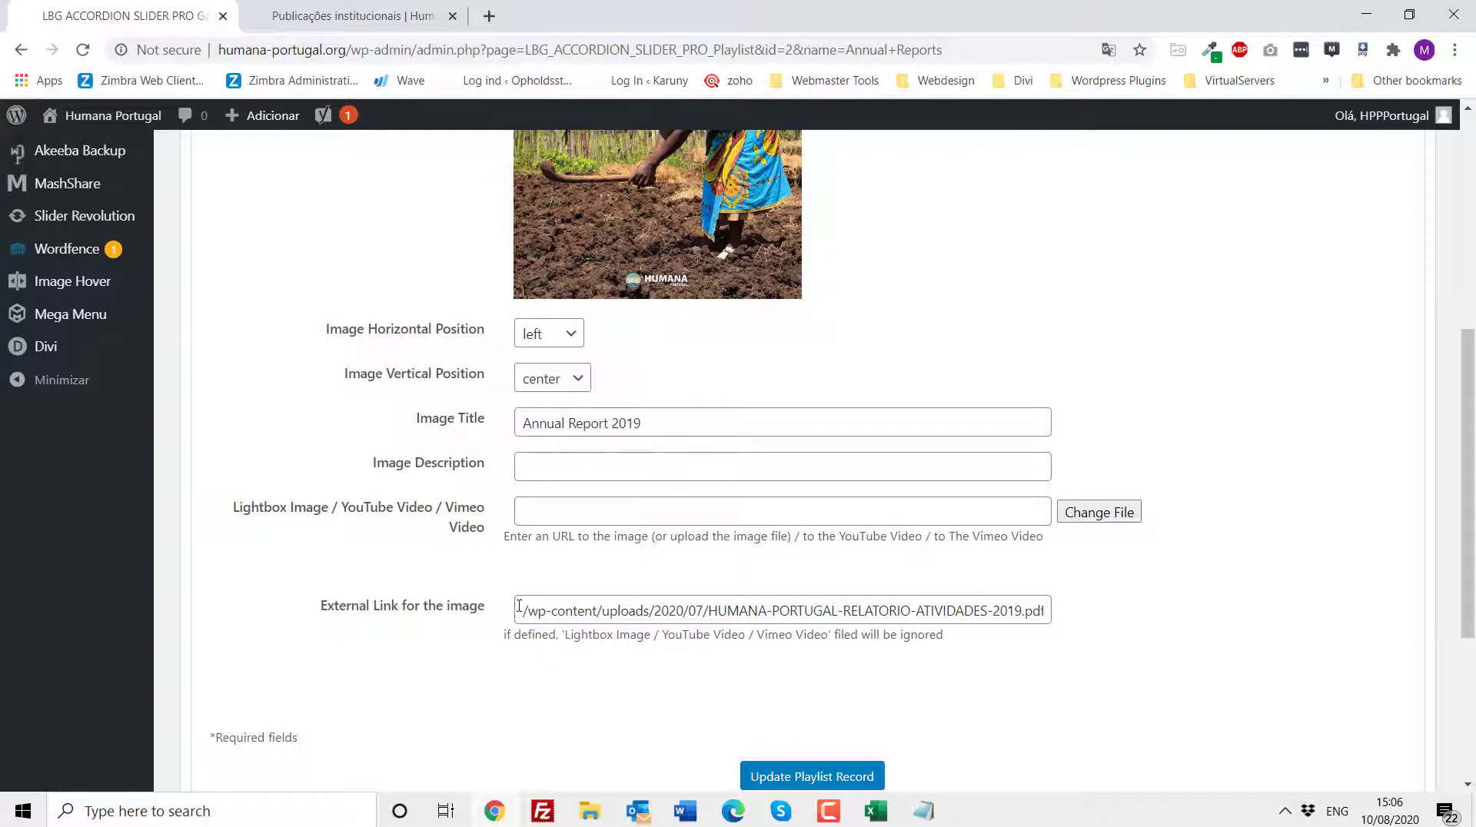
drag(519, 607, 1121, 631)
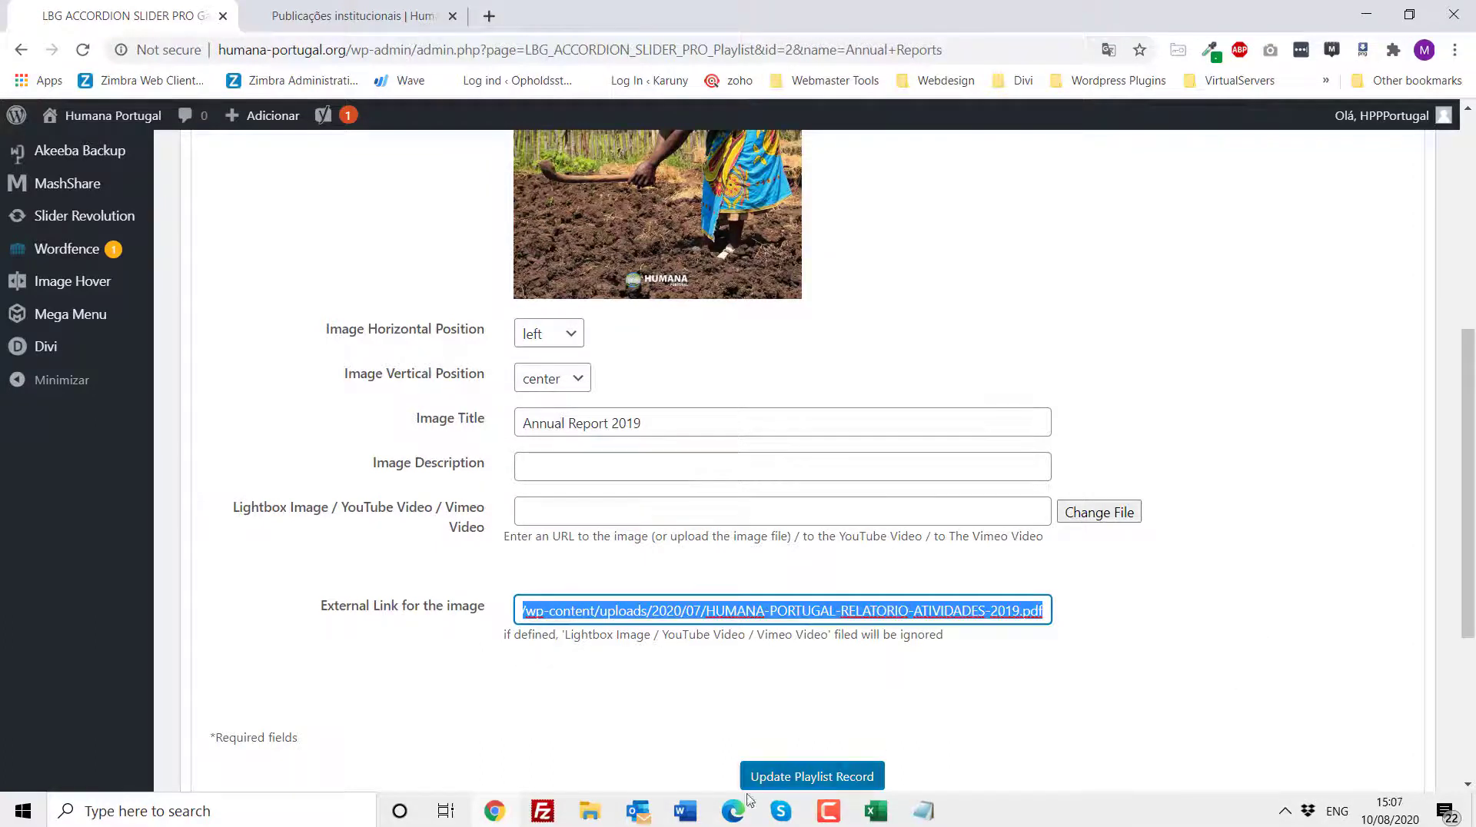
click(920, 816)
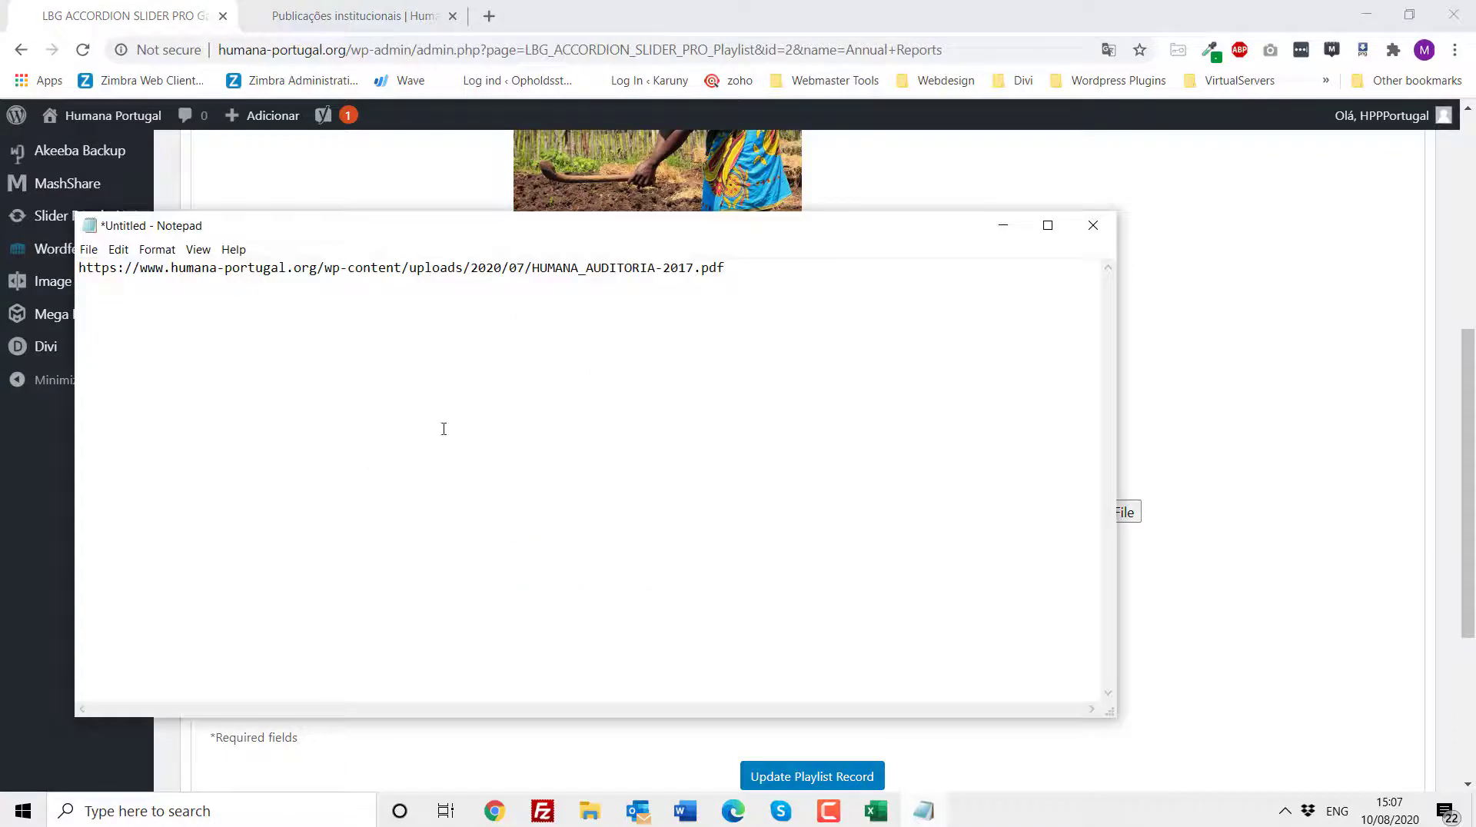
click(1002, 225)
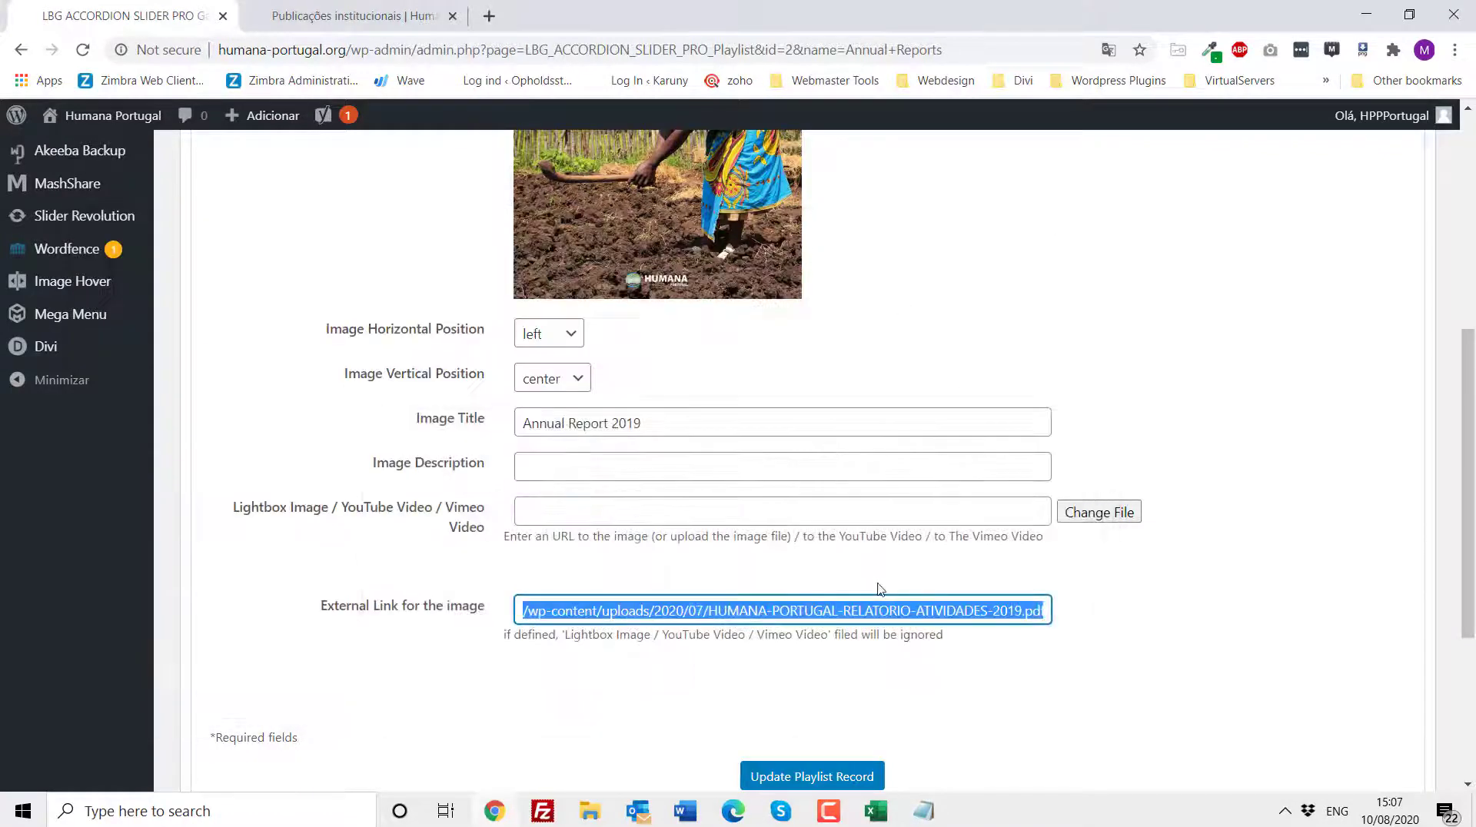
- Return to the page builder and inspect the shortcode of the Relatório de Atividades 2019 image hover code module
scroll(1166, 674, up, 6)
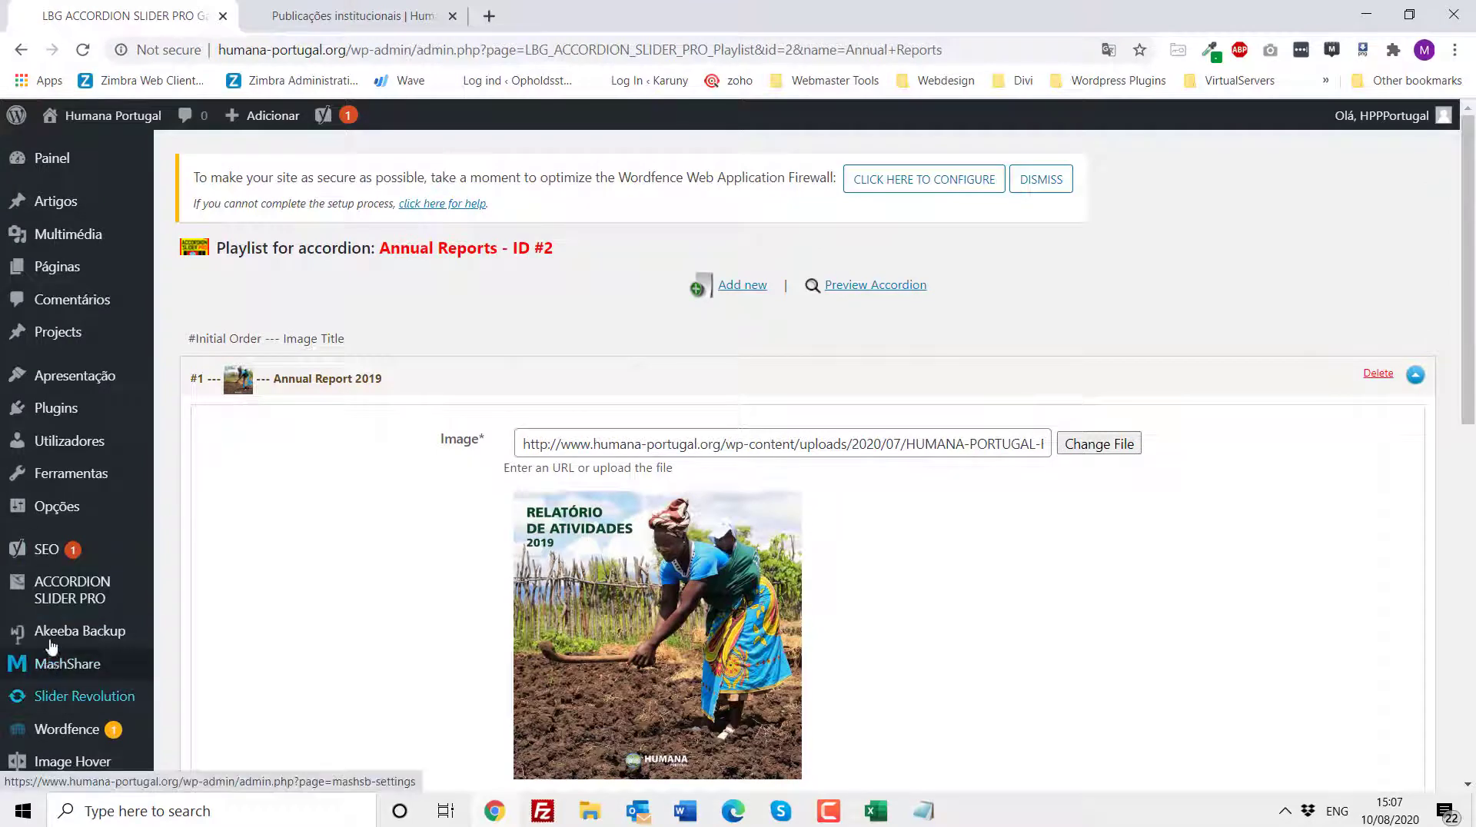
click(60, 595)
click(311, 11)
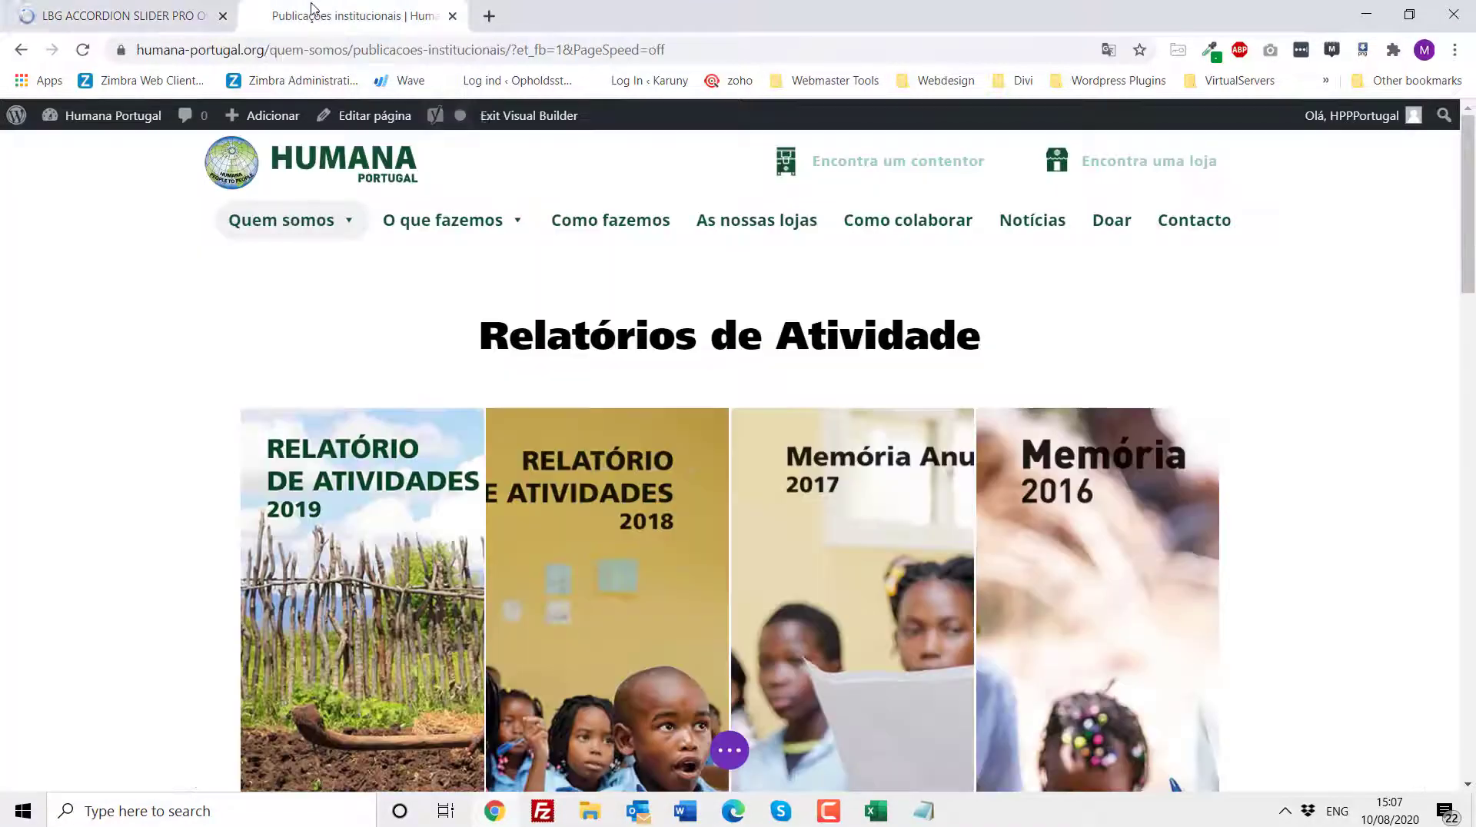
scroll(617, 529, down, 3)
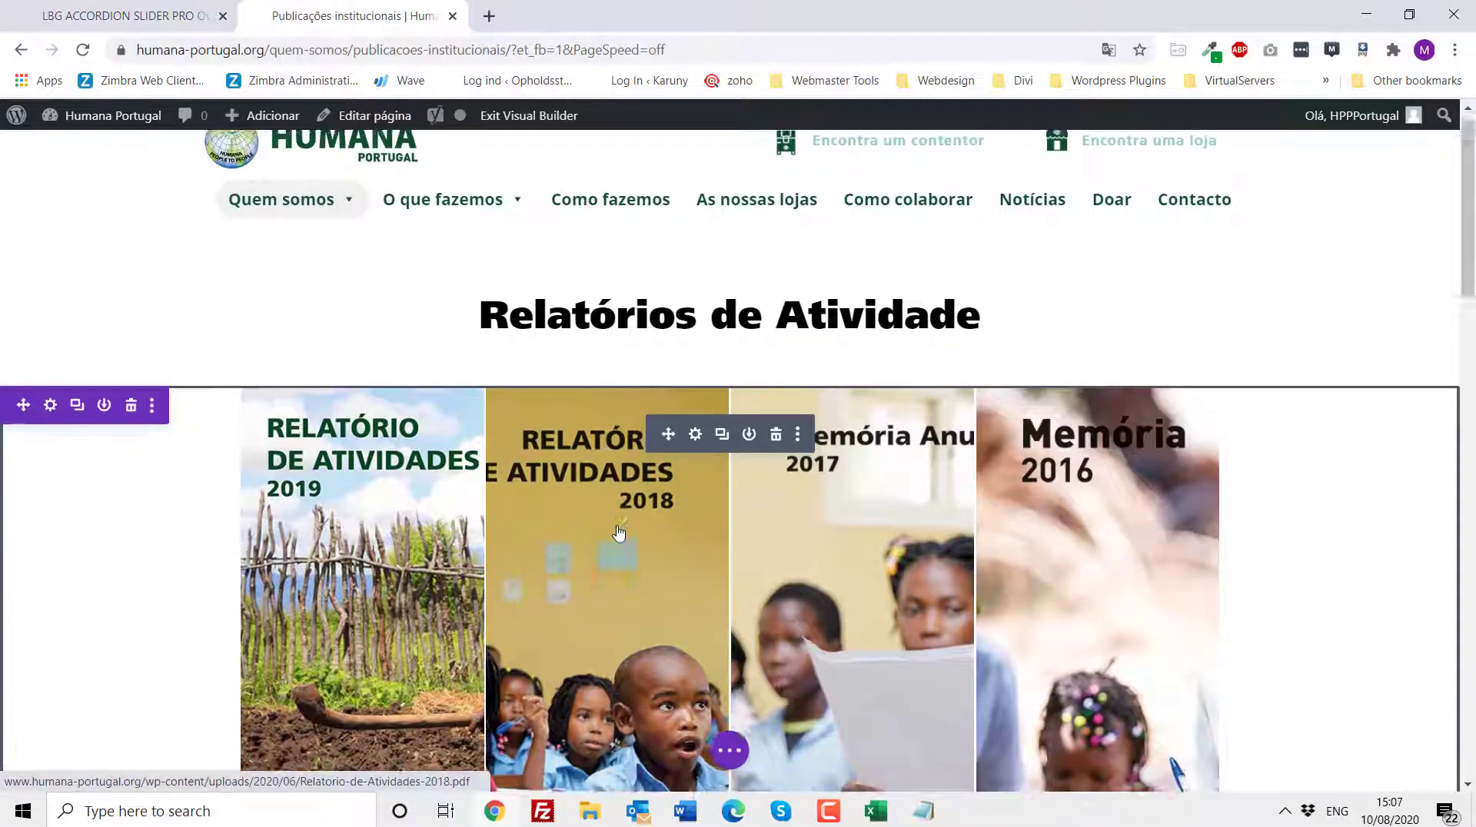
scroll(619, 531, down, 7)
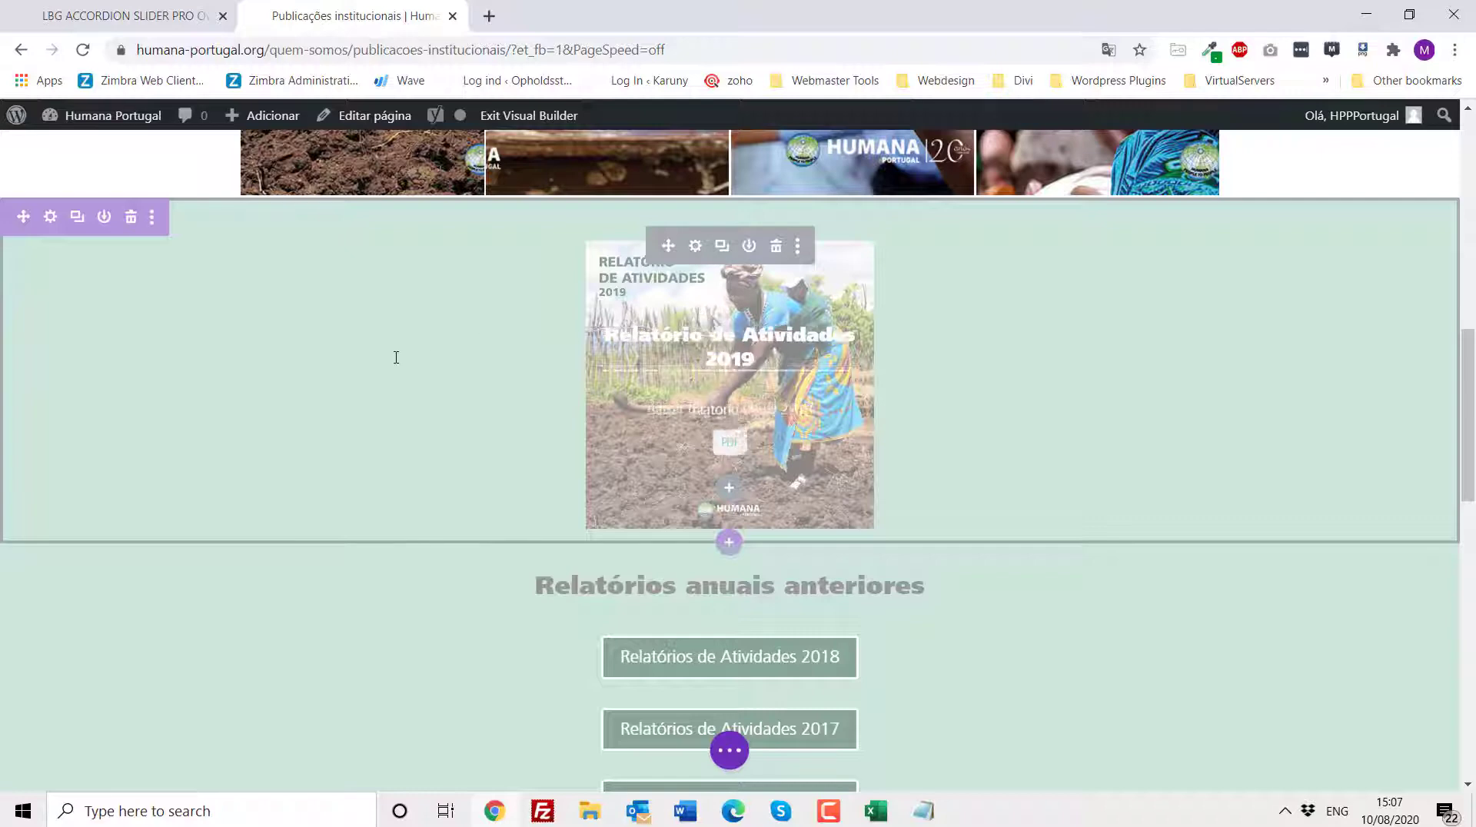
click(695, 247)
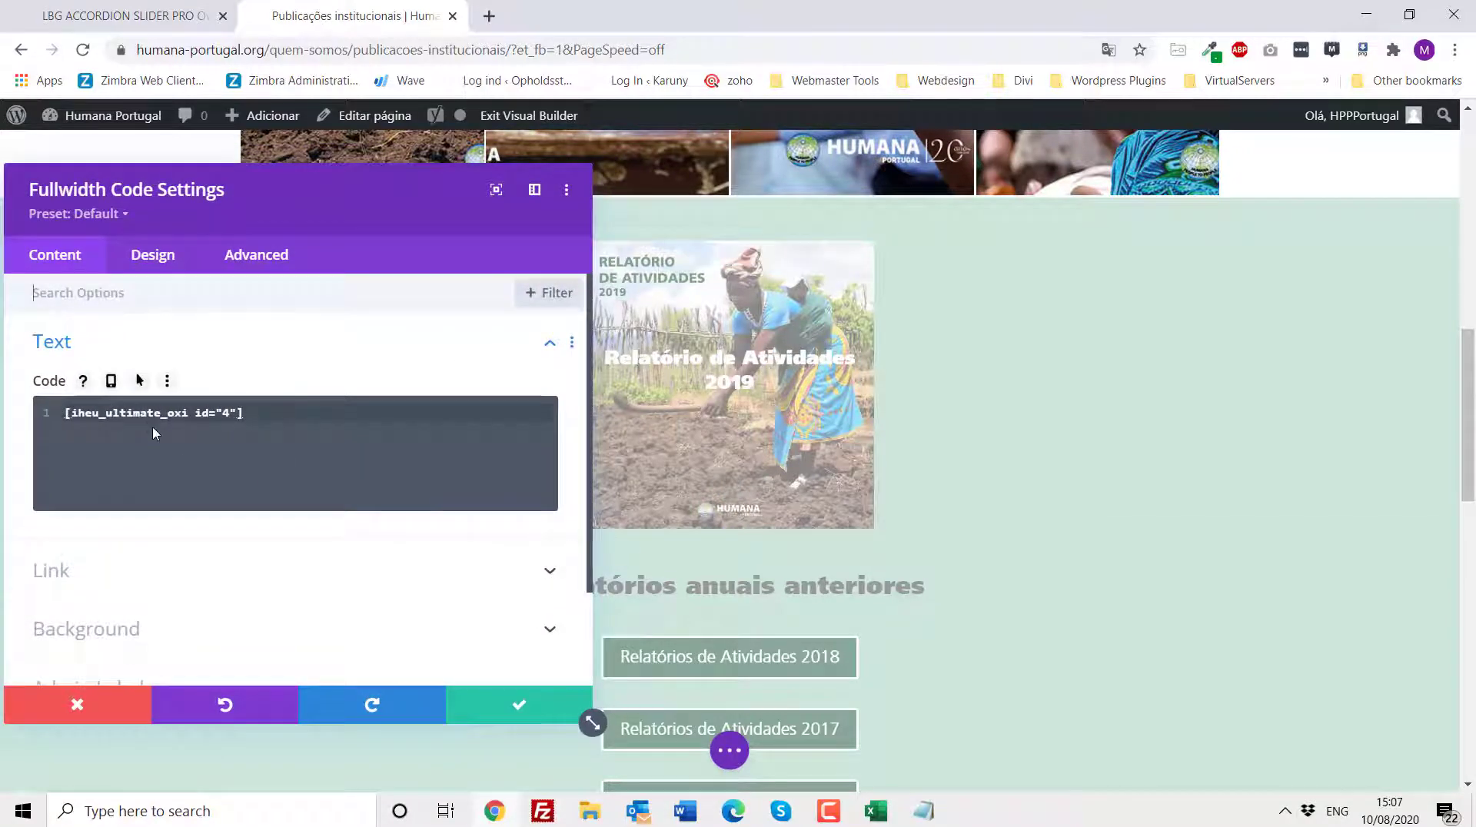
click(76, 706)
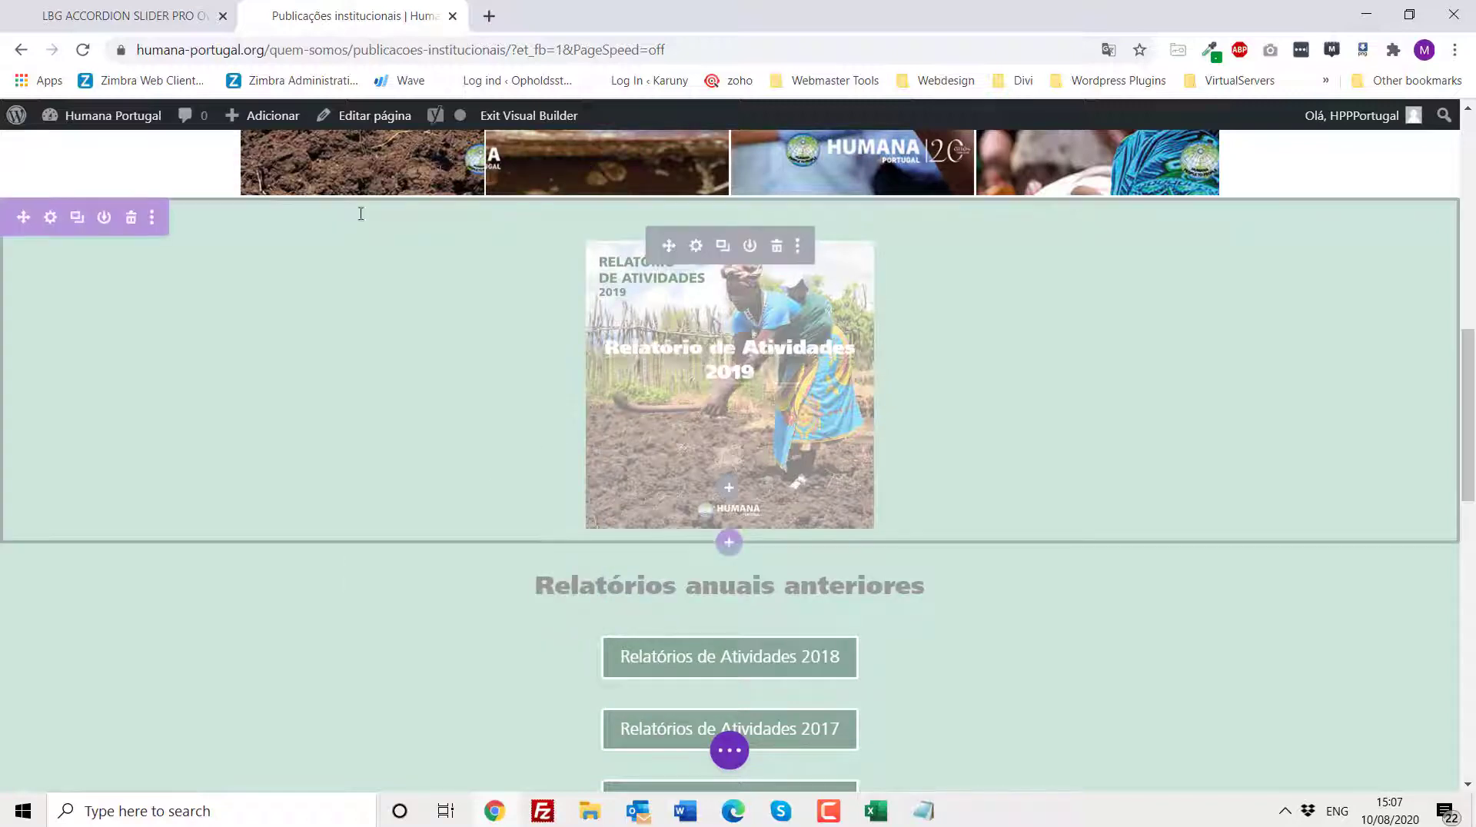
- Open the Relatorio 2019 entry from the Image Hover plugin's shortcode list for editing
click(122, 17)
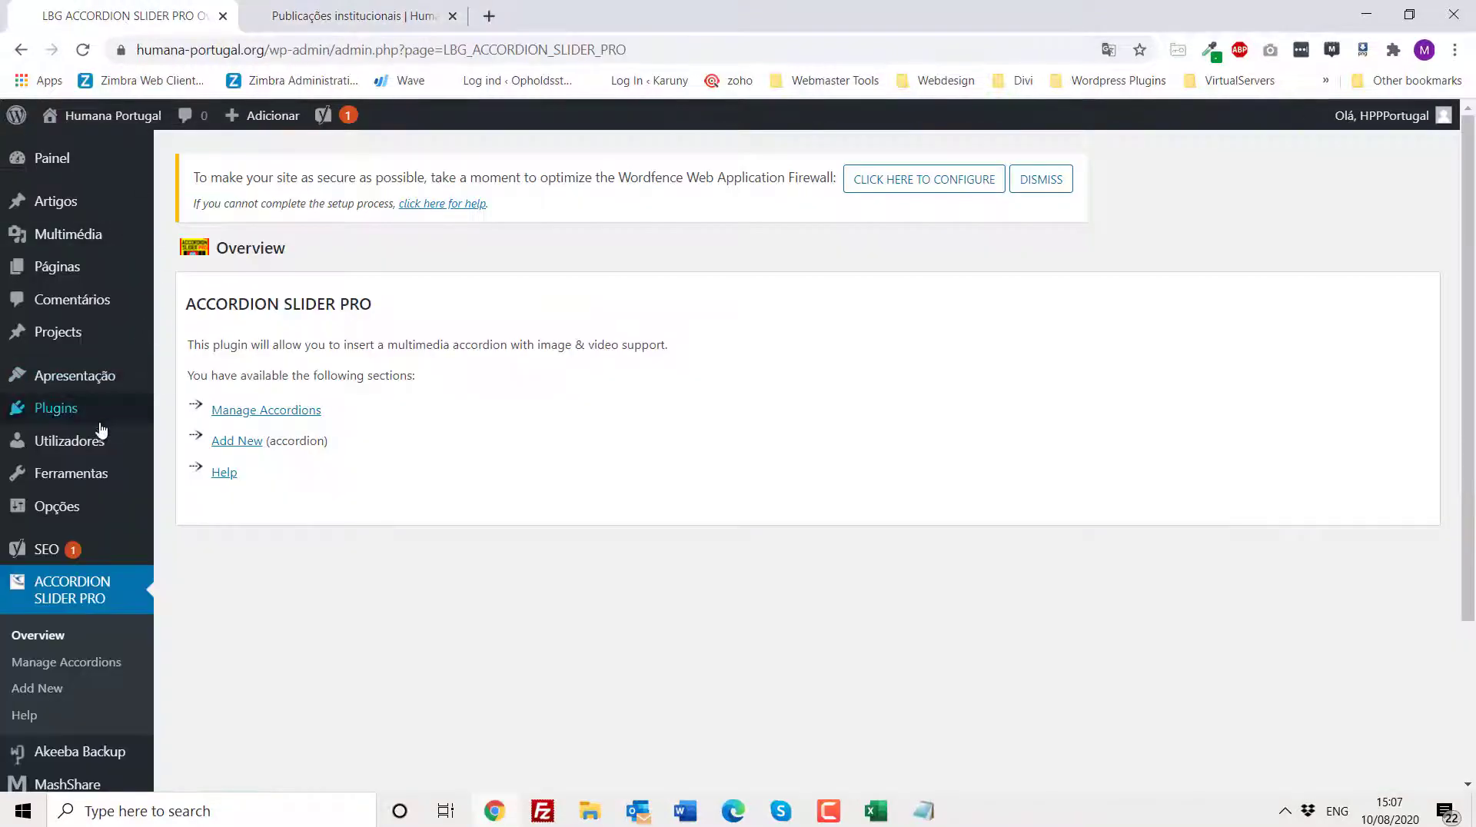
scroll(88, 462, down, 3)
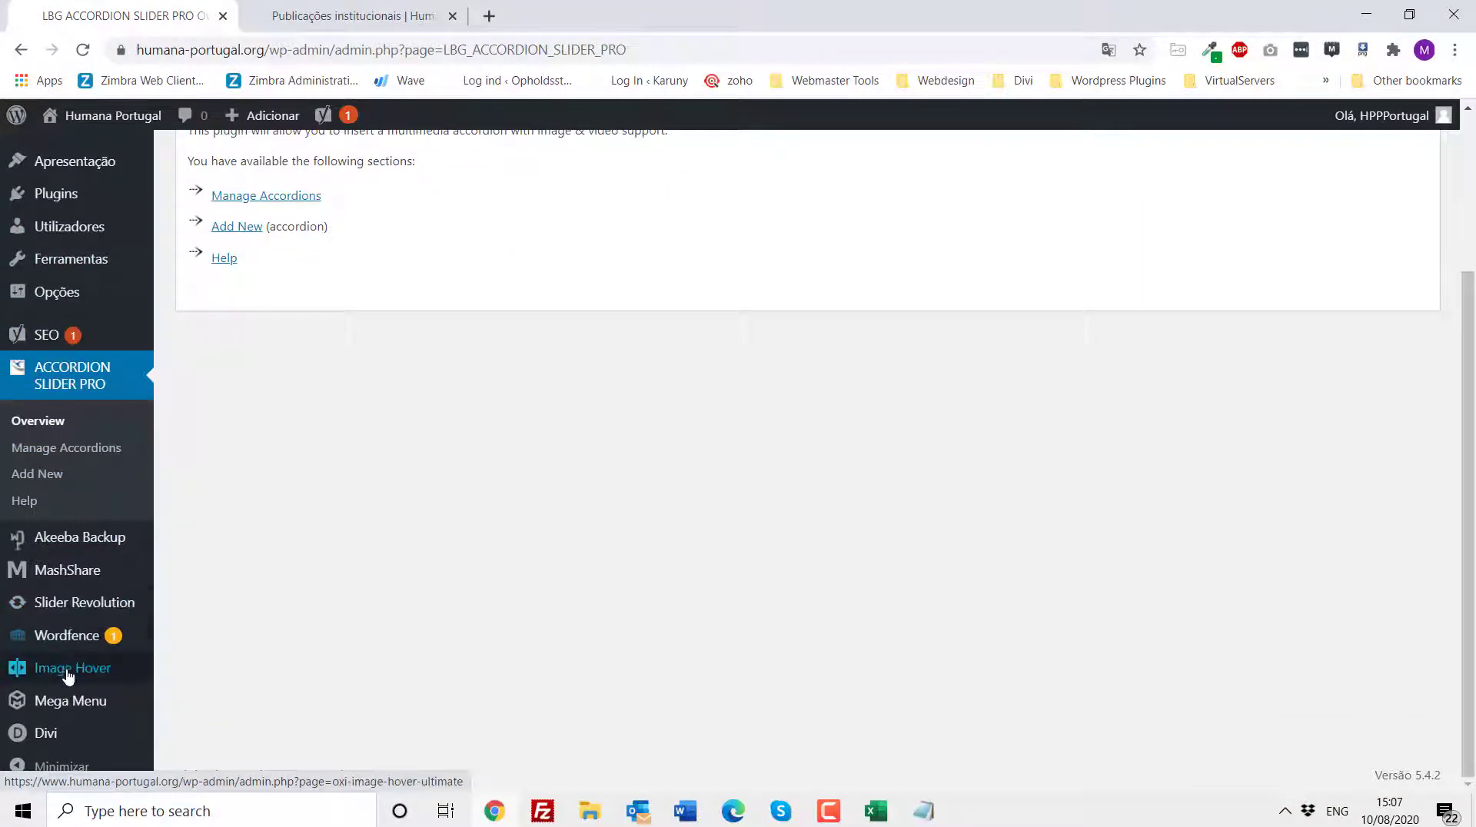
mouse_move(67, 675)
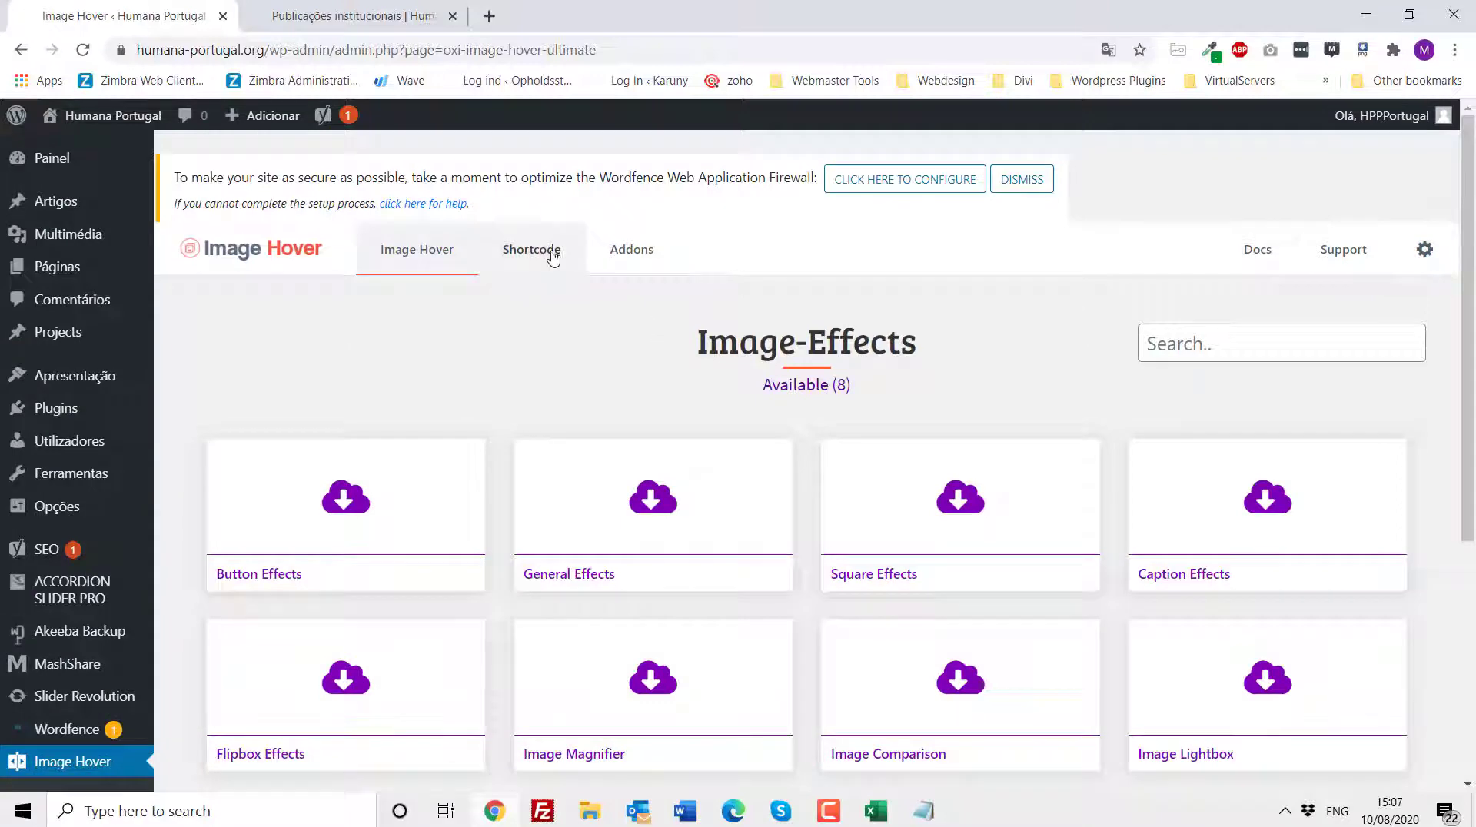
click(539, 256)
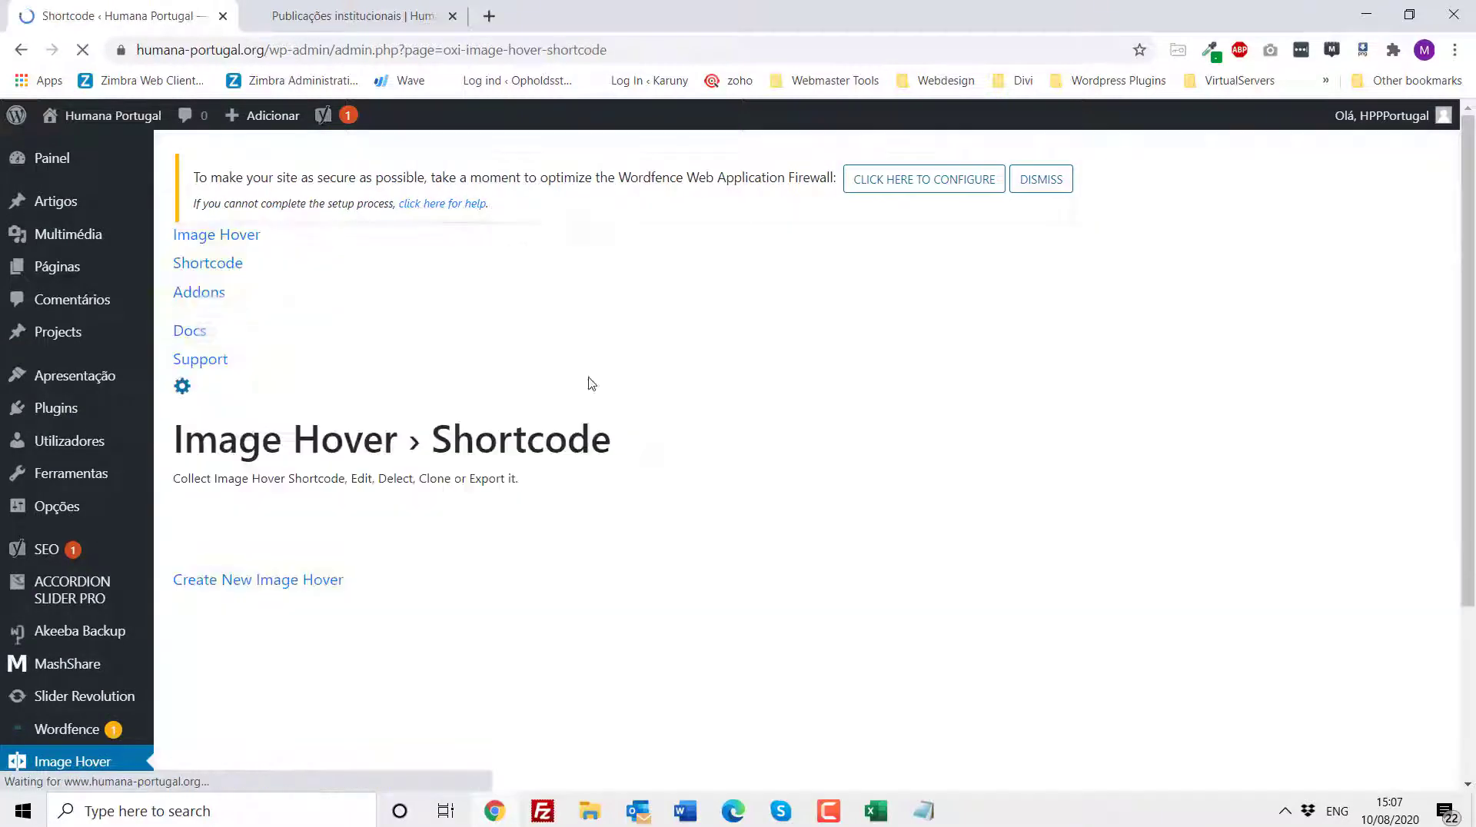
scroll(597, 411, down, 4)
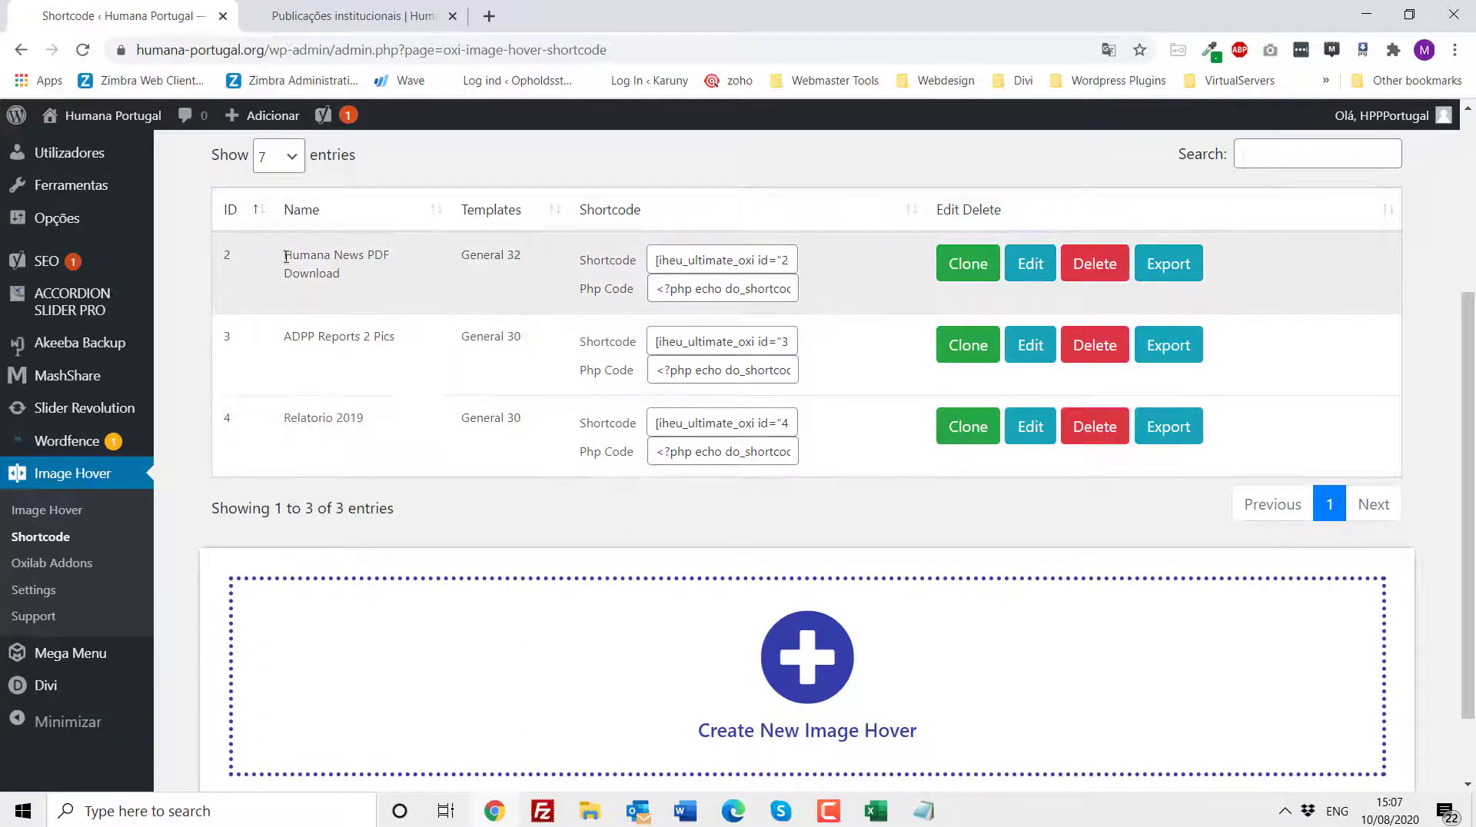
drag(322, 259, 376, 272)
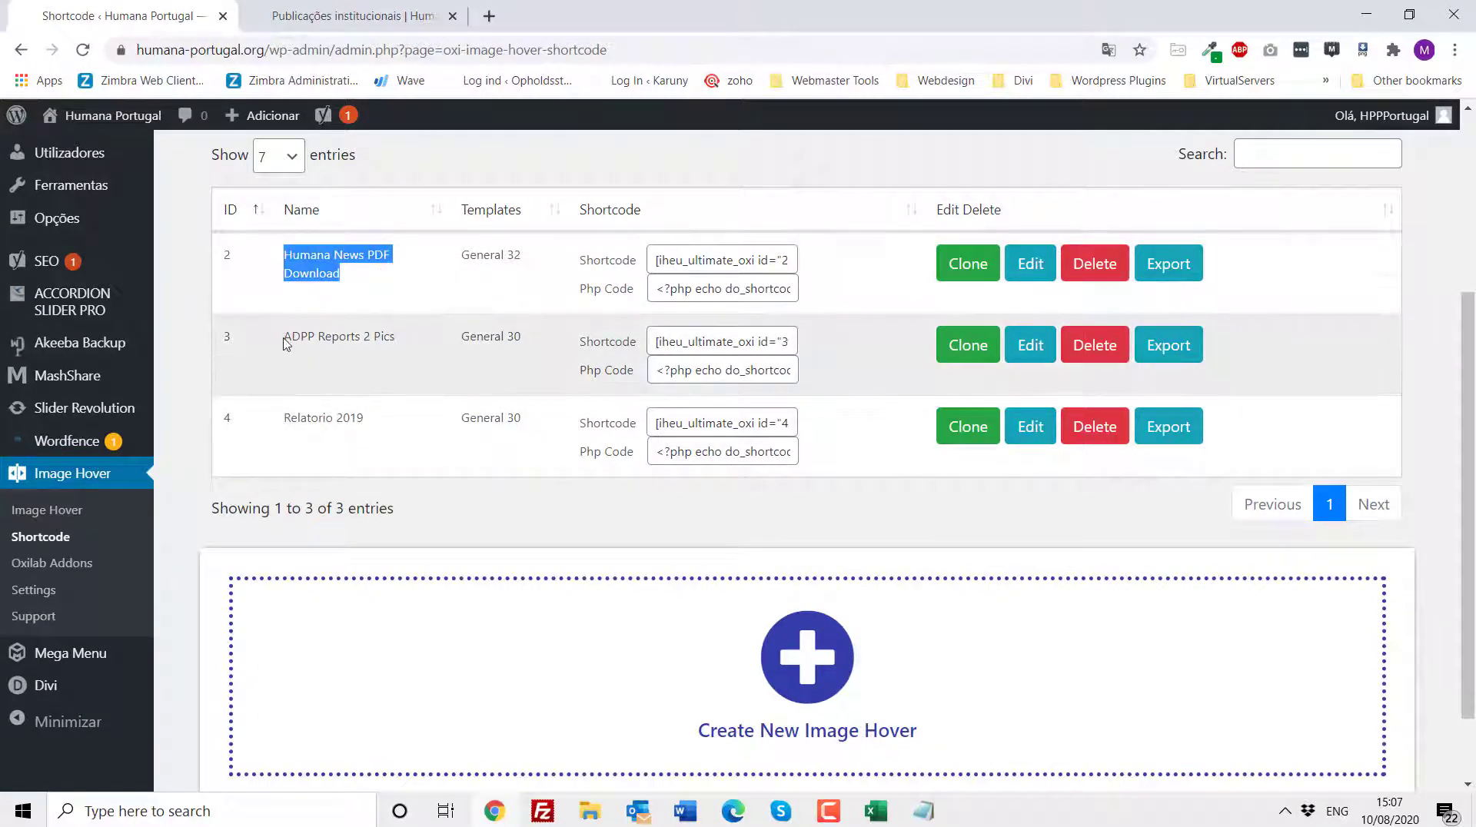
drag(284, 338, 331, 337)
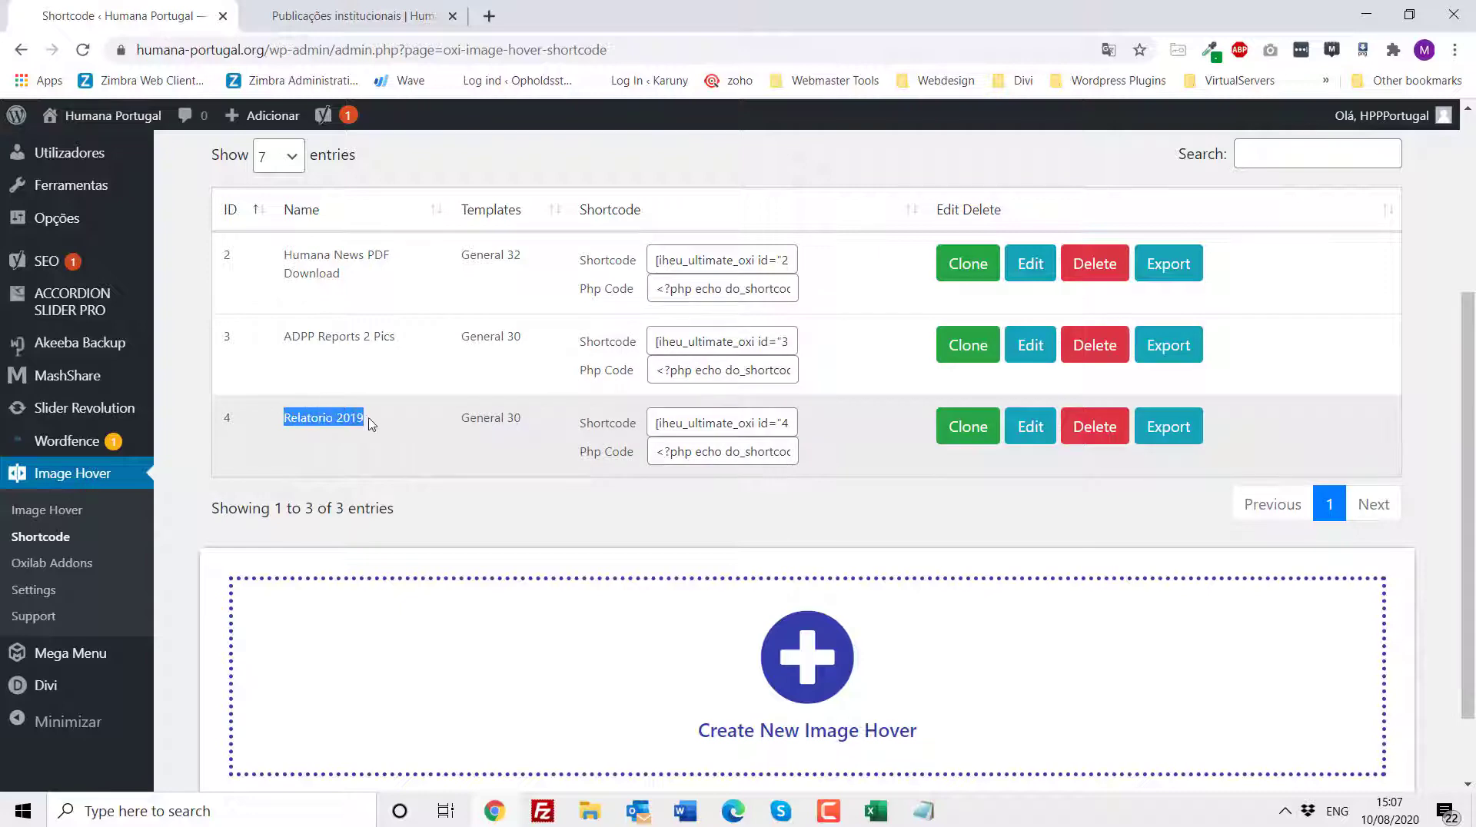
click(1024, 434)
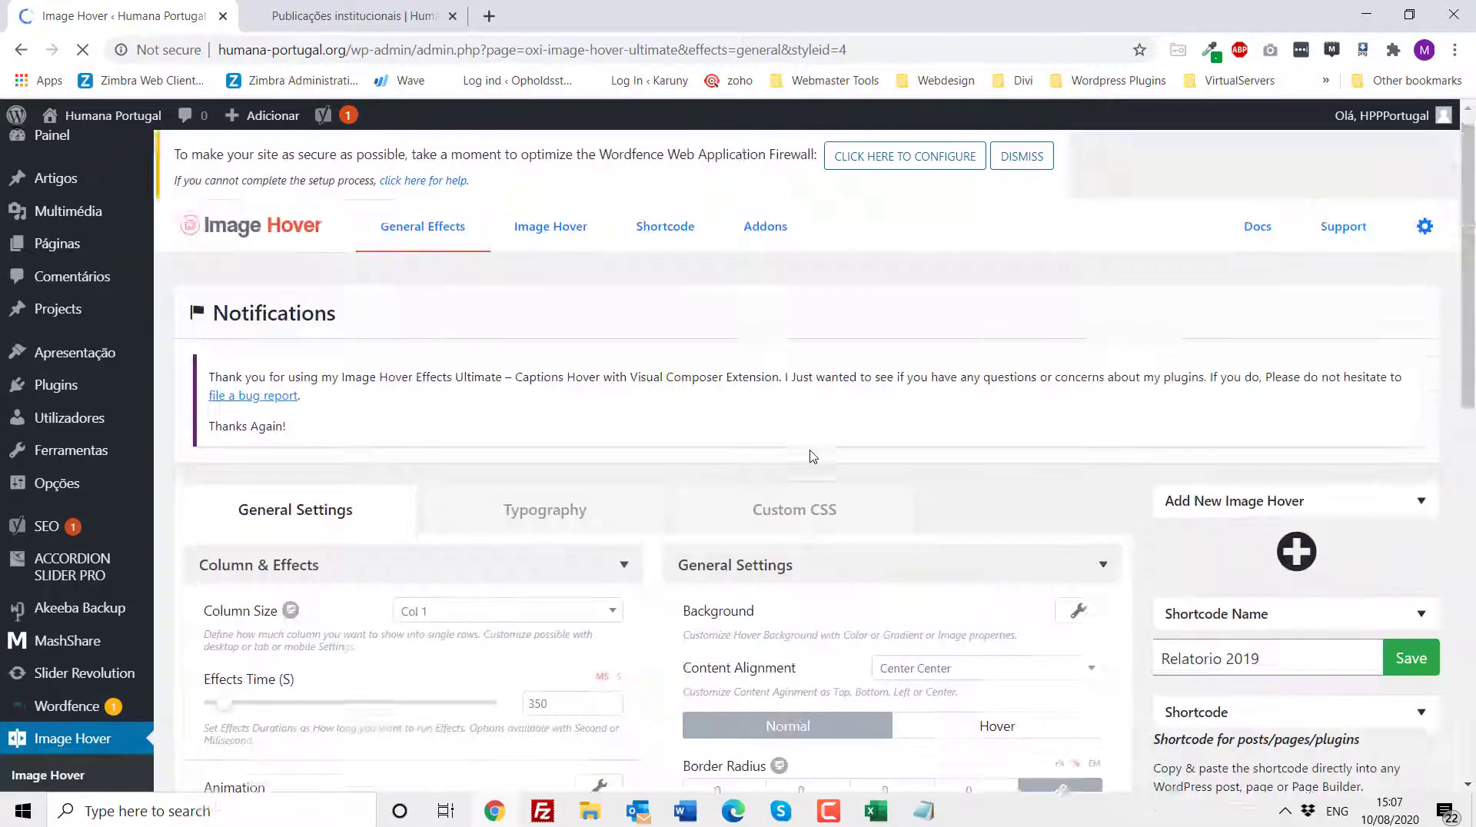
- Examine the Relatório de Atividades 2019 image hover item's title, description, image, link and button text, then close the form
scroll(807, 454, down, 12)
mouse_move(784, 582)
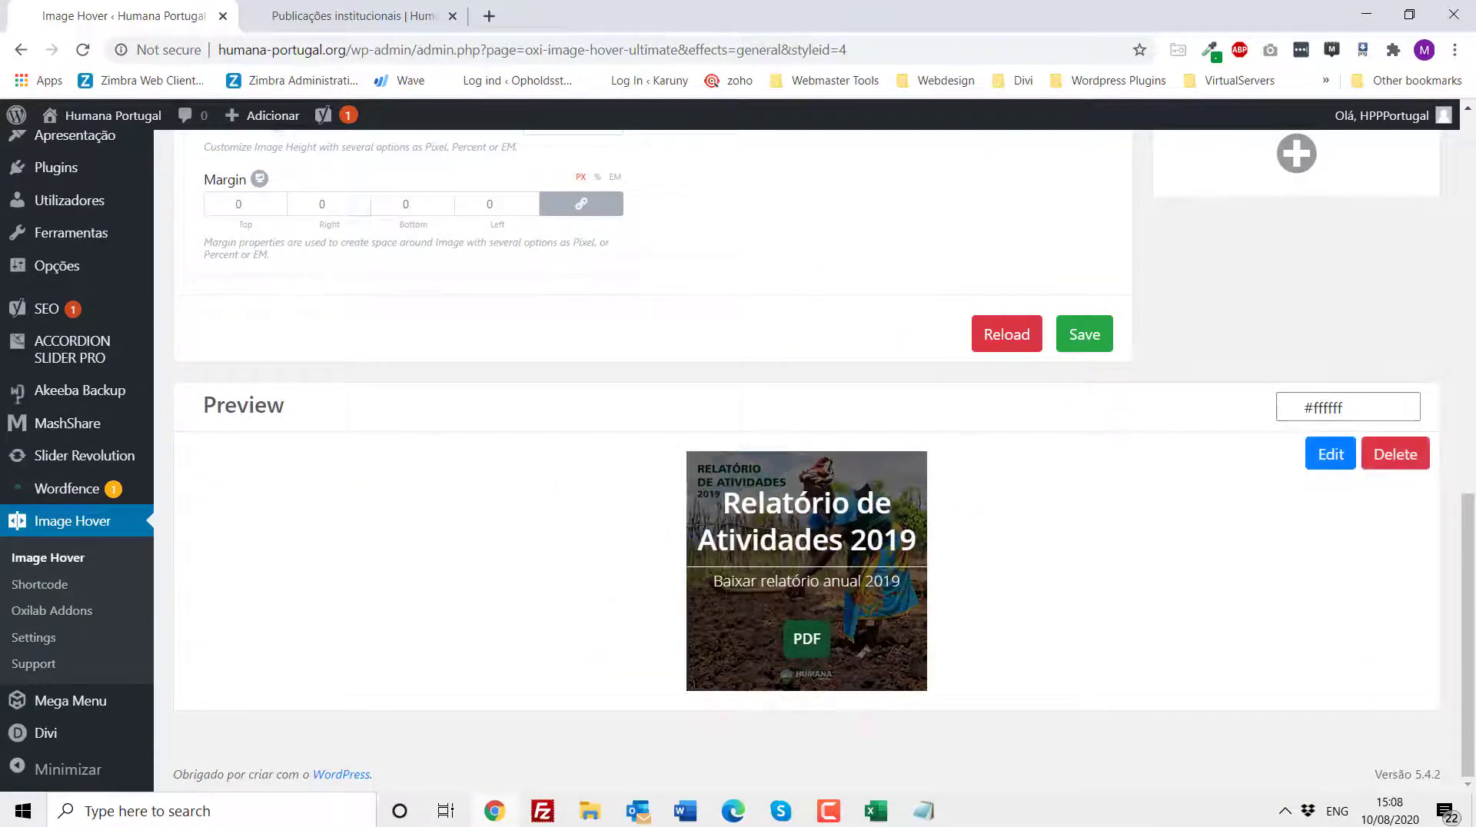
click(342, 18)
mouse_move(749, 423)
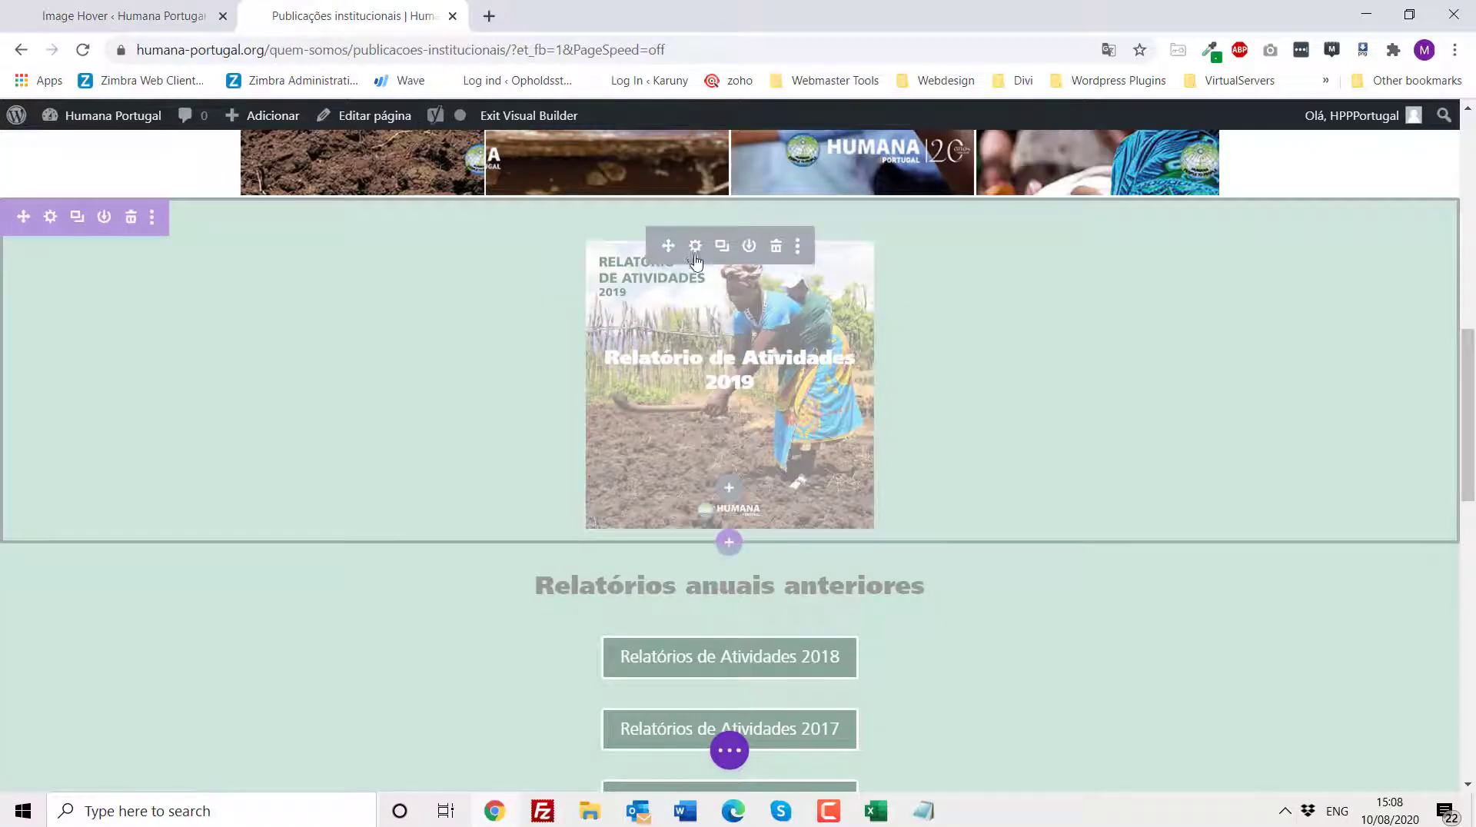
click(93, 17)
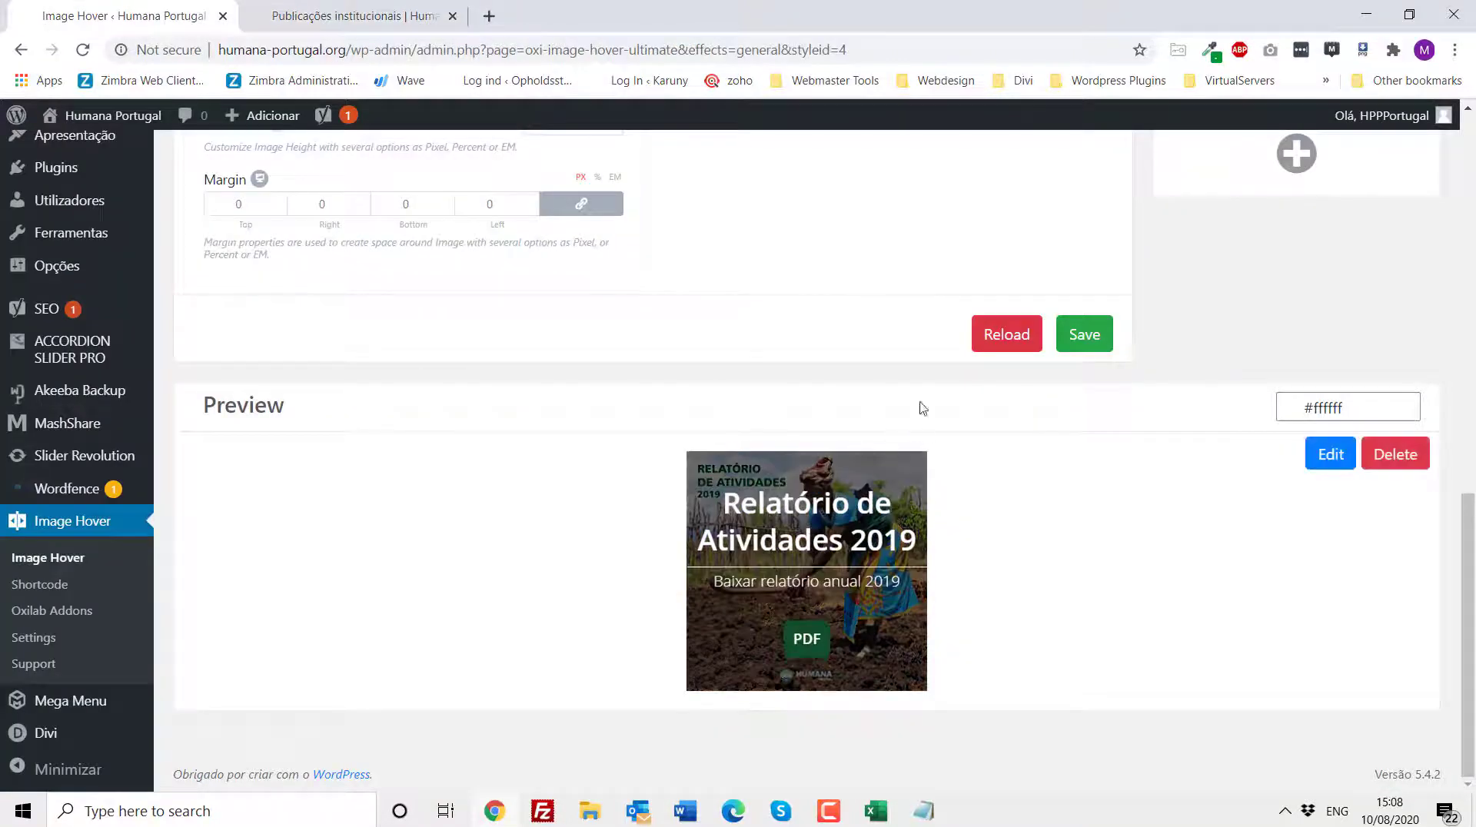
click(1328, 456)
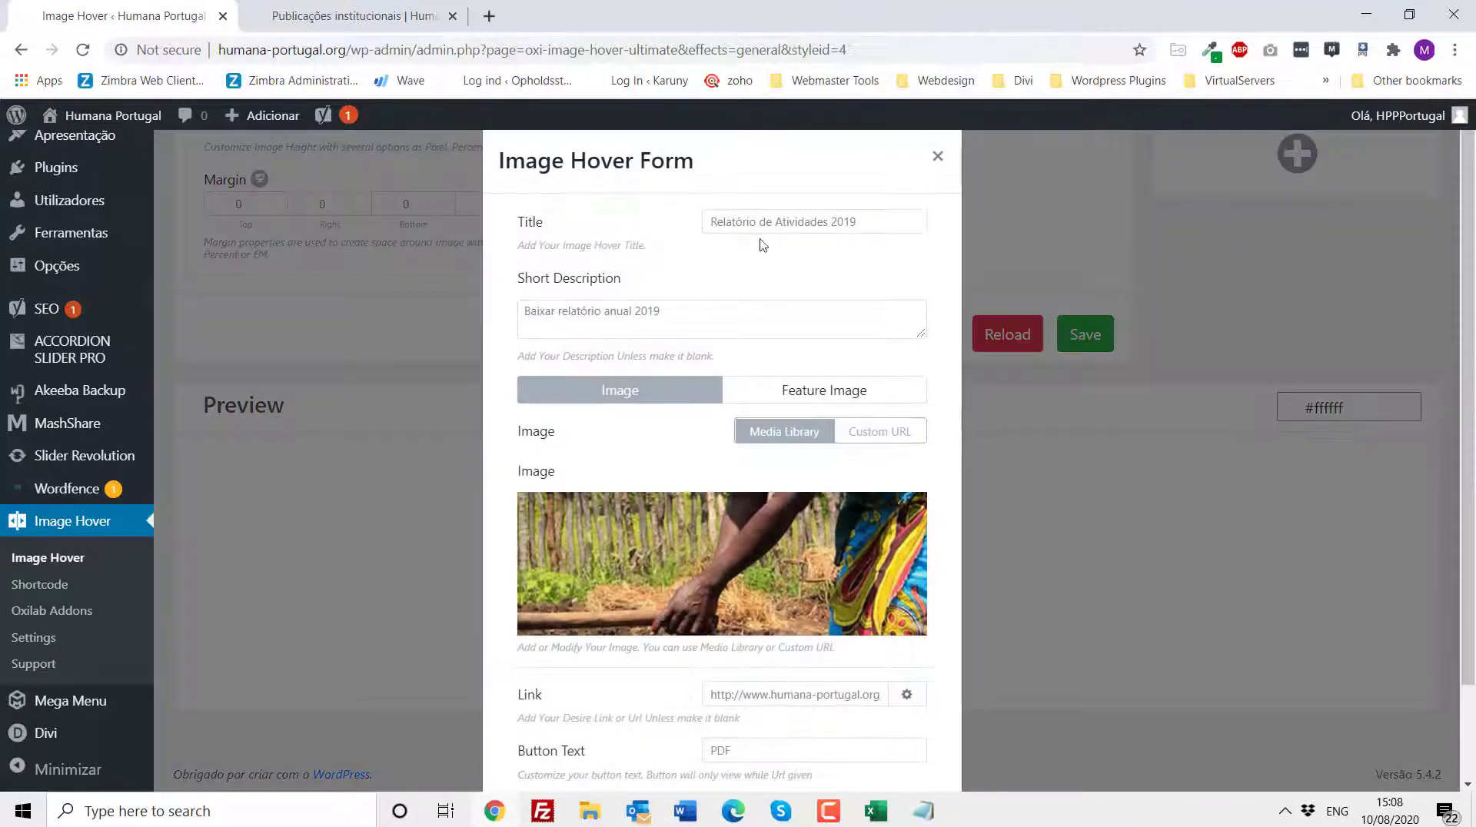
click(845, 222)
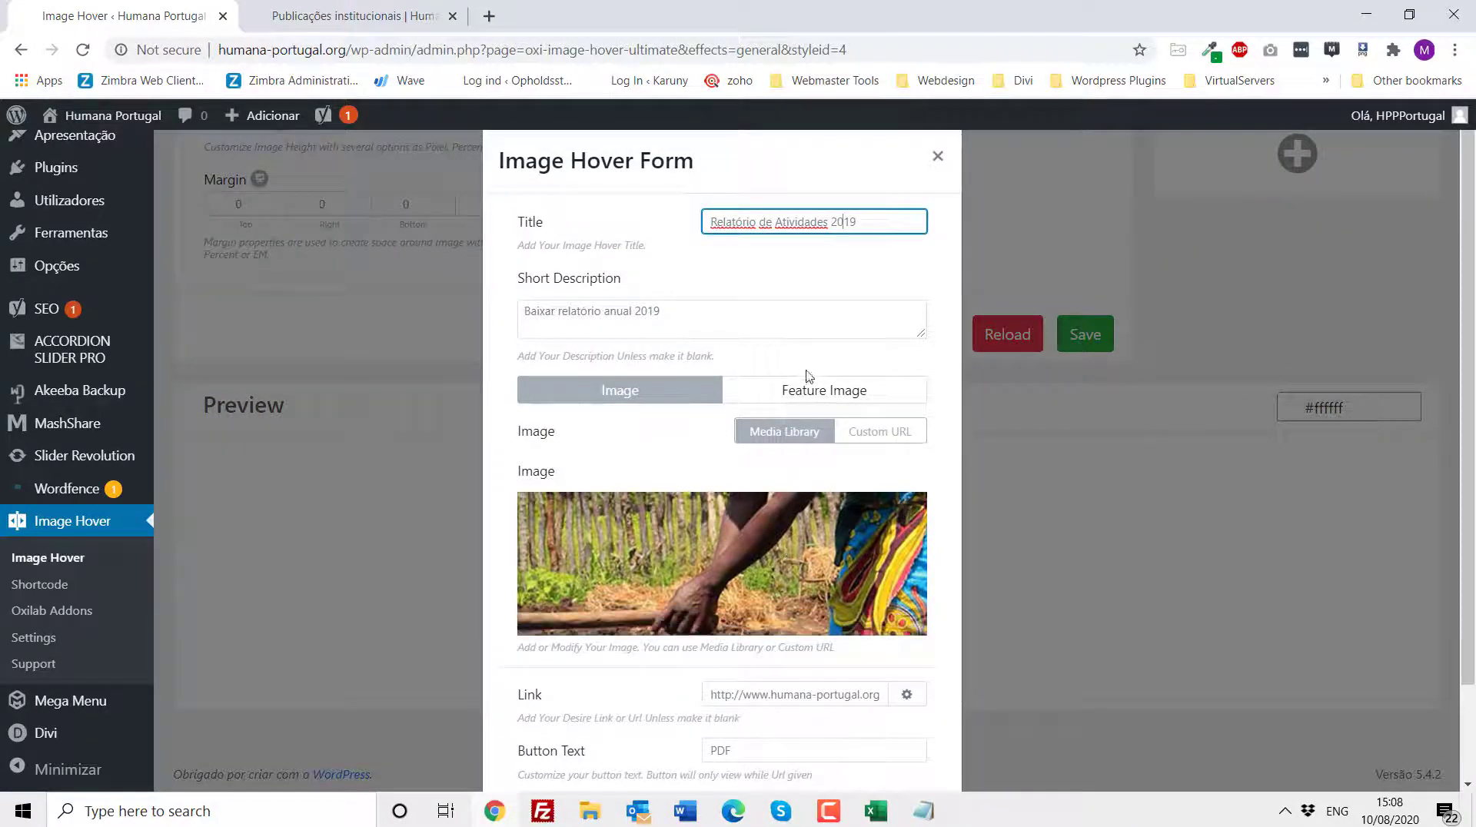
scroll(662, 359, down, 2)
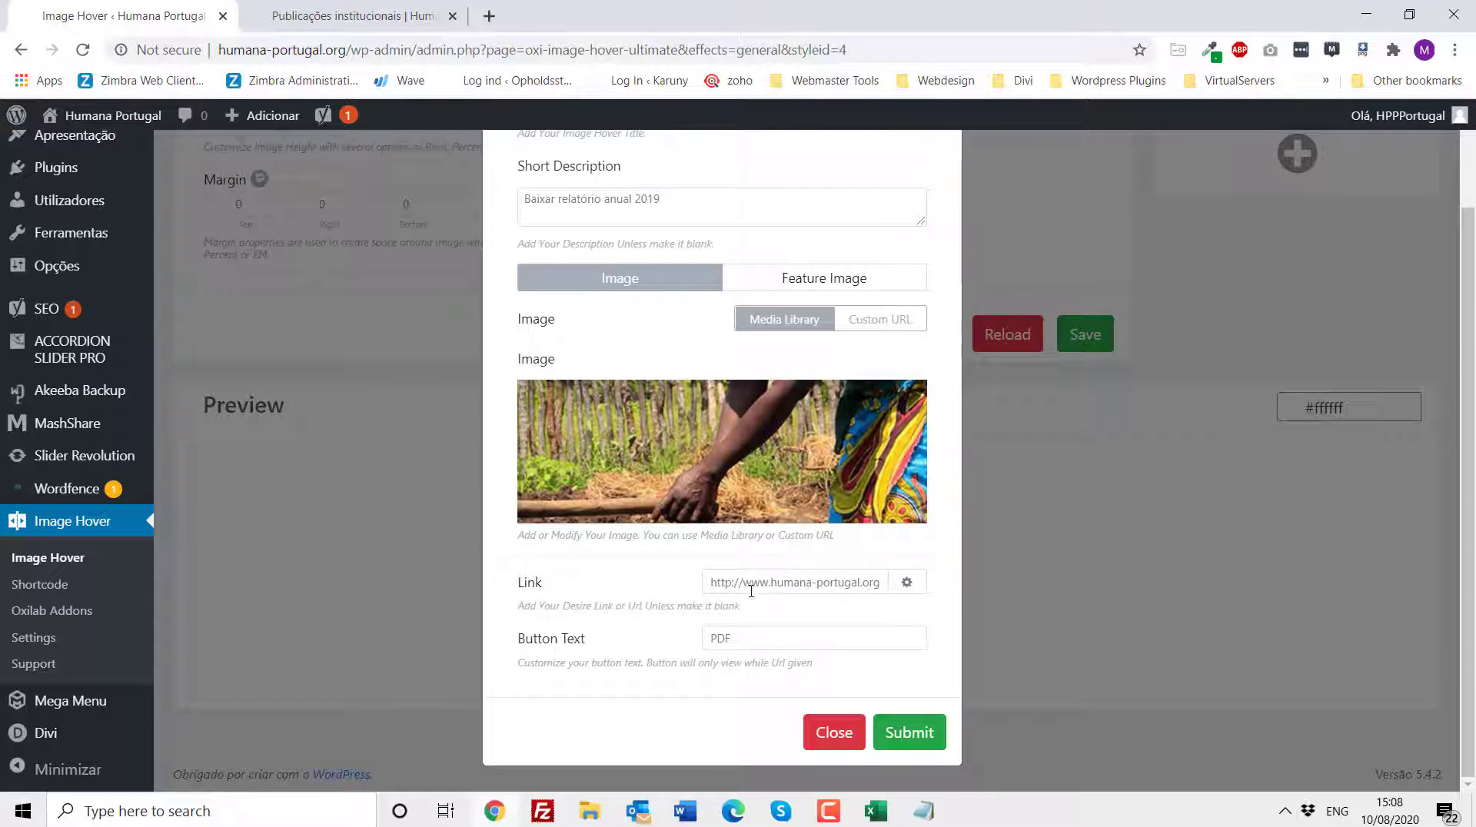
click(1078, 538)
click(354, 15)
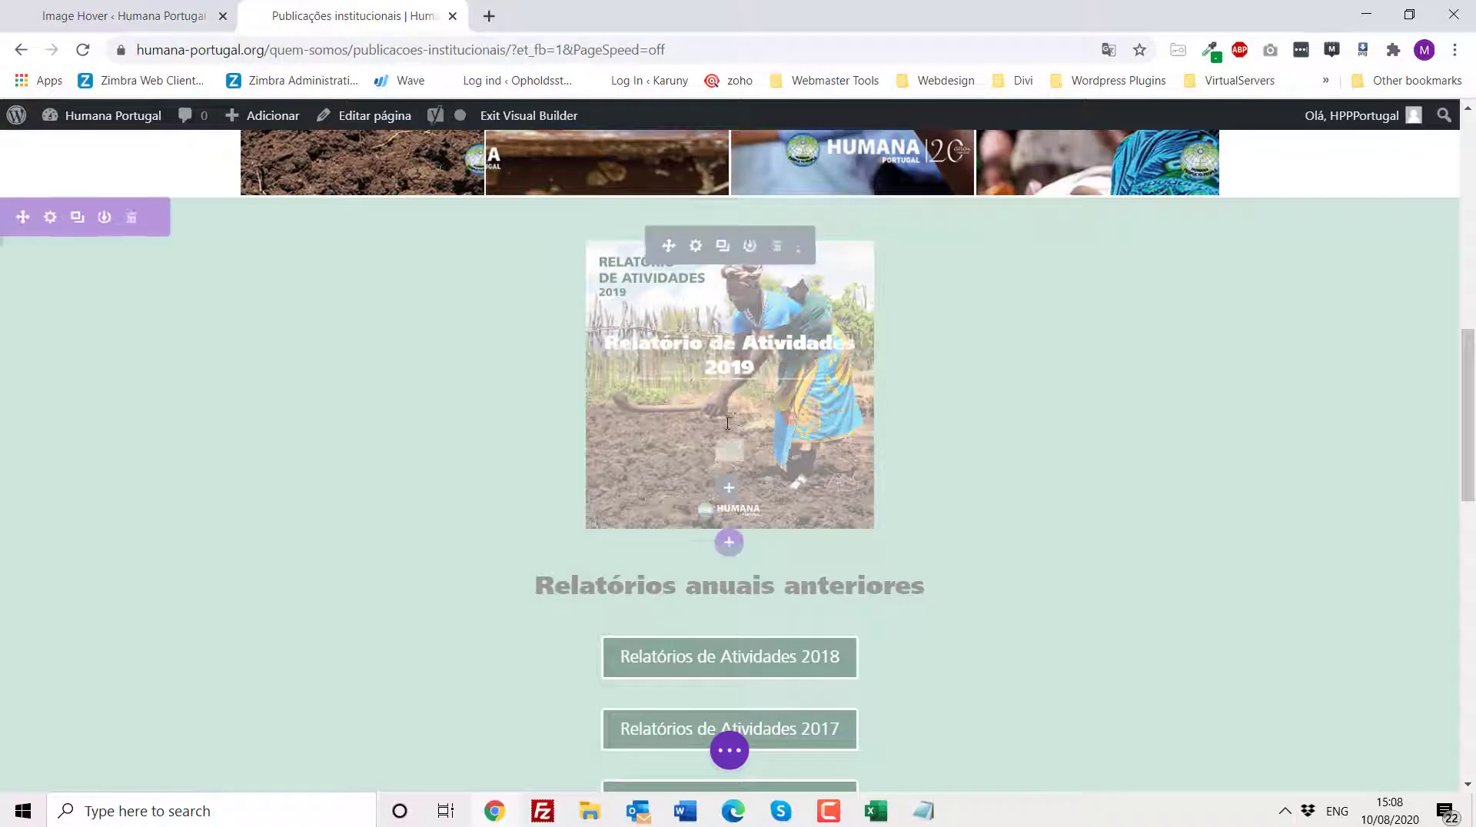
- Inspect the link settings of the Relatórios de Atividades 2018 button and close its settings
scroll(728, 422, down, 4)
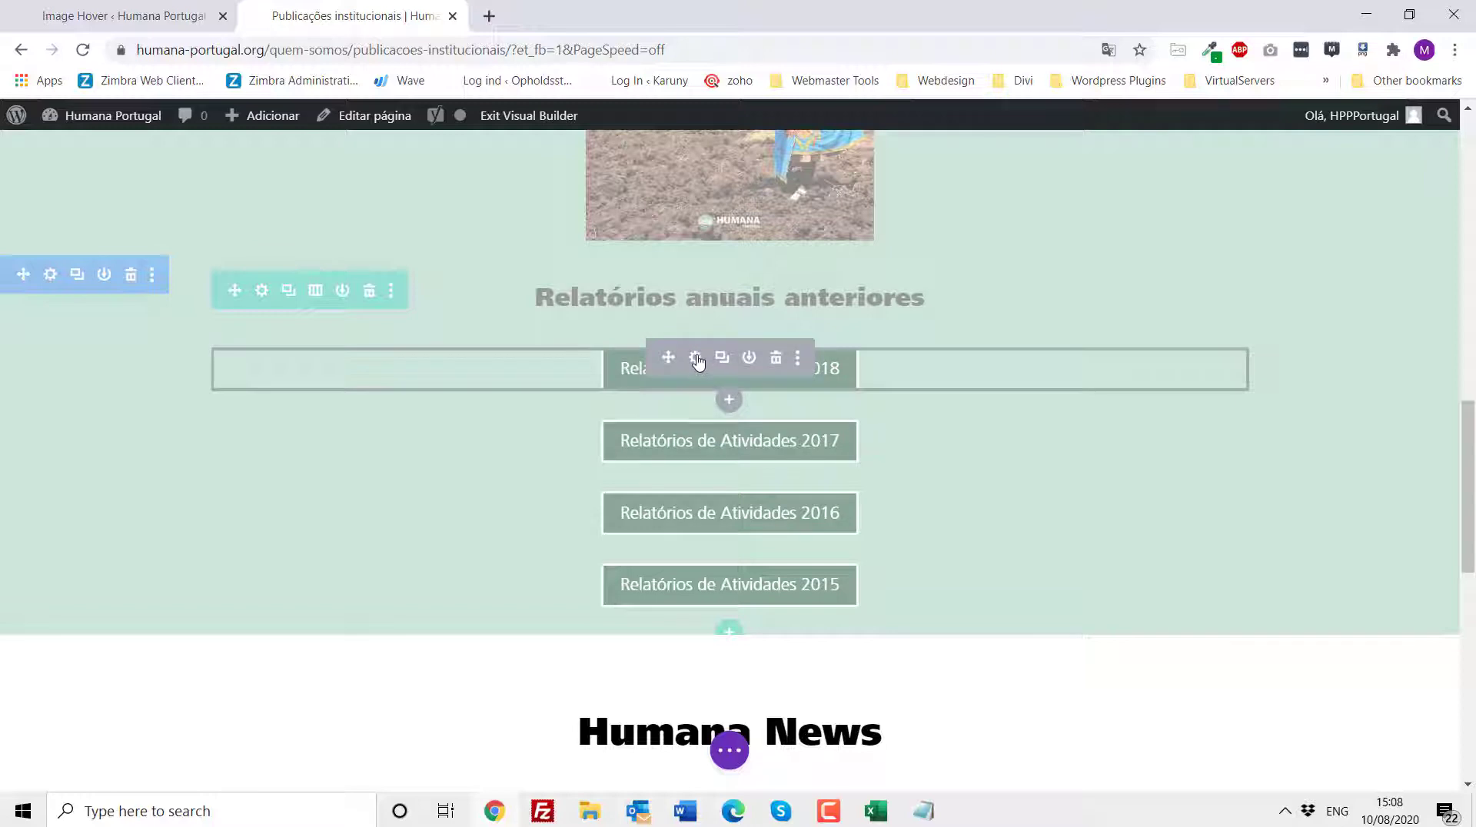
click(695, 359)
click(235, 409)
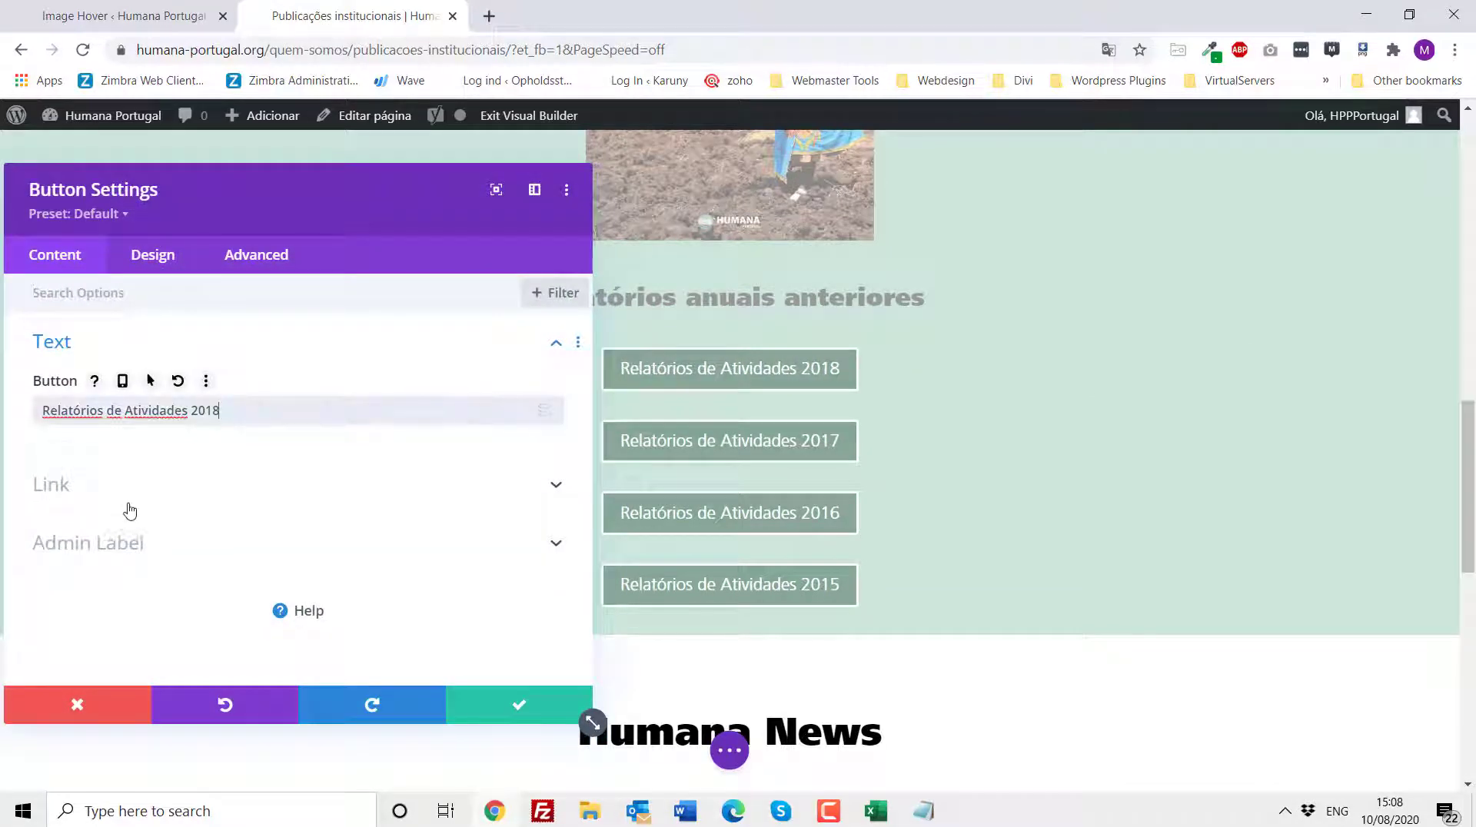
click(123, 501)
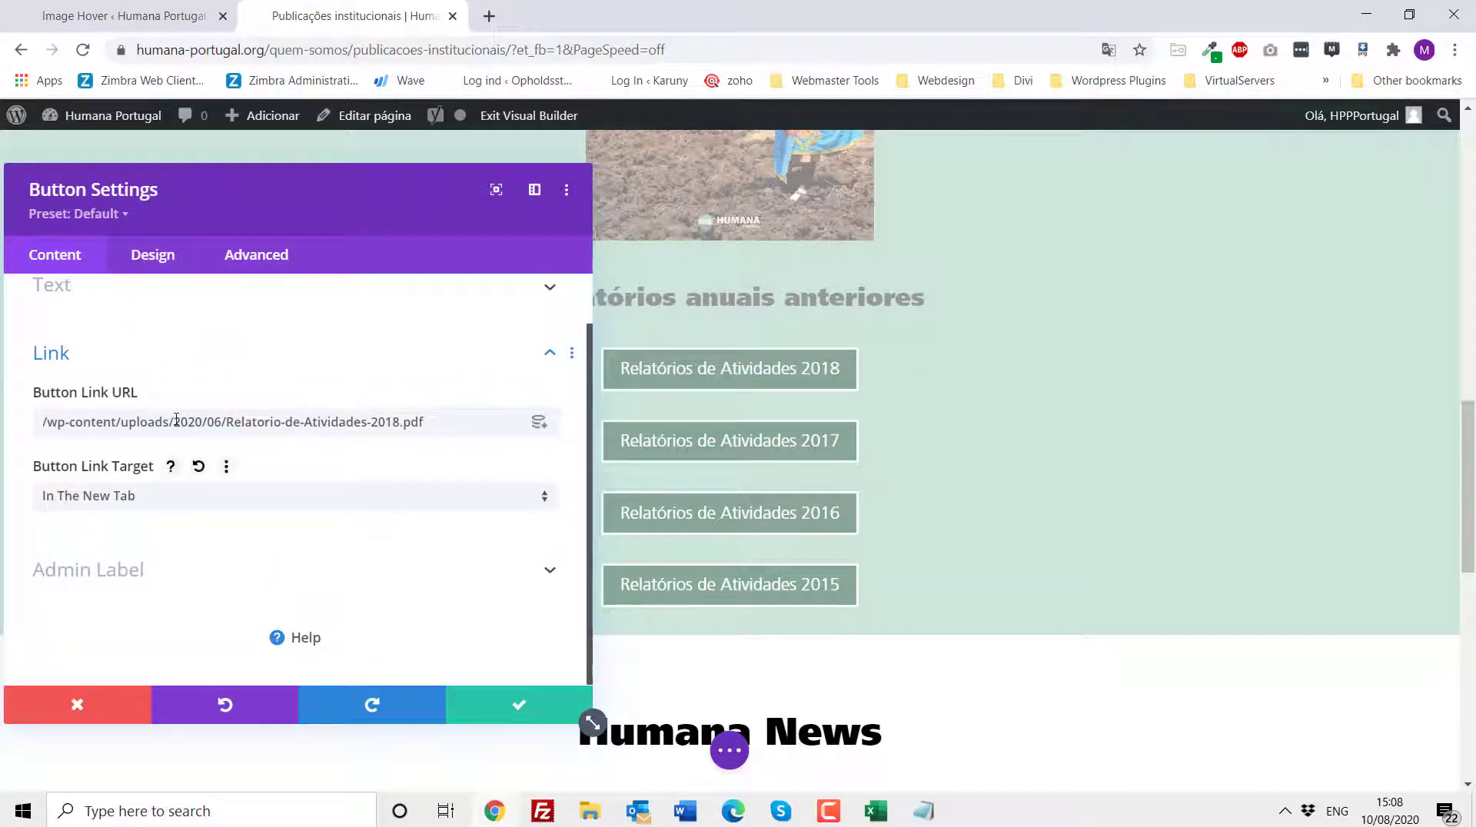
click(71, 704)
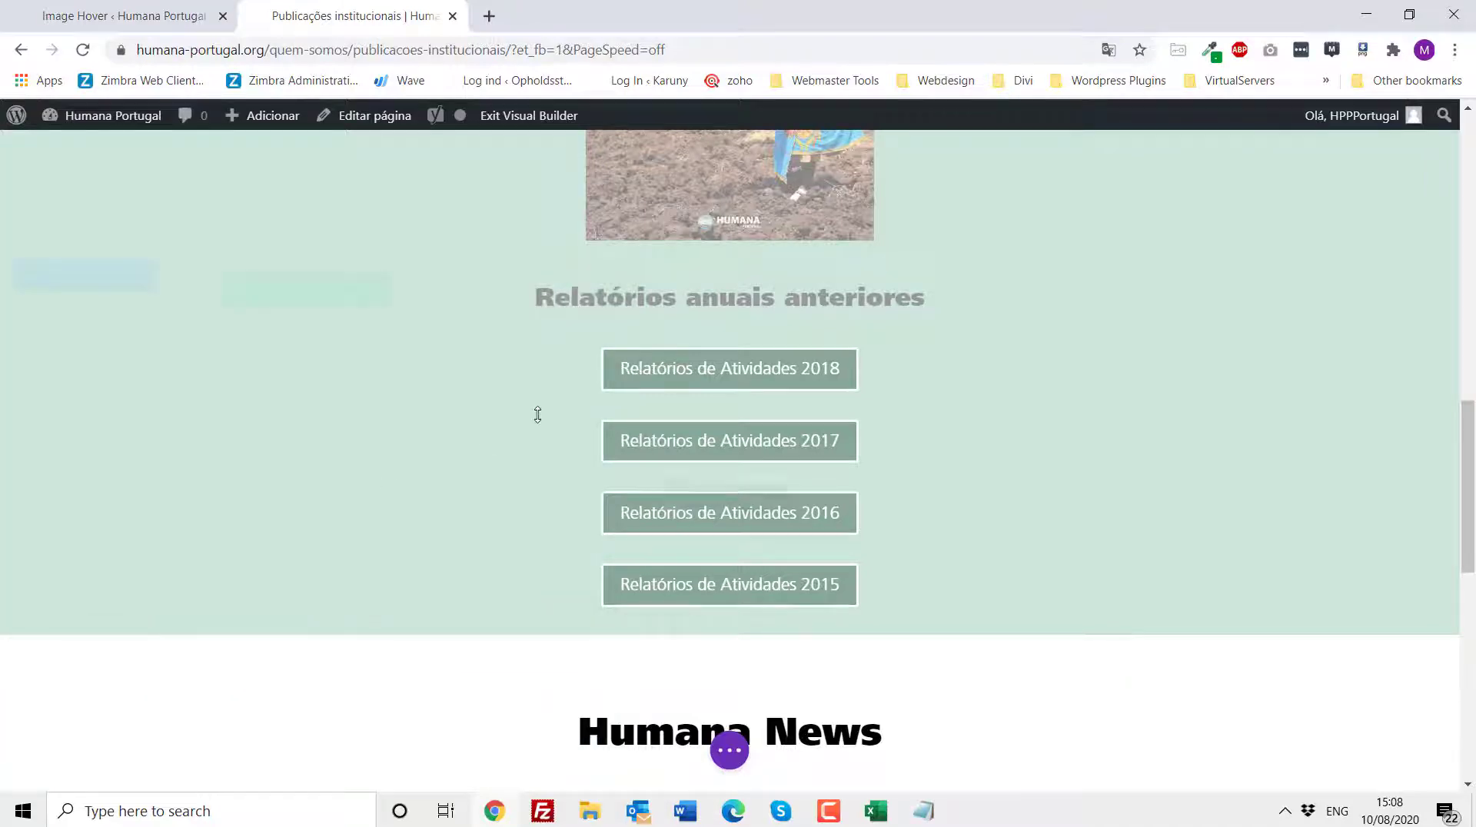
- Open the Humana News PDF Download entry from the Image Hover plugin's shortcode list for editing
scroll(536, 413, down, 3)
scroll(536, 413, down, 2)
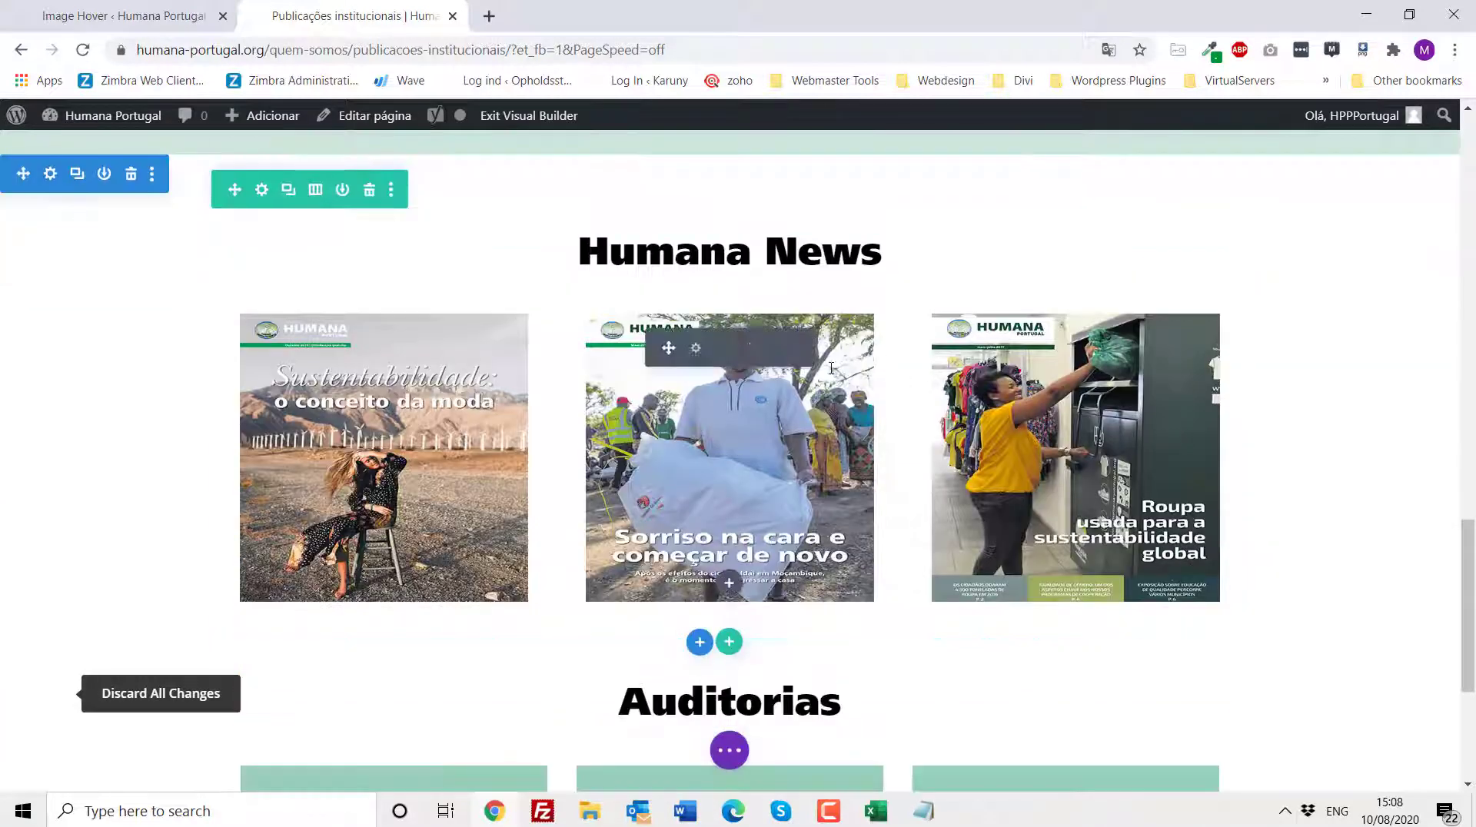
click(131, 17)
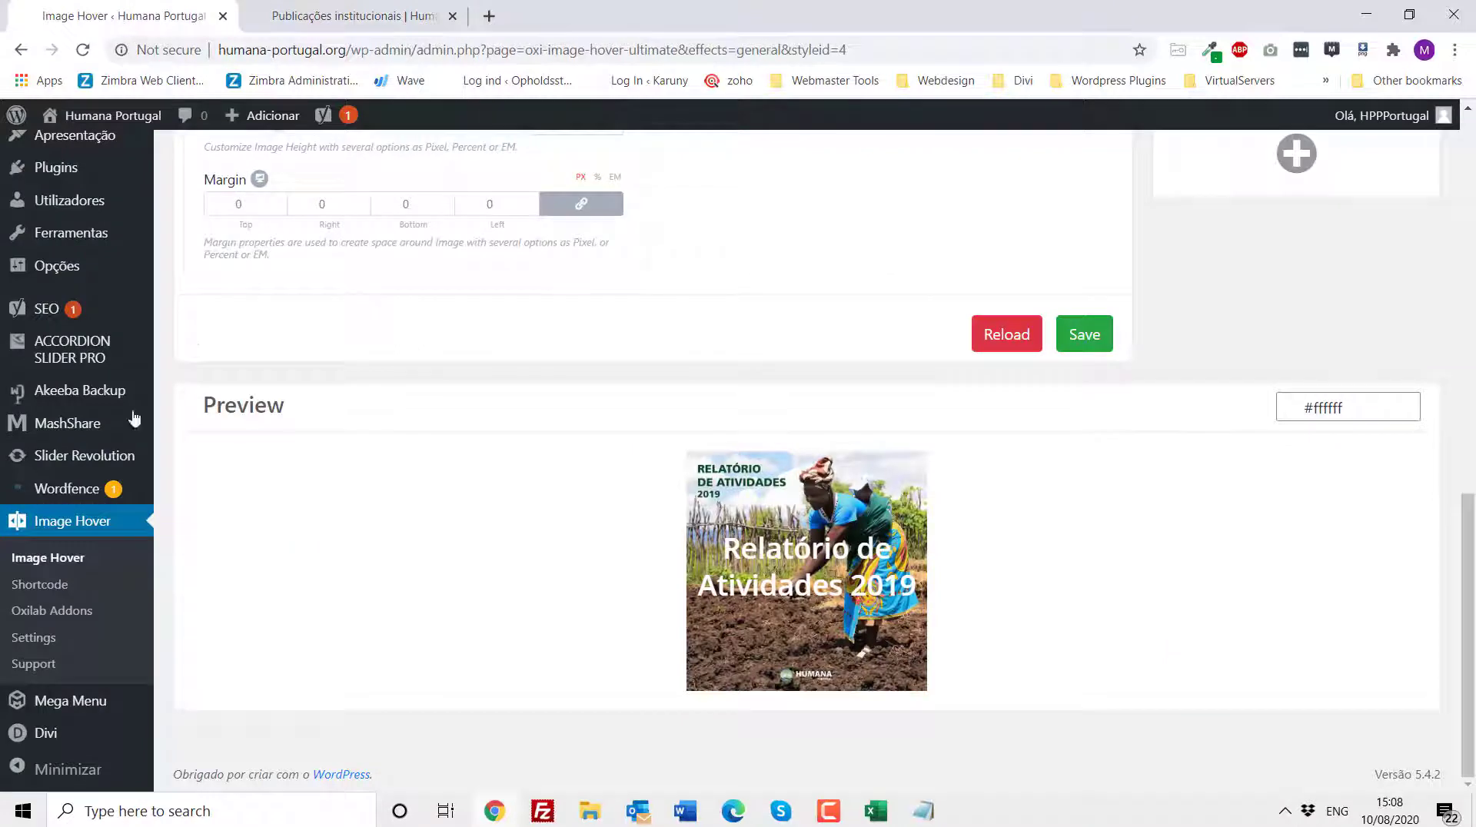
click(68, 526)
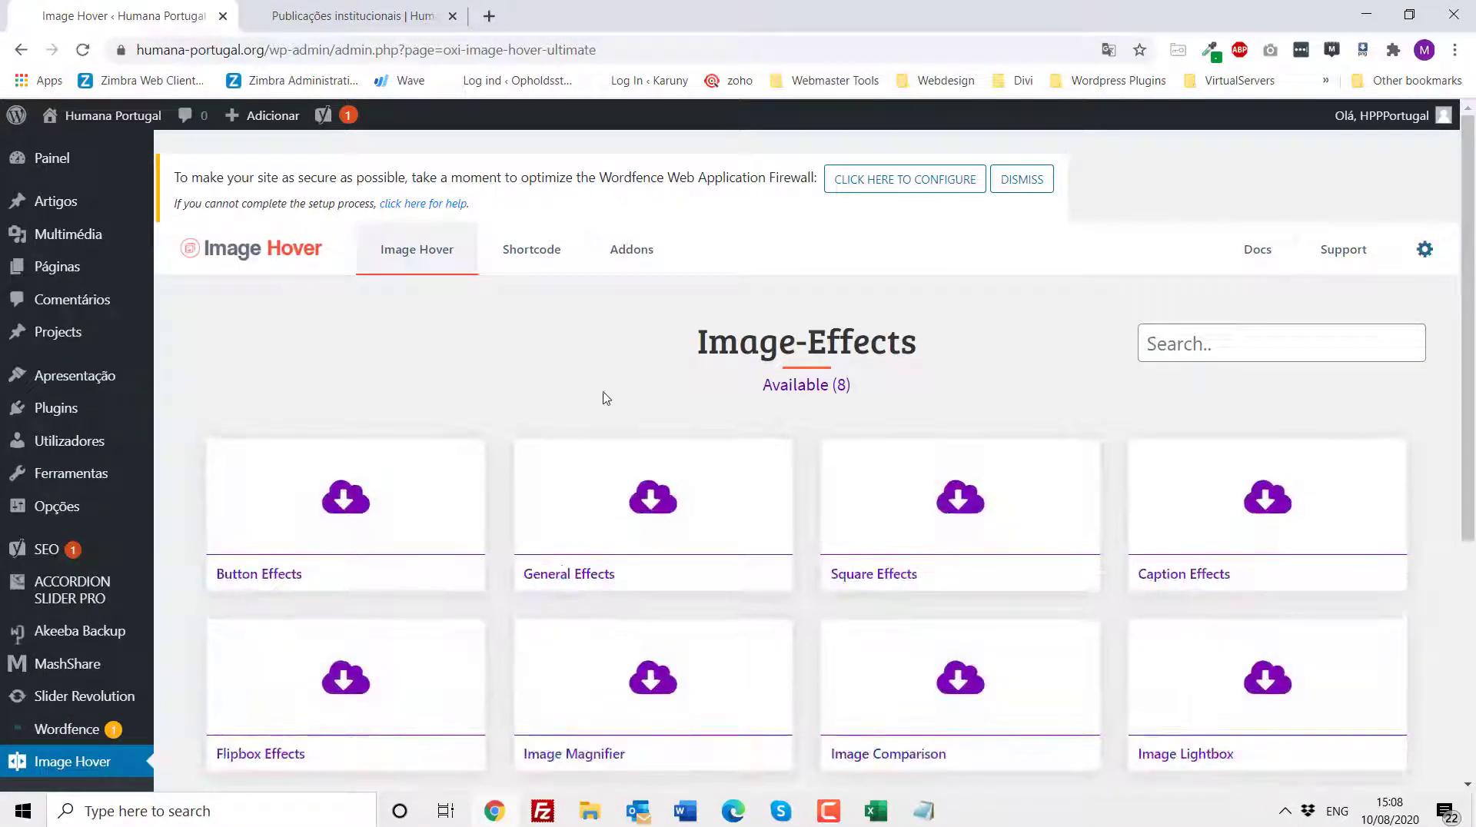
click(544, 262)
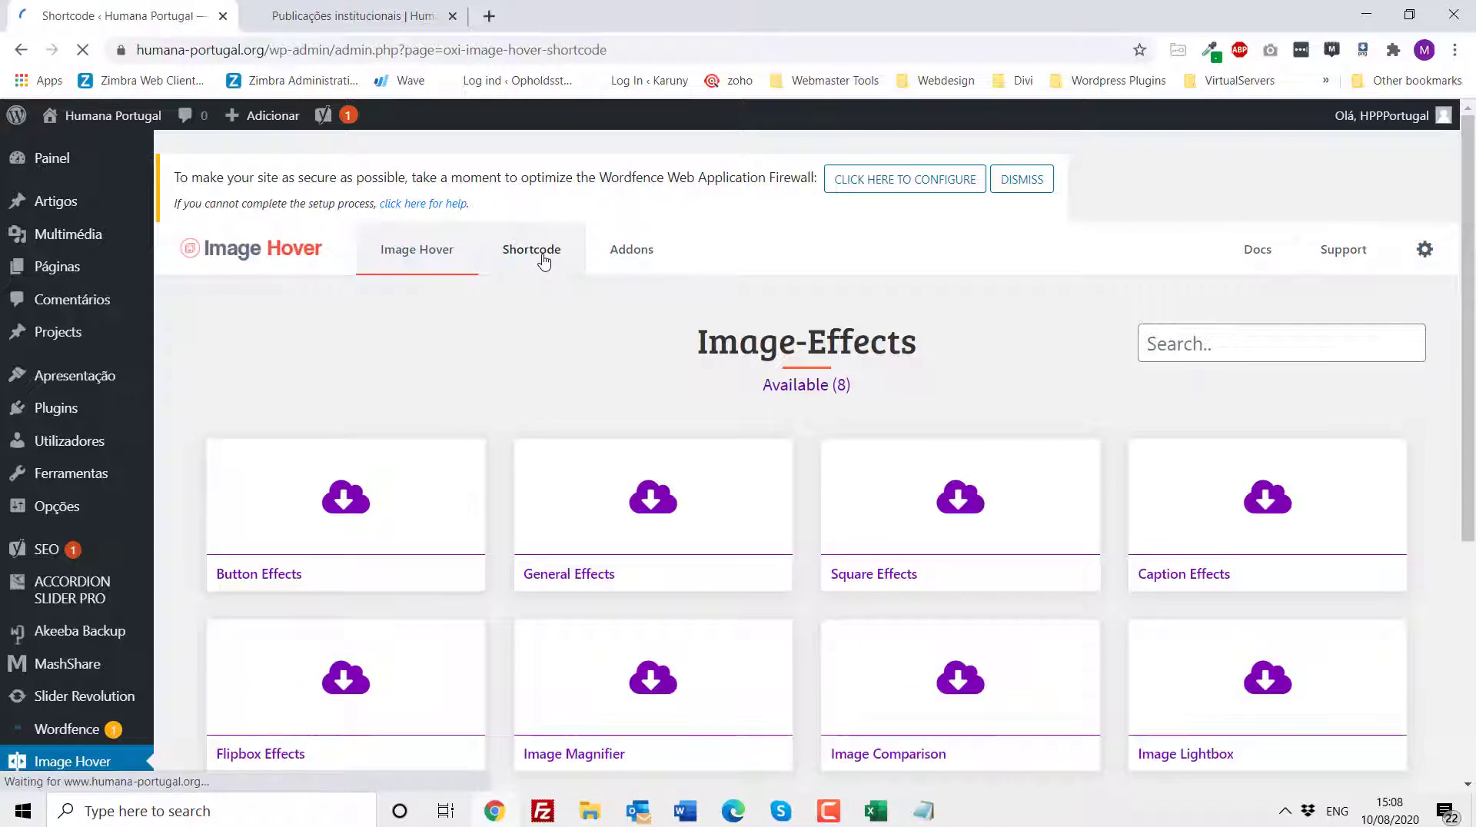
scroll(632, 398, down, 1)
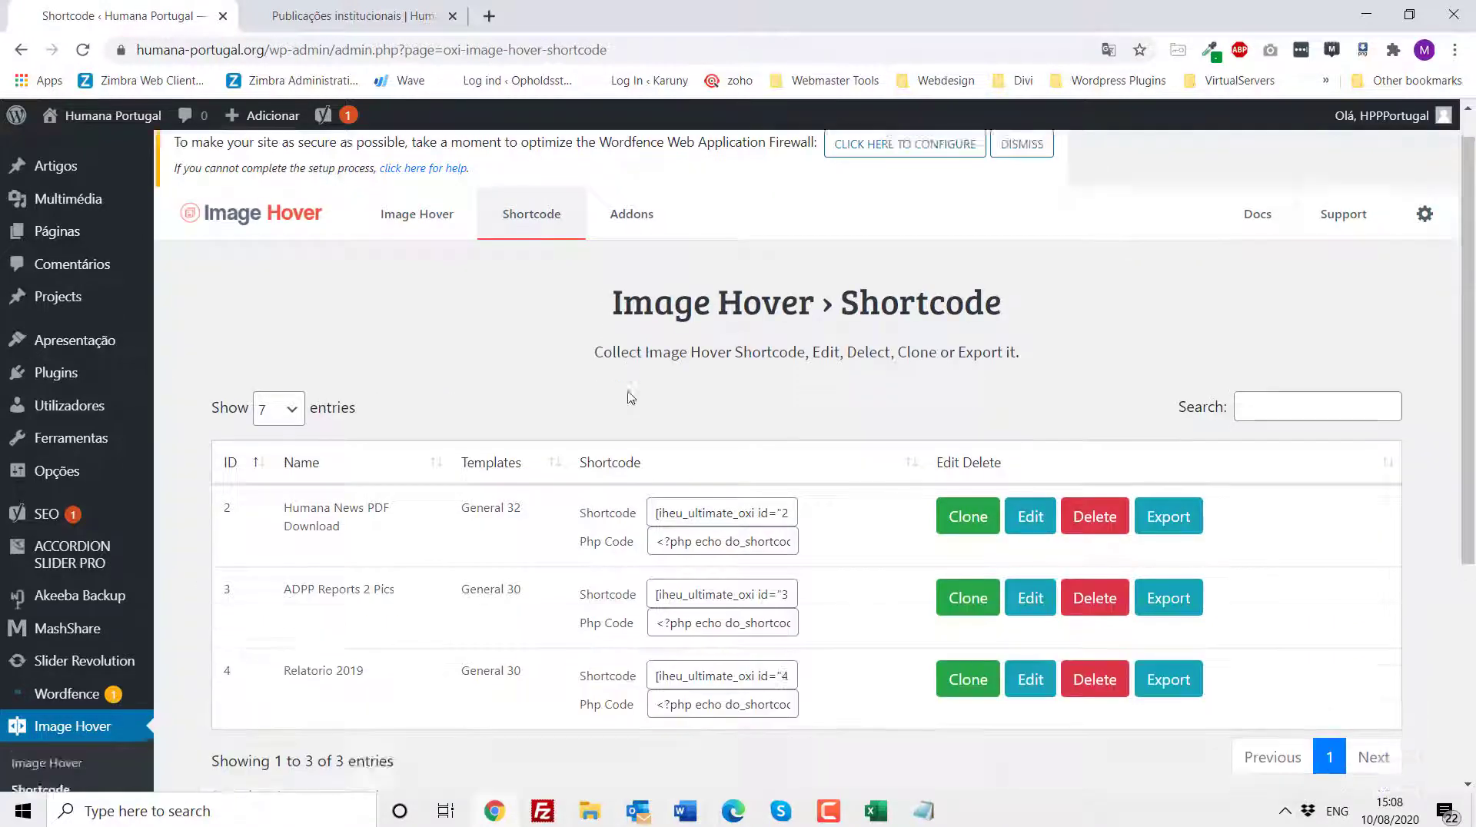
scroll(631, 397, down, 2)
drag(334, 352, 380, 378)
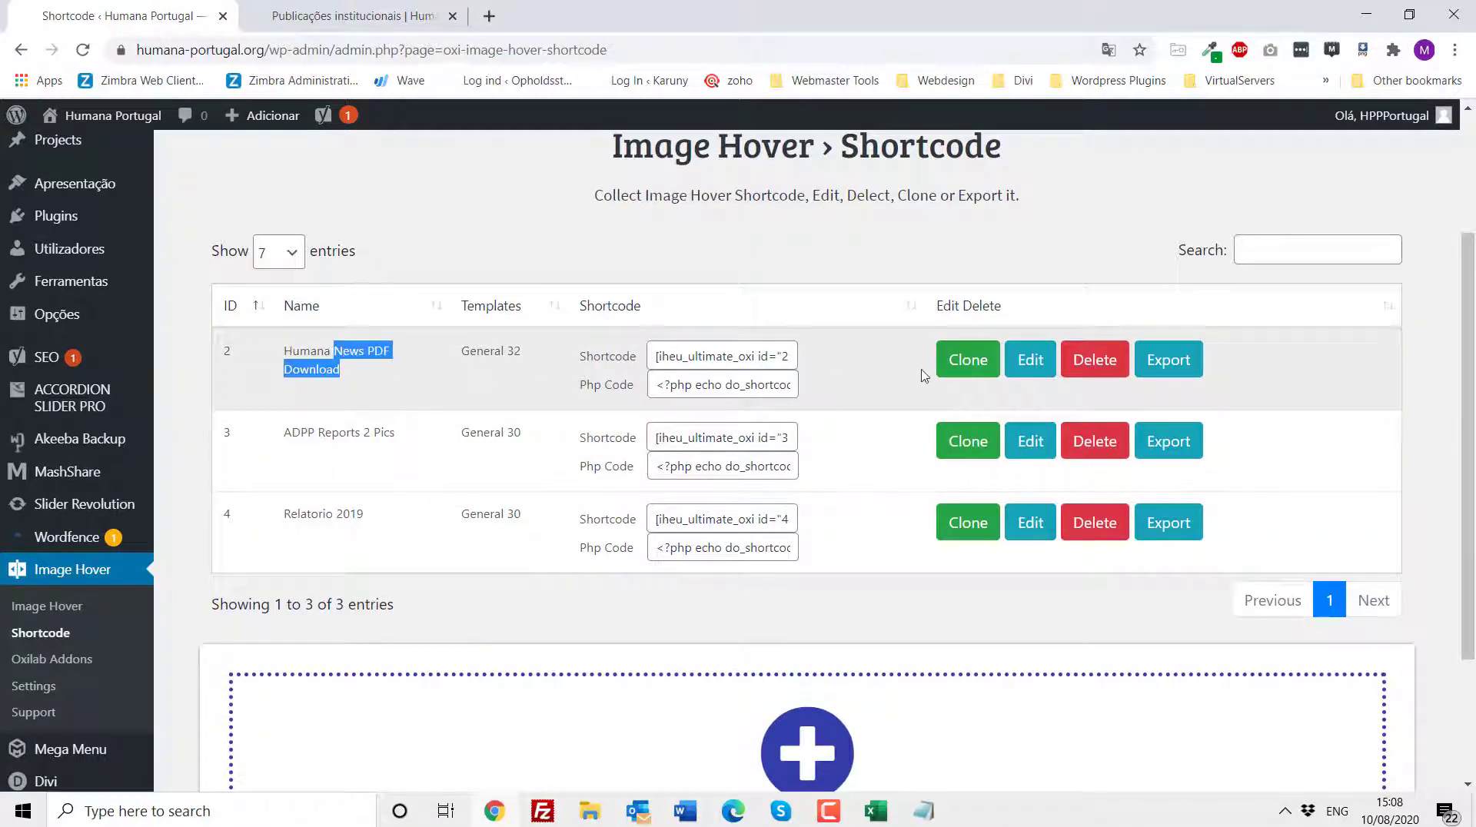
click(1034, 363)
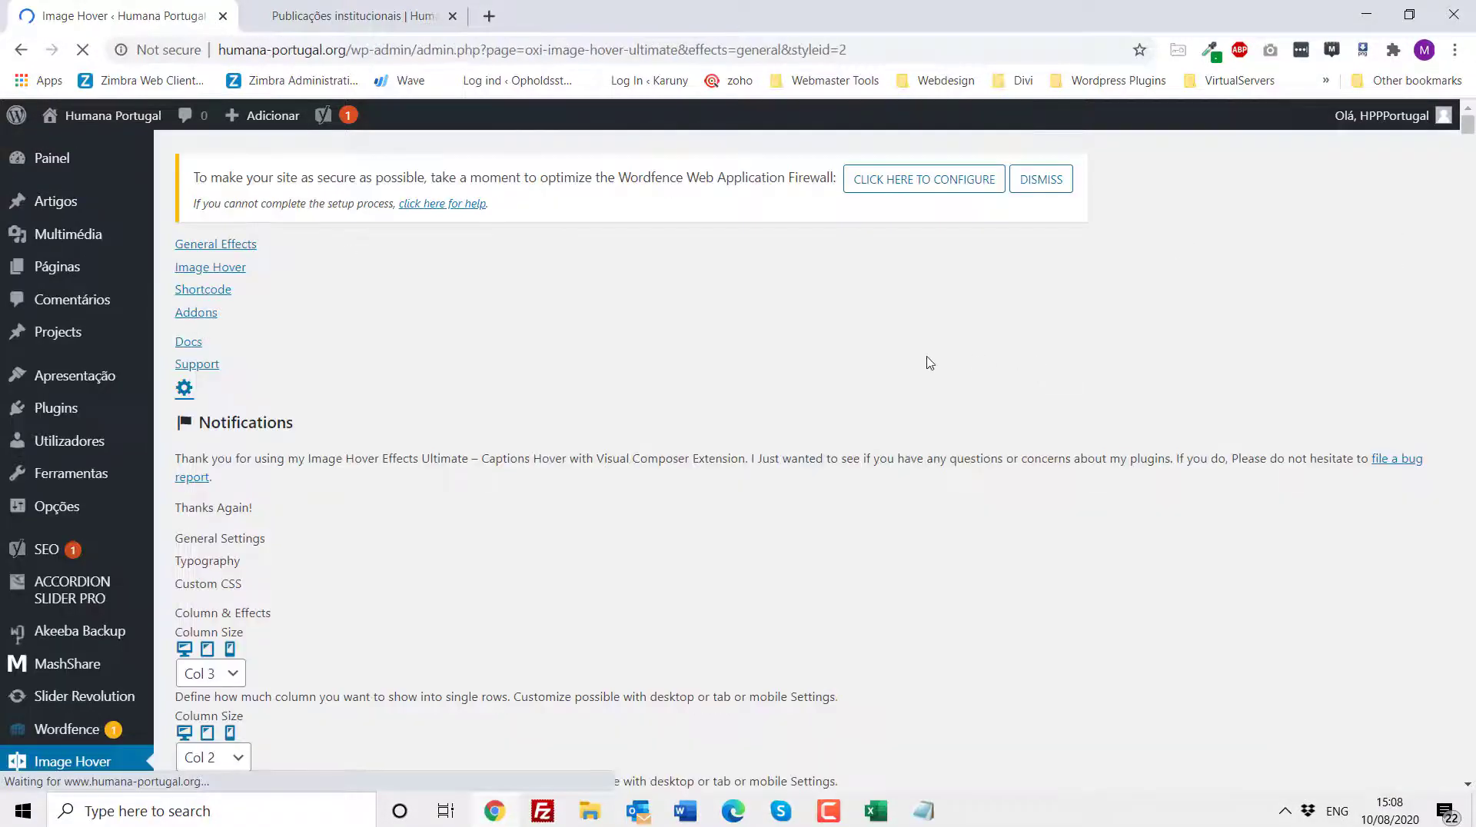
- Examine the Humana News image hover items in the preview and the entry's general settings
scroll(930, 363, down, 15)
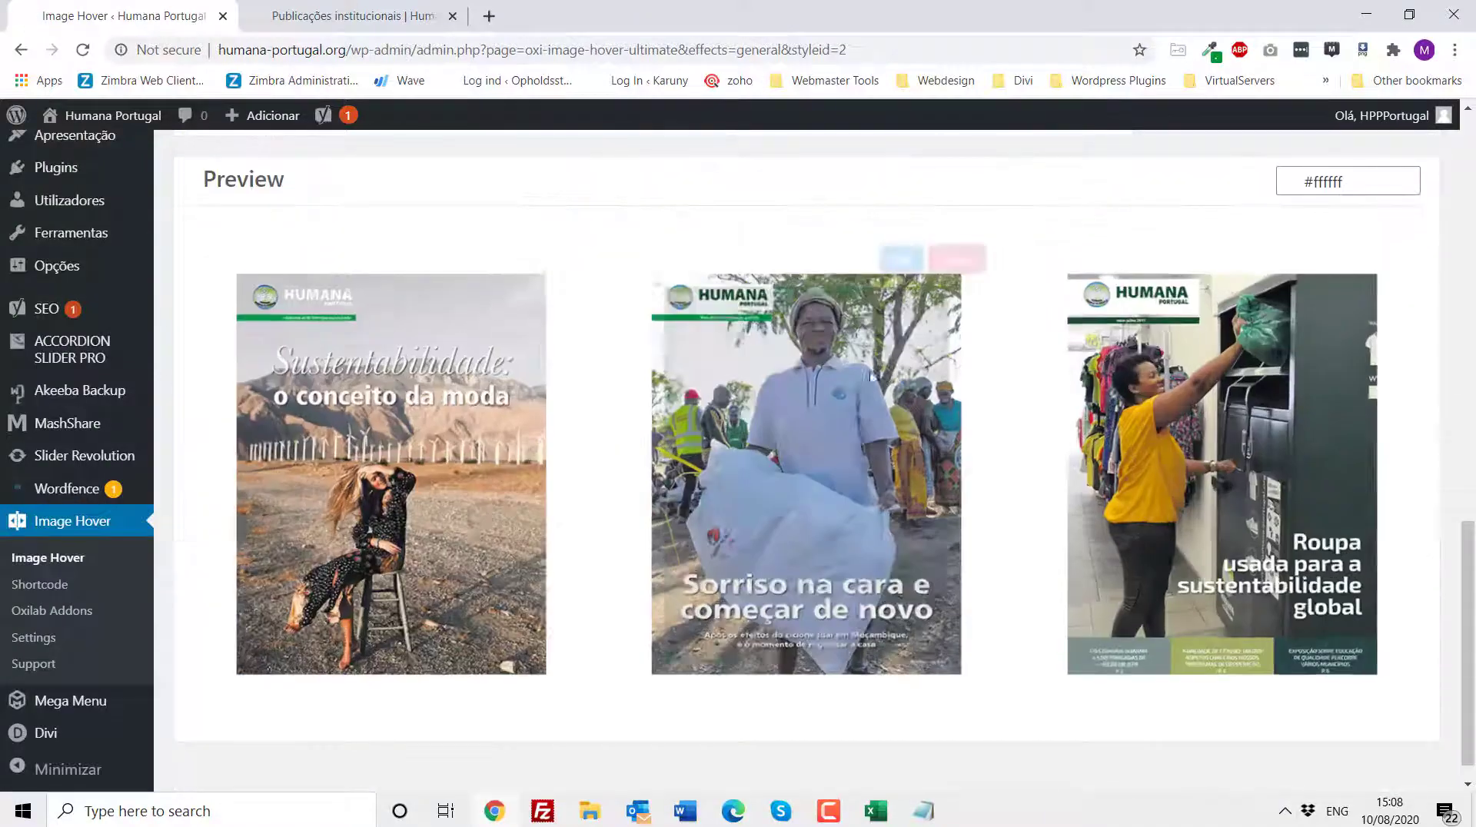
mouse_move(514, 269)
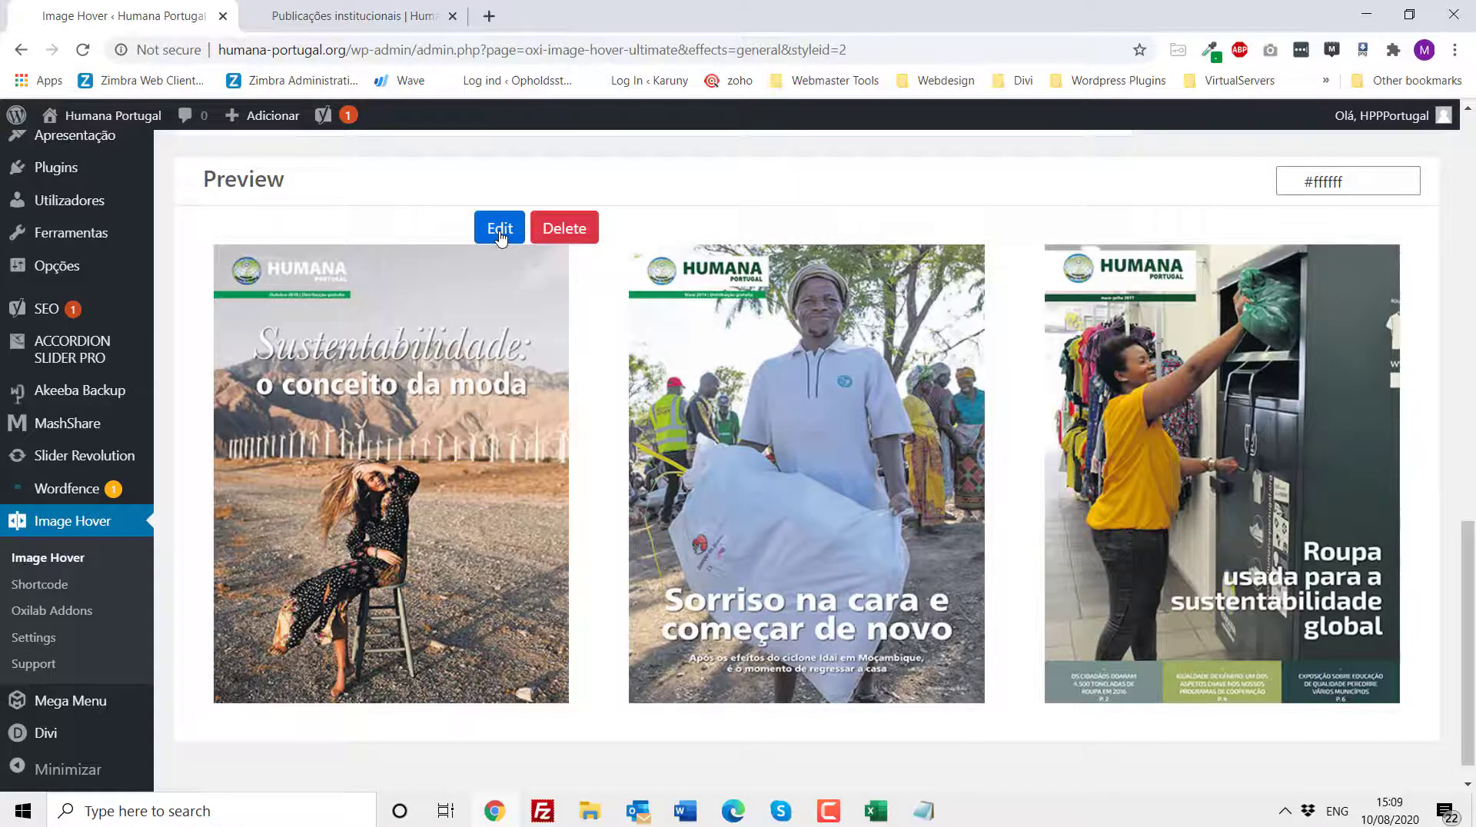
mouse_move(504, 297)
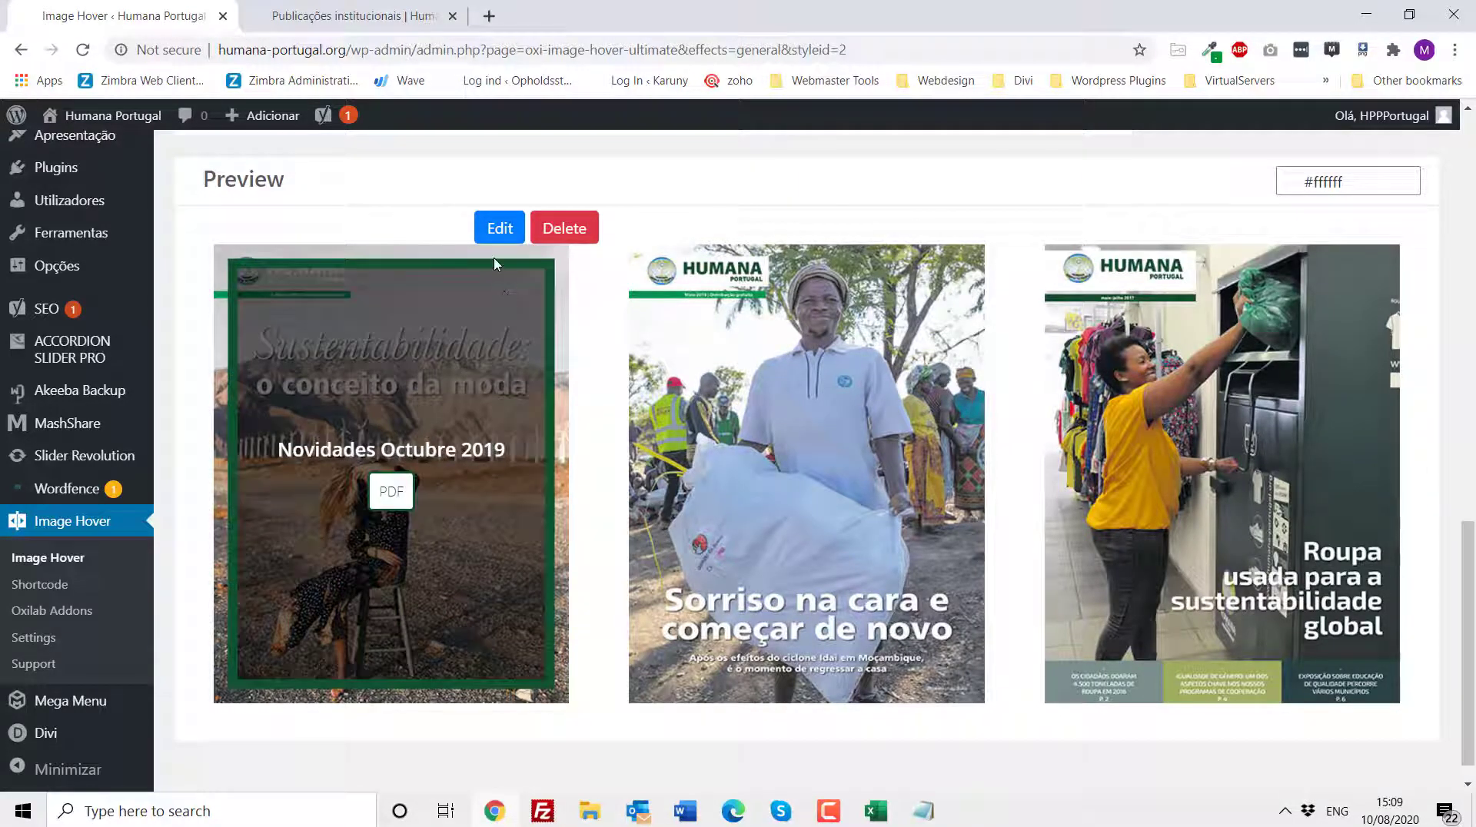
scroll(485, 350, up, 4)
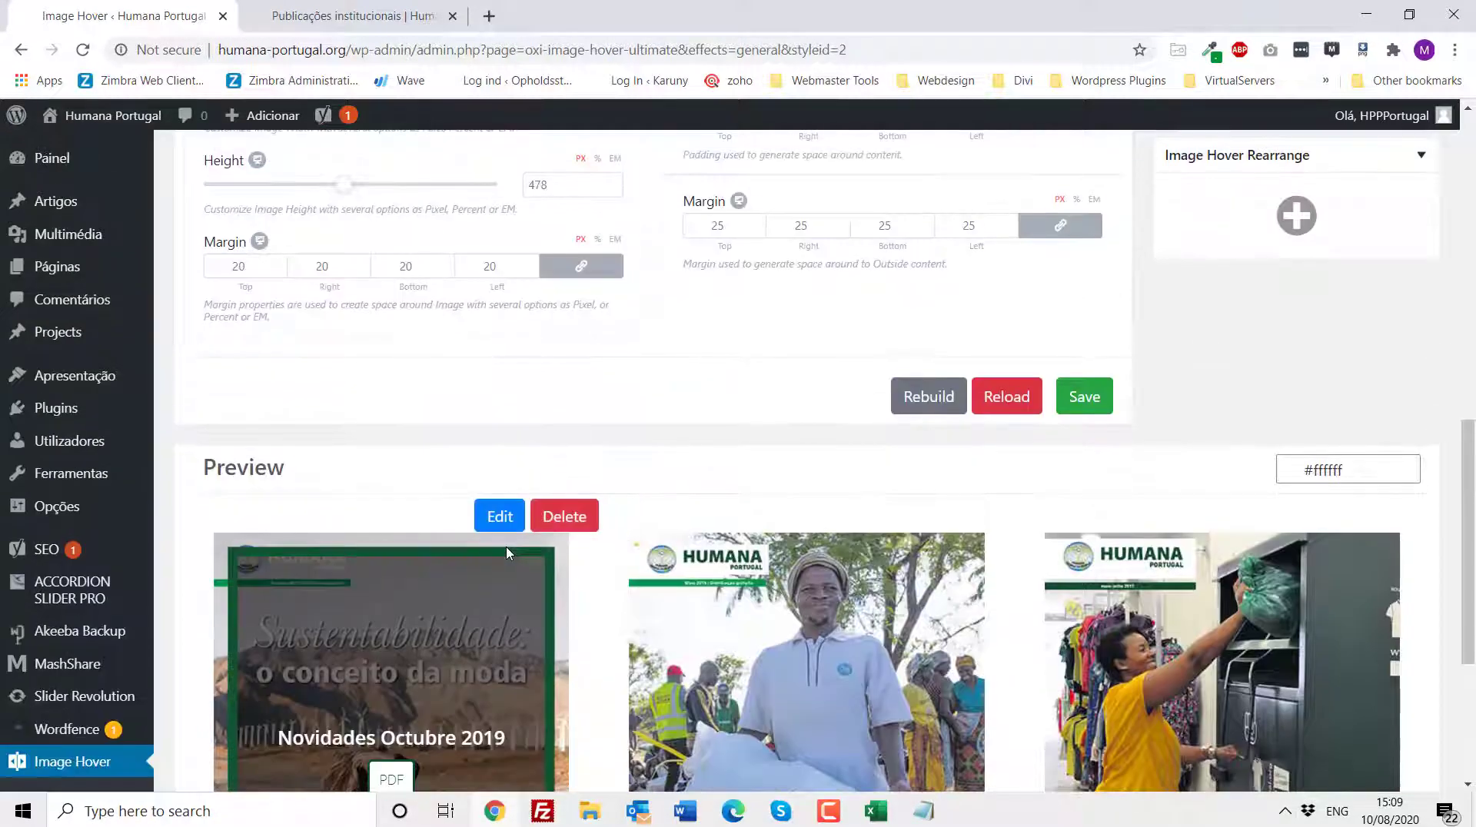
scroll(1267, 391, up, 8)
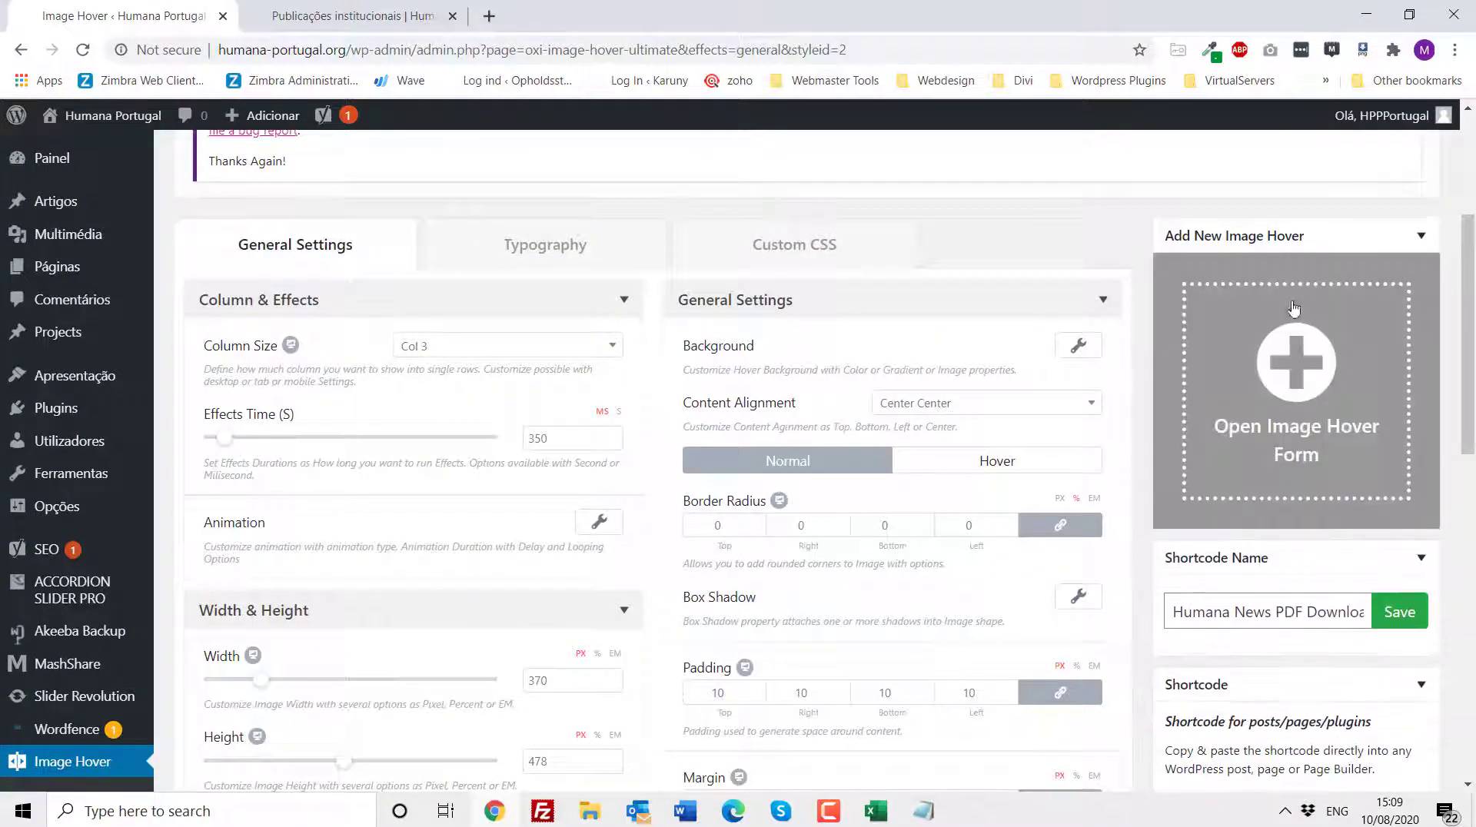
scroll(953, 383, down, 12)
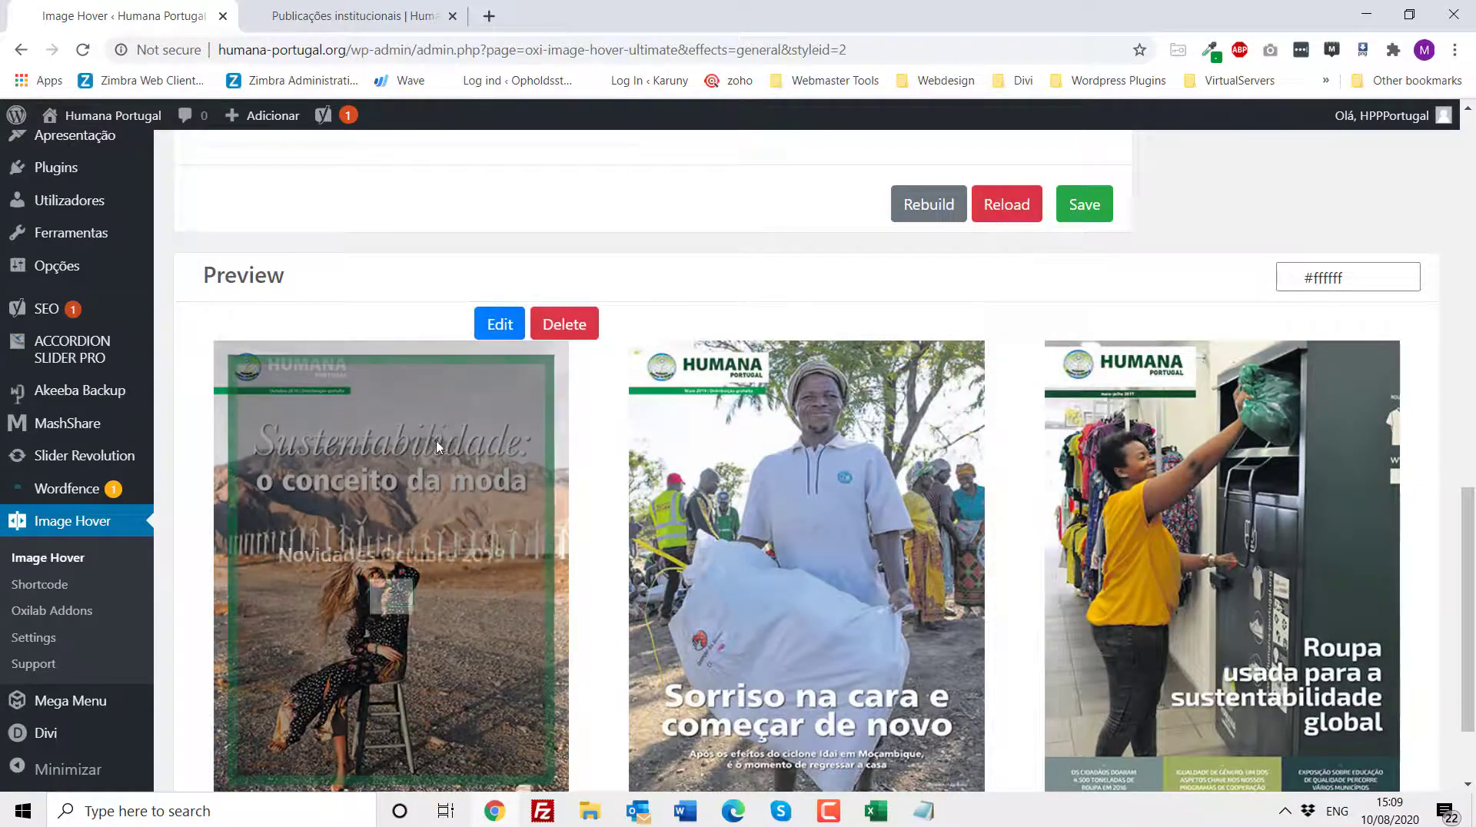
- Inspect the Relatório Auditoria 2016 blurb's image and link URL settings in the page builder, then close its settings
click(329, 16)
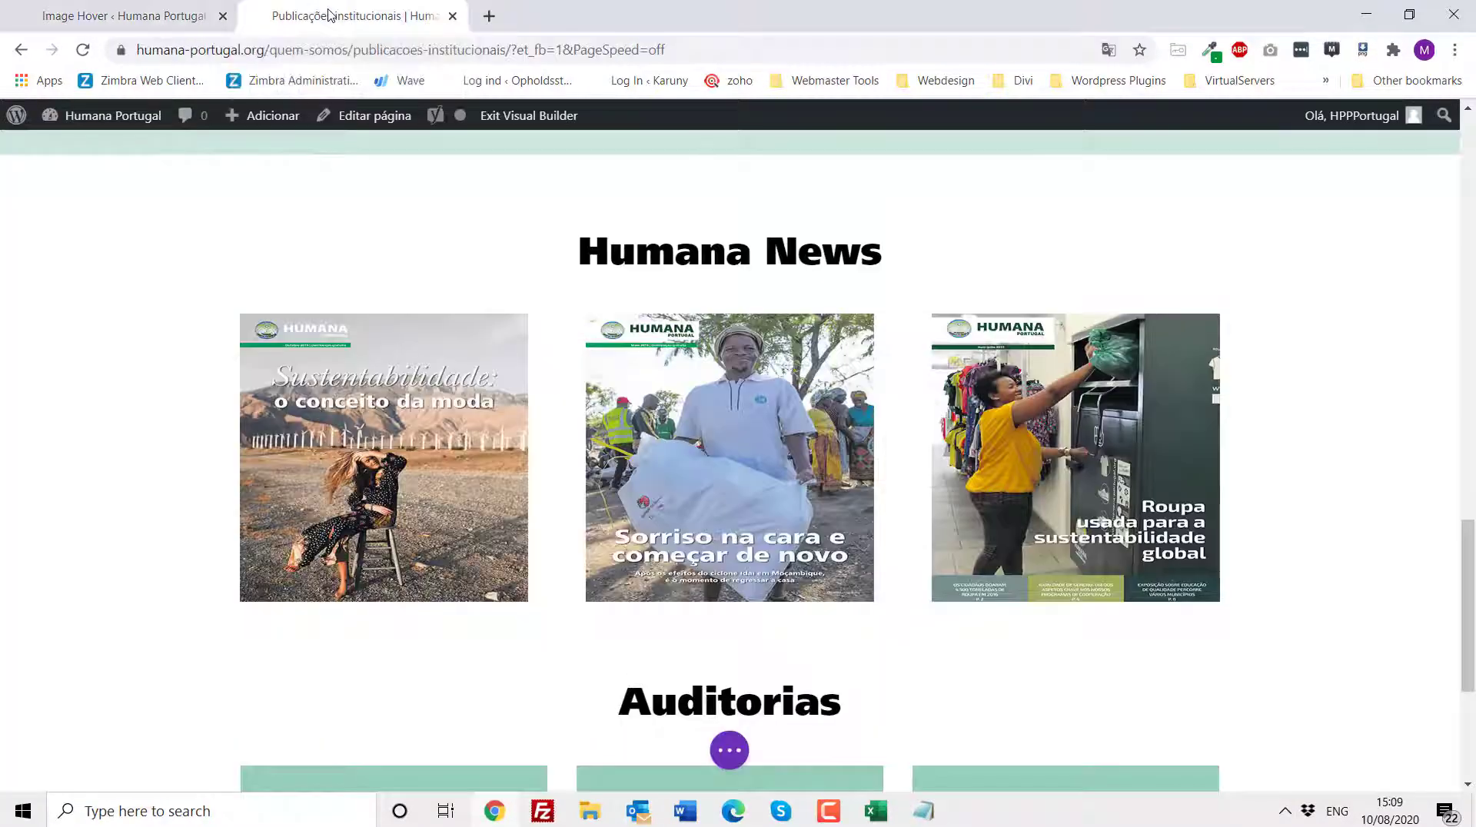
scroll(426, 333, down, 3)
scroll(426, 332, down, 1)
mouse_move(393, 461)
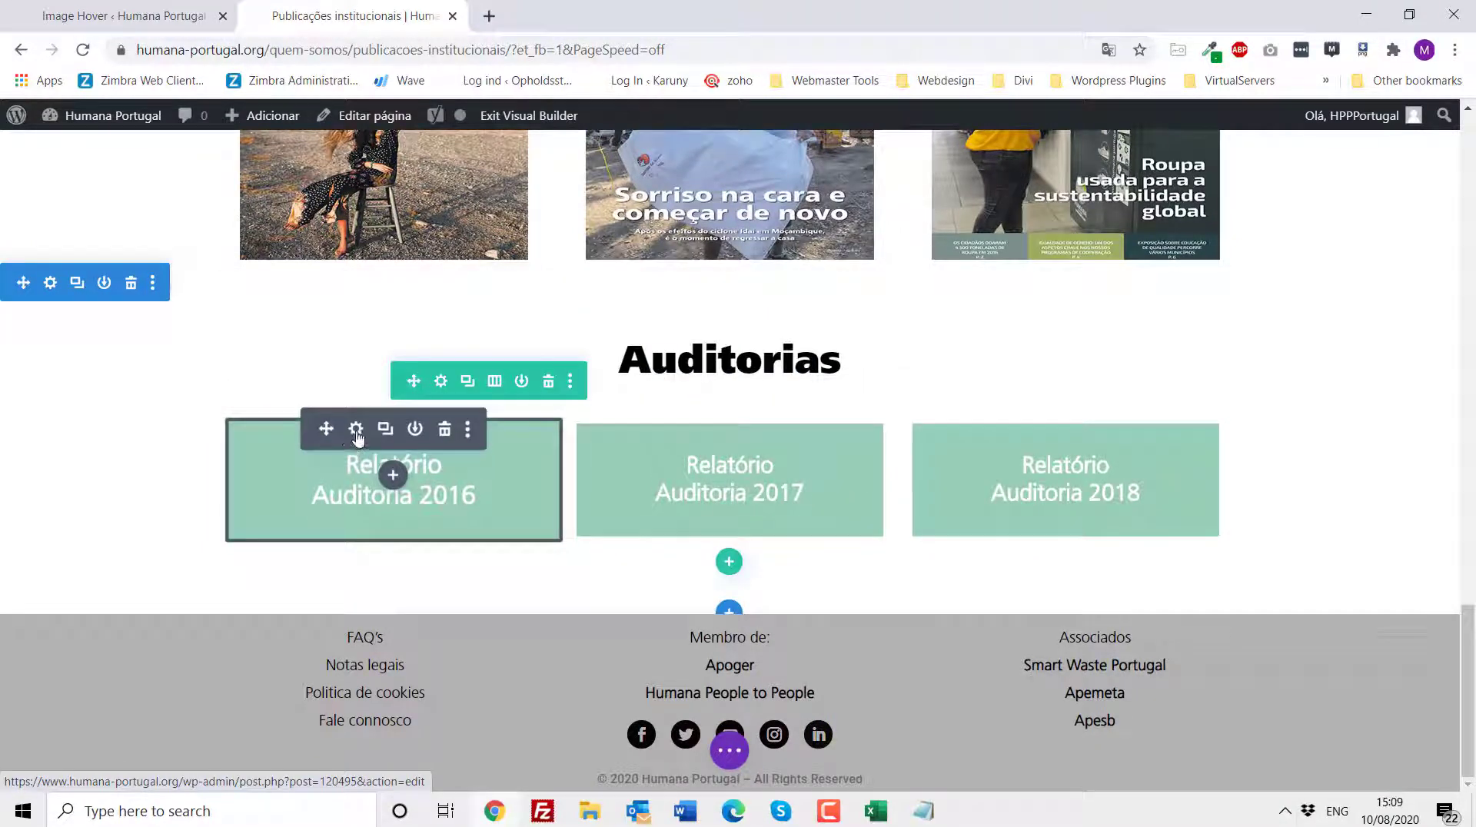
click(356, 430)
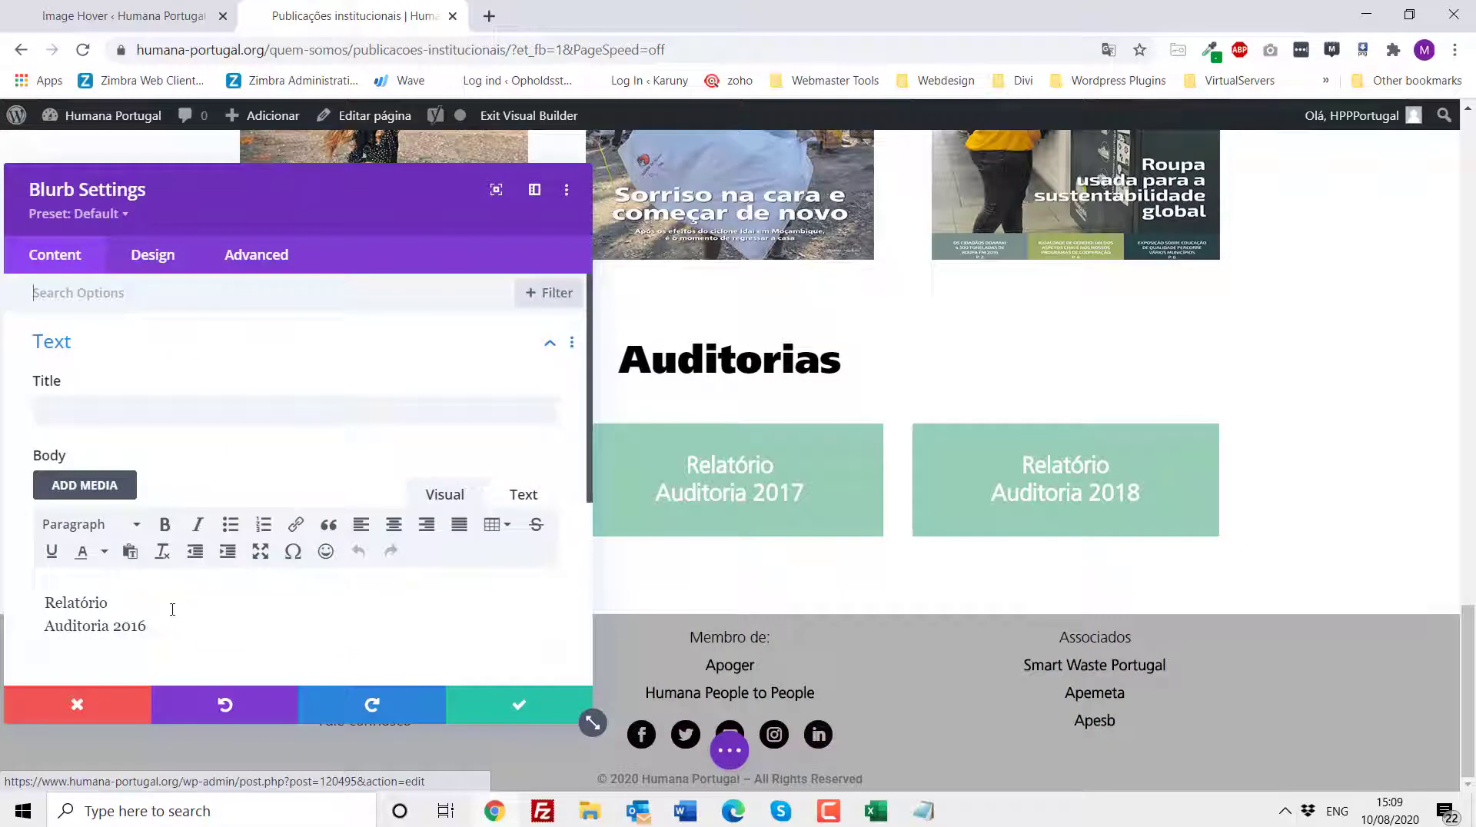
scroll(179, 610, down, 3)
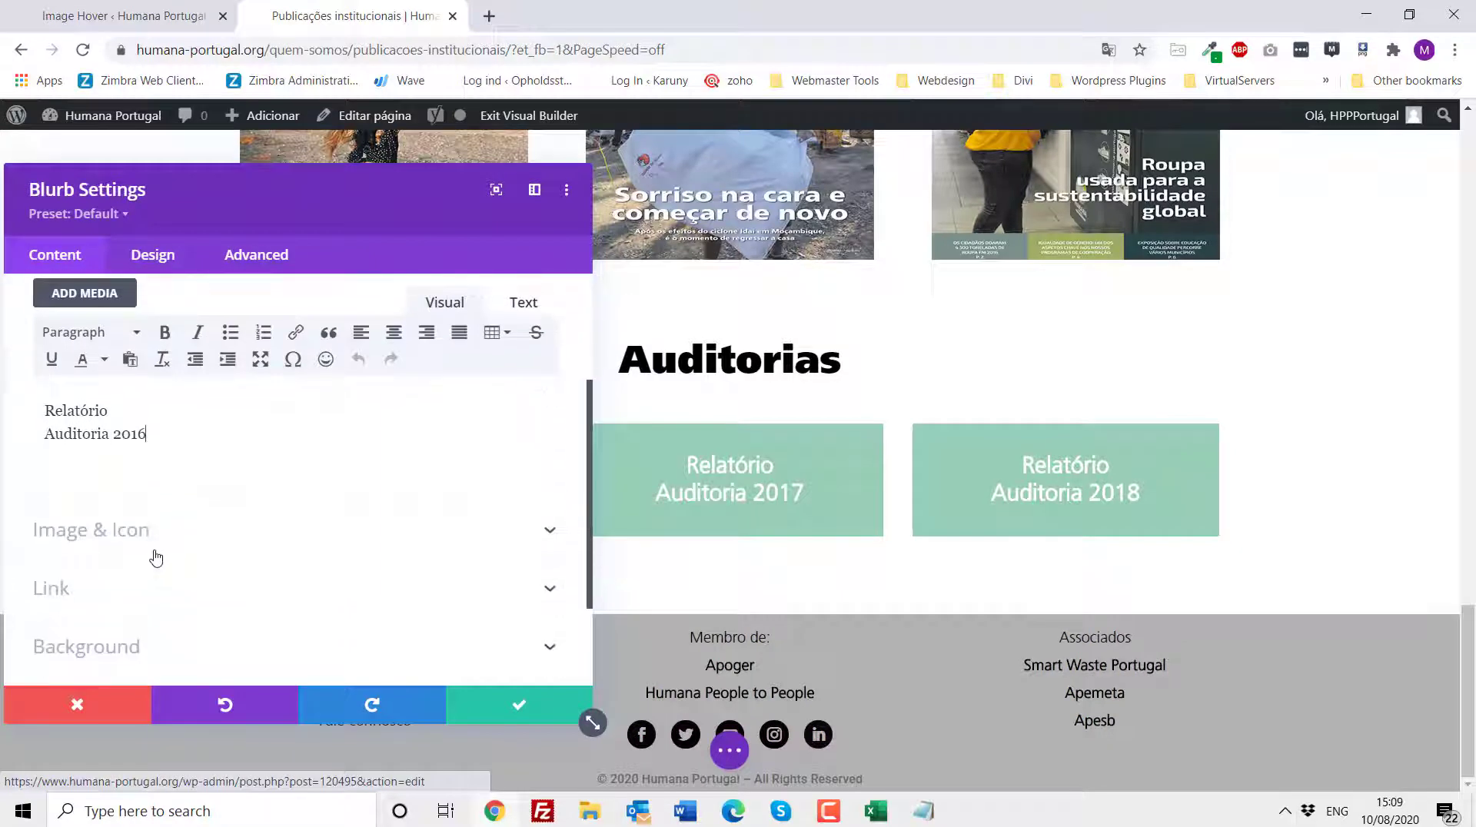
click(134, 541)
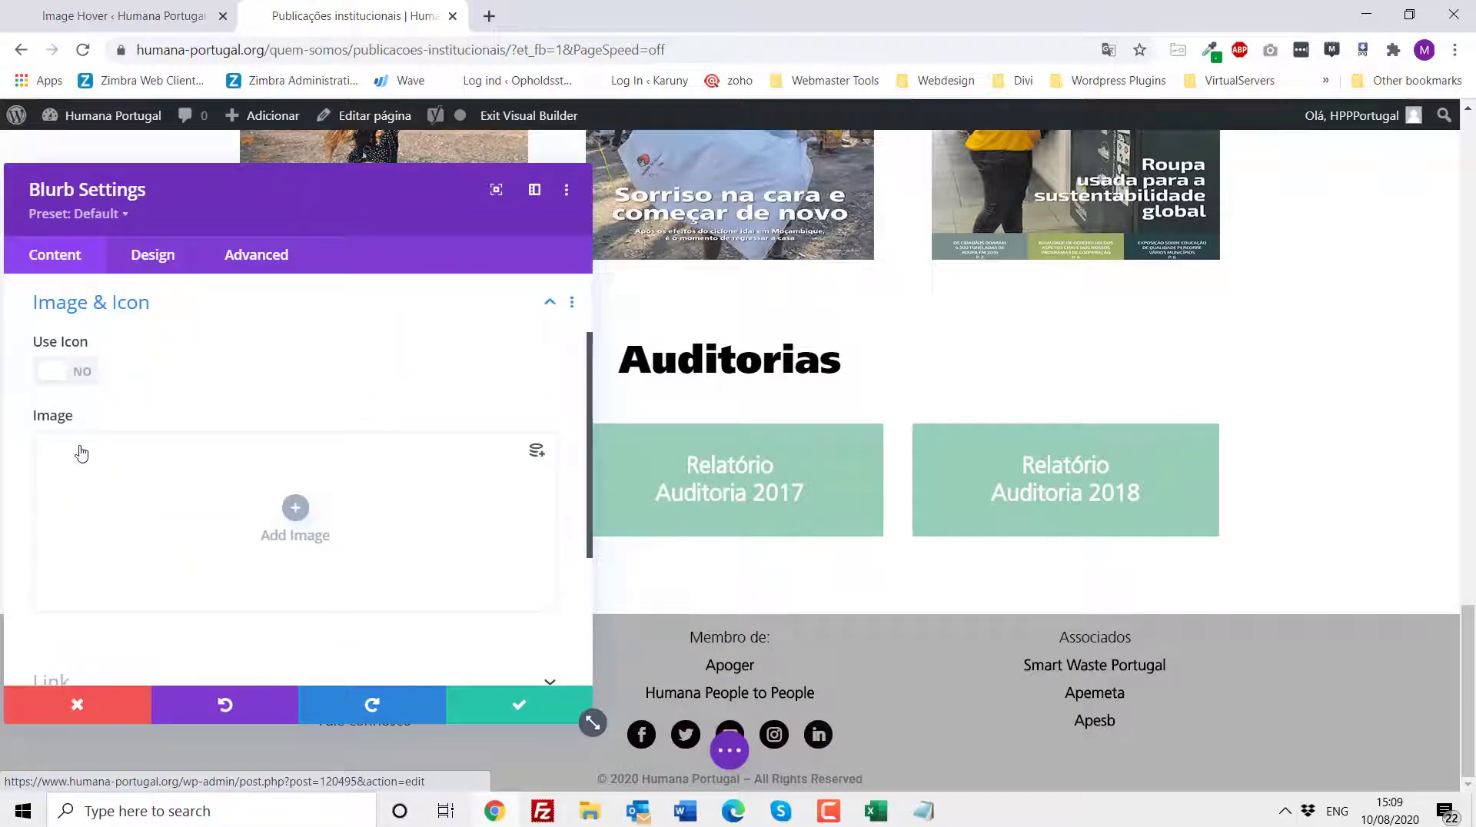
scroll(90, 500, down, 3)
click(91, 498)
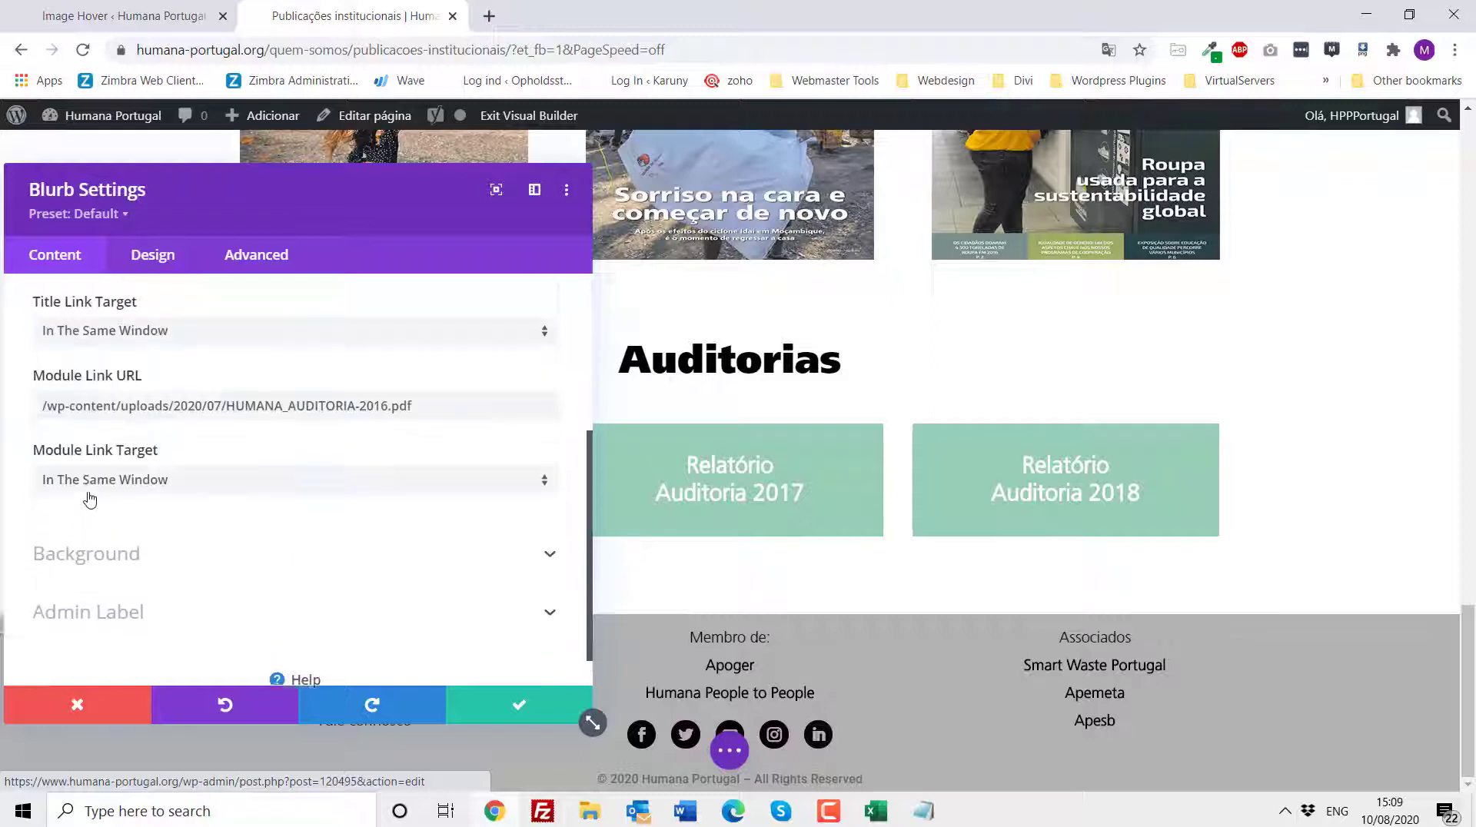
drag(445, 373, 47, 361)
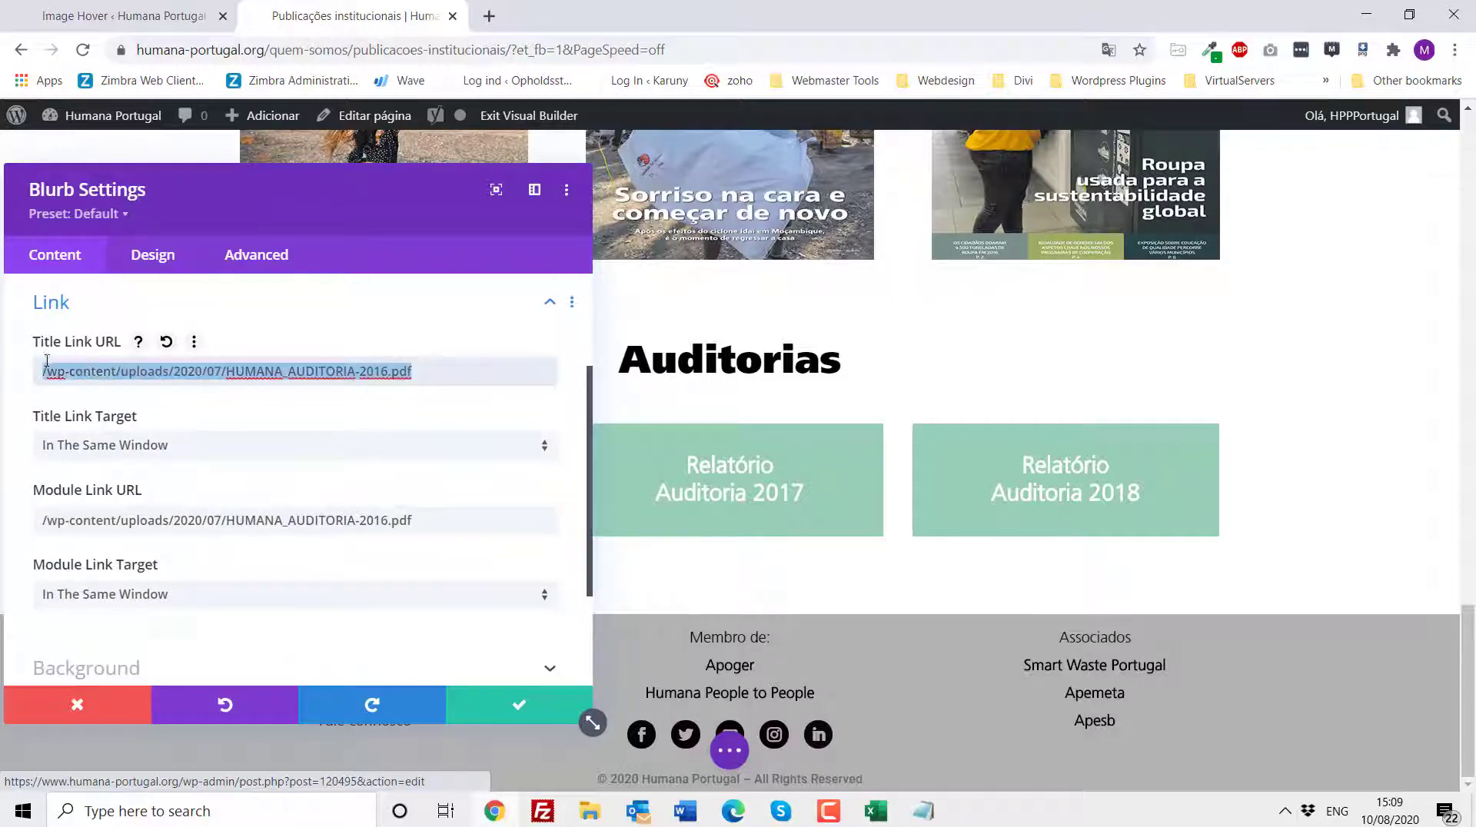
drag(431, 521, 72, 515)
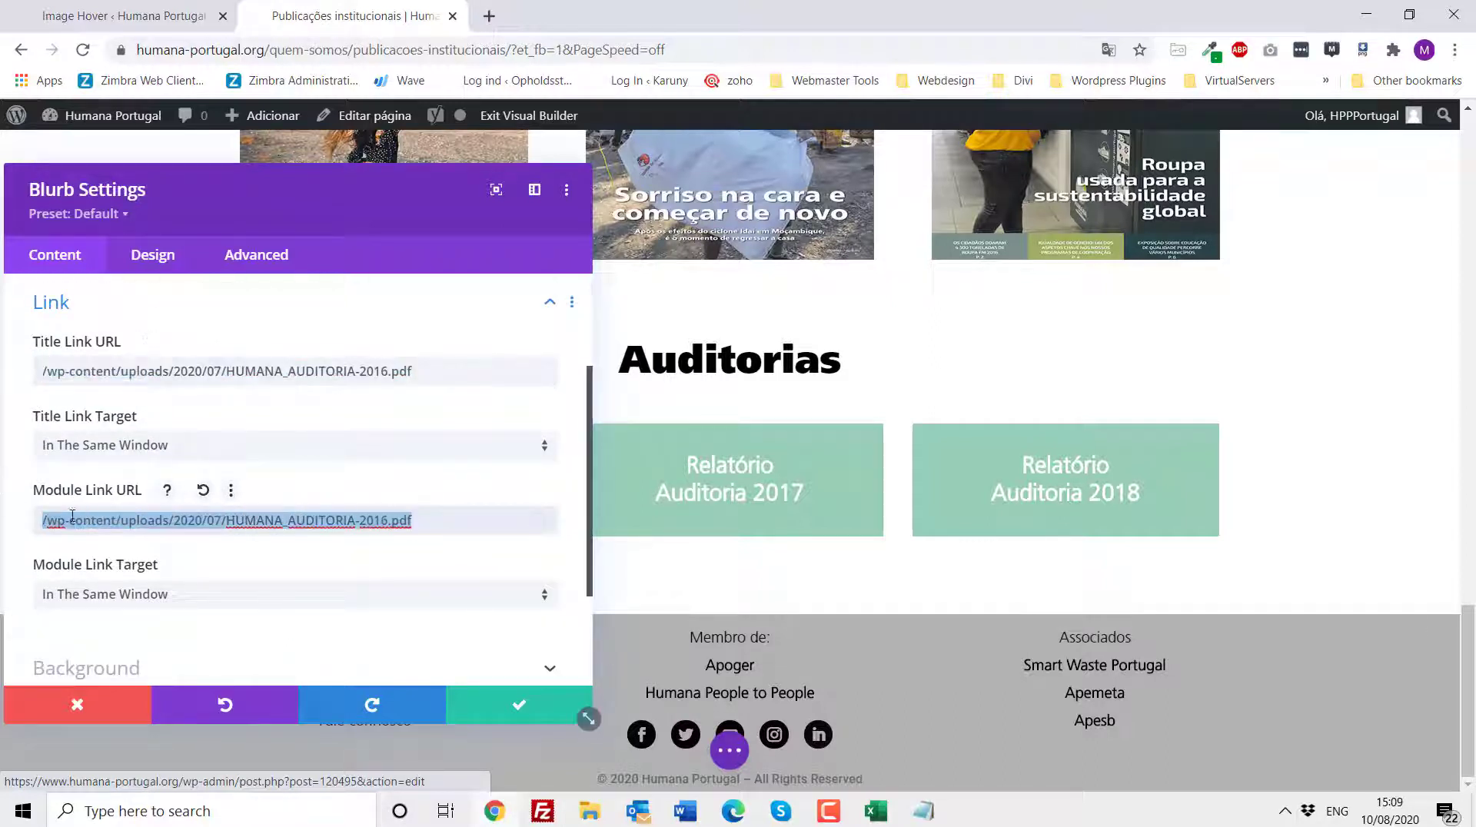
click(101, 702)
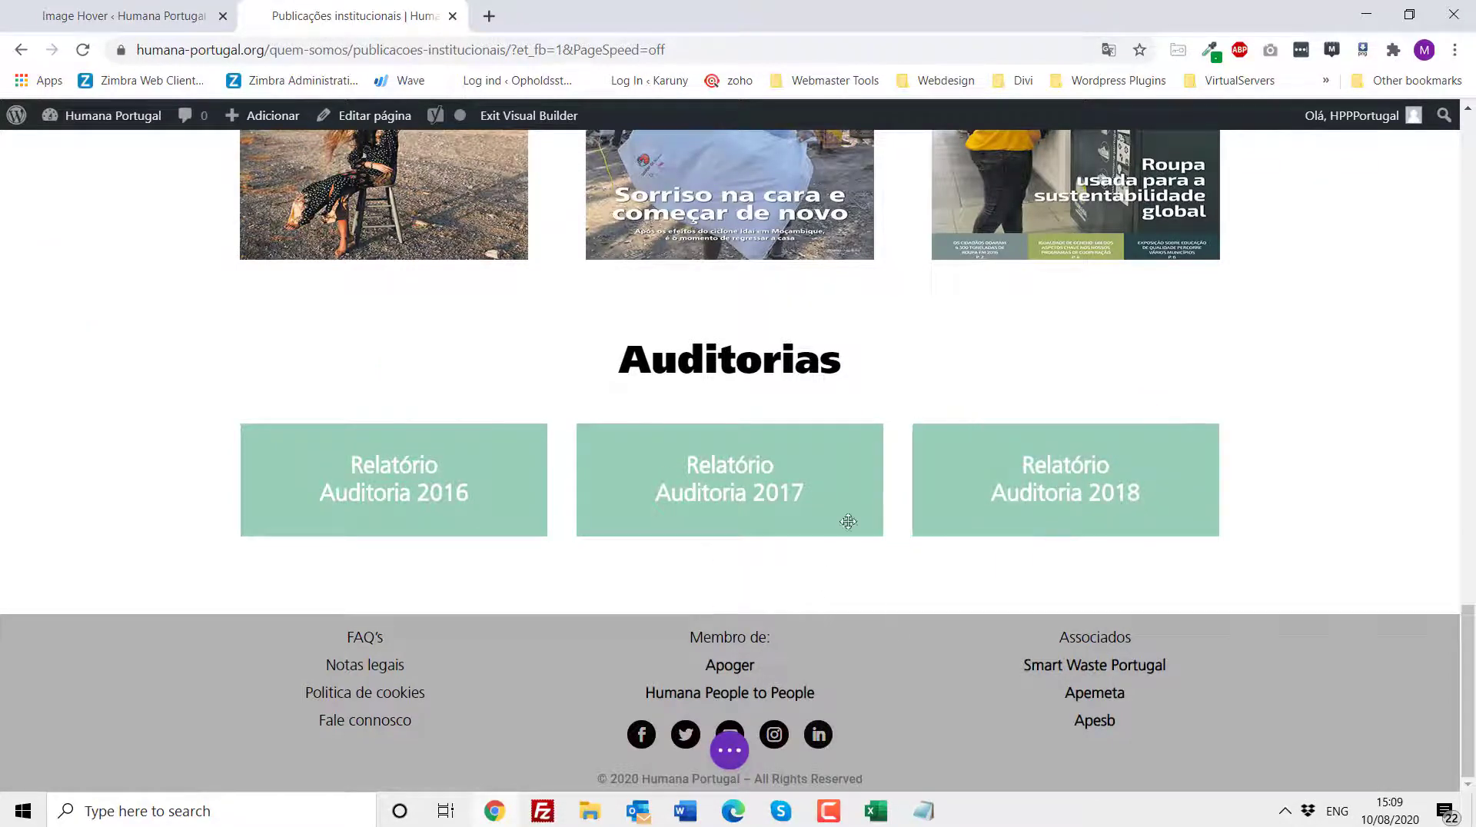
- Exit the Visual Builder, open the Meio ambiente page and review its sections down to the reuse percentages
scroll(517, 238, up, 5)
click(523, 126)
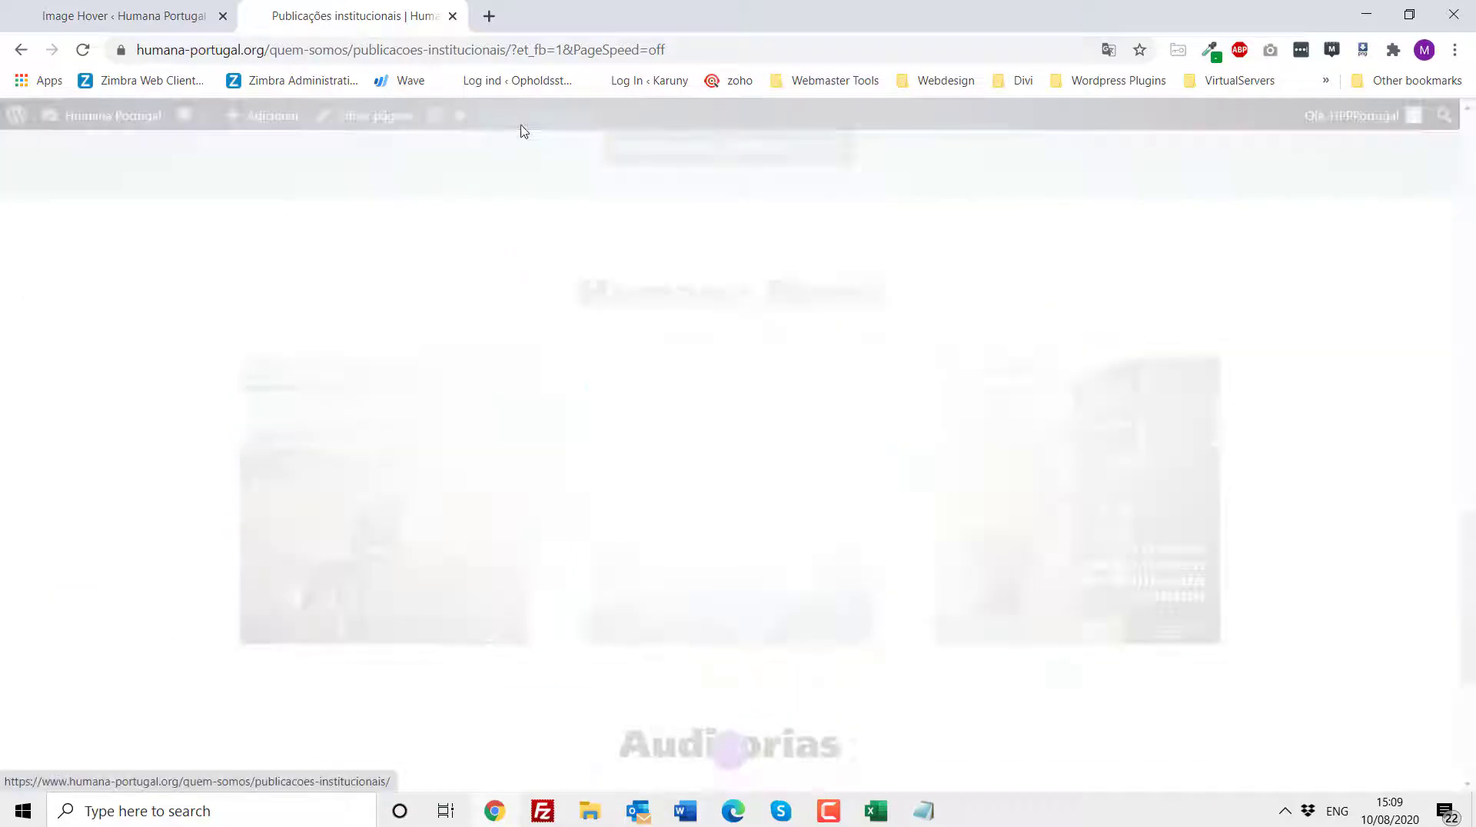
click(676, 561)
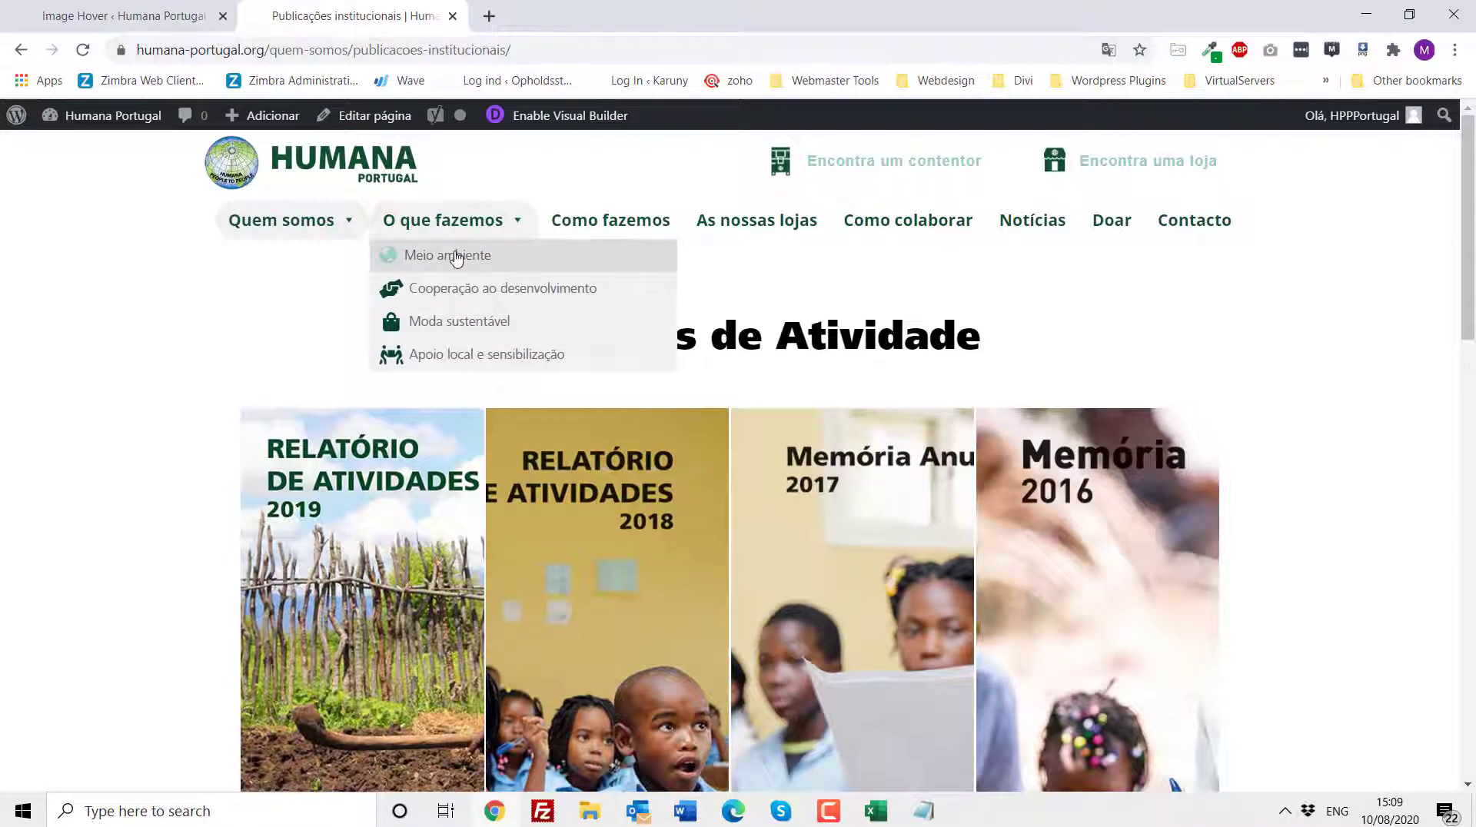
click(455, 263)
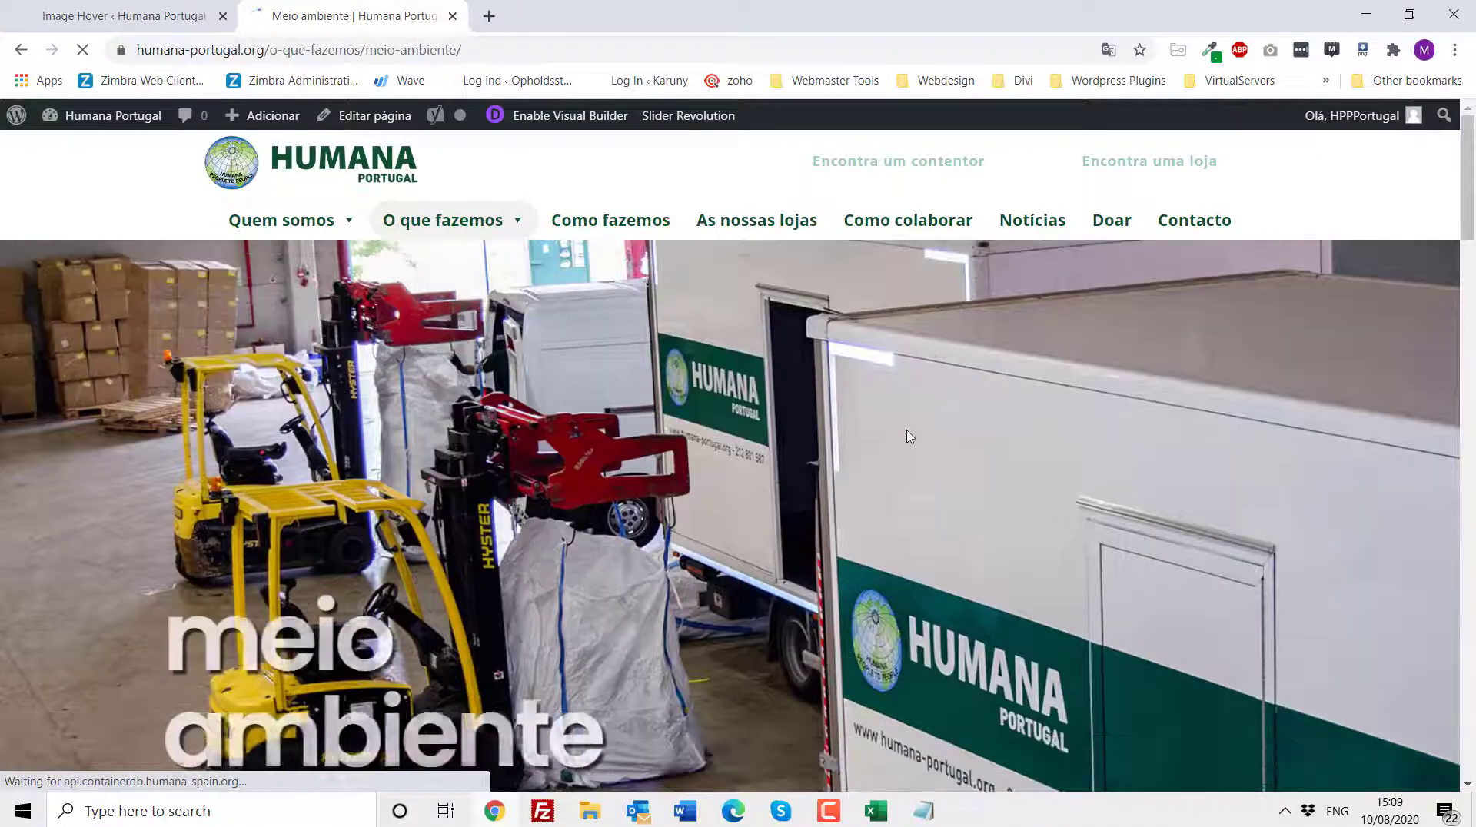
scroll(911, 426, down, 1)
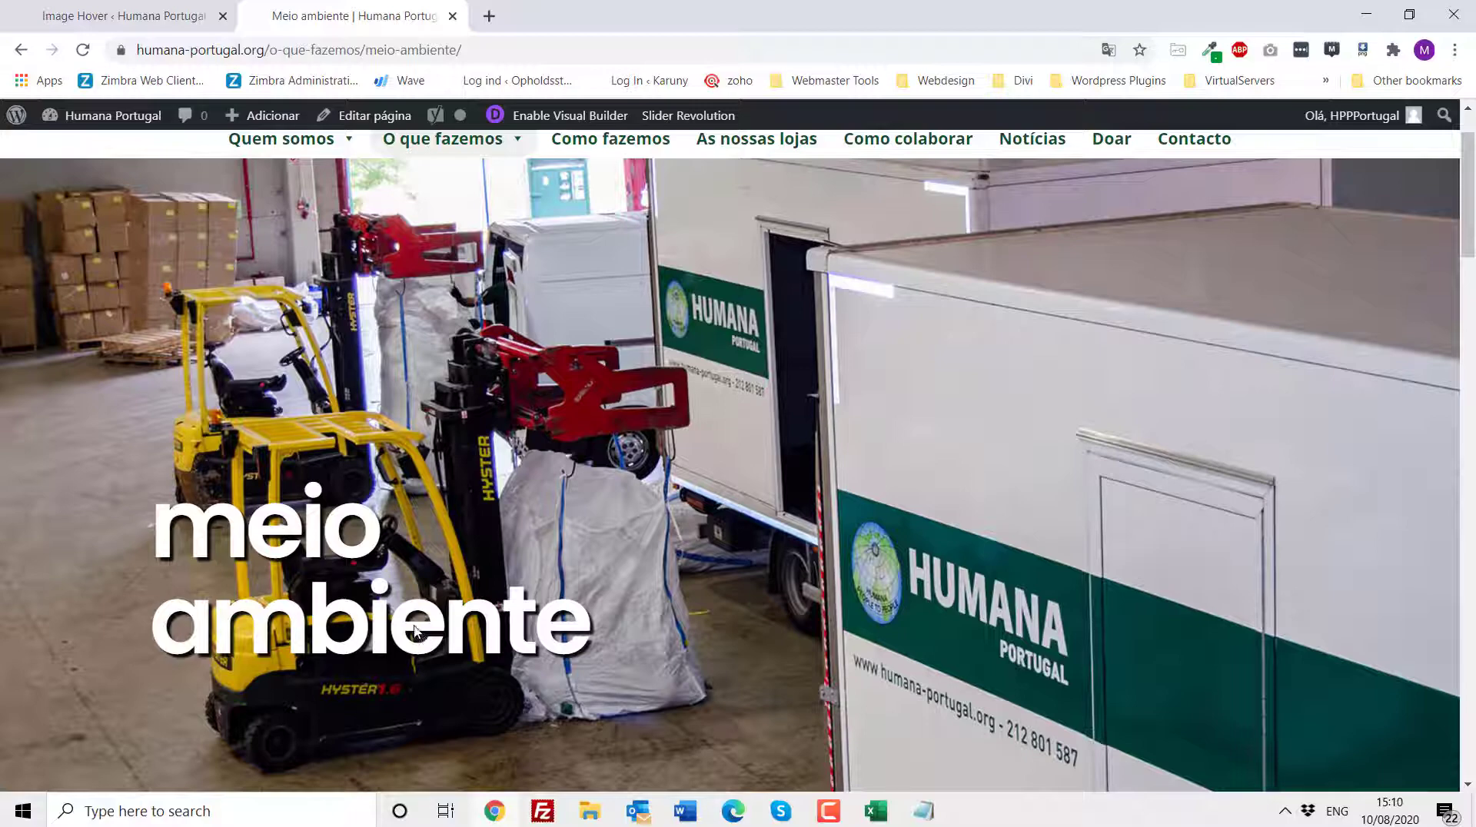
scroll(409, 623, down, 3)
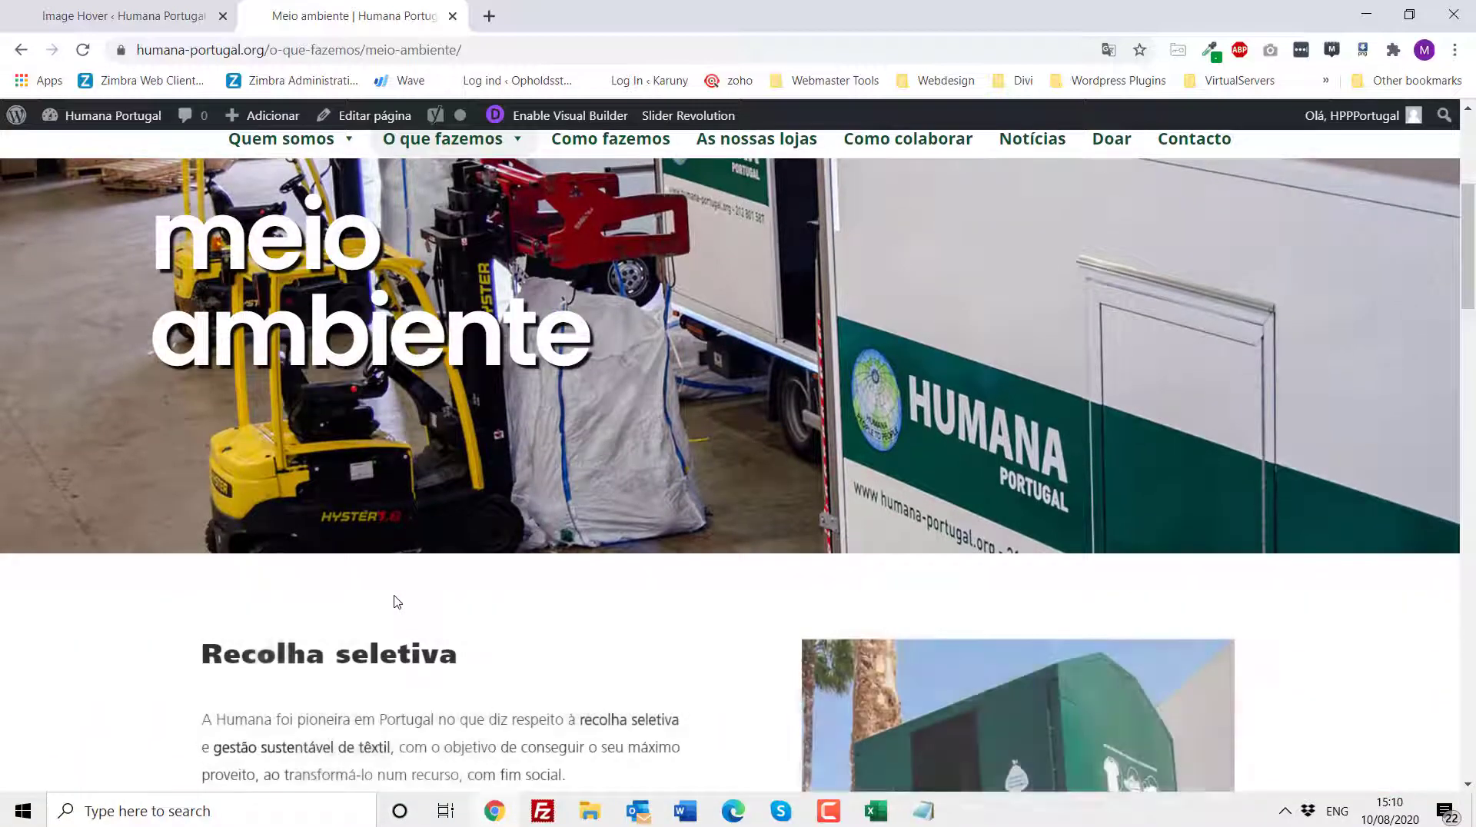
scroll(396, 597, down, 5)
scroll(394, 597, down, 10)
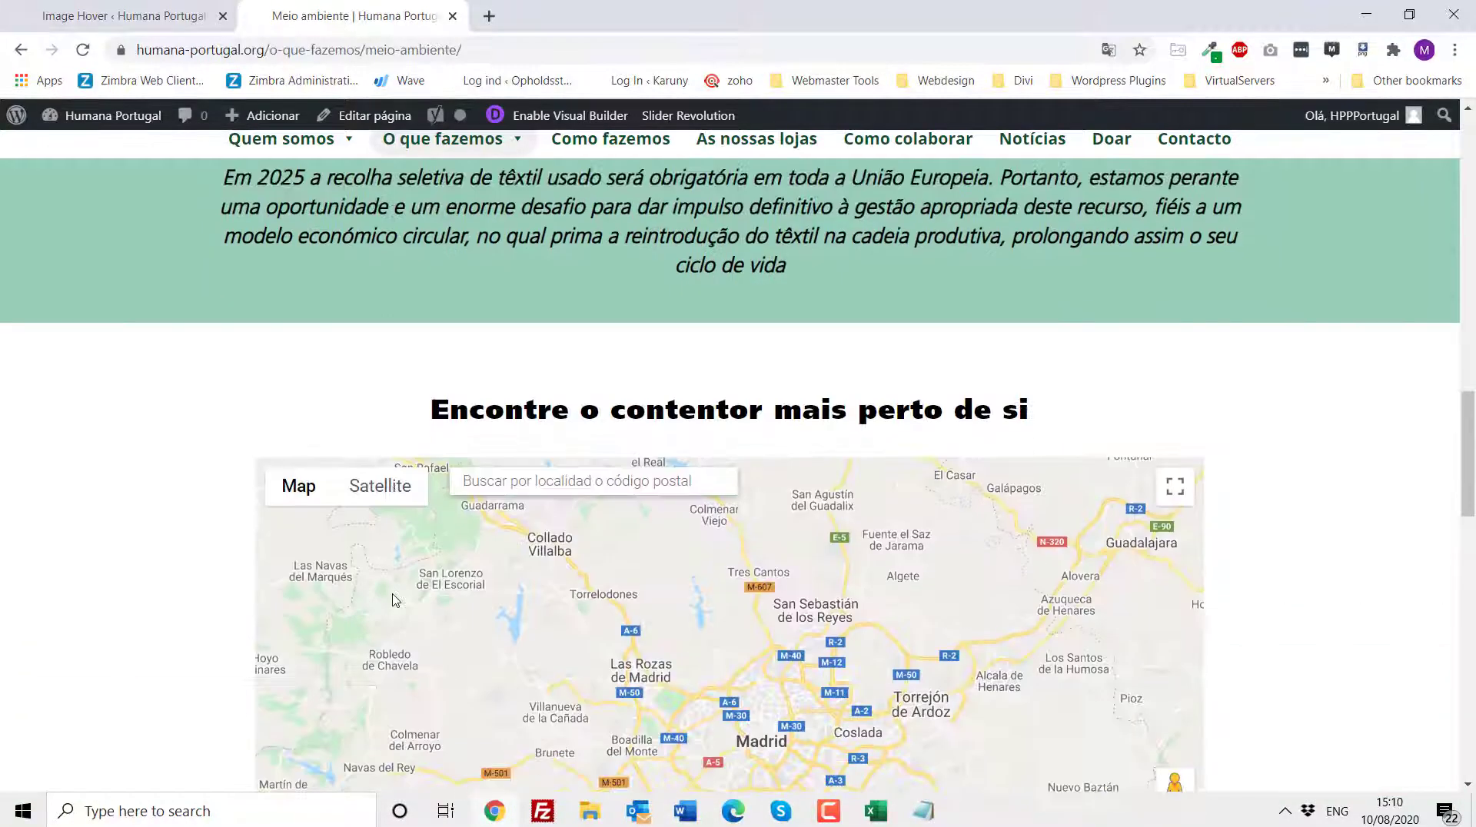
scroll(389, 591, down, 2)
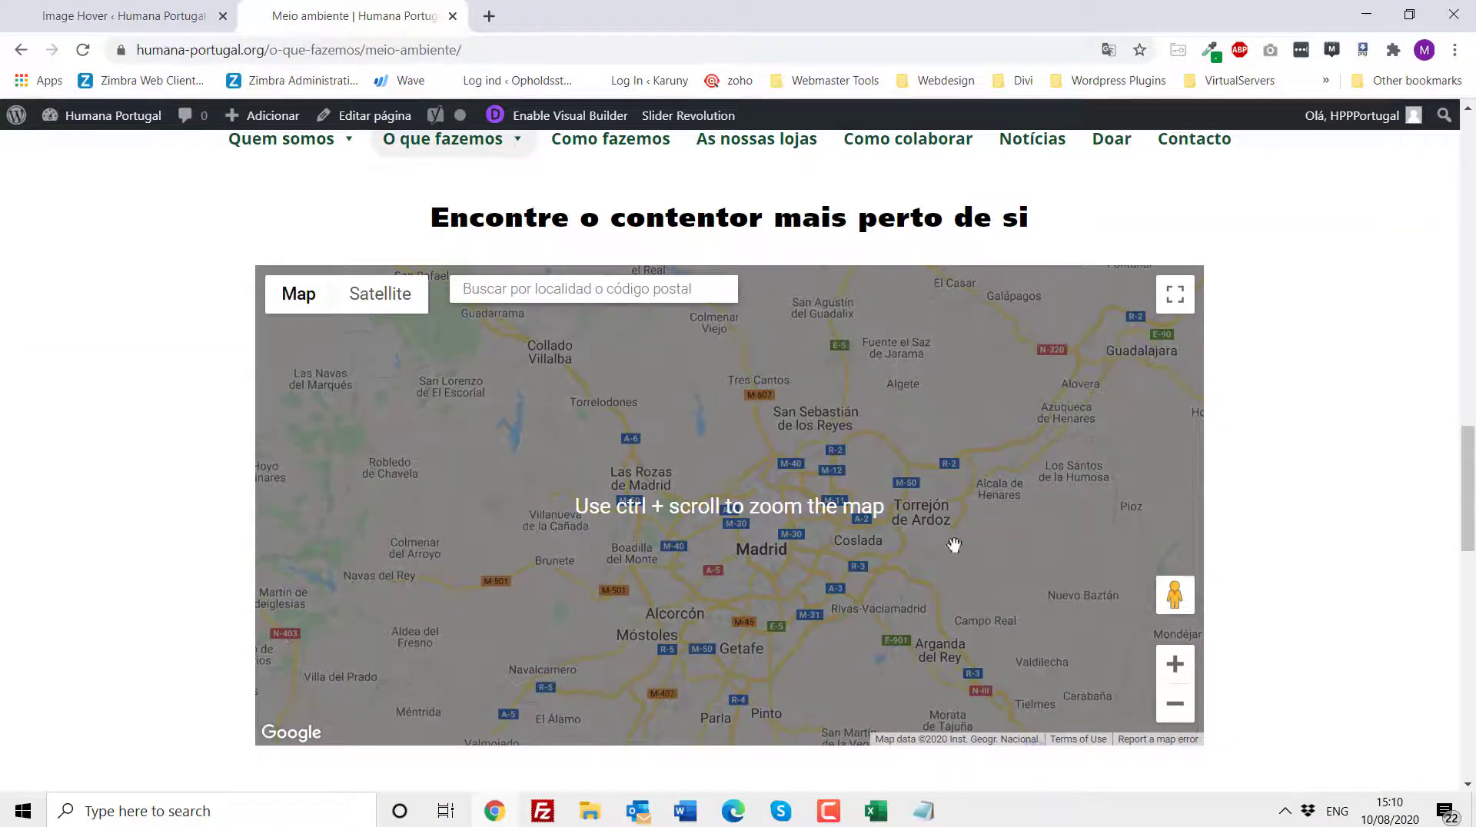
scroll(34, 469, down, 5)
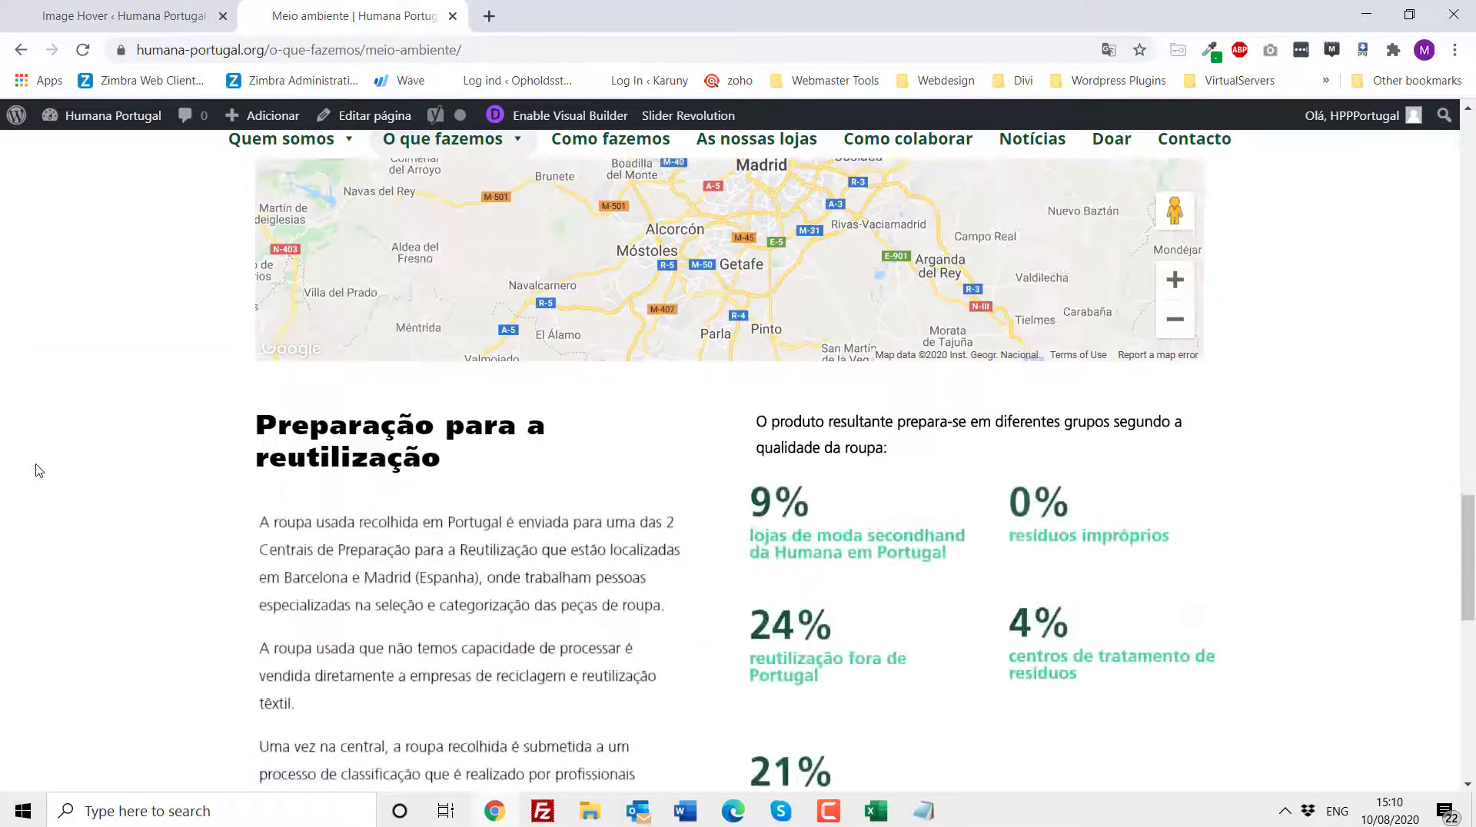
scroll(38, 471, down, 1)
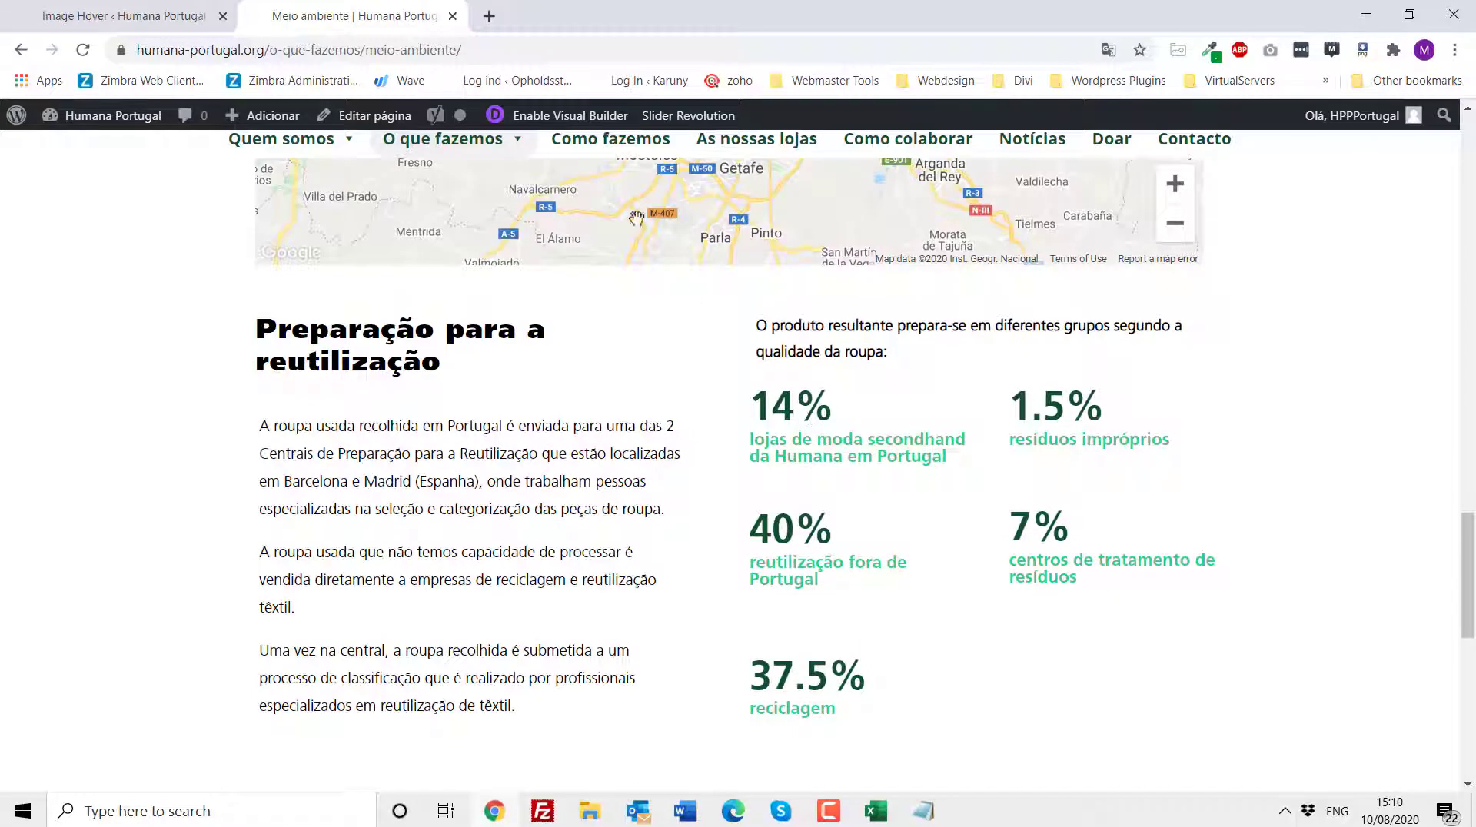
- Enable the Visual Builder and open the settings of the 14% lojas de moda secondhand number counter
click(569, 117)
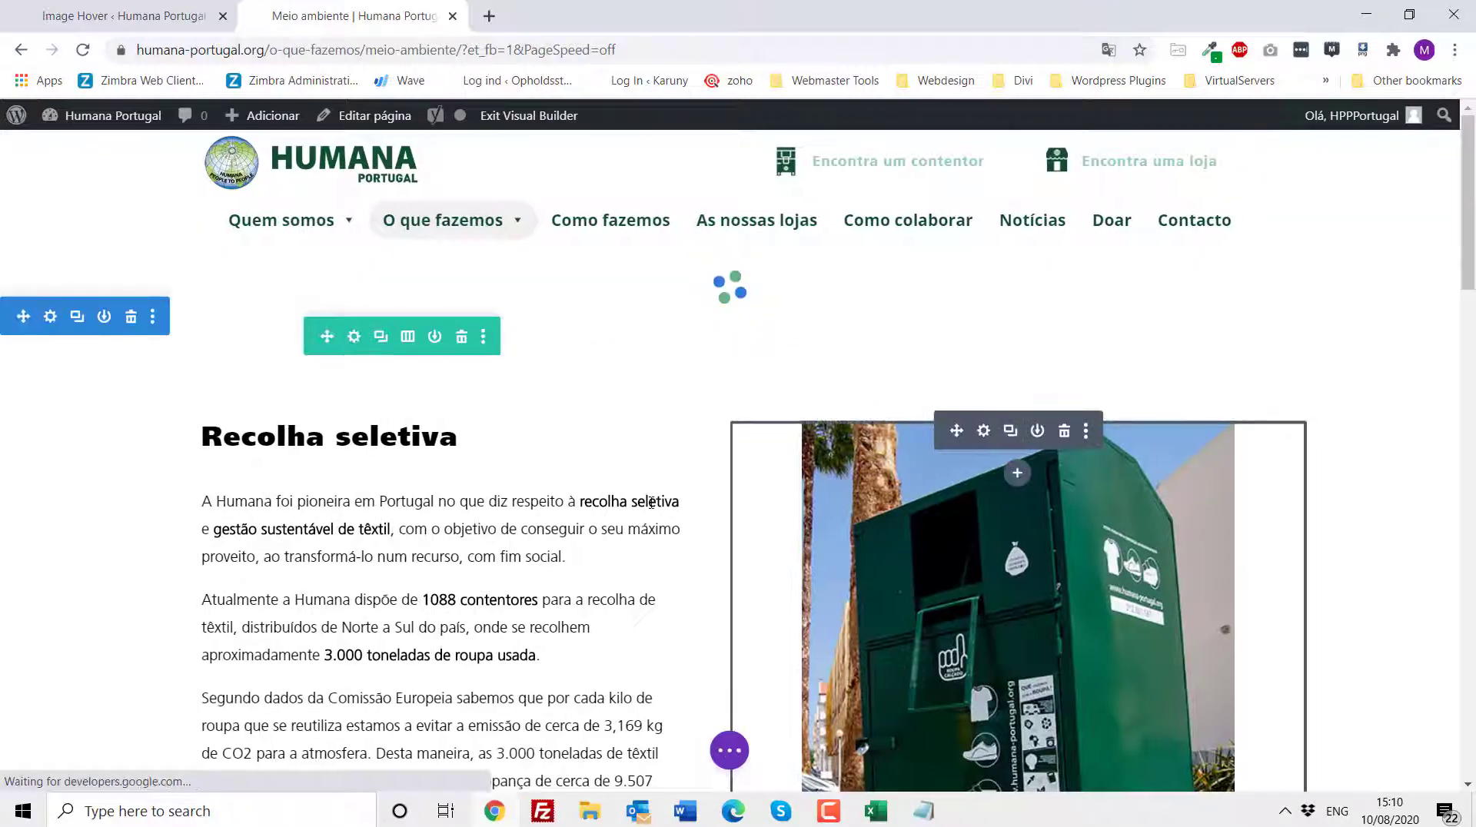
scroll(652, 503, down, 15)
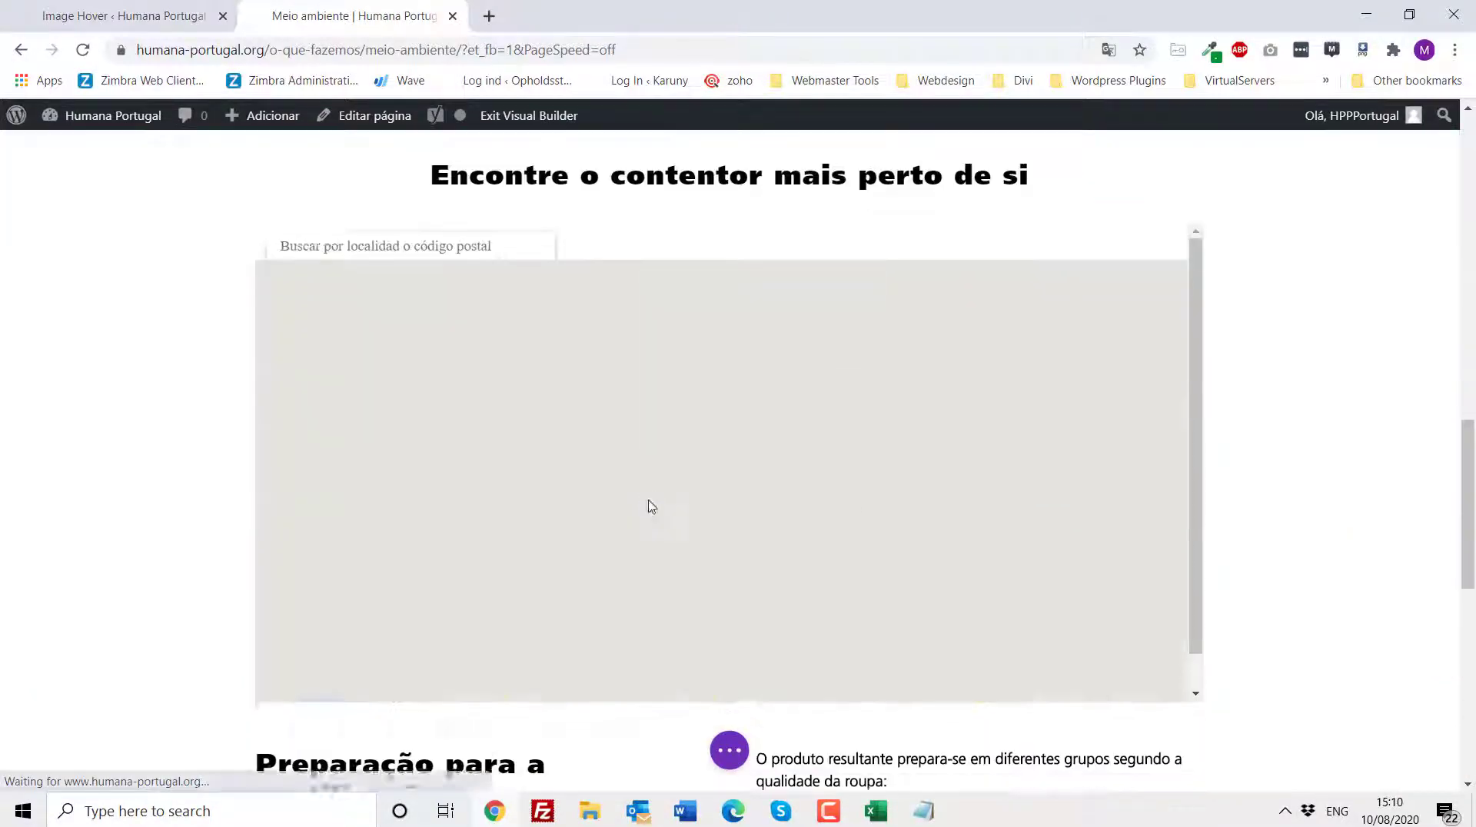
scroll(651, 506, down, 7)
mouse_move(809, 273)
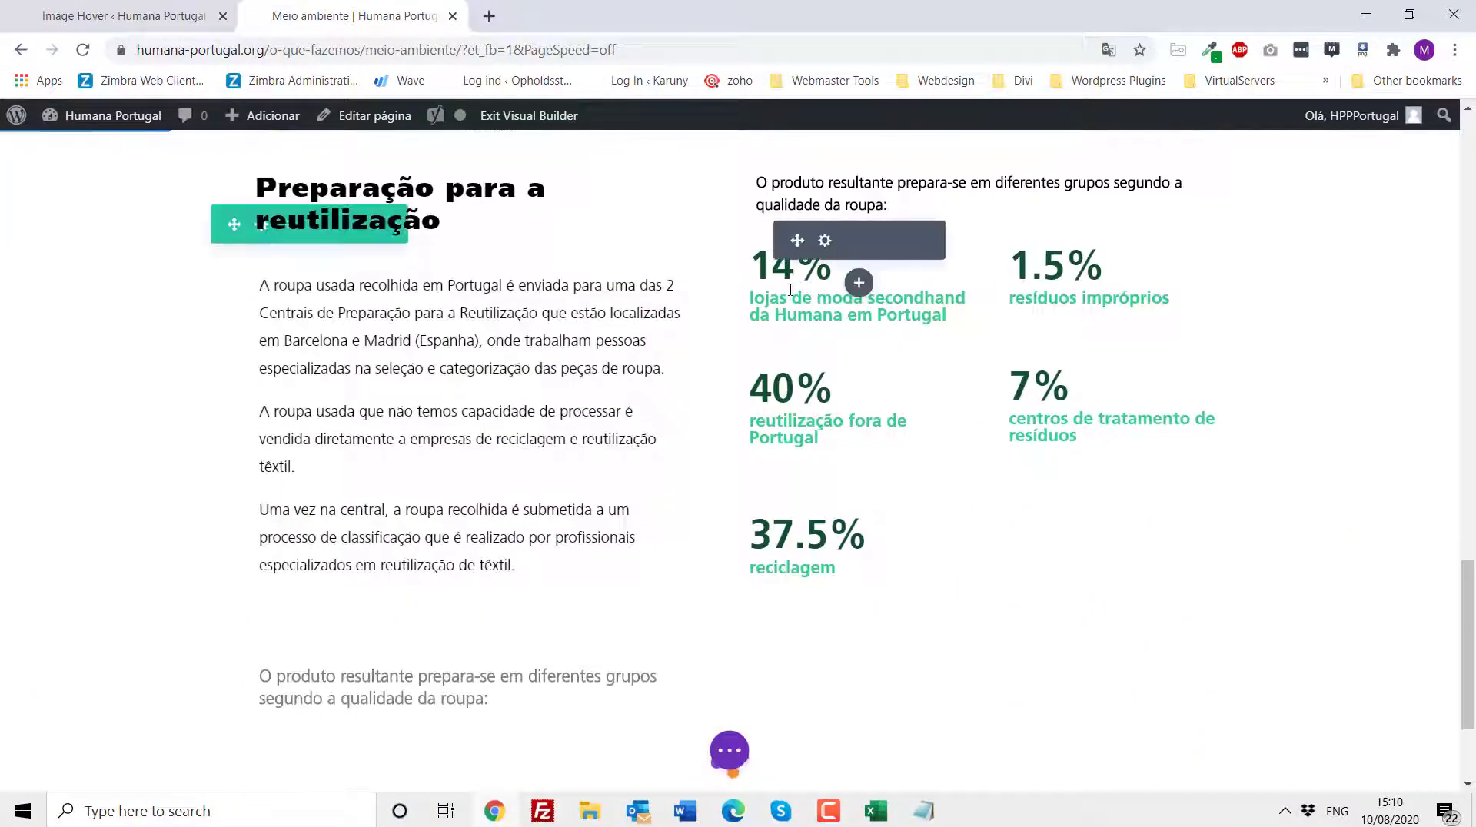
click(826, 248)
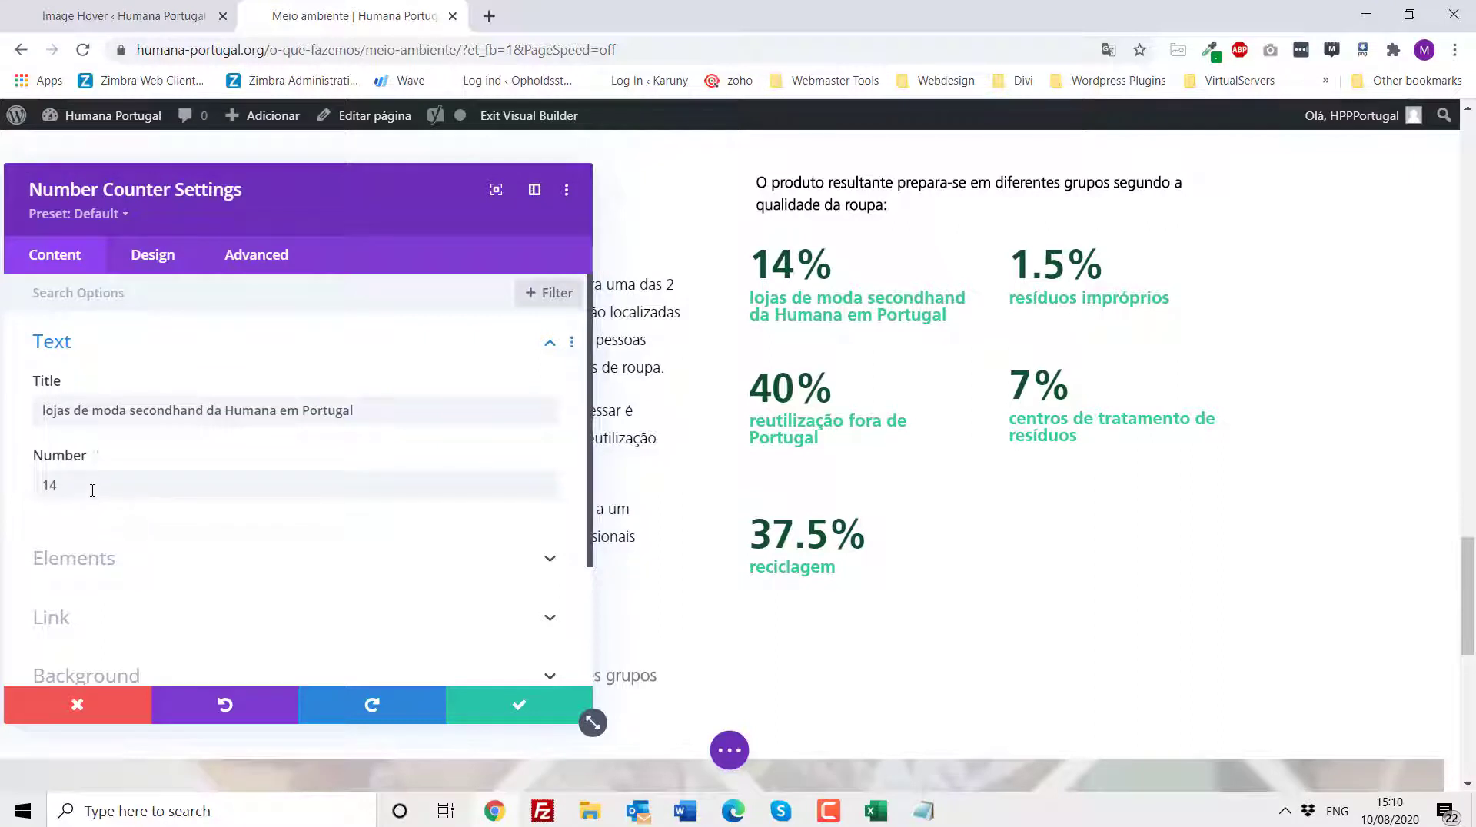
- Review the 14% number counter's Link settings, then close the settings panel without changes
scroll(92, 489, down, 1)
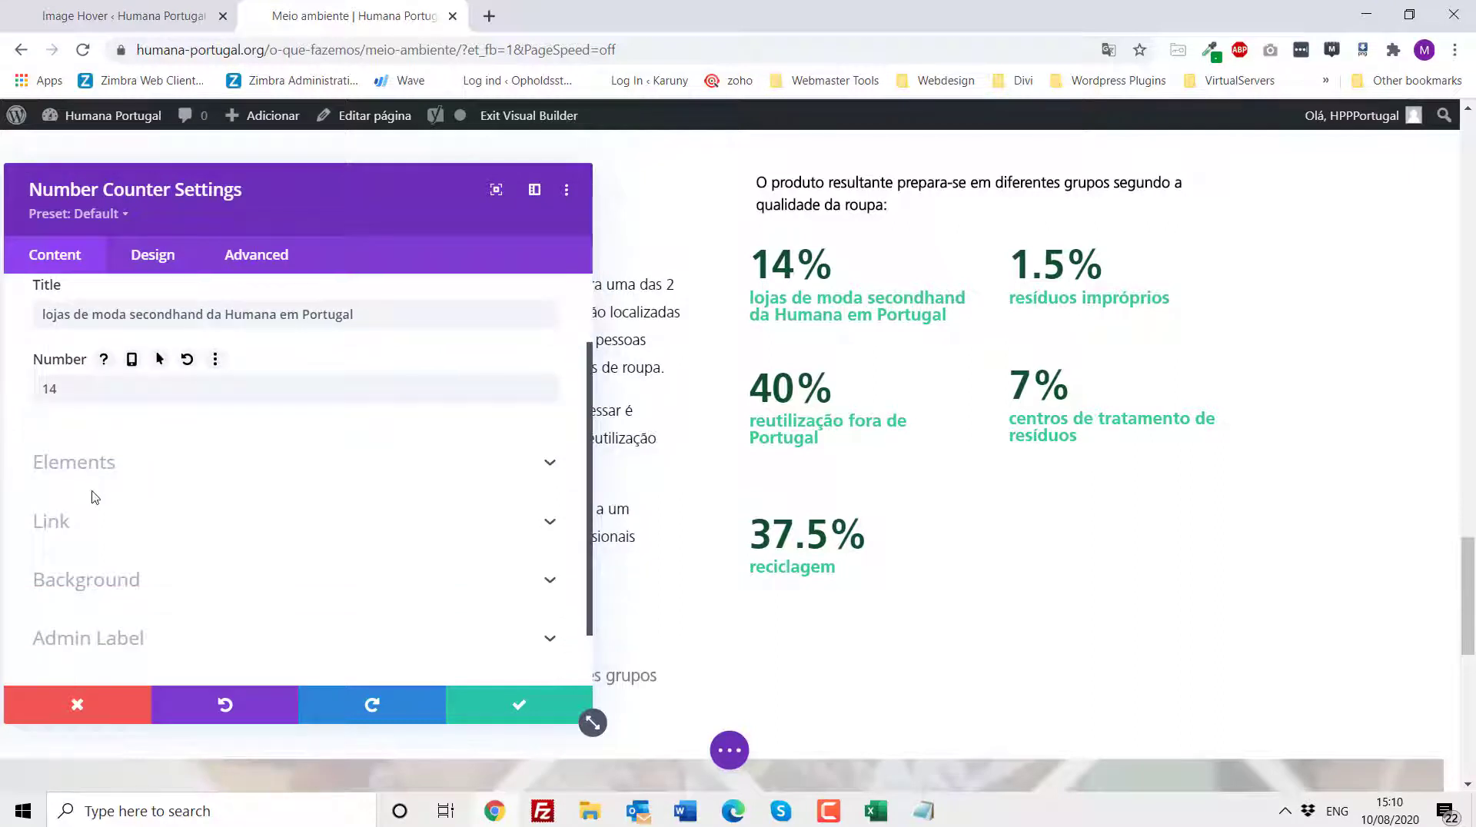
scroll(93, 496, up, 1)
scroll(93, 439, down, 2)
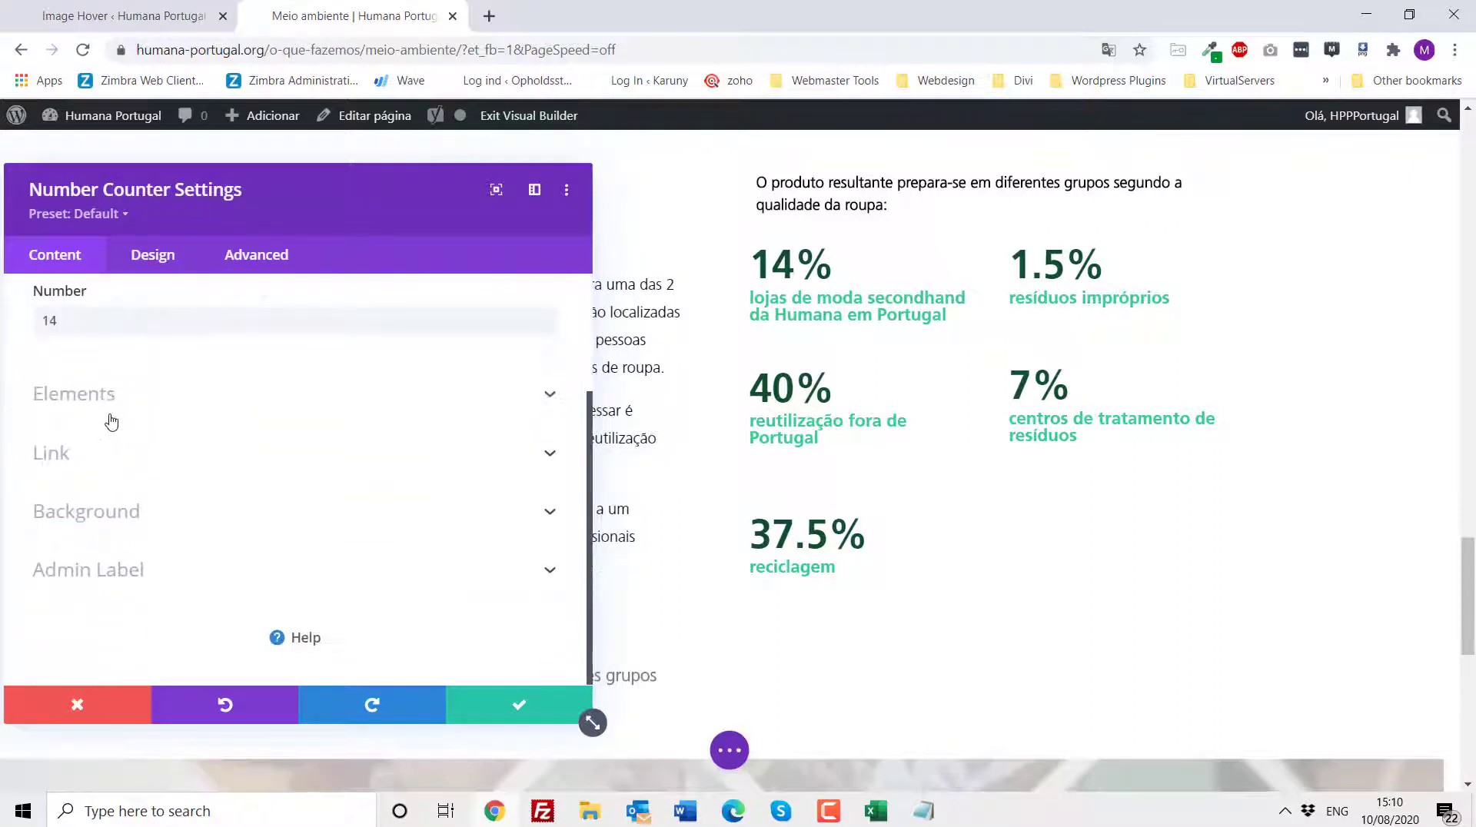
click(117, 469)
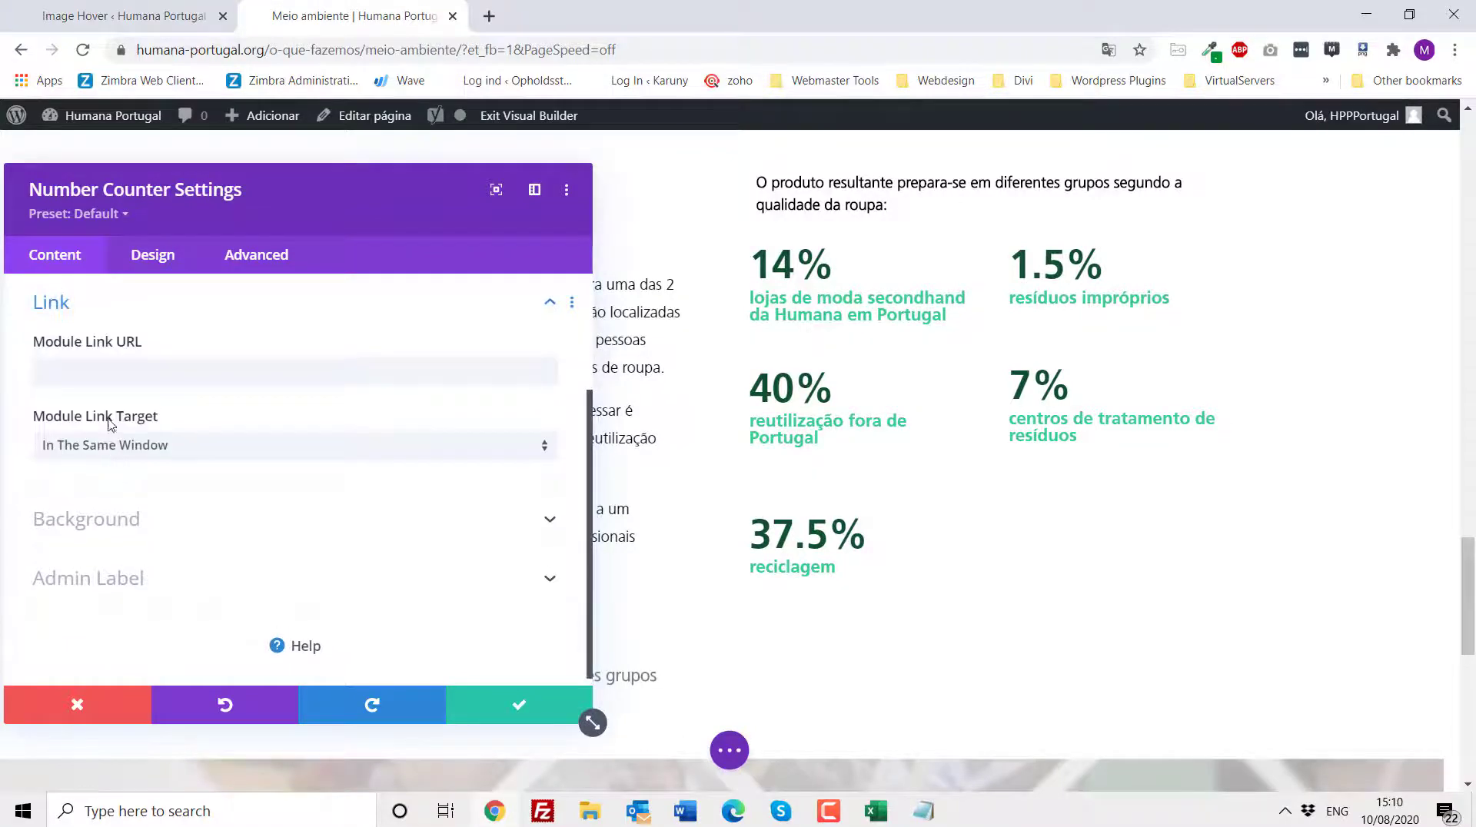
click(52, 304)
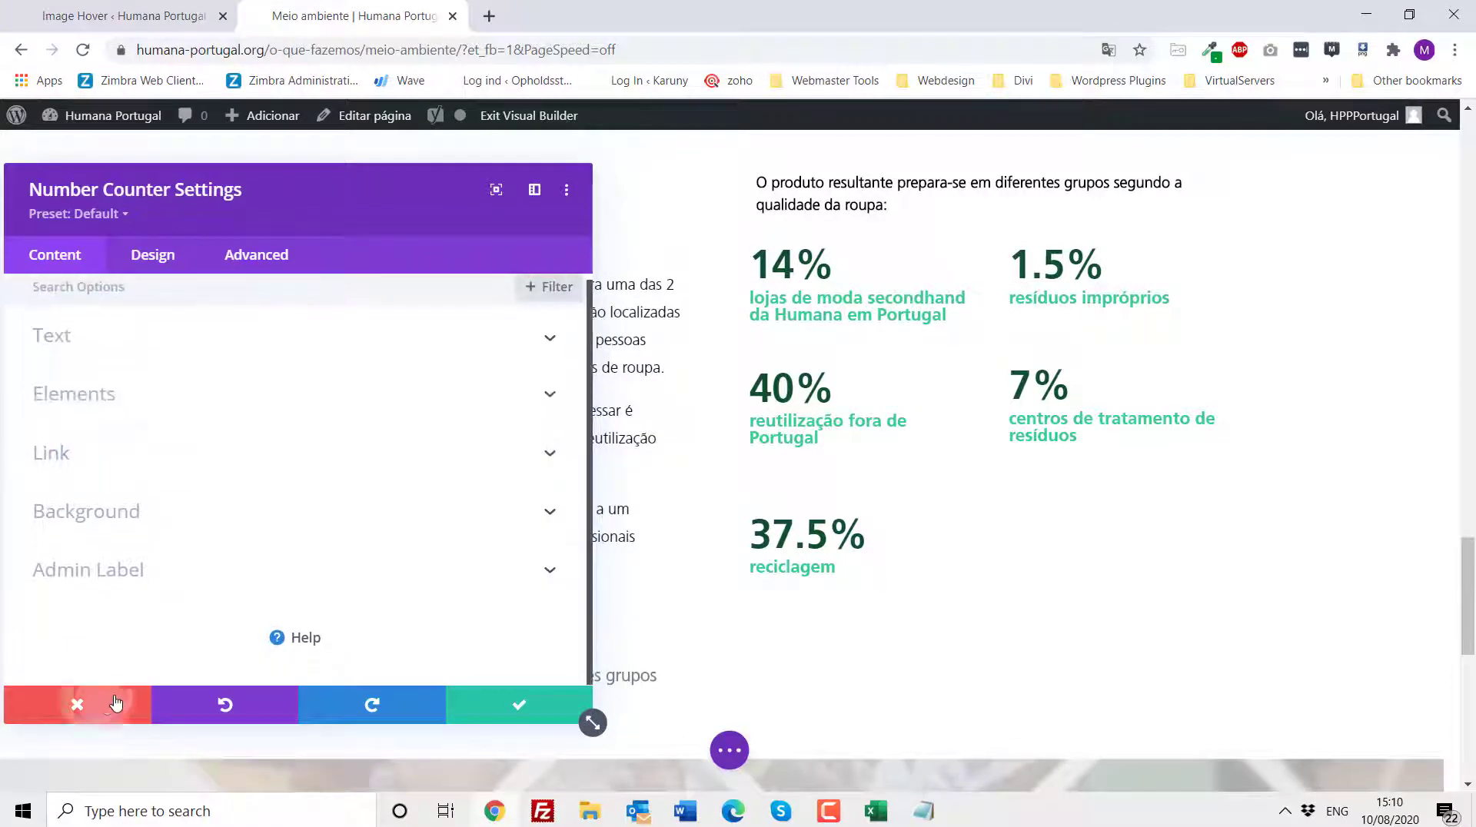
click(115, 703)
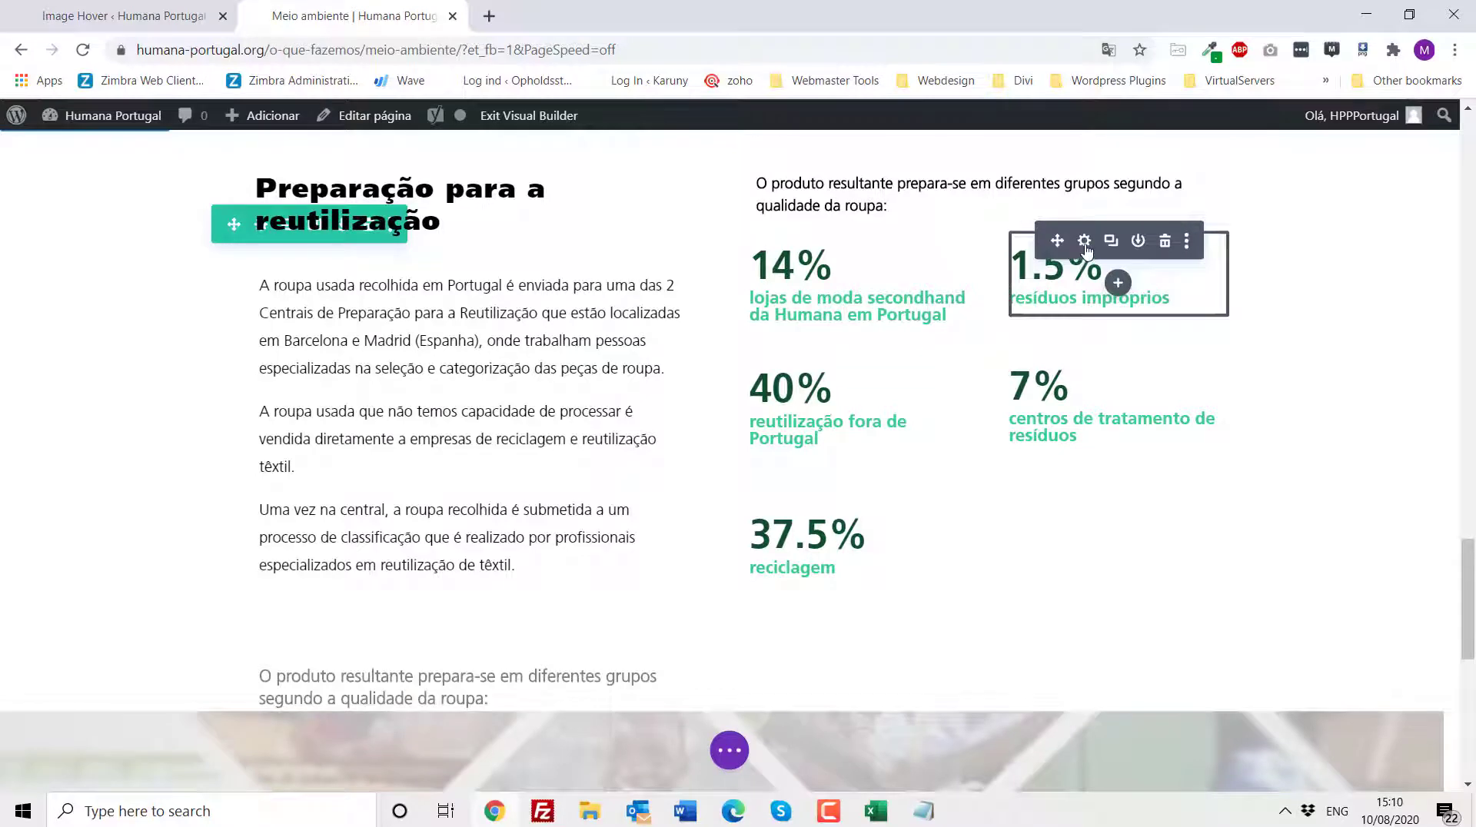
- Inspect the 1.5% resíduos impróprios counter settings, then exit the Visual Builder discarding all changes
click(1084, 242)
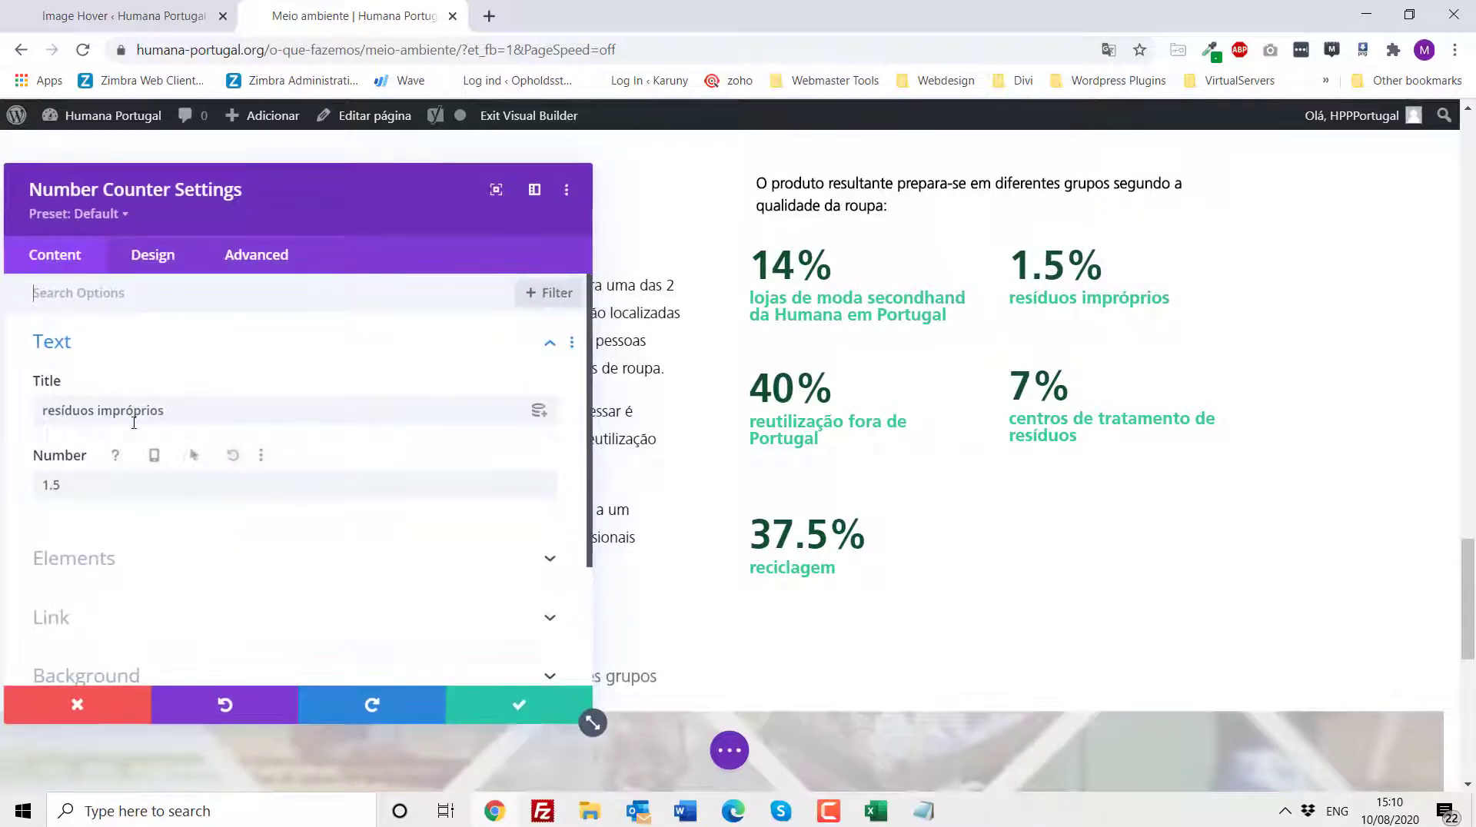
click(77, 703)
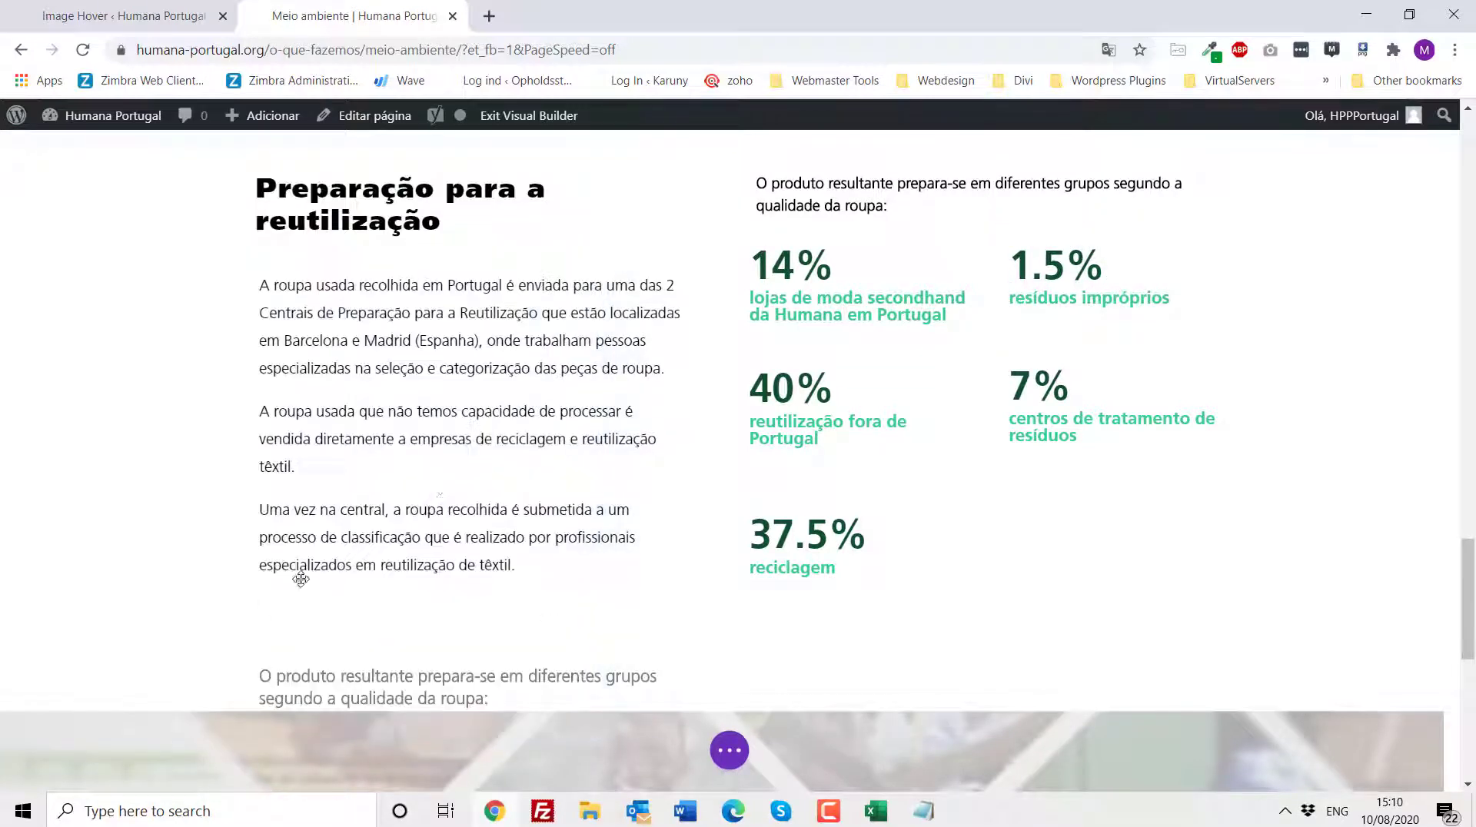
scroll(448, 491, down, 10)
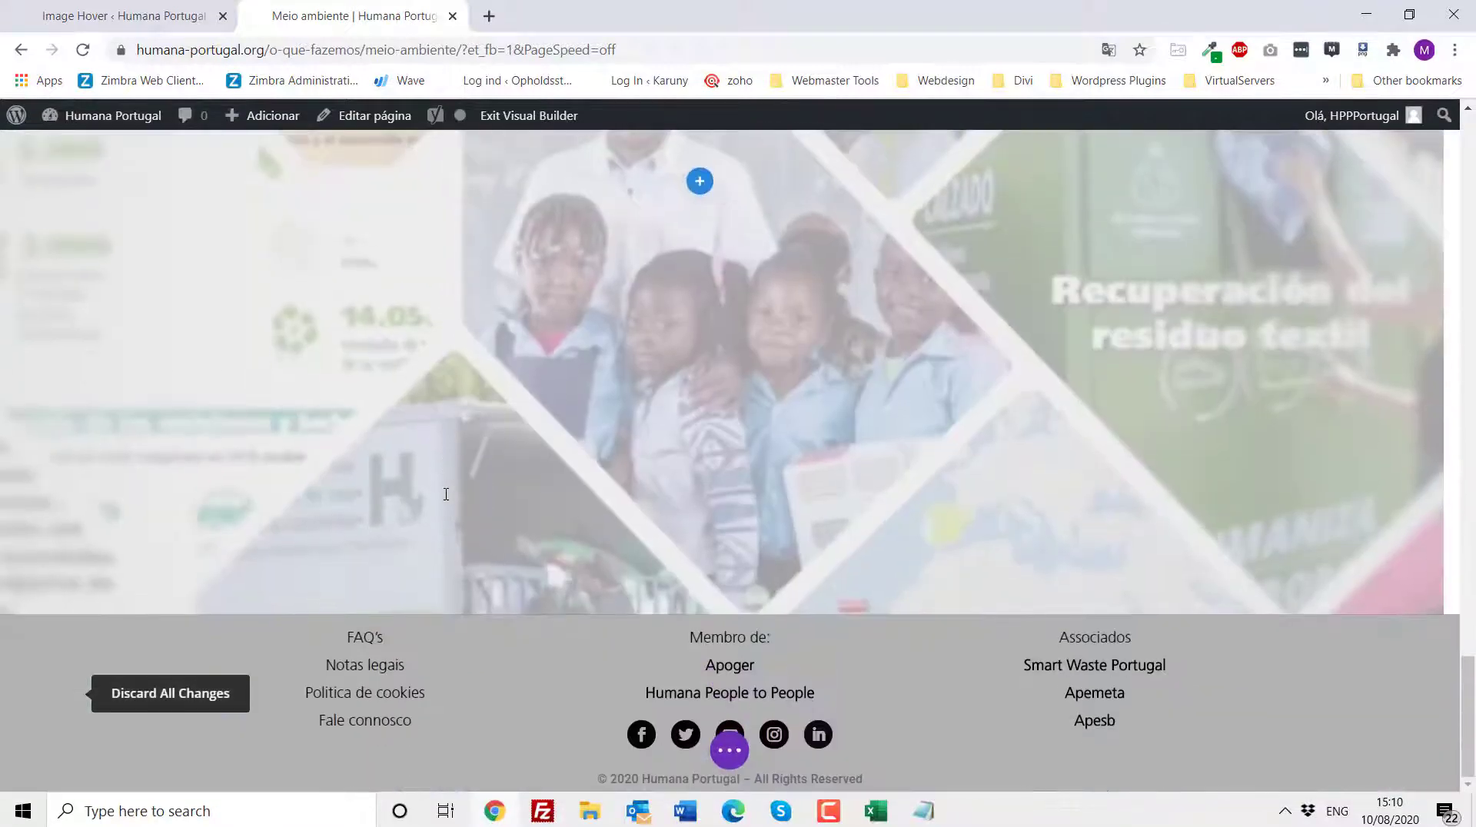
scroll(419, 527, up, 3)
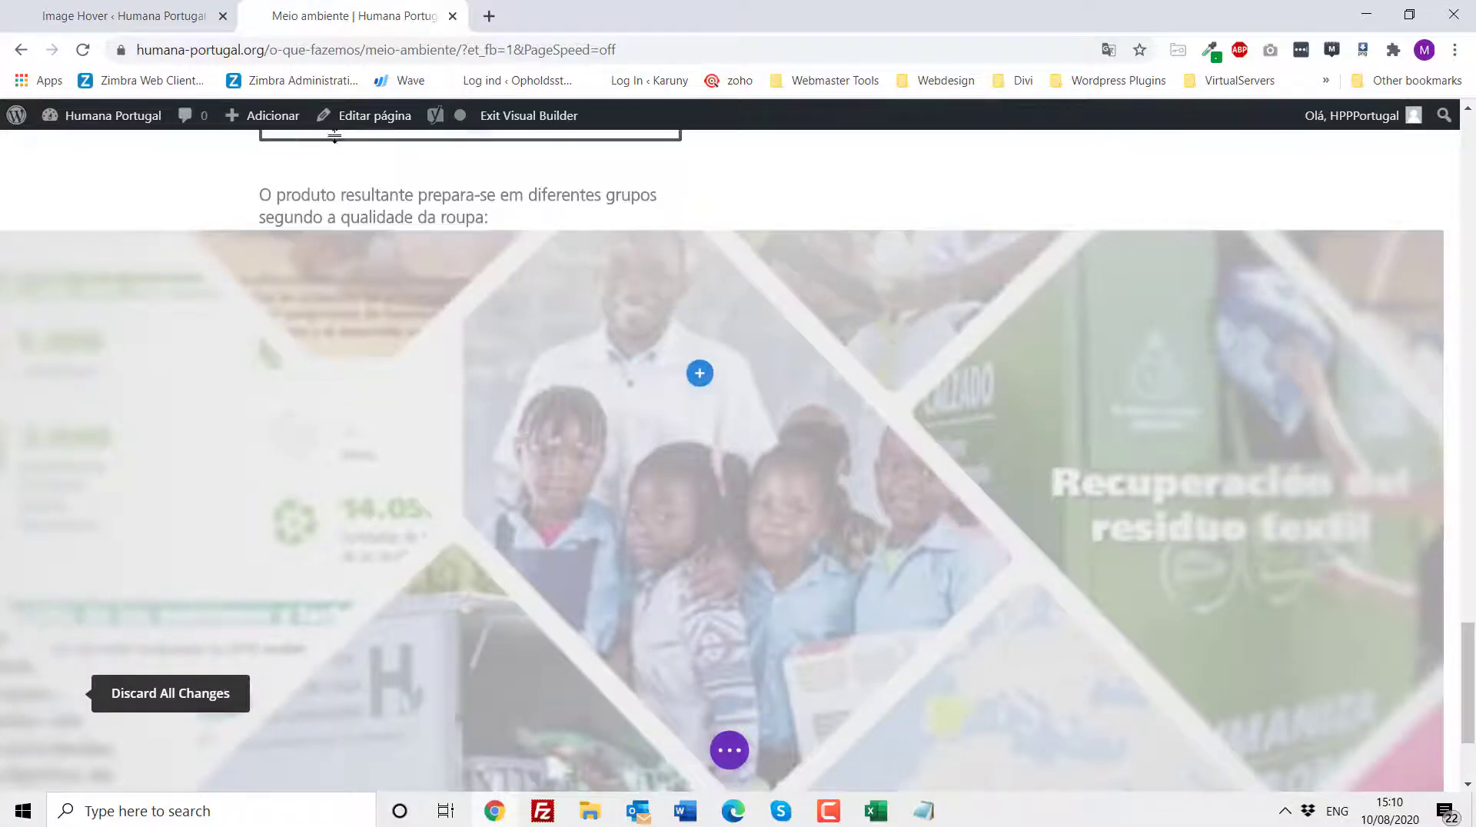
click(511, 117)
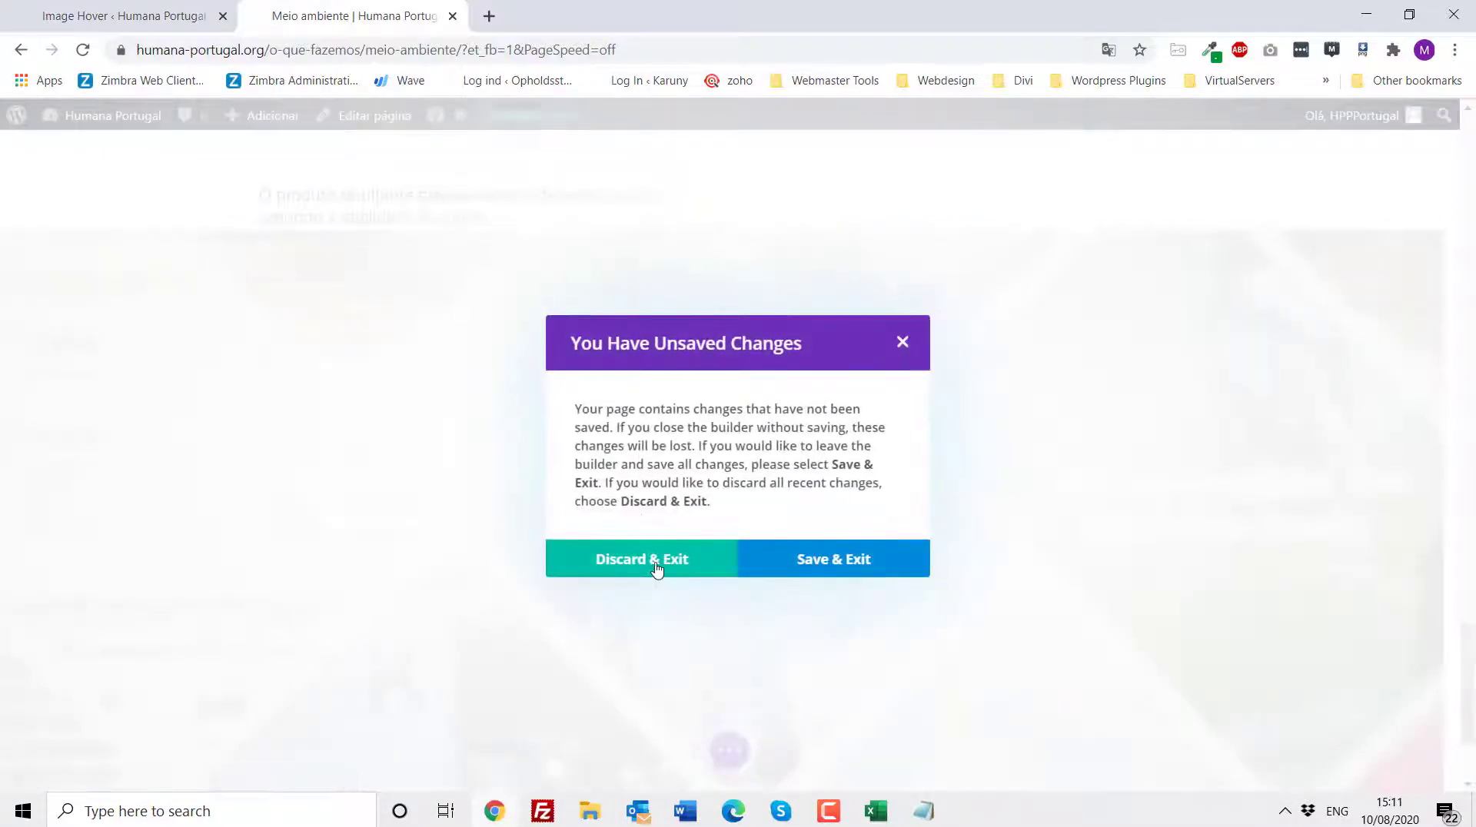
click(657, 569)
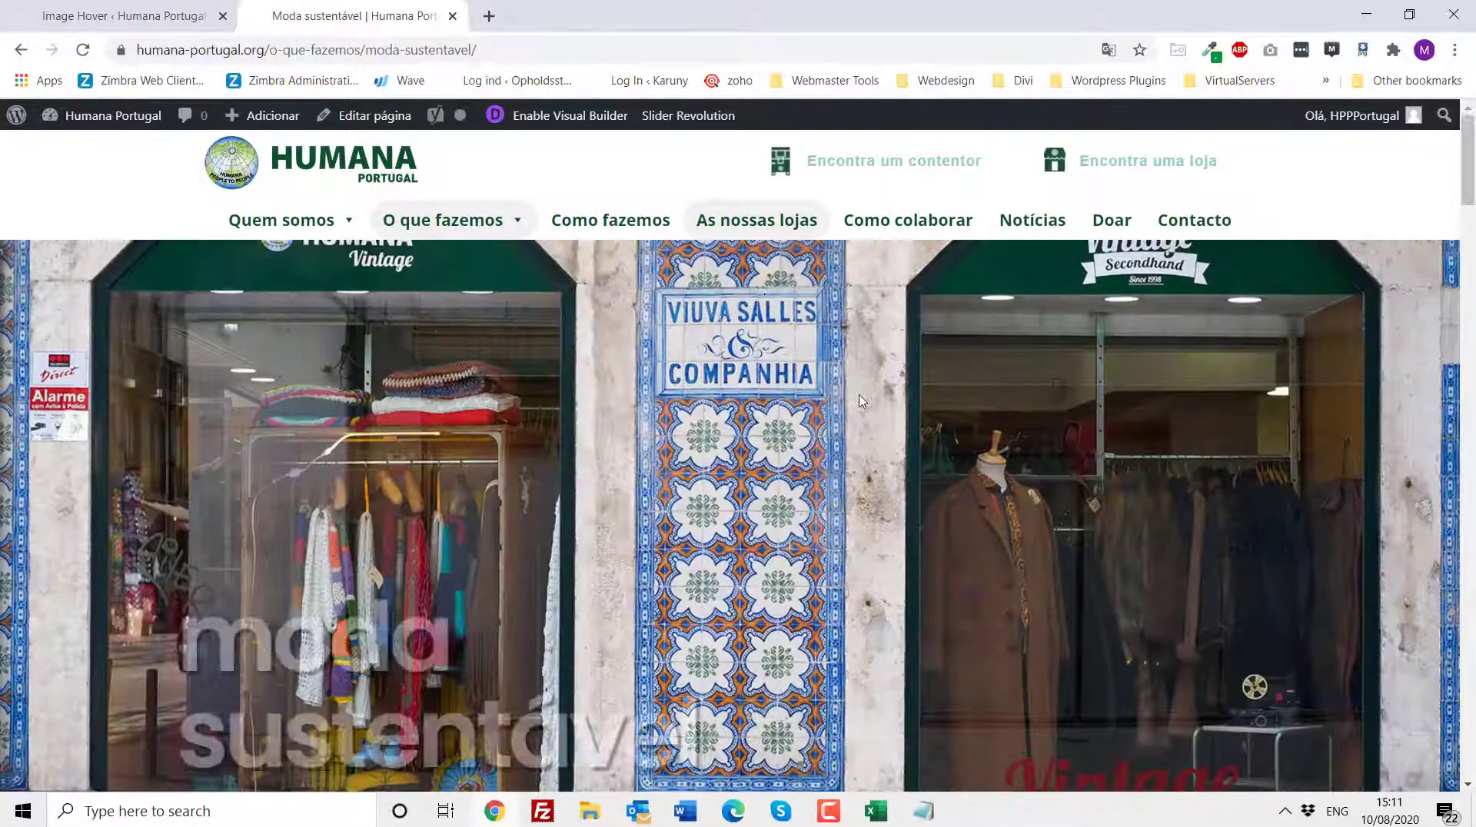
- Enable the Visual Builder on the Moda sustentável page and open, then close, the Lisboa store addresses text module settings
scroll(648, 554, down, 6)
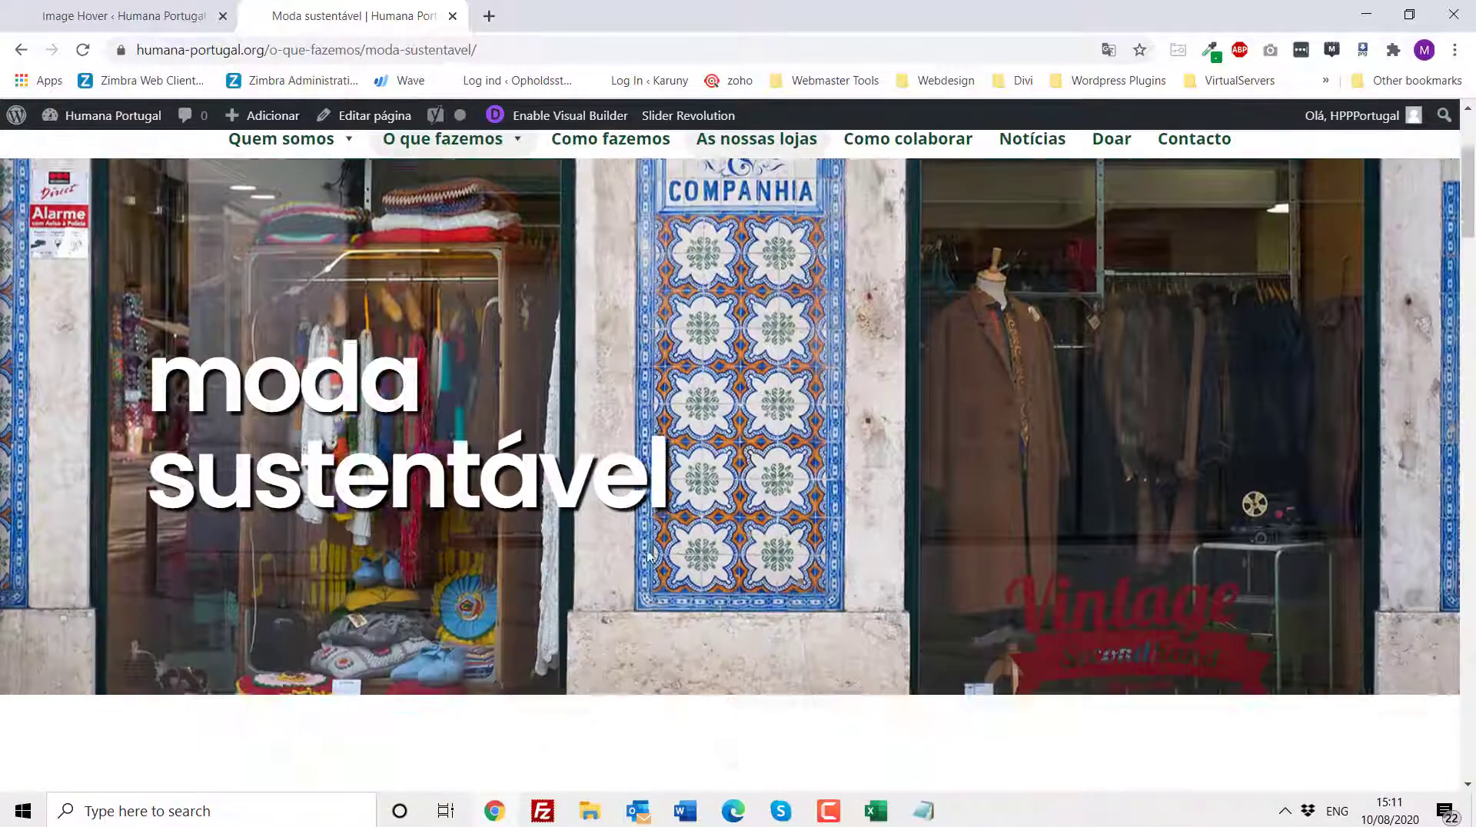
scroll(664, 359, down, 7)
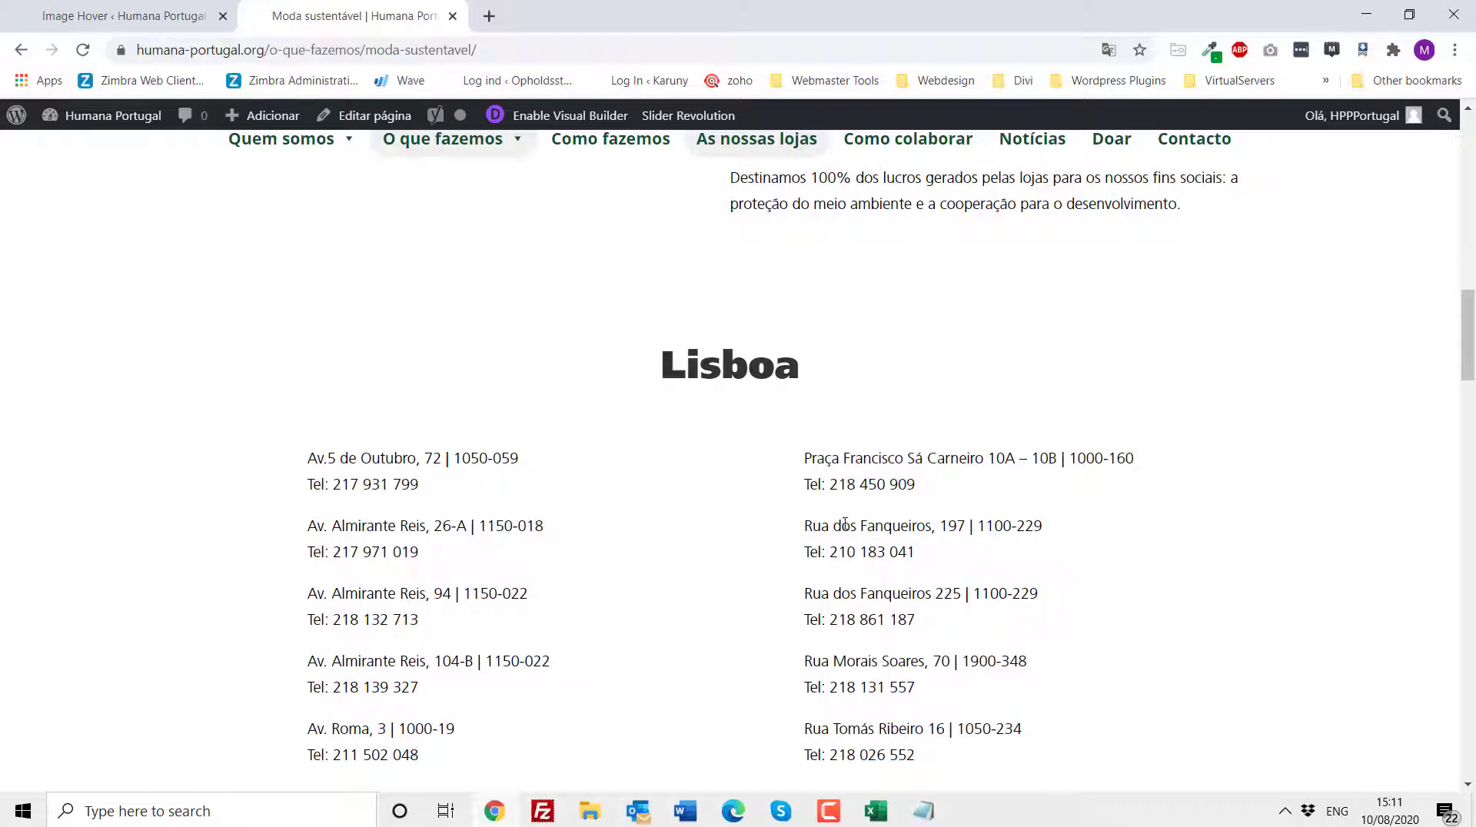
click(570, 116)
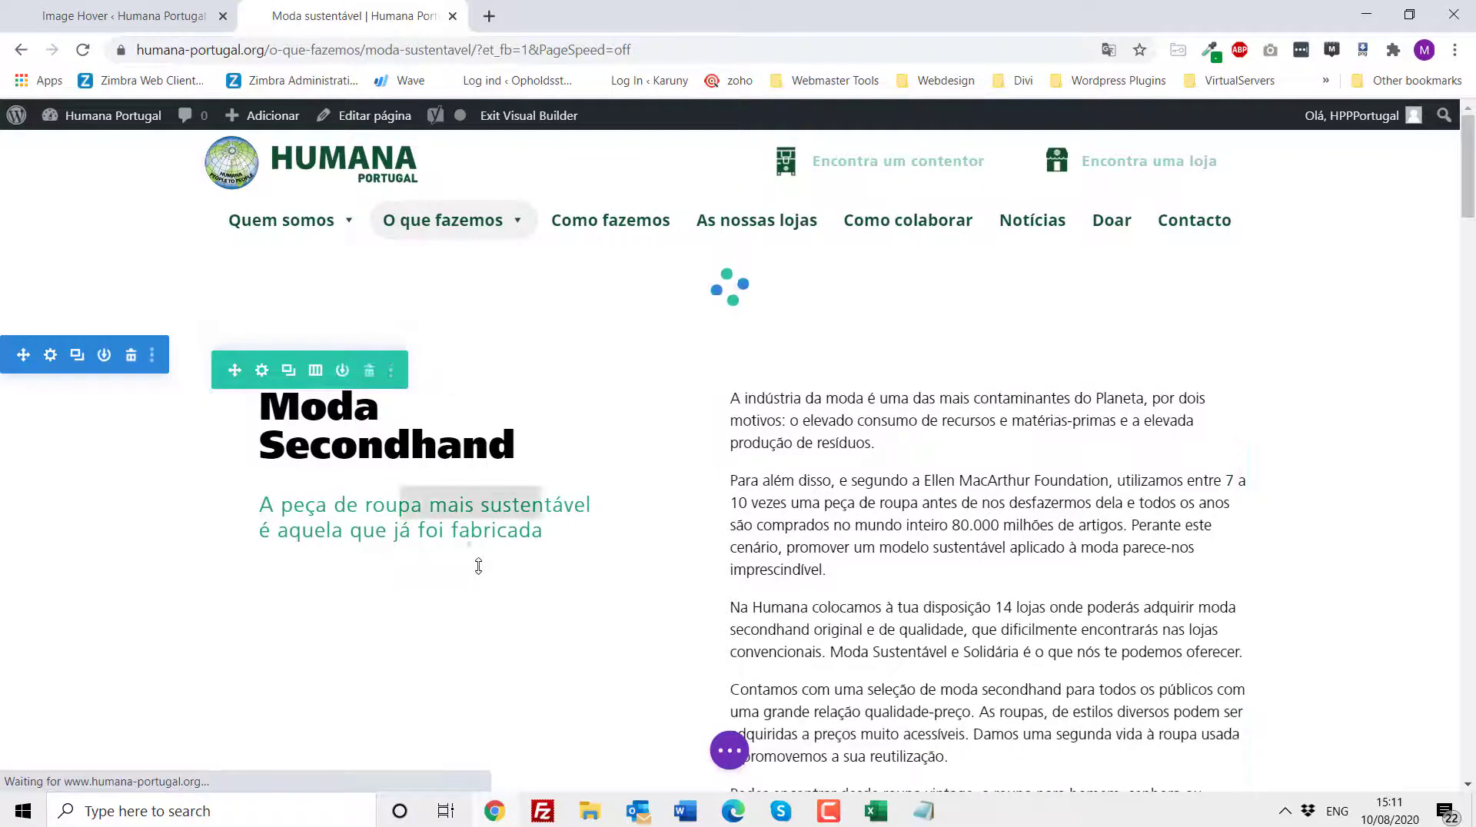
scroll(870, 544, down, 12)
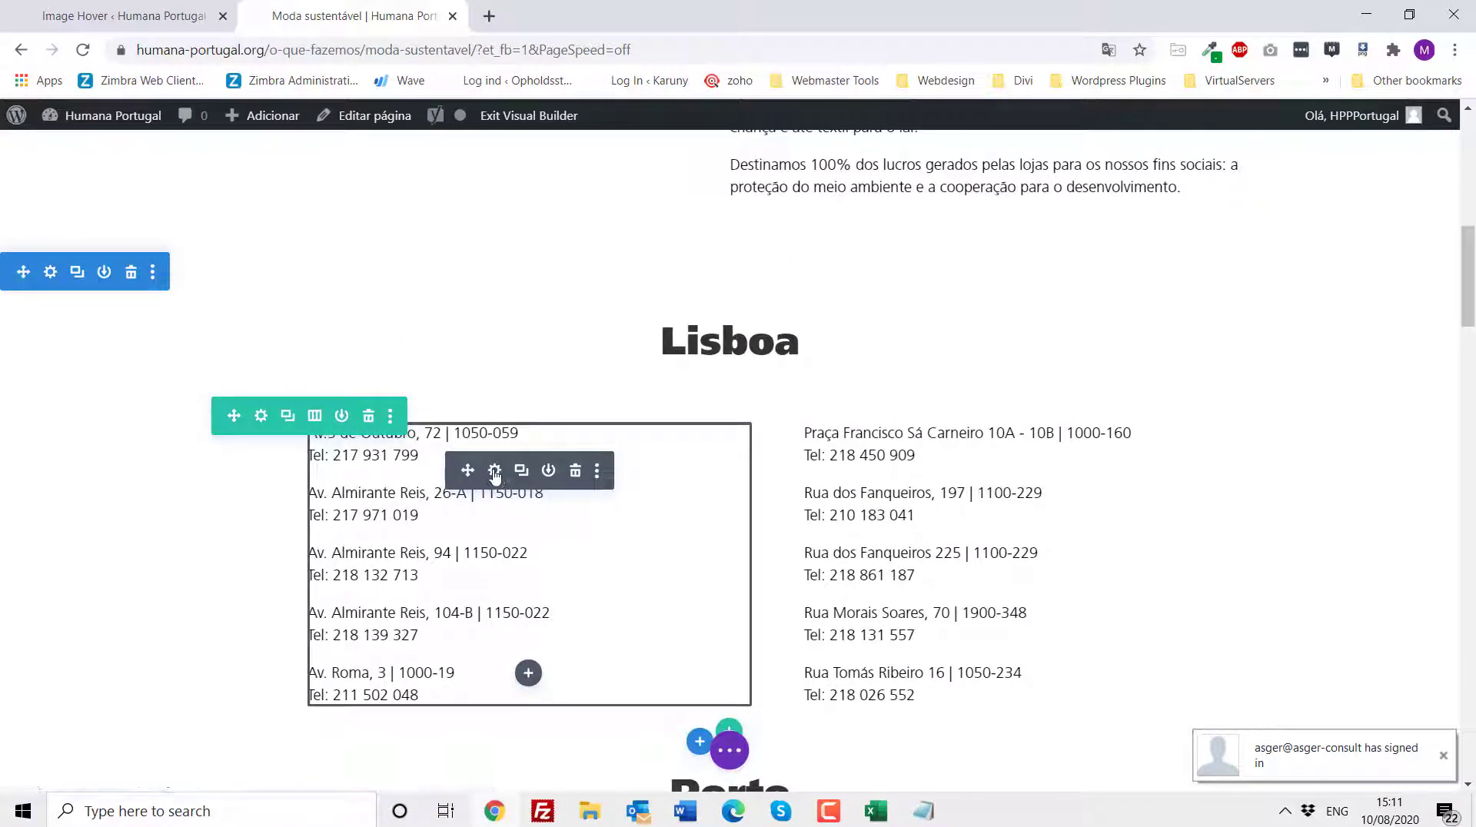
click(495, 472)
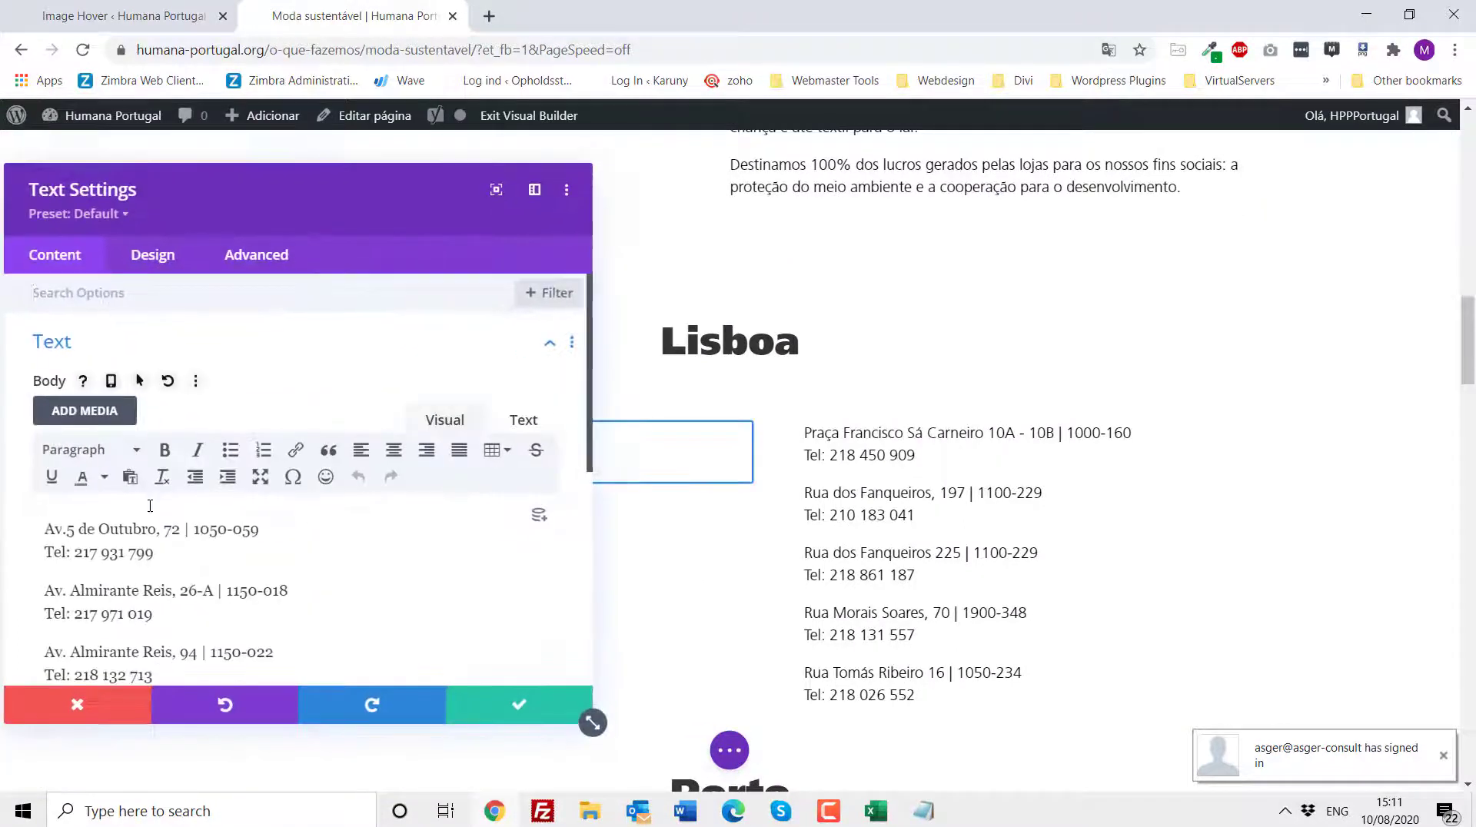
click(113, 704)
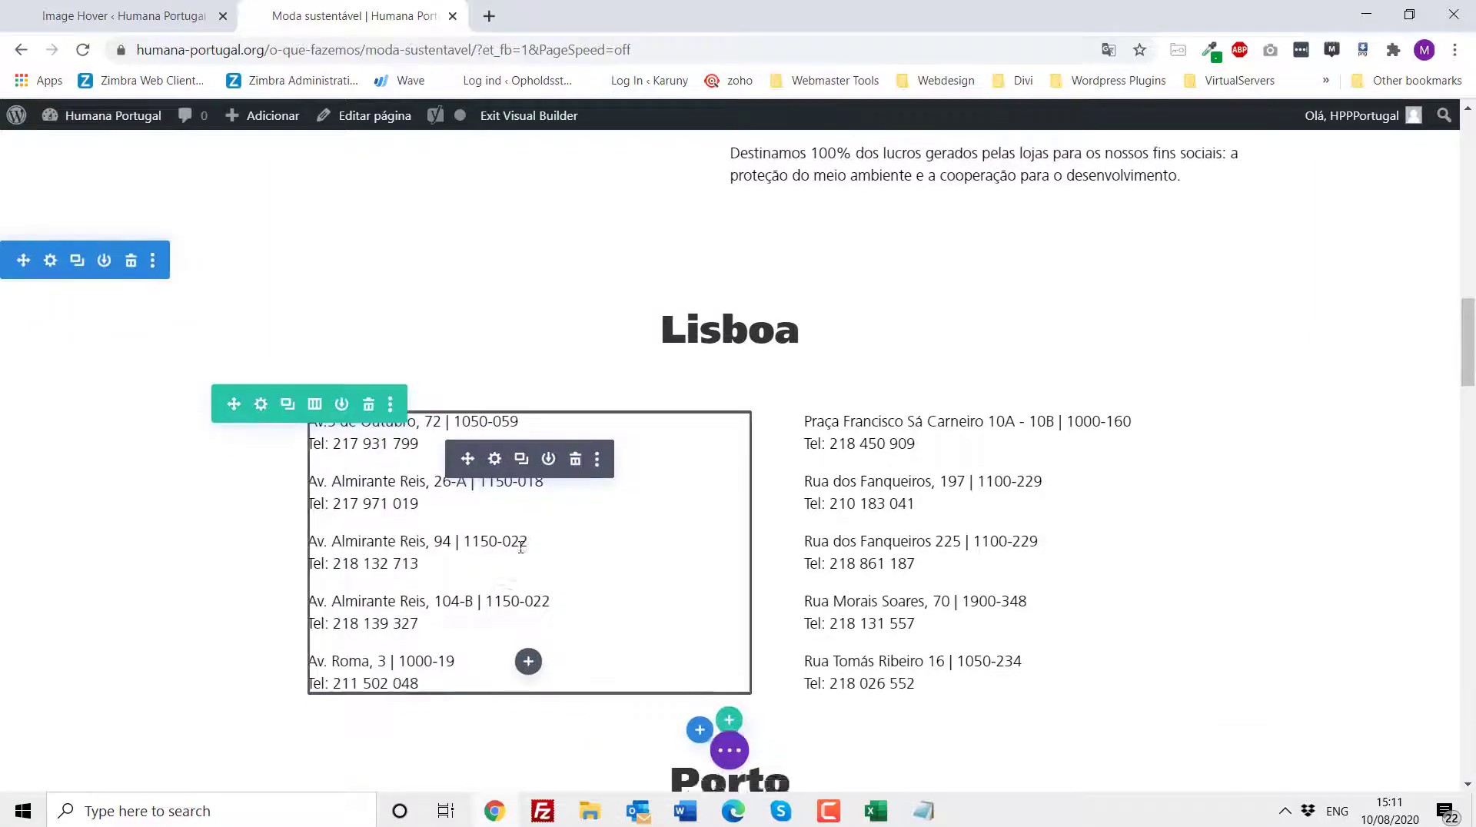
- Scroll through the Moda sustentável page sections, then exit the Visual Builder discarding all changes
scroll(515, 547, down, 4)
scroll(515, 547, down, 6)
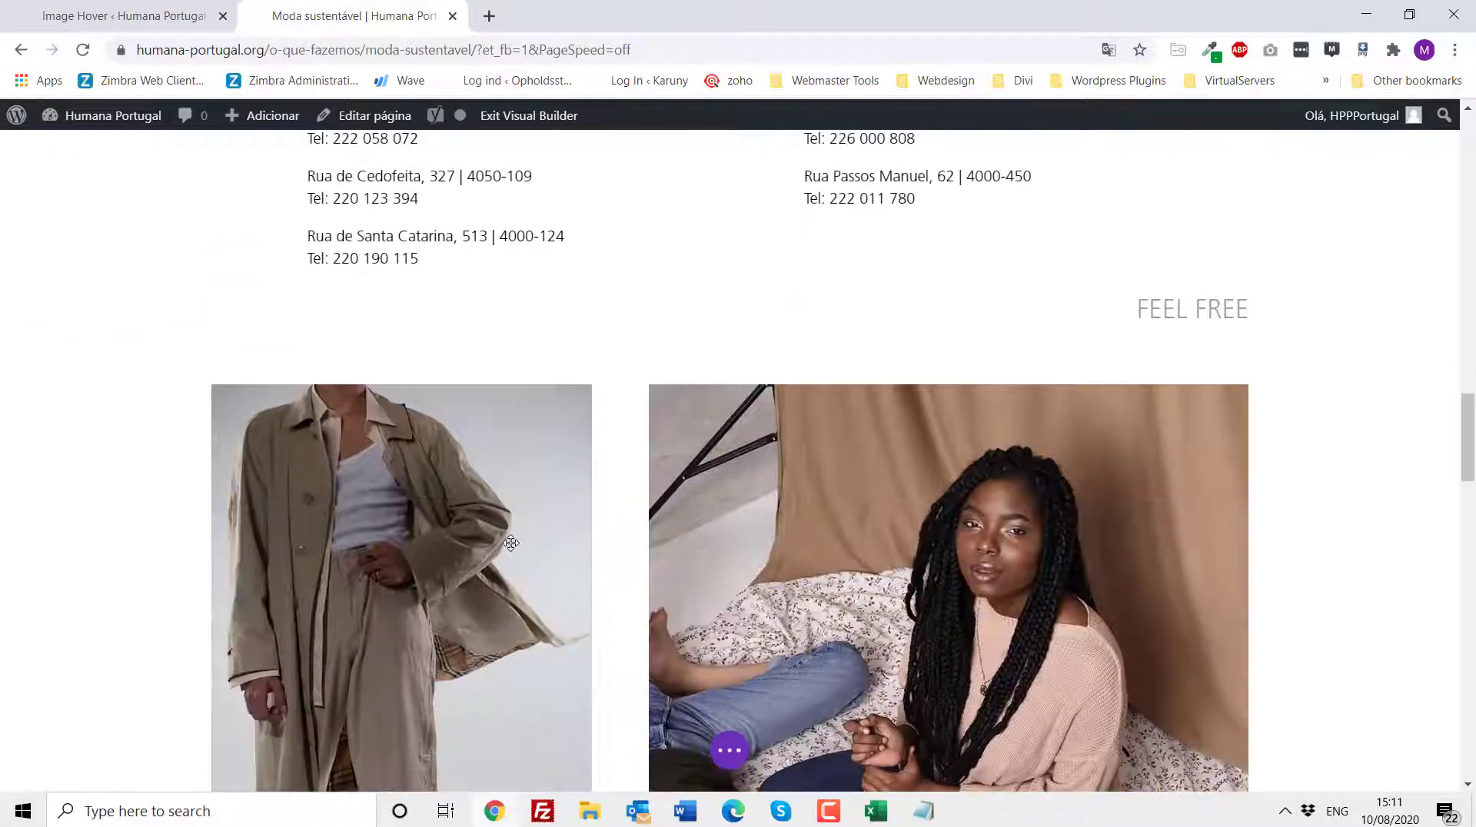
scroll(511, 543, down, 9)
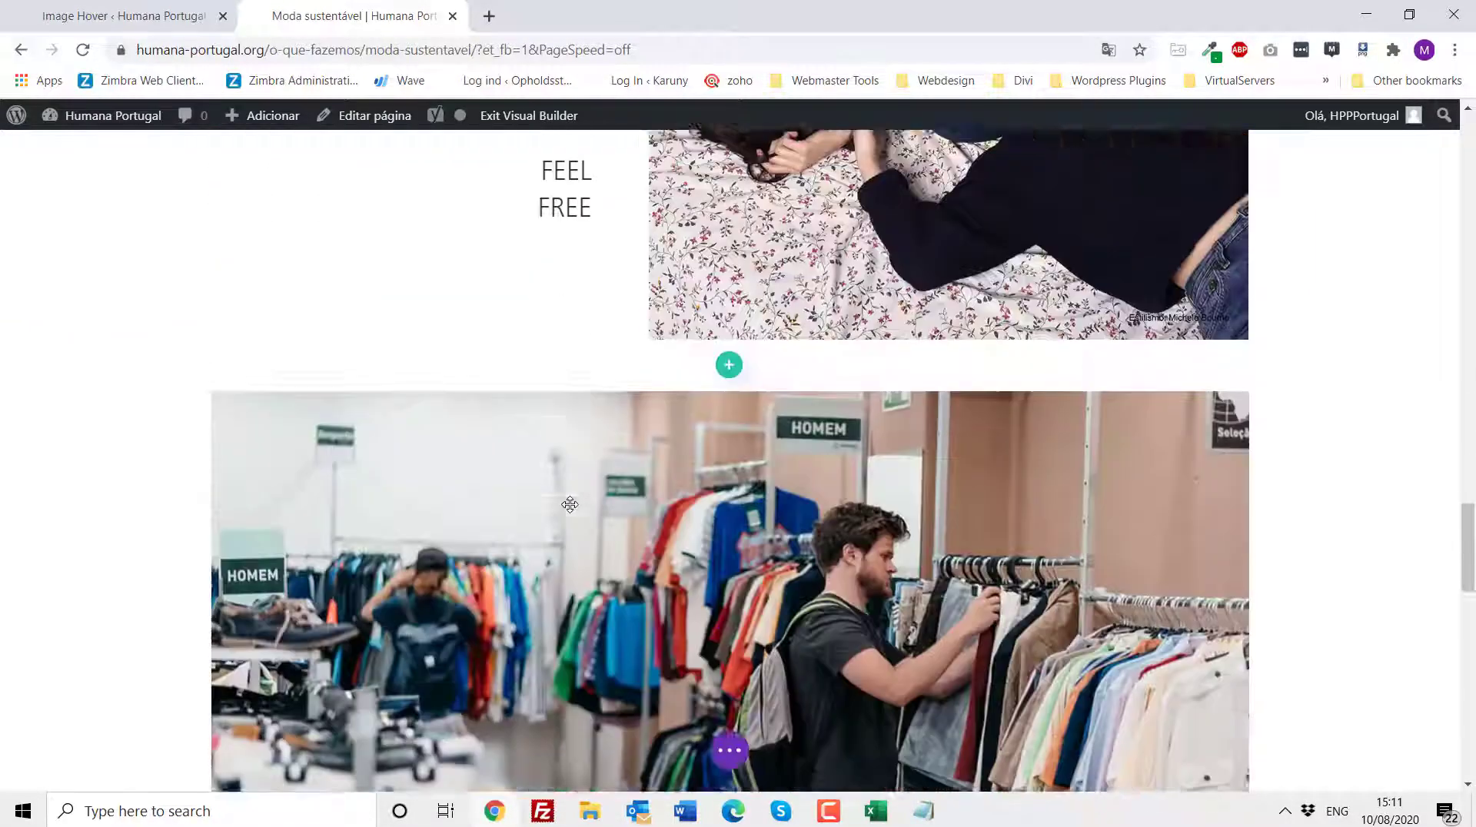
scroll(570, 505, down, 20)
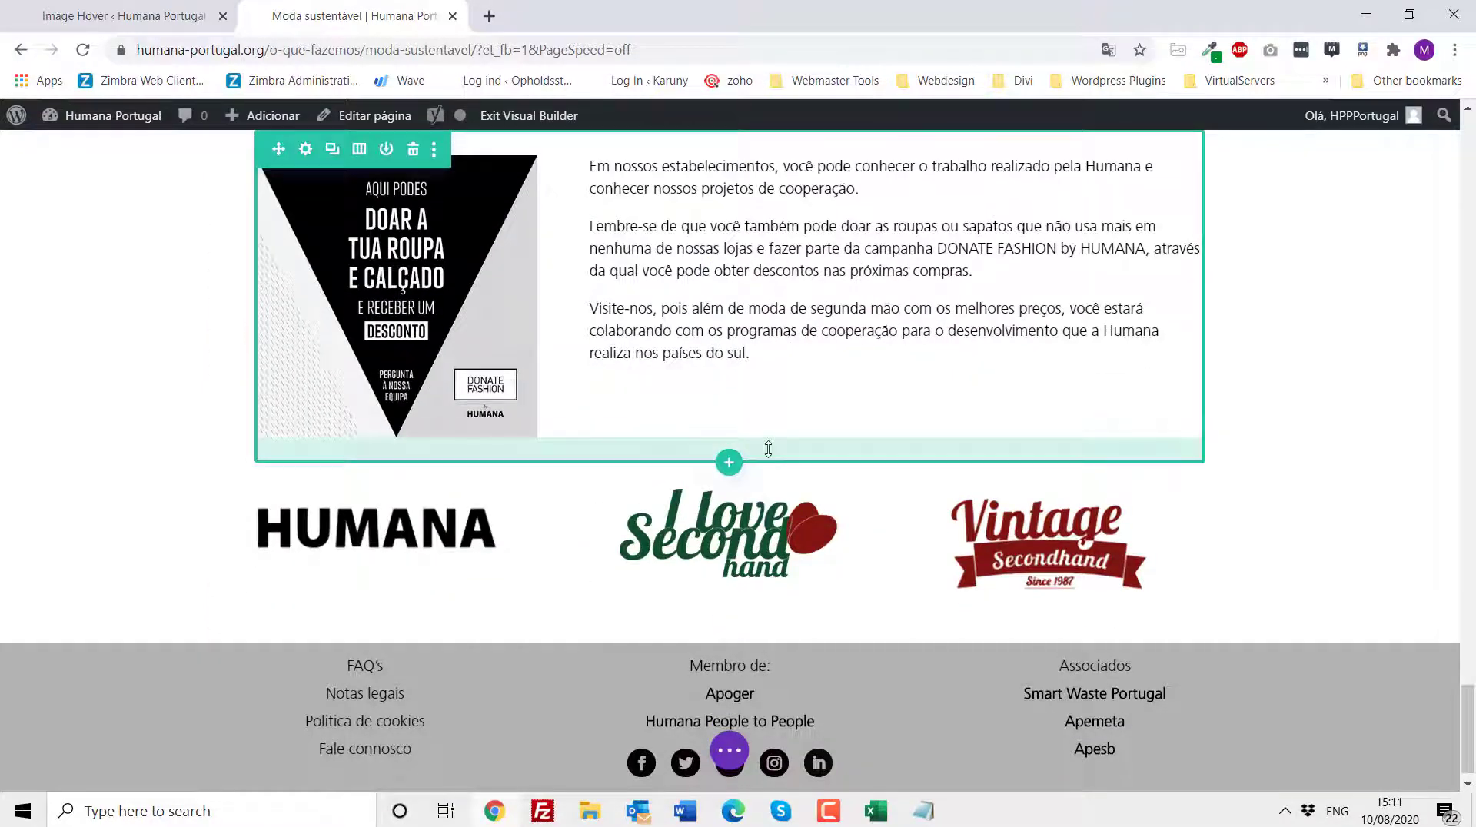
scroll(768, 449, up, 10)
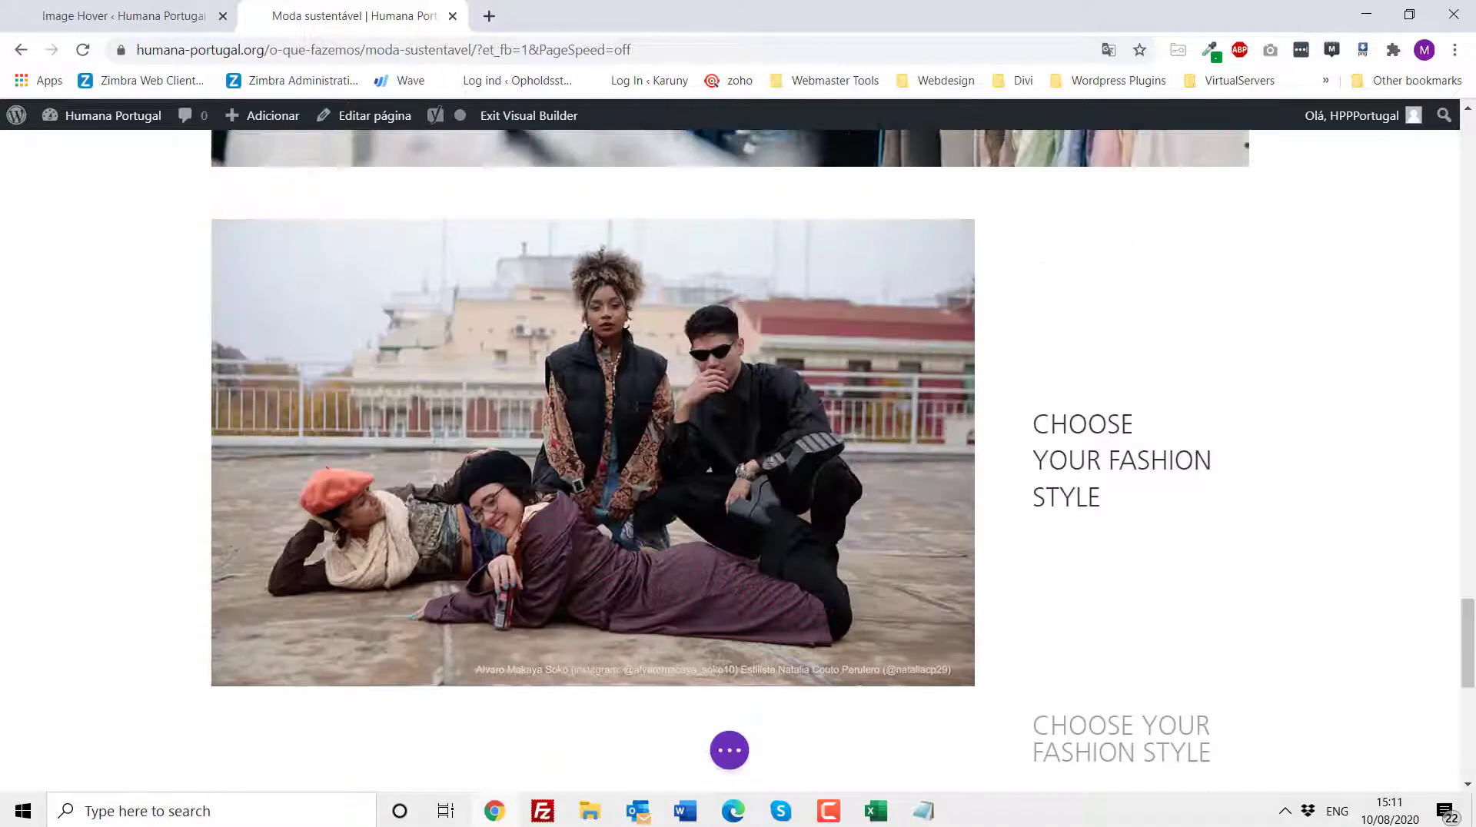
scroll(768, 449, up, 12)
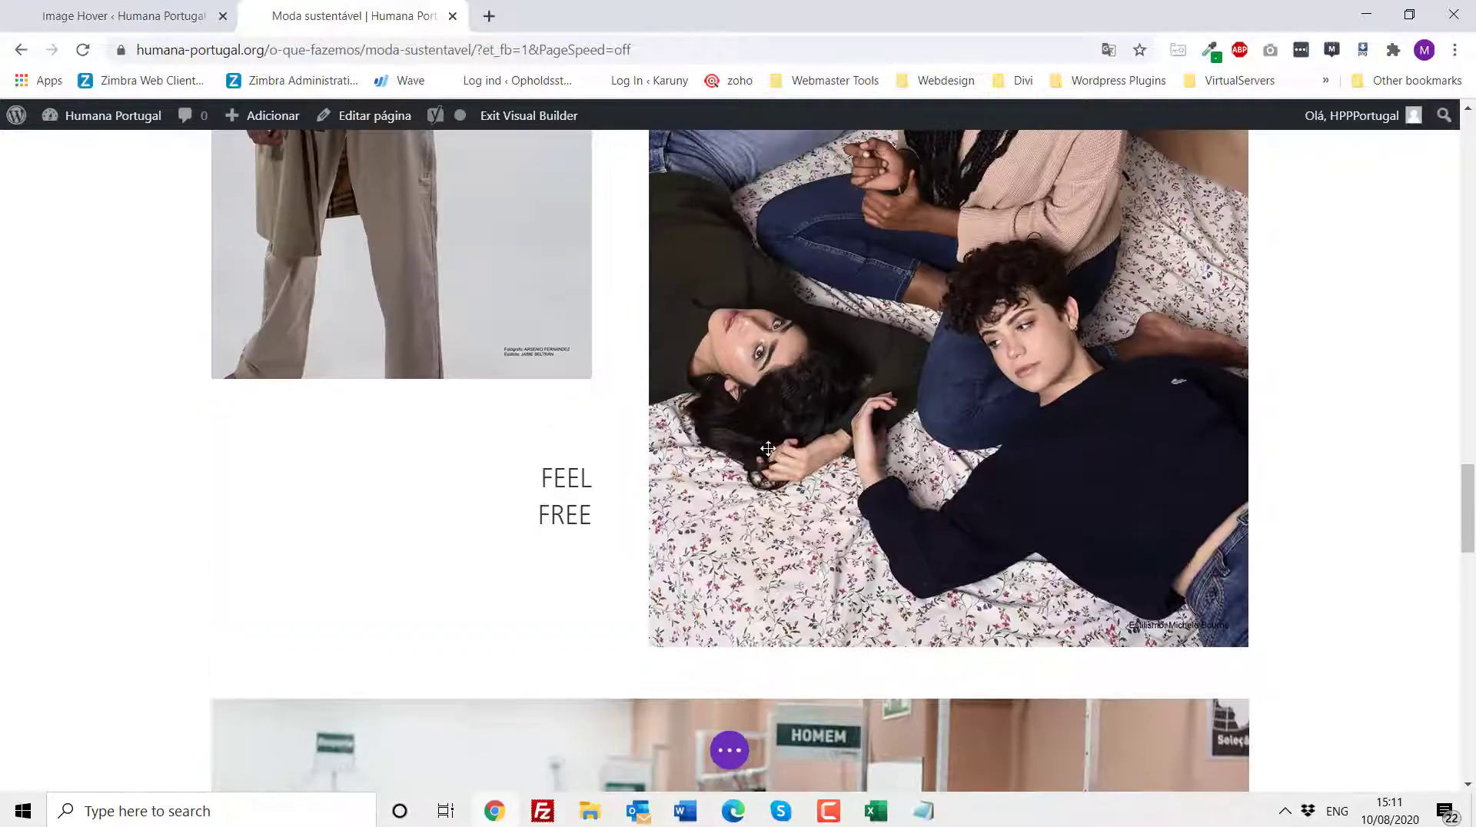
scroll(768, 449, up, 12)
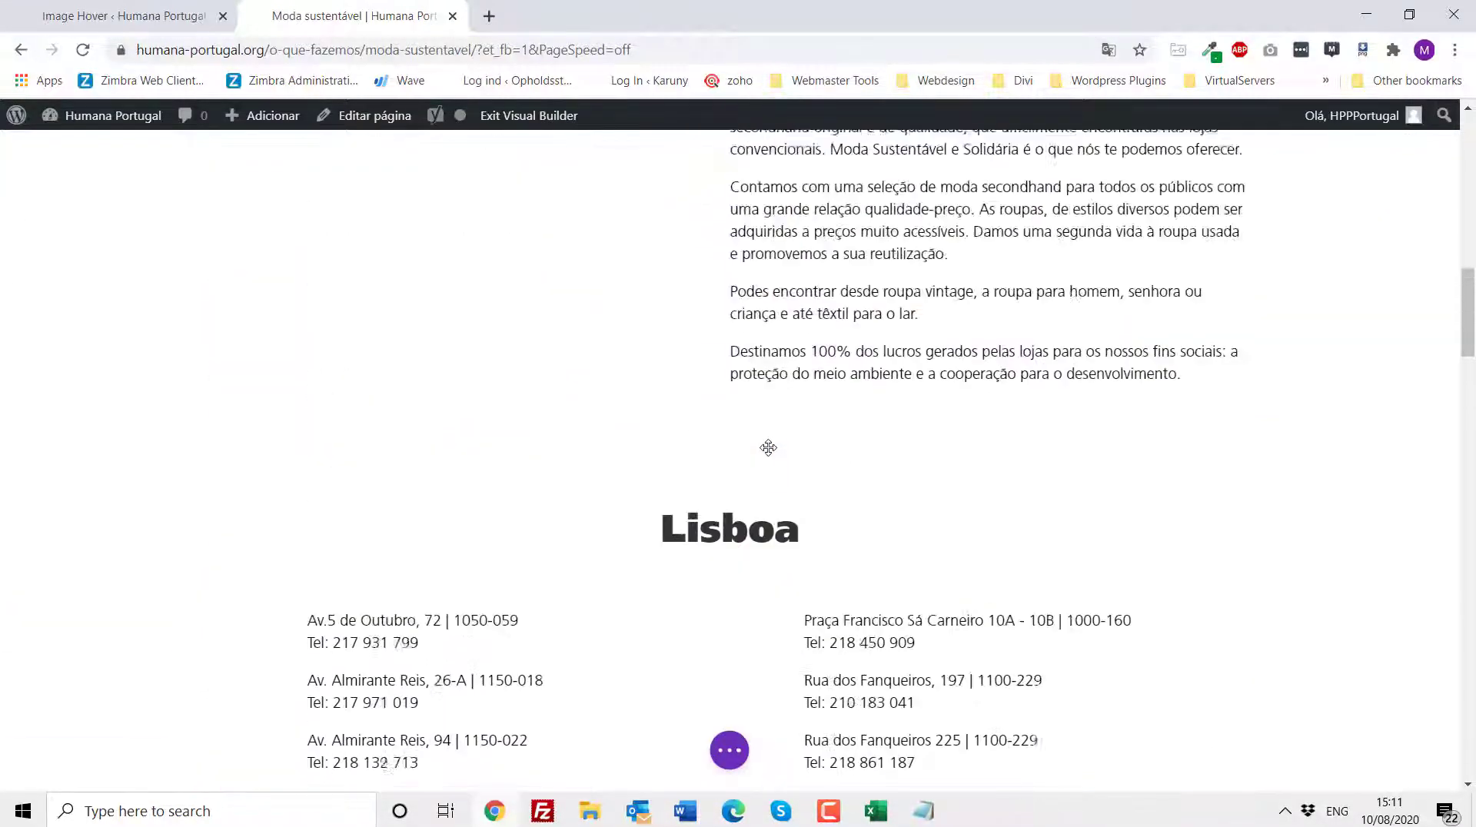
scroll(768, 449, up, 10)
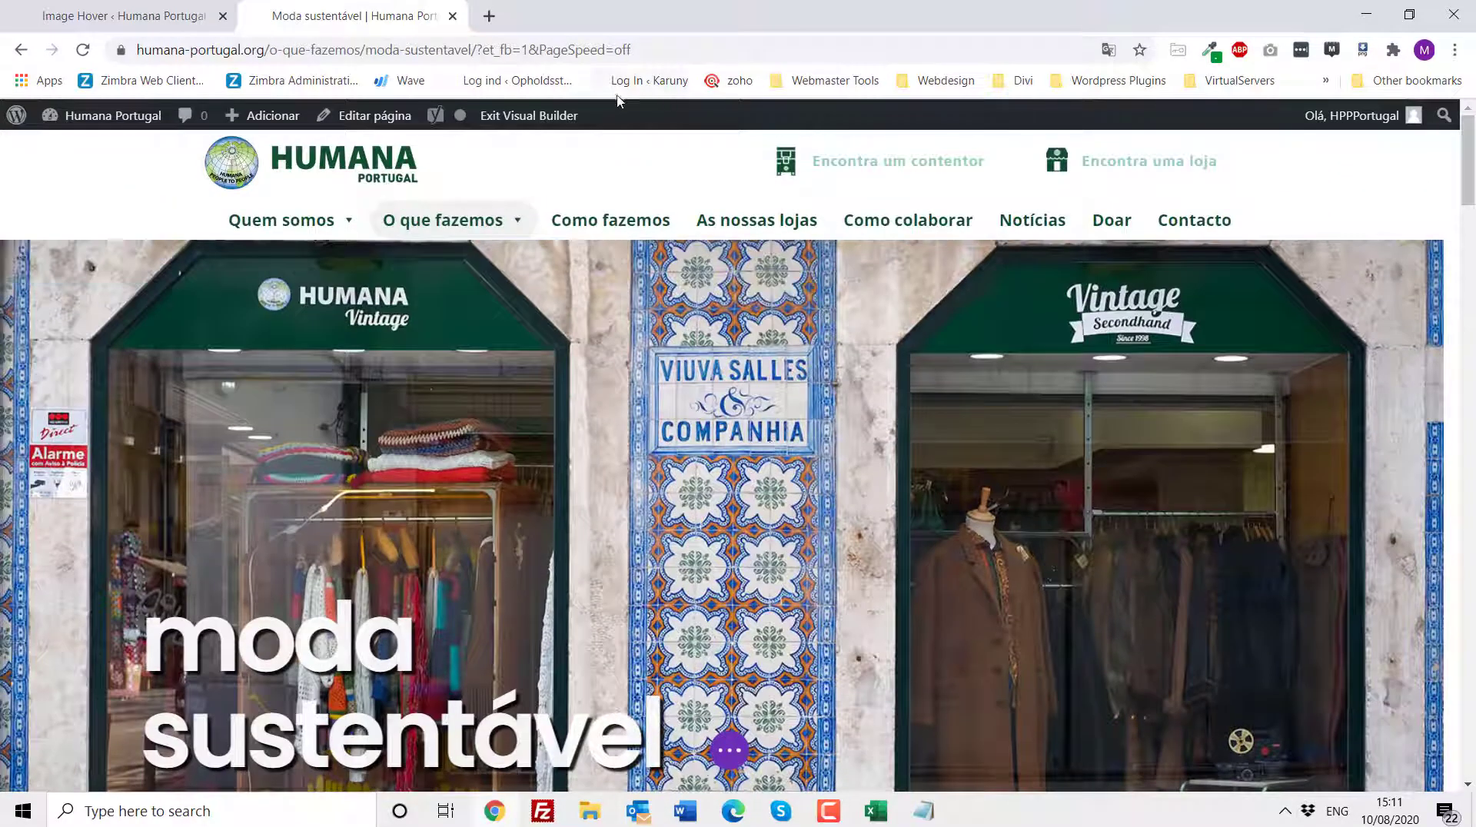
click(543, 117)
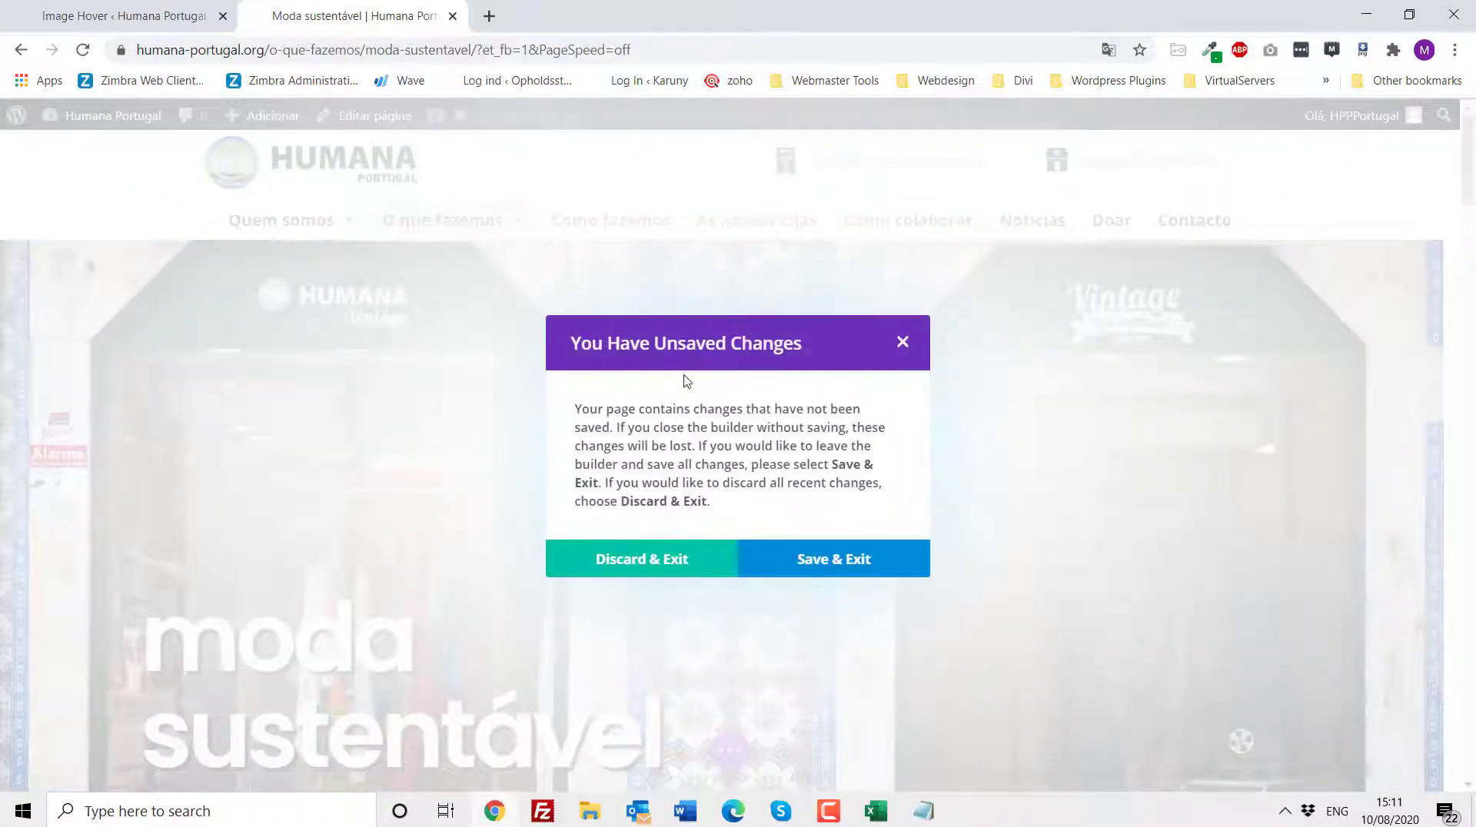
click(659, 569)
- Switch to the website editing agenda document and highlight items 7, 8 and the builder note of item 9
click(677, 821)
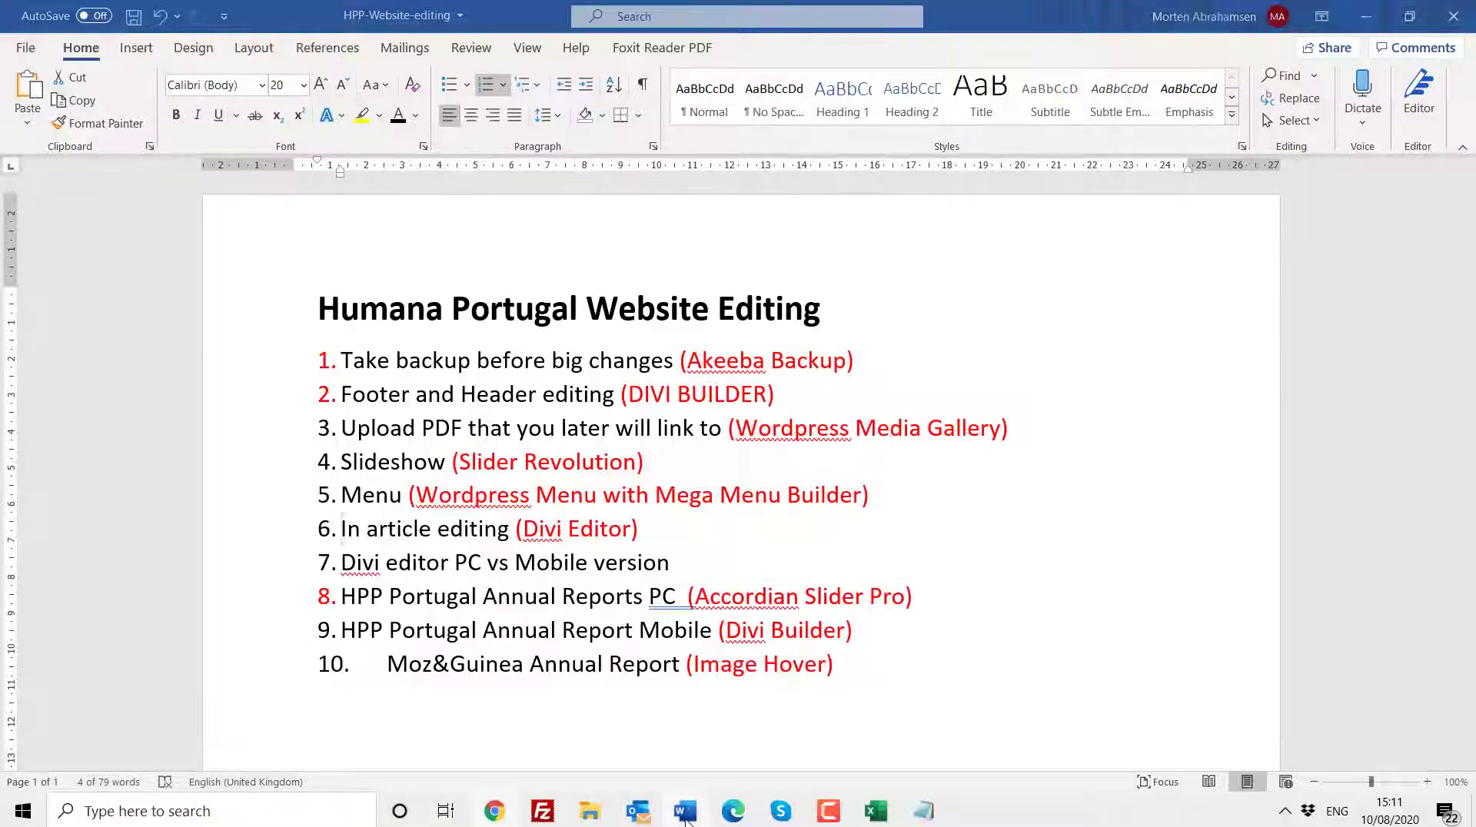
click(455, 562)
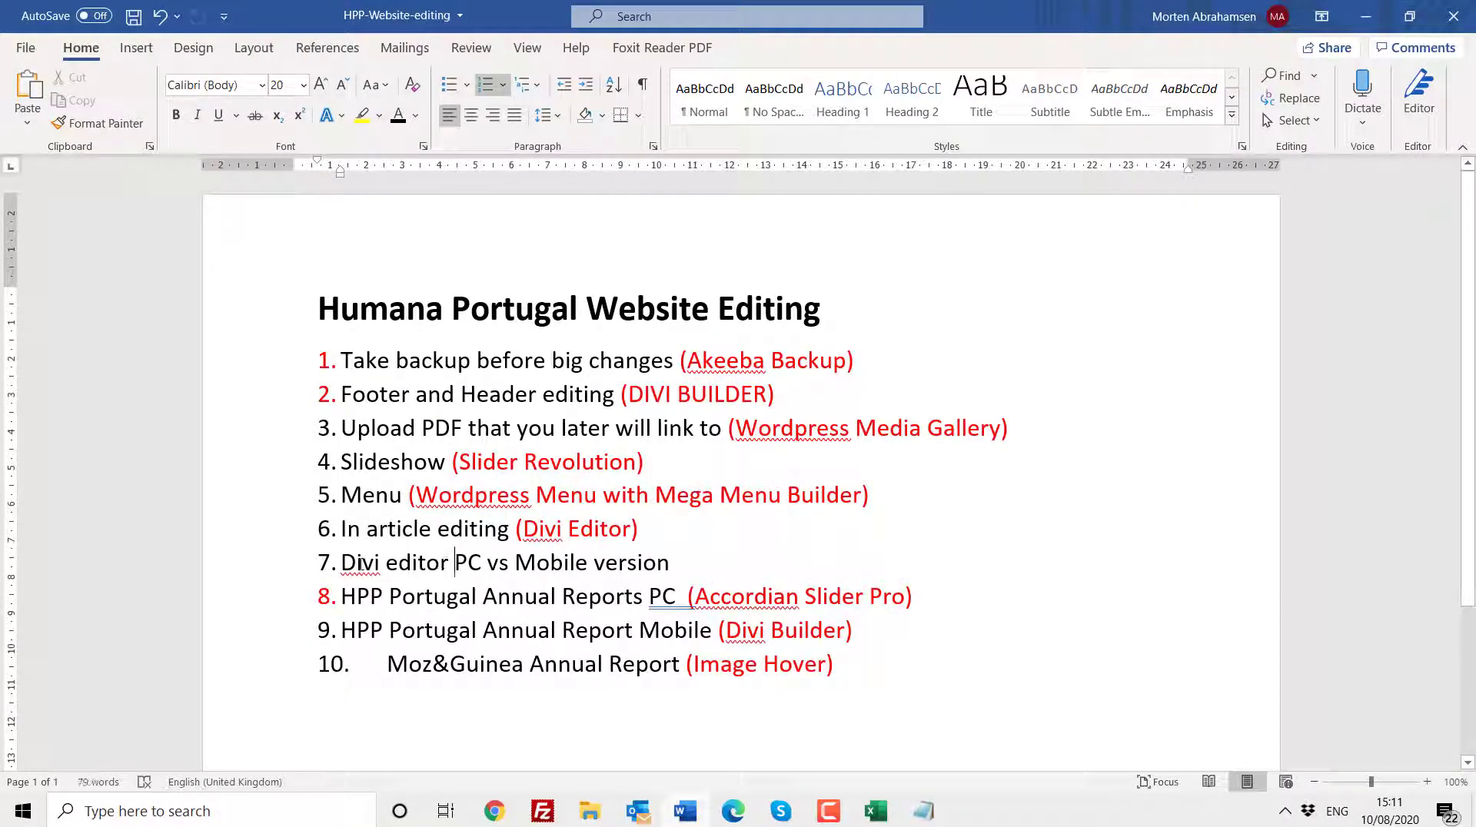
drag(344, 562, 639, 562)
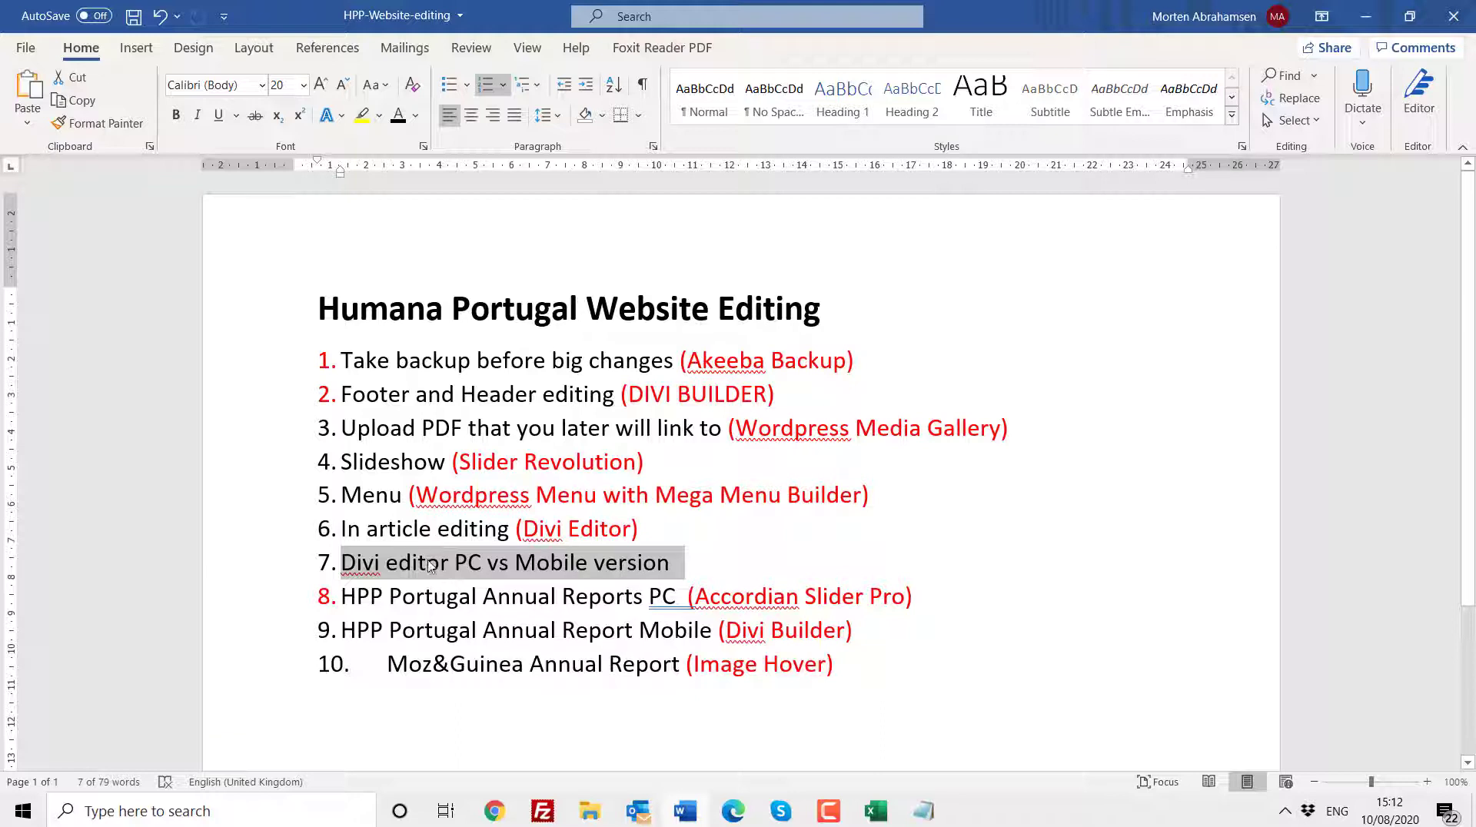
drag(343, 596, 686, 596)
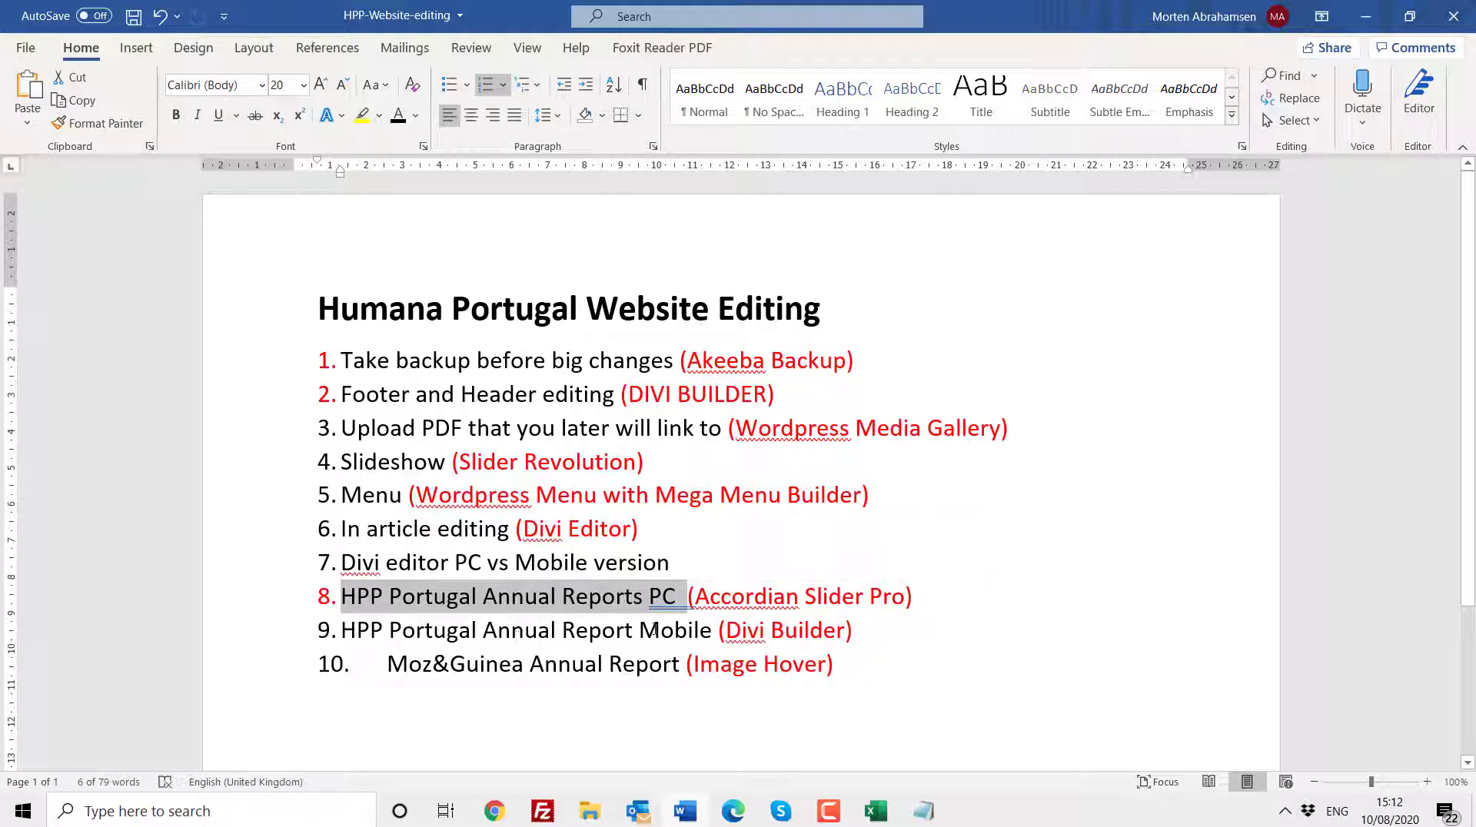
drag(721, 630, 851, 630)
click(784, 630)
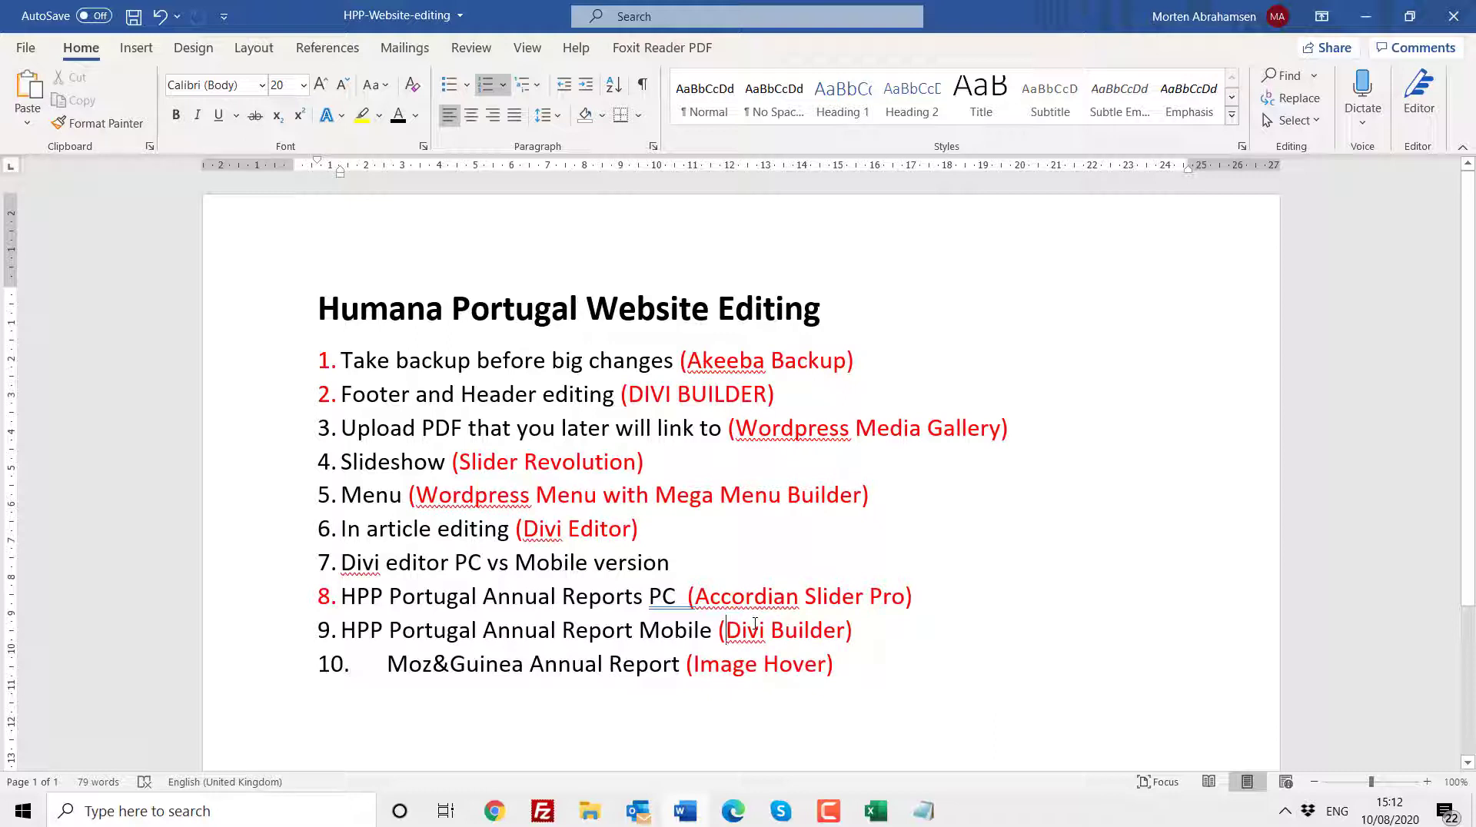
- Insert "Image Hover - " before Divi Builder in item 9 of the agenda list
text(Slider RE)
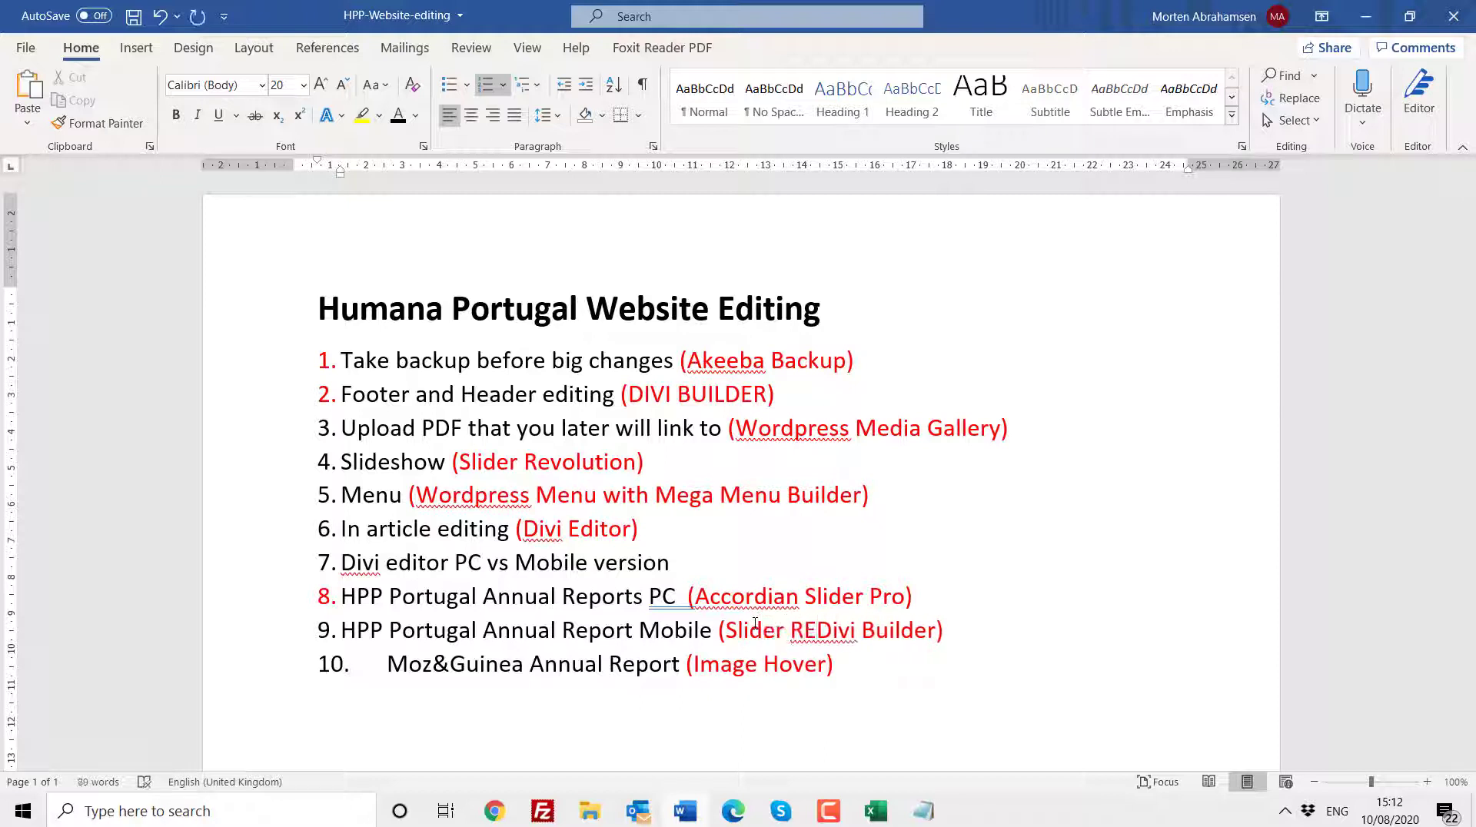
key(BackSpace)
key(BackSpace)
key(BackSpace)
key(BackSpace)
key(BackSpace)
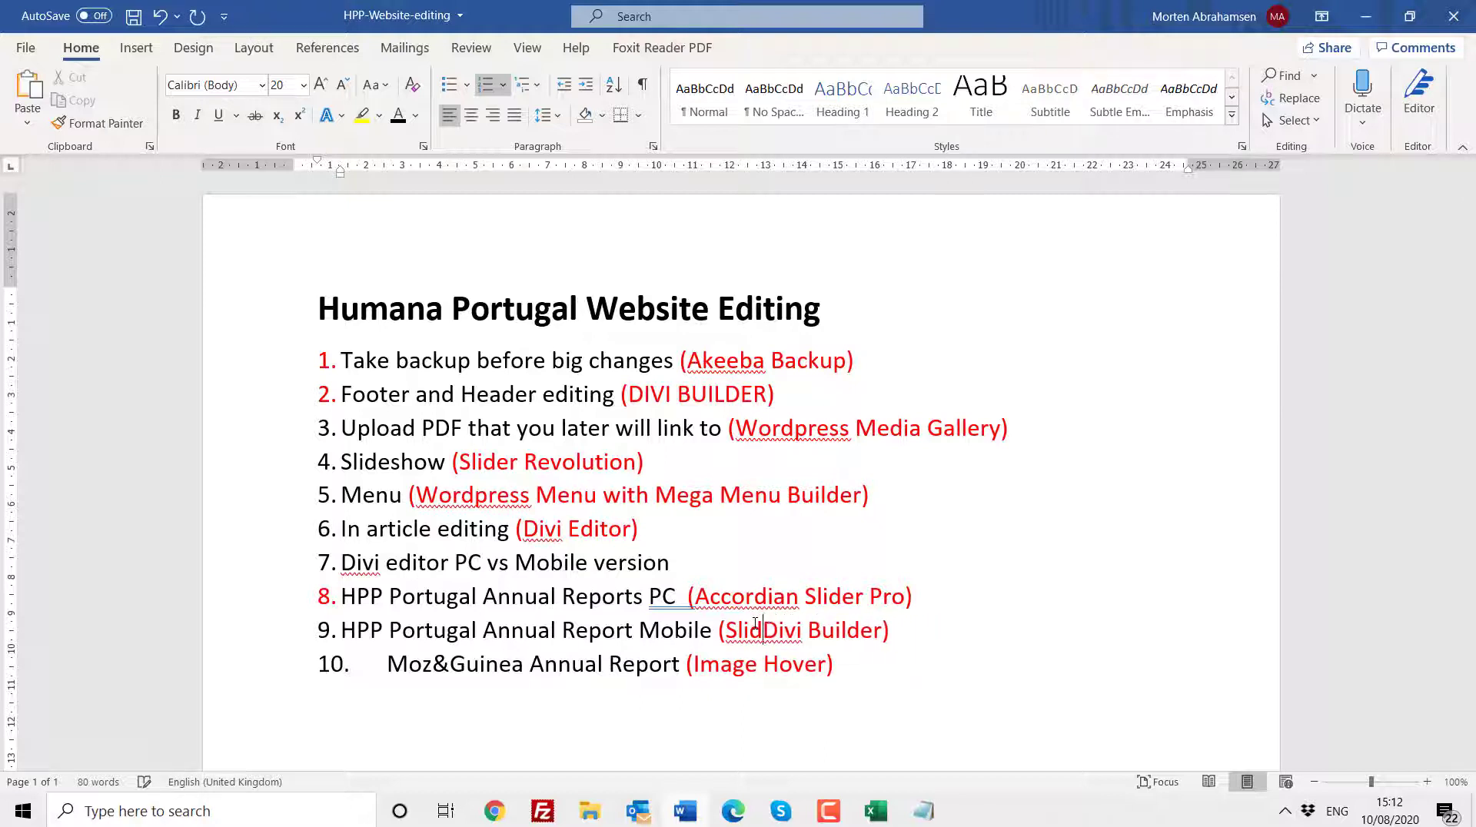
key(BackSpace)
key(BackSpace)
key(BackSpace)
key(BackSpace)
text(Imag)
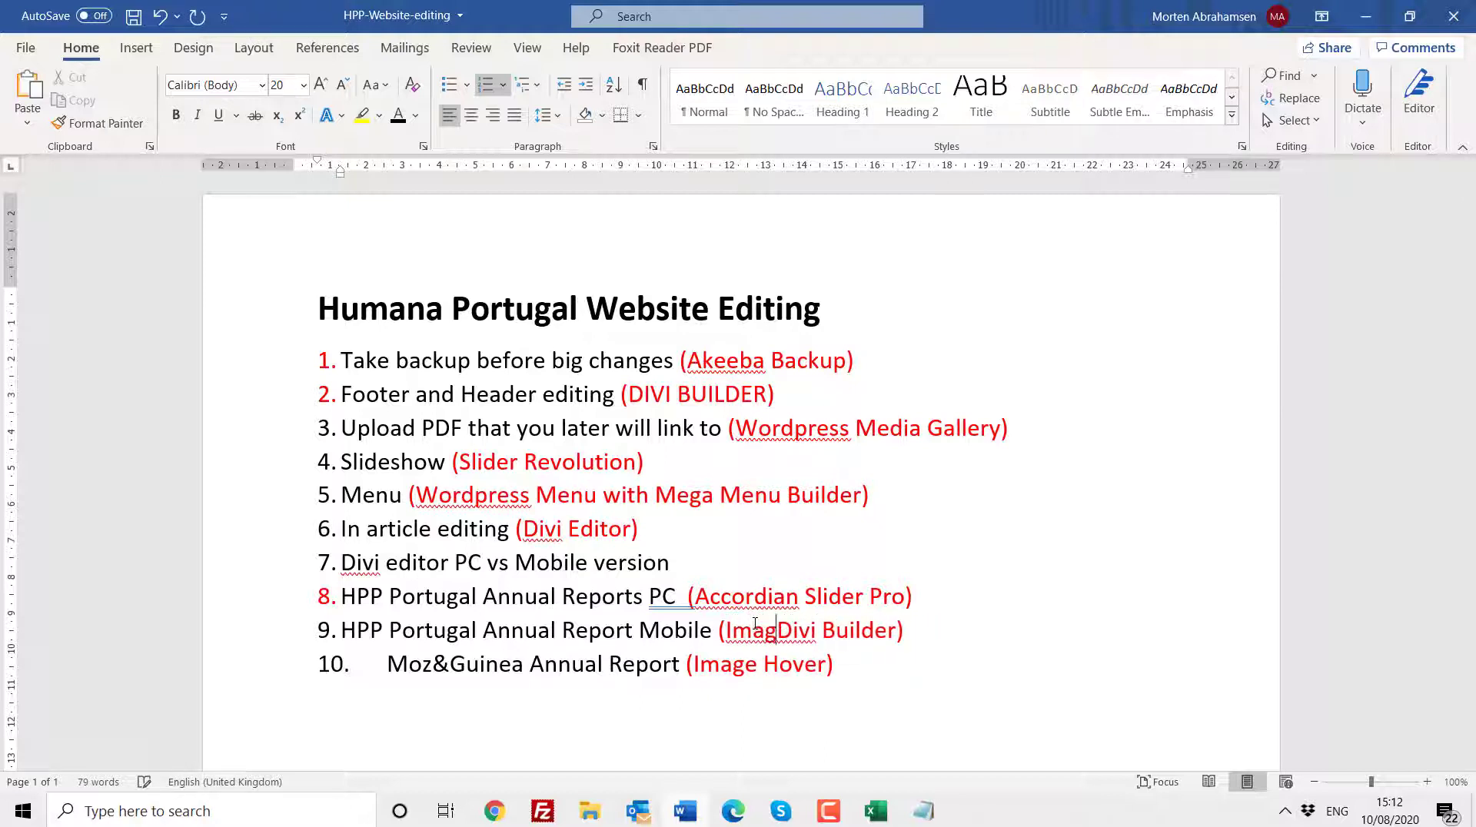
text(e Hover)
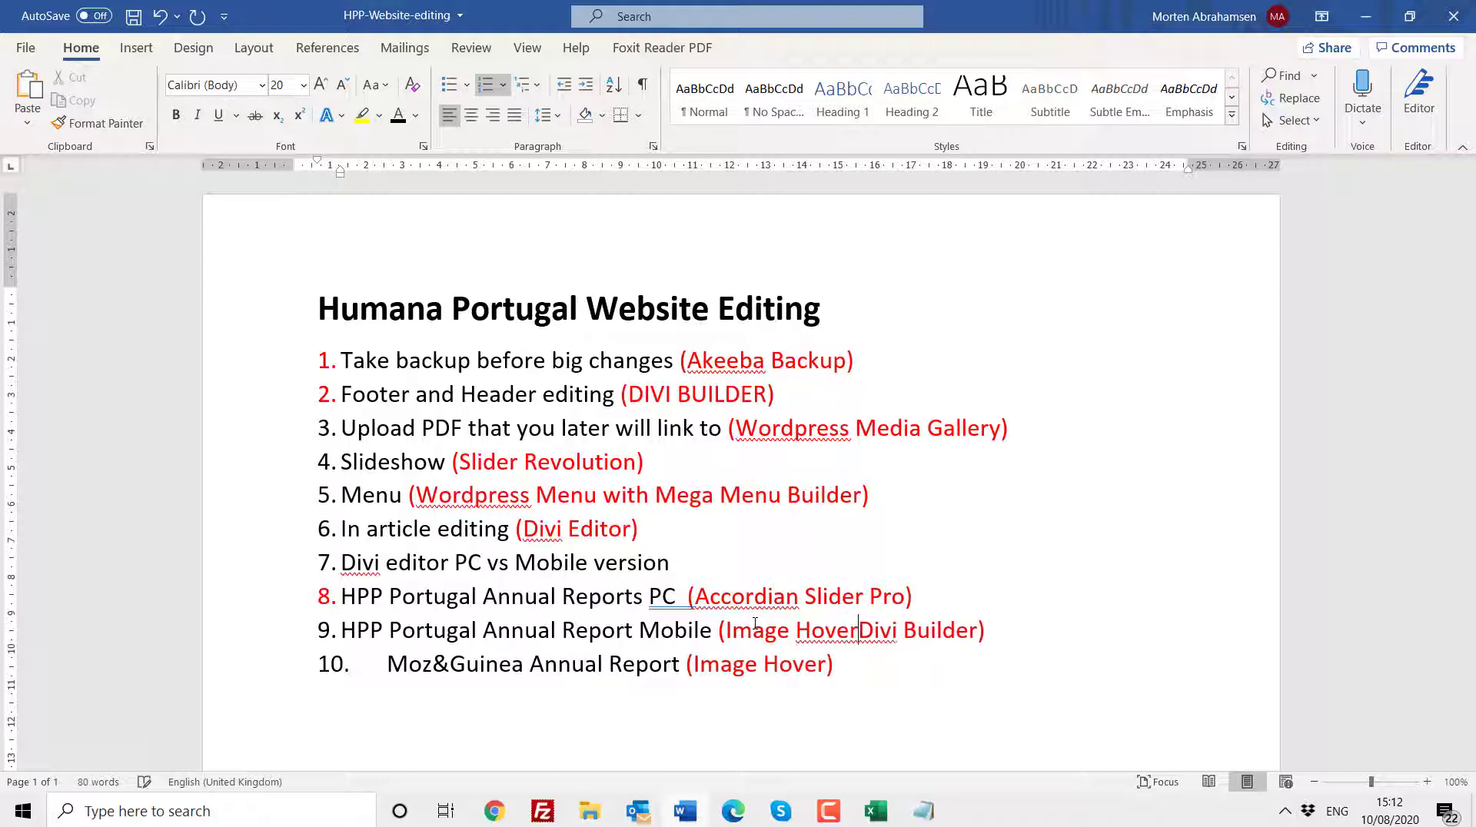
text( -)
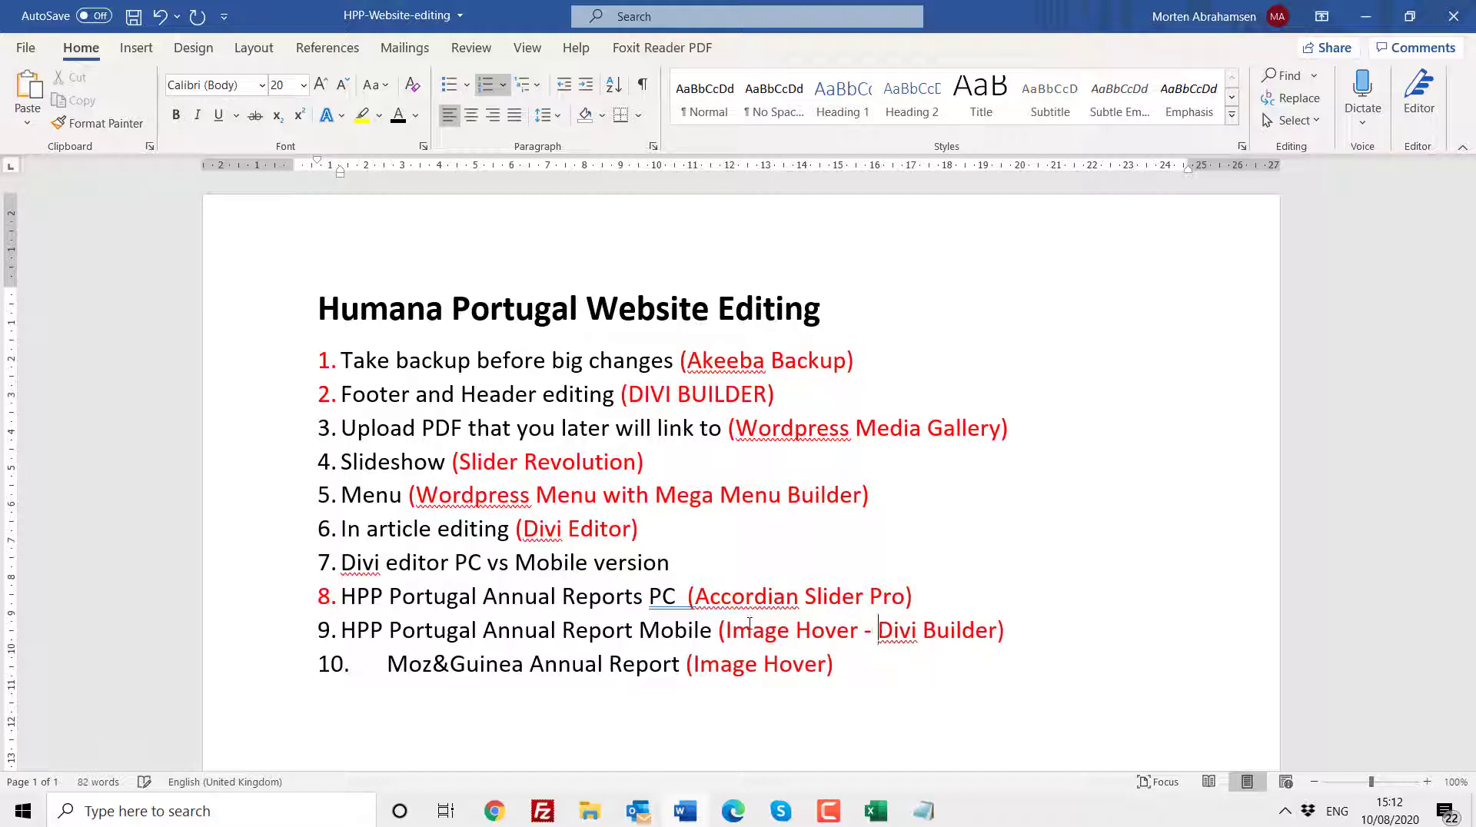
- Highlight Divi Builder in item 9, then return to the browser and open the site's home page via the logo
drag(732, 635, 970, 632)
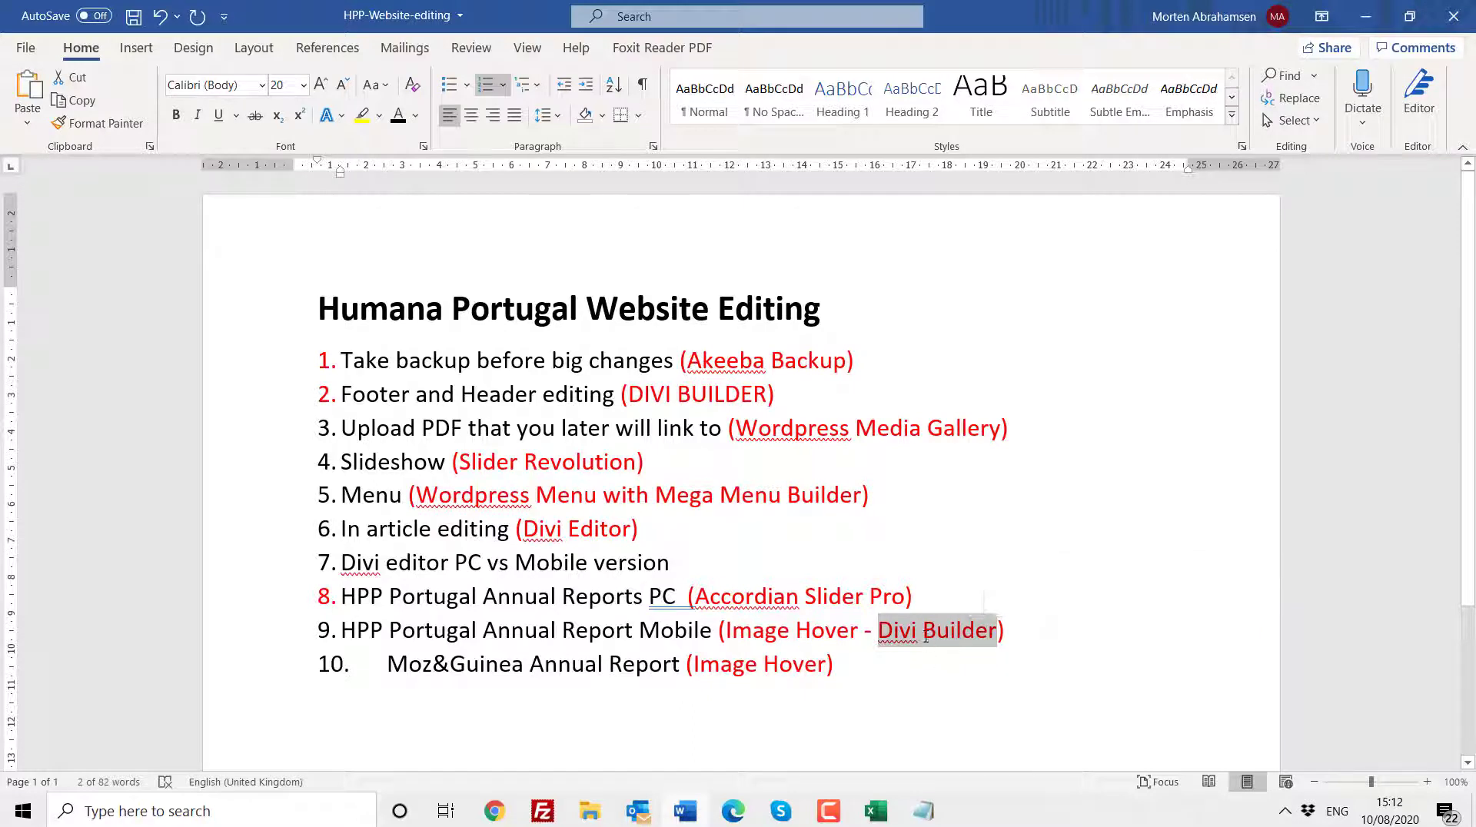
click(923, 637)
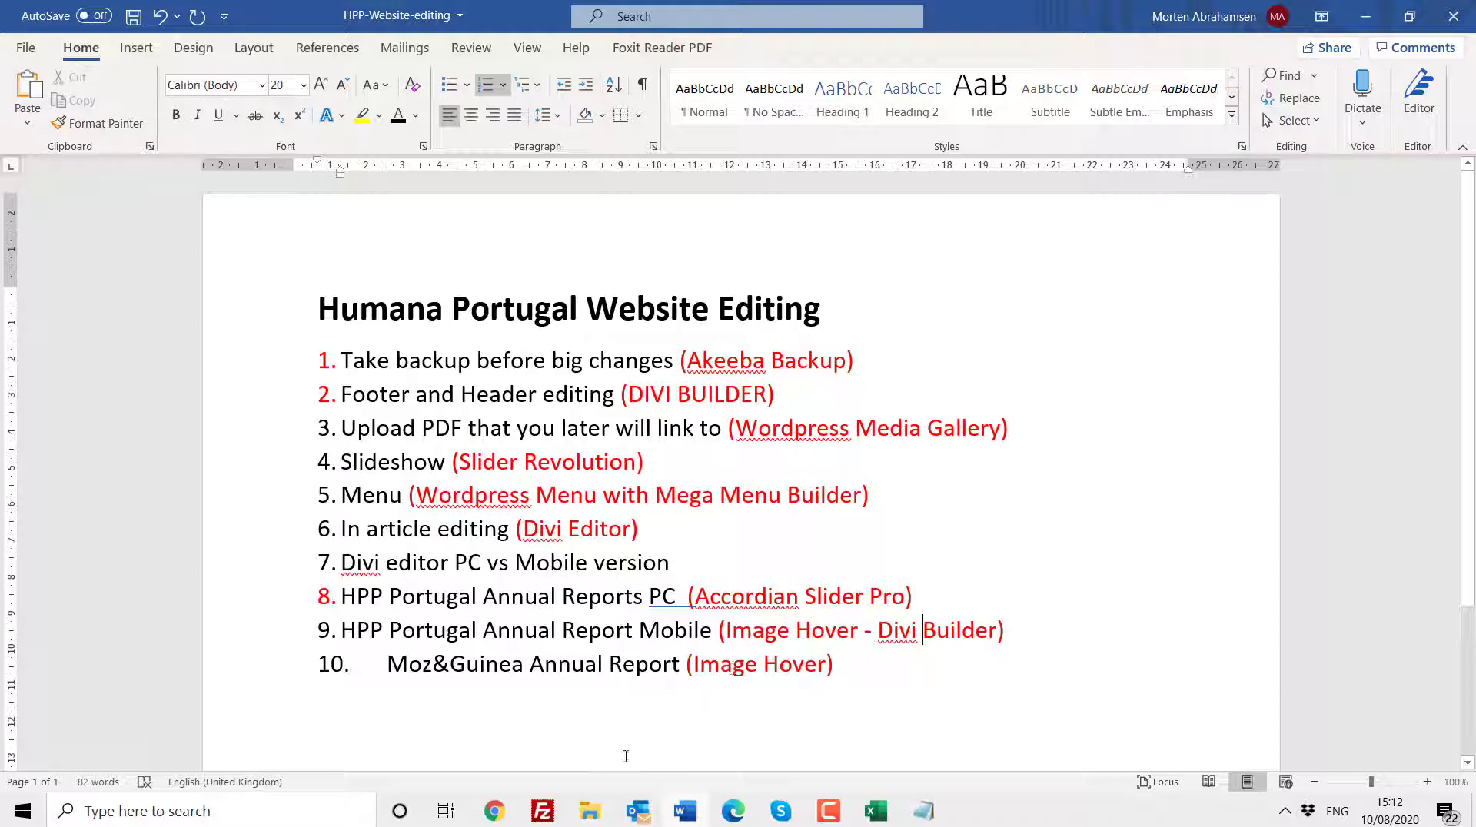
click(494, 812)
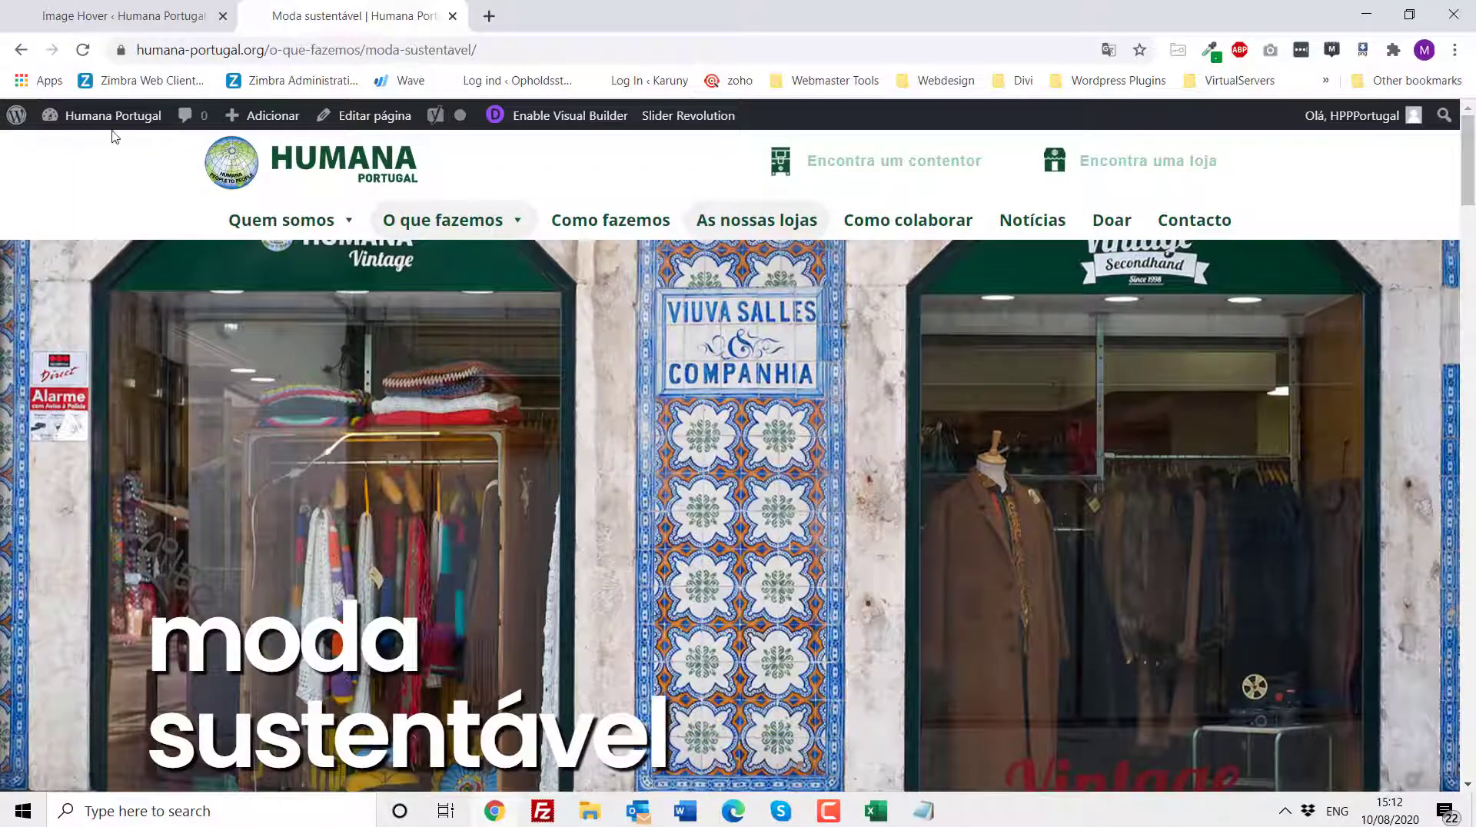
click(229, 169)
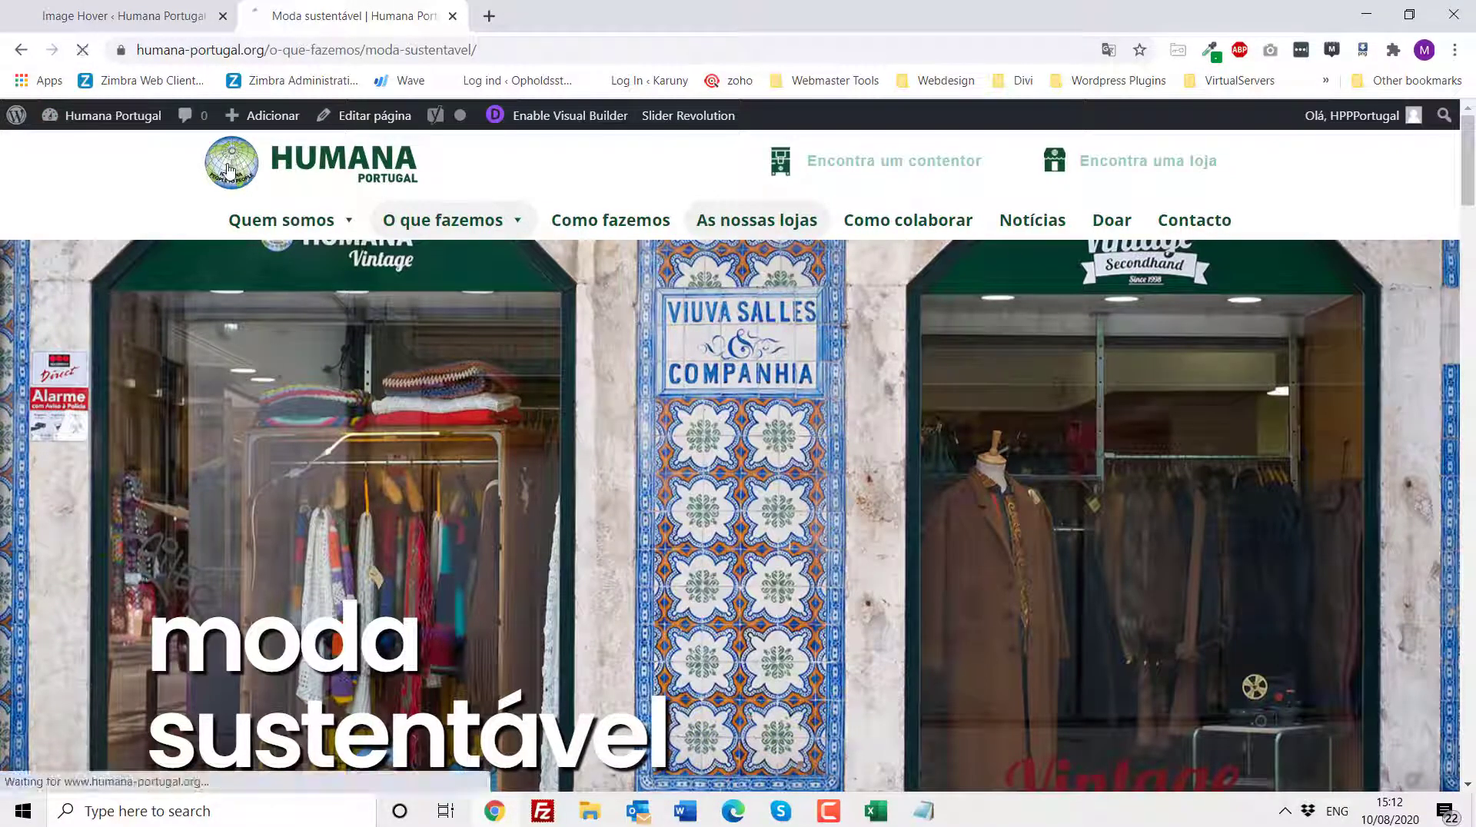